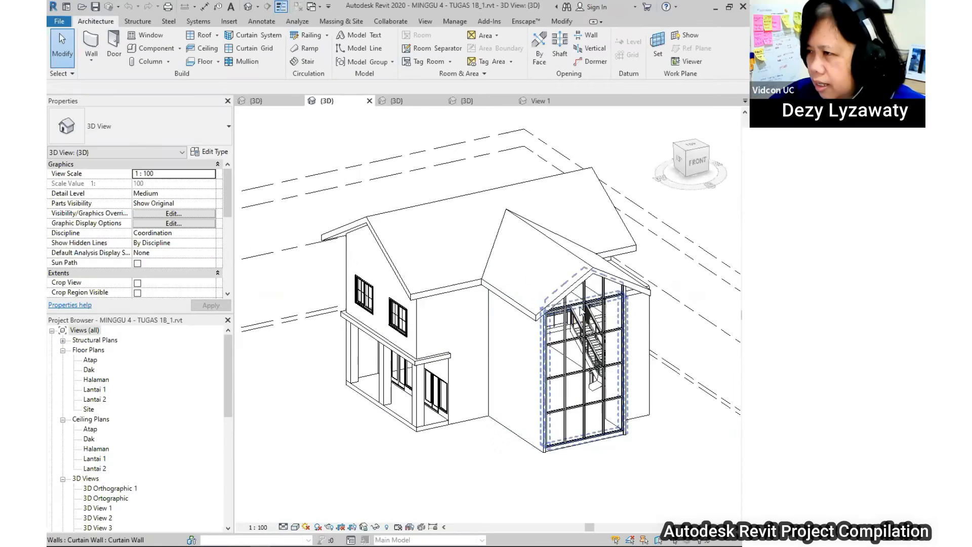
- Examine the finished house model from several sides, including its main roof, the side walls and the lower garage roof
{"action": "left_click", "coordinate": [592, 273]}
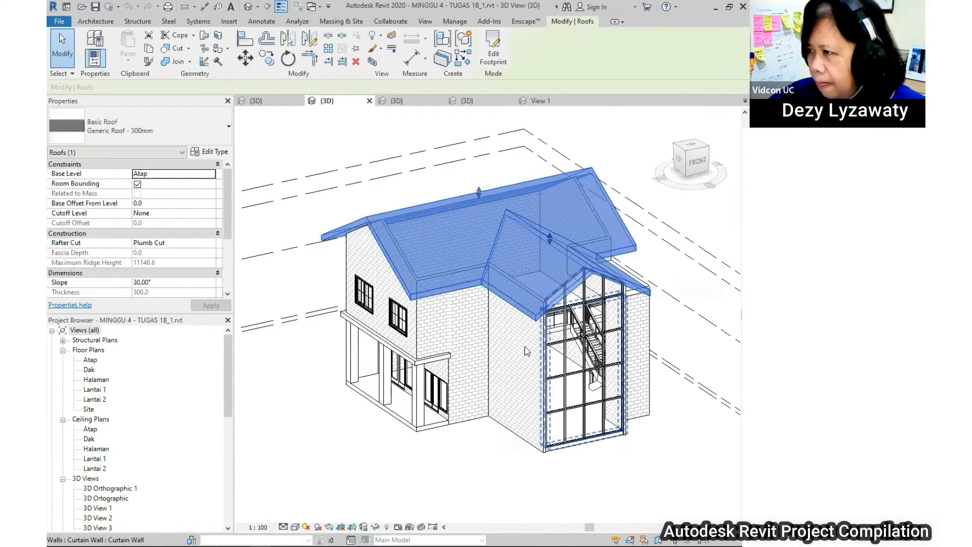
{"action": "key", "text": "Escape"}
{"action": "middle_click_drag", "start_coordinate": [502, 330], "coordinate": [567, 354], "text": "shift"}
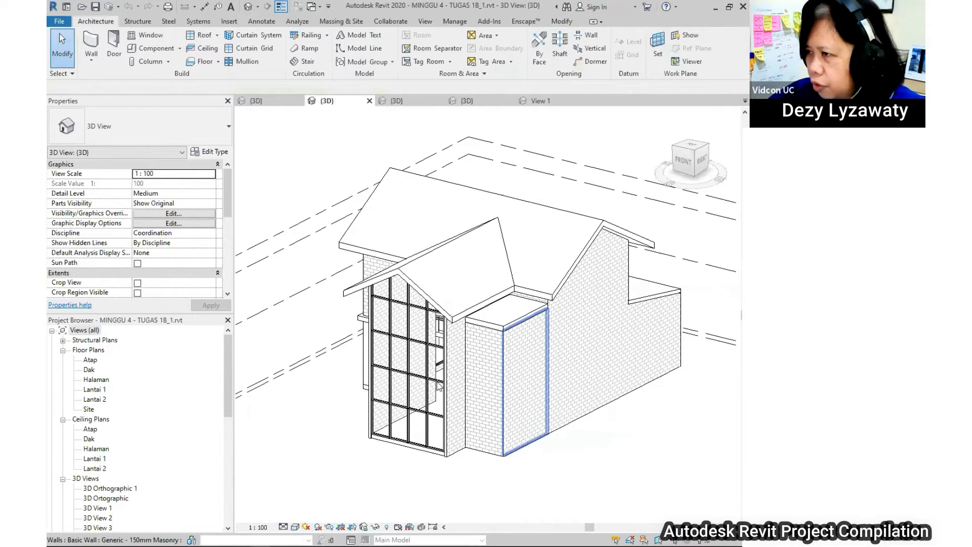
{"action": "left_click", "coordinate": [494, 362]}
{"action": "middle_click_drag", "start_coordinate": [495, 363], "coordinate": [380, 377], "text": "shift"}
{"action": "left_click", "coordinate": [381, 378]}
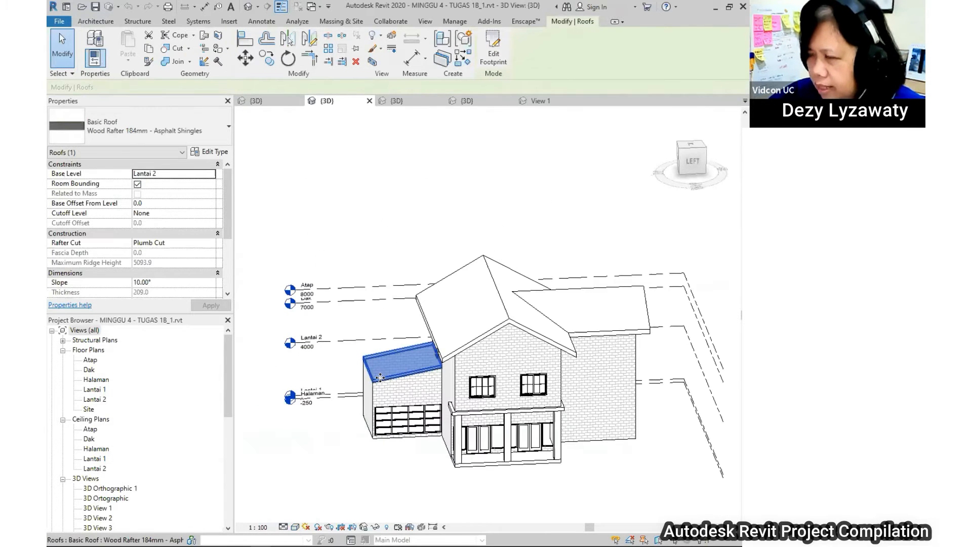
{"action": "scroll", "coordinate": [380, 377], "scroll_direction": "up", "scroll_amount": 3}
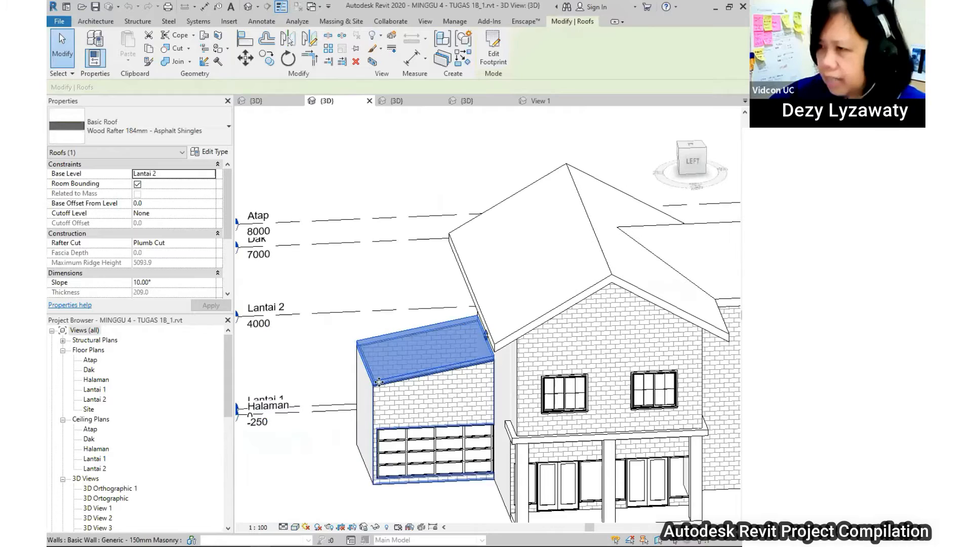
{"action": "scroll", "coordinate": [379, 381], "scroll_direction": "down", "scroll_amount": 3}
{"action": "middle_click_drag", "start_coordinate": [379, 381], "coordinate": [395, 395], "text": "shift"}
{"action": "key", "text": "Escape"}
- Examine the ground-floor porch with its doors and fixed windows, checking the wide window between the doors
{"action": "middle_click_drag", "start_coordinate": [453, 391], "coordinate": [512, 350]}
{"action": "scroll", "coordinate": [517, 408], "scroll_direction": "up", "scroll_amount": 6}
{"action": "scroll", "coordinate": [478, 322], "scroll_direction": "up", "scroll_amount": 2}
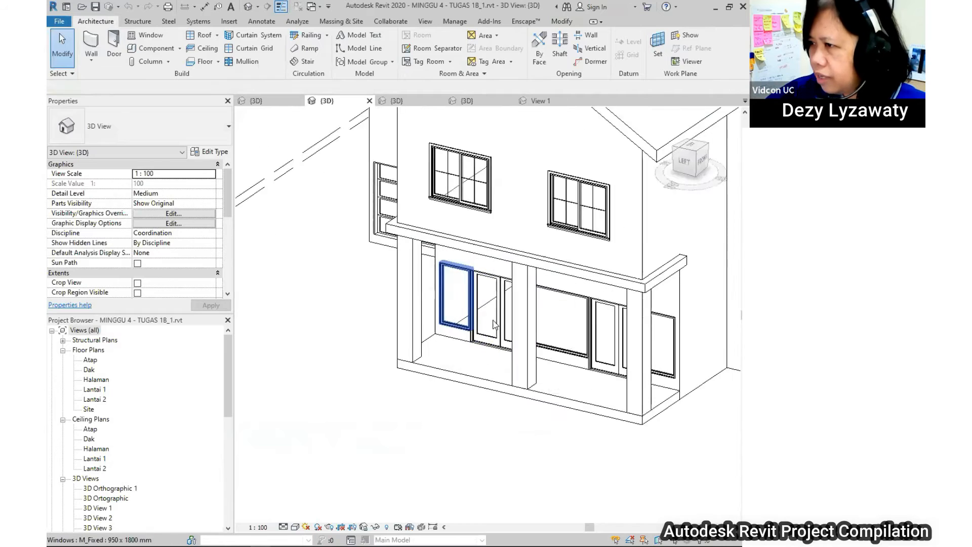
{"action": "middle_click_drag", "start_coordinate": [602, 364], "coordinate": [565, 350], "text": "shift"}
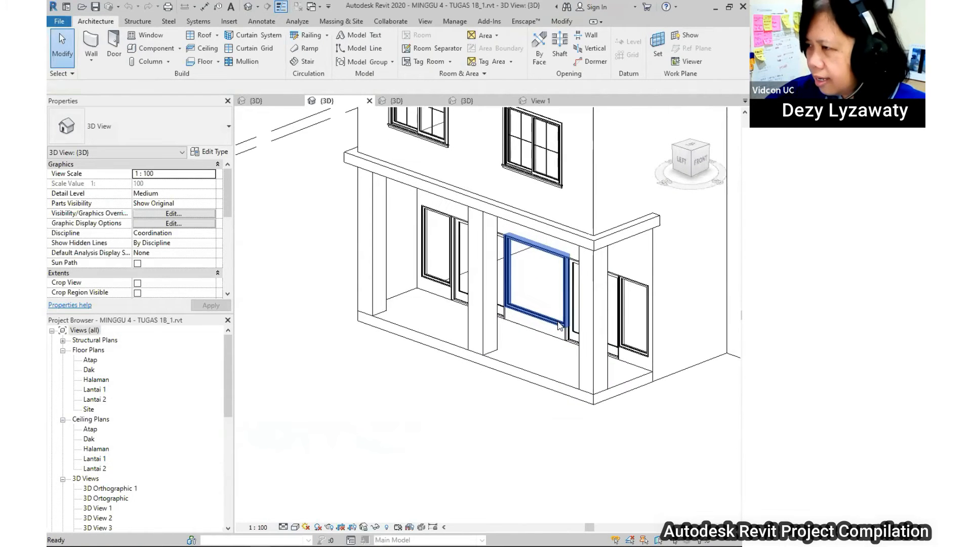
{"action": "scroll", "coordinate": [553, 323], "scroll_direction": "up", "scroll_amount": 2}
{"action": "key", "text": "Tab"}
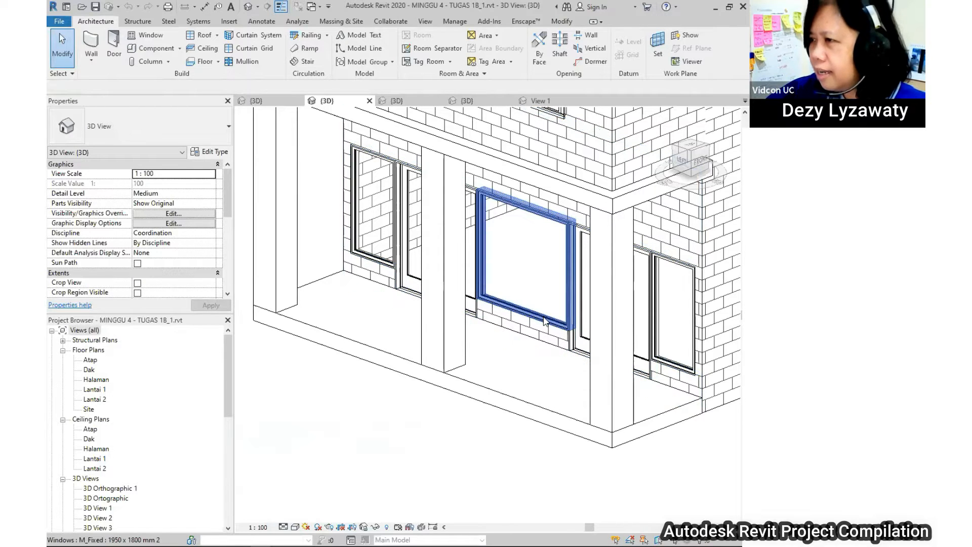
{"action": "left_click", "coordinate": [544, 321]}
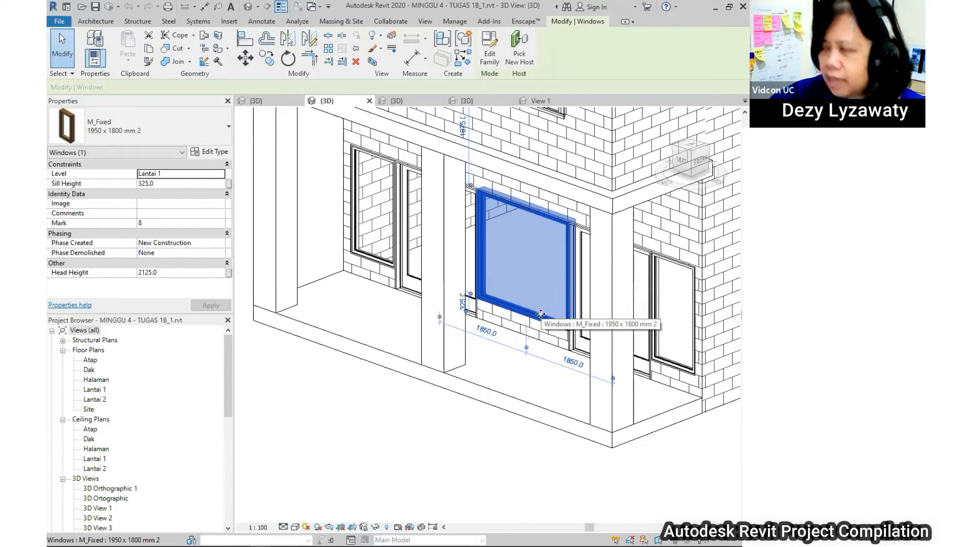
{"action": "middle_click_drag", "start_coordinate": [541, 314], "coordinate": [438, 150], "text": "shift"}
{"action": "scroll", "coordinate": [473, 320], "scroll_direction": "down", "scroll_amount": 5}
{"action": "key", "text": "Escape"}
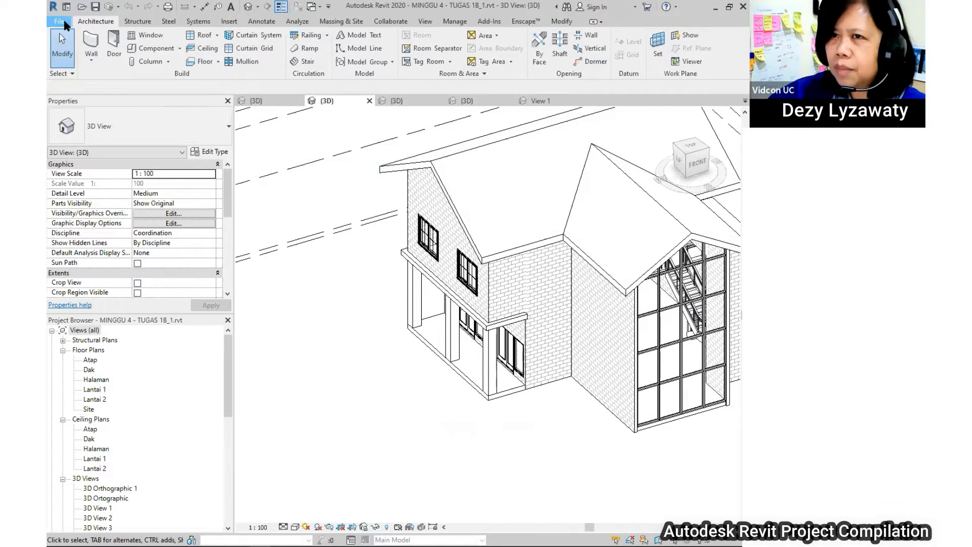
- Create a new project based on the Architectural Template
{"action": "left_click", "coordinate": [62, 22]}
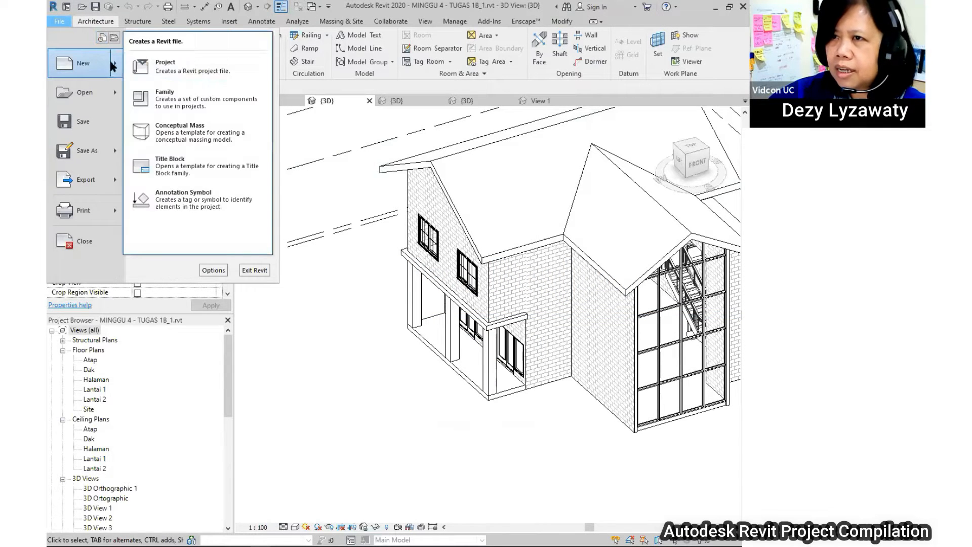
{"action": "mouse_move", "coordinate": [103, 63]}
{"action": "left_click", "coordinate": [182, 58]}
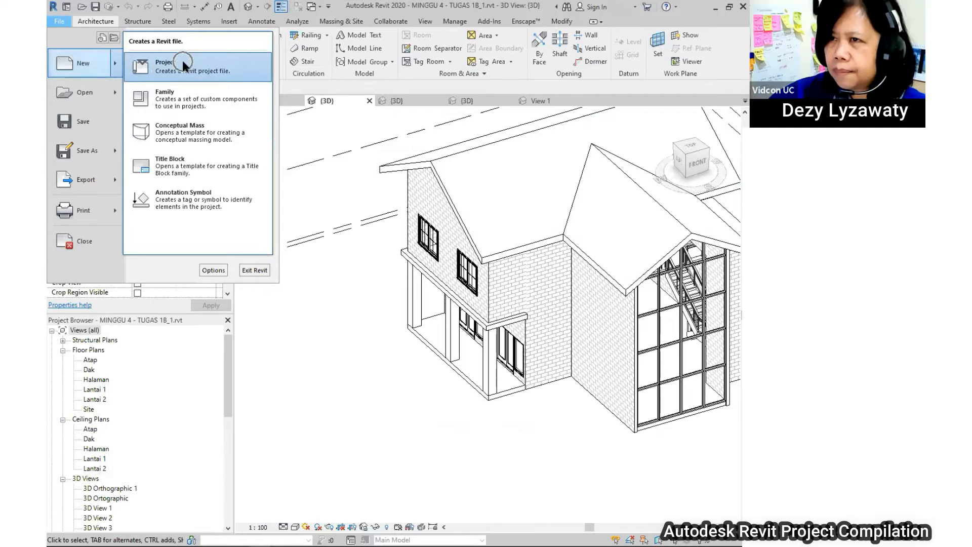
{"action": "left_click", "coordinate": [354, 223]}
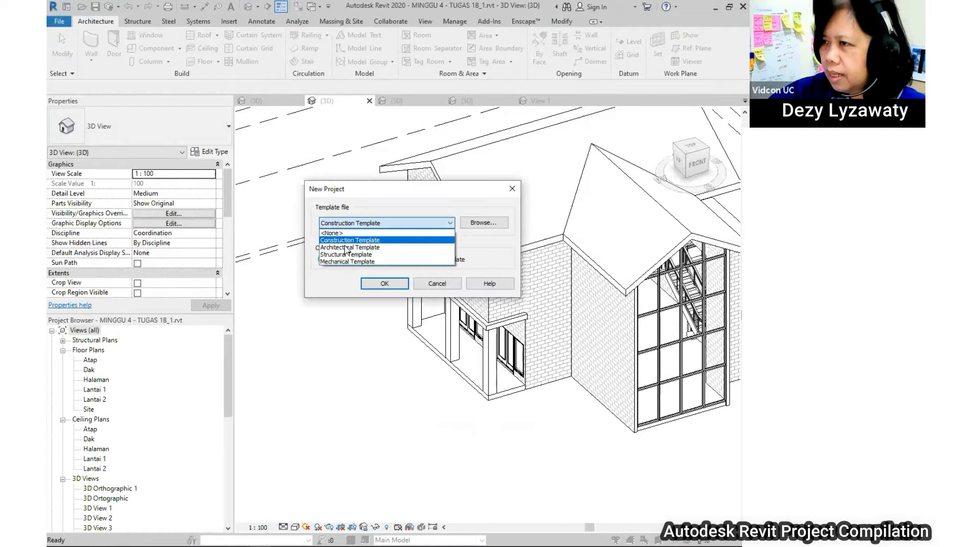
{"action": "left_click", "coordinate": [349, 247]}
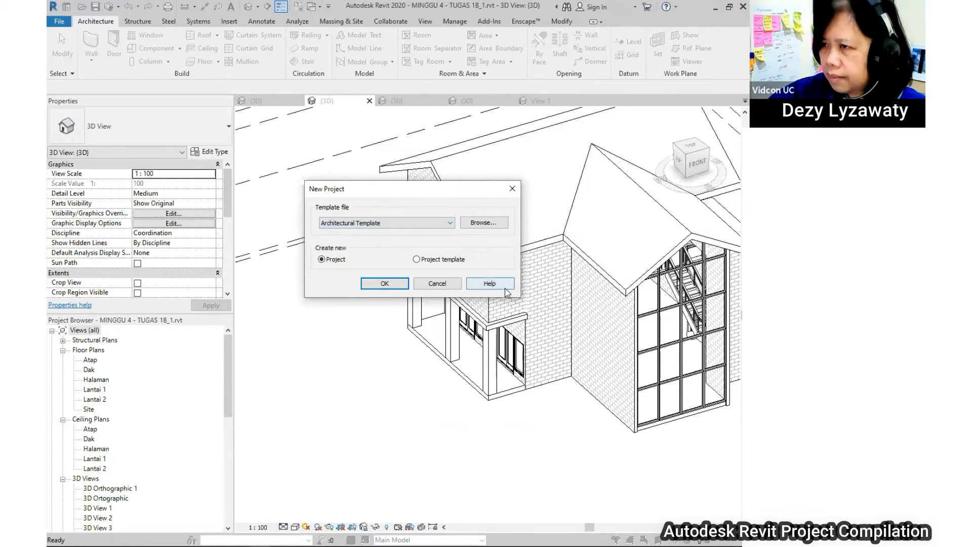
{"action": "left_click", "coordinate": [385, 284]}
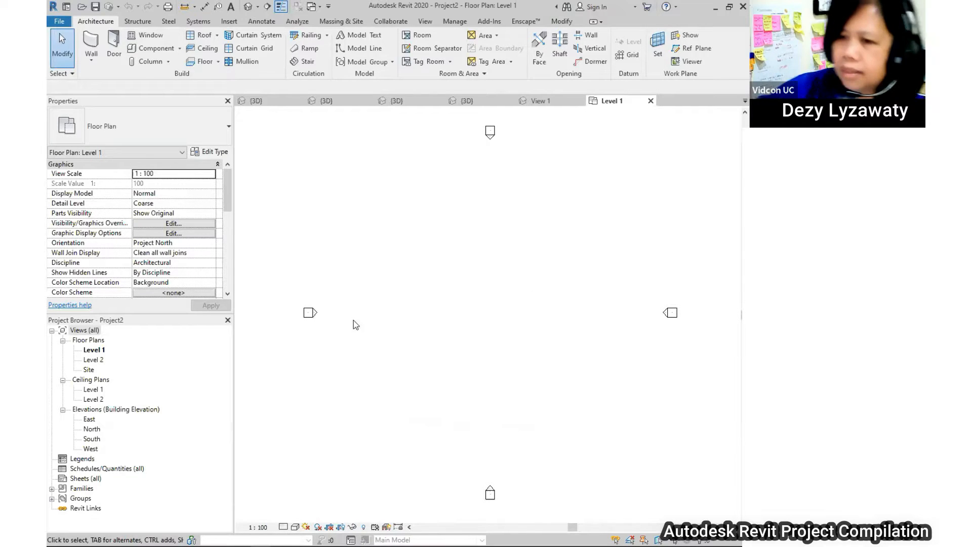
- In the South elevation, add one level at about -1000 below Level 1 and two above Level 2 at about 7400 and 8900
{"action": "double_click", "coordinate": [96, 436]}
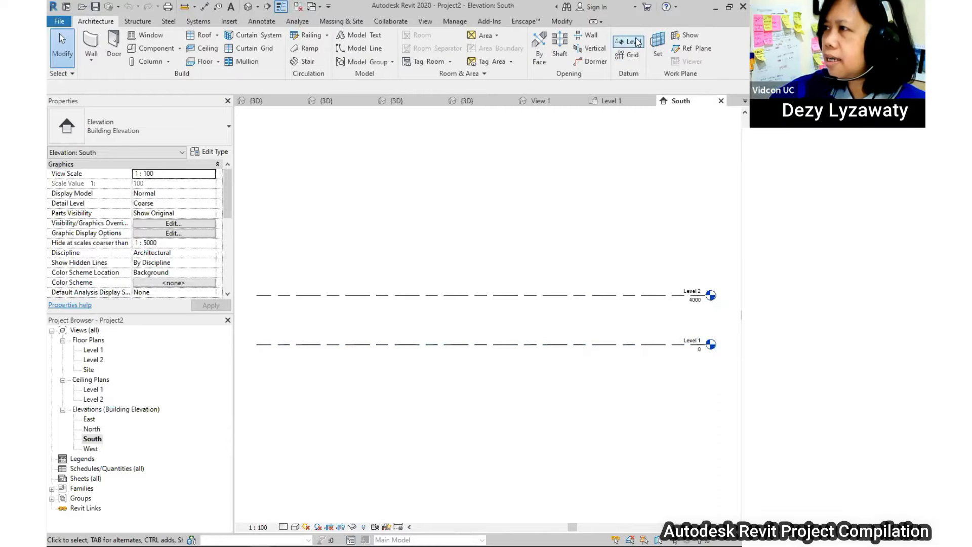
{"action": "left_click", "coordinate": [639, 43]}
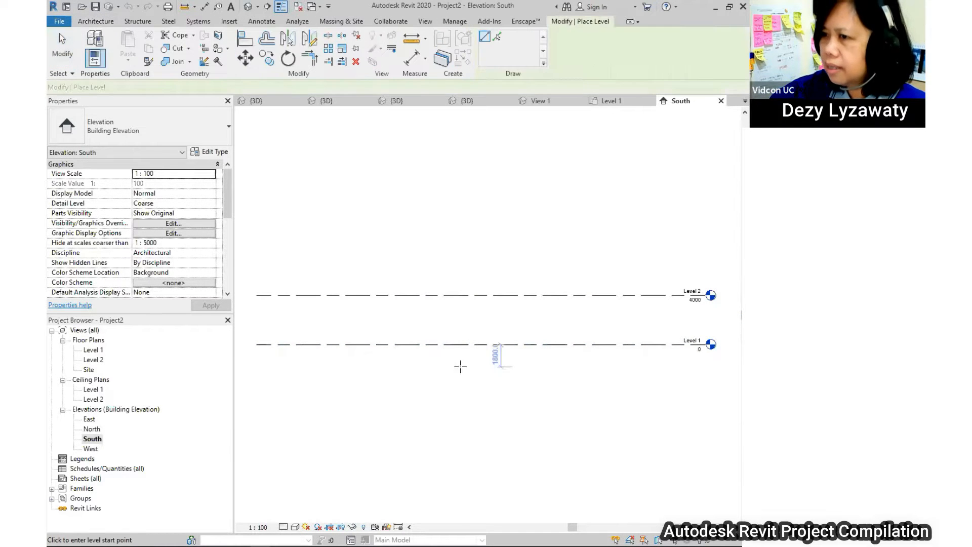
{"action": "left_click", "coordinate": [257, 357]}
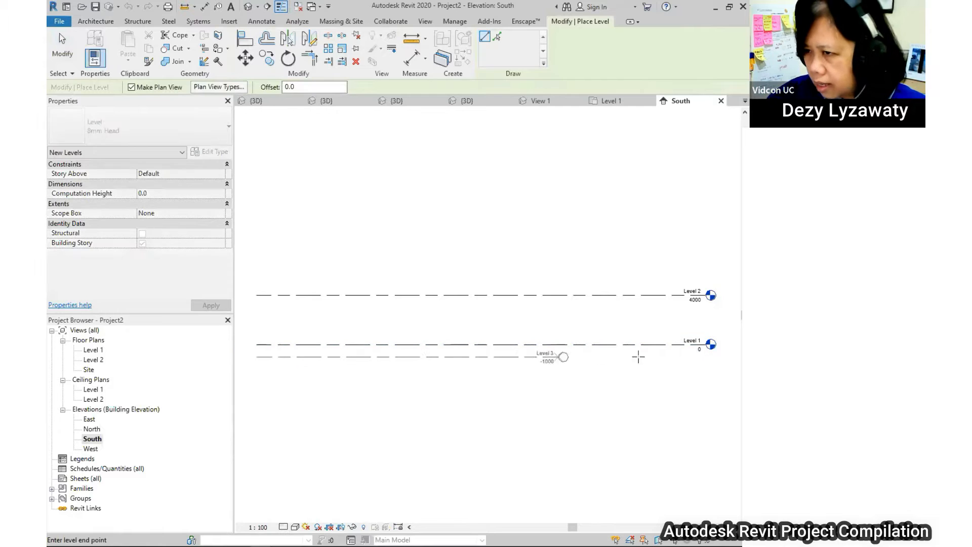
{"action": "left_click", "coordinate": [707, 357]}
{"action": "left_click", "coordinate": [257, 253]}
{"action": "left_click", "coordinate": [707, 252]}
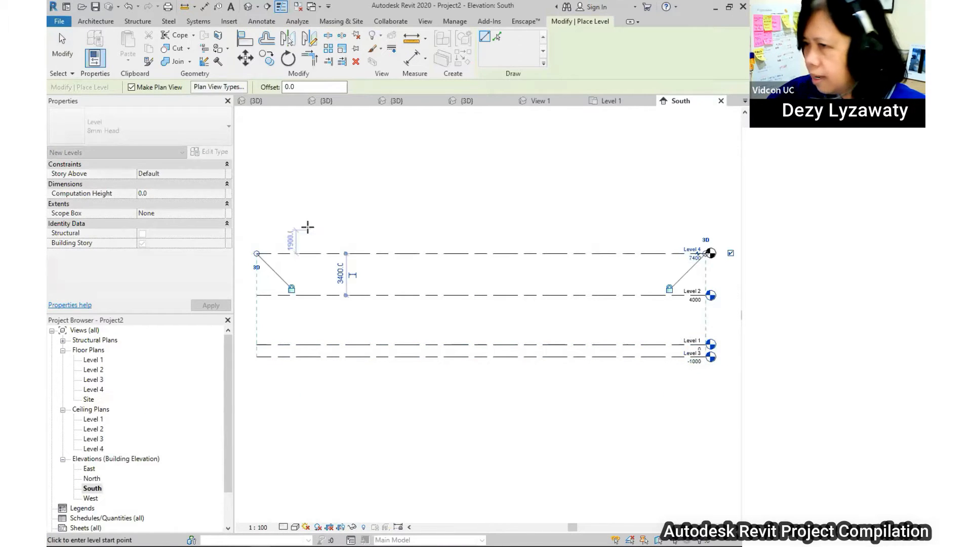
{"action": "left_click", "coordinate": [257, 235]}
{"action": "left_click", "coordinate": [707, 235]}
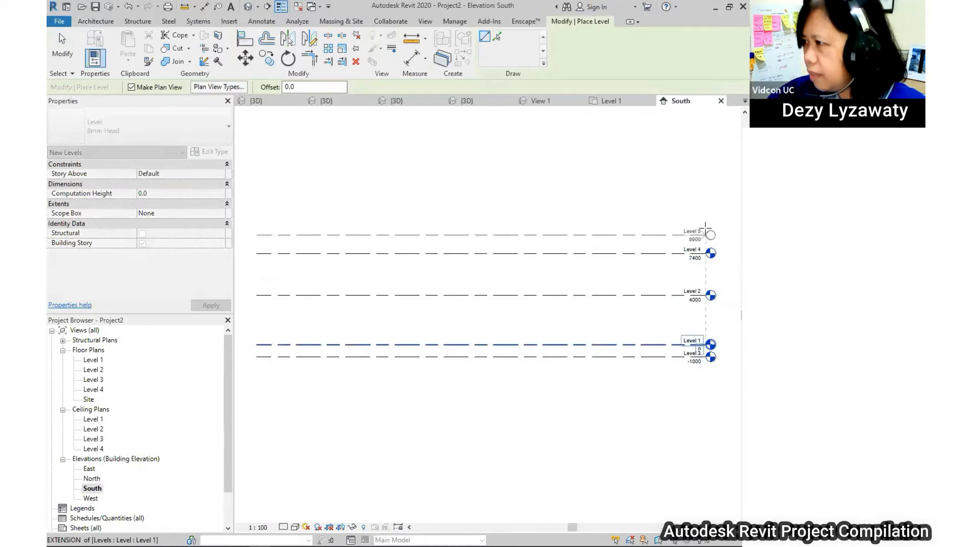
{"action": "middle_click_drag", "start_coordinate": [711, 358], "coordinate": [559, 352]}
{"action": "scroll", "coordinate": [575, 282], "scroll_direction": "up", "scroll_amount": 3}
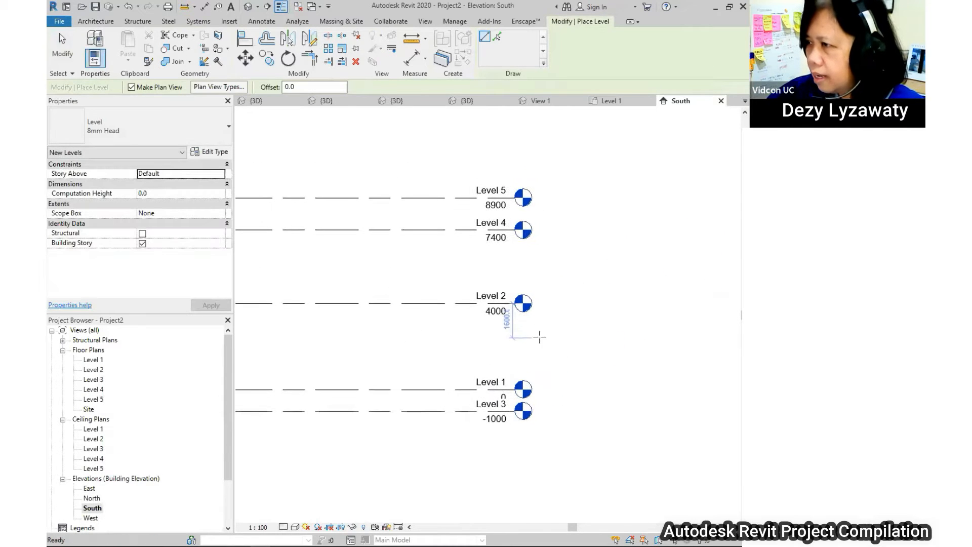
{"action": "key", "text": "Escape"}
- Rename the lowest level as Halaman together with its corresponding views
{"action": "left_click", "coordinate": [465, 417]}
{"action": "left_click", "coordinate": [486, 403]}
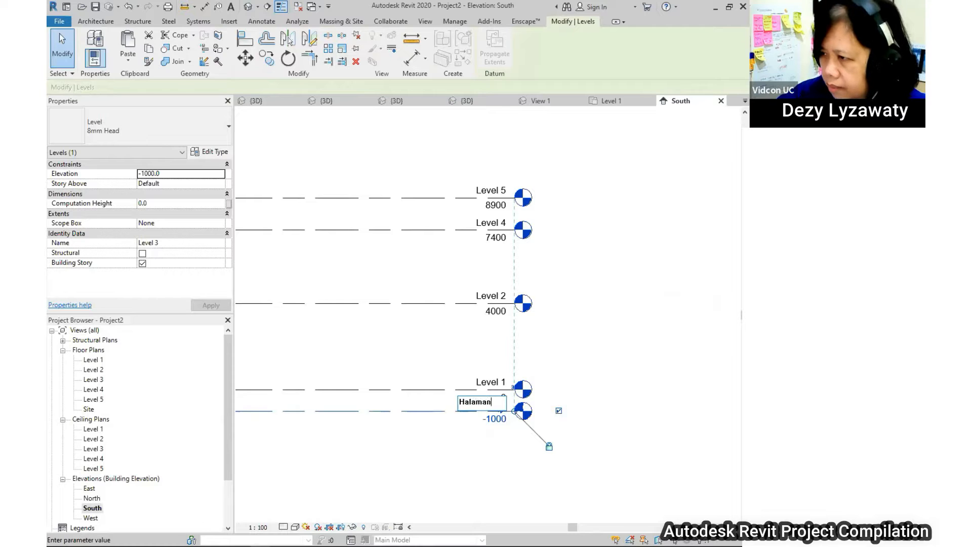
{"action": "key", "text": "Return"}
{"action": "left_click", "coordinate": [446, 280]}
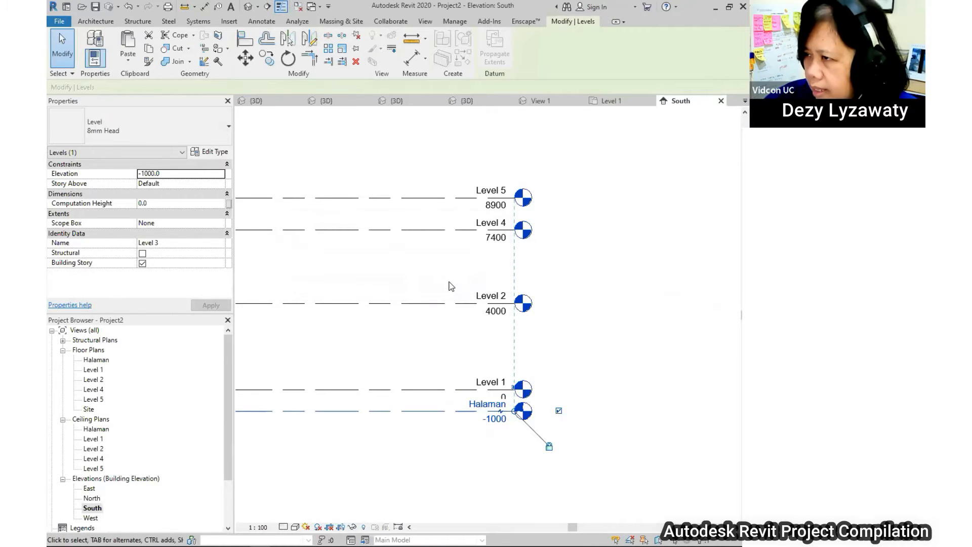
- Set the Halaman level's elevation to -250 and add an elbow that moves its level head down, clear of Level 1
{"action": "left_click", "coordinate": [492, 419]}
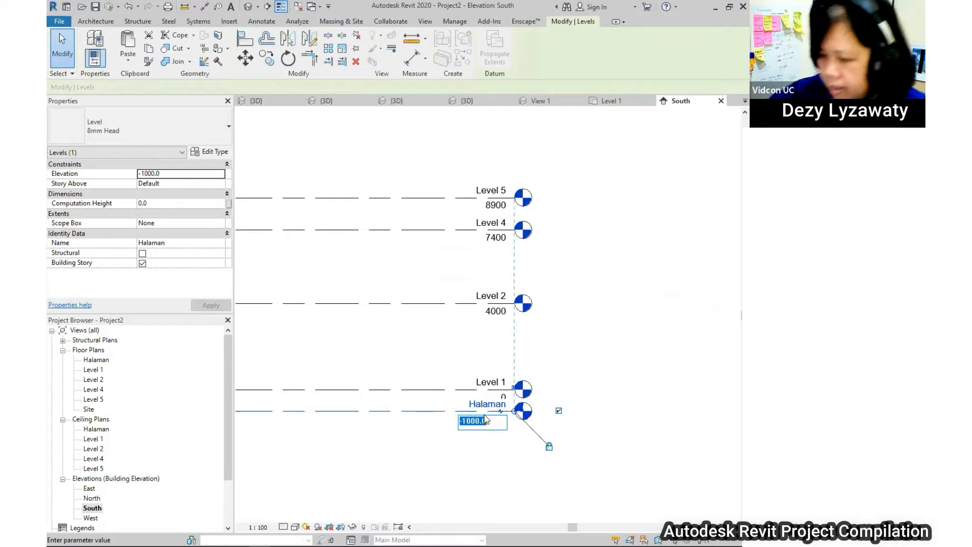
{"action": "type", "text": "-250"}
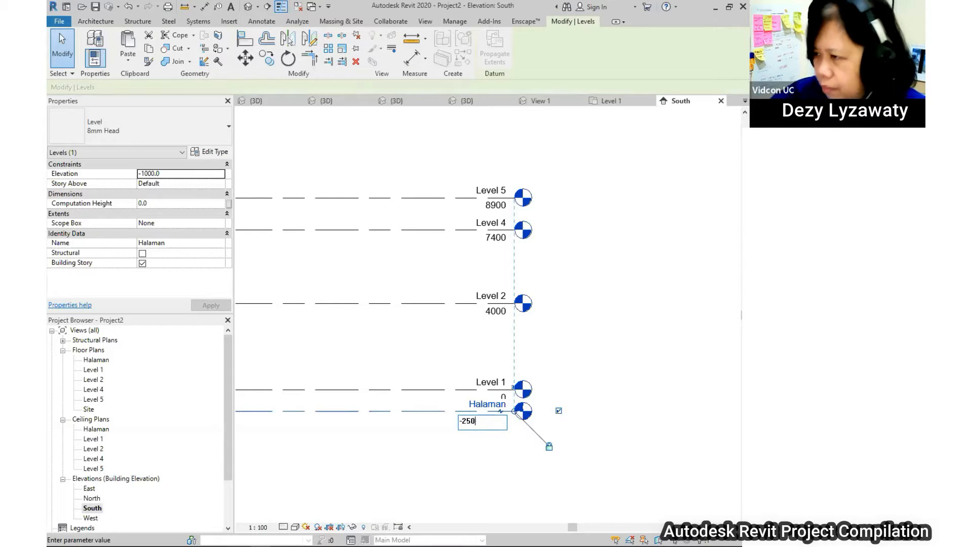
{"action": "key", "text": "Return"}
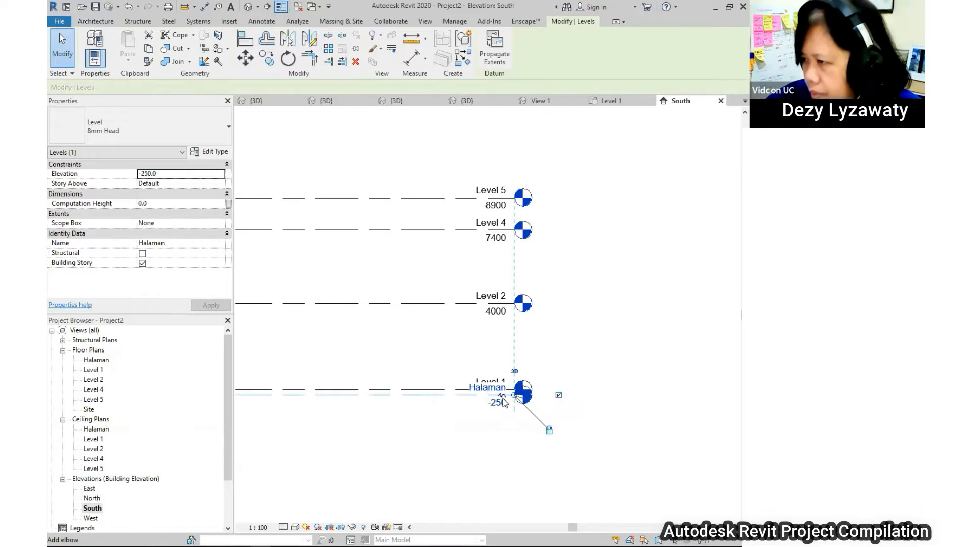
{"action": "left_click_drag", "start_coordinate": [500, 398], "coordinate": [502, 442]}
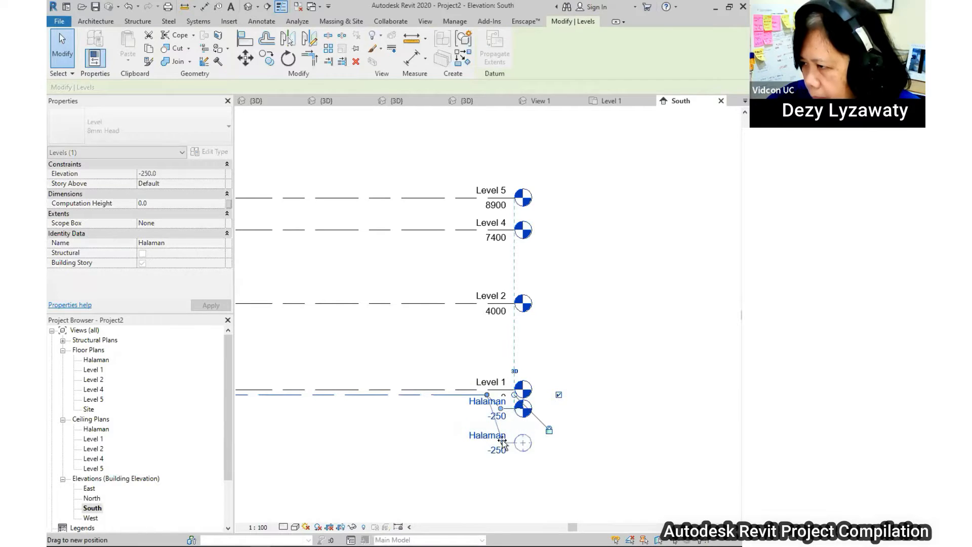
{"action": "left_click", "coordinate": [577, 373]}
- Rename Level 1 as Lantai 1 together with its corresponding views
{"action": "left_click", "coordinate": [484, 382]}
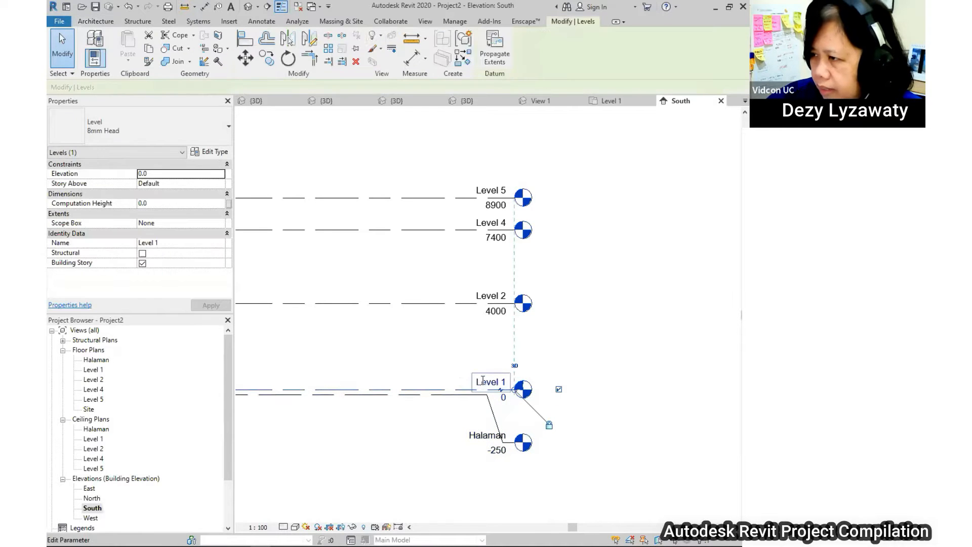
{"action": "left_click", "coordinate": [489, 380]}
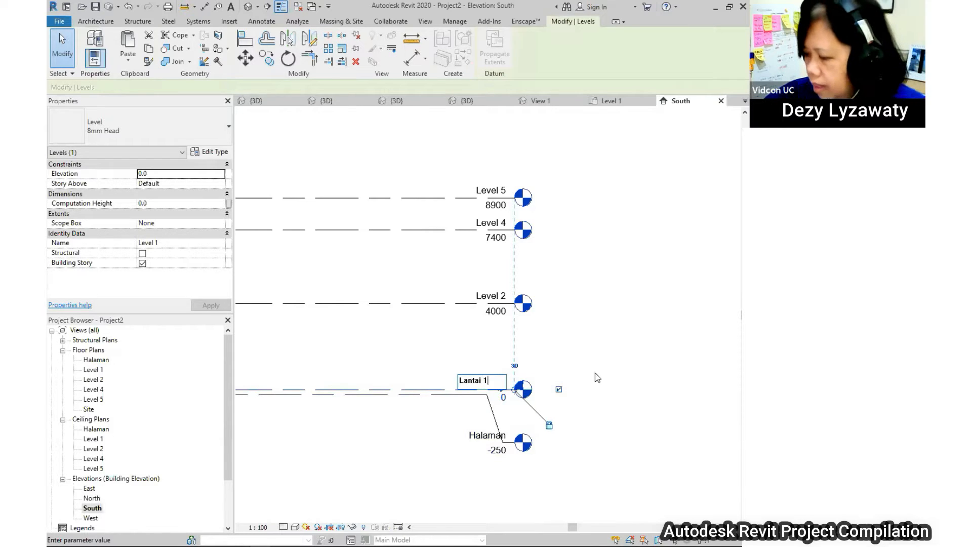
{"action": "key", "text": "Return"}
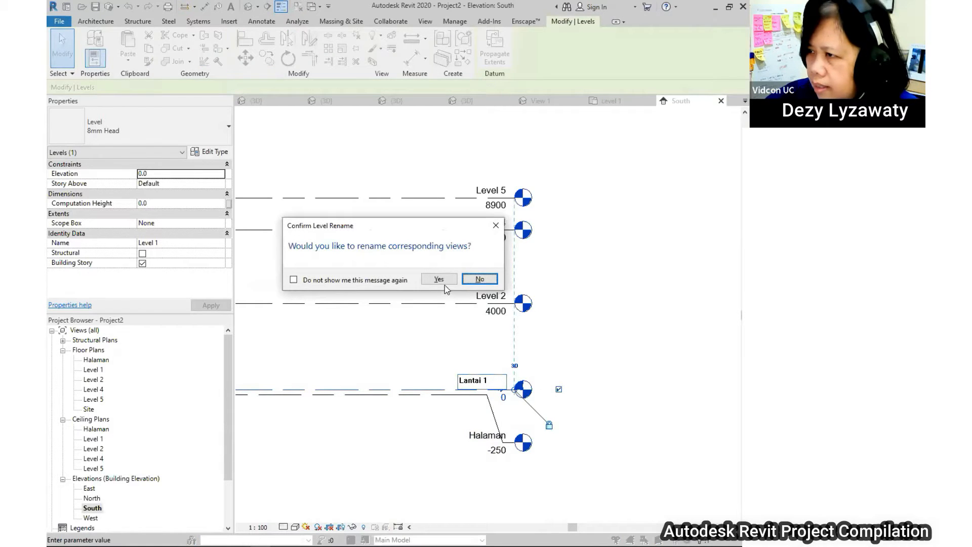
{"action": "left_click", "coordinate": [445, 285]}
- Rename Level 2 as Lantai 2 together with its corresponding views
{"action": "left_click", "coordinate": [470, 299]}
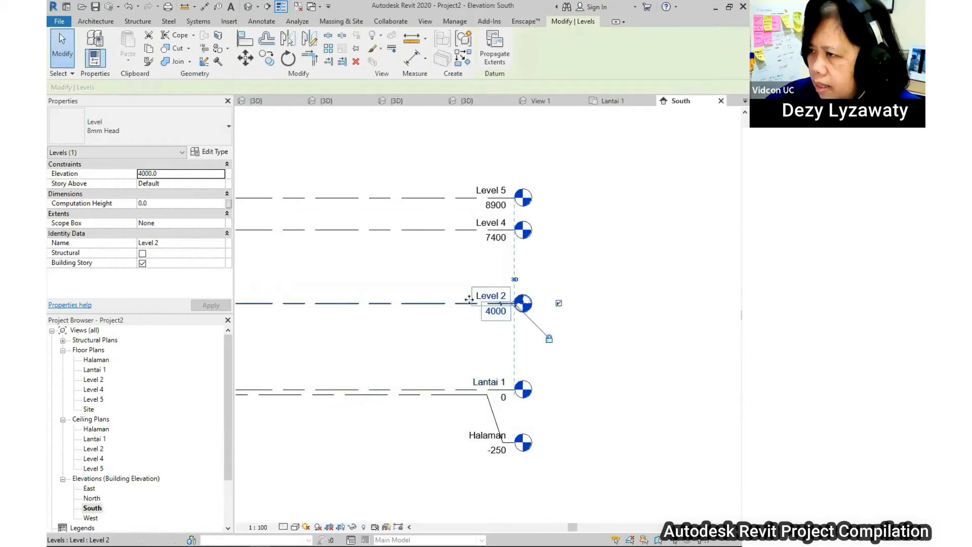
{"action": "left_click", "coordinate": [471, 297]}
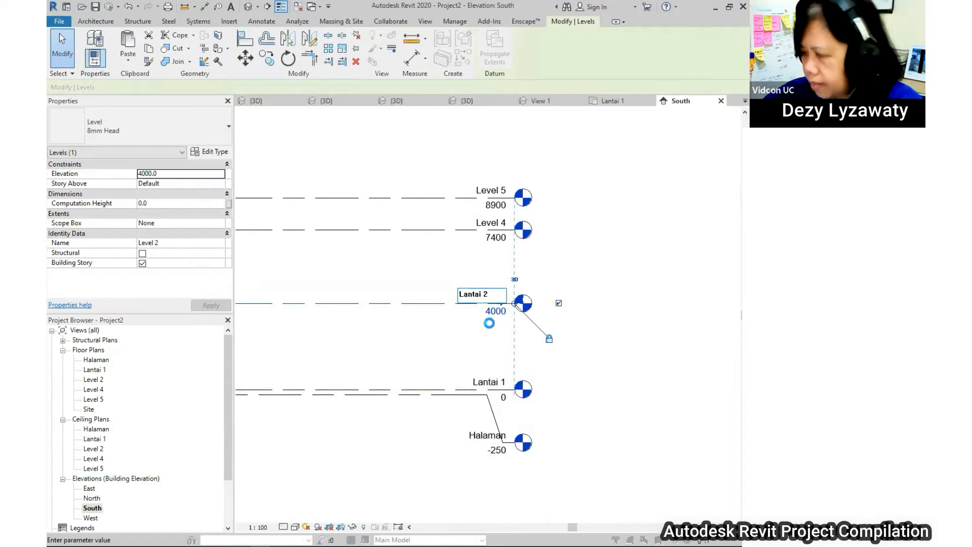
{"action": "key", "text": "Return"}
{"action": "left_click", "coordinate": [439, 279]}
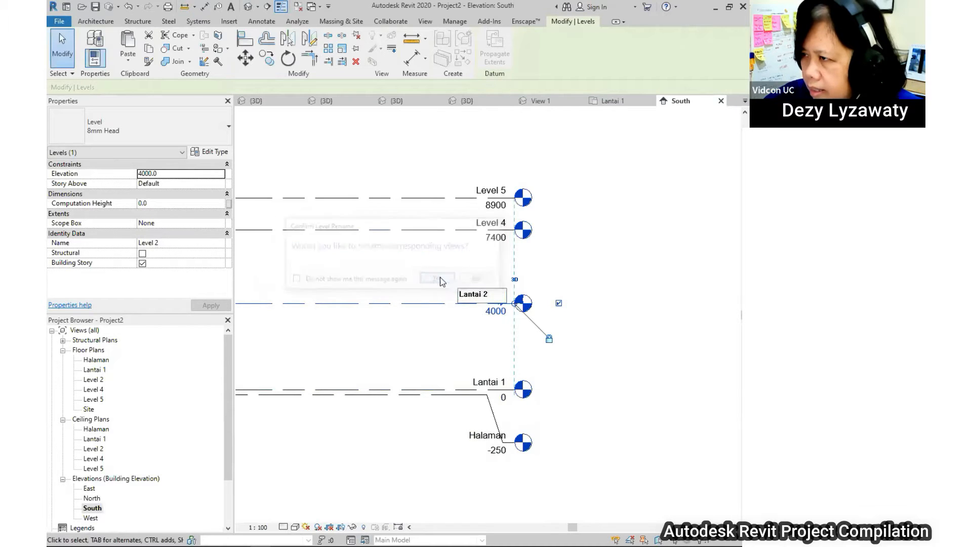
{"action": "left_click", "coordinate": [495, 312]}
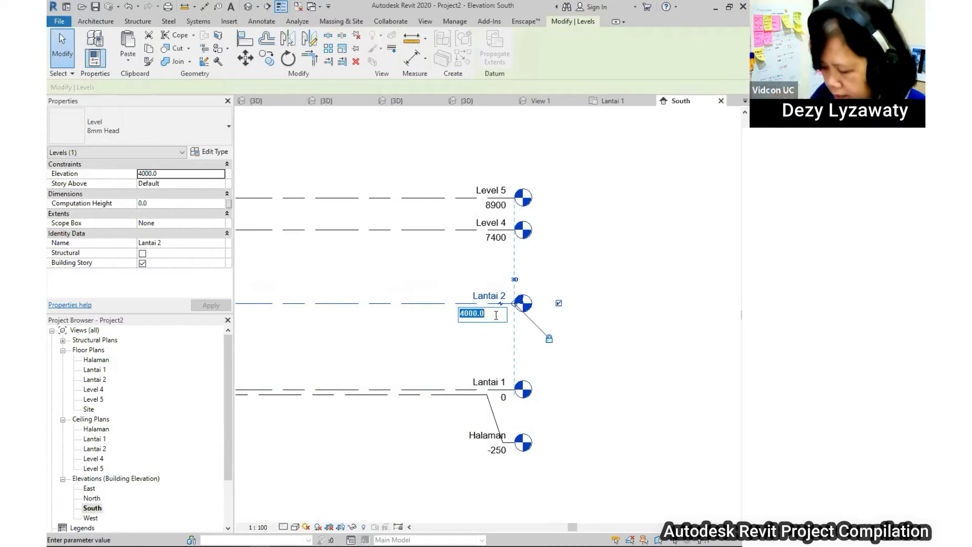
{"action": "key", "text": "Escape"}
- Rename Level 4 as Dak together with its corresponding views and set its elevation to 7000
{"action": "left_click", "coordinate": [480, 227]}
{"action": "left_click", "coordinate": [484, 222]}
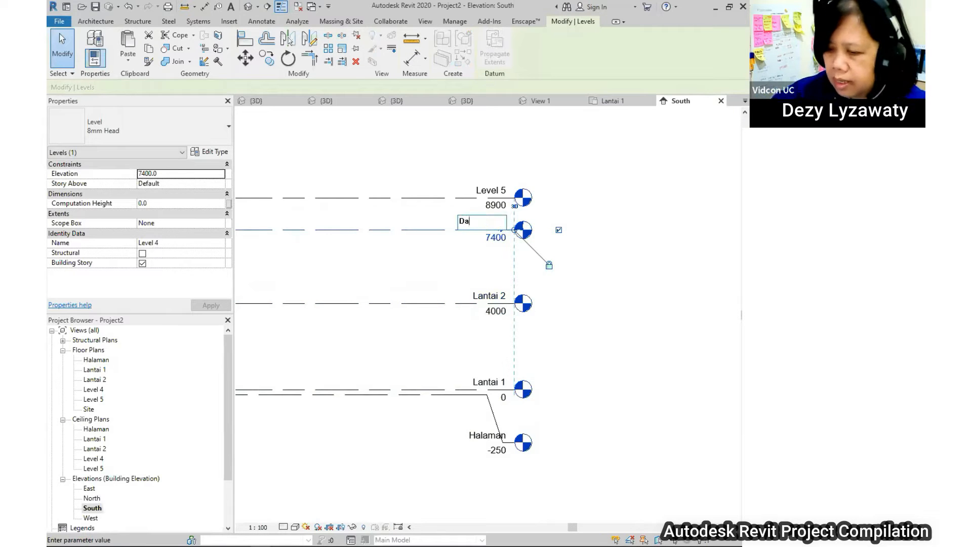
{"action": "type", "text": "Dak"}
{"action": "key", "text": "Return"}
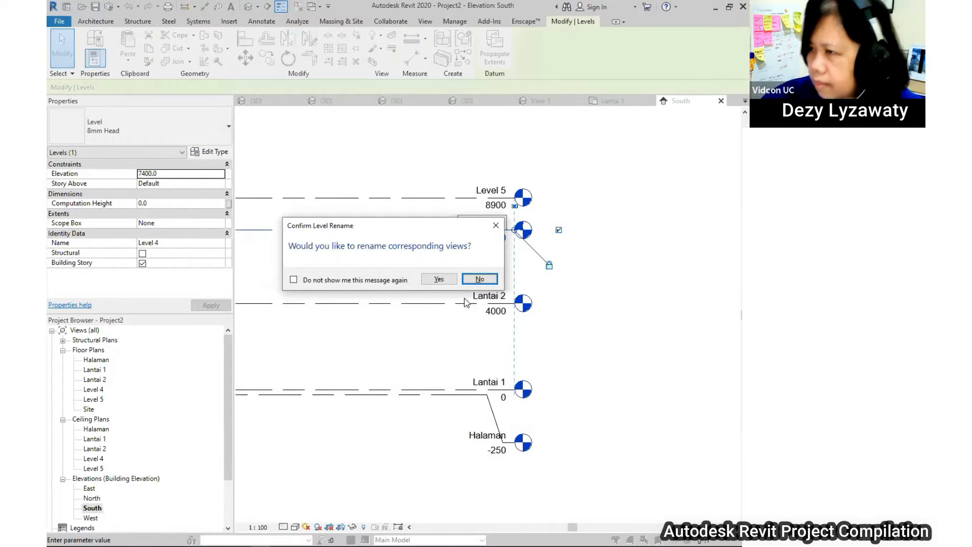
{"action": "left_click", "coordinate": [438, 279]}
{"action": "left_click", "coordinate": [494, 240]}
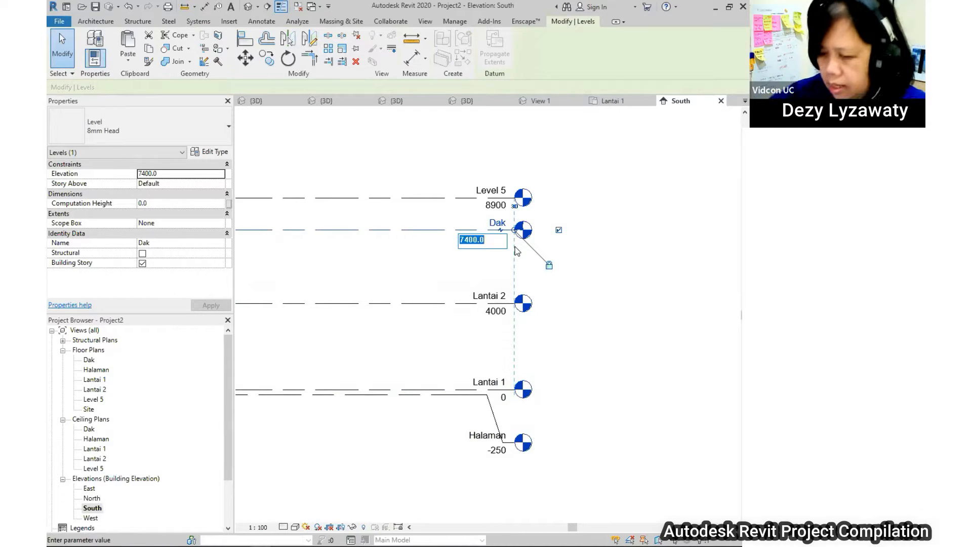
{"action": "type", "text": "7000"}
{"action": "key", "text": "Return"}
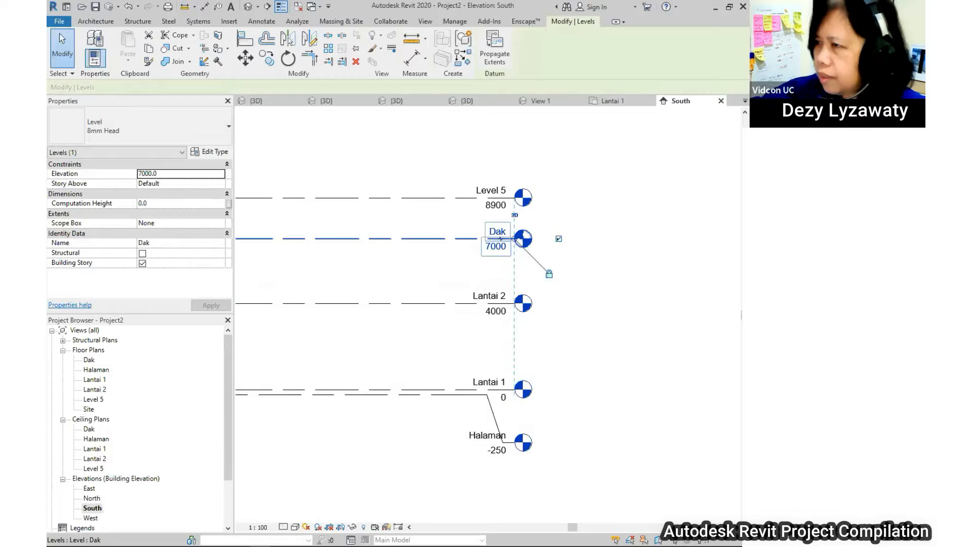
- Rename Level 5 as Atap together with its corresponding views and set its elevation to 8000
{"action": "left_click", "coordinate": [464, 202]}
{"action": "left_click", "coordinate": [479, 190]}
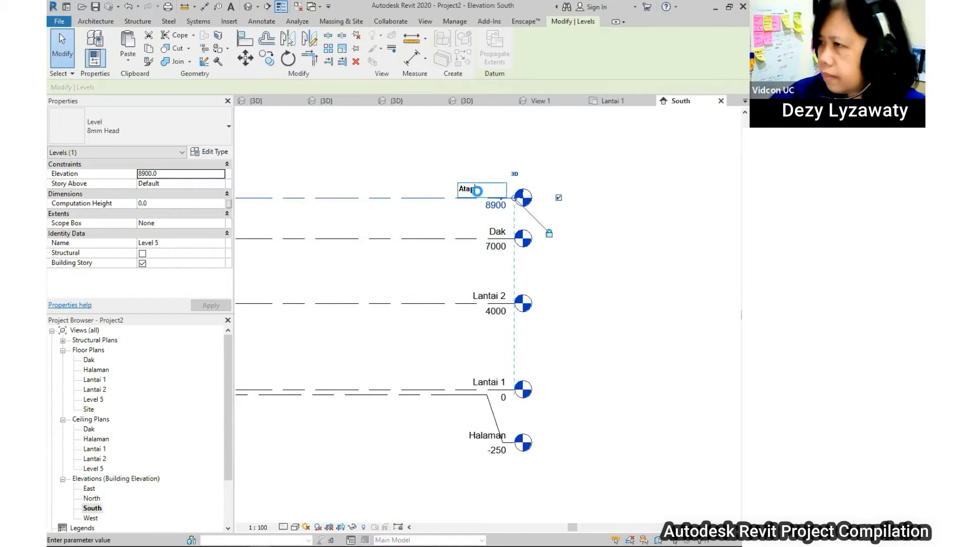
{"action": "type", "text": "Atap"}
{"action": "key", "text": "Return"}
{"action": "left_click", "coordinate": [438, 279]}
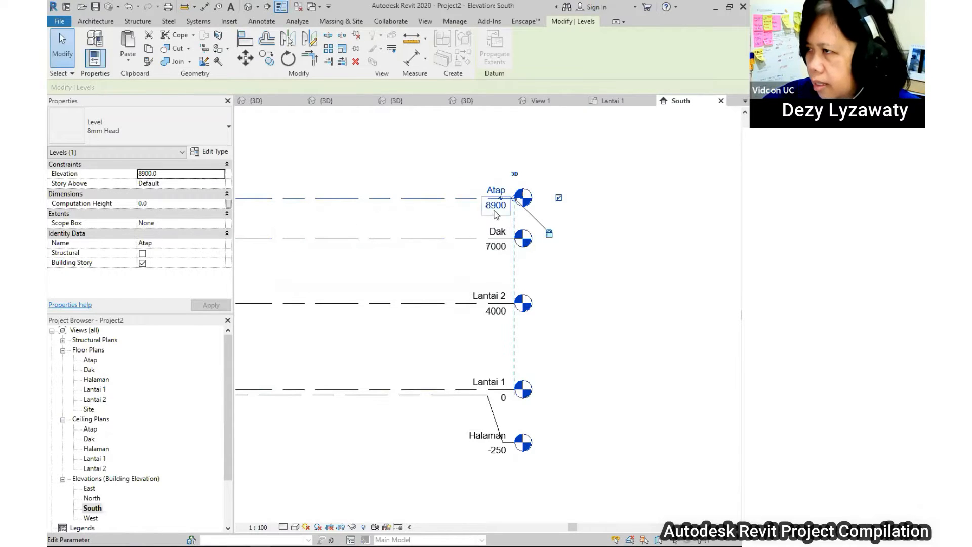
{"action": "left_click", "coordinate": [496, 208]}
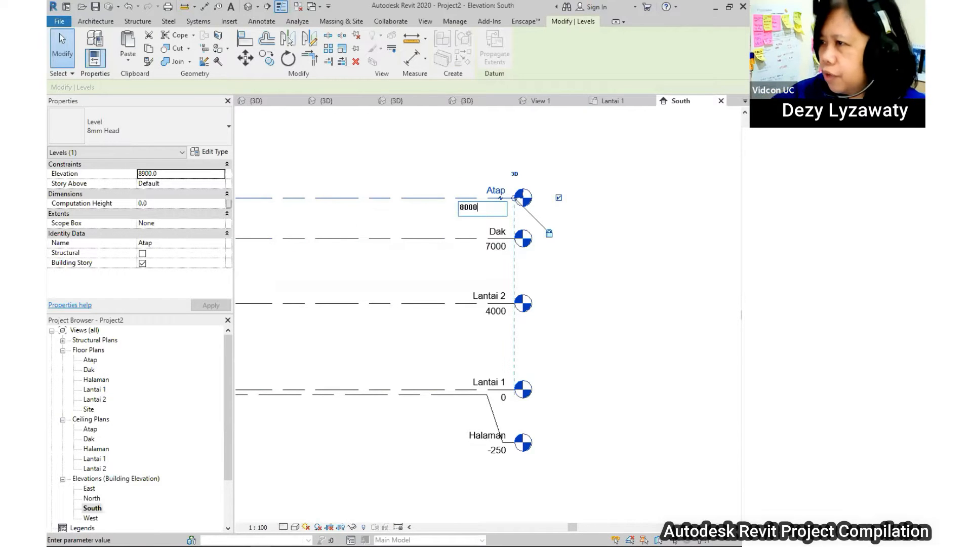
{"action": "key", "text": "Return"}
- Add an elbow to the Dak level line near its head, where its label overlaps the Atap elevation
{"action": "left_click", "coordinate": [483, 239]}
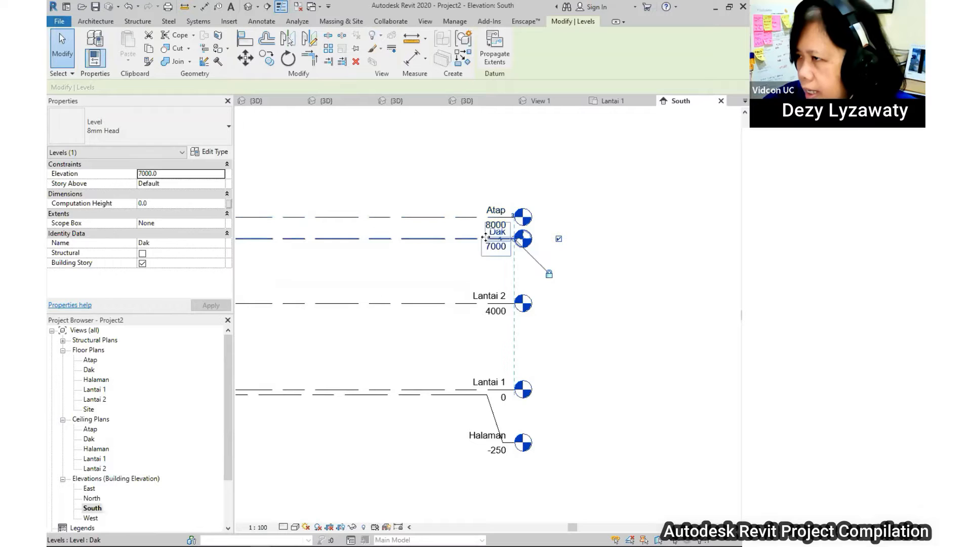
{"action": "left_click", "coordinate": [500, 238]}
{"action": "left_click", "coordinate": [633, 270]}
- In the Lantai 1 floor plan, start an architectural wall with the Generic - 150mm Masonry type
{"action": "scroll", "coordinate": [556, 339], "scroll_direction": "down", "scroll_amount": 5}
{"action": "middle_click_drag", "start_coordinate": [536, 358], "coordinate": [531, 338]}
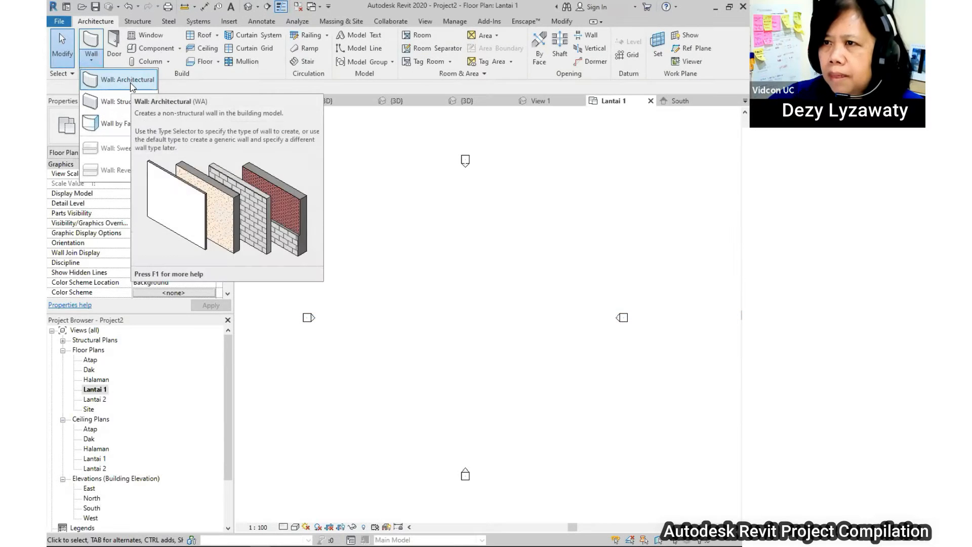
{"action": "left_click", "coordinate": [132, 86]}
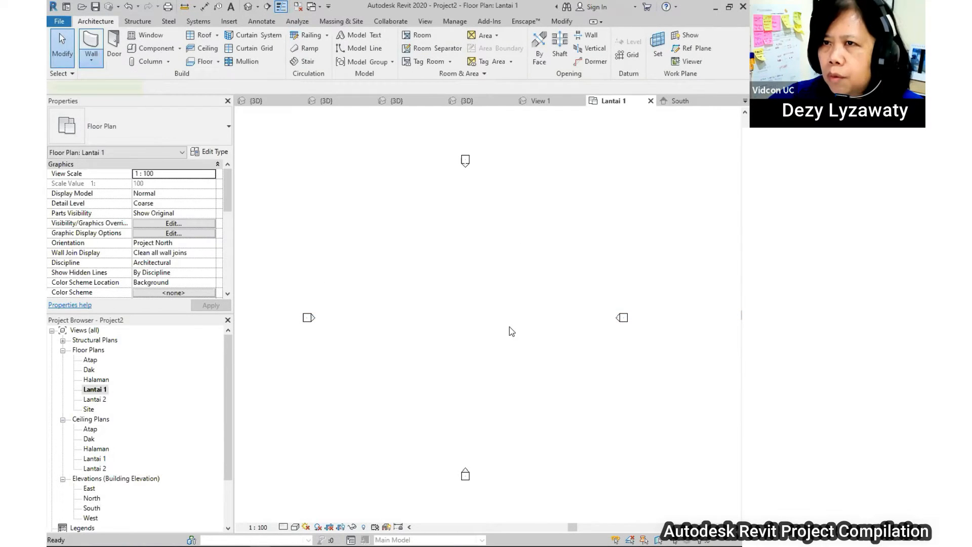
{"action": "left_click", "coordinate": [211, 143]}
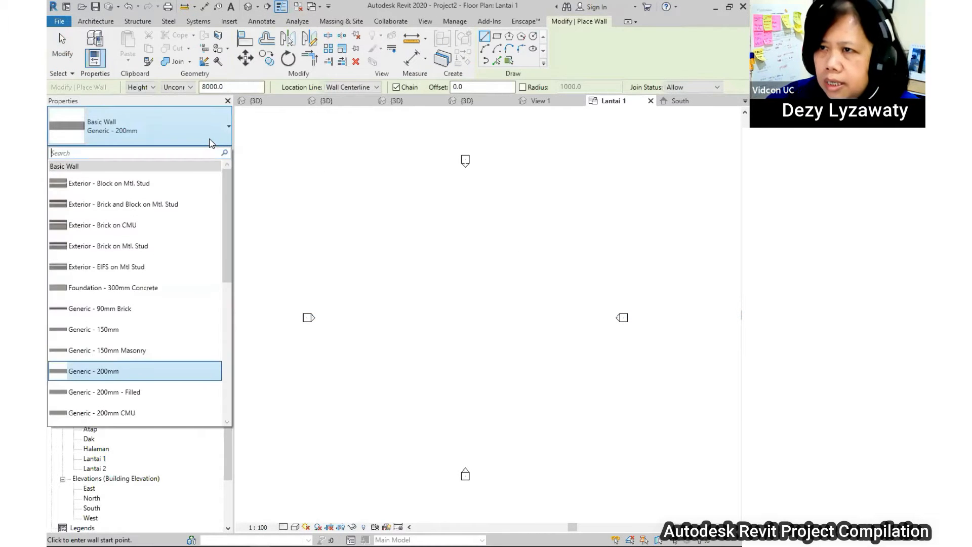
{"action": "left_click", "coordinate": [136, 351]}
- Duplicate the Generic - 150mm Masonry wall type under the name Wall TUGAS 1B
{"action": "key", "text": "ctrl"}
{"action": "left_click", "coordinate": [223, 153]}
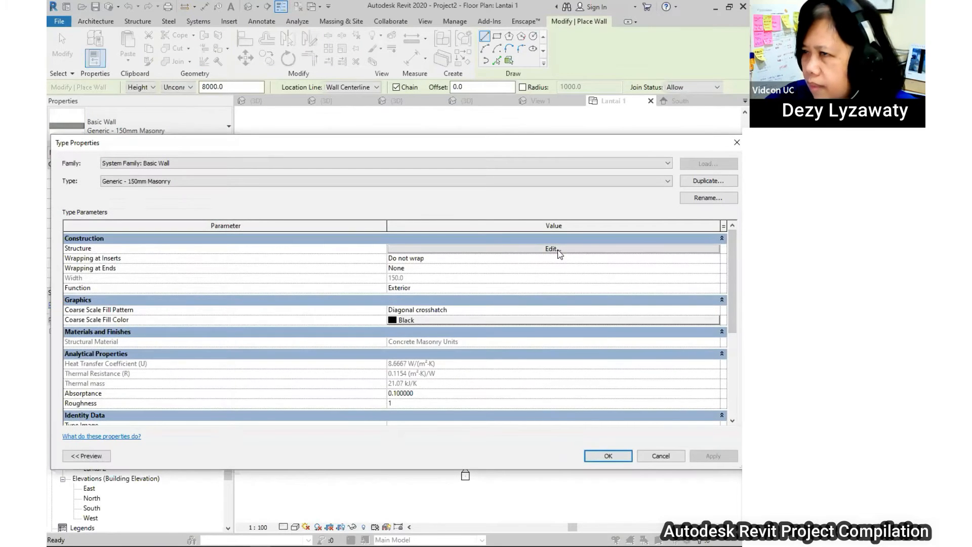
{"action": "left_click", "coordinate": [716, 184]}
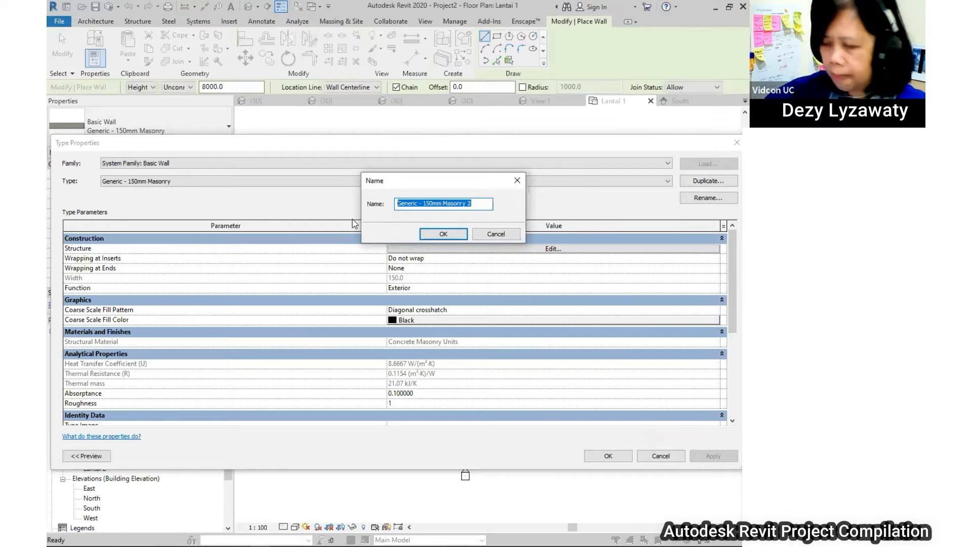
{"action": "type", "text": "Wall TUGAS 1B"}
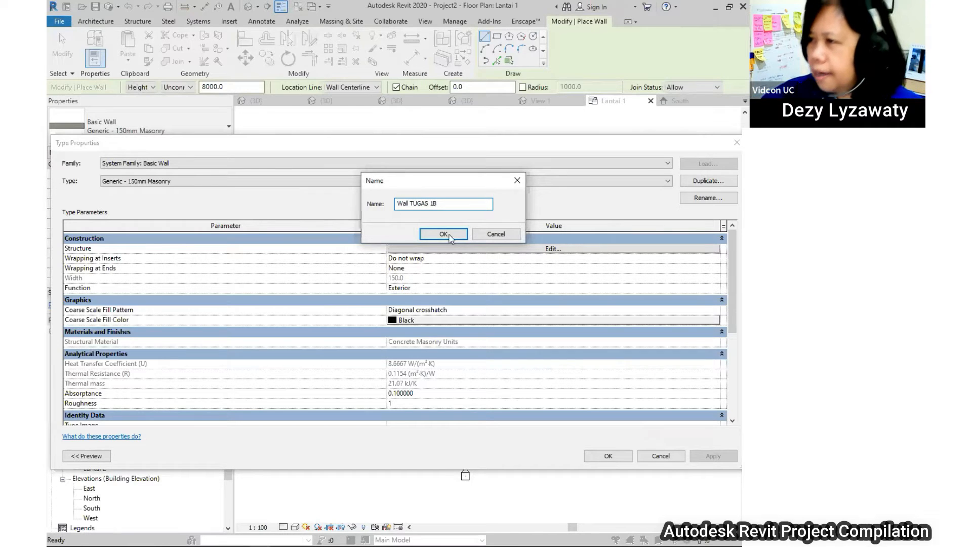
{"action": "left_click", "coordinate": [449, 235]}
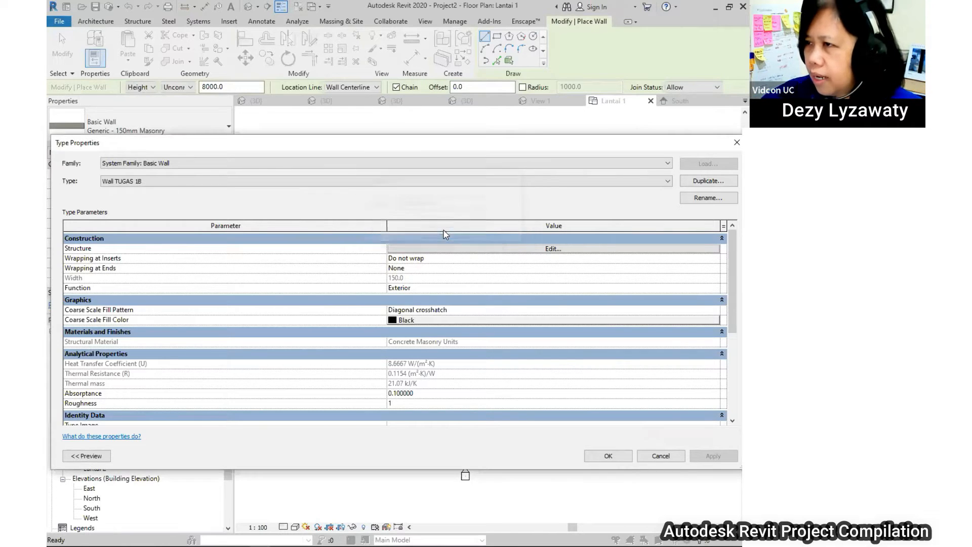
- In the wall type's structure, insert a 20 mm Finish 1 [4] layer outside the core boundary on the exterior side
{"action": "left_click", "coordinate": [567, 248]}
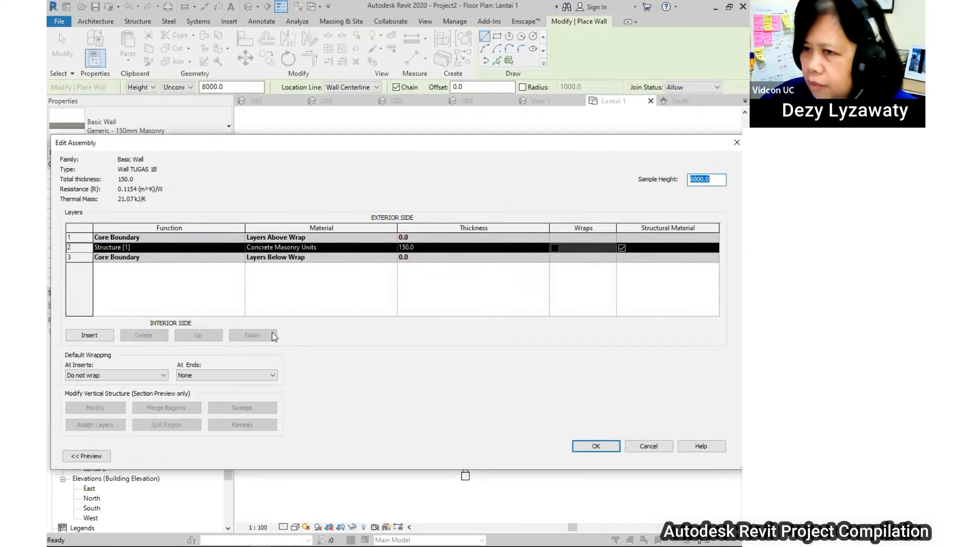
{"action": "left_click", "coordinate": [107, 338]}
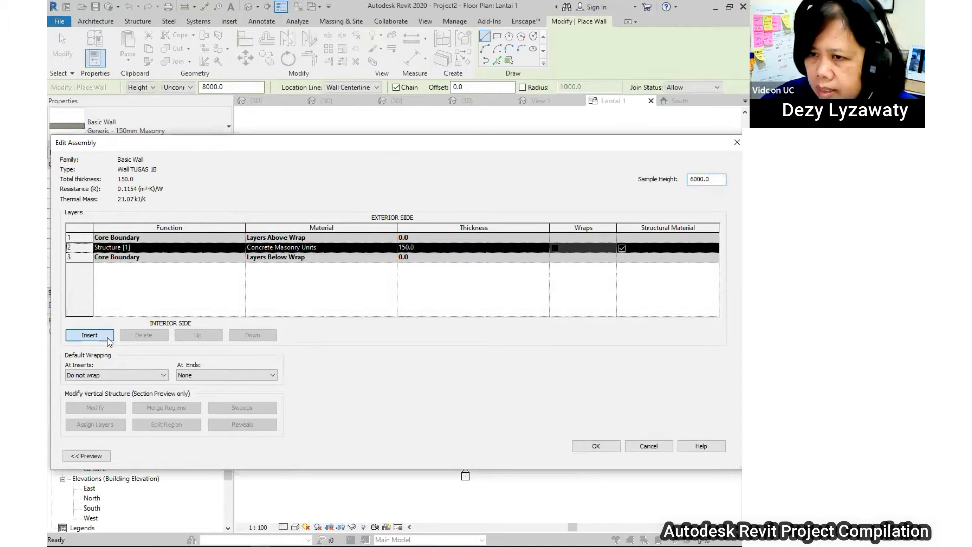
{"action": "left_click", "coordinate": [240, 248]}
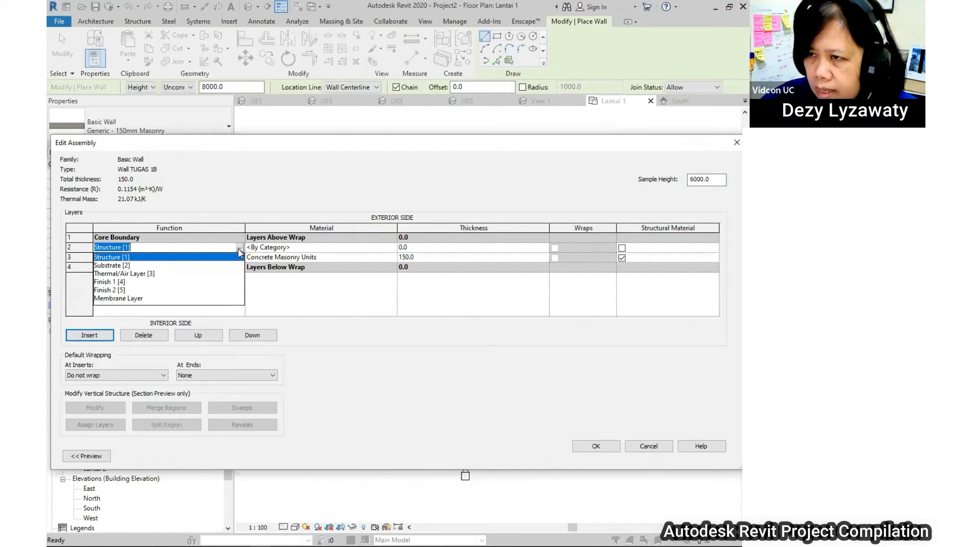
{"action": "left_click", "coordinate": [117, 283]}
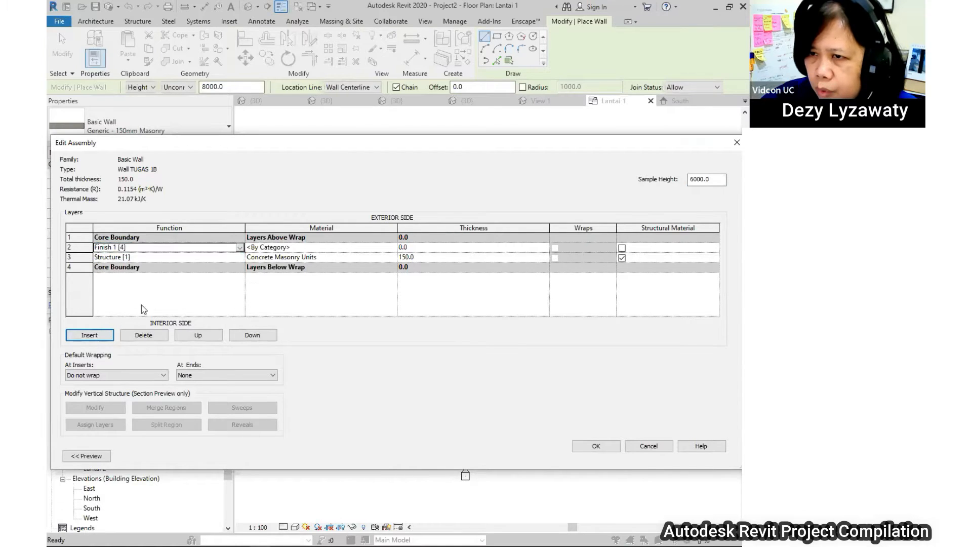
{"action": "left_click", "coordinate": [204, 332]}
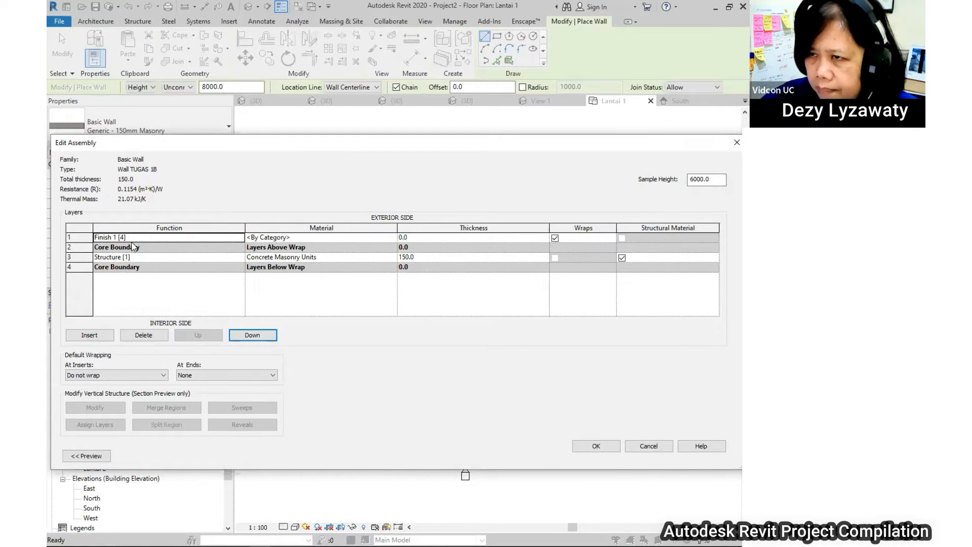
{"action": "left_click", "coordinate": [451, 238]}
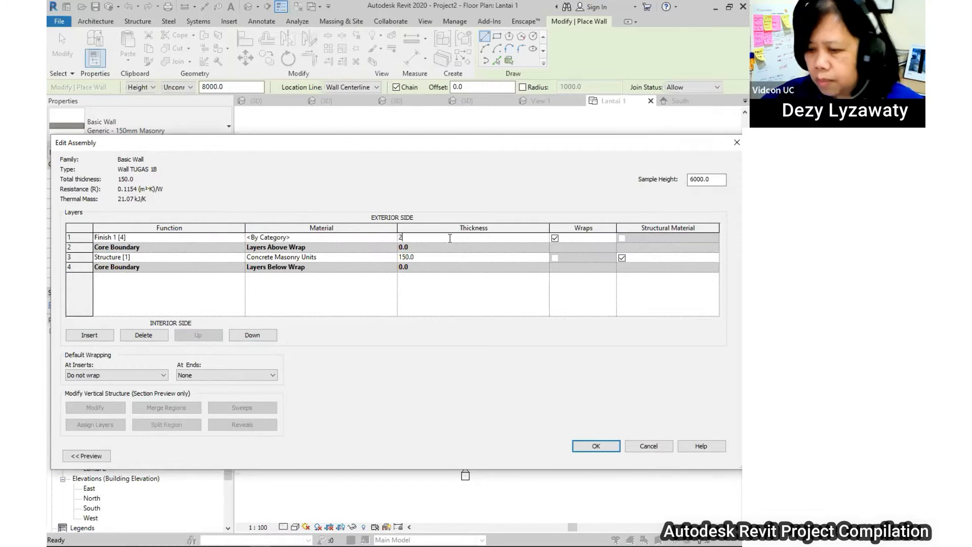
- Set the masonry structure layer to 110 mm and insert a 20 mm Finish 2 [5] layer outside the core on the interior side
{"action": "left_click", "coordinate": [451, 260]}
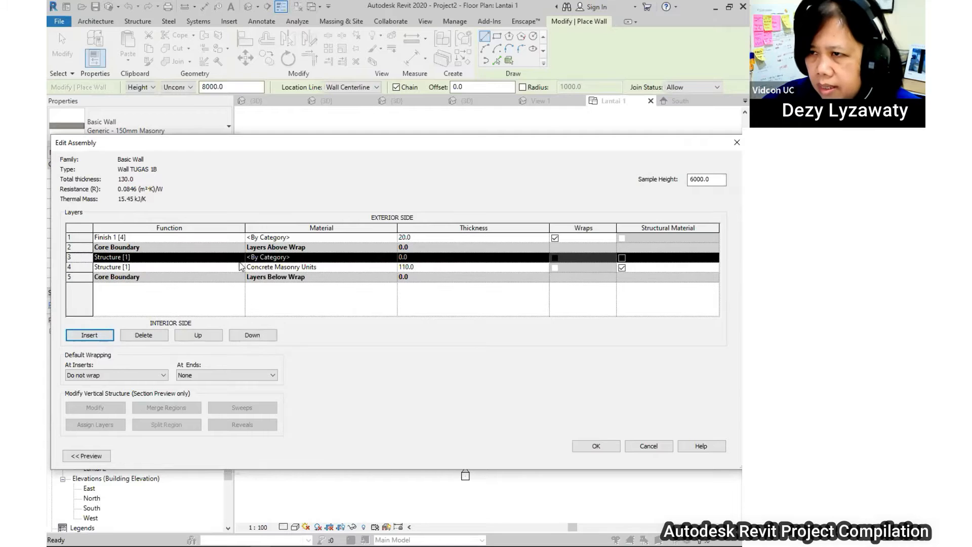
{"action": "left_click", "coordinate": [240, 257]}
{"action": "left_click", "coordinate": [240, 258]}
{"action": "left_click", "coordinate": [127, 300]}
{"action": "left_click", "coordinate": [243, 335]}
{"action": "left_click", "coordinate": [251, 336]}
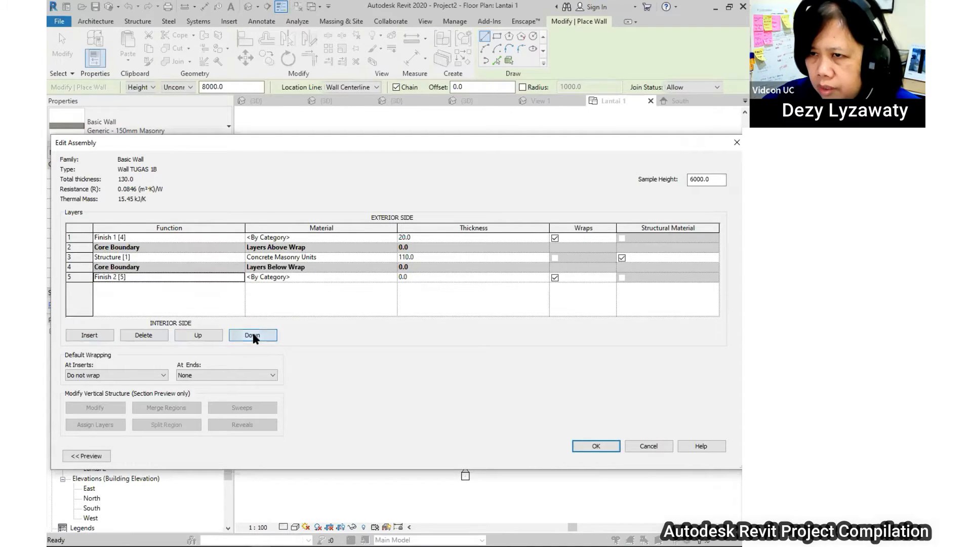
{"action": "left_click", "coordinate": [412, 87]}
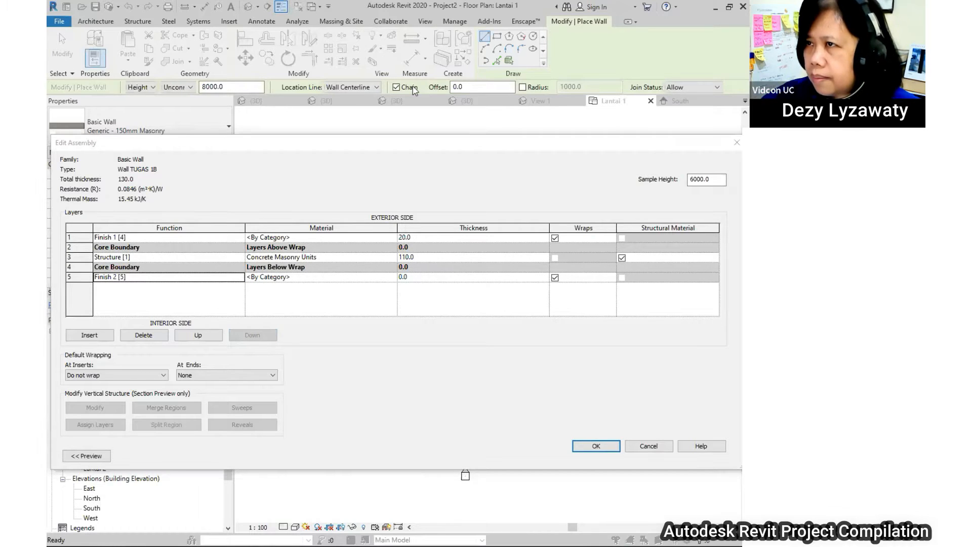
{"action": "left_click", "coordinate": [427, 276]}
{"action": "type", "text": "20"}
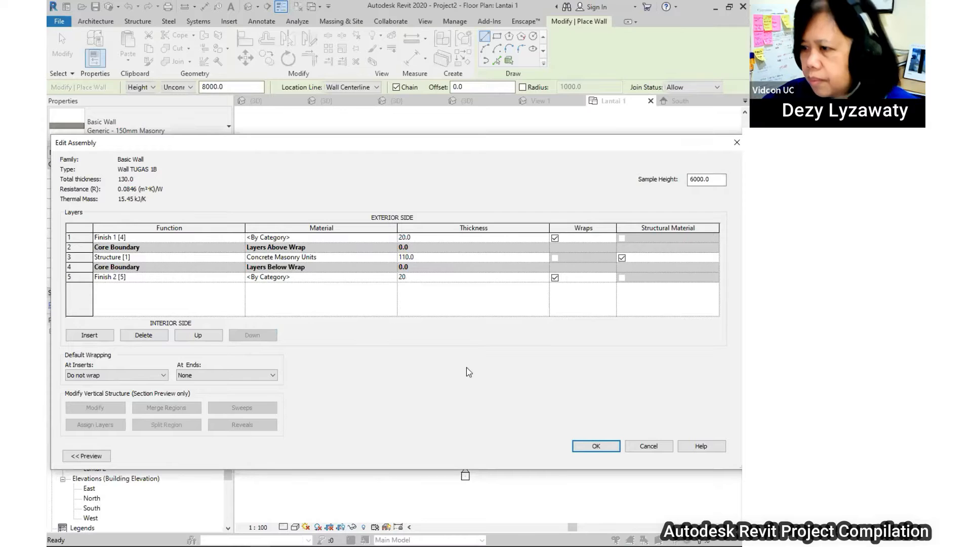
{"action": "left_click", "coordinate": [426, 306]}
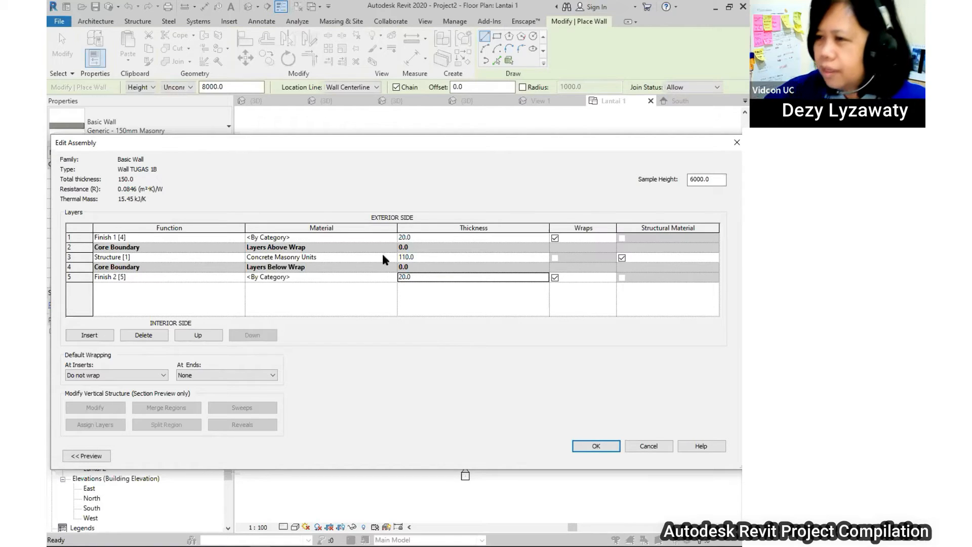
- From the exterior Finish 1 layer's material setting, create a new material named Dinding Eksterior
{"action": "left_click", "coordinate": [393, 239]}
{"action": "left_click", "coordinate": [391, 237]}
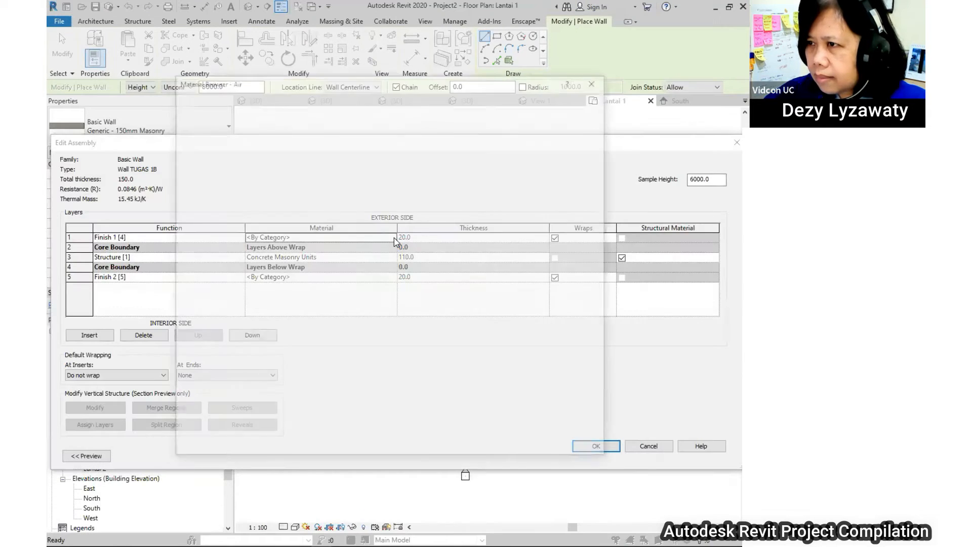
{"action": "left_click_drag", "start_coordinate": [427, 76], "coordinate": [468, 85]}
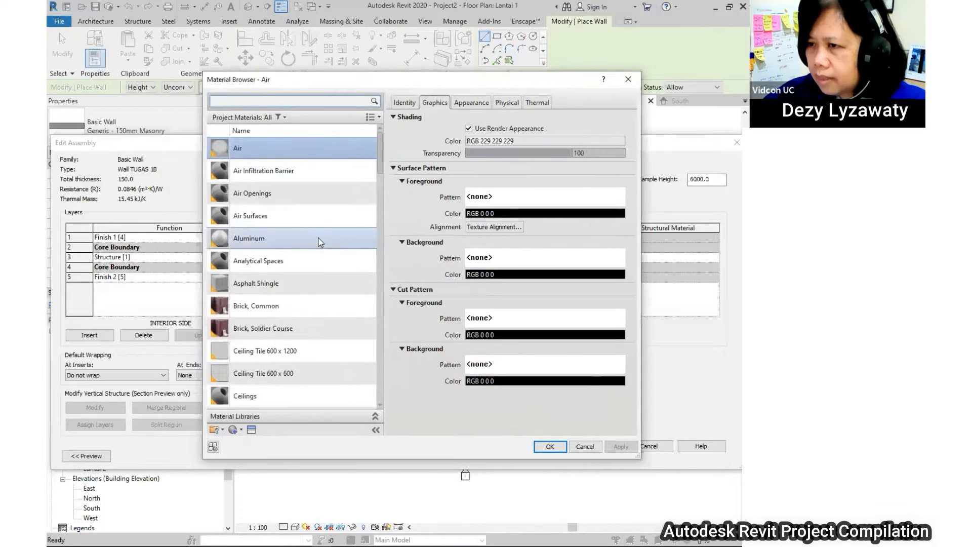
{"action": "left_click", "coordinate": [242, 431]}
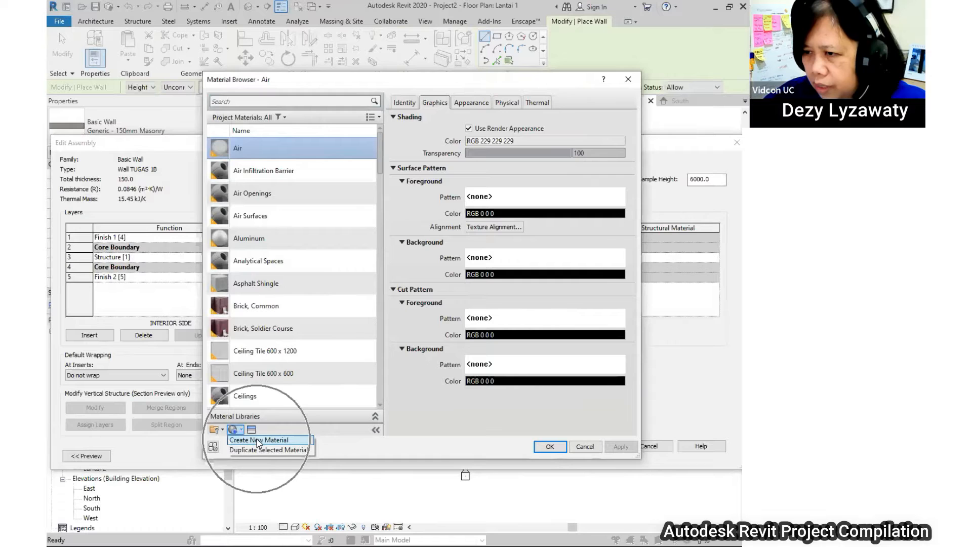
{"action": "left_click", "coordinate": [258, 440]}
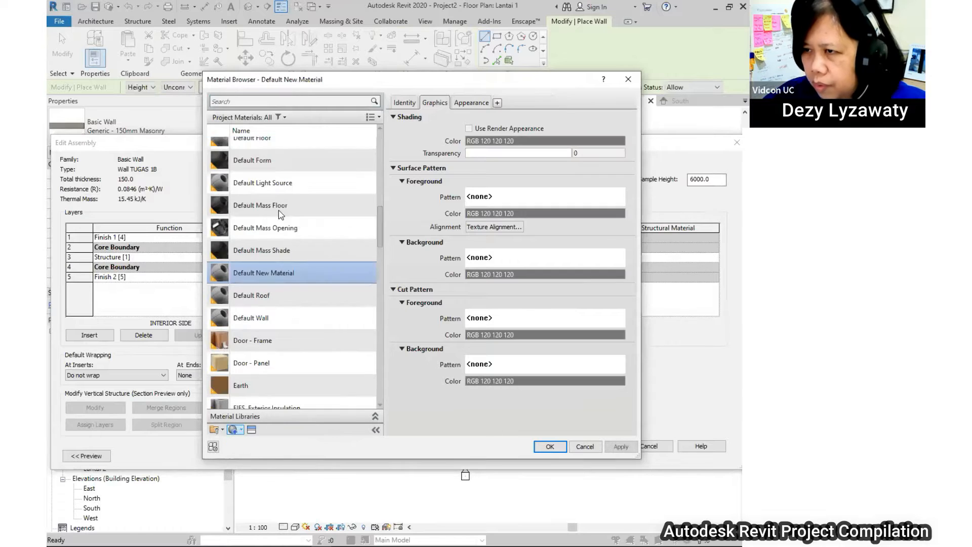
{"action": "right_click", "coordinate": [276, 280]}
{"action": "left_click", "coordinate": [304, 310]}
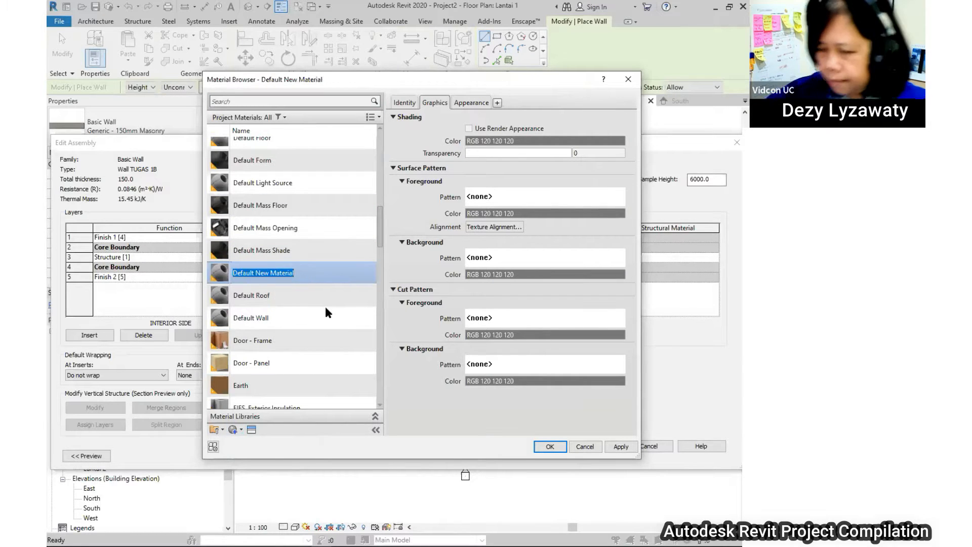
{"action": "type", "text": "Dinding Eksterior"}
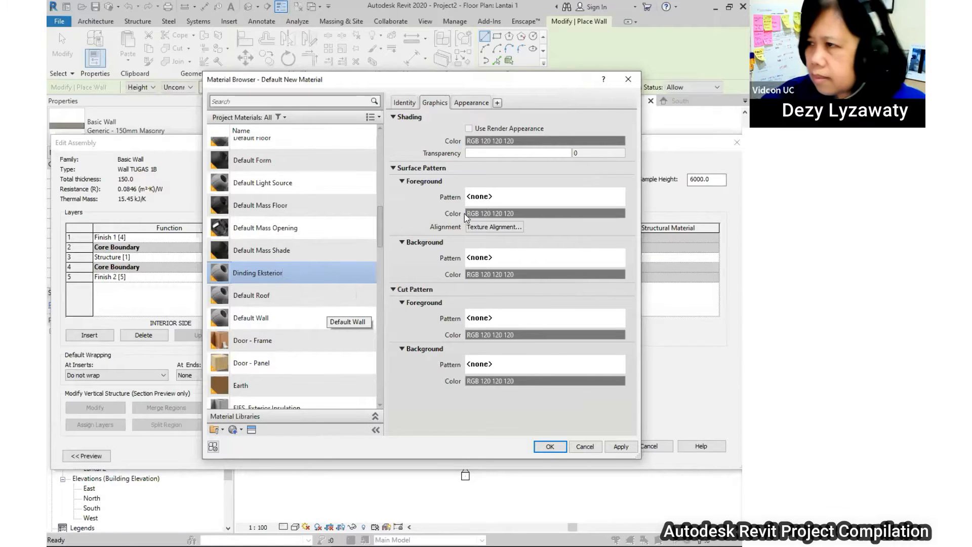
- Make Dinding Eksterior use its render appearance, replace that appearance with Concrete - Cast in Place - Board Formed, and assign the material to the exterior finish layer
{"action": "left_click", "coordinate": [469, 128]}
{"action": "left_click", "coordinate": [471, 103]}
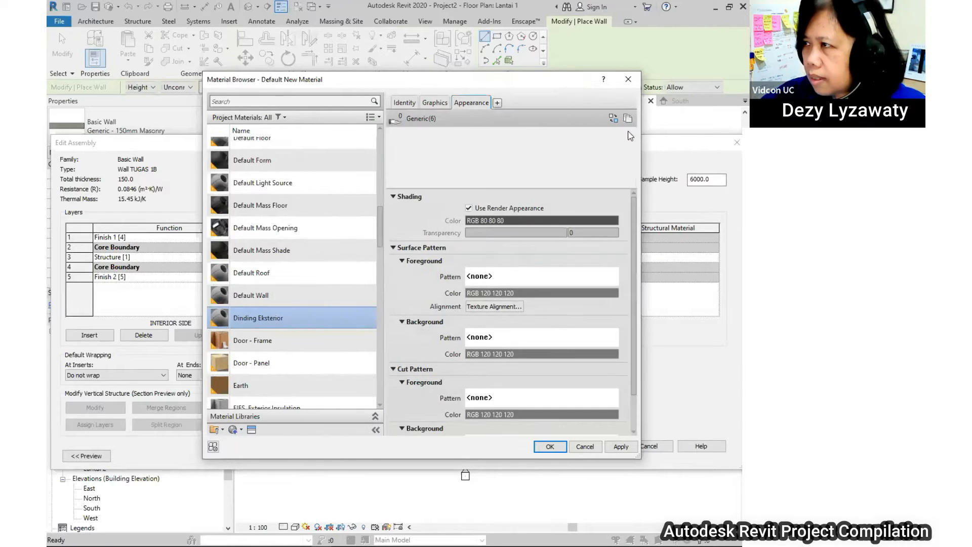
{"action": "left_click", "coordinate": [614, 119]}
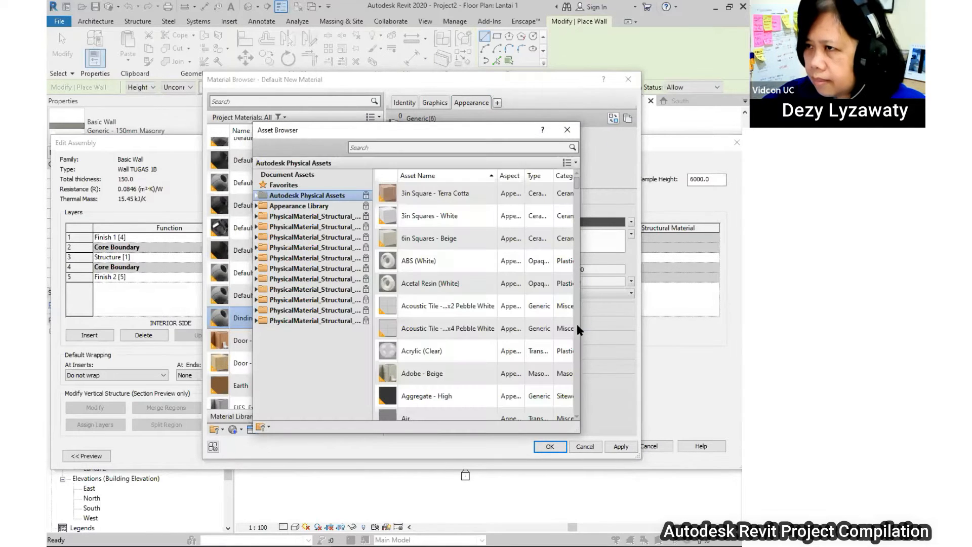
{"action": "double_click", "coordinate": [296, 206]}
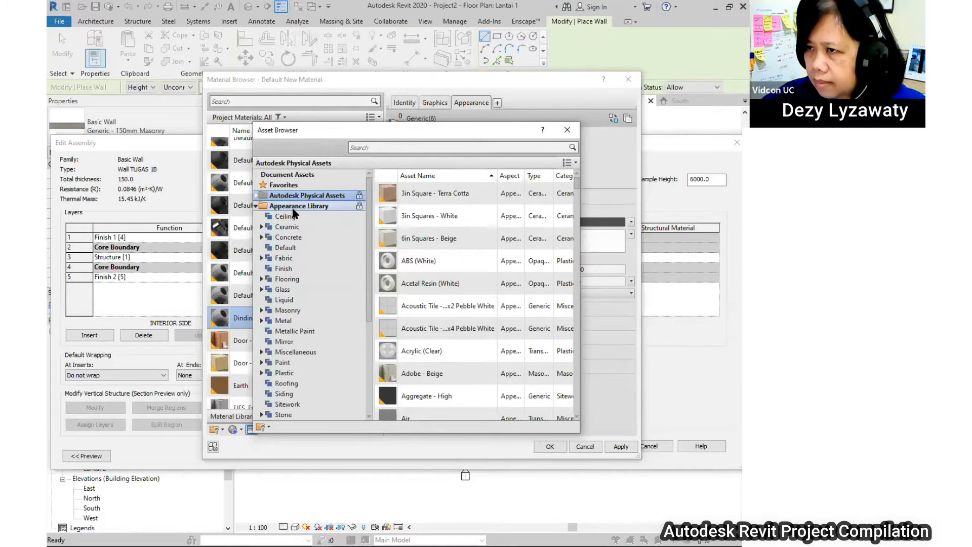
{"action": "left_click", "coordinate": [262, 237]}
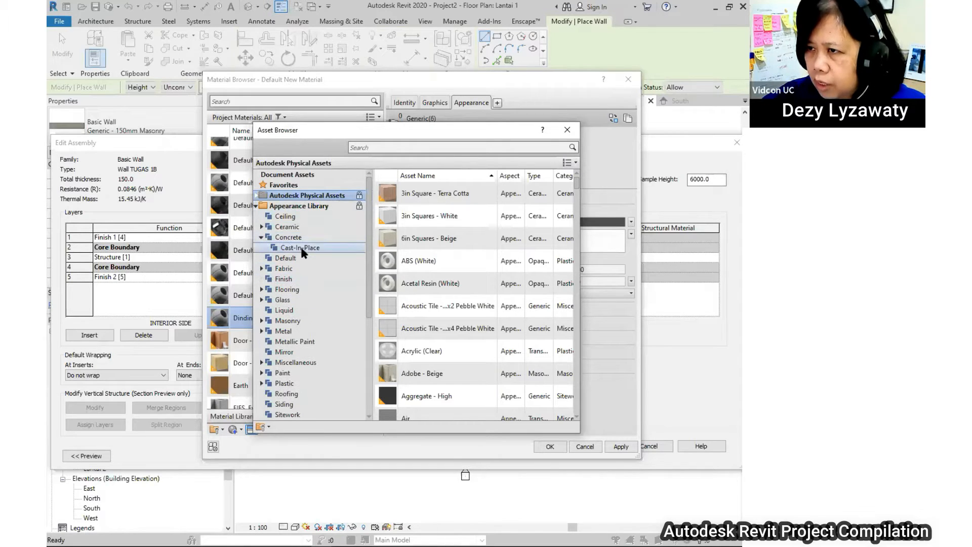
{"action": "left_click", "coordinate": [301, 248]}
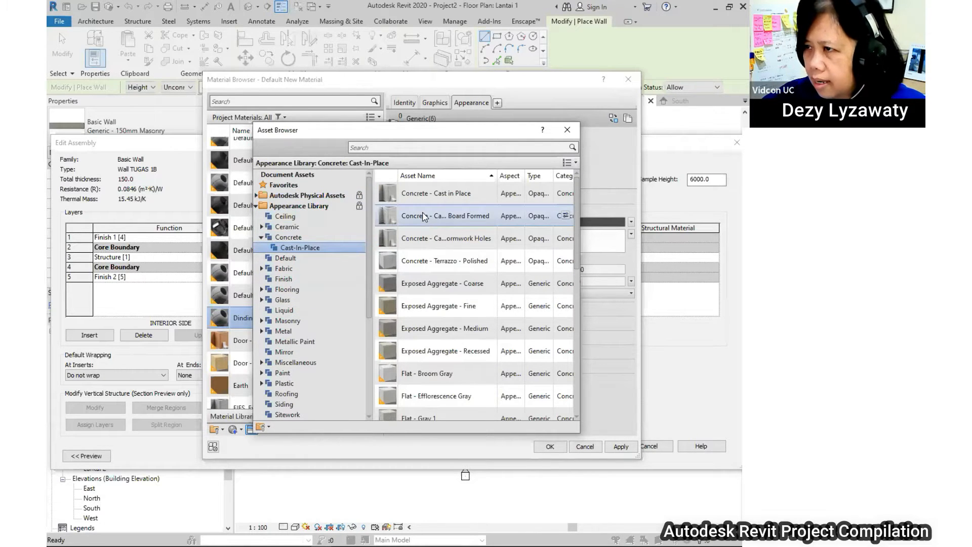
{"action": "left_click", "coordinate": [564, 217]}
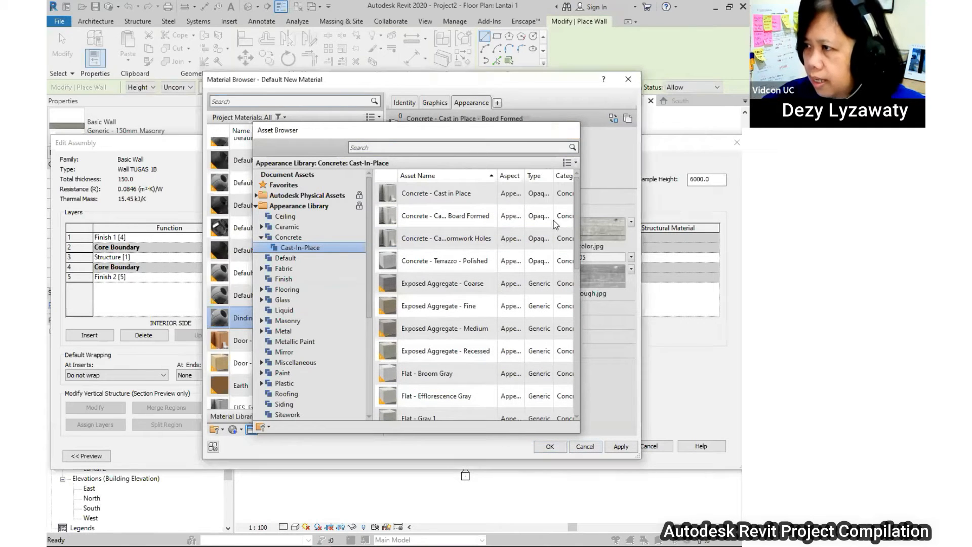
{"action": "left_click", "coordinate": [567, 130]}
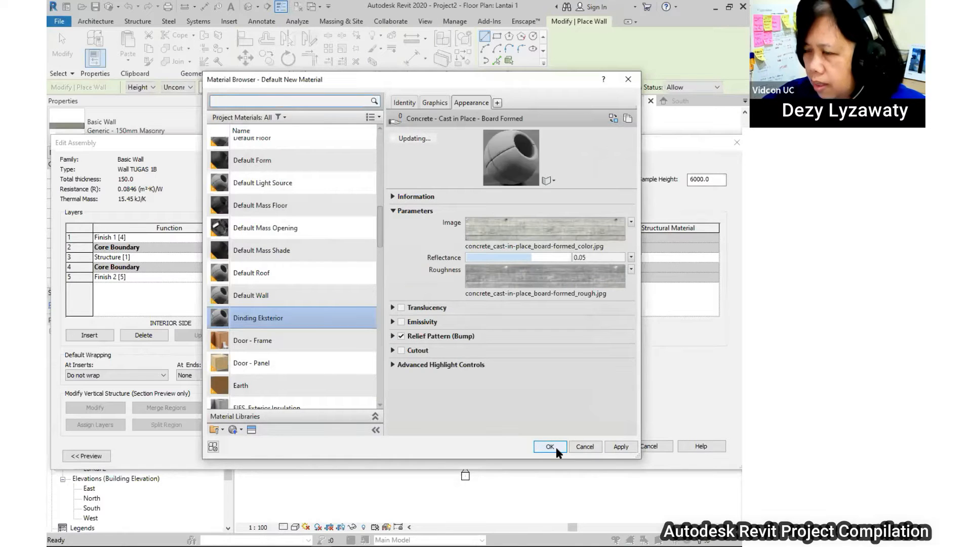
{"action": "left_click", "coordinate": [550, 446]}
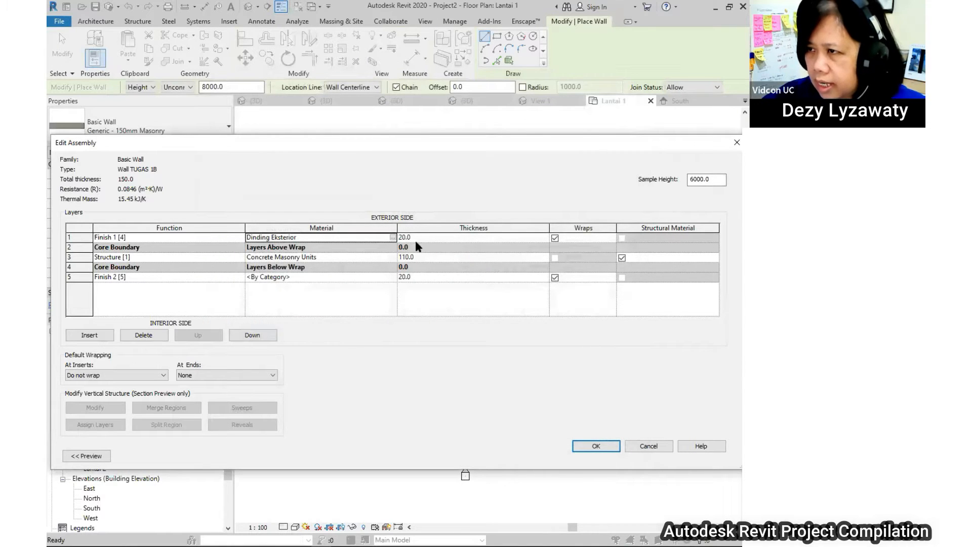
- From the Structure [1] layer's material setting, create a new material named Dinding Struktur
{"action": "left_click", "coordinate": [394, 257]}
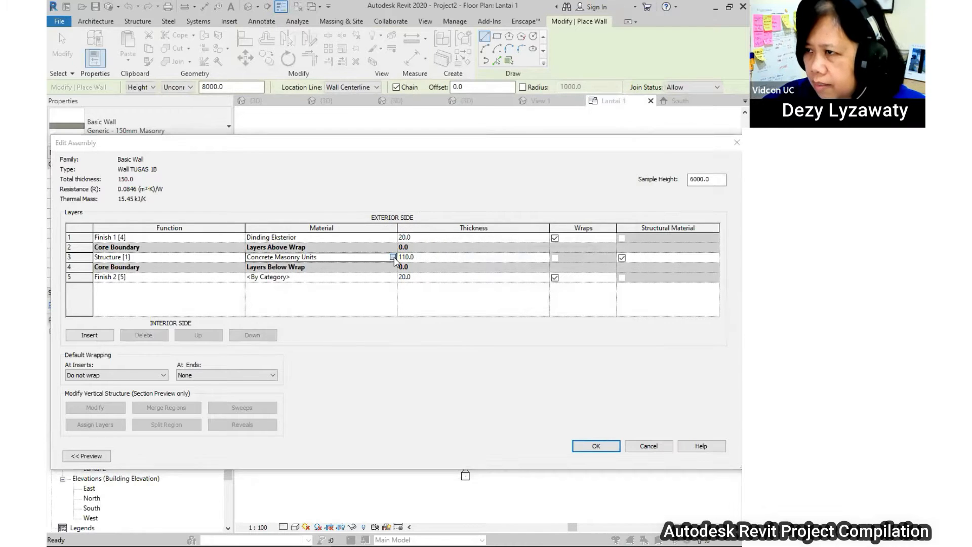
{"action": "left_click", "coordinate": [394, 258]}
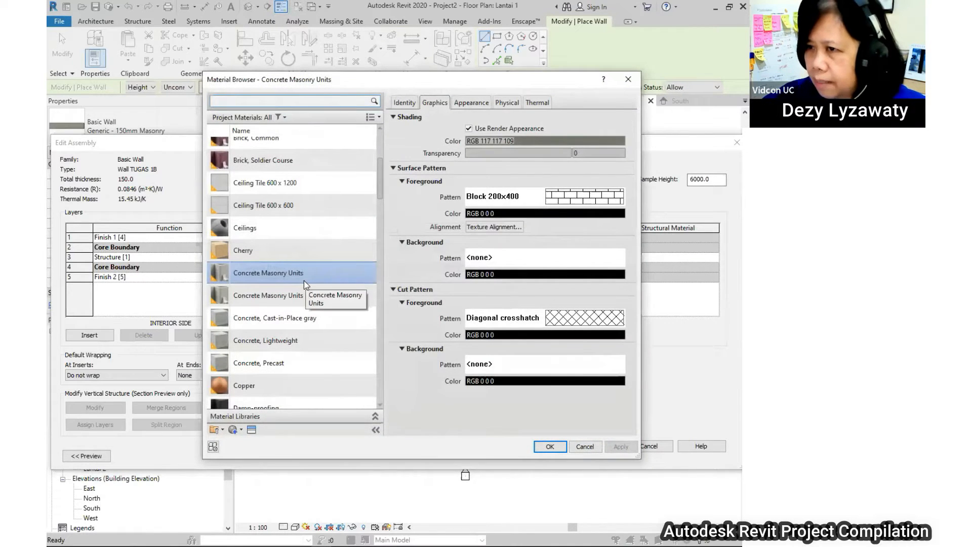
{"action": "scroll", "coordinate": [304, 281], "scroll_direction": "down", "scroll_amount": 1}
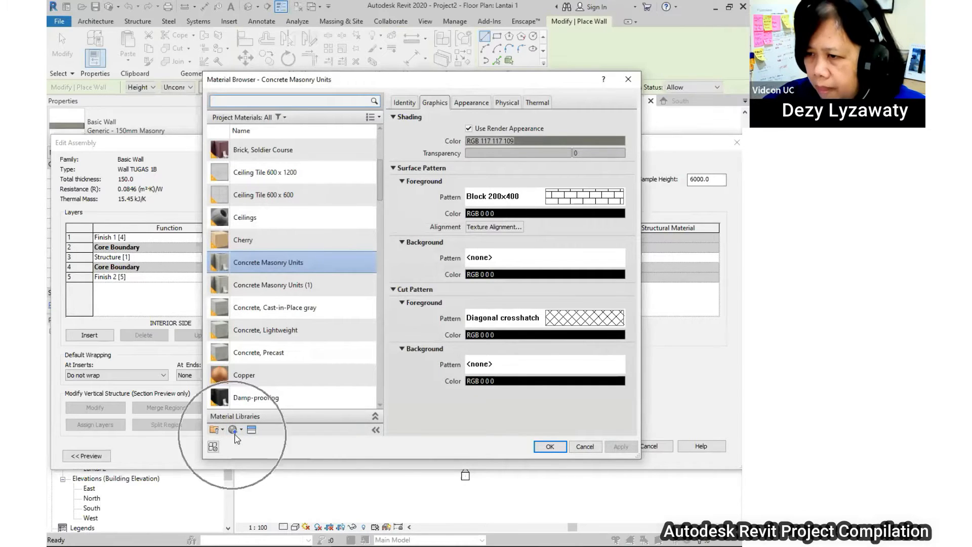
{"action": "left_click", "coordinate": [234, 430]}
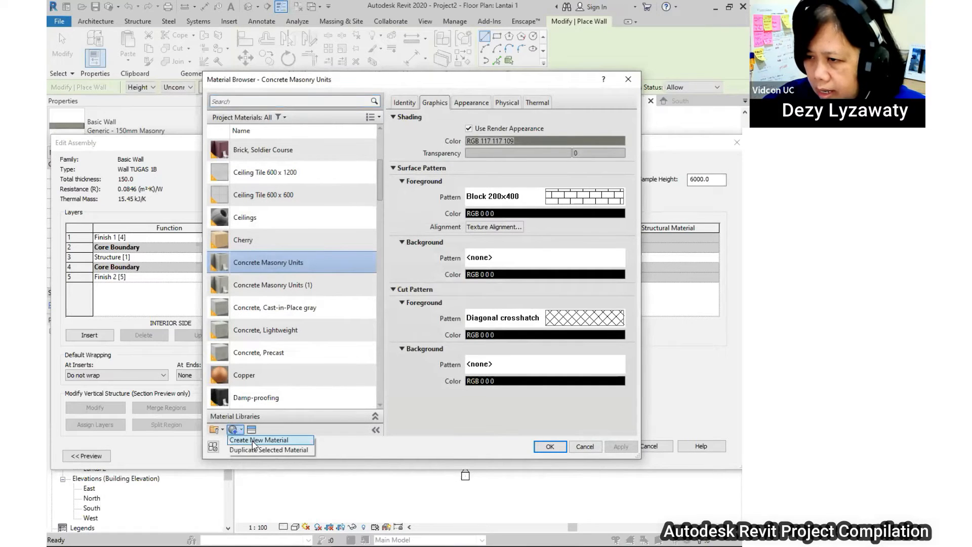
{"action": "left_click", "coordinate": [259, 440]}
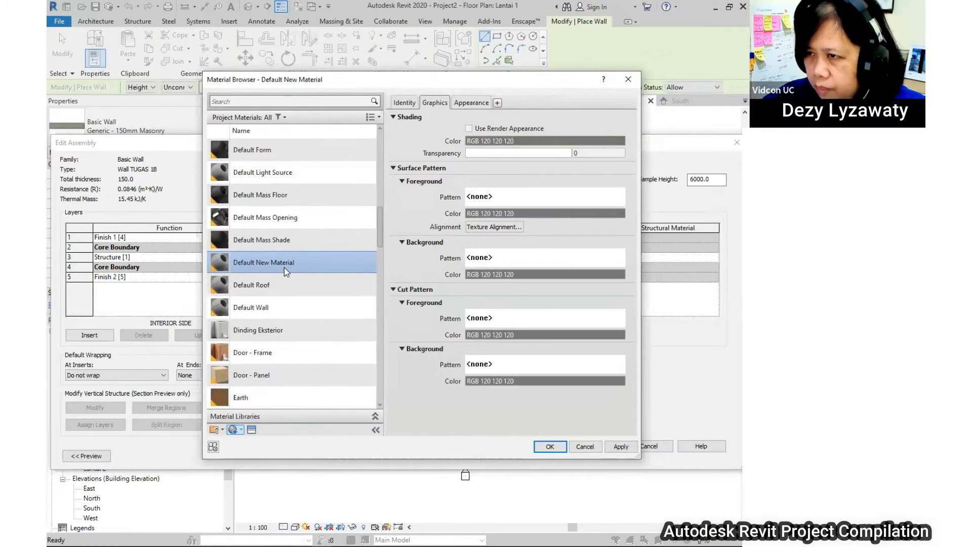
{"action": "right_click", "coordinate": [284, 268]}
{"action": "left_click", "coordinate": [324, 297]}
{"action": "type", "text": "Dinding Strutk"}
{"action": "key", "text": "BackSpace"}
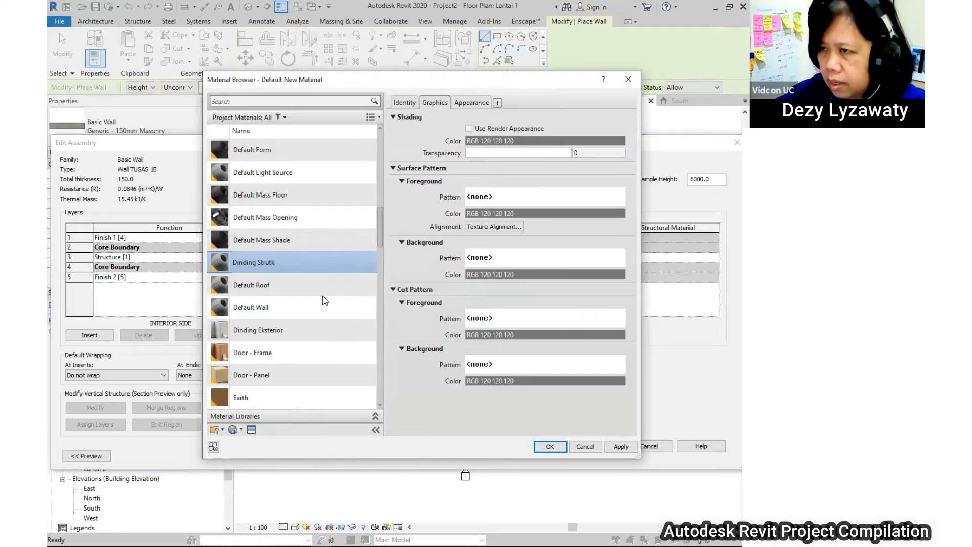
{"action": "type", "text": "ktur"}
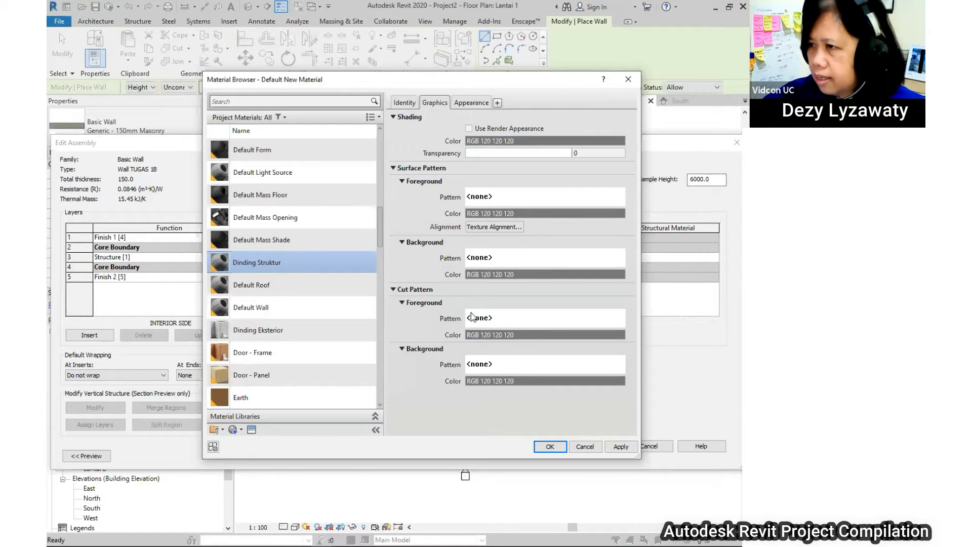
- Set the cut pattern foreground of Dinding Struktur to Solid fill
{"action": "left_click", "coordinate": [514, 318]}
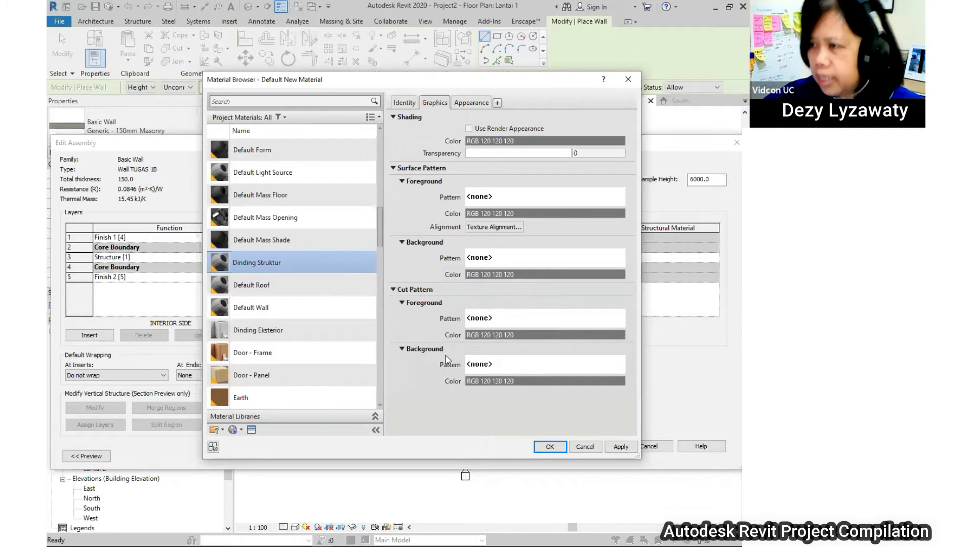
{"action": "left_click", "coordinate": [520, 317]}
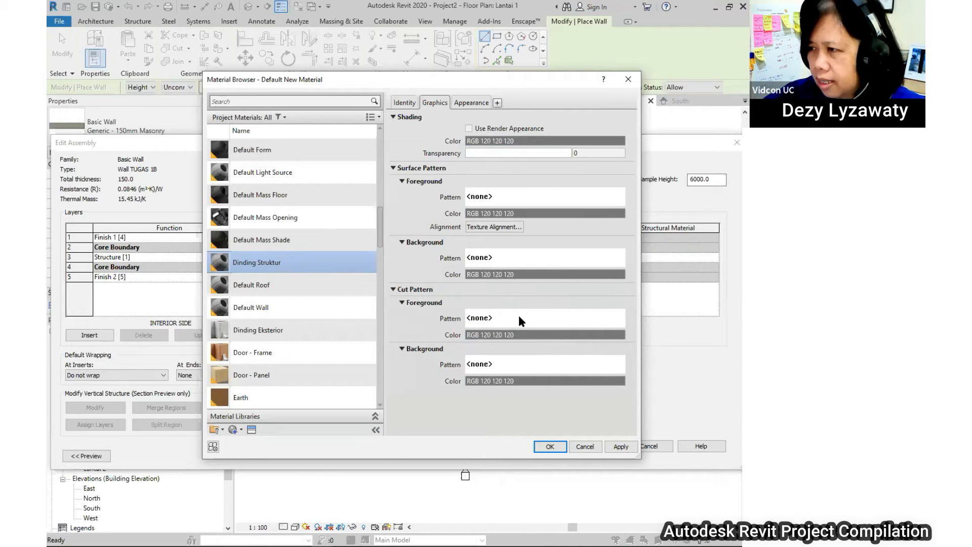
{"action": "left_click", "coordinate": [537, 315]}
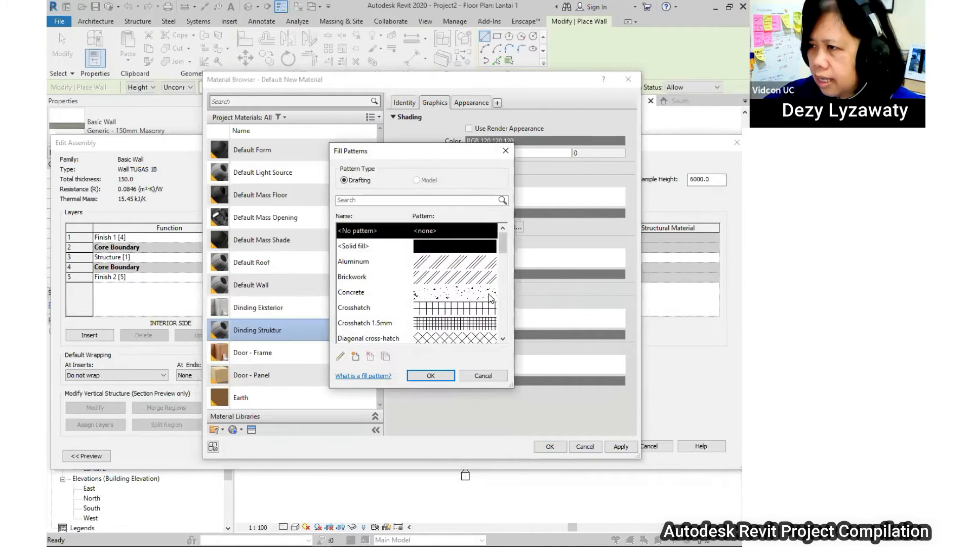
{"action": "left_click_drag", "start_coordinate": [503, 242], "coordinate": [503, 242]}
{"action": "left_click", "coordinate": [471, 248]}
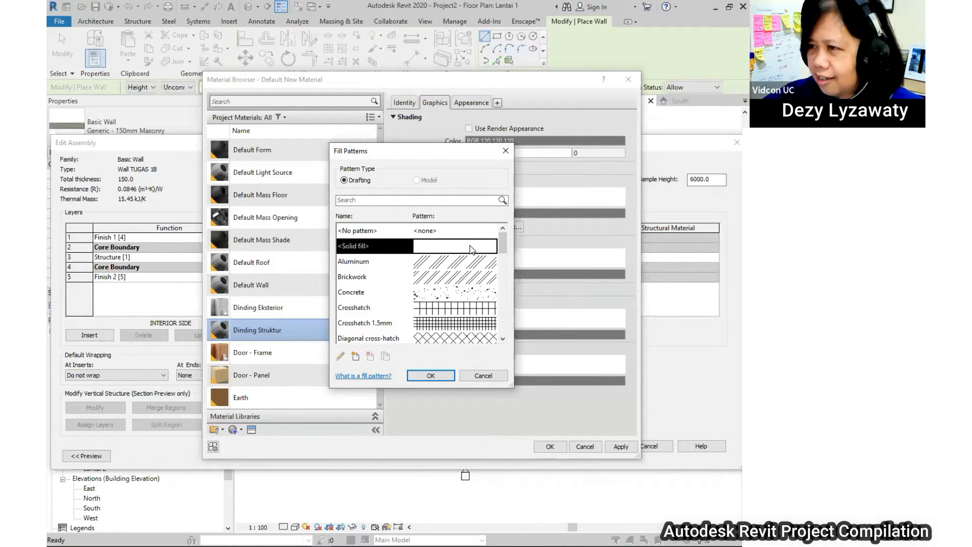
{"action": "left_click", "coordinate": [446, 379]}
- Set the cut foreground color of Dinding Struktur to RGB 117 117 117 and assign the material to the structure layer
{"action": "left_click", "coordinate": [546, 334]}
{"action": "left_click", "coordinate": [547, 237]}
{"action": "left_click_drag", "start_coordinate": [547, 238], "coordinate": [547, 242]}
{"action": "left_click", "coordinate": [471, 361]}
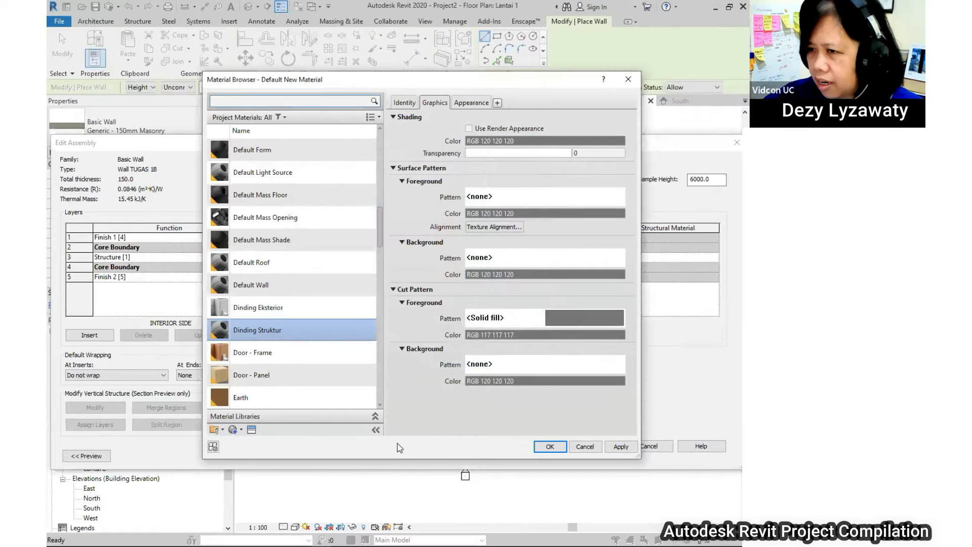
{"action": "left_click", "coordinate": [539, 448]}
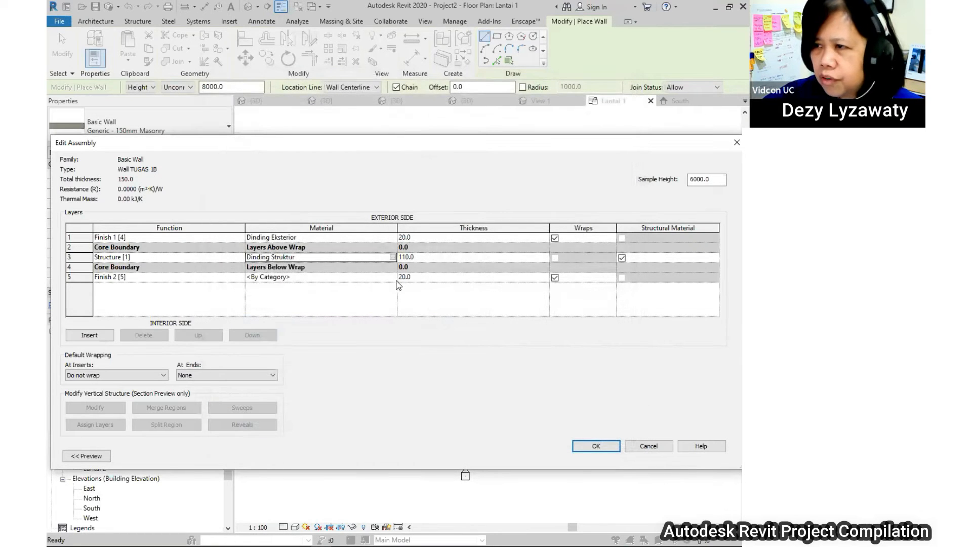
- From the interior Finish 2 [5] layer's material setting, create a new material named Dinding Interior
{"action": "left_click", "coordinate": [393, 279]}
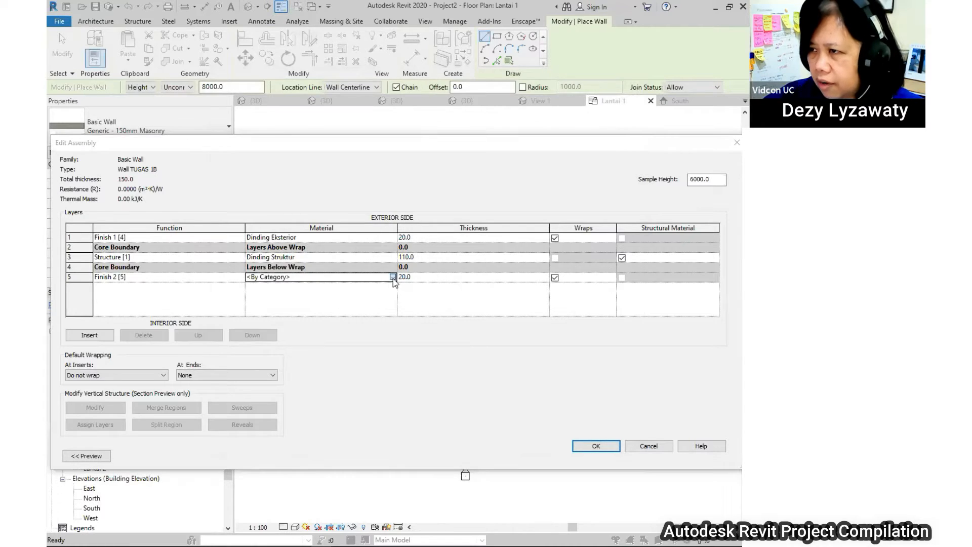
{"action": "left_click", "coordinate": [393, 279]}
{"action": "scroll", "coordinate": [333, 297], "scroll_direction": "down", "scroll_amount": 1}
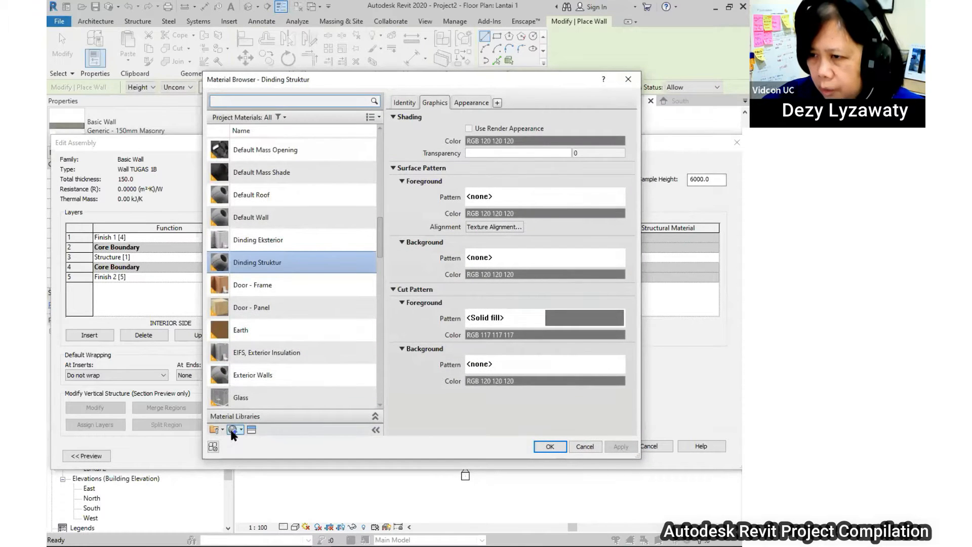
{"action": "left_click", "coordinate": [235, 431]}
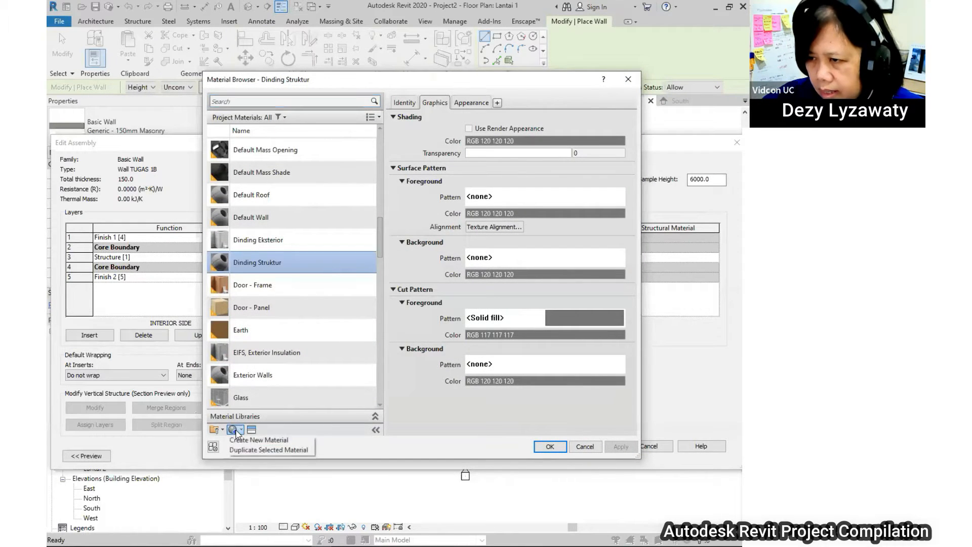
{"action": "left_click", "coordinate": [263, 440]}
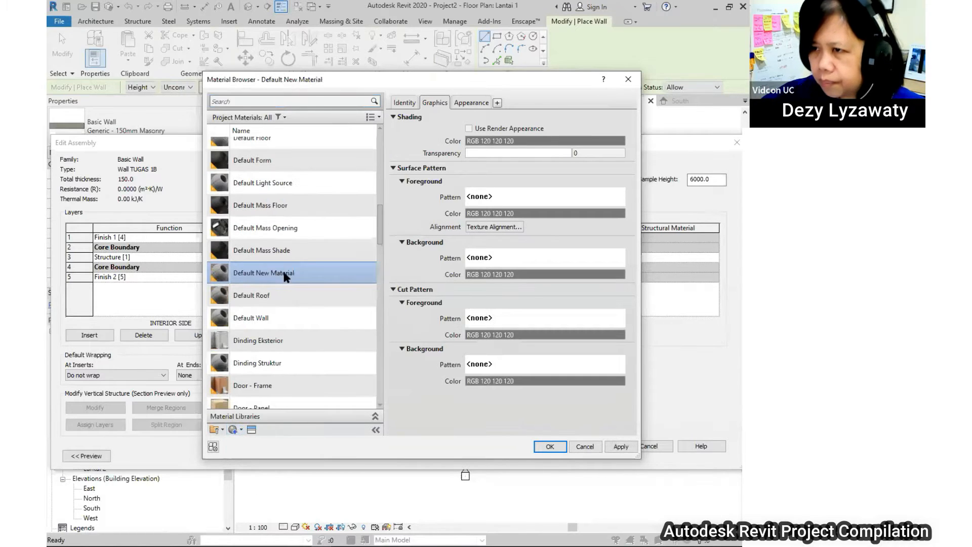
{"action": "right_click", "coordinate": [284, 274]}
{"action": "left_click", "coordinate": [330, 306]}
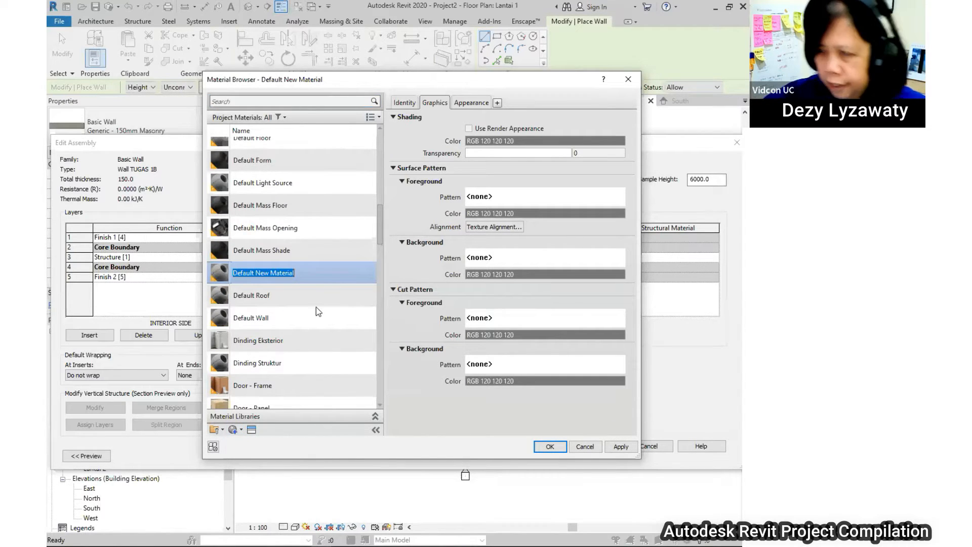
{"action": "type", "text": "Dindin"}
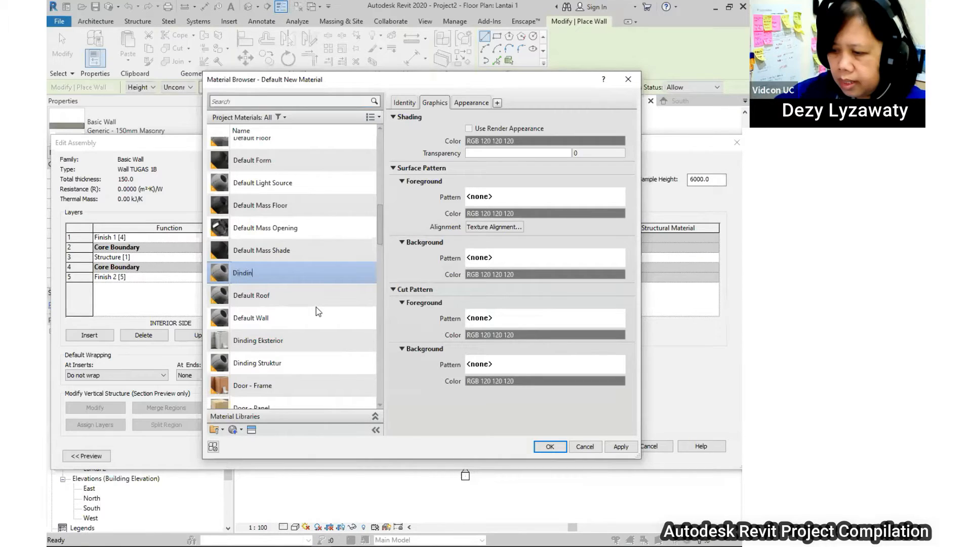
{"action": "type", "text": "g Int"}
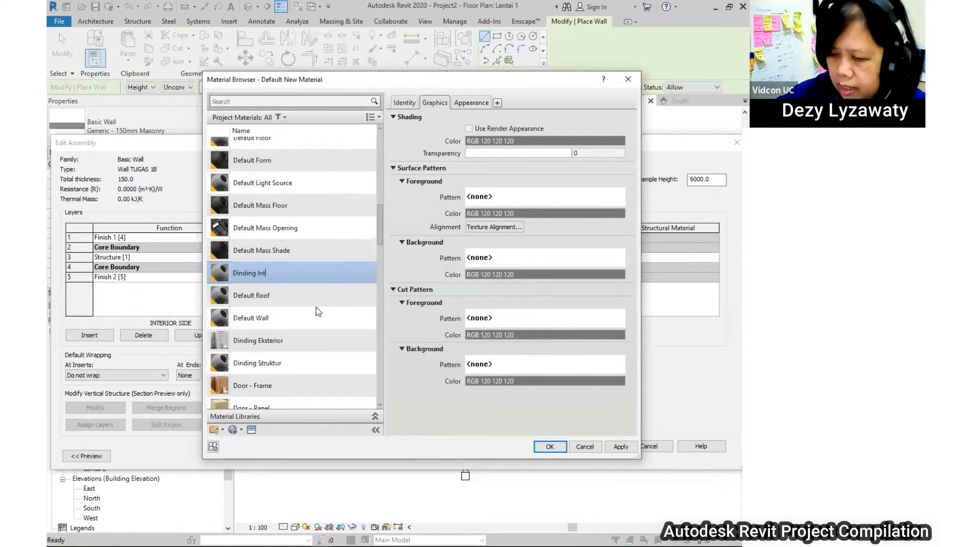
{"action": "type", "text": "erior"}
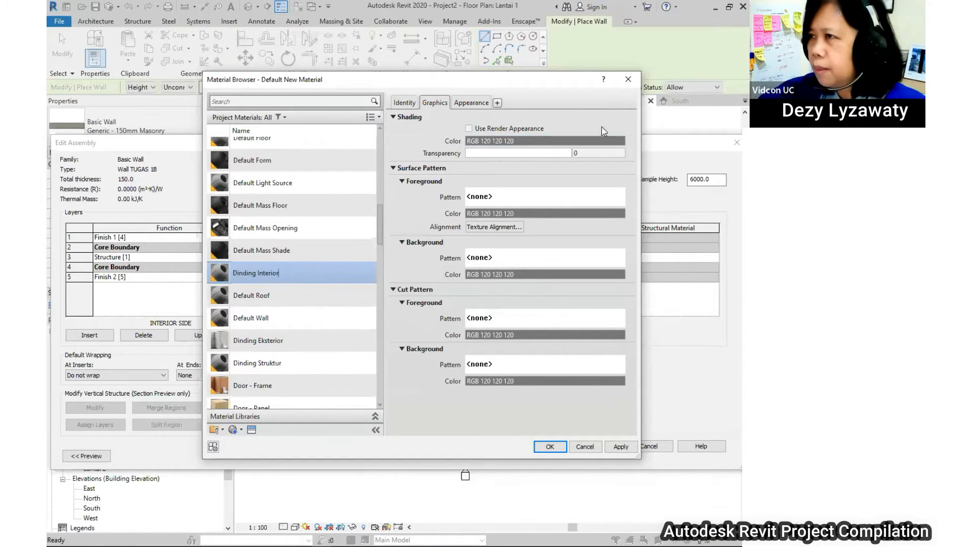
- Replace Dinding Interior's appearance asset with the matte wall paint Wall Texture - Knockdown - Matte and assign the material to the interior finish layer
{"action": "left_click", "coordinate": [472, 103]}
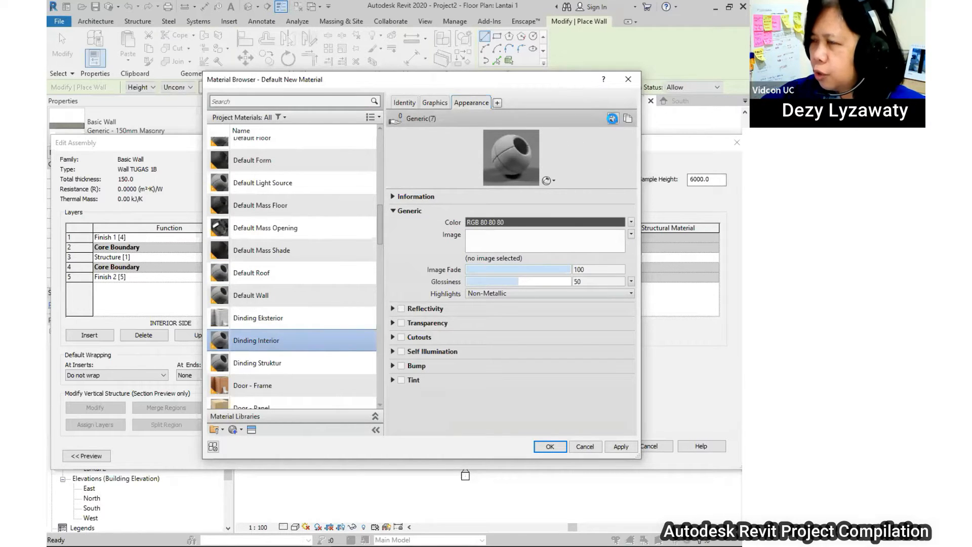
{"action": "left_click", "coordinate": [612, 120]}
{"action": "left_click", "coordinate": [257, 206]}
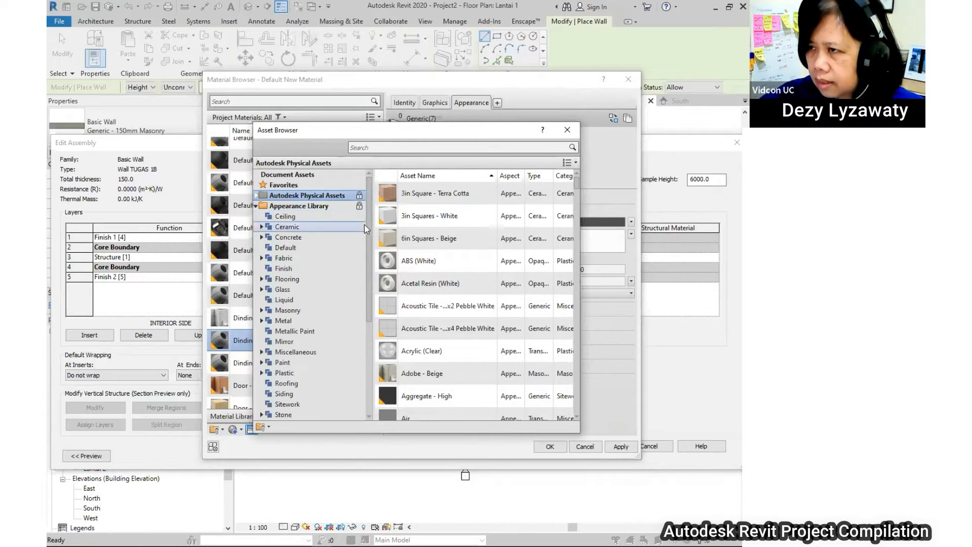
{"action": "left_click_drag", "start_coordinate": [369, 232], "coordinate": [368, 330]}
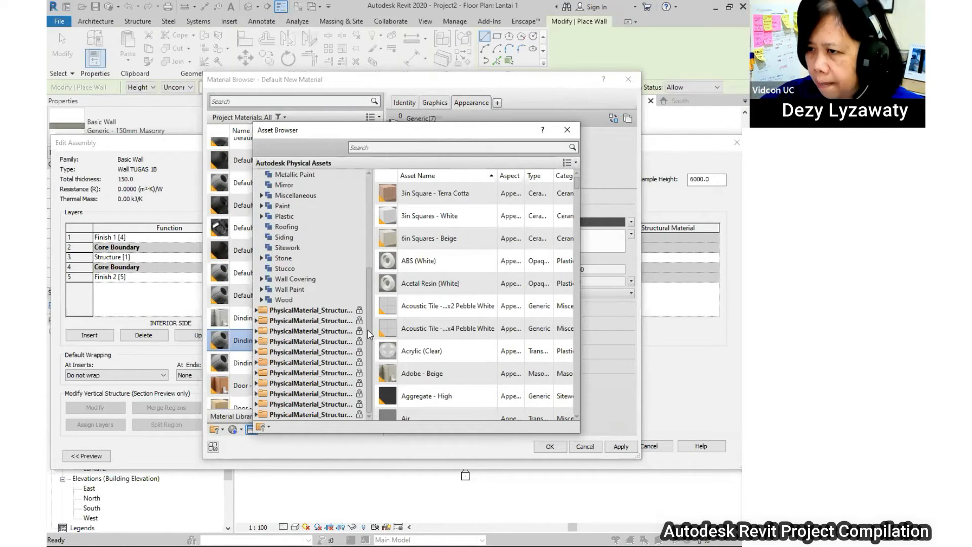
{"action": "left_click", "coordinate": [262, 289]}
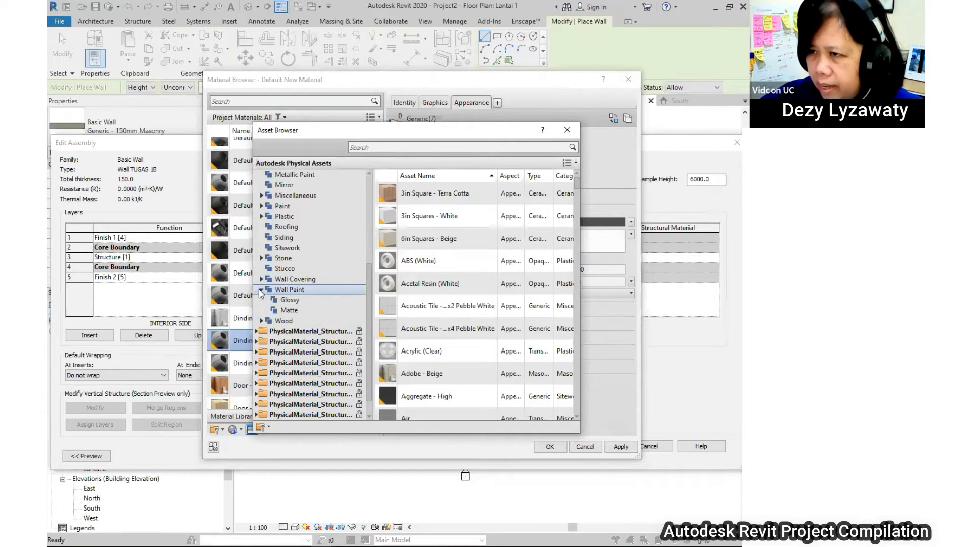
{"action": "left_click", "coordinate": [280, 310]}
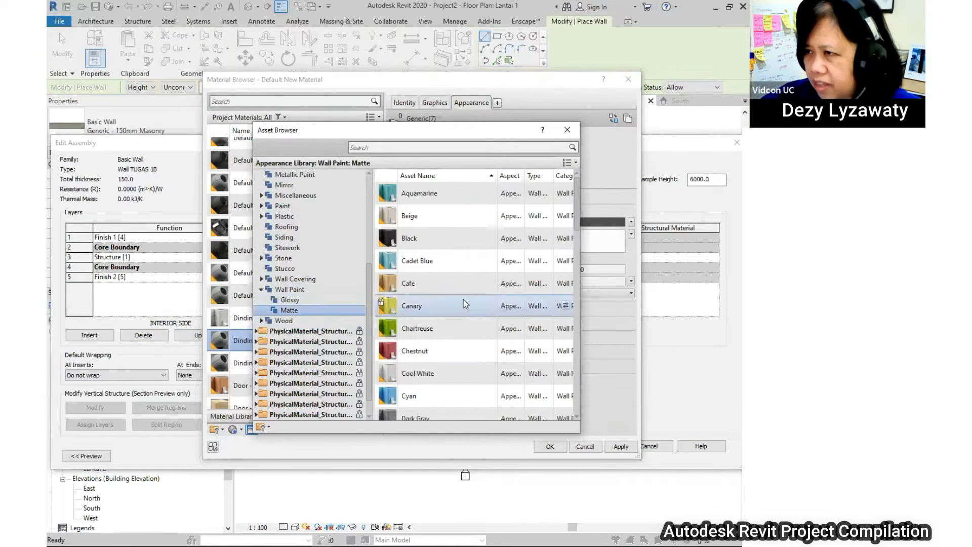
{"action": "scroll", "coordinate": [467, 328], "scroll_direction": "down", "scroll_amount": 10}
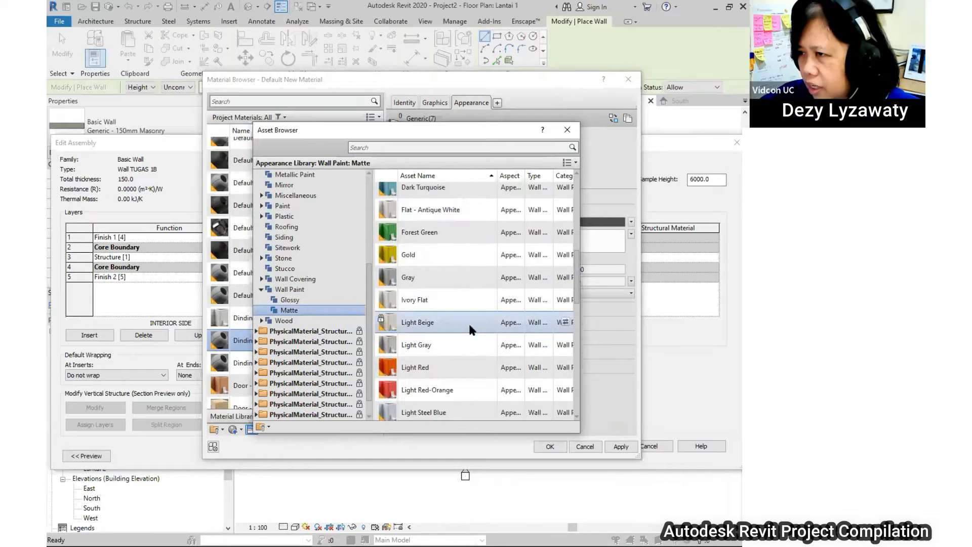
{"action": "scroll", "coordinate": [470, 327], "scroll_direction": "down", "scroll_amount": 3}
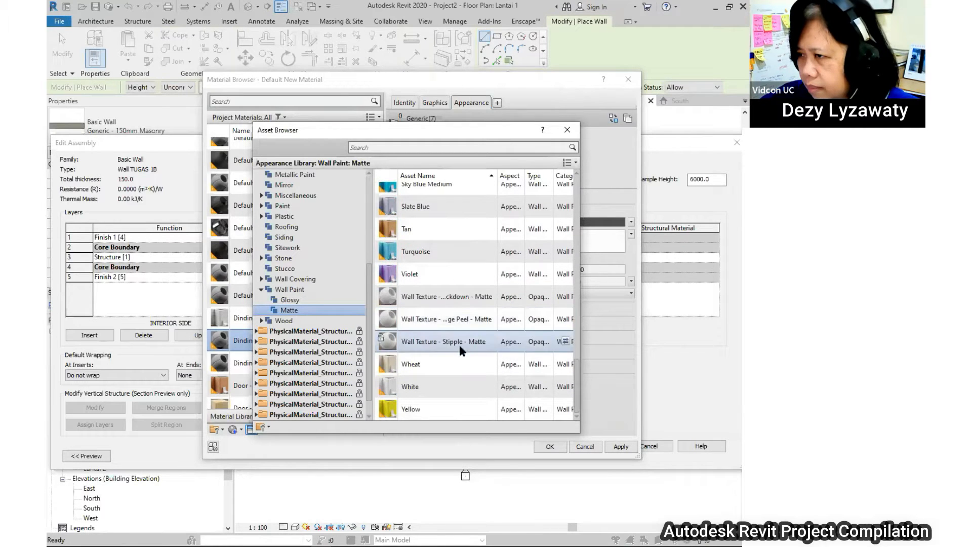
{"action": "left_click", "coordinate": [565, 296]}
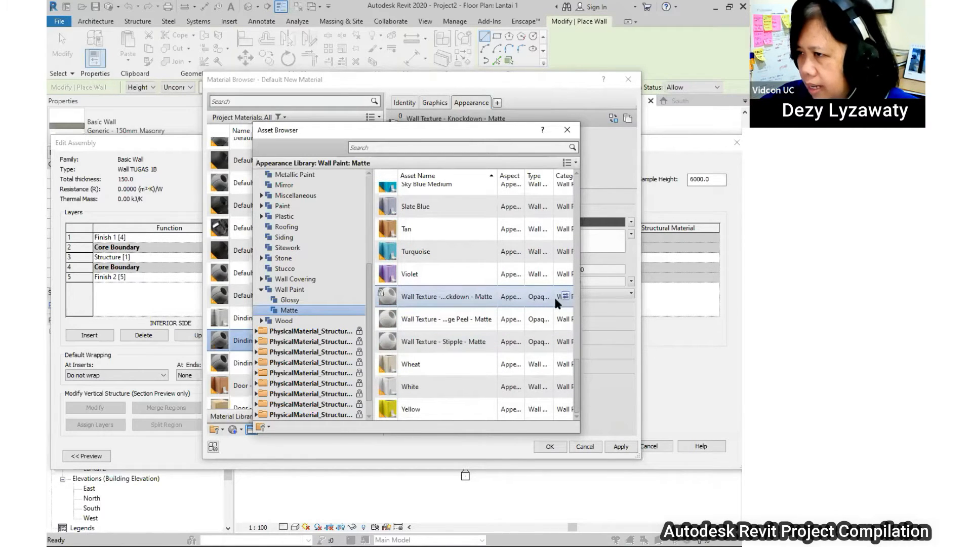
{"action": "left_click", "coordinate": [569, 130]}
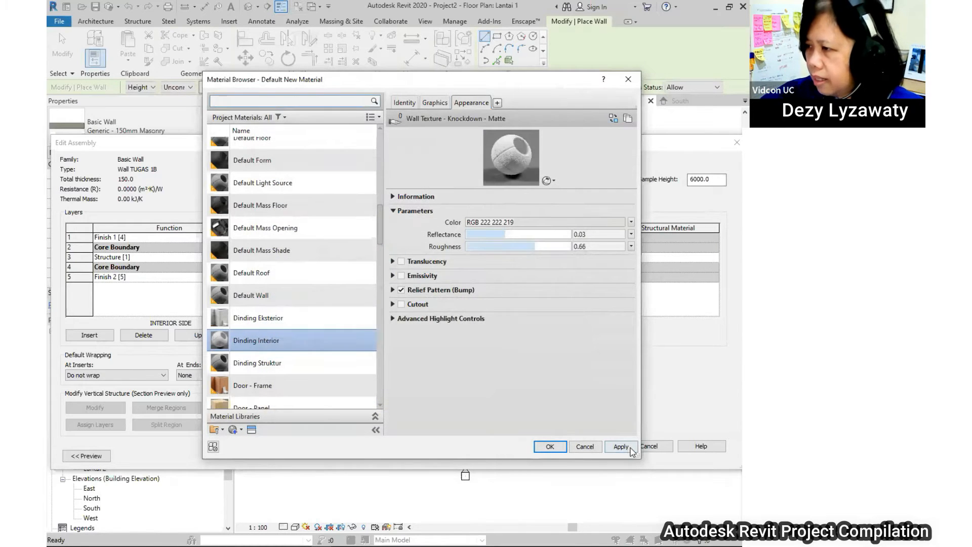
{"action": "left_click", "coordinate": [550, 446]}
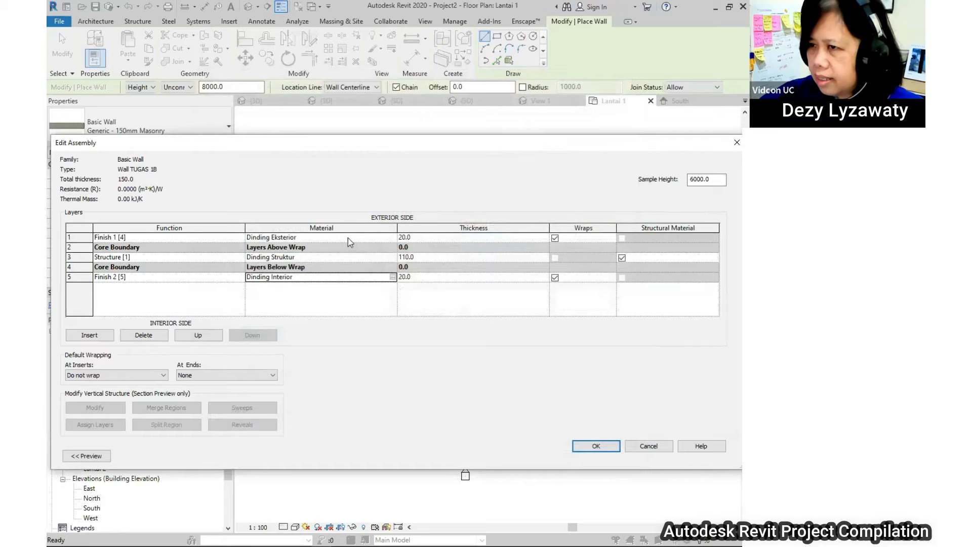
- Show the layer preview in the wall assembly, and accept the structure and type properties of Wall TUGAS 1B
{"action": "left_click", "coordinate": [106, 457]}
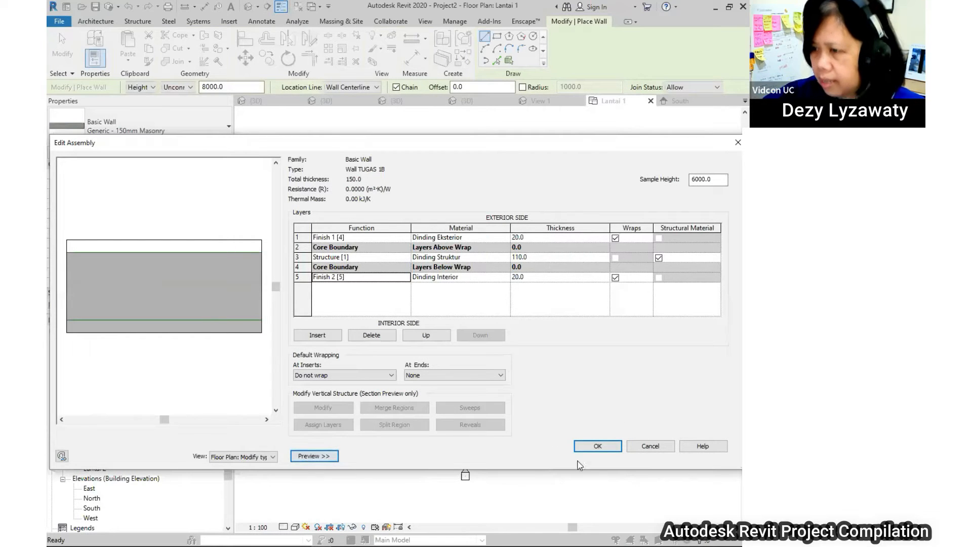
{"action": "left_click", "coordinate": [597, 446]}
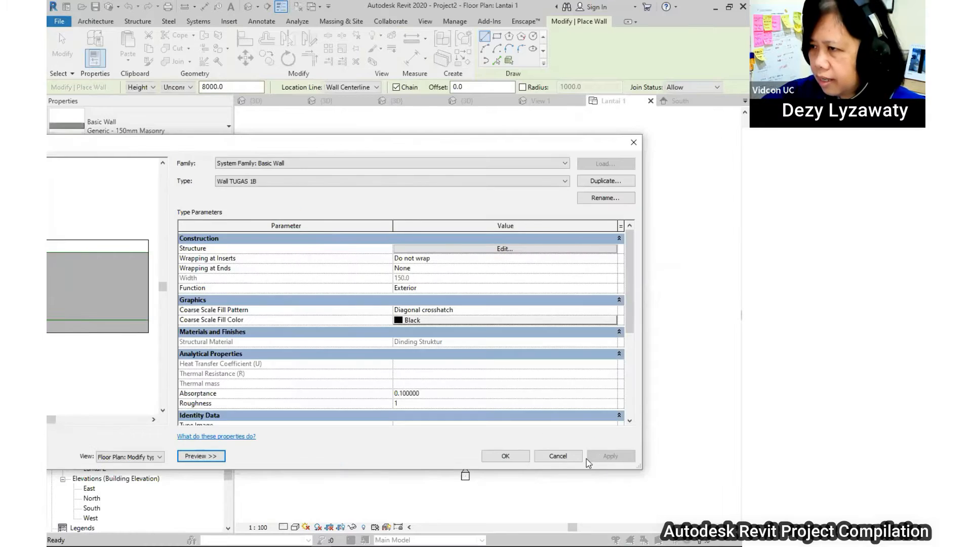
{"action": "left_click", "coordinate": [505, 456]}
{"action": "middle_click_drag", "start_coordinate": [481, 374], "coordinate": [467, 373]}
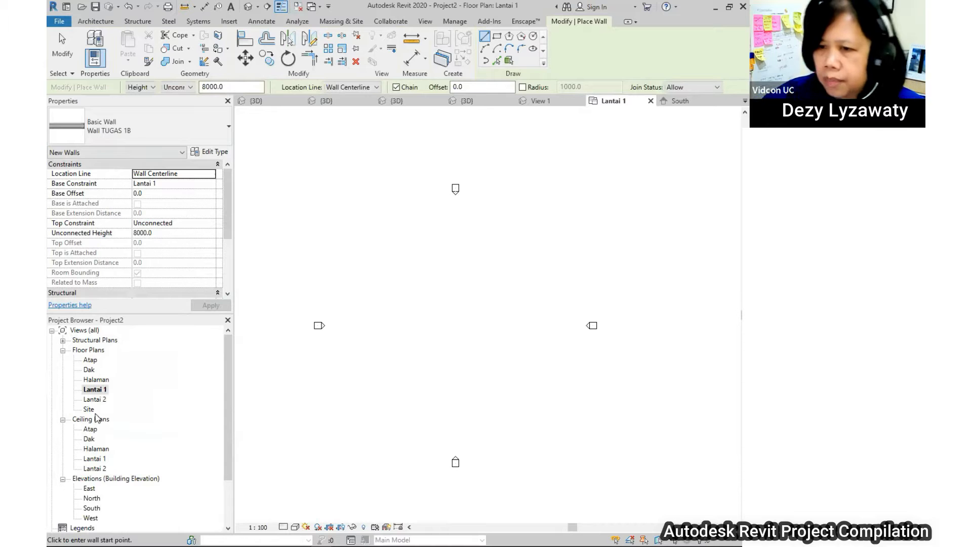
- Set up an architectural wall in the Lantai 1 floor plan with type Wall TUGAS 1B and its height up to level Atap
{"action": "left_click", "coordinate": [96, 389]}
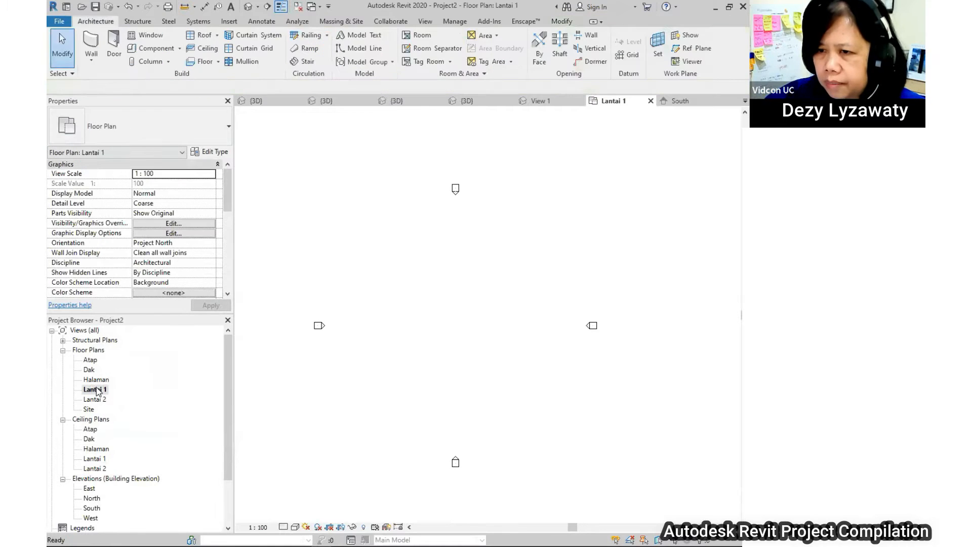
{"action": "left_click", "coordinate": [95, 61]}
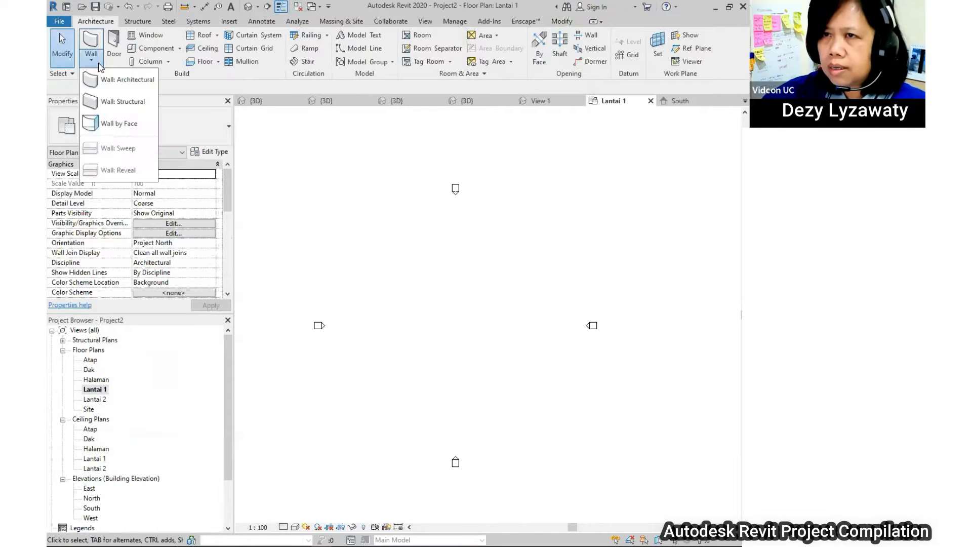
{"action": "left_click", "coordinate": [139, 84]}
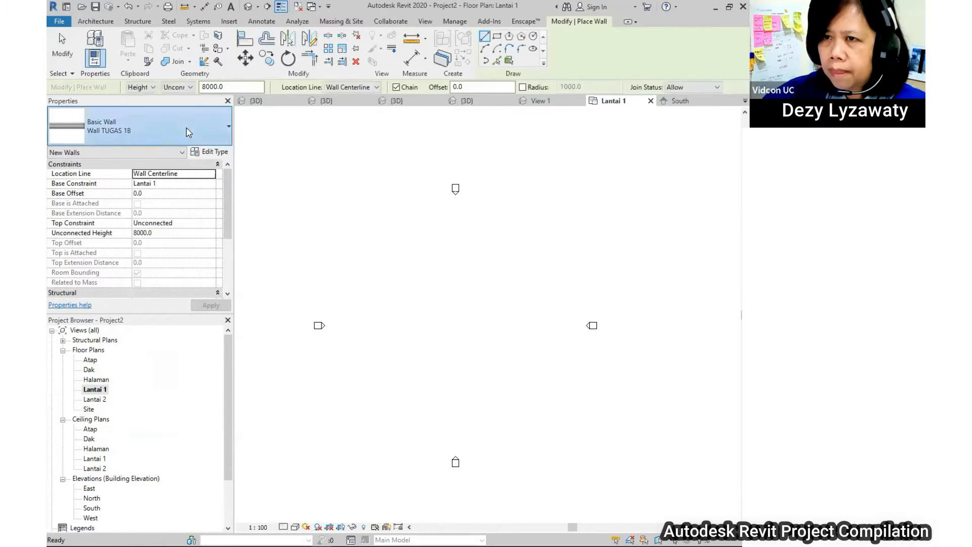
{"action": "left_click", "coordinate": [186, 128]}
{"action": "left_click", "coordinate": [123, 270]}
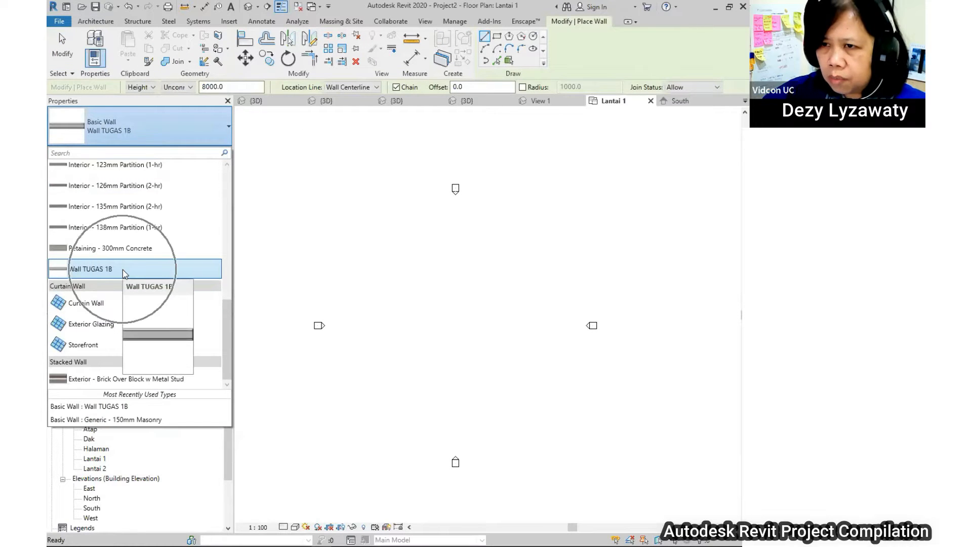
{"action": "left_click", "coordinate": [123, 269]}
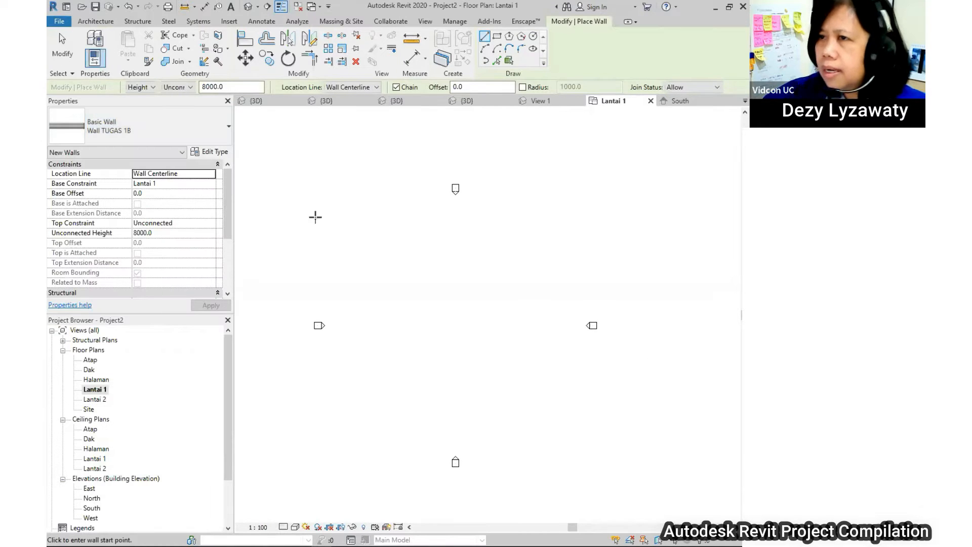
{"action": "left_click", "coordinate": [152, 87]}
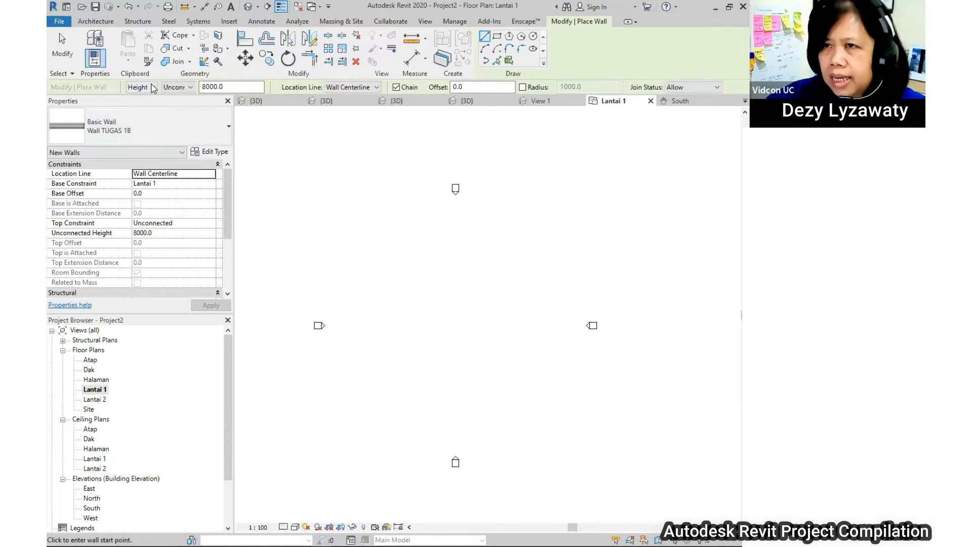
{"action": "left_click", "coordinate": [191, 87]}
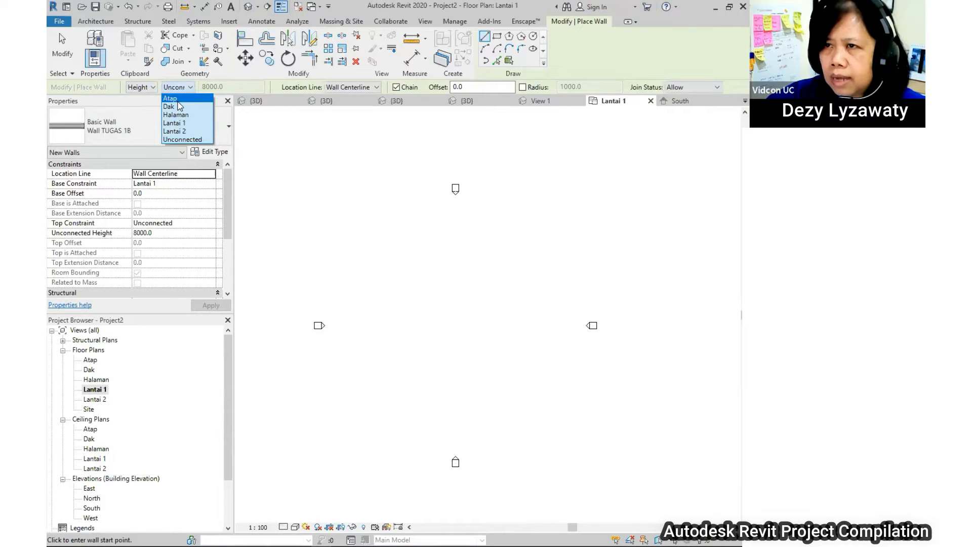
{"action": "left_click", "coordinate": [178, 102]}
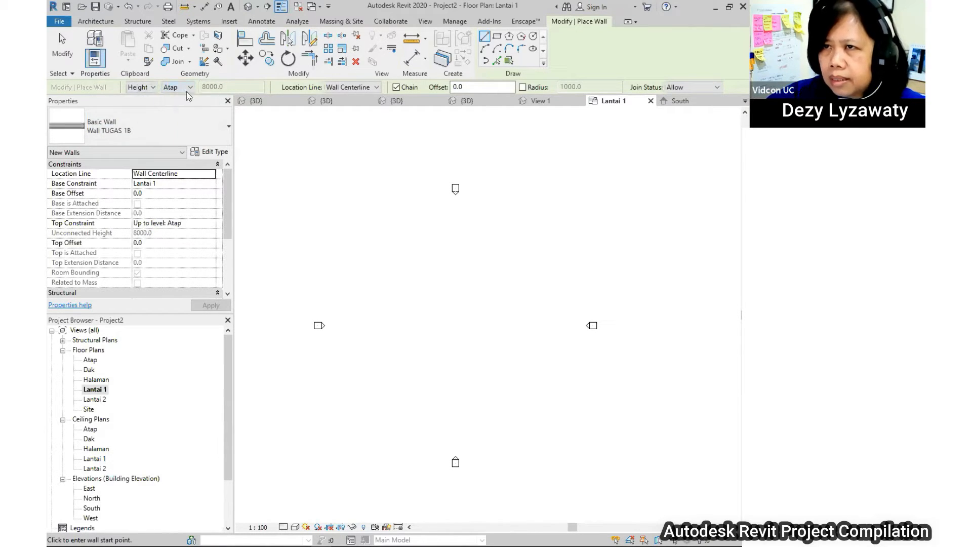
- Draw a closed, stepped ten-segment wall outline between the elevation markers, starting with a horizontal wall about 8000 mm long
{"action": "scroll", "coordinate": [464, 330], "scroll_direction": "up", "scroll_amount": 1}
{"action": "mouse_move", "coordinate": [447, 326]}
{"action": "middle_mouse_down"}
{"action": "mouse_move", "coordinate": [451, 297]}
{"action": "mouse_move", "coordinate": [446, 316]}
{"action": "middle_mouse_up"}
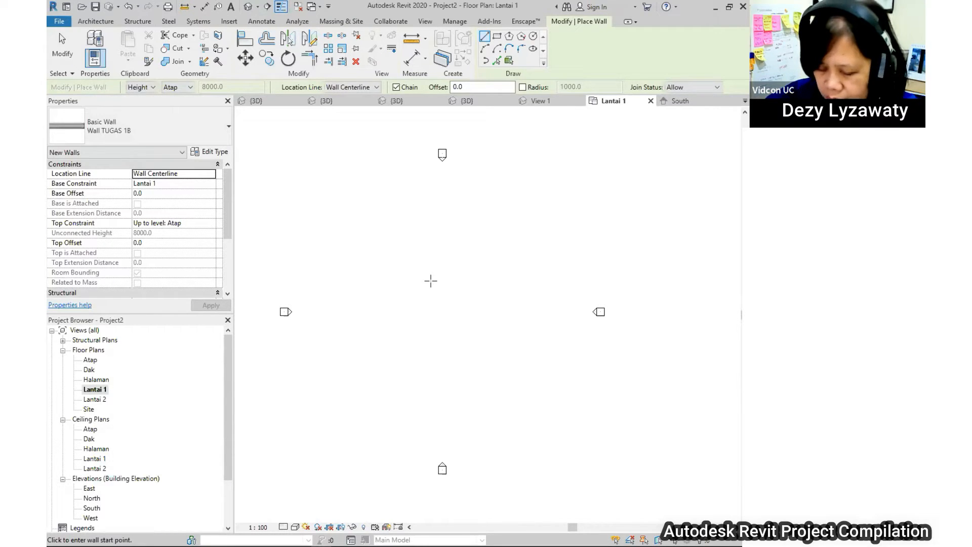
{"action": "left_click", "coordinate": [409, 256]}
{"action": "left_click", "coordinate": [409, 225]}
{"action": "left_click", "coordinate": [453, 225]}
{"action": "left_click", "coordinate": [453, 343]}
{"action": "left_click", "coordinate": [447, 343]}
{"action": "left_click", "coordinate": [447, 354]}
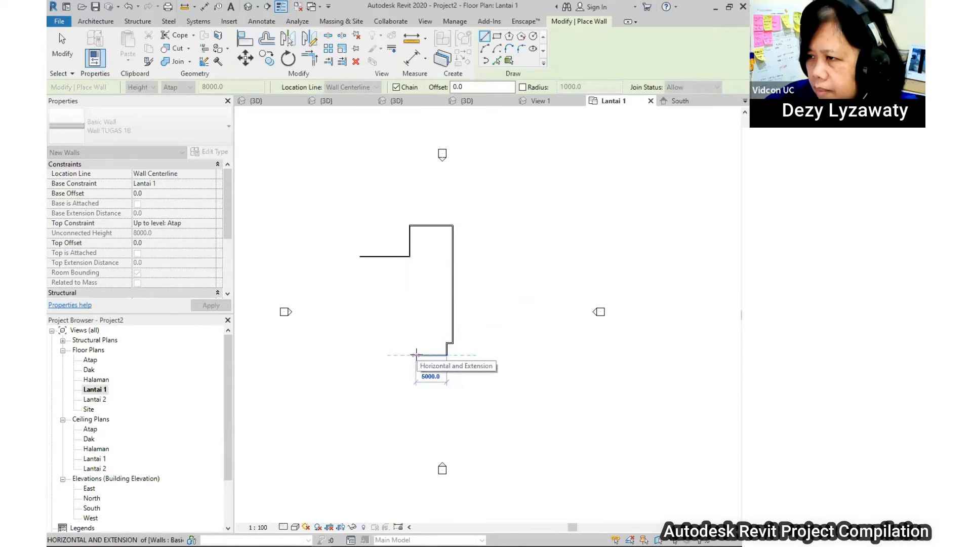
{"action": "left_click", "coordinate": [415, 355]}
{"action": "left_click", "coordinate": [415, 324]}
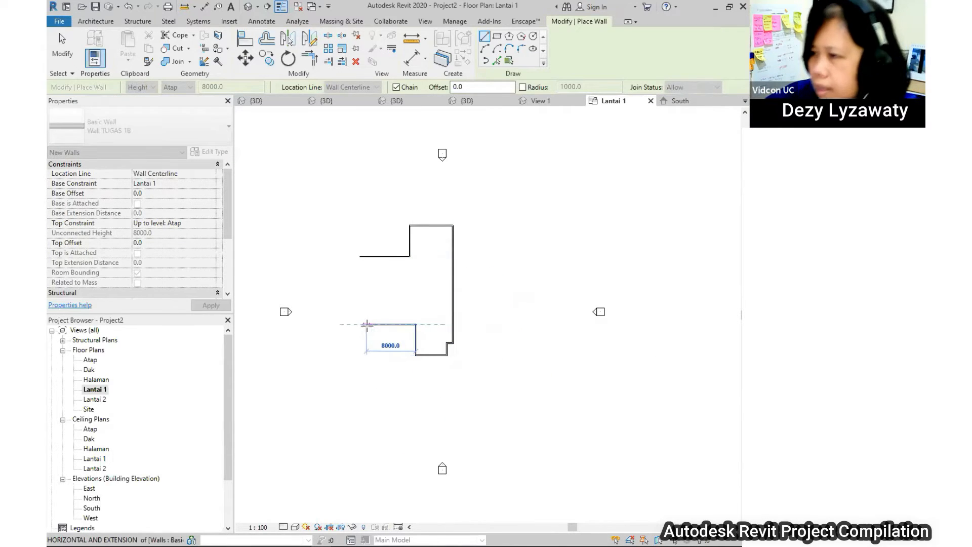
{"action": "left_click", "coordinate": [360, 324]}
{"action": "left_click", "coordinate": [360, 256]}
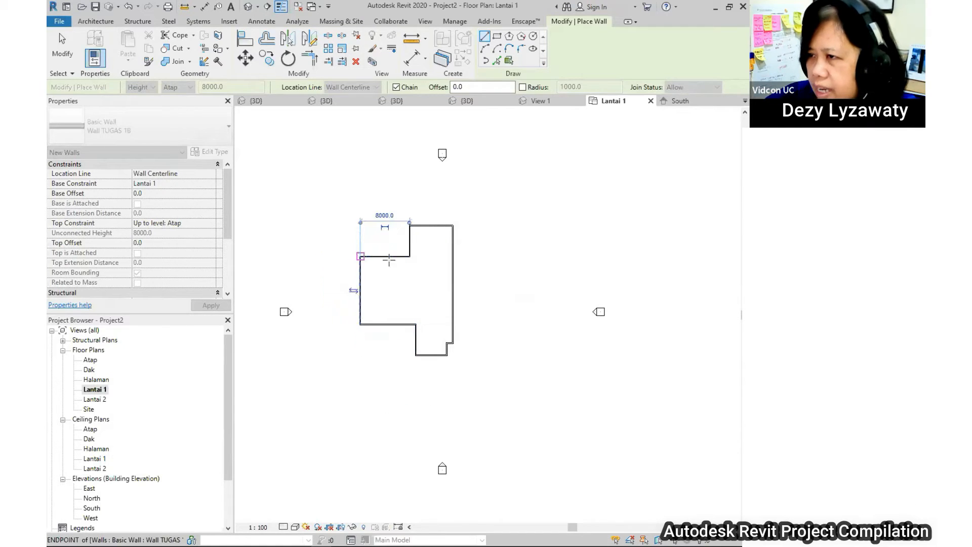
{"action": "key", "text": "Escape"}
{"action": "key", "text": "Escape"}
{"action": "scroll", "coordinate": [491, 310], "scroll_direction": "up", "scroll_amount": 2}
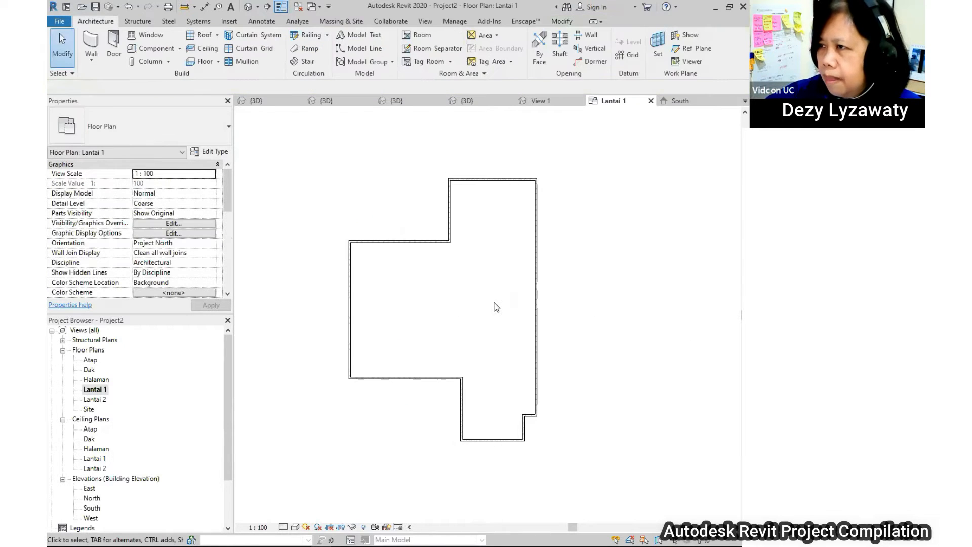
{"action": "middle_click_drag", "start_coordinate": [496, 308], "coordinate": [463, 293]}
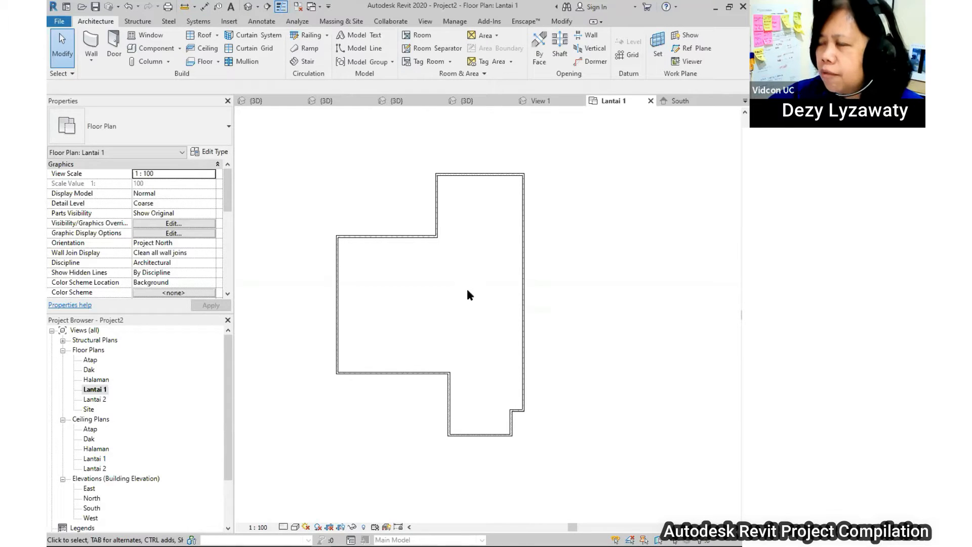
{"action": "middle_click_drag", "start_coordinate": [503, 301], "coordinate": [512, 300]}
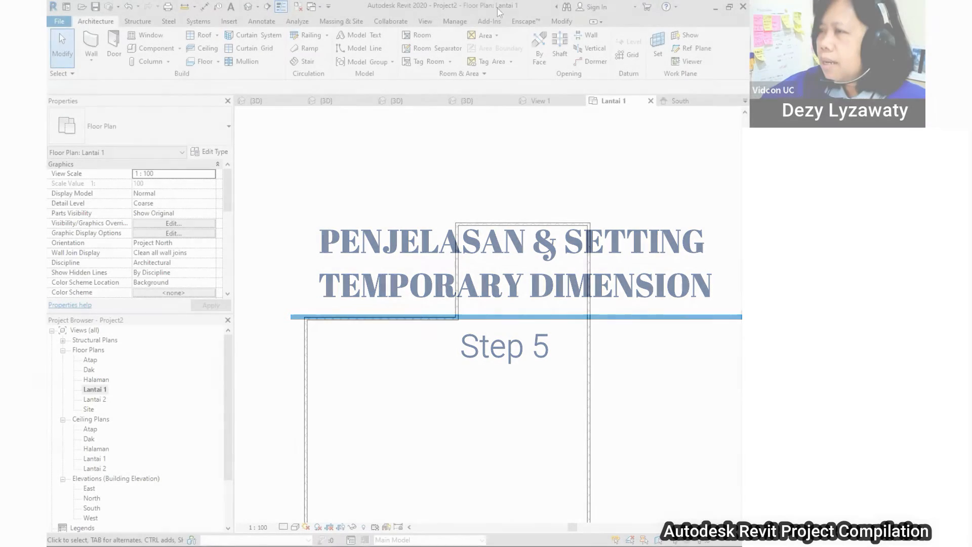
- Confirm Centerlines as the temporary dimension reference for walls and for doors and windows
{"action": "left_click", "coordinate": [456, 22]}
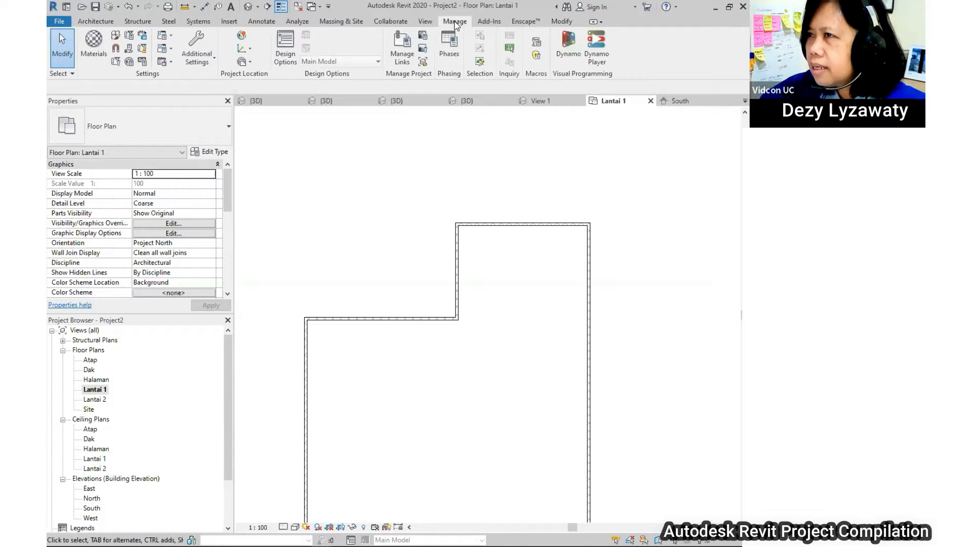
{"action": "left_click", "coordinate": [203, 61]}
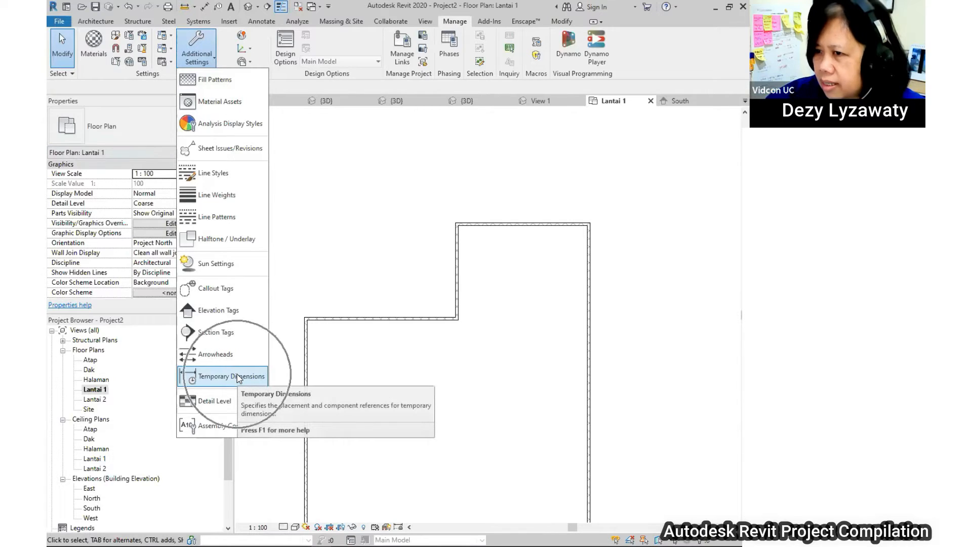
{"action": "left_click", "coordinate": [237, 376]}
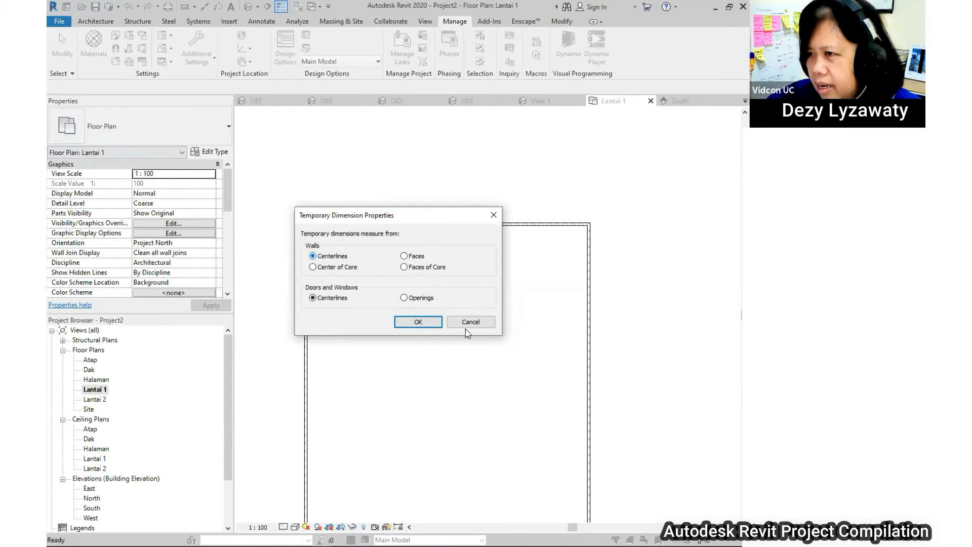
{"action": "left_click", "coordinate": [418, 323]}
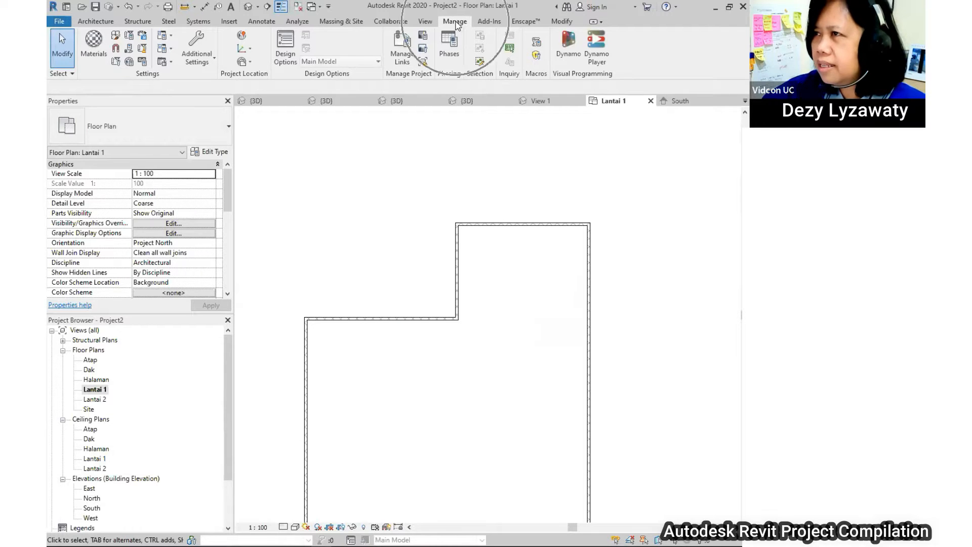
{"action": "left_click", "coordinate": [192, 60]}
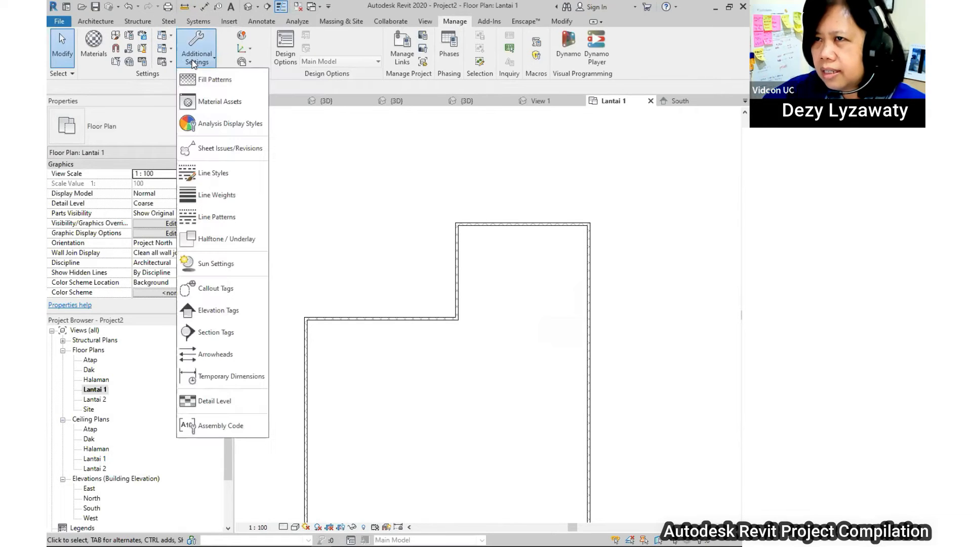
{"action": "left_click", "coordinate": [249, 385]}
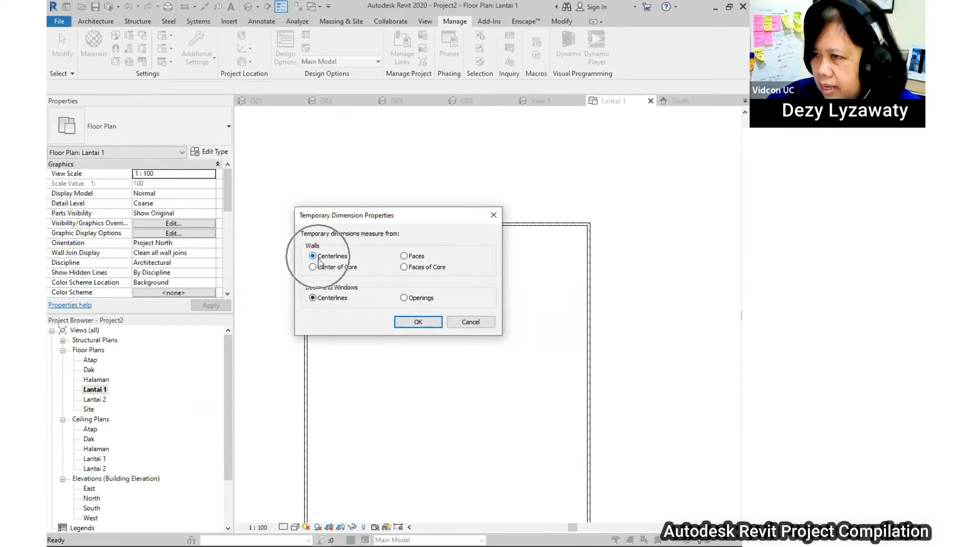
{"action": "left_click", "coordinate": [411, 324]}
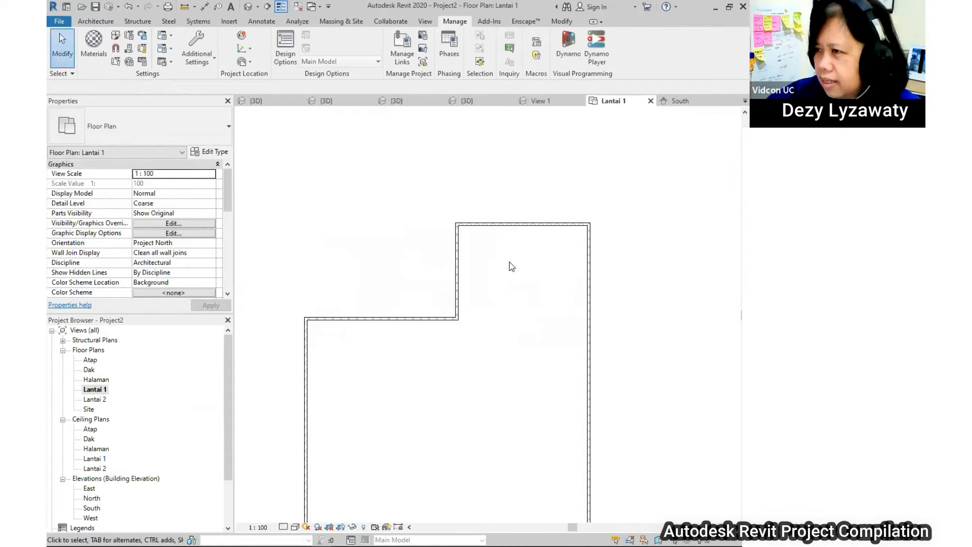
- Set the distance between the left outer wall and the upper recess's short vertical wall to 5000 mm
{"action": "left_click", "coordinate": [459, 282]}
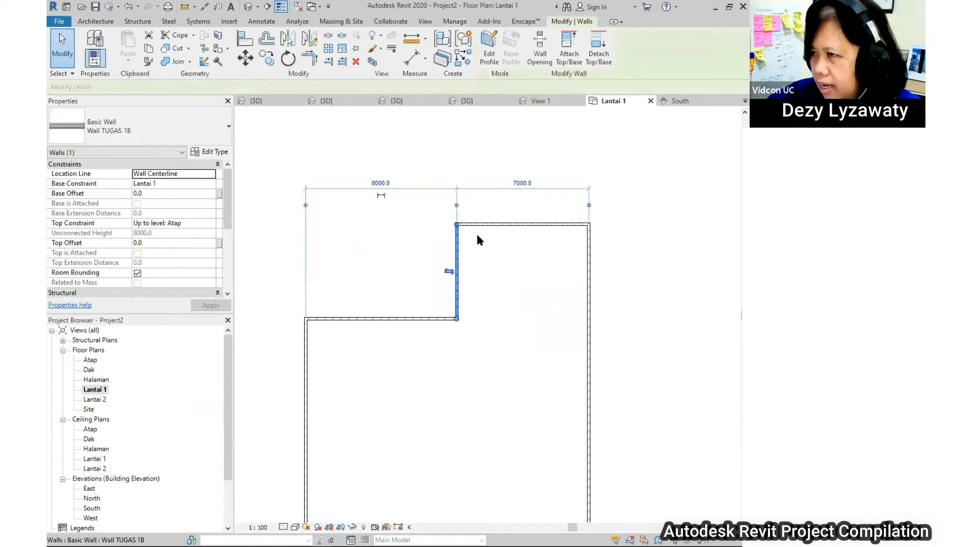
{"action": "left_click", "coordinate": [381, 183]}
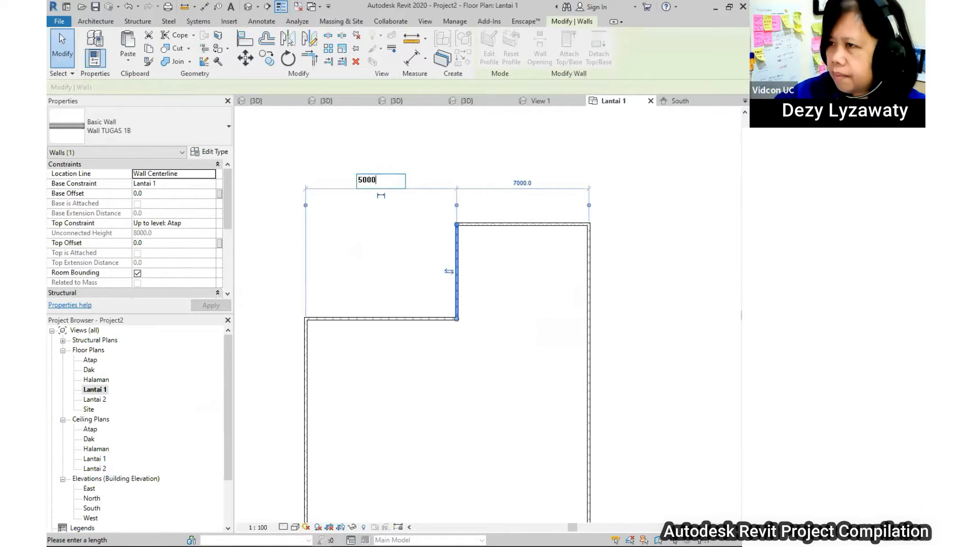
{"action": "key", "text": "Return"}
{"action": "key", "text": "Escape"}
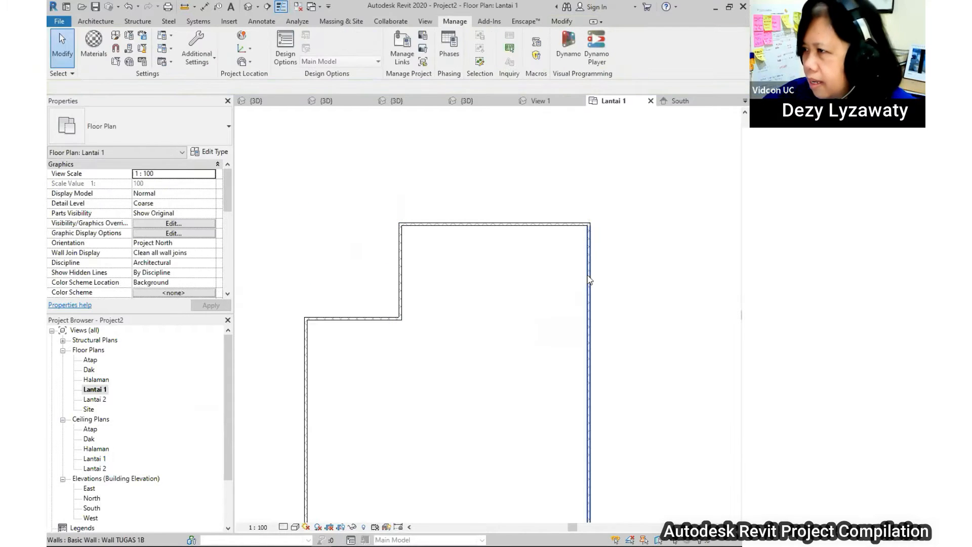
- Set the distance between the upper recess's short vertical wall and the right outer wall to 5000 mm
{"action": "left_click", "coordinate": [400, 283]}
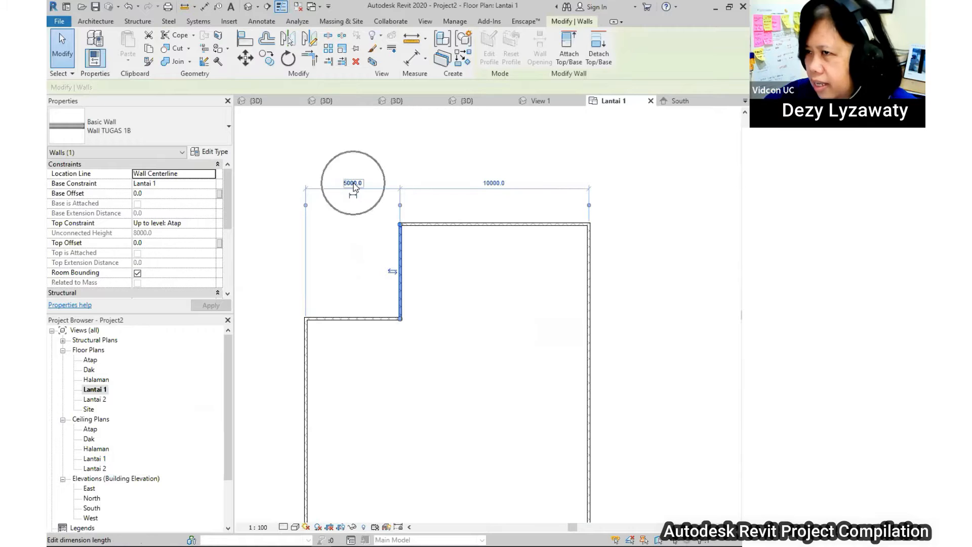
{"action": "left_click", "coordinate": [504, 191]}
{"action": "type", "text": "5000"}
{"action": "key", "text": "Return"}
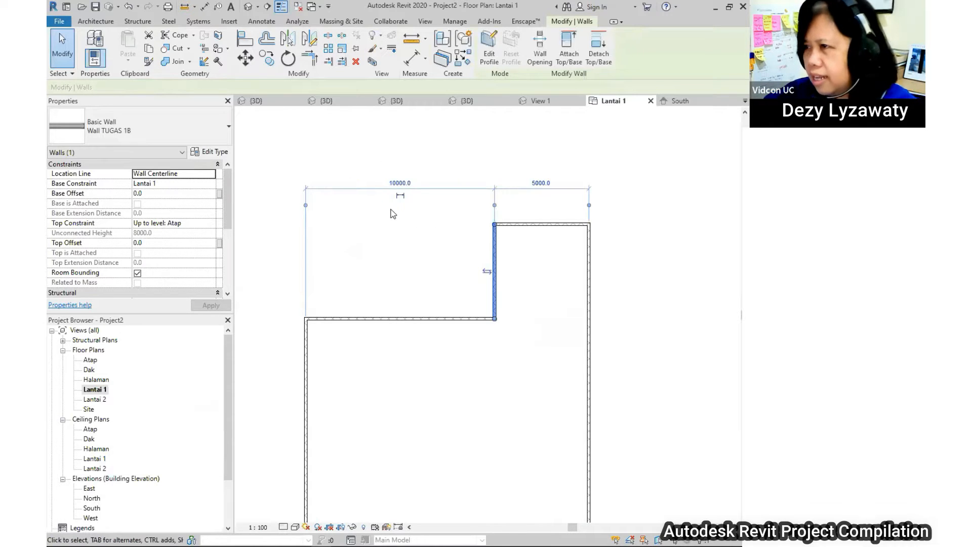
{"action": "left_click", "coordinate": [511, 242]}
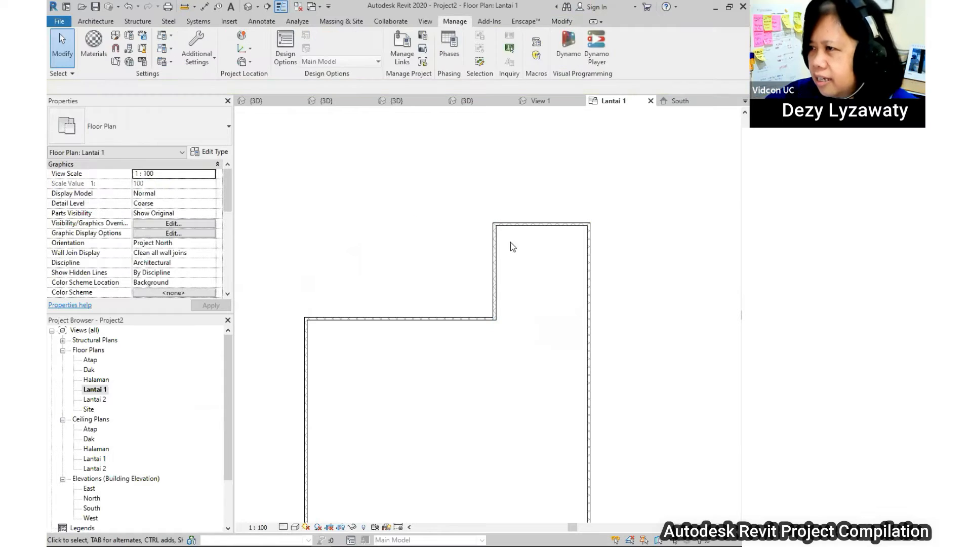
- Move the upper recess's short vertical wall so its temporary dimension to the left outer wall is 5000 mm
{"action": "left_click", "coordinate": [496, 270]}
{"action": "scroll", "coordinate": [537, 187], "scroll_direction": "down", "scroll_amount": 3}
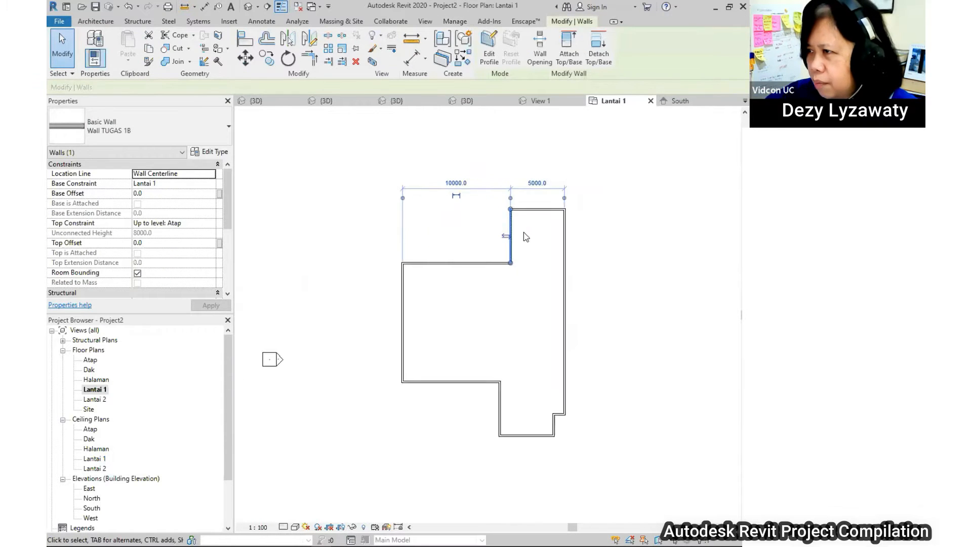
{"action": "left_click", "coordinate": [509, 280]}
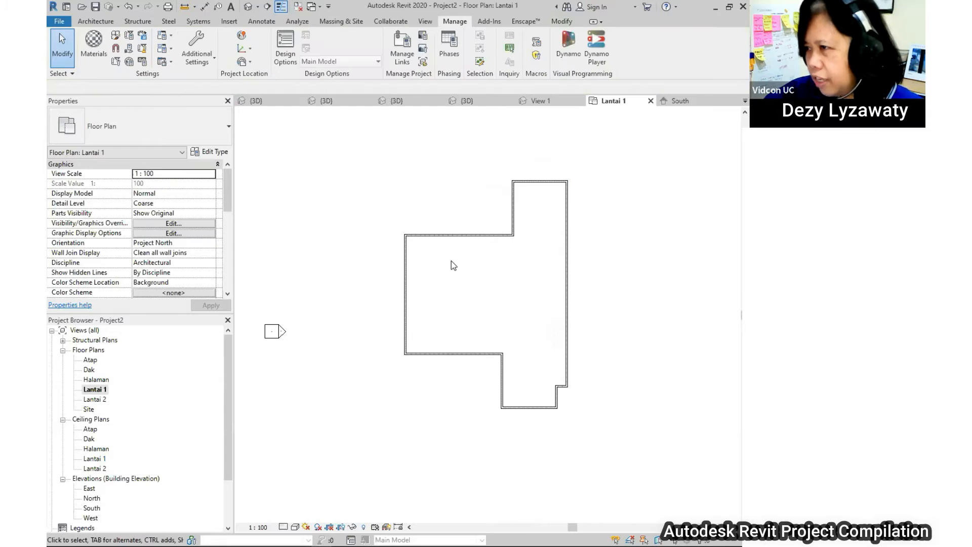
{"action": "left_click", "coordinate": [404, 266]}
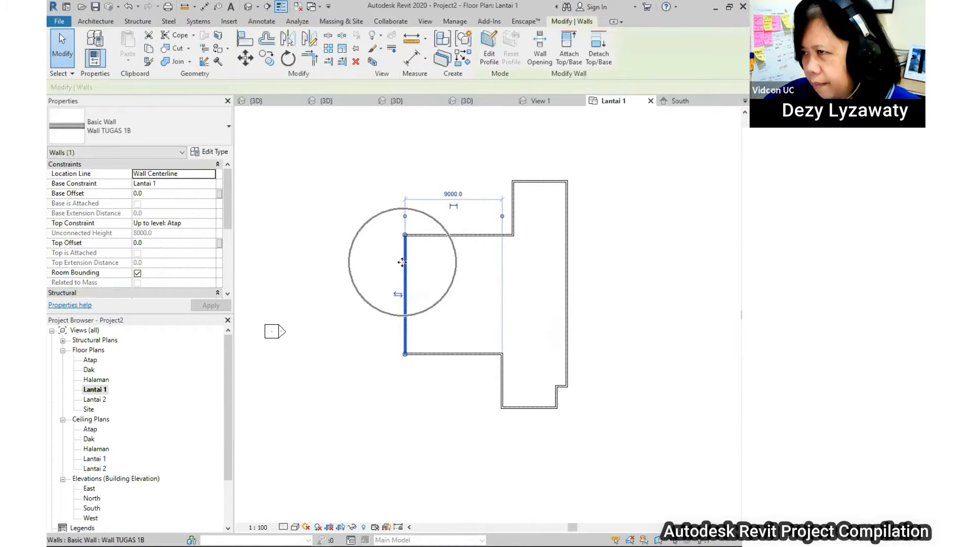
{"action": "key", "text": "Escape"}
{"action": "middle_click_drag", "start_coordinate": [524, 219], "coordinate": [483, 252]}
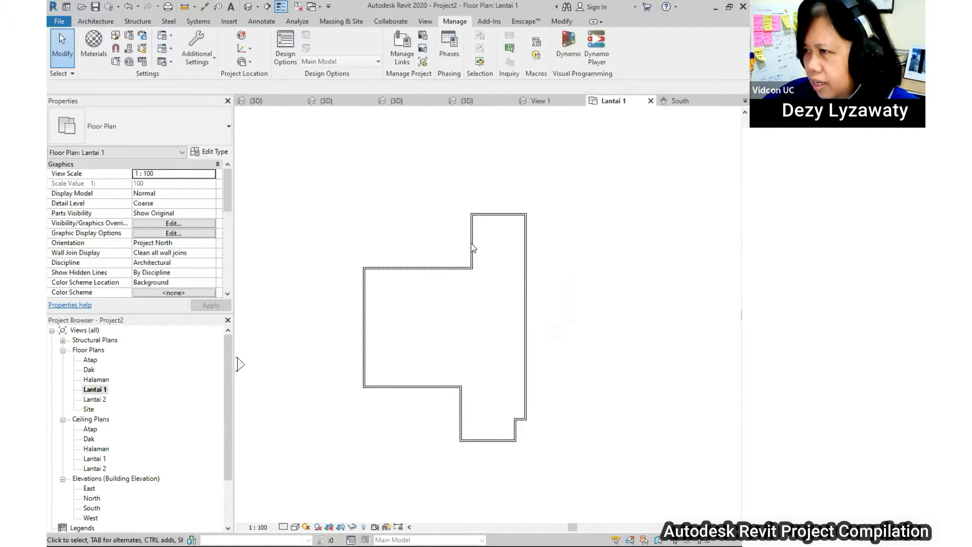
{"action": "left_click", "coordinate": [473, 247]}
{"action": "left_click", "coordinate": [421, 172]}
{"action": "type", "text": "5000"}
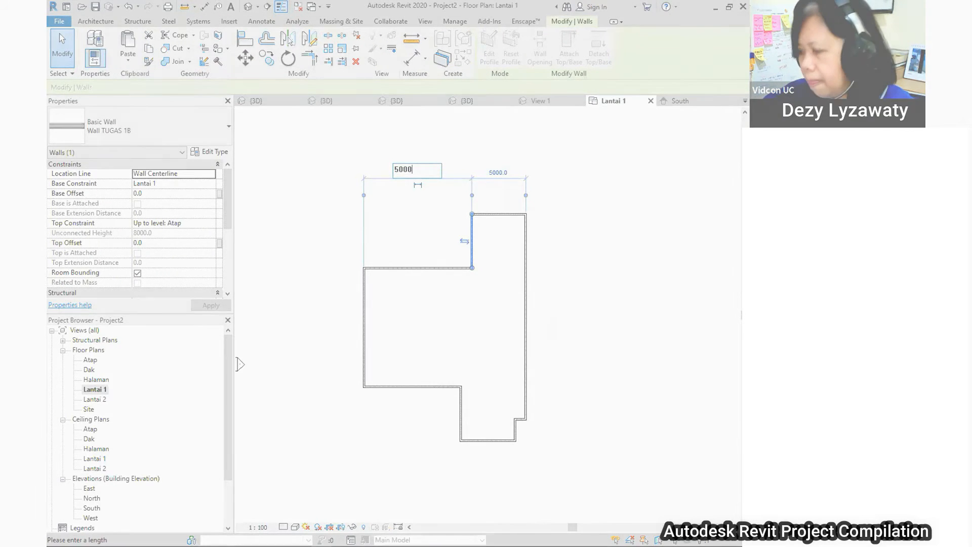
{"action": "key", "text": "Return"}
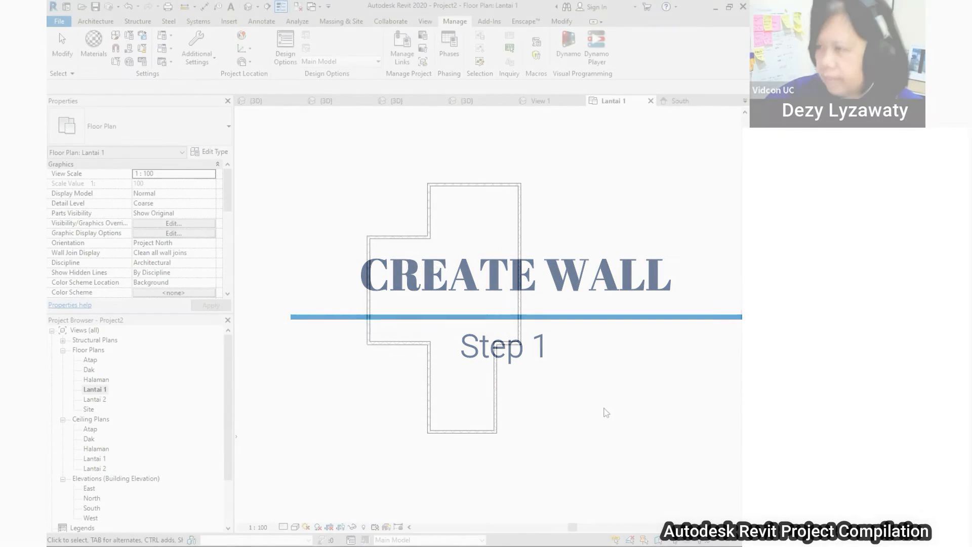
- Move the left outer wall so its temporary dimension to the upper recess's short vertical wall is 5000 mm
{"action": "scroll", "coordinate": [445, 235], "scroll_direction": "up", "scroll_amount": 2}
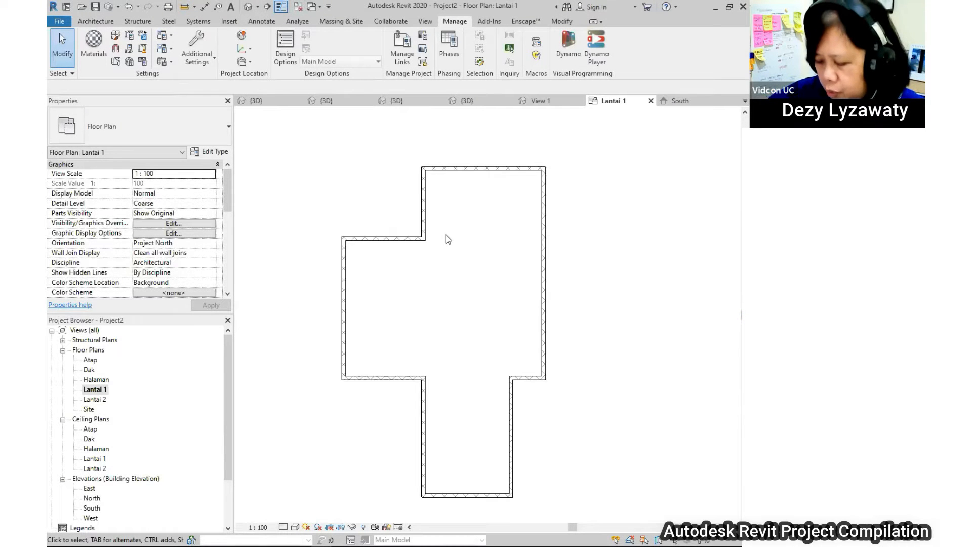
{"action": "mouse_move", "coordinate": [446, 235]}
{"action": "middle_mouse_down"}
{"action": "mouse_move", "coordinate": [436, 222]}
{"action": "mouse_move", "coordinate": [438, 240]}
{"action": "mouse_move", "coordinate": [461, 245]}
{"action": "middle_mouse_up"}
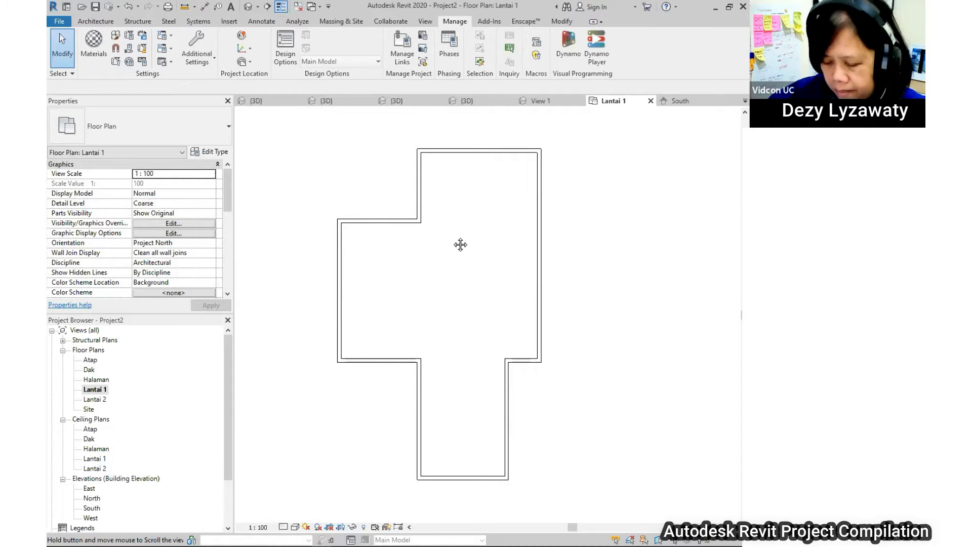
{"action": "scroll", "coordinate": [453, 239], "scroll_direction": "down", "scroll_amount": 1}
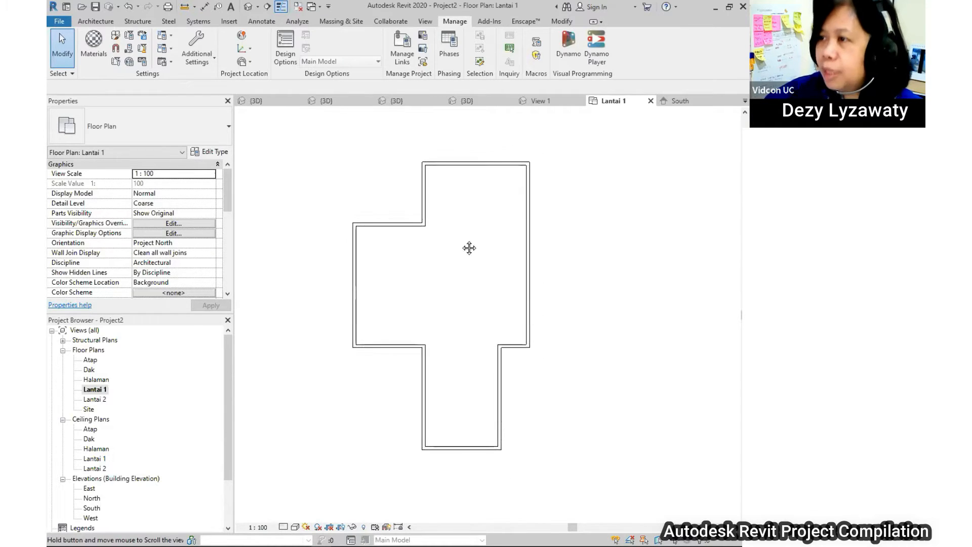
{"action": "left_click", "coordinate": [424, 208]}
{"action": "middle_click_drag", "start_coordinate": [458, 209], "coordinate": [456, 245]}
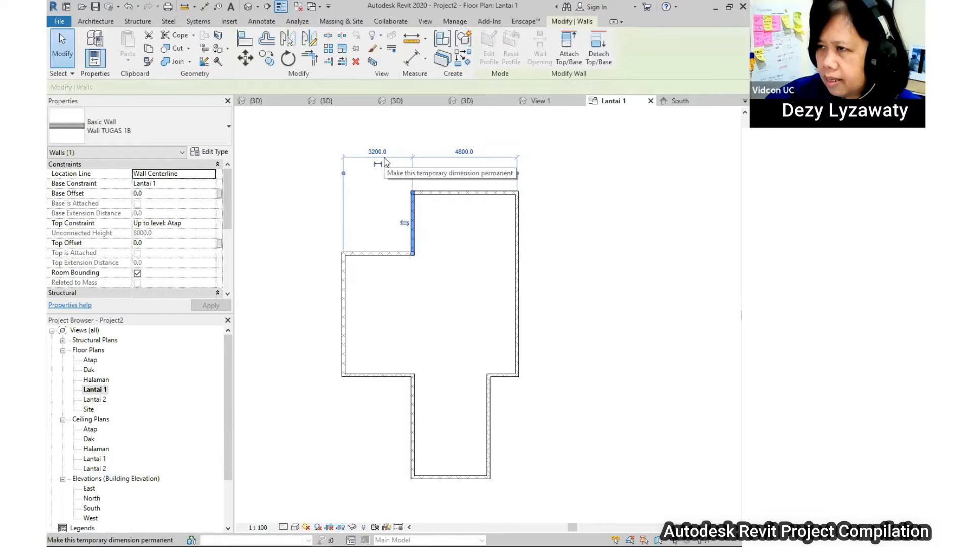
{"action": "left_click", "coordinate": [347, 314]}
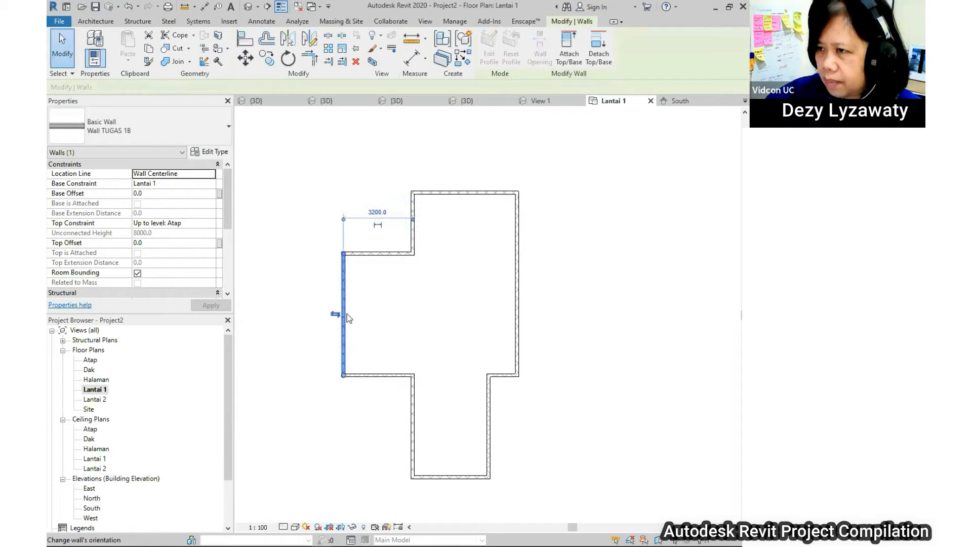
{"action": "left_click", "coordinate": [372, 212]}
{"action": "type", "text": "5000"}
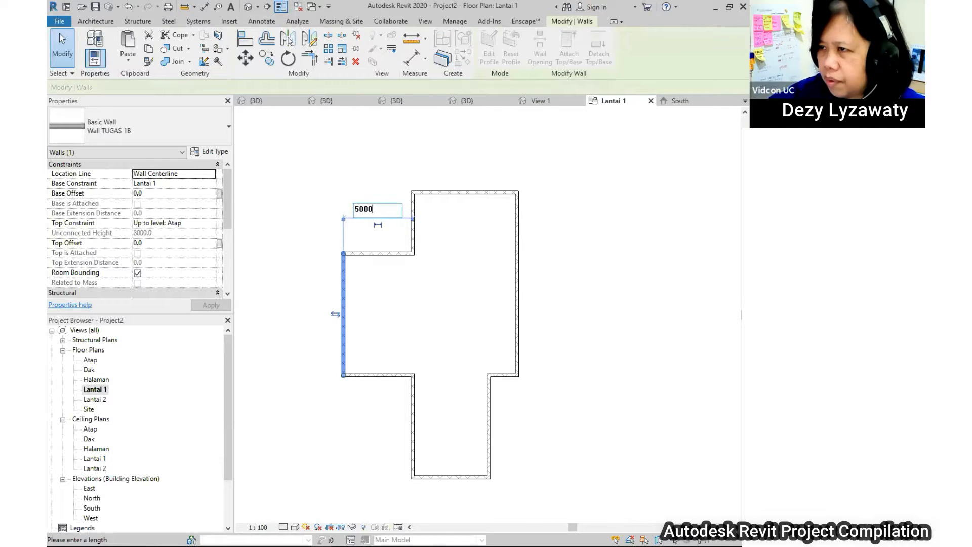
{"action": "key", "text": "Return"}
{"action": "left_click", "coordinate": [527, 238]}
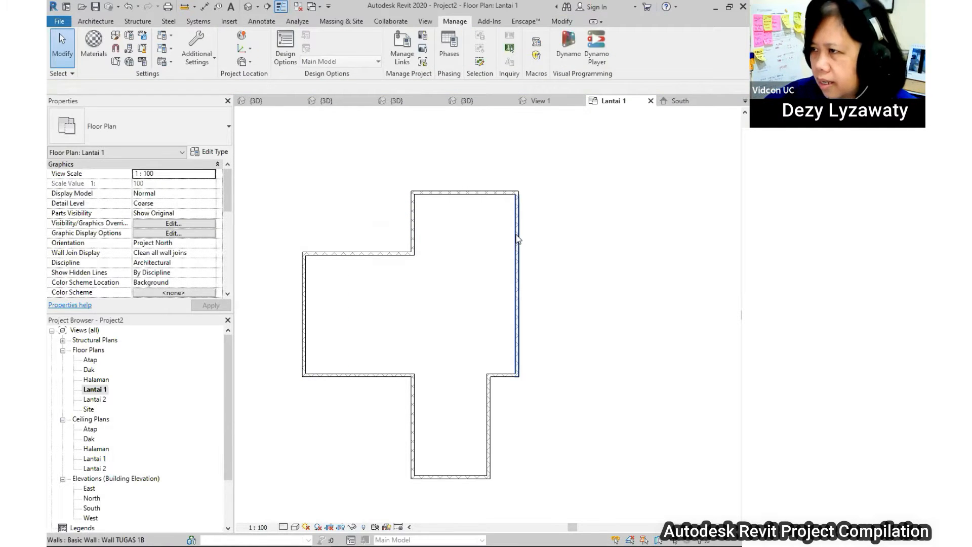
- Move the right outer wall so it stands 5000 mm from the vertical wall line of the central part
{"action": "left_click", "coordinate": [517, 238]}
{"action": "left_click", "coordinate": [432, 221]}
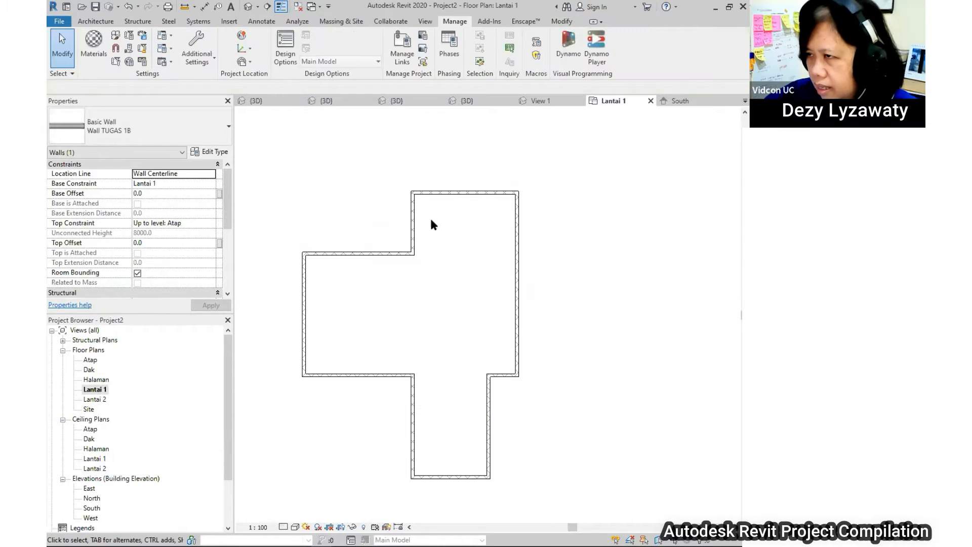
{"action": "left_click", "coordinate": [413, 223]}
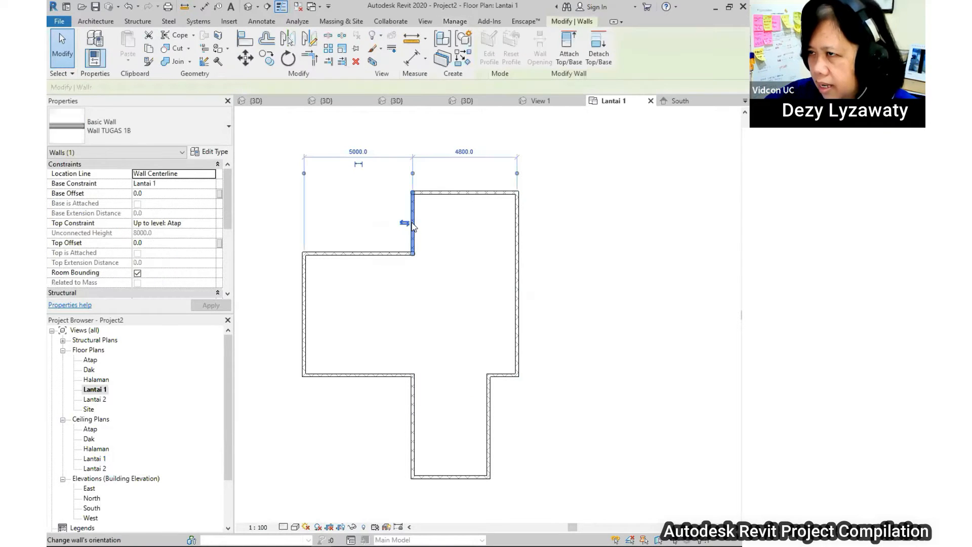
{"action": "left_click", "coordinate": [611, 244]}
{"action": "left_click", "coordinate": [516, 248]}
{"action": "left_click", "coordinate": [462, 405]}
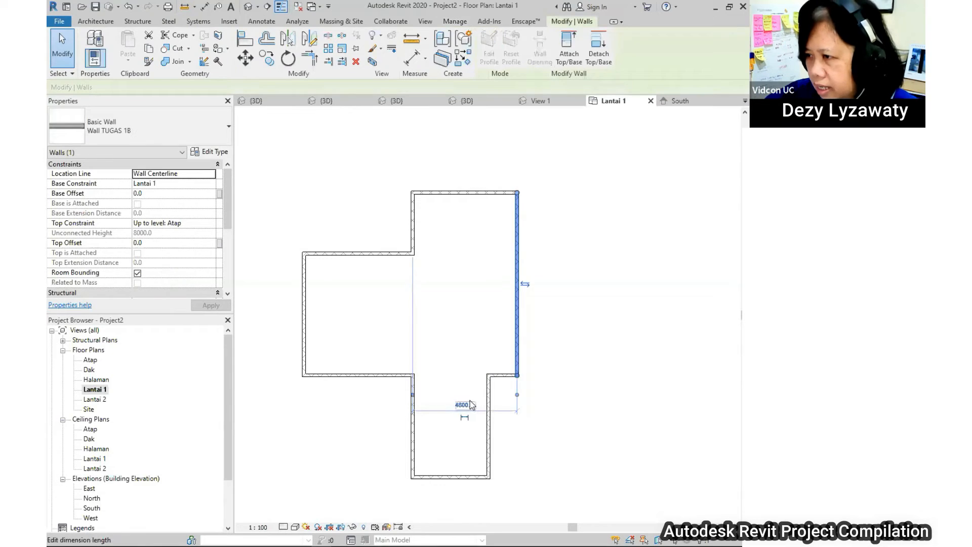
{"action": "left_click", "coordinate": [470, 404]}
{"action": "type", "text": "5000"}
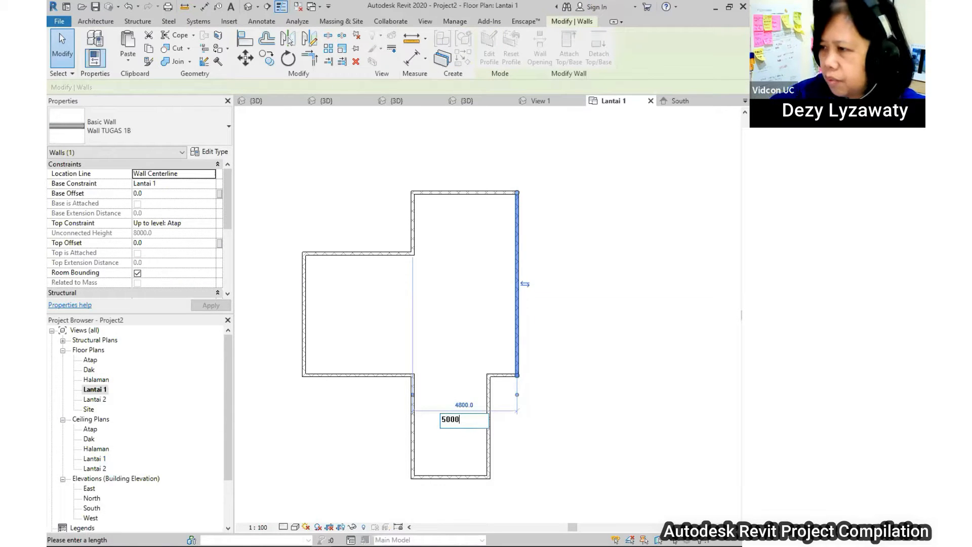
{"action": "key", "text": "Return"}
{"action": "left_click", "coordinate": [438, 157]}
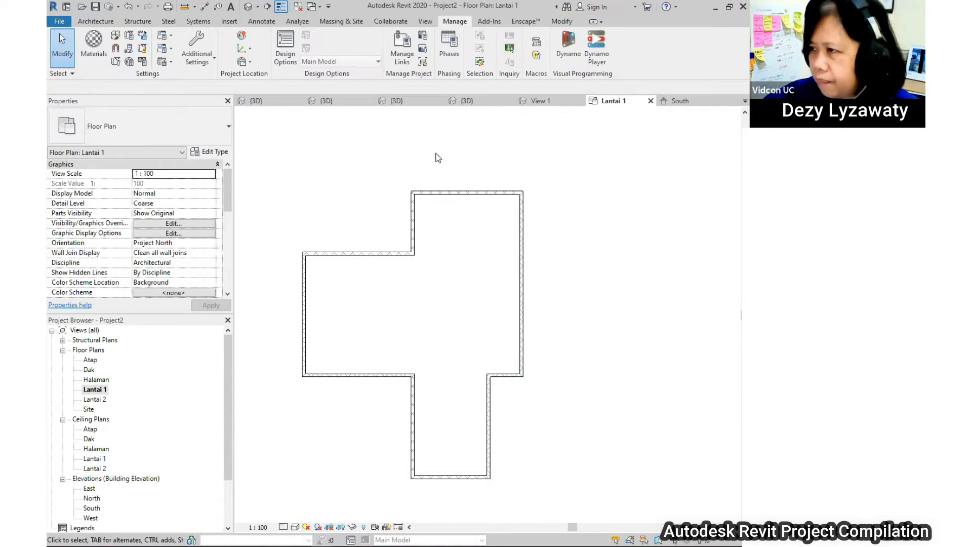
- Set the distance between the uppermost horizontal wall and the upper-left horizontal wall to 5000 mm
{"action": "left_click", "coordinate": [447, 193]}
{"action": "left_click", "coordinate": [550, 227]}
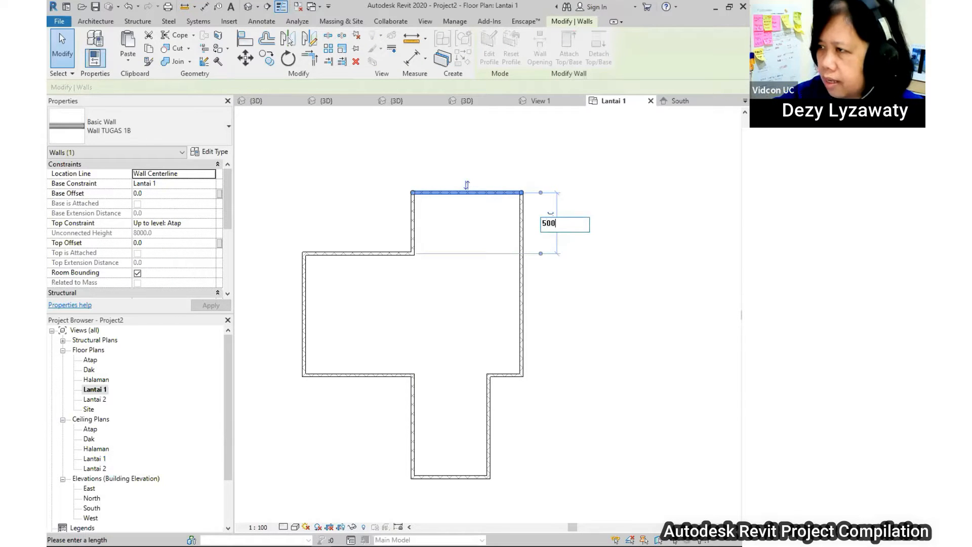
{"action": "type", "text": "5000"}
{"action": "key", "text": "Return"}
{"action": "left_click", "coordinate": [549, 228]}
- Move the five lower walls together downward, making the left wing about 10180 mm deep between its horizontal walls
{"action": "scroll", "coordinate": [505, 293], "scroll_direction": "down", "scroll_amount": 2}
{"action": "middle_click_drag", "start_coordinate": [505, 293], "coordinate": [507, 242]}
{"action": "scroll", "coordinate": [504, 238], "scroll_direction": "down", "scroll_amount": 2}
{"action": "scroll", "coordinate": [451, 239], "scroll_direction": "up", "scroll_amount": 1}
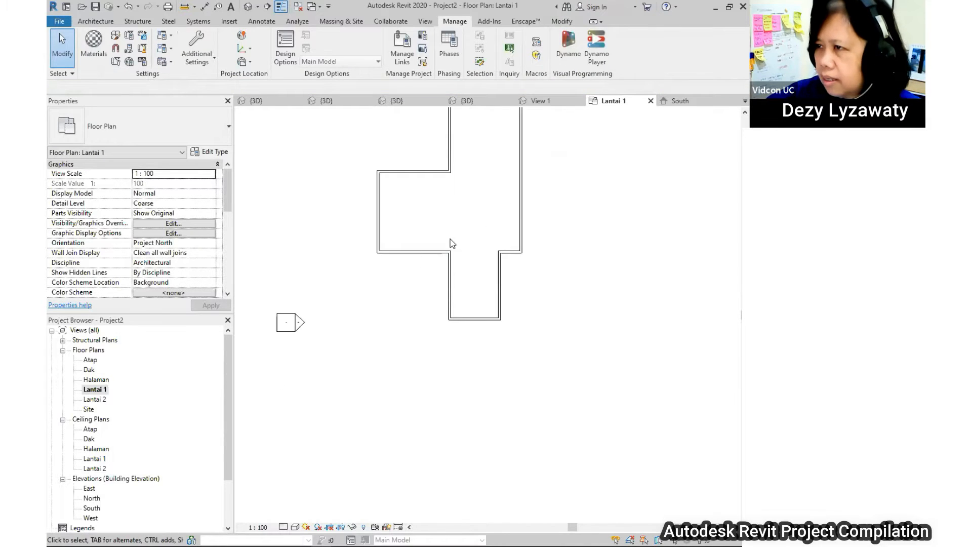
{"action": "left_click_drag", "start_coordinate": [328, 221], "coordinate": [636, 389]}
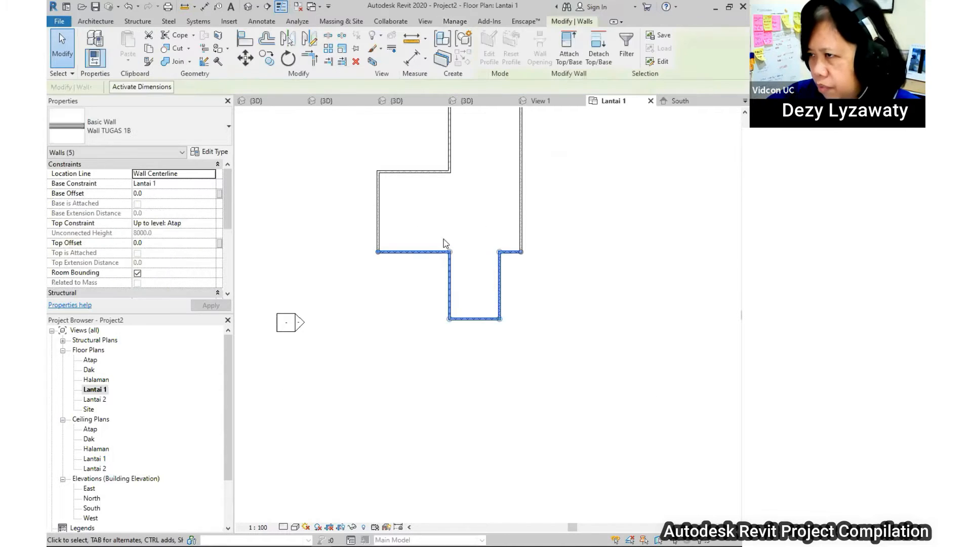
{"action": "left_click", "coordinate": [337, 216]}
{"action": "left_click_drag", "start_coordinate": [337, 215], "coordinate": [675, 409]}
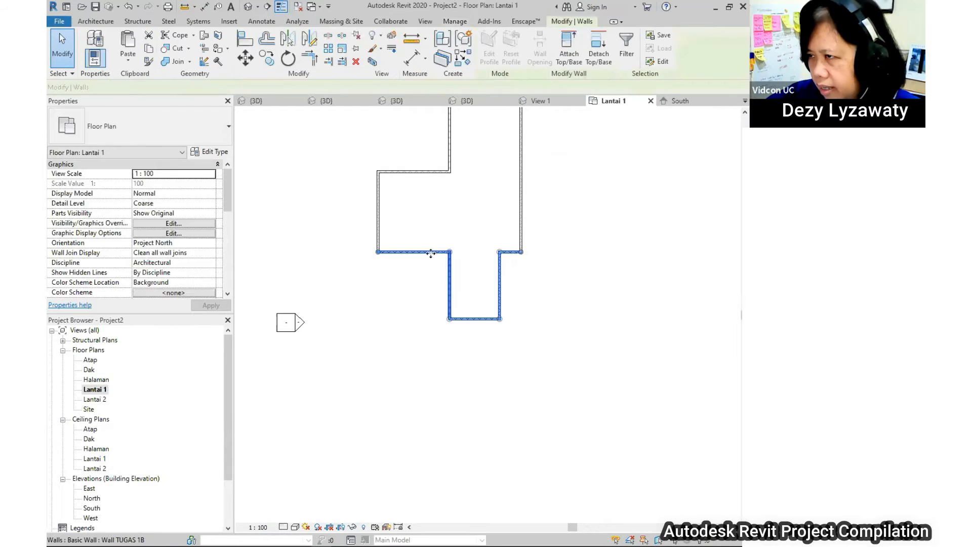
{"action": "left_click_drag", "start_coordinate": [428, 312], "coordinate": [429, 376]}
{"action": "left_click", "coordinate": [569, 291]}
{"action": "middle_click_drag", "start_coordinate": [569, 290], "coordinate": [547, 329]}
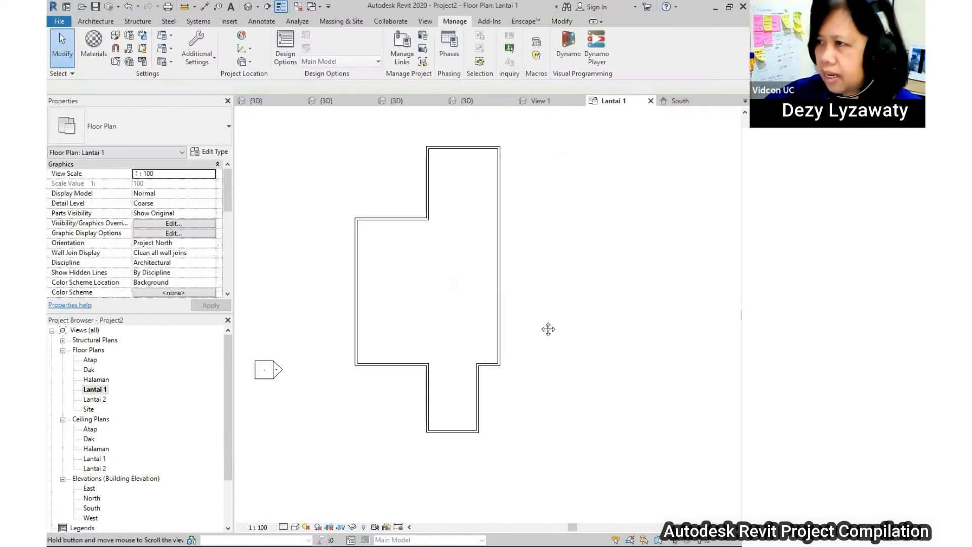
- Set the distance between the left wing's upper and lower horizontal walls to 7500 mm
{"action": "left_click", "coordinate": [393, 364]}
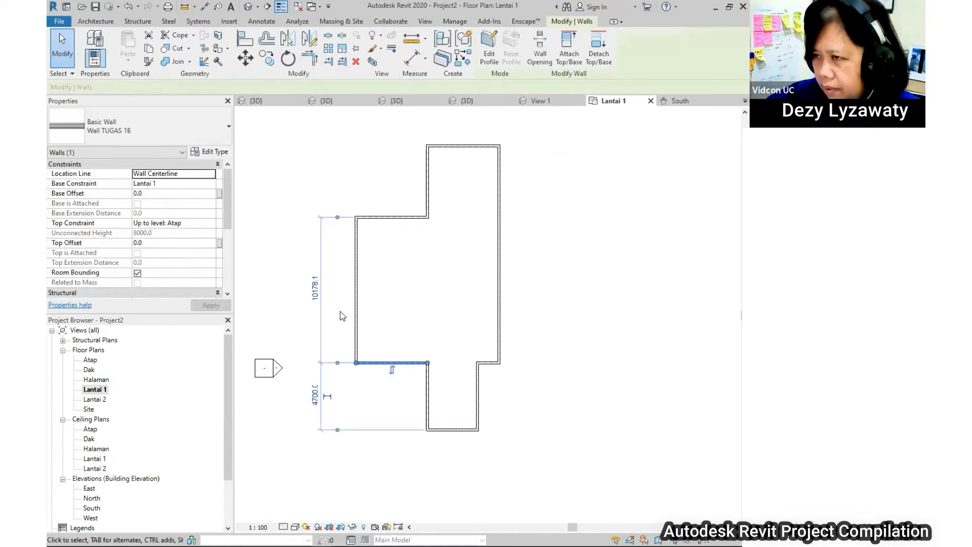
{"action": "left_click", "coordinate": [315, 283]}
{"action": "type", "text": "7500"}
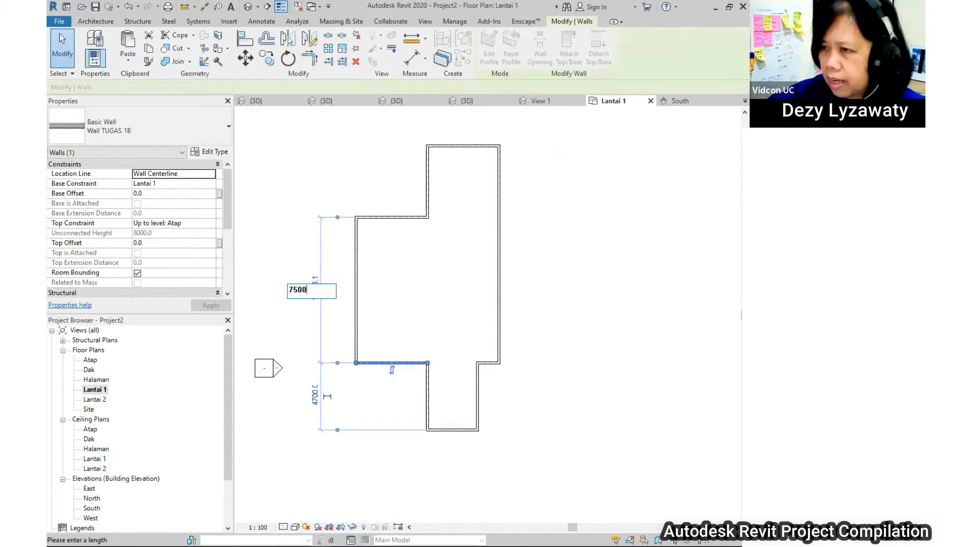
{"action": "key", "text": "Return"}
{"action": "left_click", "coordinate": [543, 307]}
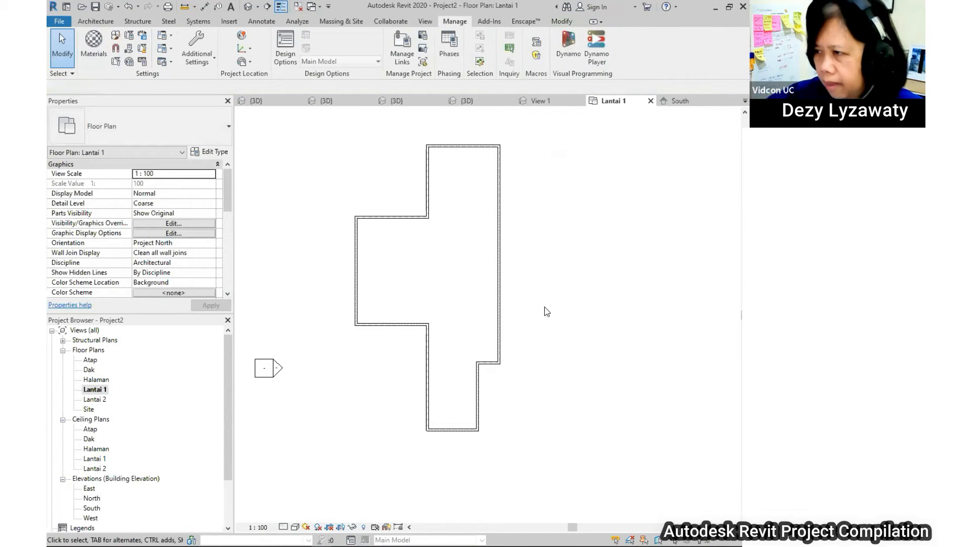
- Examine the temporary dimensions of the lowest horizontal wall and the left wing's lower wall
{"action": "scroll", "coordinate": [532, 374], "scroll_direction": "up", "scroll_amount": 2}
{"action": "middle_click_drag", "start_coordinate": [515, 393], "coordinate": [515, 324]}
{"action": "left_click", "coordinate": [426, 375]}
{"action": "middle_click_drag", "start_coordinate": [530, 374], "coordinate": [601, 351]}
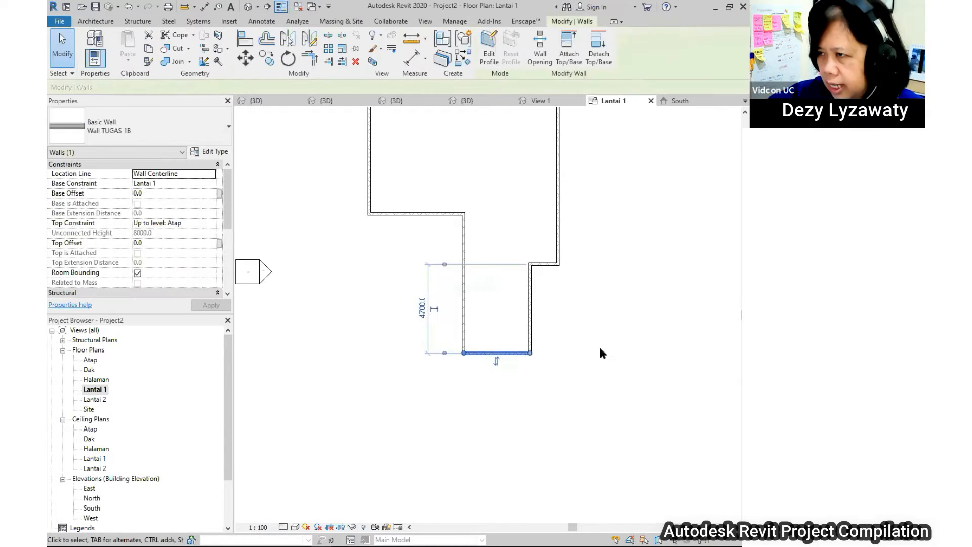
{"action": "left_click", "coordinate": [550, 374]}
{"action": "middle_click_drag", "start_coordinate": [551, 374], "coordinate": [520, 396]}
{"action": "left_click", "coordinate": [412, 237]}
{"action": "left_click", "coordinate": [482, 396]}
{"action": "left_click", "coordinate": [467, 376]}
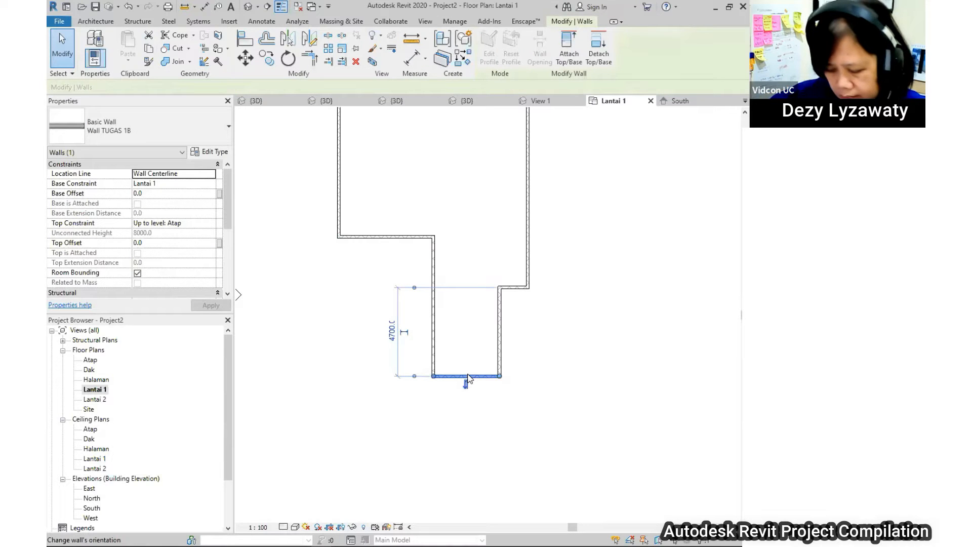
{"action": "left_click", "coordinate": [381, 237]}
{"action": "left_click", "coordinate": [492, 376]}
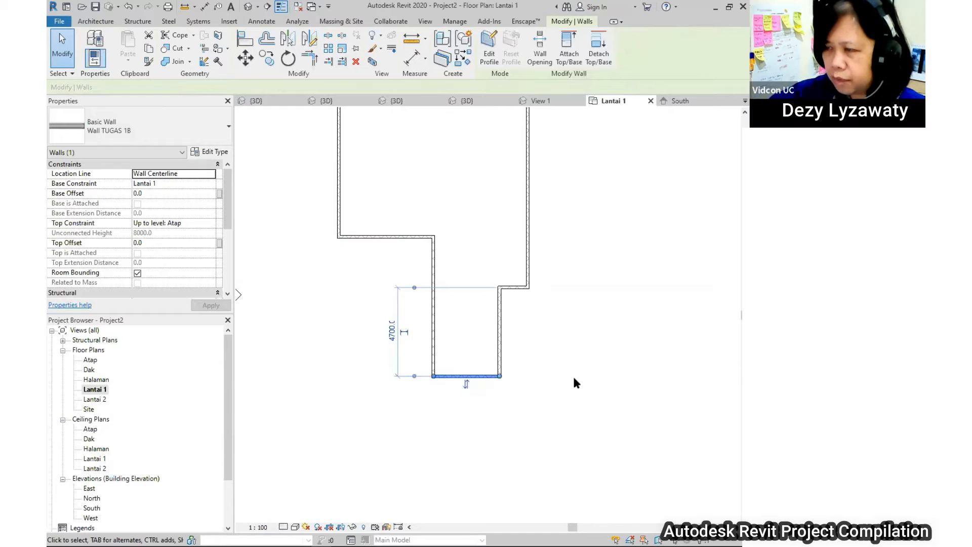
- Place an aligned dimension between the left wing's lower horizontal wall and the lowest horizontal wall
{"action": "left_click", "coordinate": [530, 384]}
{"action": "left_click", "coordinate": [487, 376]}
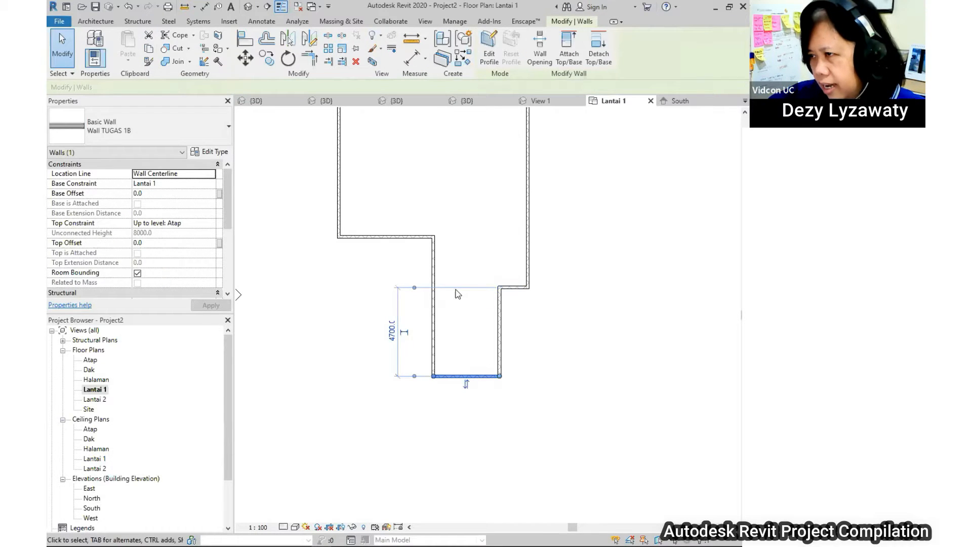
{"action": "left_click", "coordinate": [631, 403]}
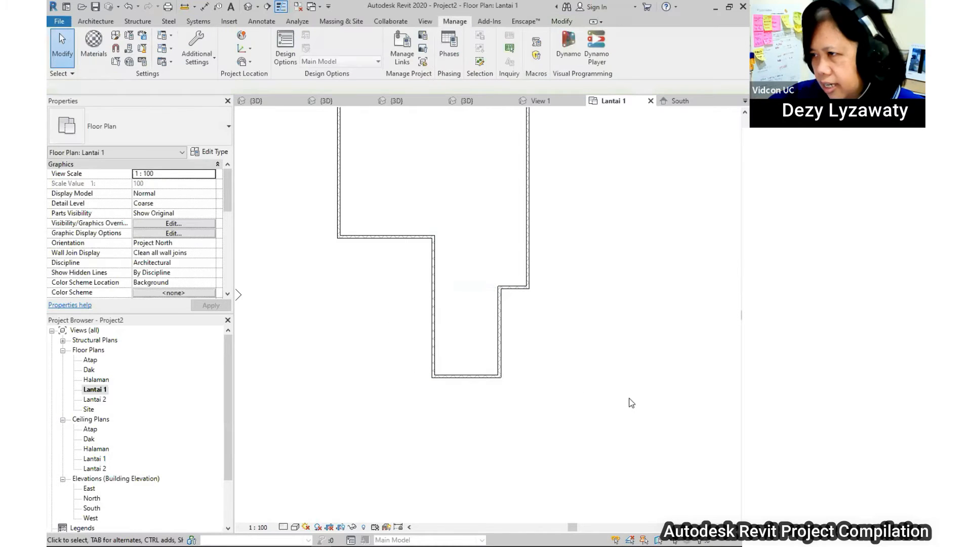
{"action": "left_click", "coordinate": [259, 23]}
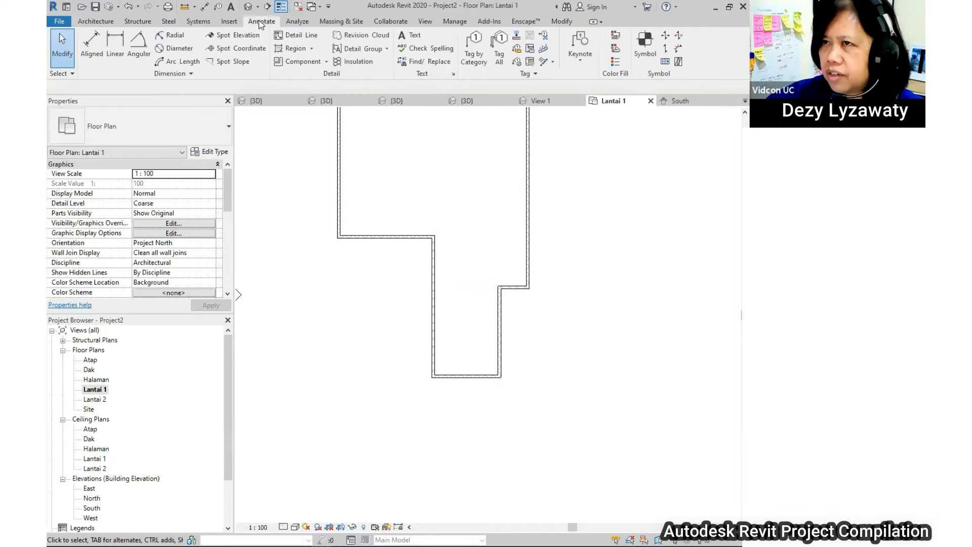
{"action": "left_click", "coordinate": [92, 53]}
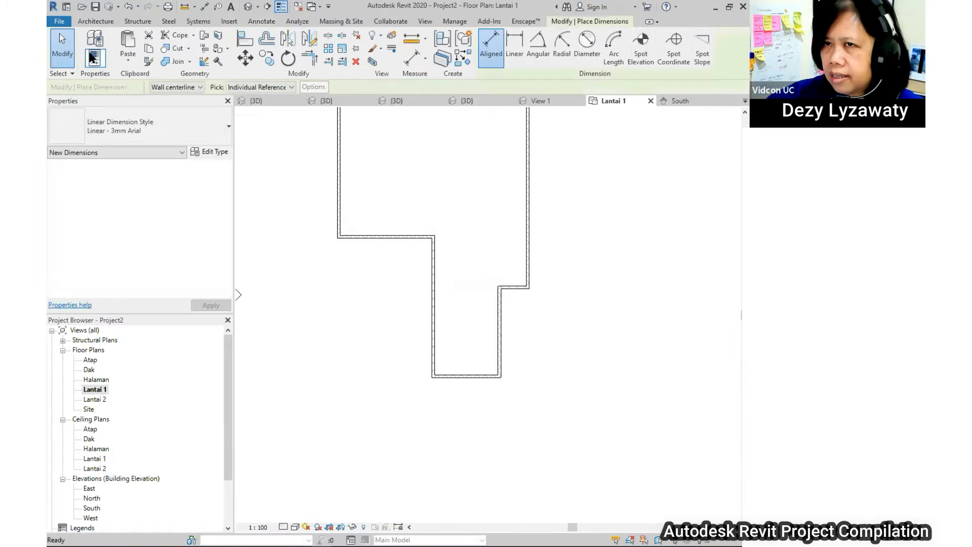
{"action": "left_click", "coordinate": [385, 237]}
{"action": "left_click", "coordinate": [458, 375]}
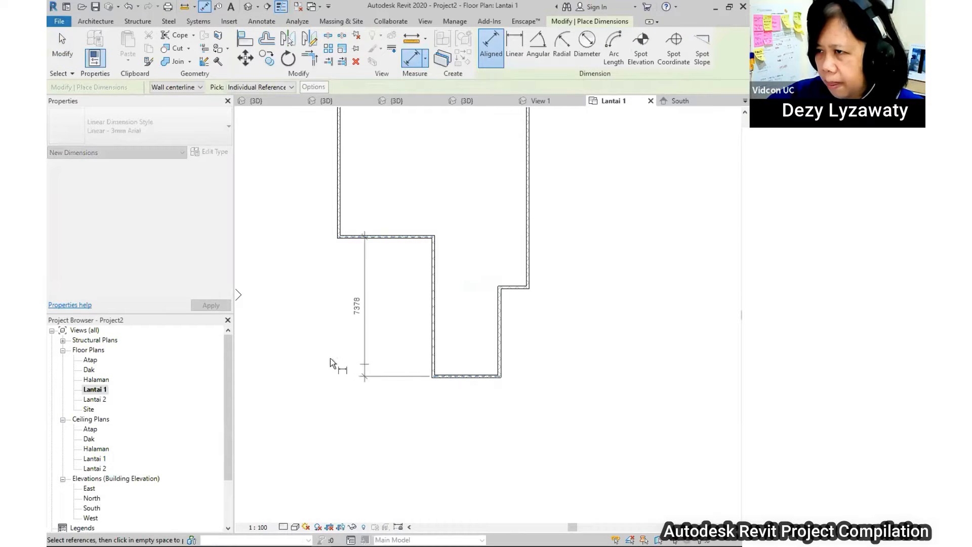
{"action": "left_click", "coordinate": [321, 364]}
{"action": "key", "text": "Escape"}
{"action": "key", "text": "Escape"}
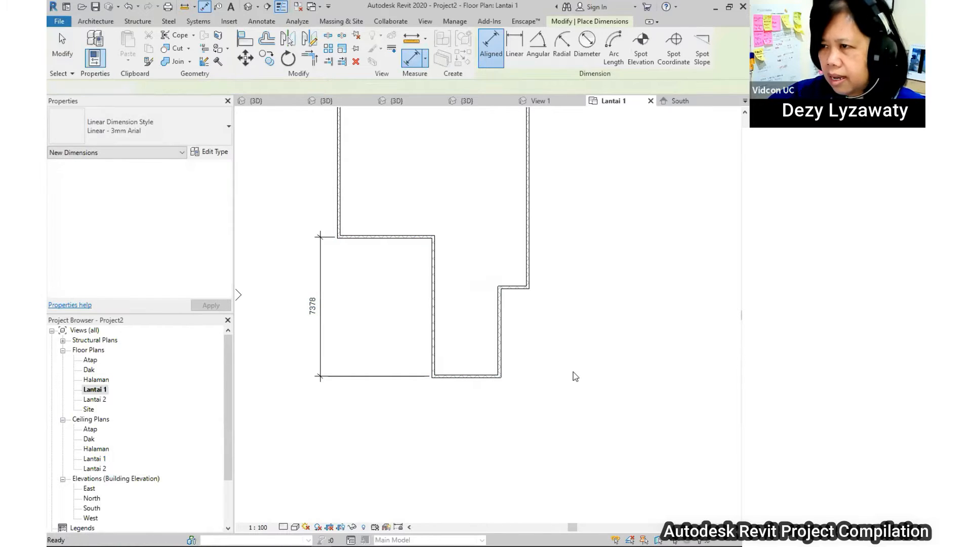
- Move the lowest horizontal wall by setting its aligned dimension from the left wing's lower wall to 6000 mm
{"action": "left_click", "coordinate": [476, 377]}
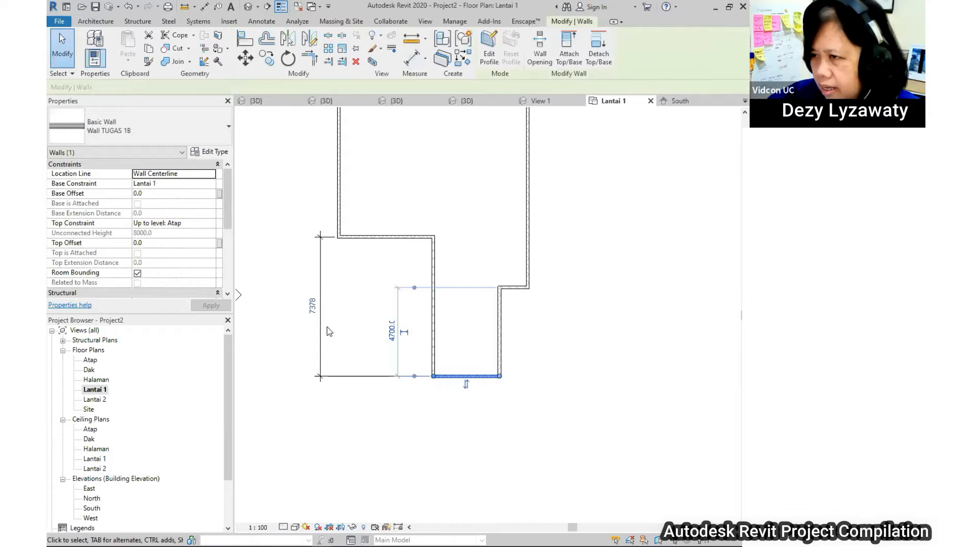
{"action": "left_click", "coordinate": [313, 316]}
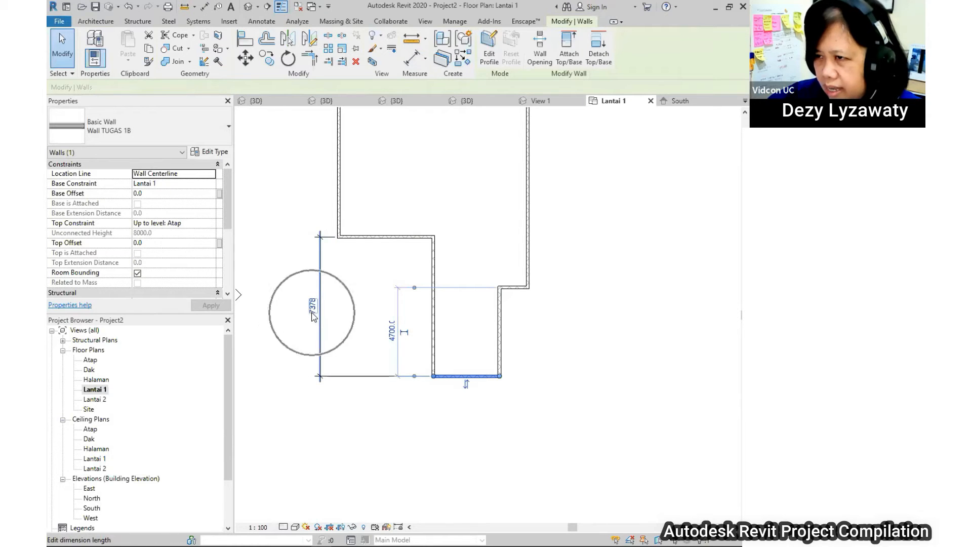
{"action": "left_click", "coordinate": [314, 309]}
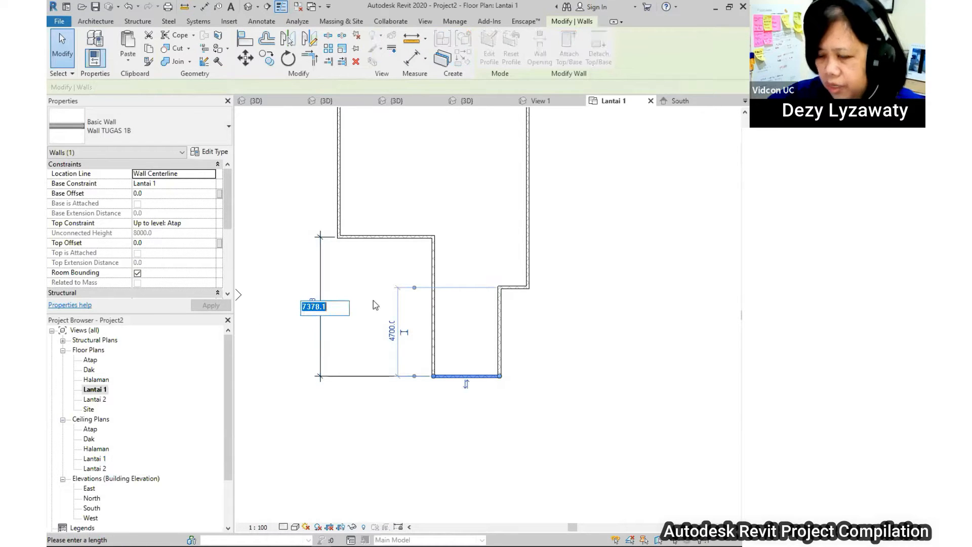
{"action": "type", "text": "6000"}
{"action": "key", "text": "Return"}
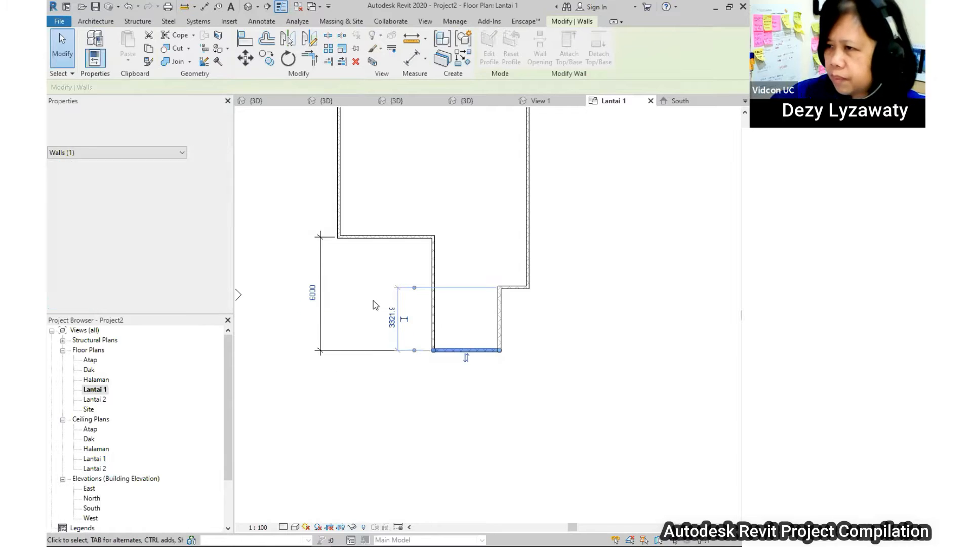
{"action": "left_click", "coordinate": [504, 368]}
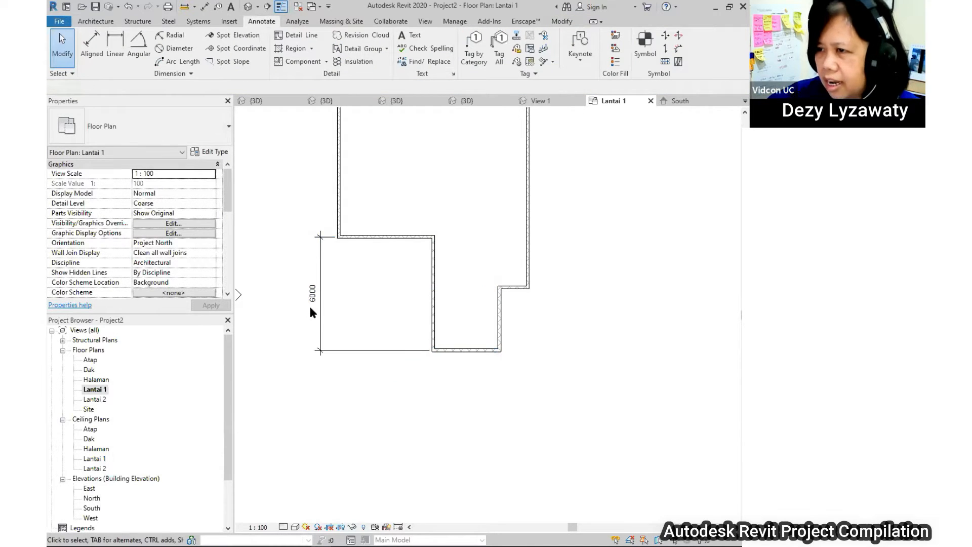
- Set the distance between the left wing's outer vertical wall and the bottom block's left vertical wall to 2500 mm
{"action": "middle_click_drag", "start_coordinate": [474, 287], "coordinate": [439, 289]}
{"action": "left_click", "coordinate": [404, 314]}
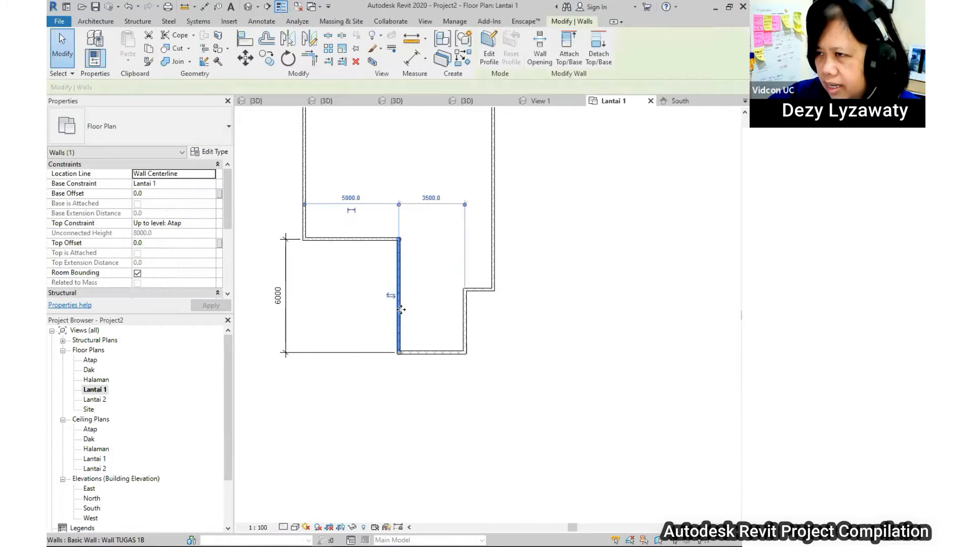
{"action": "middle_click_drag", "start_coordinate": [372, 248], "coordinate": [458, 265]}
{"action": "left_click", "coordinate": [439, 215]}
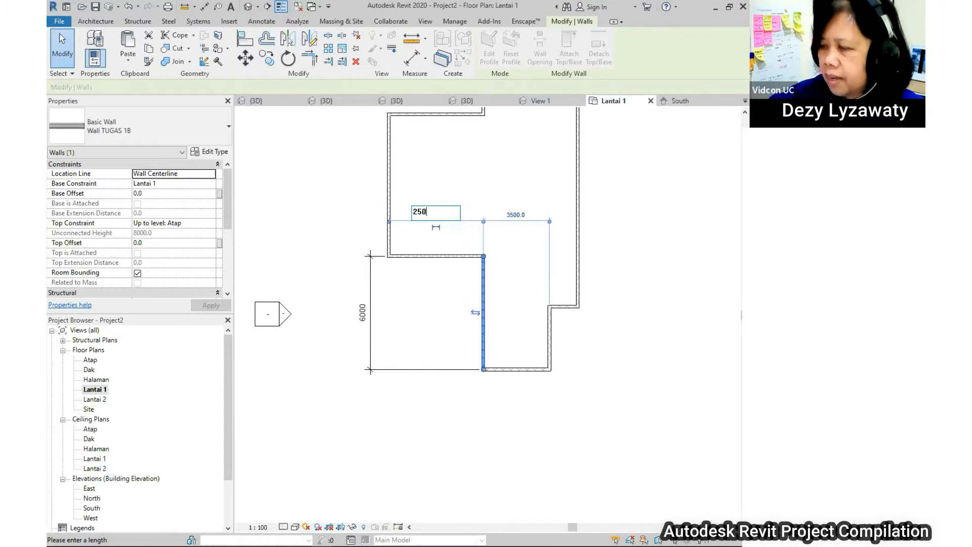
{"action": "key", "text": "Return"}
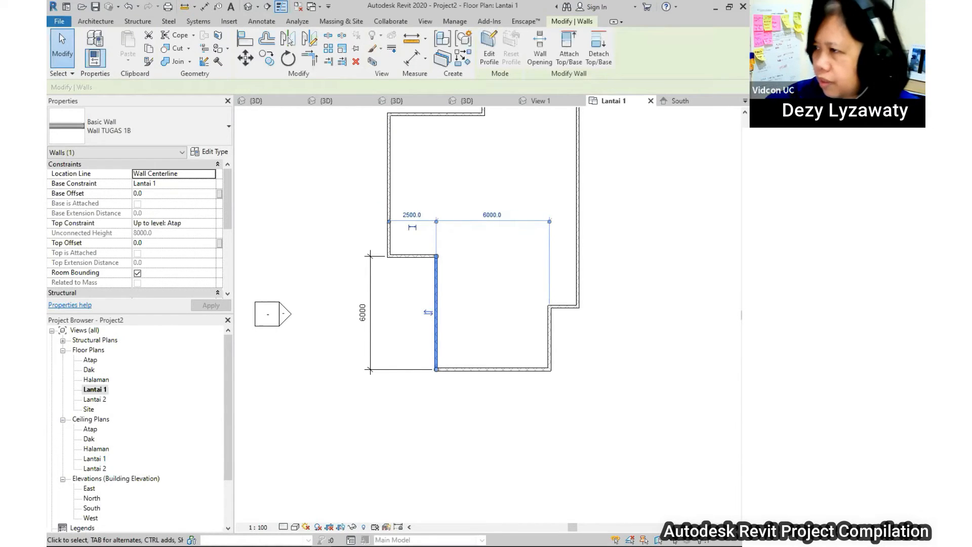
- Set the distance between the bottom block's left and right vertical walls to 5000 mm
{"action": "left_click", "coordinate": [547, 336]}
{"action": "left_click", "coordinate": [492, 399]}
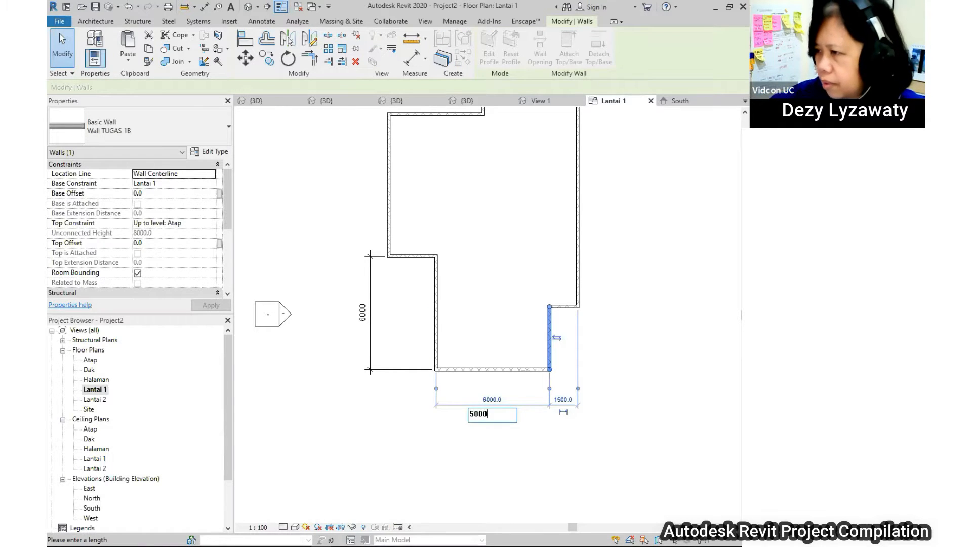
{"action": "type", "text": "5000"}
{"action": "key", "text": "Return"}
- Set the distance between the short lower-right horizontal wall and the lowest horizontal wall to 1800 mm
{"action": "left_click", "coordinate": [557, 308]}
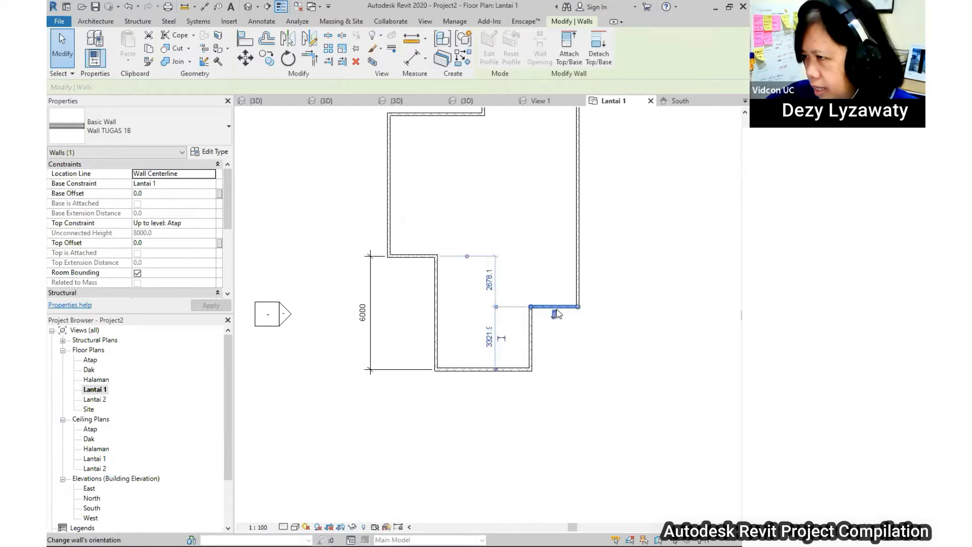
{"action": "left_click", "coordinate": [502, 336]}
{"action": "left_click", "coordinate": [554, 307]}
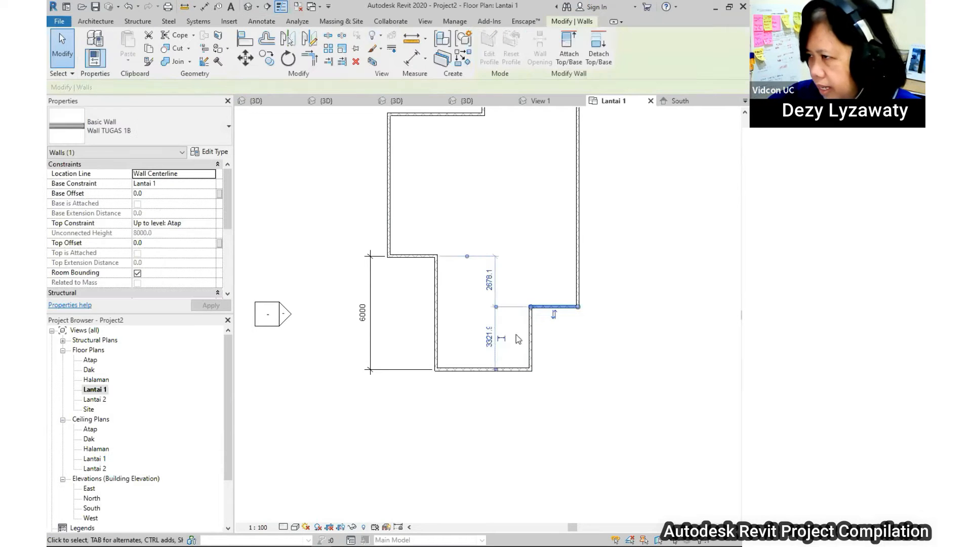
{"action": "left_click", "coordinate": [490, 337]}
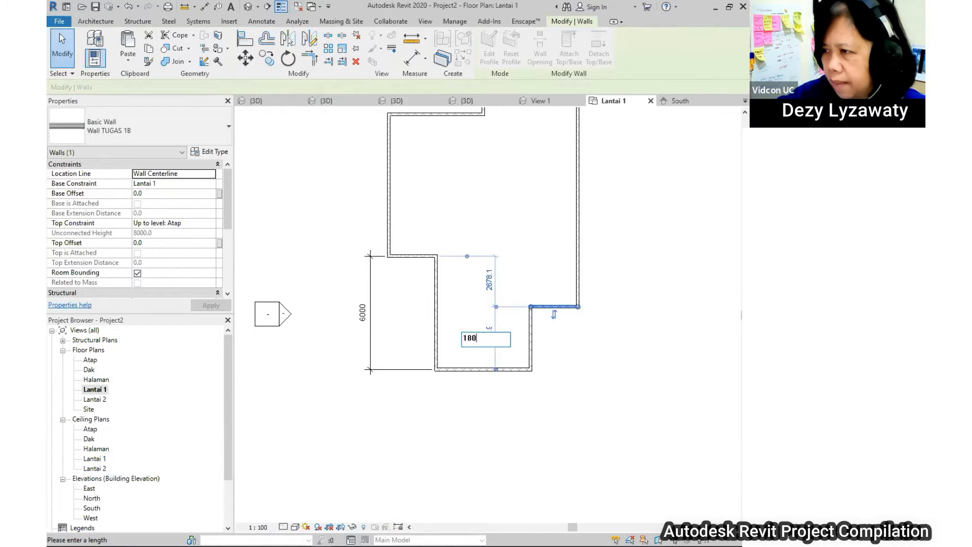
{"action": "key", "text": "Return"}
{"action": "left_click", "coordinate": [542, 345]}
{"action": "middle_click_drag", "start_coordinate": [542, 345], "coordinate": [511, 349]}
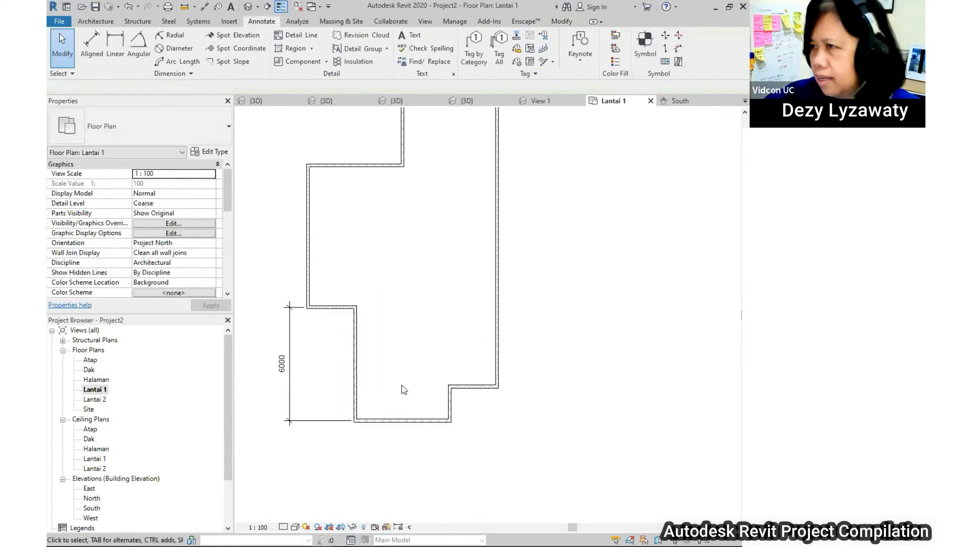
- Delete the 6000 mm aligned dimension beside the bottom block
{"action": "scroll", "coordinate": [349, 373], "scroll_direction": "down", "scroll_amount": 2}
{"action": "scroll", "coordinate": [349, 373], "scroll_direction": "down", "scroll_amount": 1}
{"action": "left_click", "coordinate": [319, 383]}
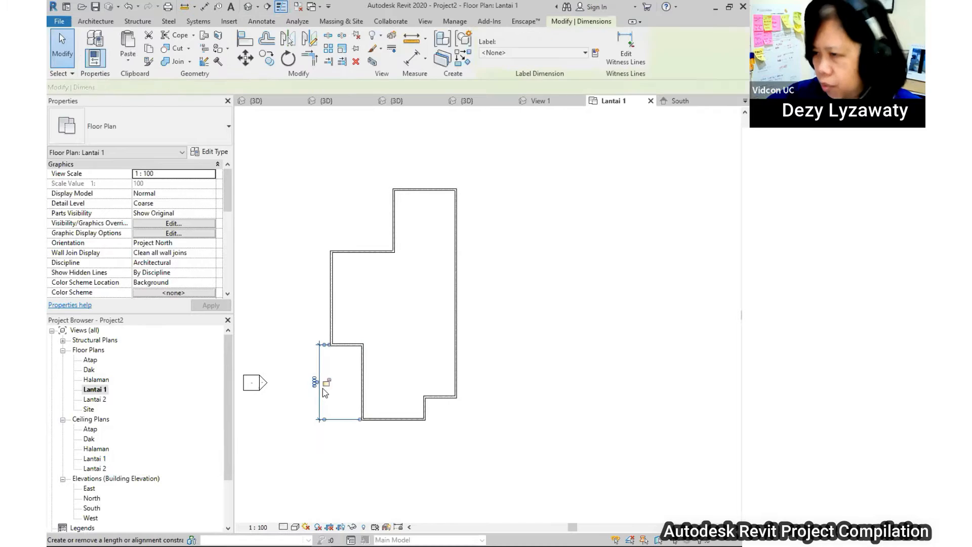
{"action": "key", "text": "Delete"}
{"action": "scroll", "coordinate": [428, 355], "scroll_direction": "up", "scroll_amount": 1}
{"action": "middle_click_drag", "start_coordinate": [428, 355], "coordinate": [434, 326]}
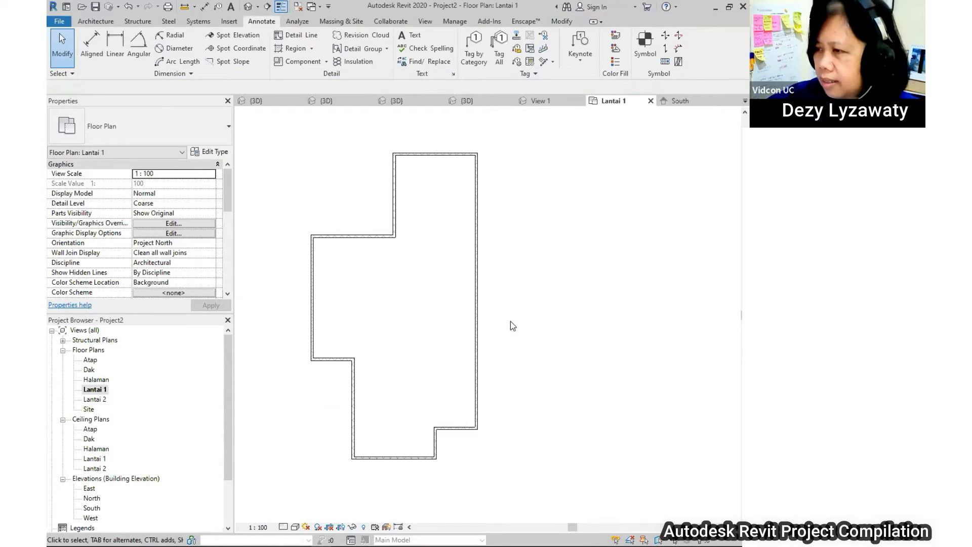
{"action": "scroll", "coordinate": [511, 321], "scroll_direction": "down", "scroll_amount": 1}
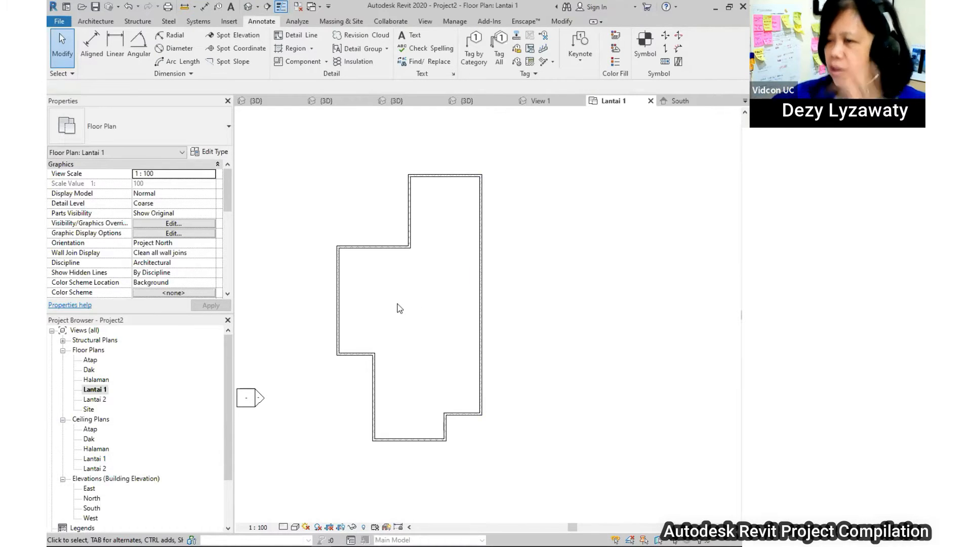
{"action": "left_click", "coordinate": [339, 309]}
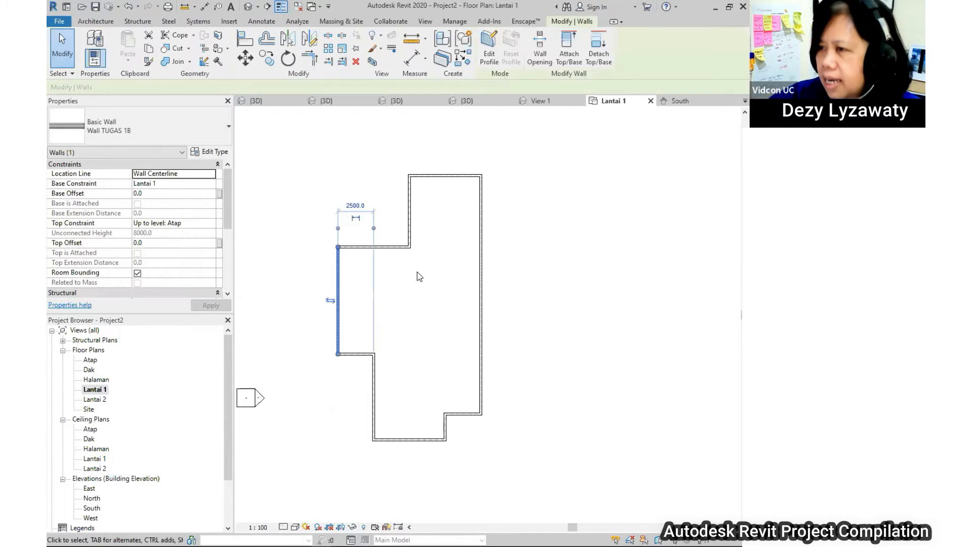
{"action": "left_click", "coordinate": [456, 175]}
{"action": "left_click", "coordinate": [481, 278]}
{"action": "left_click", "coordinate": [410, 223]}
{"action": "left_click", "coordinate": [374, 372]}
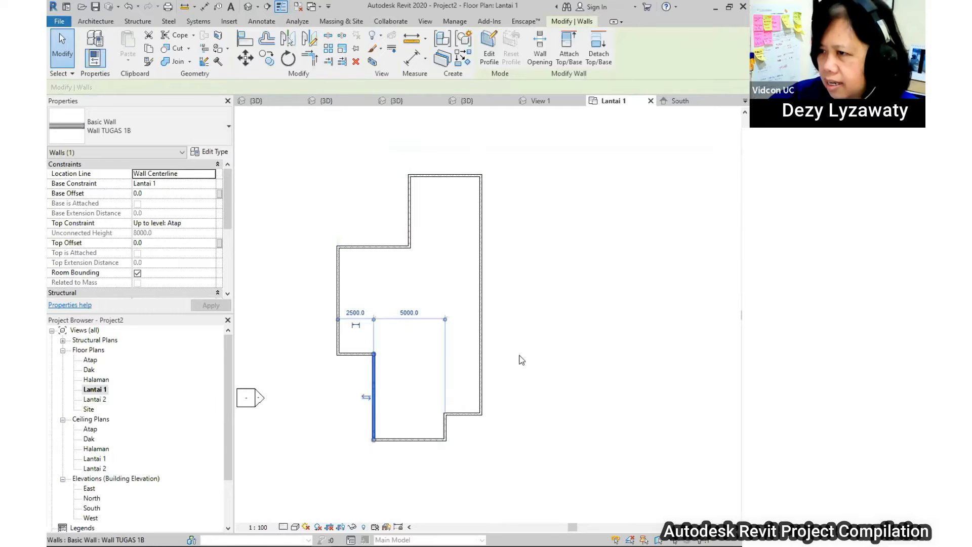
- Extend the upper-left horizontal wall across the plan to the long right wall, closing off the top room
{"action": "left_click", "coordinate": [405, 243]}
{"action": "left_click", "coordinate": [411, 247]}
{"action": "left_click_drag", "start_coordinate": [409, 247], "coordinate": [481, 247]}
{"action": "left_click", "coordinate": [457, 254]}
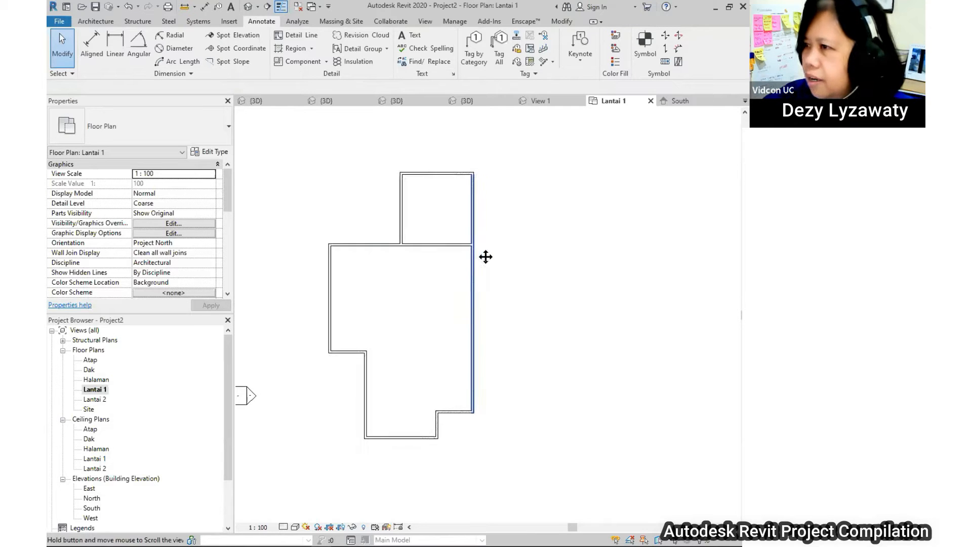
{"action": "middle_click_drag", "start_coordinate": [497, 276], "coordinate": [493, 265]}
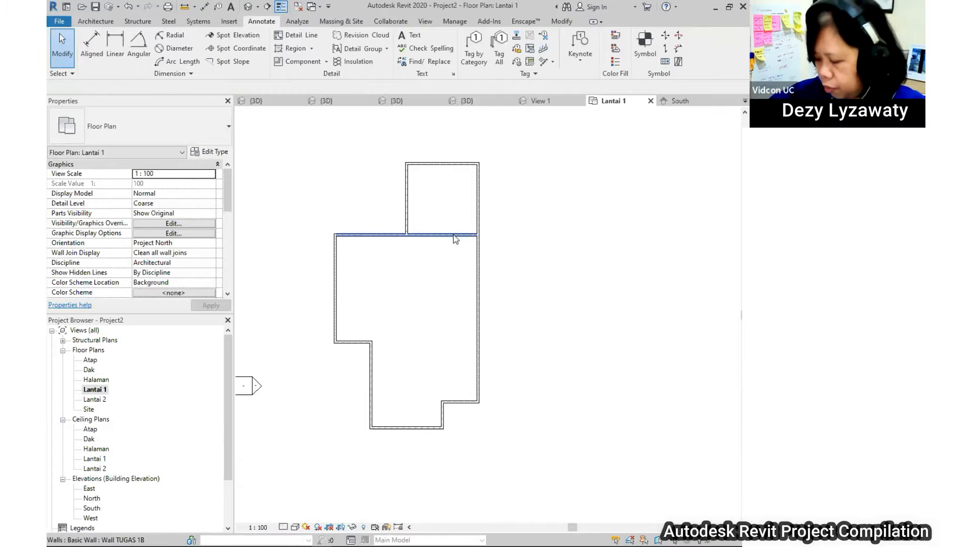
- Open the default 3D view and inspect the small back room's walls, turning the model to show its back-left side
{"action": "left_click", "coordinate": [248, 7]}
{"action": "middle_click_drag", "start_coordinate": [475, 287], "coordinate": [566, 269], "text": "shift"}
{"action": "scroll", "coordinate": [491, 258], "scroll_direction": "up", "scroll_amount": 2}
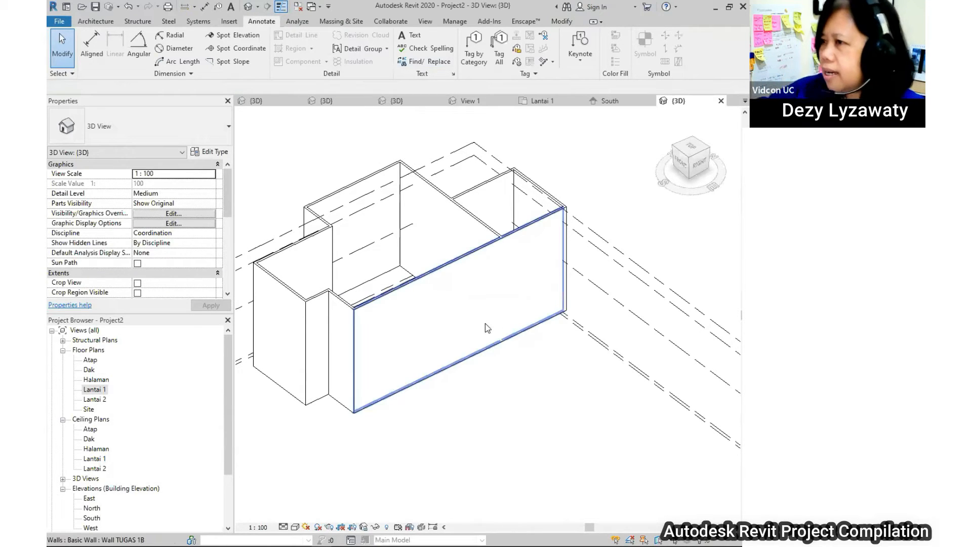
{"action": "left_click", "coordinate": [496, 191]}
{"action": "left_click", "coordinate": [536, 229]}
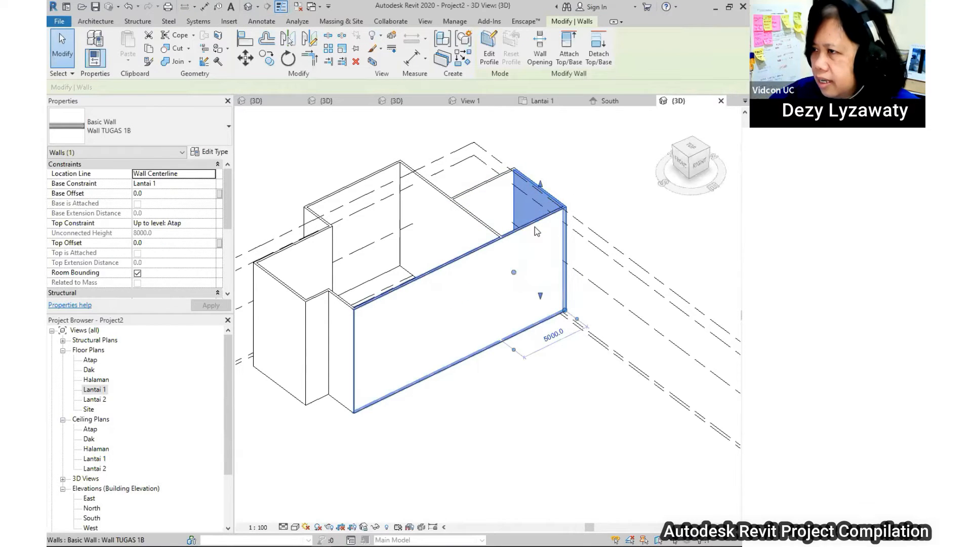
{"action": "left_click", "coordinate": [536, 188]}
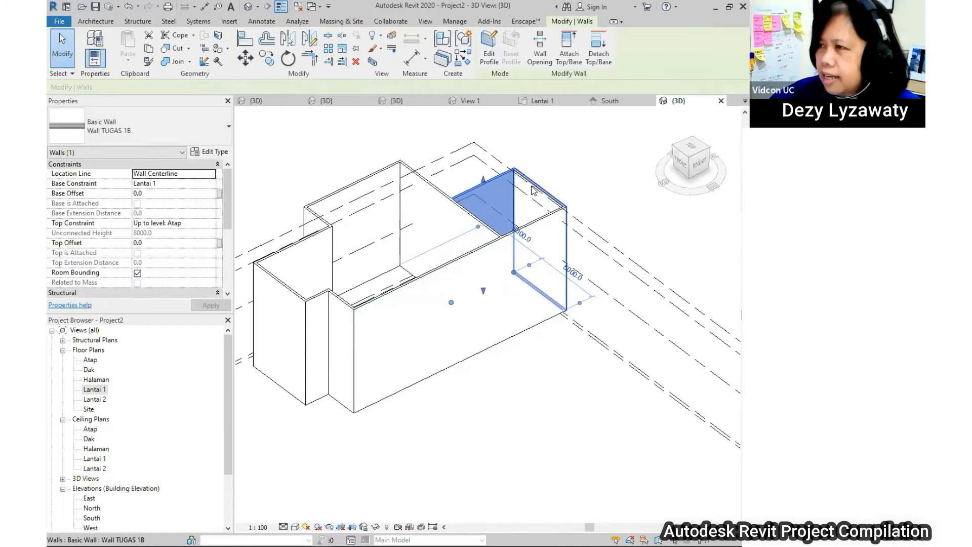
{"action": "scroll", "coordinate": [533, 190], "scroll_direction": "down", "scroll_amount": 2}
{"action": "mouse_move", "coordinate": [532, 191]}
{"action": "middle_mouse_down", "text": "shift"}
{"action": "mouse_move", "coordinate": [365, 280]}
{"action": "mouse_move", "coordinate": [388, 265]}
{"action": "mouse_move", "coordinate": [405, 314]}
{"action": "mouse_move", "coordinate": [441, 355]}
{"action": "mouse_move", "coordinate": [410, 357]}
{"action": "middle_mouse_up", "text": "shift"}
{"action": "key", "text": "Escape"}
{"action": "scroll", "coordinate": [507, 398], "scroll_direction": "up", "scroll_amount": 2}
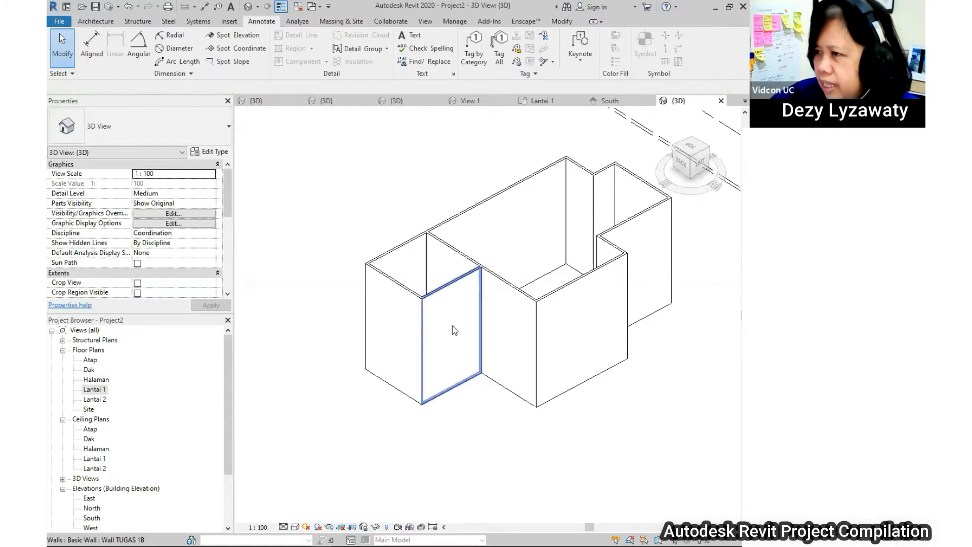
- Set the top constraint of the small back room's two outer walls on the back and left sides to Lantai 2
{"action": "left_click", "coordinate": [445, 303]}
{"action": "left_click", "coordinate": [402, 294], "text": "ctrl"}
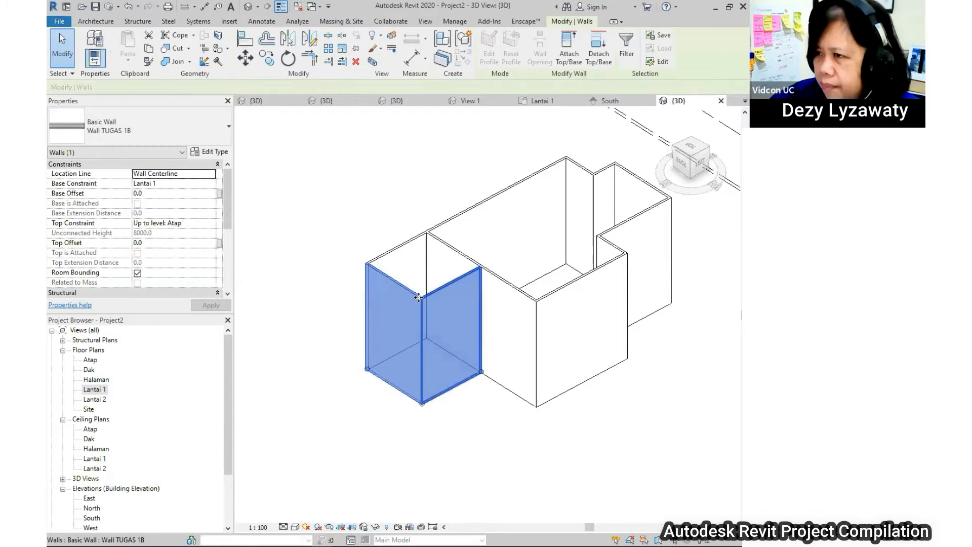
{"action": "left_click", "coordinate": [210, 226]}
{"action": "left_click", "coordinate": [211, 224]}
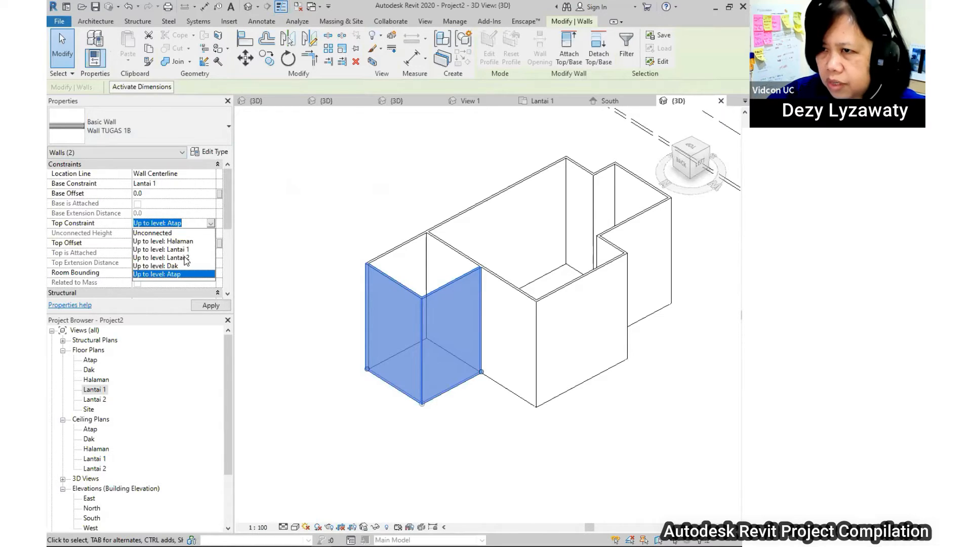
{"action": "left_click", "coordinate": [186, 258]}
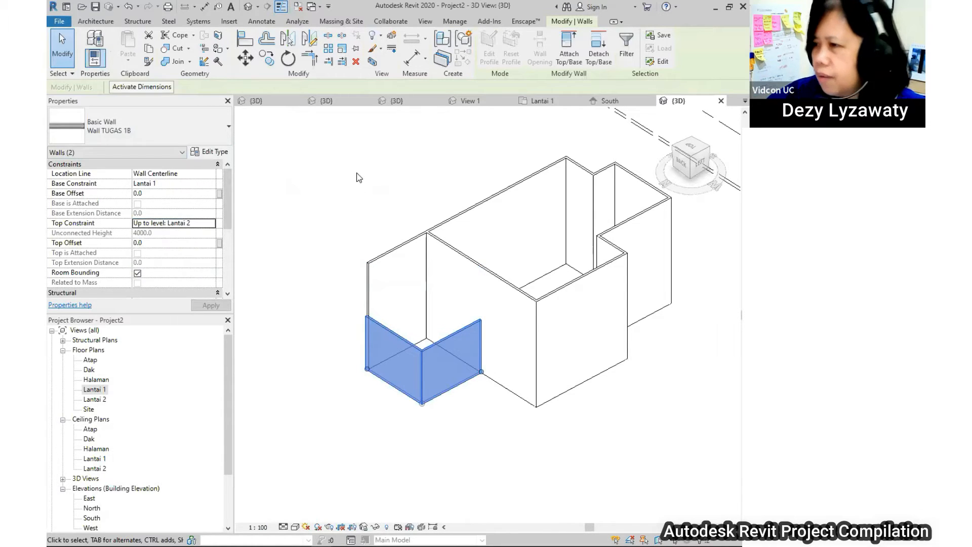
{"action": "left_click", "coordinate": [377, 178]}
- Examine the long side wall where the small back room's dividing wall meets it
{"action": "scroll", "coordinate": [427, 216], "scroll_direction": "up", "scroll_amount": 3}
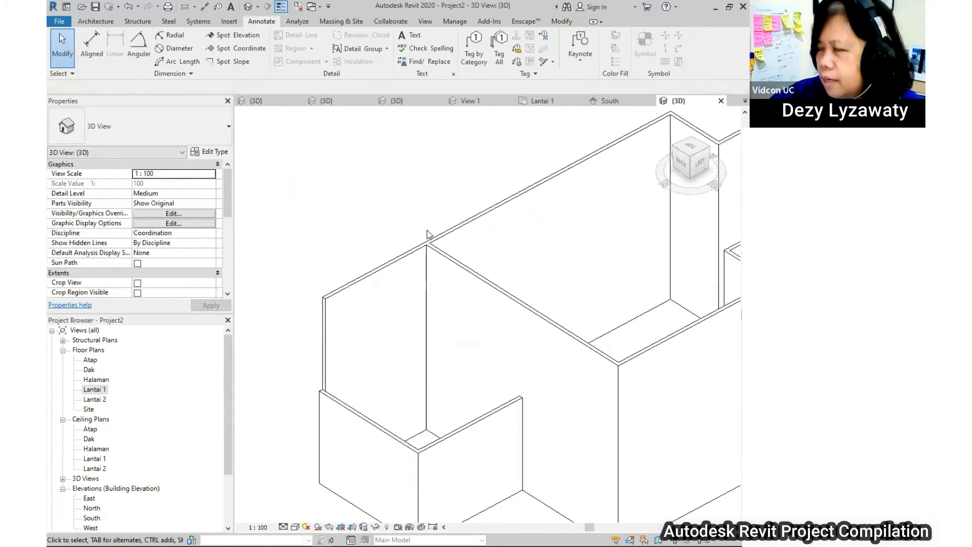
{"action": "left_click", "coordinate": [413, 253]}
{"action": "key", "text": "Escape"}
{"action": "scroll", "coordinate": [426, 217], "scroll_direction": "down", "scroll_amount": 3}
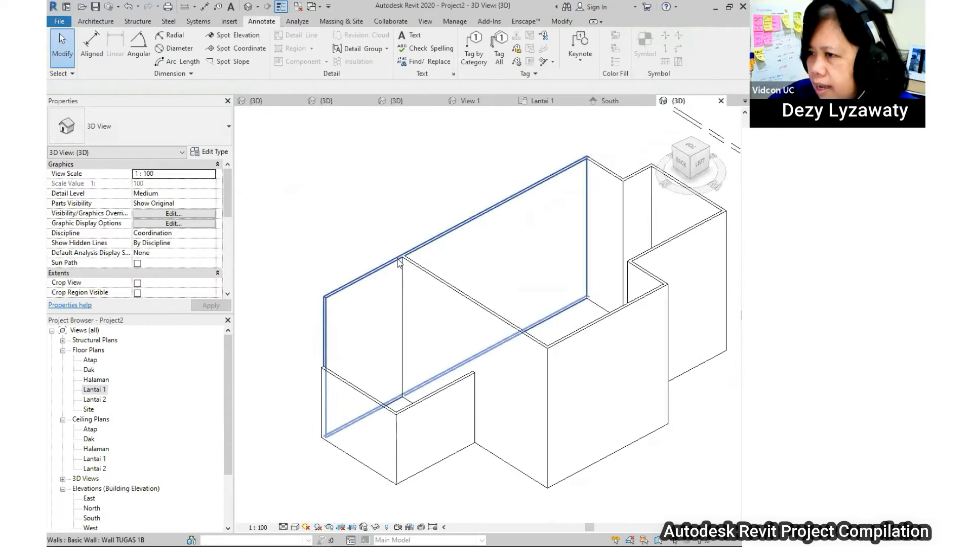
- Split the long side wall at the point where the small back room's dividing wall meets it
{"action": "left_click", "coordinate": [392, 264]}
{"action": "scroll", "coordinate": [334, 286], "scroll_direction": "down", "scroll_amount": 1}
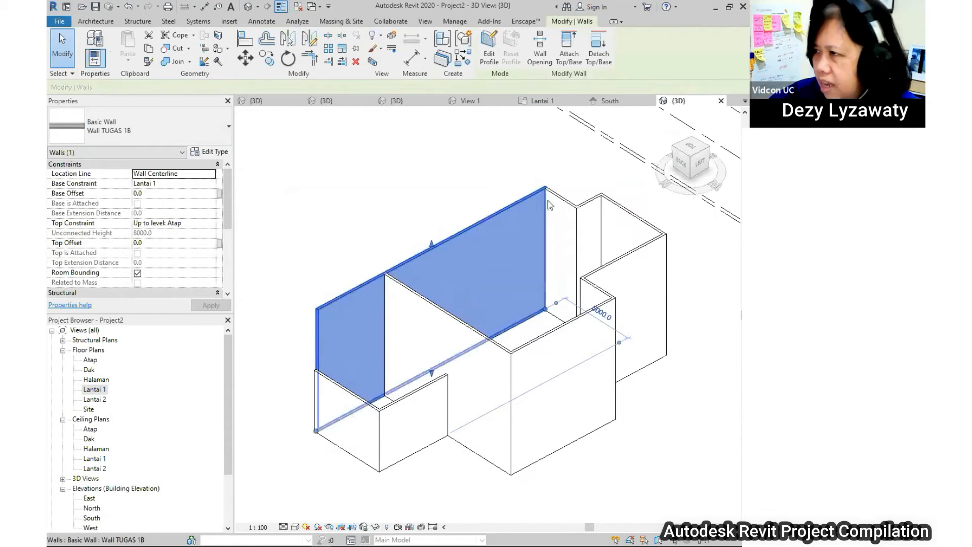
{"action": "key", "text": "Escape"}
{"action": "scroll", "coordinate": [367, 272], "scroll_direction": "down", "scroll_amount": 1, "text": "ctrl"}
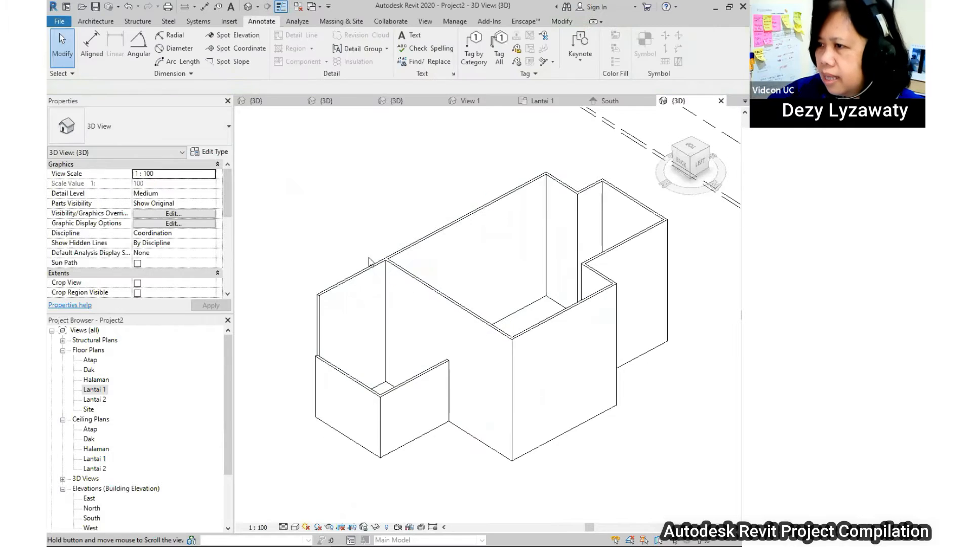
{"action": "left_click", "coordinate": [367, 272]}
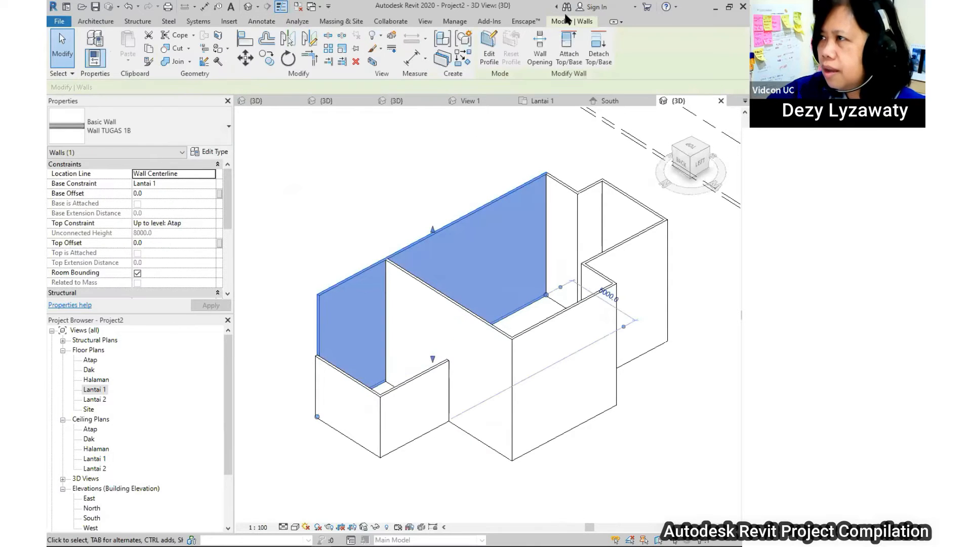
{"action": "left_click", "coordinate": [330, 37]}
{"action": "scroll", "coordinate": [387, 228], "scroll_direction": "up", "scroll_amount": 5}
{"action": "left_click", "coordinate": [394, 260]}
{"action": "scroll", "coordinate": [408, 203], "scroll_direction": "down", "scroll_amount": 2}
{"action": "key", "text": "Escape"}
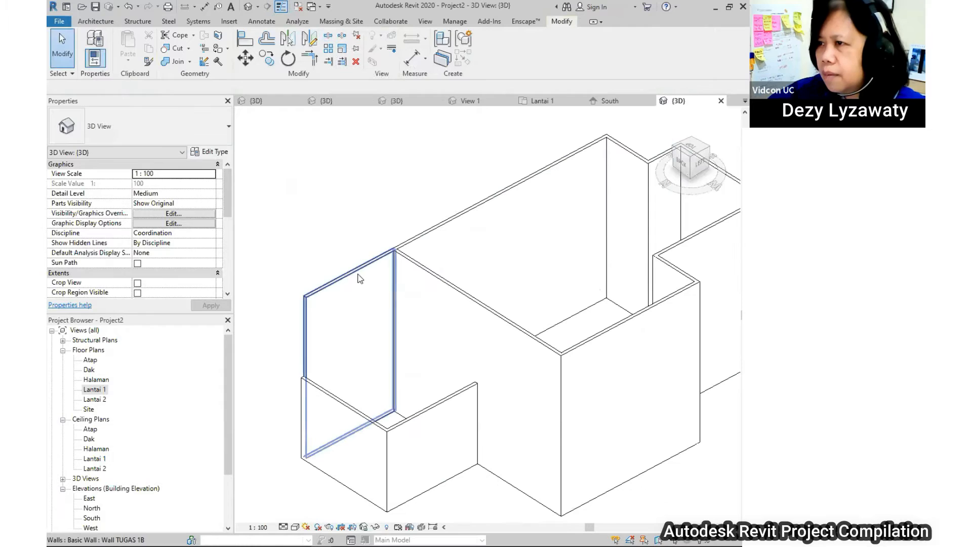
- Set the top constraint of the split-off side wall segment along the small back room to Lantai 2
{"action": "left_click", "coordinate": [357, 272]}
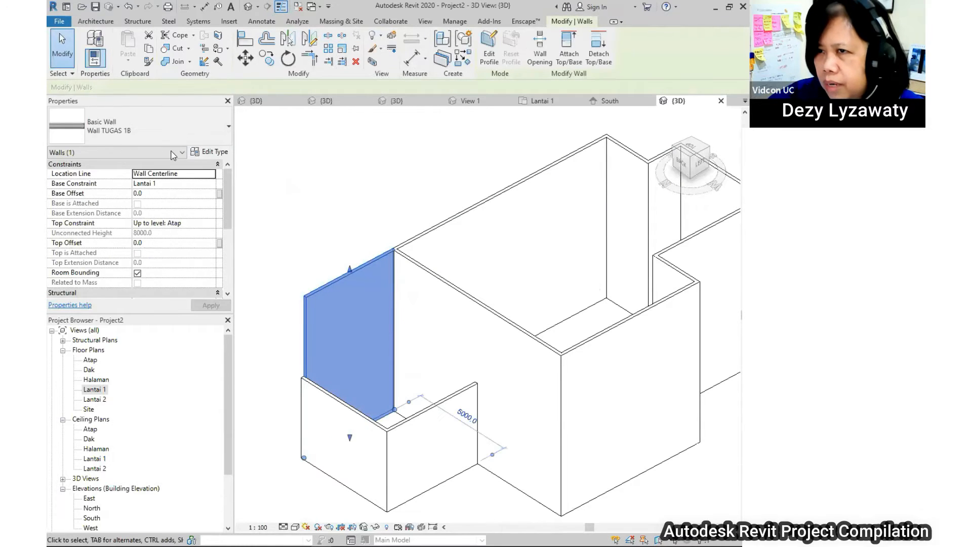
{"action": "left_click", "coordinate": [213, 223]}
{"action": "left_click", "coordinate": [213, 223]}
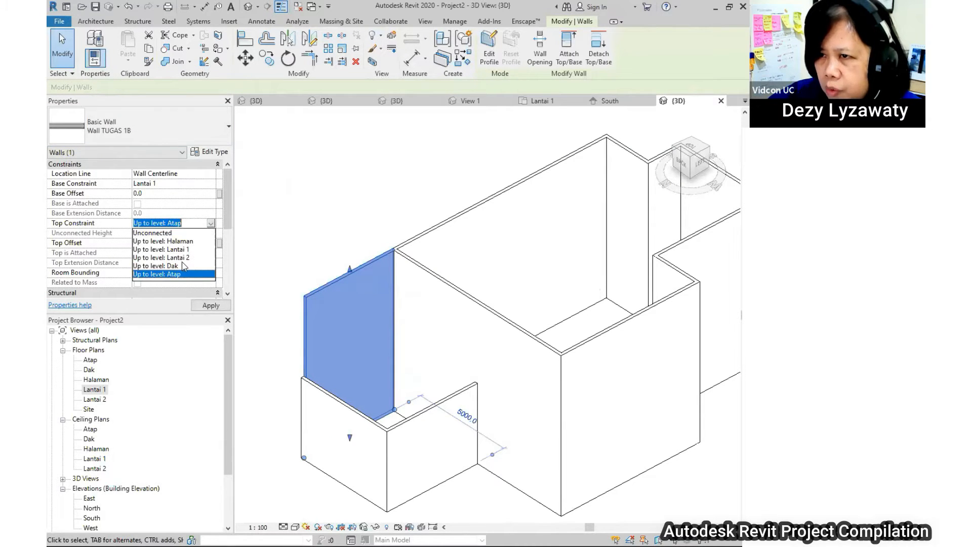
{"action": "left_click", "coordinate": [182, 258]}
{"action": "left_click", "coordinate": [338, 205]}
- Set the top constraint of the main block's left outer wall, beside the small back room, to Lantai 2
{"action": "scroll", "coordinate": [336, 200], "scroll_direction": "down", "scroll_amount": 3}
{"action": "middle_click_drag", "start_coordinate": [334, 191], "coordinate": [346, 287], "text": "shift"}
{"action": "scroll", "coordinate": [503, 325], "scroll_direction": "up", "scroll_amount": 1}
{"action": "middle_click_drag", "start_coordinate": [500, 326], "coordinate": [444, 307]}
{"action": "scroll", "coordinate": [466, 308], "scroll_direction": "down", "scroll_amount": 1}
{"action": "scroll", "coordinate": [469, 324], "scroll_direction": "up", "scroll_amount": 2}
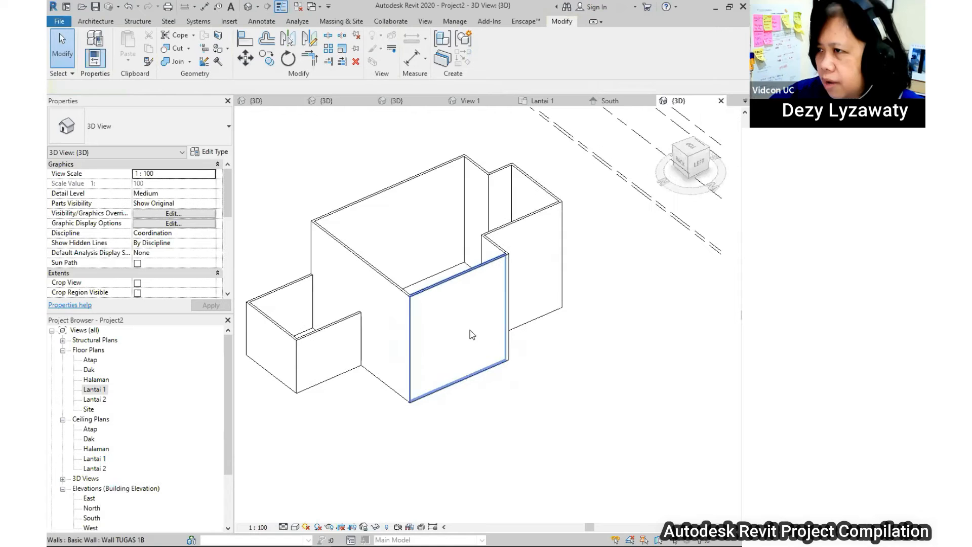
{"action": "left_click", "coordinate": [458, 292]}
{"action": "middle_click_drag", "start_coordinate": [458, 292], "coordinate": [509, 275]}
{"action": "left_click", "coordinate": [212, 223]}
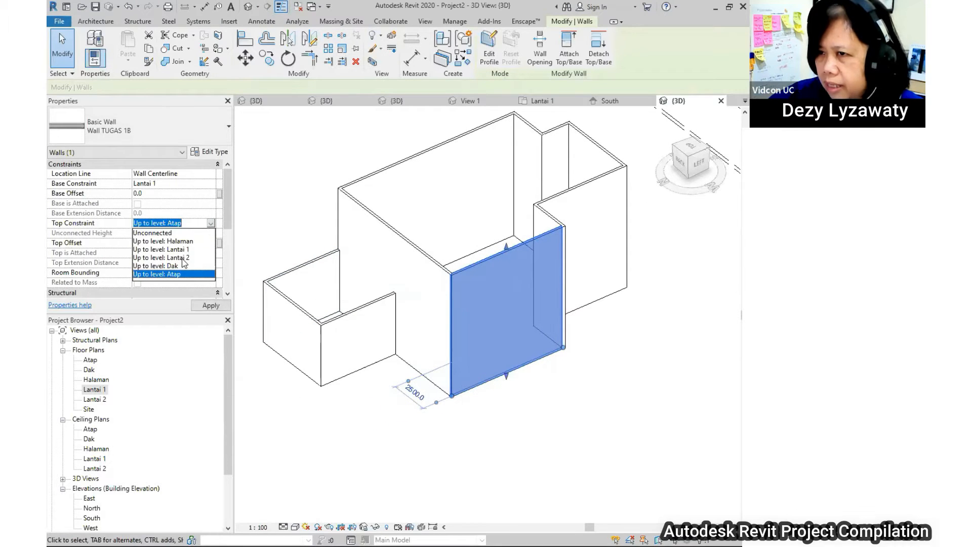
{"action": "left_click", "coordinate": [183, 259]}
{"action": "left_click", "coordinate": [608, 418]}
{"action": "middle_click_drag", "start_coordinate": [603, 384], "coordinate": [597, 344]}
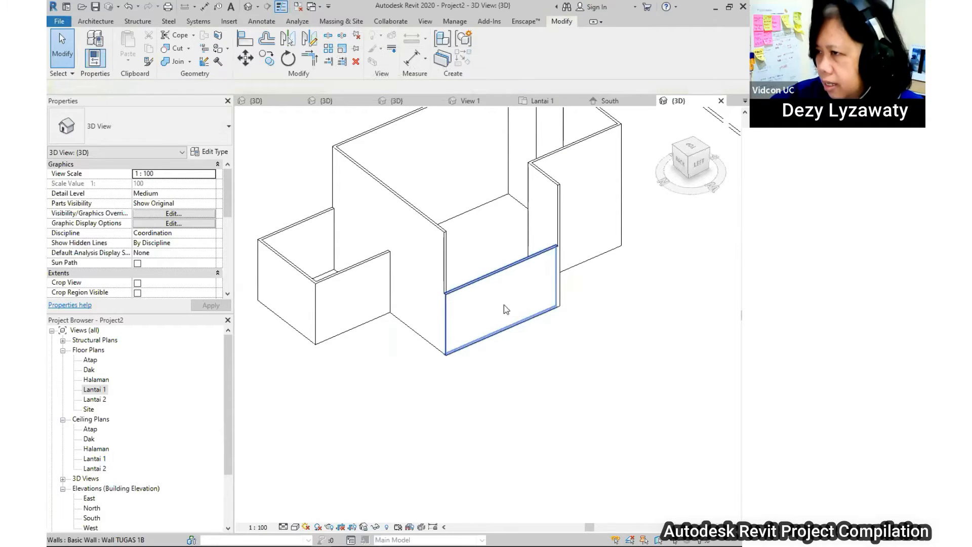
- Open the Lantai 2 floor plan and start an architectural wall with its height reaching up to Atap
{"action": "scroll", "coordinate": [501, 297], "scroll_direction": "down", "scroll_amount": 1}
{"action": "middle_click_drag", "start_coordinate": [539, 291], "coordinate": [514, 337]}
{"action": "double_click", "coordinate": [95, 400]}
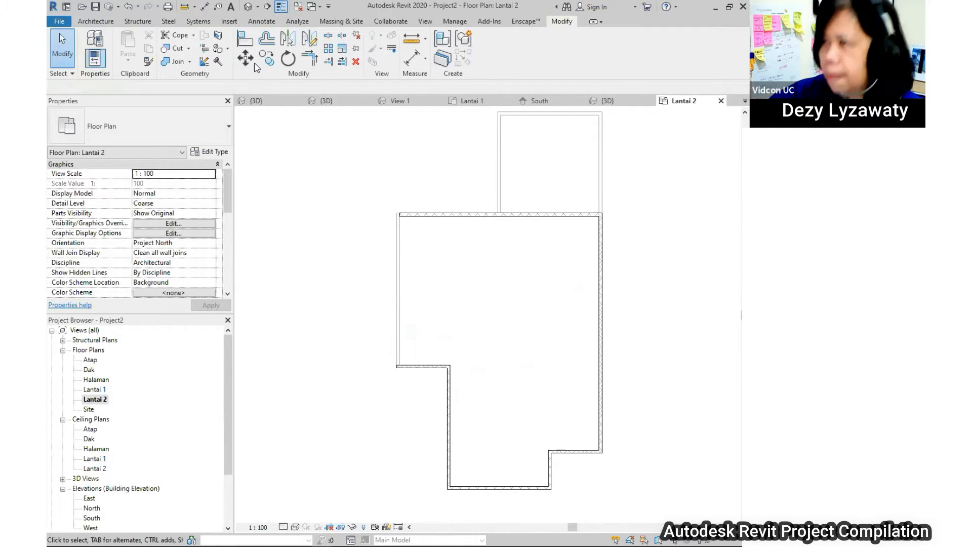
{"action": "left_click", "coordinate": [87, 23]}
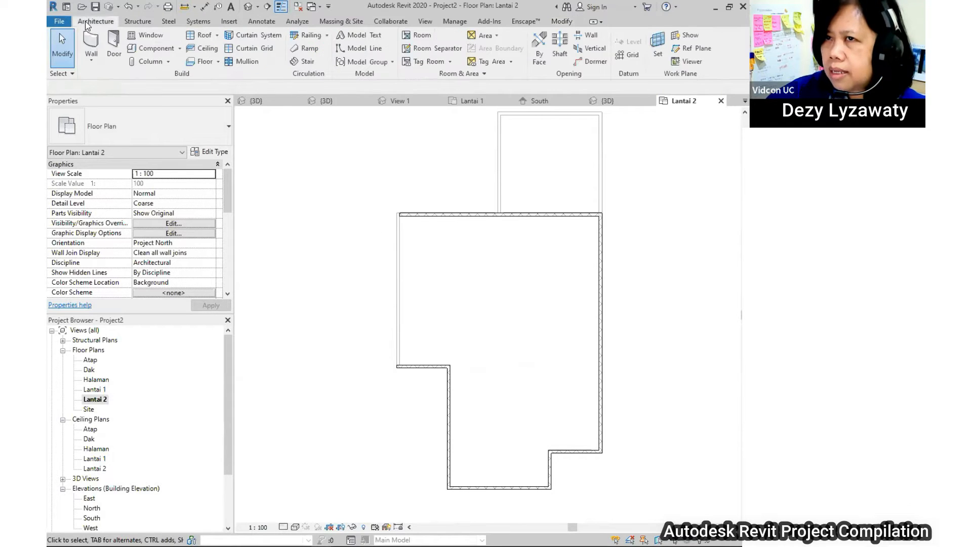
{"action": "left_click", "coordinate": [91, 62]}
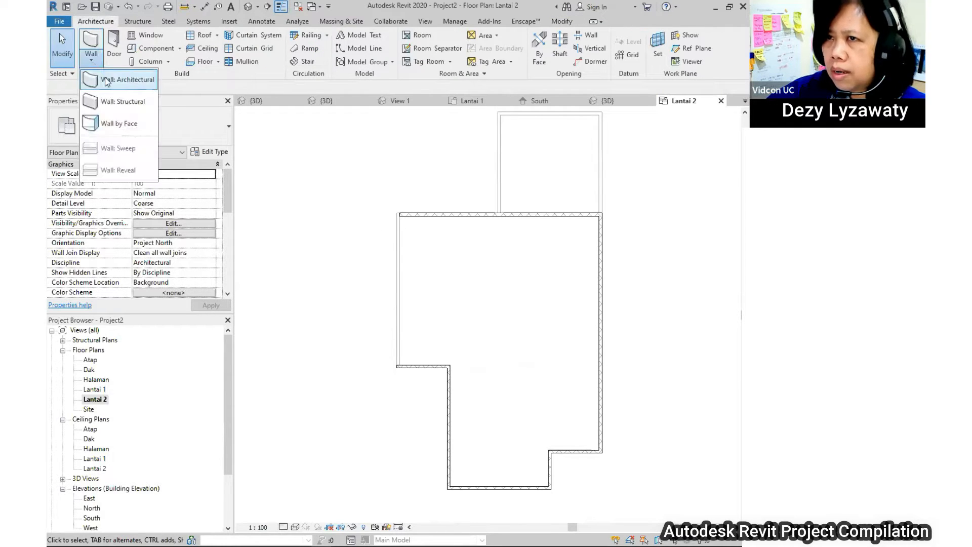
{"action": "left_click", "coordinate": [110, 82]}
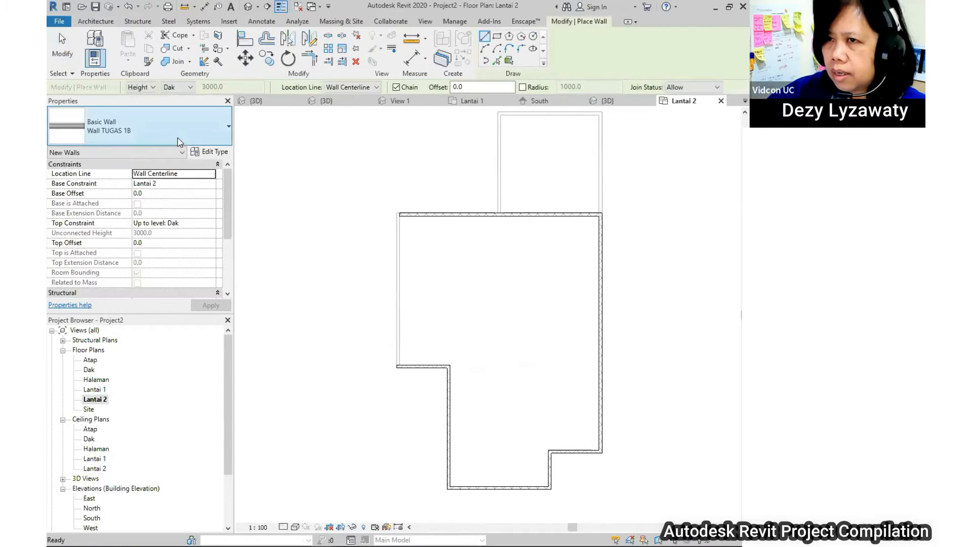
{"action": "left_click", "coordinate": [187, 89]}
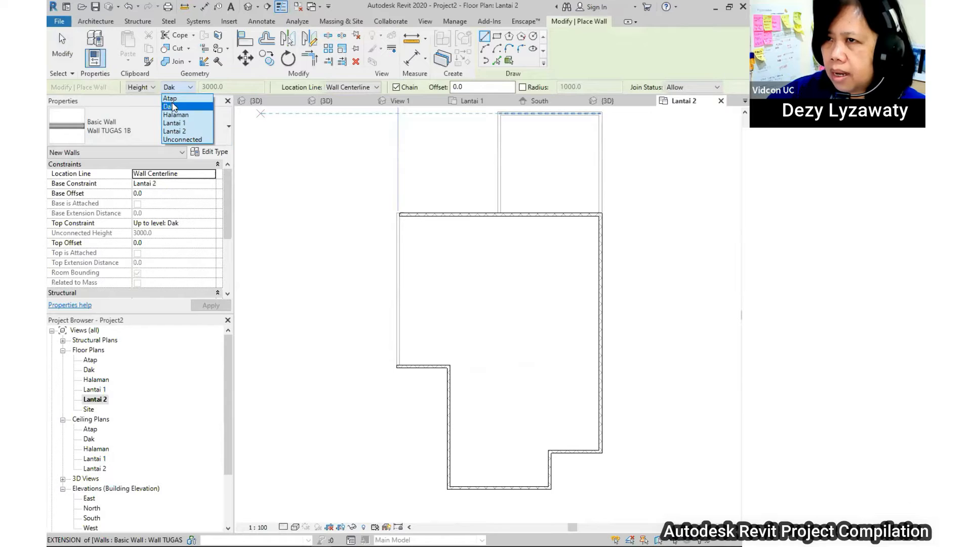
{"action": "left_click", "coordinate": [169, 98]}
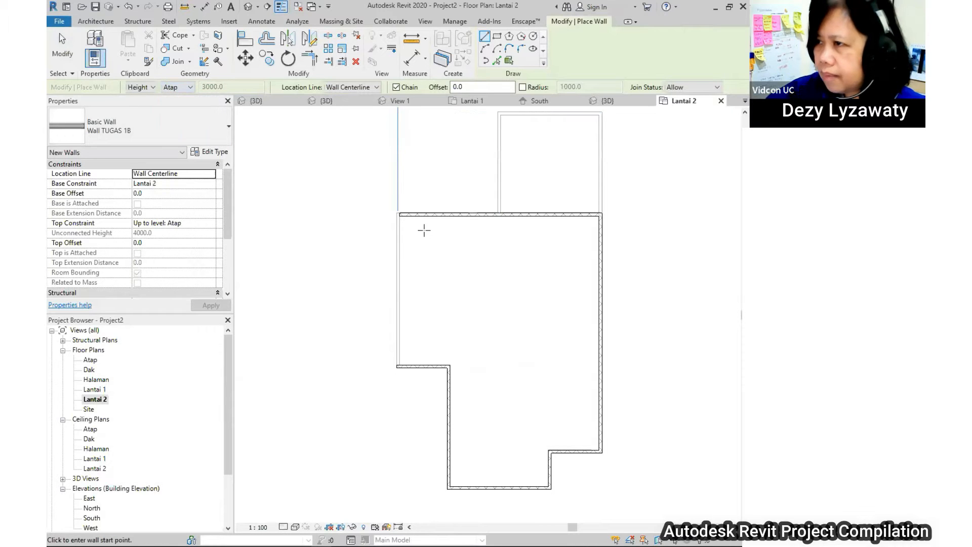
- Draw chained walls from the upper wall's left end about 2700 mm outward, 7500 mm down, and back to the lower-left wall's end
{"action": "scroll", "coordinate": [425, 231], "scroll_direction": "up", "scroll_amount": 3}
{"action": "scroll", "coordinate": [387, 208], "scroll_direction": "down", "scroll_amount": 3}
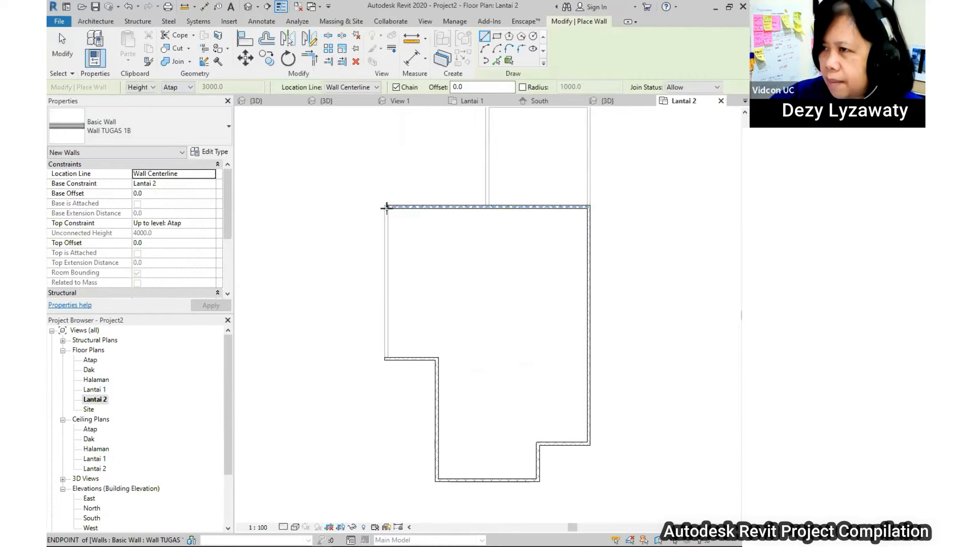
{"action": "left_click", "coordinate": [387, 208]}
{"action": "left_click", "coordinate": [332, 206]}
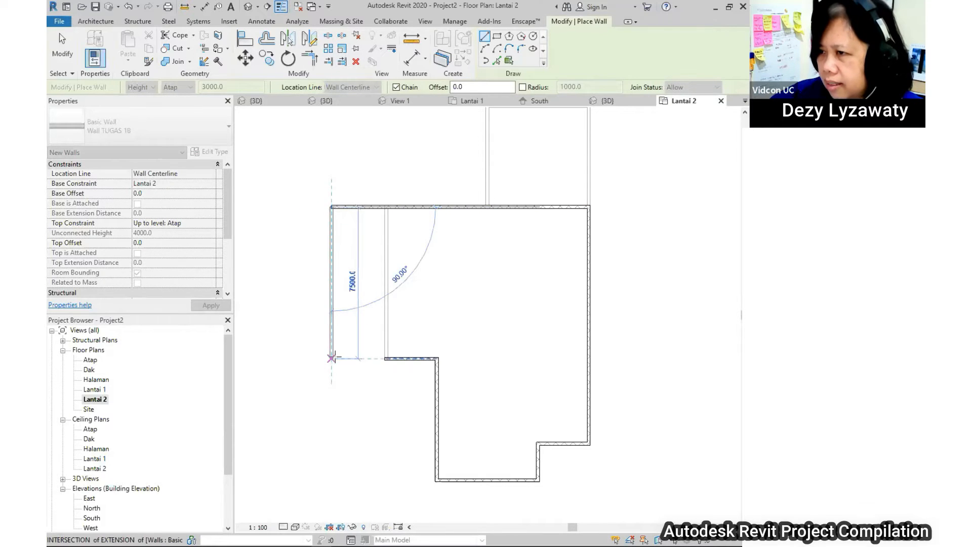
{"action": "left_click", "coordinate": [362, 359]}
{"action": "left_click", "coordinate": [385, 358]}
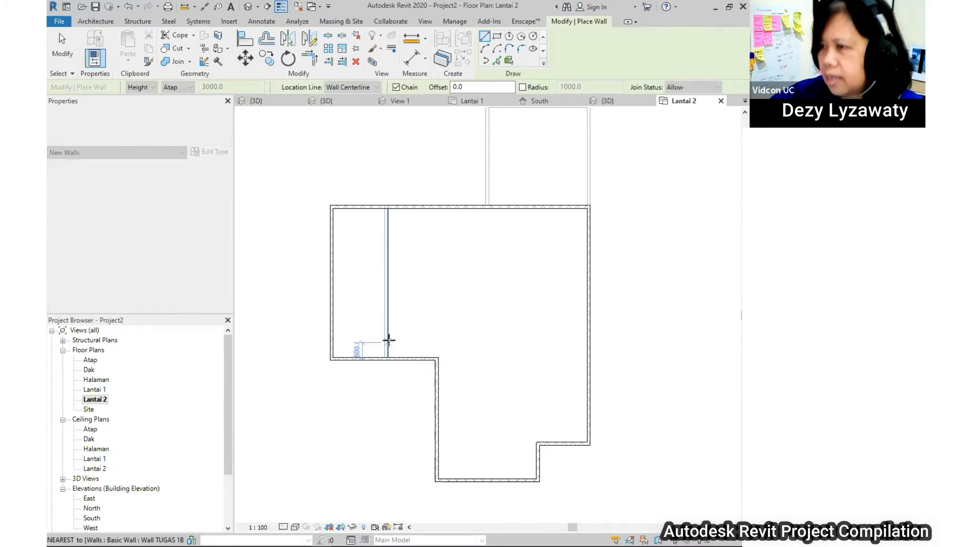
{"action": "key", "text": "Escape"}
{"action": "key", "text": "Escape"}
- Set the distance between the new left wall and the Lantai 1 wall beside it to 2000 mm
{"action": "left_click", "coordinate": [338, 318]}
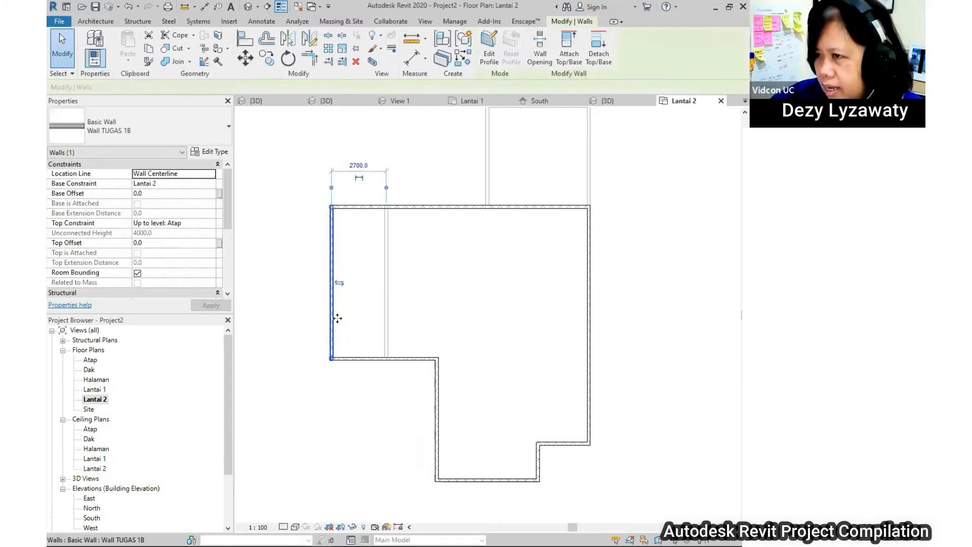
{"action": "left_click", "coordinate": [366, 164]}
{"action": "type", "text": "2000"}
{"action": "key", "text": "Return"}
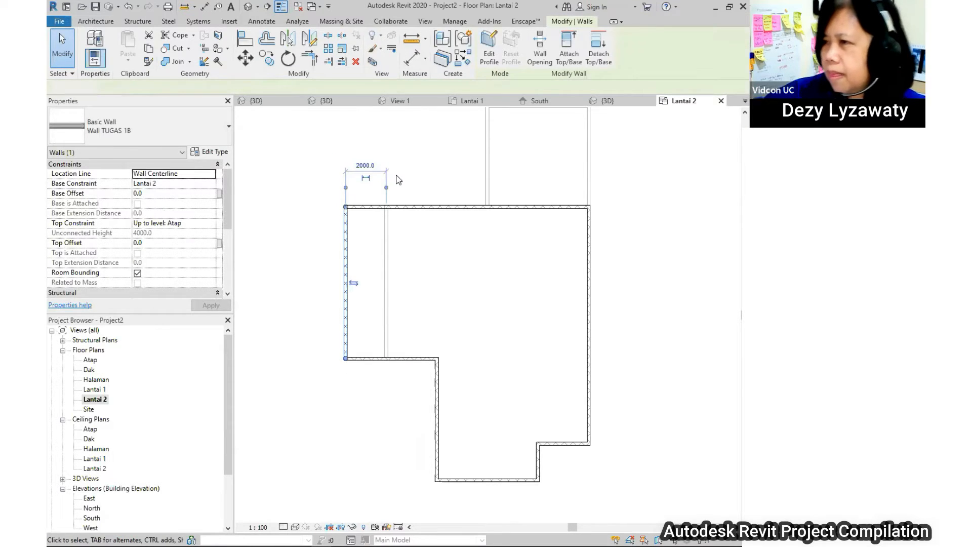
{"action": "left_click", "coordinate": [397, 178]}
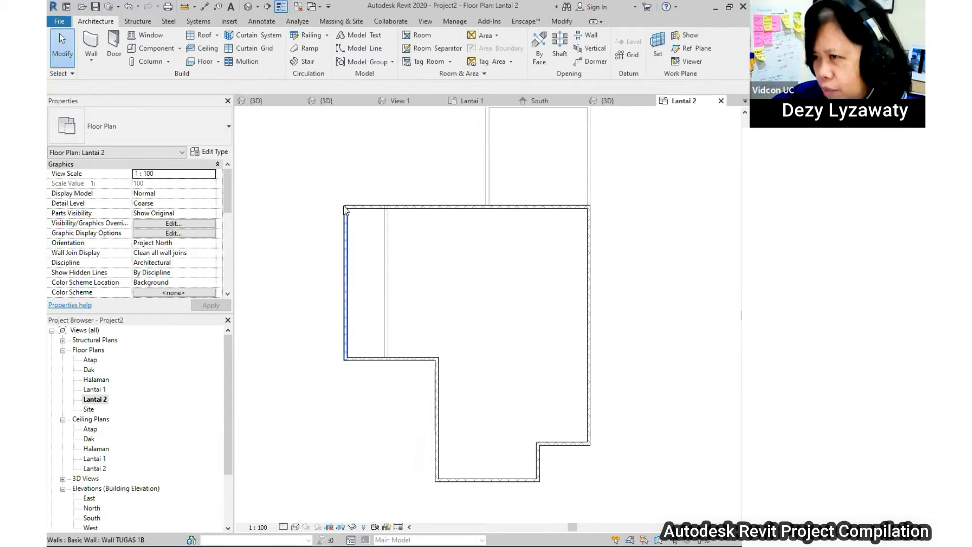
- Open the default 3D view and examine the overhanging Lantai 2 walls, turning the model round to its front-right side
{"action": "scroll", "coordinate": [402, 299], "scroll_direction": "down", "scroll_amount": 2}
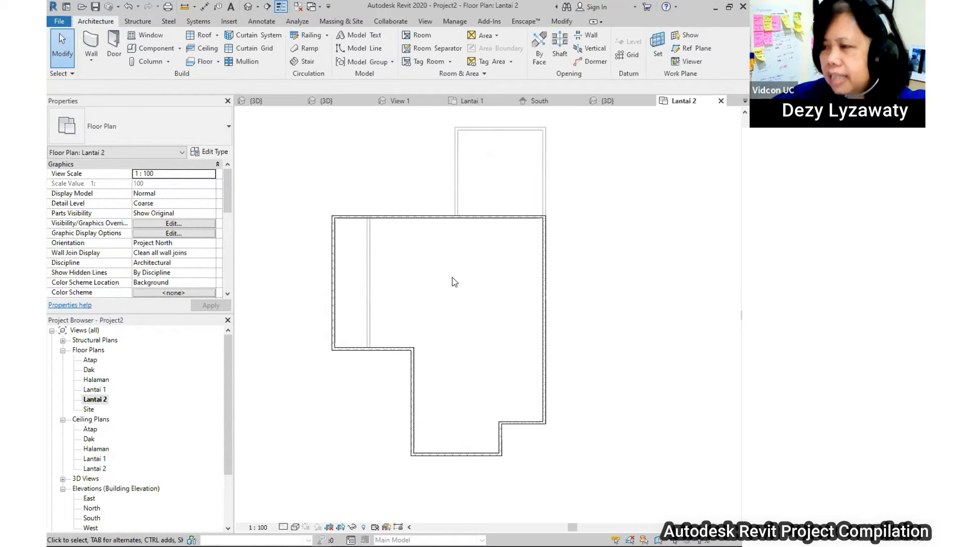
{"action": "left_click", "coordinate": [245, 9]}
{"action": "middle_click_drag", "start_coordinate": [384, 343], "coordinate": [532, 434], "text": "shift"}
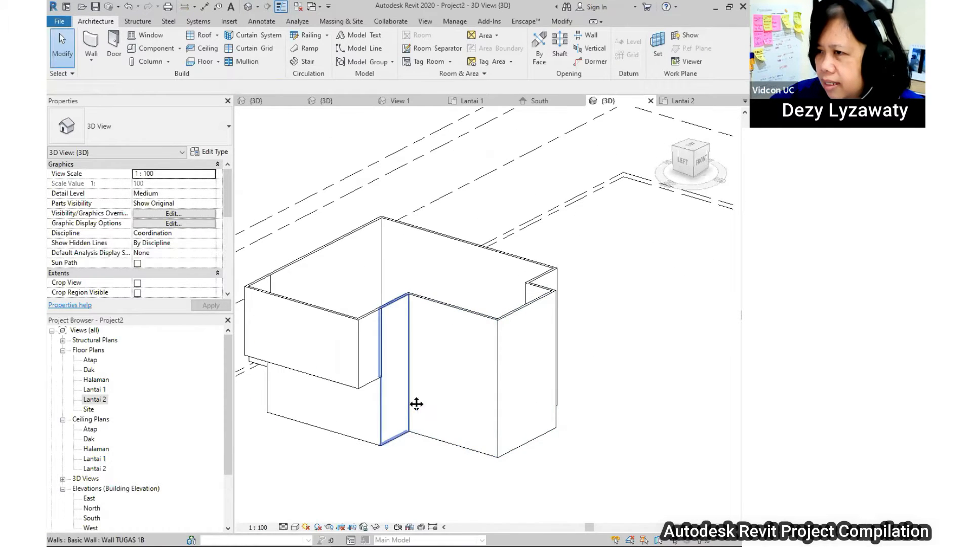
{"action": "scroll", "coordinate": [412, 374], "scroll_direction": "up", "scroll_amount": 2}
{"action": "middle_click_drag", "start_coordinate": [412, 373], "coordinate": [396, 378]}
{"action": "scroll", "coordinate": [415, 332], "scroll_direction": "down", "scroll_amount": 1}
{"action": "middle_click_drag", "start_coordinate": [416, 332], "coordinate": [574, 246], "text": "shift"}
{"action": "middle_click_drag", "start_coordinate": [512, 314], "coordinate": [375, 271], "text": "shift"}
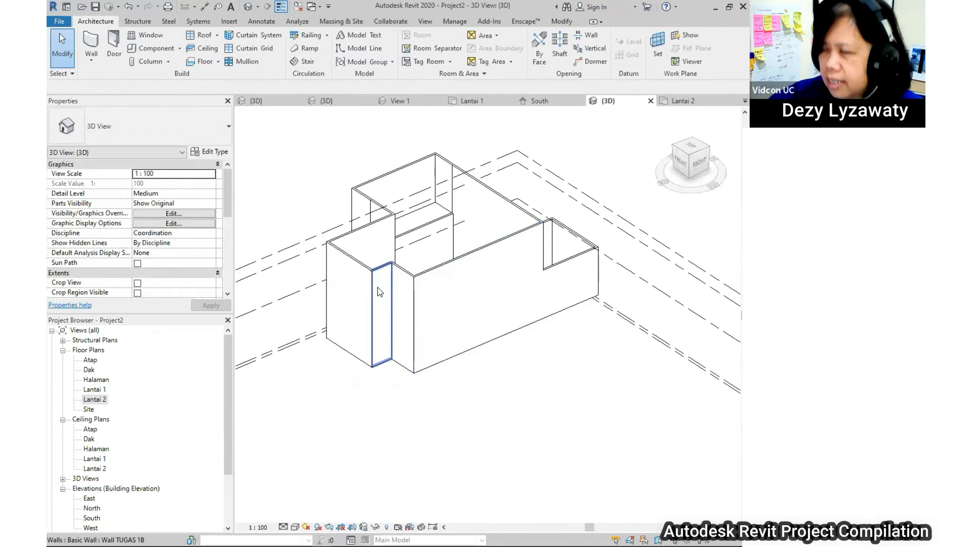
- Examine the short front wall and the long right side wall where they meet at the front-right corner
{"action": "scroll", "coordinate": [411, 274], "scroll_direction": "up", "scroll_amount": 2}
{"action": "left_click", "coordinate": [411, 273]}
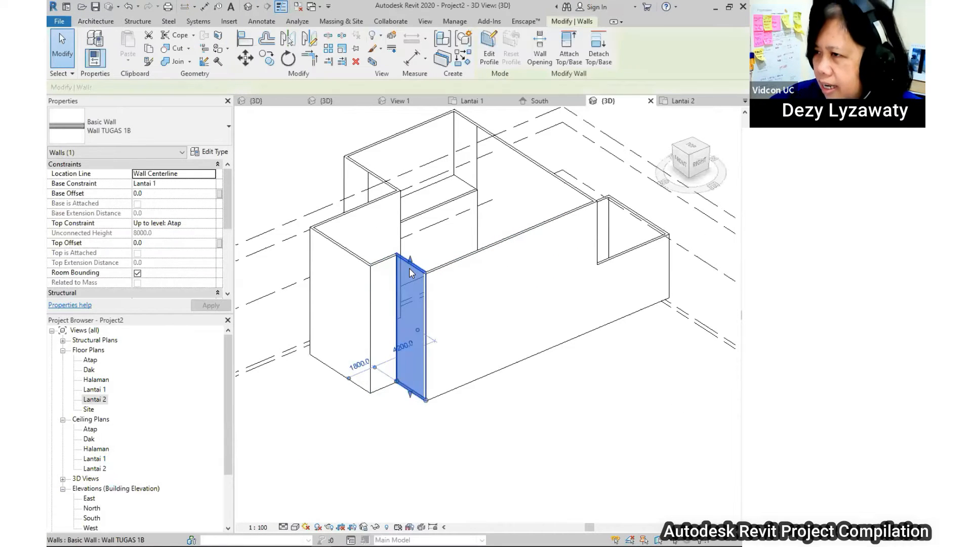
{"action": "left_click", "coordinate": [455, 265]}
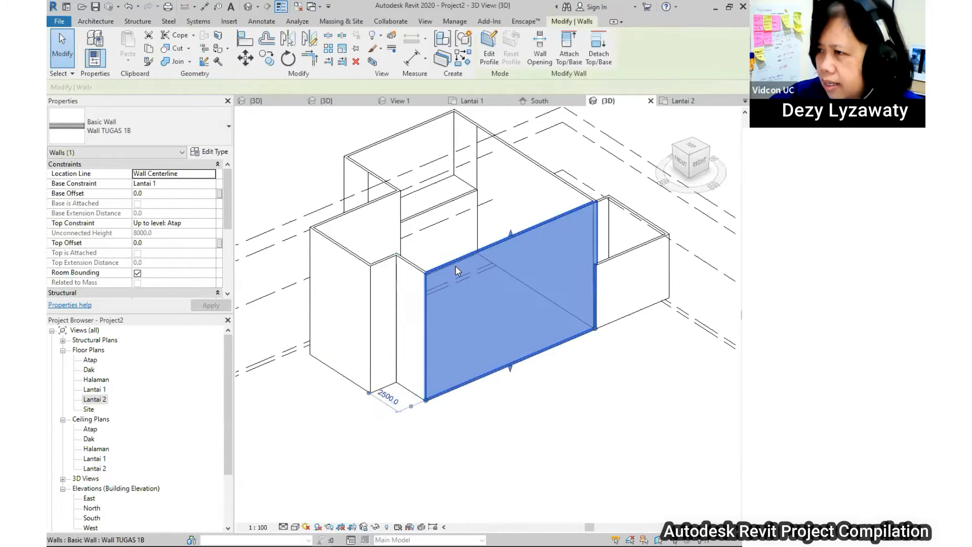
{"action": "left_click", "coordinate": [415, 278]}
{"action": "left_click", "coordinate": [449, 264]}
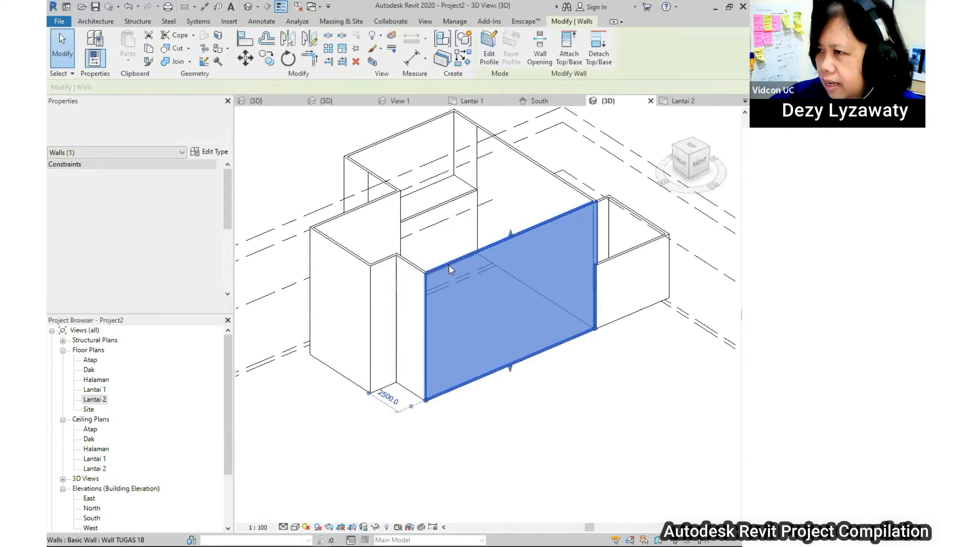
{"action": "left_click", "coordinate": [529, 399]}
{"action": "middle_click_drag", "start_coordinate": [453, 348], "coordinate": [459, 375]}
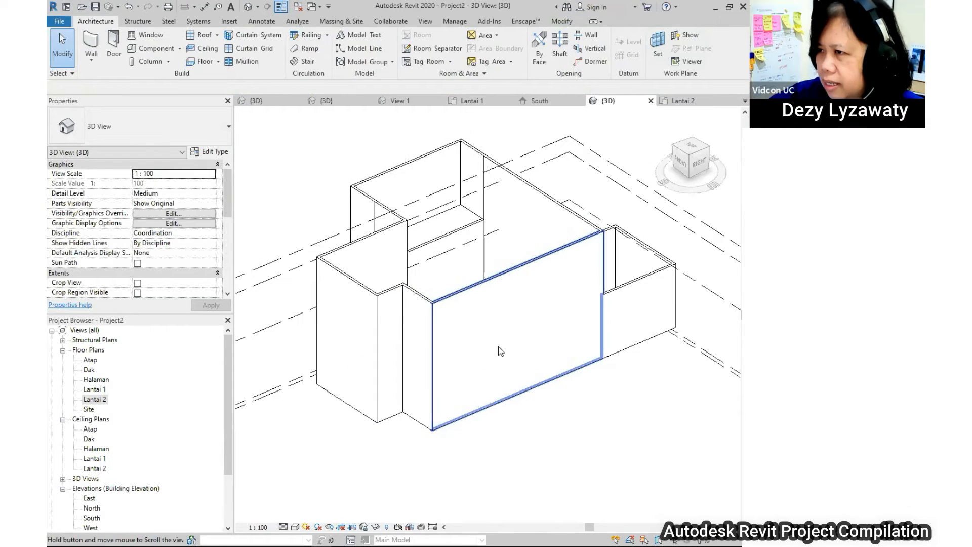
- On the Dak floor plan, draw chained Wall TUGAS 1B walls 4200 mm up from the lower-right notch's inner corner and across to the right wall
{"action": "double_click", "coordinate": [90, 374]}
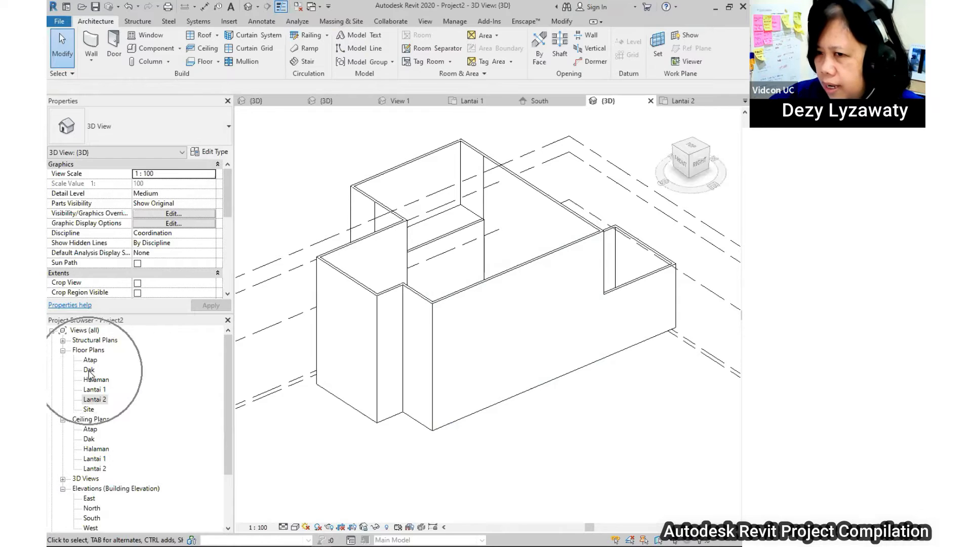
{"action": "scroll", "coordinate": [386, 323], "scroll_direction": "up", "scroll_amount": 3}
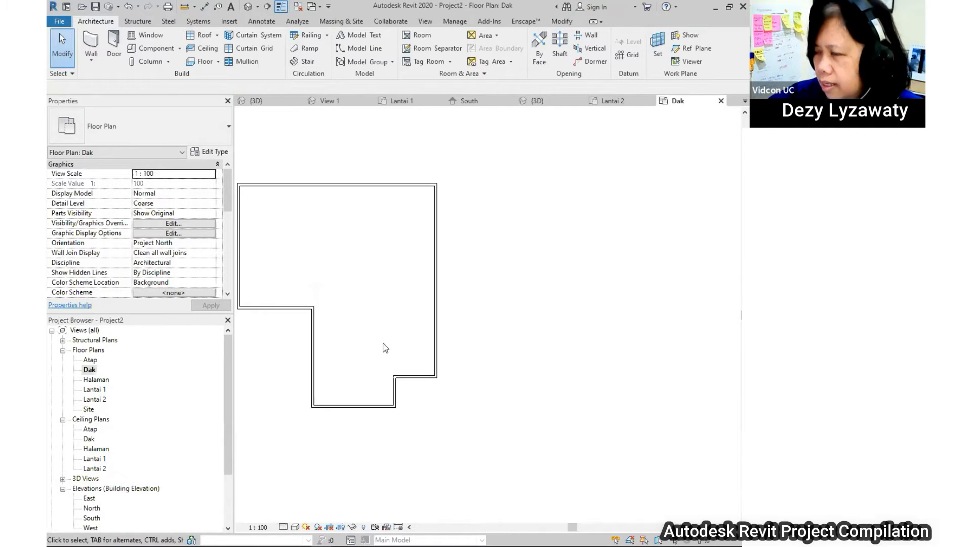
{"action": "left_click", "coordinate": [91, 59]}
{"action": "left_click", "coordinate": [116, 76]}
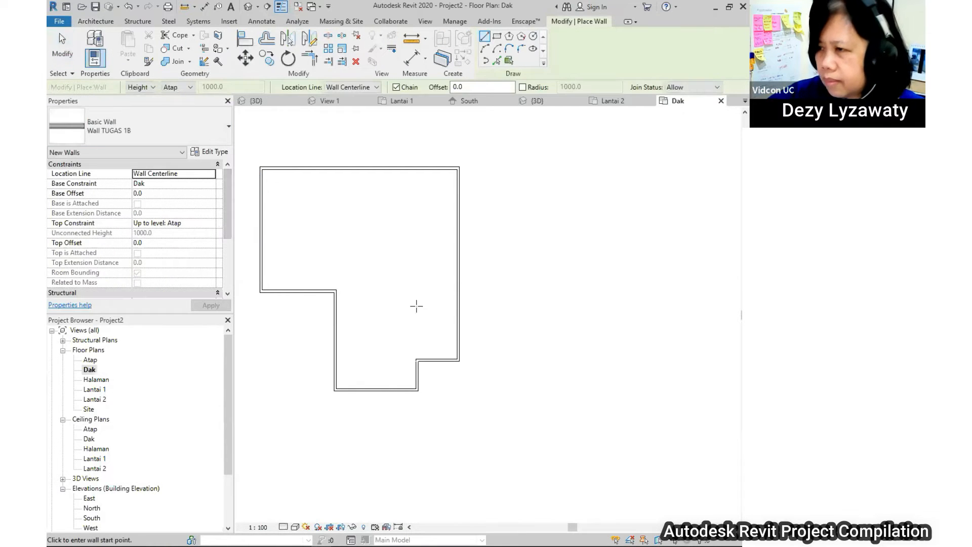
{"action": "key", "text": "ctrl"}
{"action": "key", "text": "ctrl"}
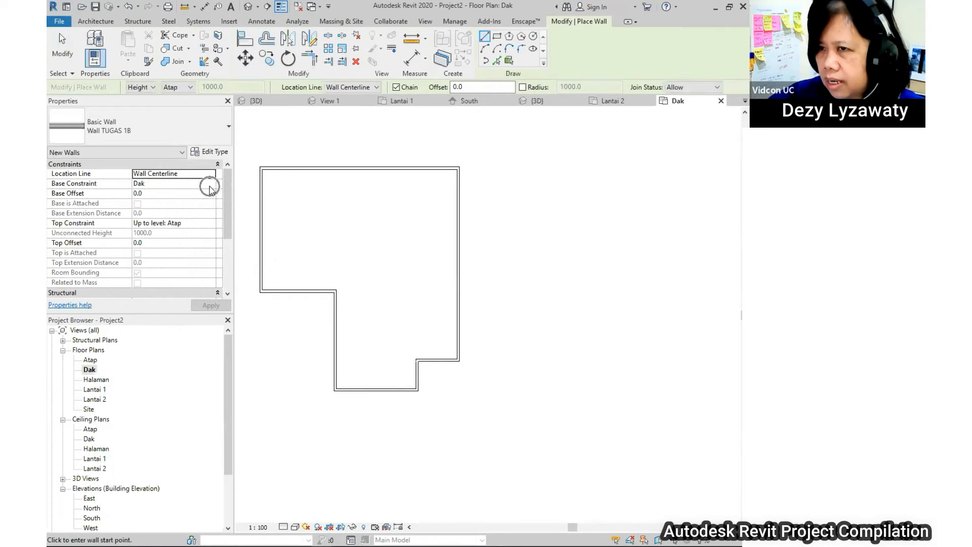
{"action": "key", "text": "ctrl"}
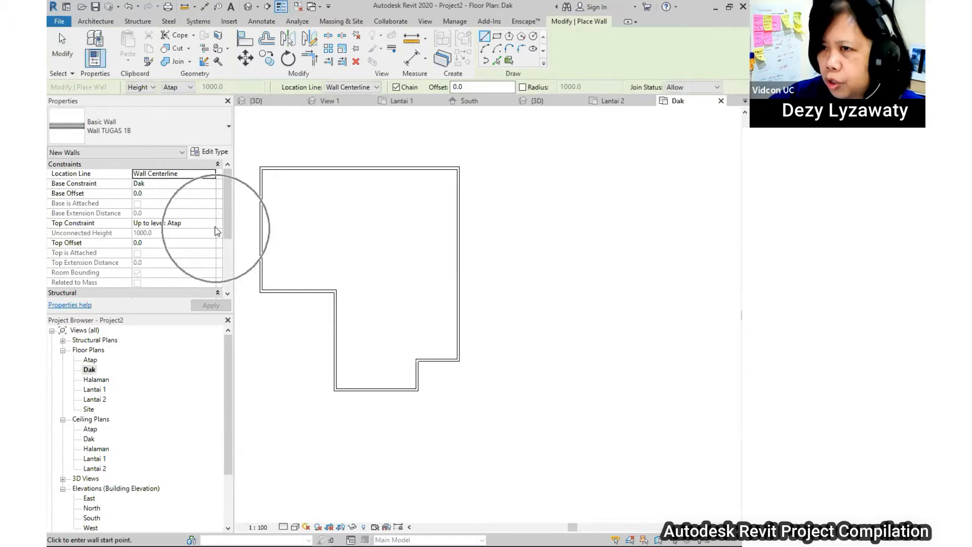
{"action": "scroll", "coordinate": [416, 356], "scroll_direction": "up", "scroll_amount": 1}
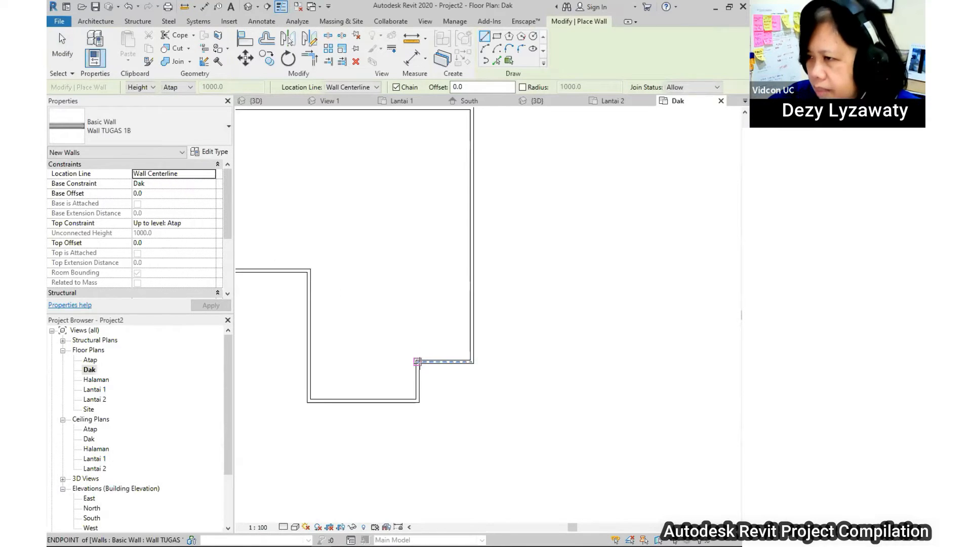
{"action": "left_click", "coordinate": [417, 362]}
{"action": "left_click", "coordinate": [417, 271]}
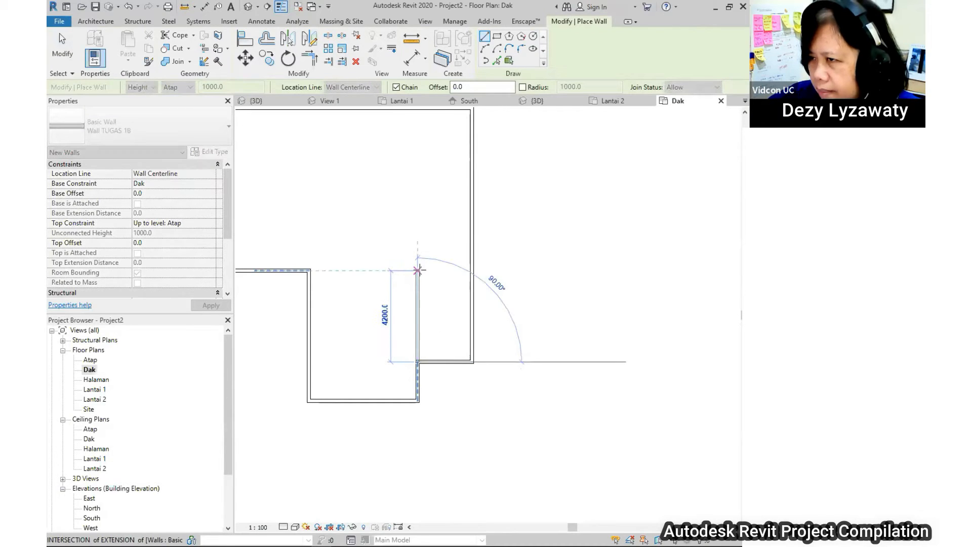
{"action": "left_click", "coordinate": [472, 271]}
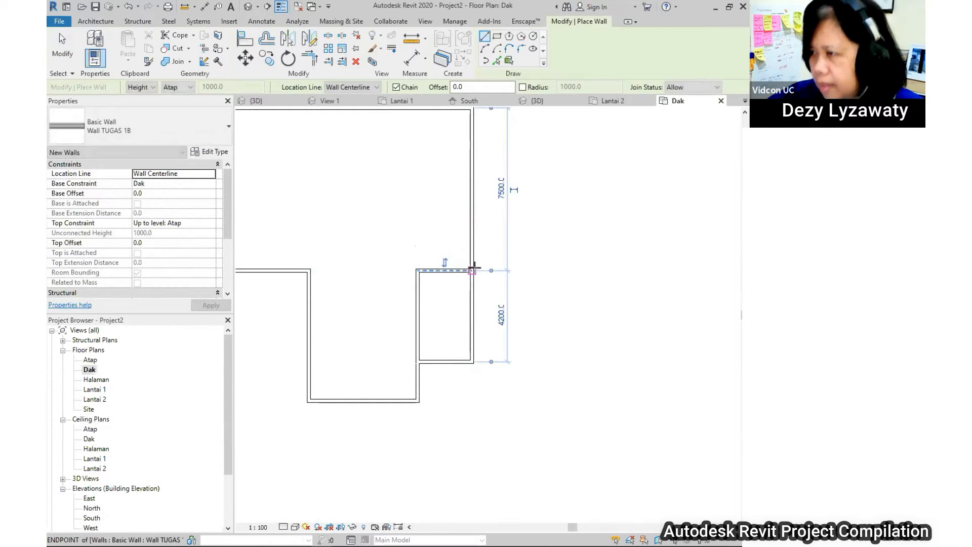
{"action": "key", "text": "Escape"}
{"action": "key", "text": "Escape"}
- In the 3D view, set the top constraint of the short front wall beside the long right side wall to Up to level: Dak
{"action": "left_click", "coordinate": [248, 7]}
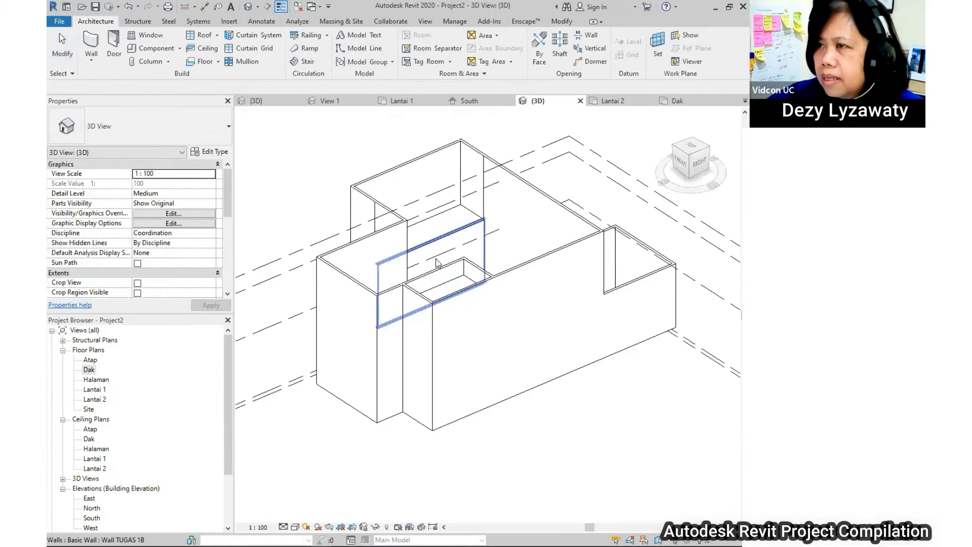
{"action": "scroll", "coordinate": [419, 299], "scroll_direction": "up", "scroll_amount": 3}
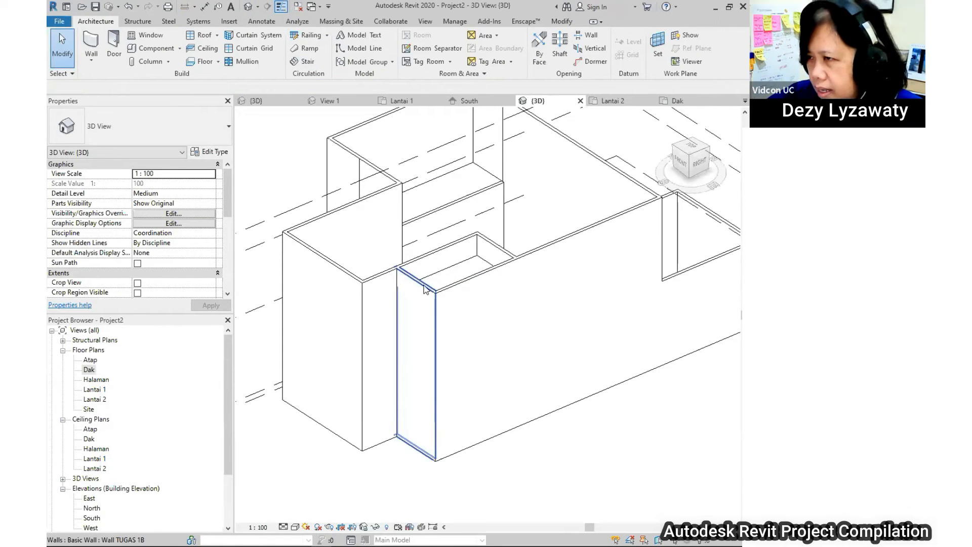
{"action": "left_click", "coordinate": [425, 289]}
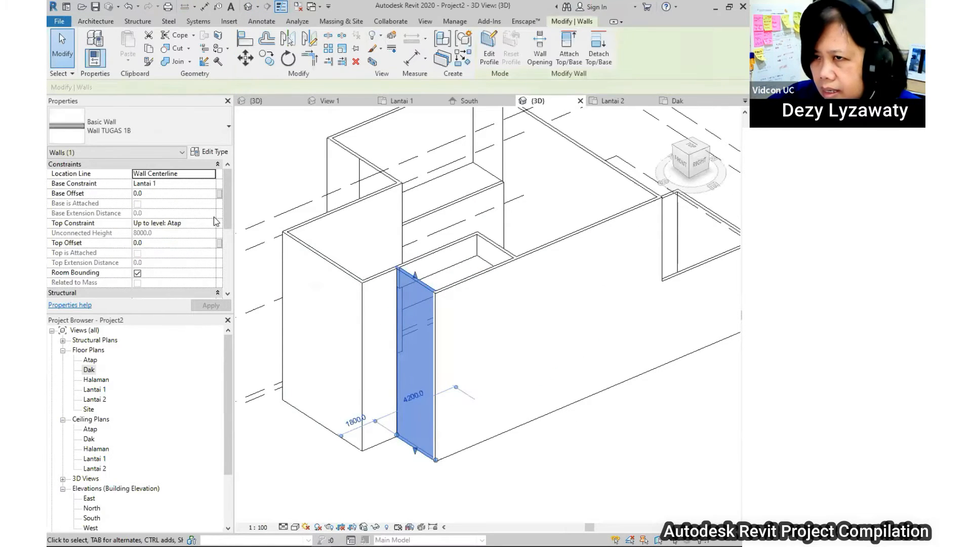
{"action": "left_click", "coordinate": [215, 224]}
{"action": "left_click", "coordinate": [178, 272]}
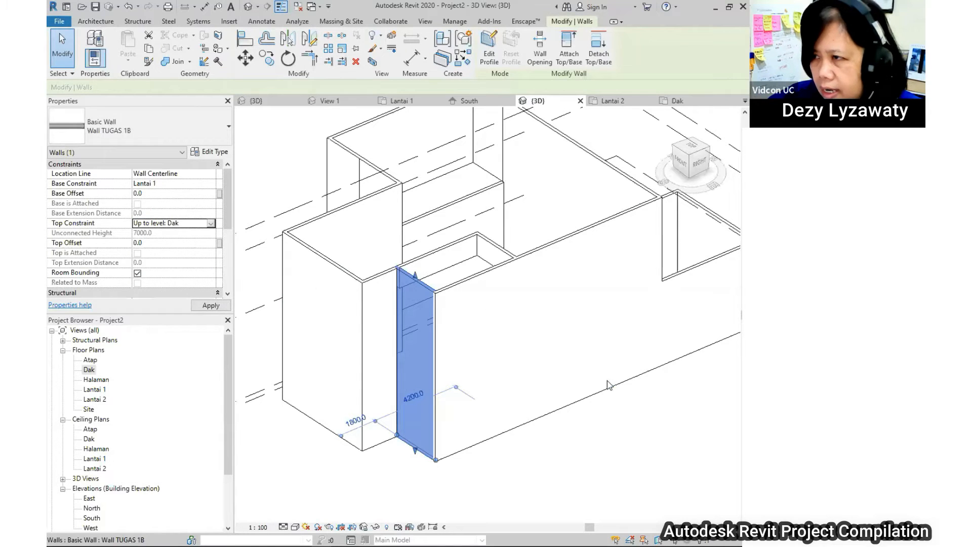
{"action": "key", "text": "Escape"}
- Split the long right side wall where the new inner Dak wall meets it, and select its front portion
{"action": "middle_click_drag", "start_coordinate": [463, 281], "coordinate": [441, 269]}
{"action": "left_click", "coordinate": [441, 270]}
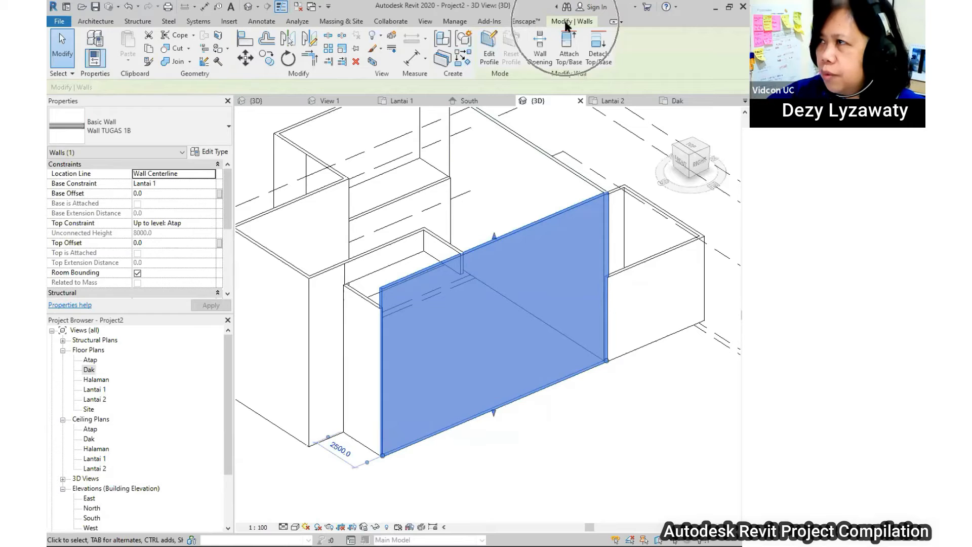
{"action": "left_click", "coordinate": [329, 36]}
{"action": "left_click", "coordinate": [463, 253]}
{"action": "key", "text": "Escape"}
{"action": "left_click", "coordinate": [427, 276]}
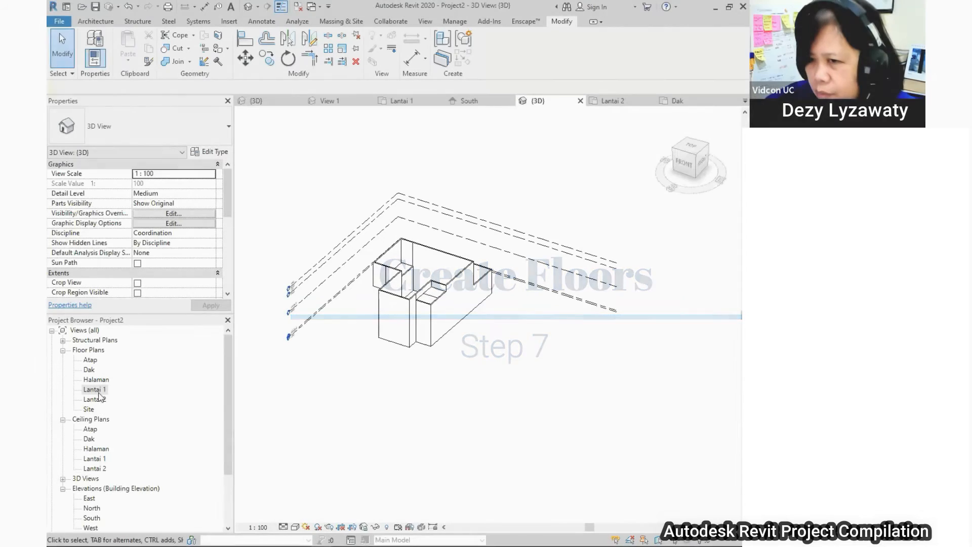
- On the Lantai 1 floor plan, begin an architectural floor sketch using the Wood Joist 220mm - Wood Finish type
{"action": "double_click", "coordinate": [96, 389]}
{"action": "middle_click_drag", "start_coordinate": [428, 341], "coordinate": [450, 320]}
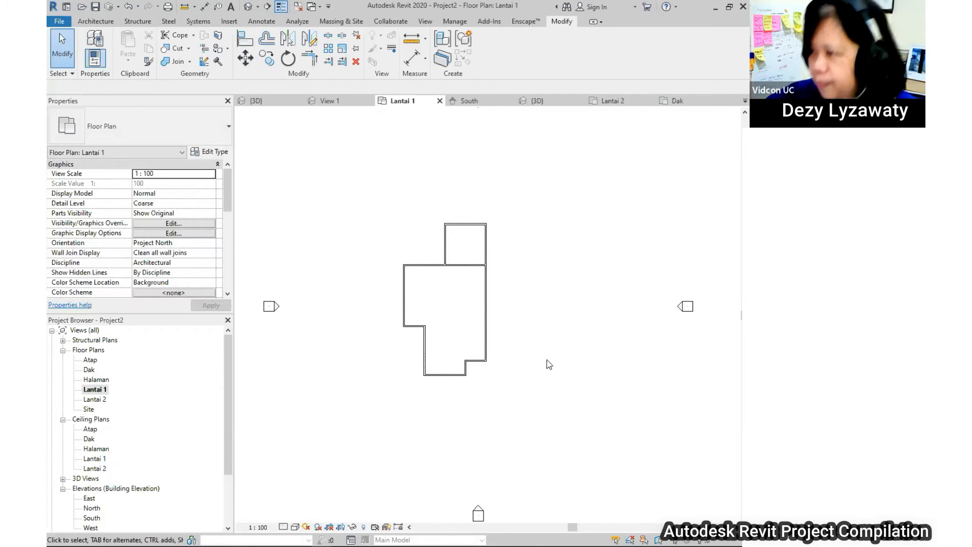
{"action": "left_click", "coordinate": [97, 22]}
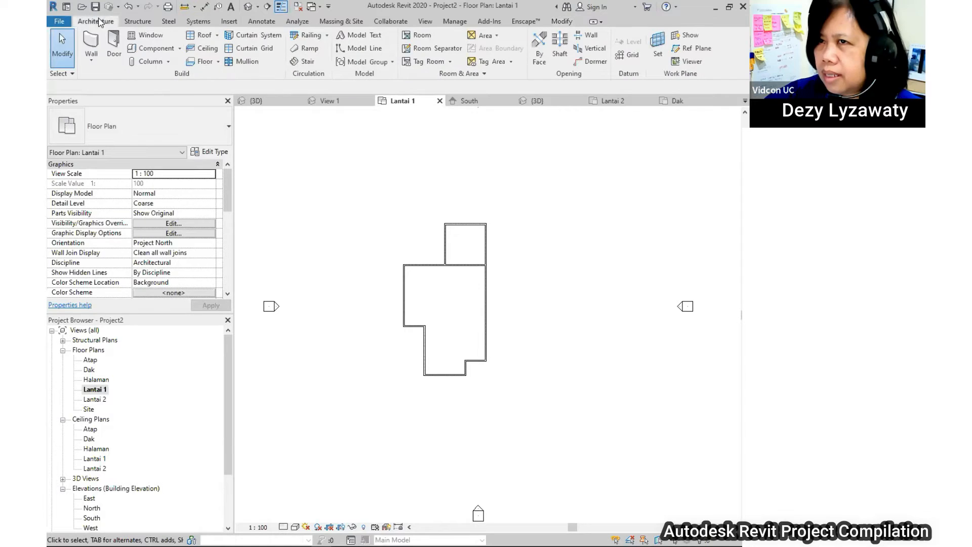
{"action": "left_click", "coordinate": [219, 61]}
{"action": "left_click", "coordinate": [235, 76]}
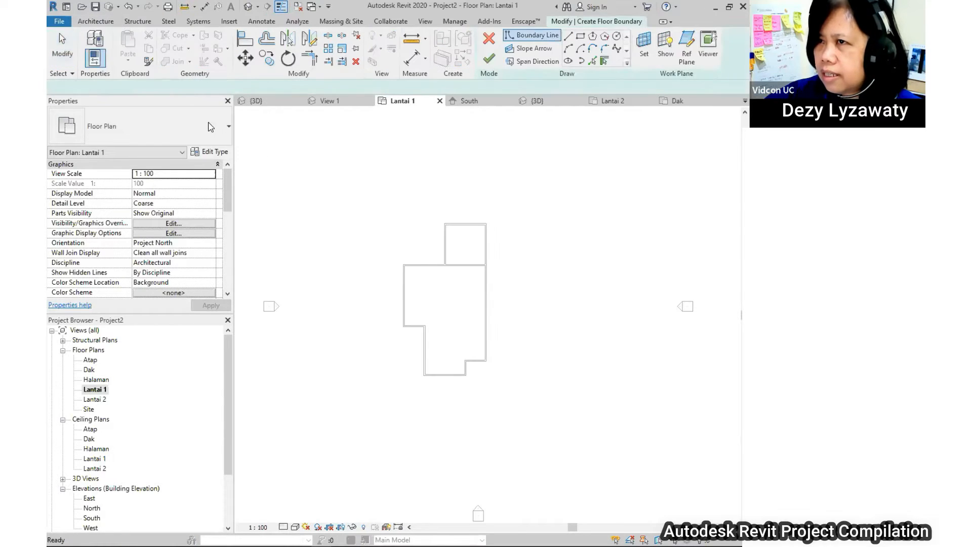
{"action": "left_click", "coordinate": [187, 130]}
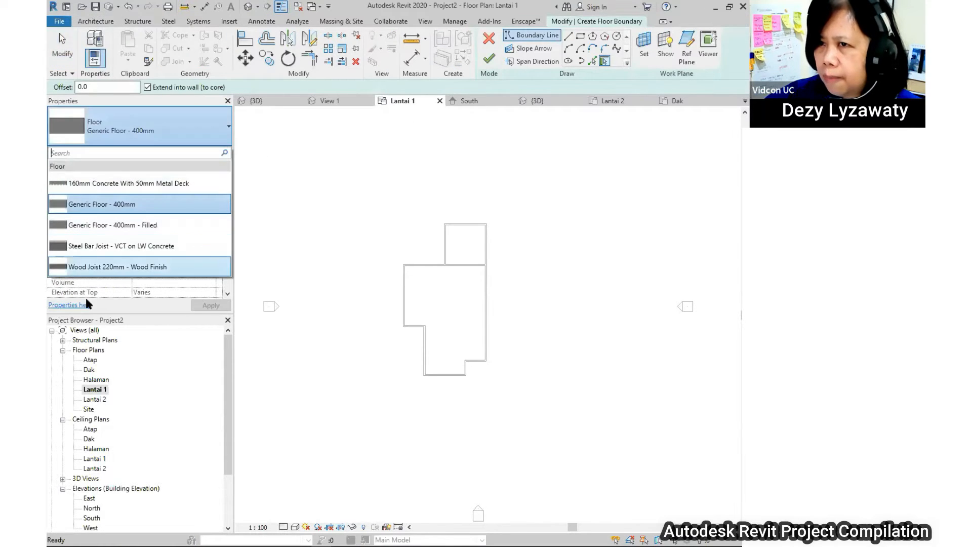
{"action": "left_click", "coordinate": [114, 272]}
{"action": "scroll", "coordinate": [437, 265], "scroll_direction": "up", "scroll_amount": 2}
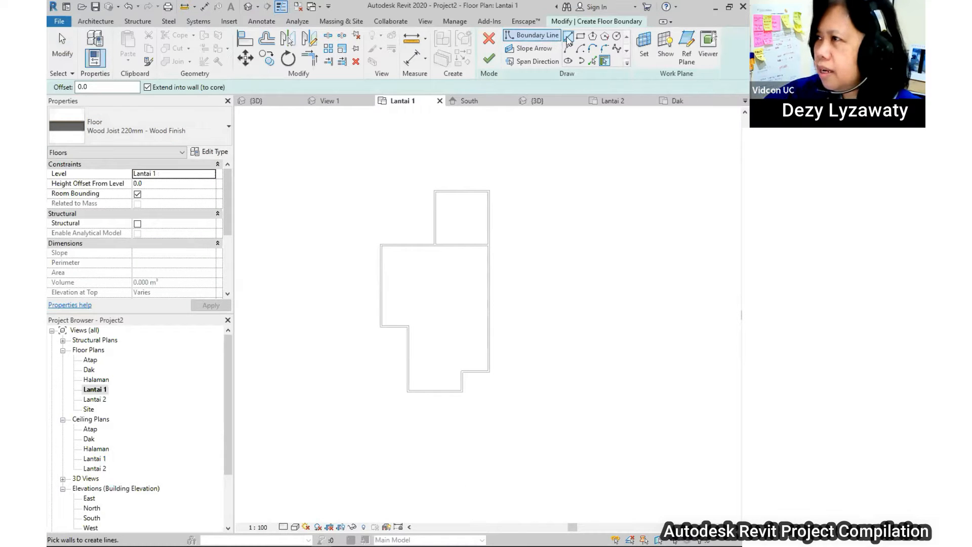
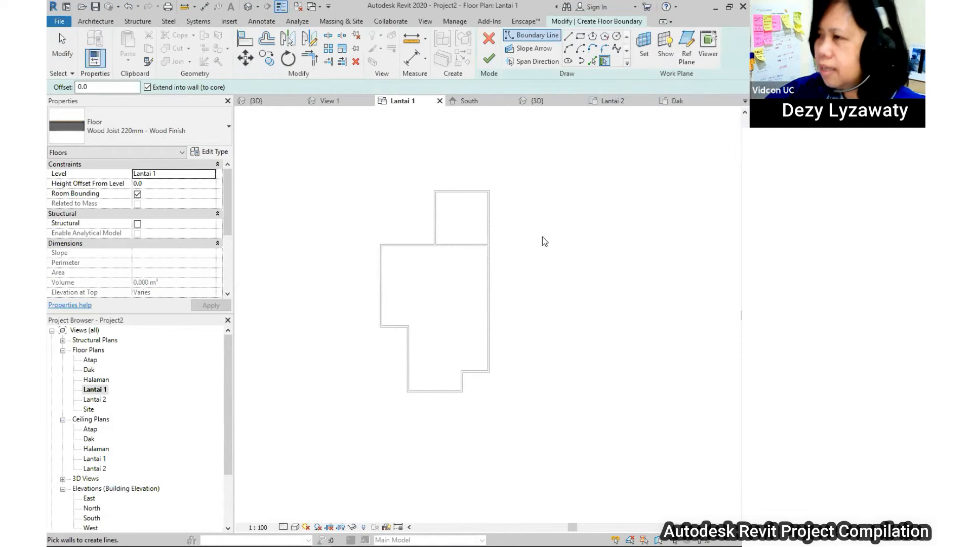
- Pick the upper room's top, right and left walls and the main room's upper wall as floor boundary lines
{"action": "scroll", "coordinate": [425, 203], "scroll_direction": "up", "scroll_amount": 3}
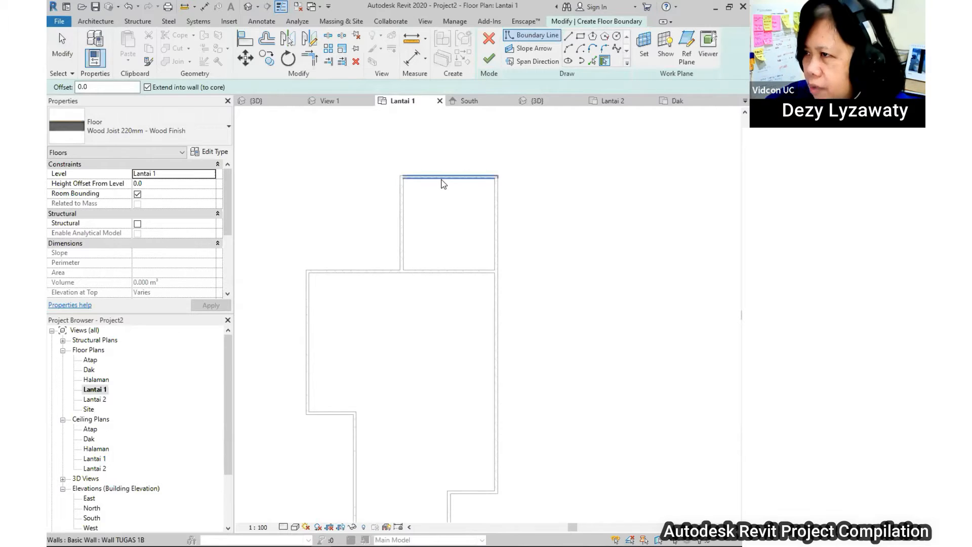
{"action": "left_click", "coordinate": [492, 219]}
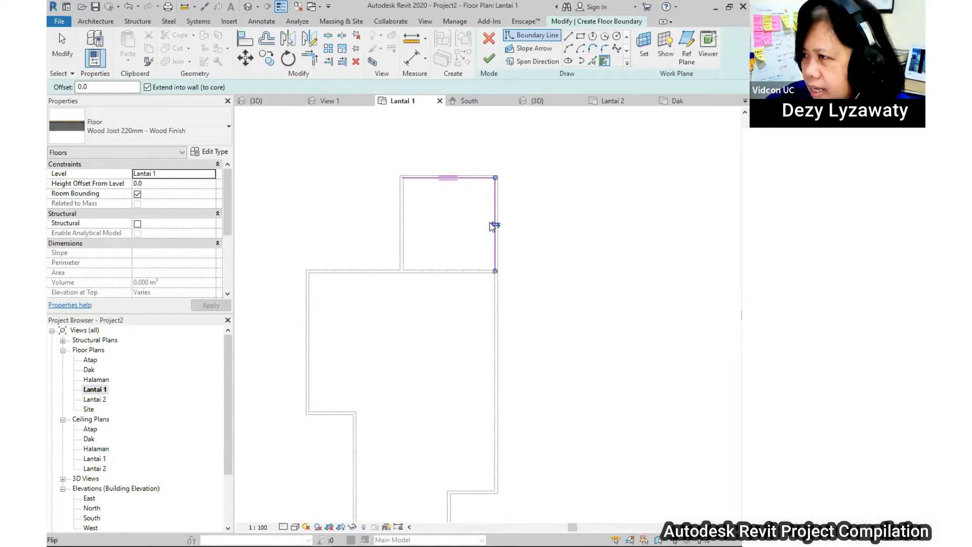
{"action": "left_click", "coordinate": [406, 256]}
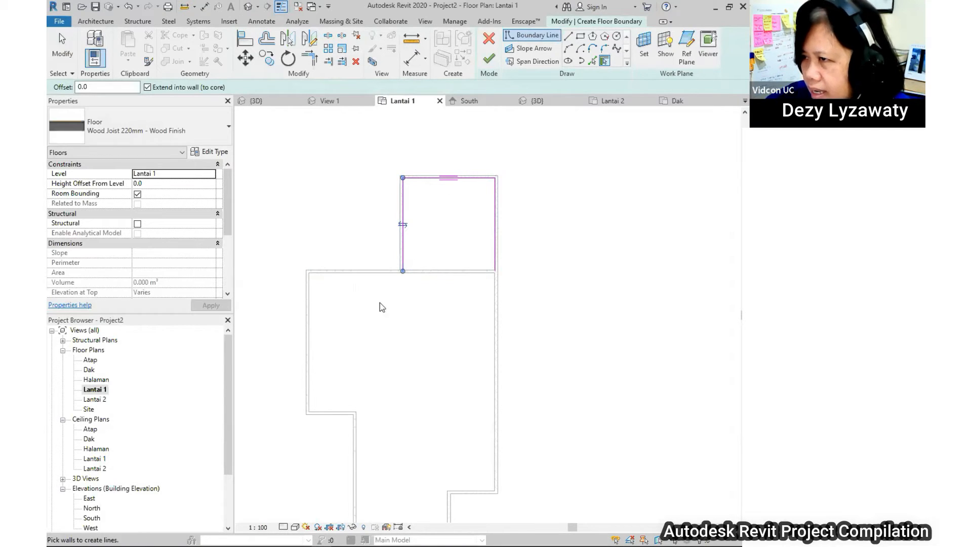
{"action": "left_click", "coordinate": [358, 272]}
- Pick the remaining left, lower-left, bottom and notch walls as floor boundary lines, leaving out the main room's right wall
{"action": "middle_click_drag", "start_coordinate": [390, 313], "coordinate": [380, 170]}
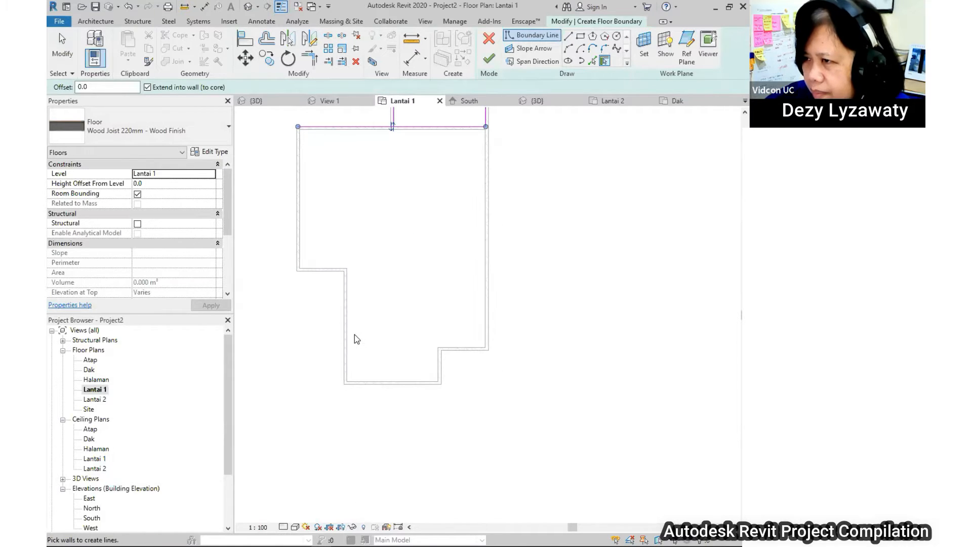
{"action": "left_click", "coordinate": [347, 324]}
{"action": "left_click", "coordinate": [434, 380]}
{"action": "left_click", "coordinate": [437, 372]}
{"action": "left_click", "coordinate": [455, 355]}
{"action": "scroll", "coordinate": [455, 349], "scroll_direction": "down", "scroll_amount": 2}
{"action": "middle_click_drag", "start_coordinate": [465, 315], "coordinate": [518, 316]}
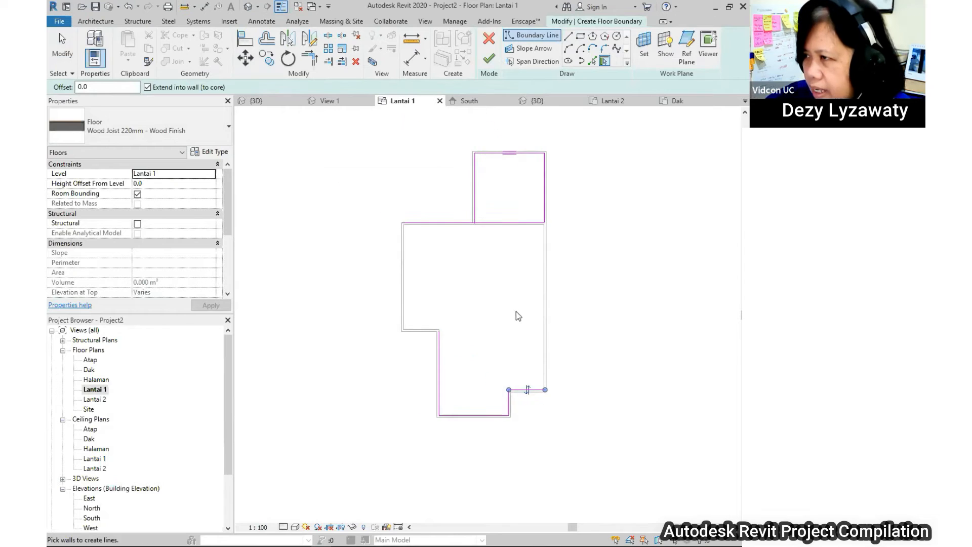
{"action": "left_click", "coordinate": [406, 315]}
{"action": "key", "text": "Escape"}
{"action": "key", "text": "Escape"}
{"action": "scroll", "coordinate": [461, 320], "scroll_direction": "up", "scroll_amount": 2}
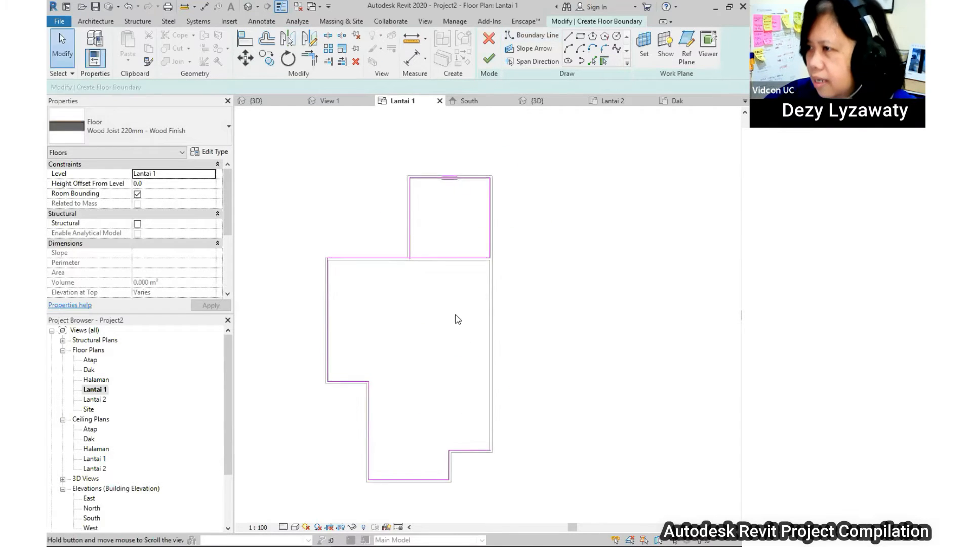
{"action": "scroll", "coordinate": [415, 258], "scroll_direction": "up", "scroll_amount": 1}
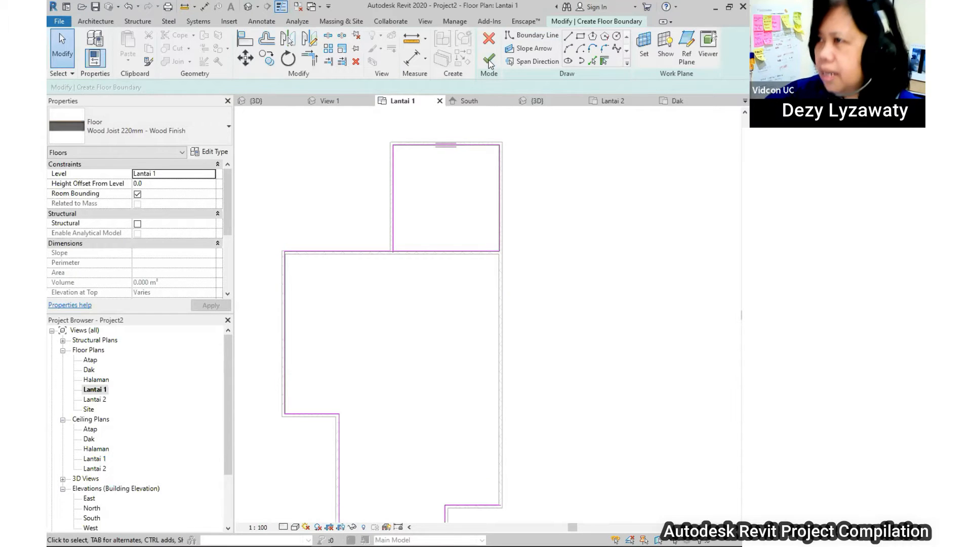
- Trim the floor boundary to a corner at the upper room's lower-left, and extend its right line down to the notch line
{"action": "left_click", "coordinate": [309, 59]}
{"action": "left_click", "coordinate": [395, 234]}
{"action": "left_click", "coordinate": [364, 252]}
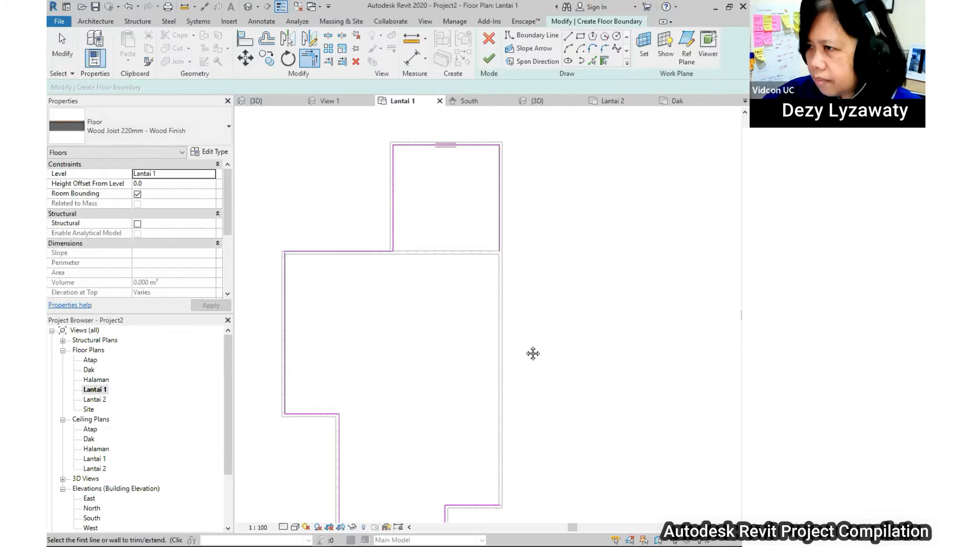
{"action": "middle_click_drag", "start_coordinate": [532, 352], "coordinate": [503, 231]}
{"action": "left_click", "coordinate": [473, 134]}
{"action": "left_click", "coordinate": [459, 387]}
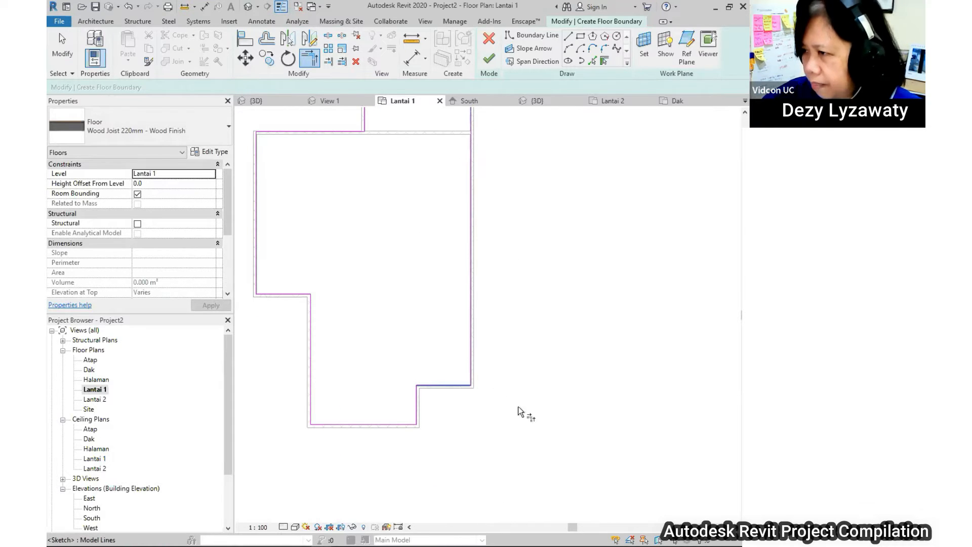
{"action": "scroll", "coordinate": [521, 405], "scroll_direction": "down", "scroll_amount": 1}
{"action": "middle_click_drag", "start_coordinate": [520, 406], "coordinate": [525, 418]}
{"action": "key", "text": "Escape"}
{"action": "key", "text": "Escape"}
- Move the main room's left floor boundary line outside the wall and set its distance from that wall to 2075 mm
{"action": "scroll", "coordinate": [358, 341], "scroll_direction": "up", "scroll_amount": 2}
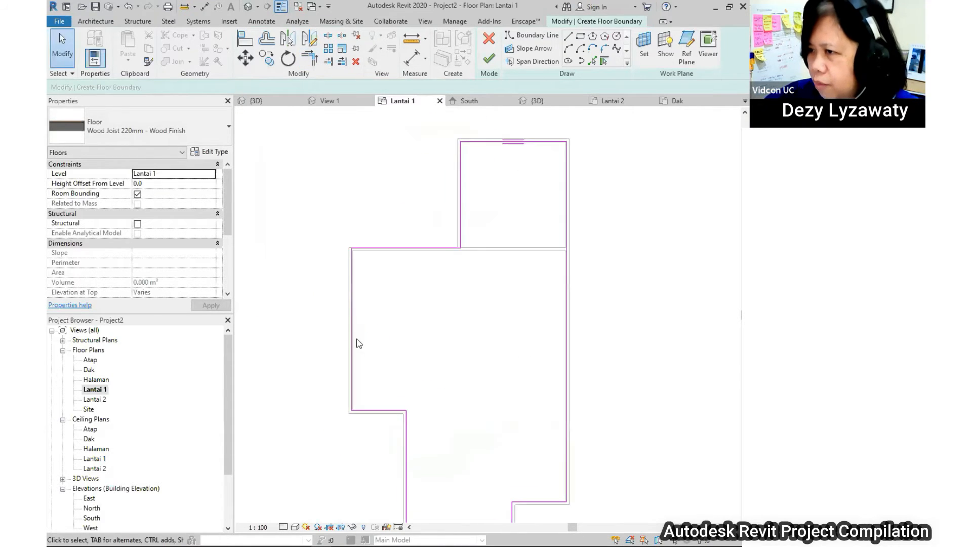
{"action": "middle_click_drag", "start_coordinate": [358, 340], "coordinate": [453, 326]}
{"action": "left_click", "coordinate": [450, 325]}
{"action": "left_click_drag", "start_coordinate": [449, 323], "coordinate": [391, 328]}
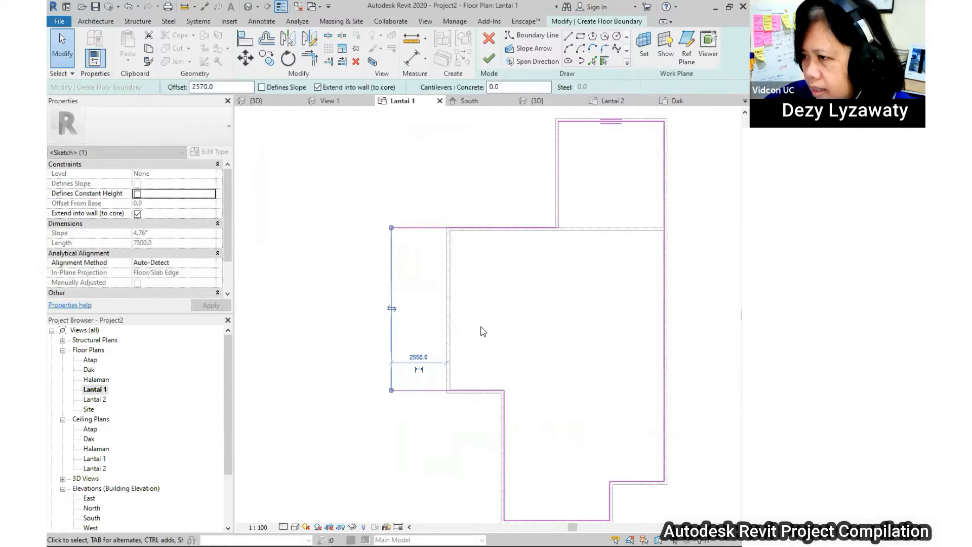
{"action": "left_click", "coordinate": [411, 339]}
{"action": "left_click", "coordinate": [392, 332]}
{"action": "left_click", "coordinate": [427, 358]}
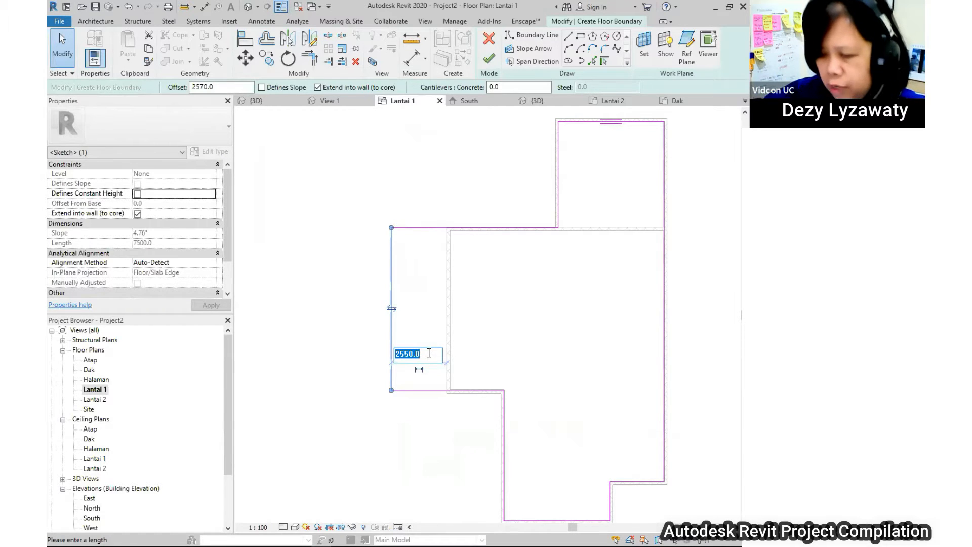
{"action": "type", "text": "2075"}
{"action": "key", "text": "Return"}
{"action": "key", "text": "Escape"}
- Draw chained boundary lines from the left wall's lower end down to the lower wall's outer face and outward to the left boundary line
{"action": "scroll", "coordinate": [446, 415], "scroll_direction": "up", "scroll_amount": 2}
{"action": "scroll", "coordinate": [439, 390], "scroll_direction": "up", "scroll_amount": 2}
{"action": "middle_click_drag", "start_coordinate": [452, 386], "coordinate": [477, 338]}
{"action": "scroll", "coordinate": [479, 336], "scroll_direction": "up", "scroll_amount": 1}
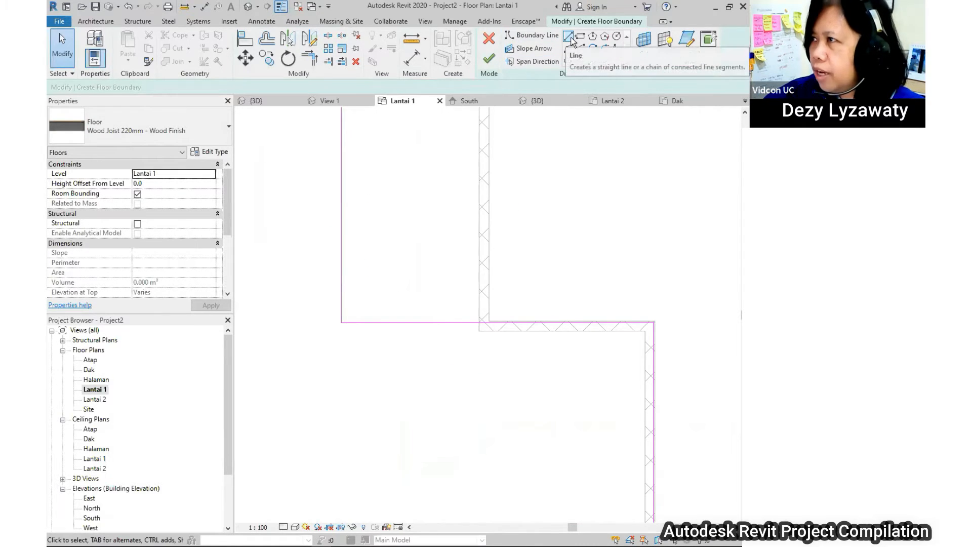
{"action": "left_click", "coordinate": [569, 38]}
{"action": "scroll", "coordinate": [458, 319], "scroll_direction": "up", "scroll_amount": 2}
{"action": "left_click", "coordinate": [488, 322]}
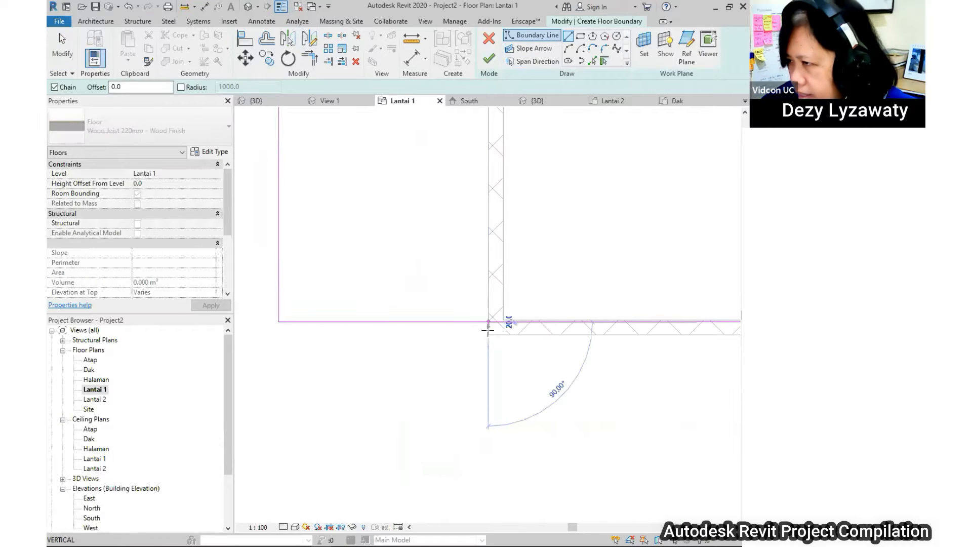
{"action": "scroll", "coordinate": [487, 328], "scroll_direction": "down", "scroll_amount": 1}
{"action": "left_click", "coordinate": [349, 332]}
{"action": "key", "text": "Escape"}
{"action": "scroll", "coordinate": [413, 350], "scroll_direction": "down", "scroll_amount": 2}
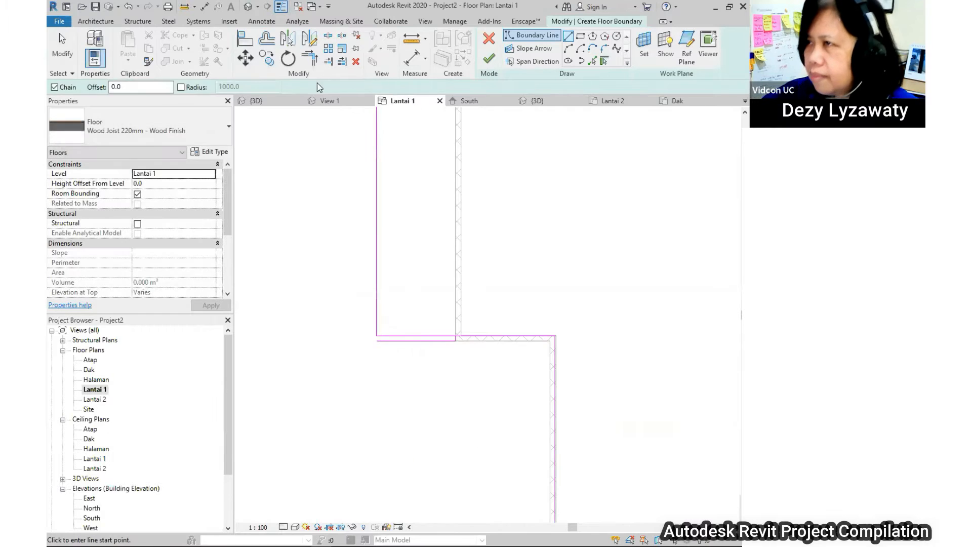
- Trim the floor boundary lines below the main room's left wall into corners with the notch line and the outer left line
{"action": "left_click", "coordinate": [310, 67]}
{"action": "left_click", "coordinate": [479, 335]}
{"action": "scroll", "coordinate": [459, 342], "scroll_direction": "up", "scroll_amount": 1}
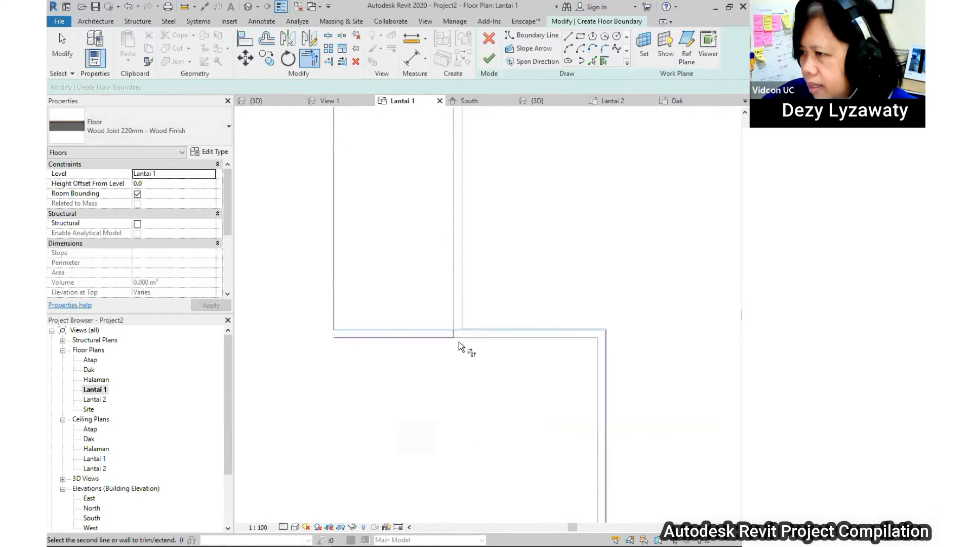
{"action": "left_click", "coordinate": [337, 302]}
{"action": "scroll", "coordinate": [431, 418], "scroll_direction": "down", "scroll_amount": 8}
{"action": "middle_click_drag", "start_coordinate": [466, 268], "coordinate": [440, 361]}
{"action": "scroll", "coordinate": [443, 352], "scroll_direction": "up", "scroll_amount": 1}
{"action": "left_click", "coordinate": [489, 59]}
- Move the main room's upper floor boundary line from the upper wall's outer face to its inner face
{"action": "middle_click_drag", "start_coordinate": [484, 331], "coordinate": [495, 243]}
{"action": "scroll", "coordinate": [513, 252], "scroll_direction": "up", "scroll_amount": 2}
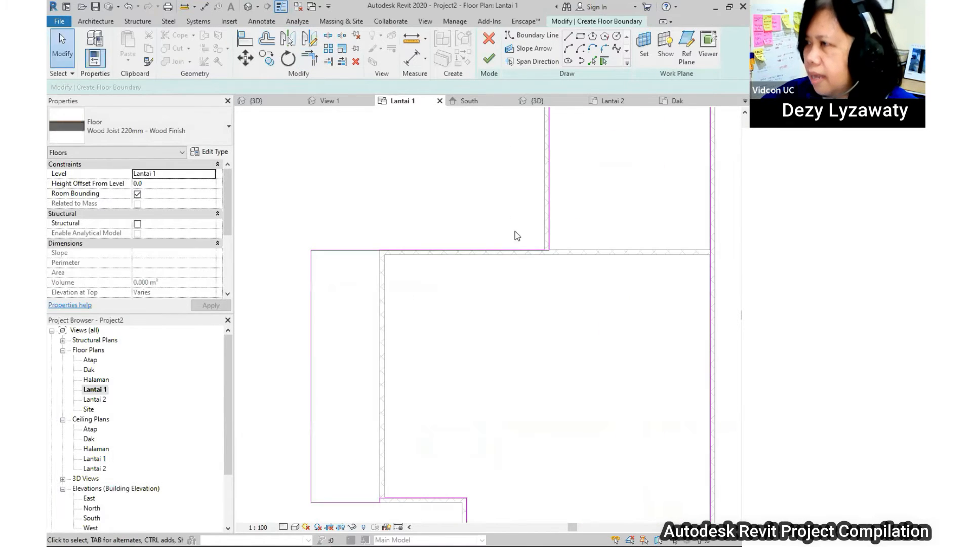
{"action": "left_click", "coordinate": [509, 250]}
{"action": "mouse_move", "coordinate": [502, 250]}
{"action": "left_mouse_down"}
{"action": "mouse_move", "coordinate": [505, 304]}
{"action": "mouse_move", "coordinate": [506, 255]}
{"action": "left_mouse_up"}
{"action": "left_click", "coordinate": [519, 313]}
{"action": "scroll", "coordinate": [532, 315], "scroll_direction": "down", "scroll_amount": 1}
{"action": "middle_click_drag", "start_coordinate": [495, 310], "coordinate": [525, 292]}
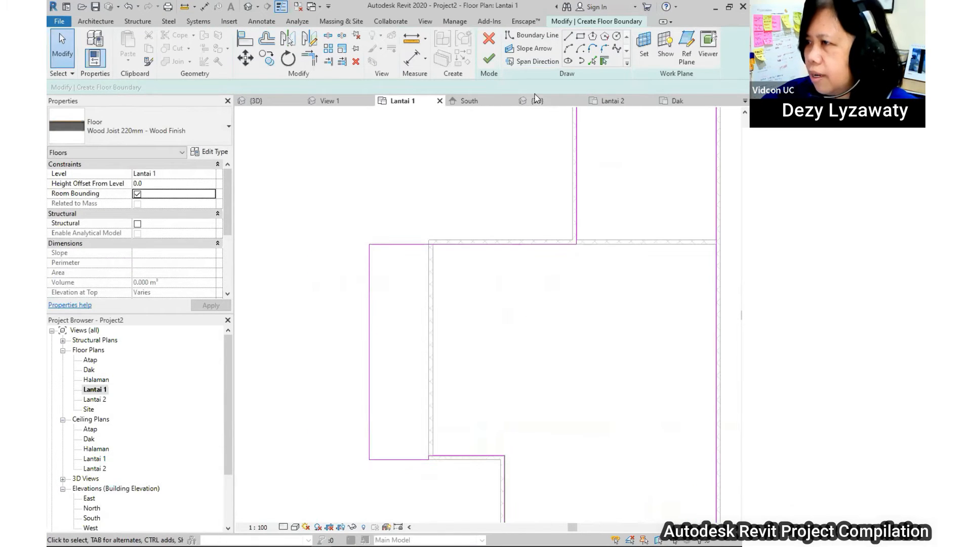
- Draw chained boundary lines from the left wall's upper end to the upper wall's outer face and outward past the left boundary line
{"action": "left_click", "coordinate": [568, 36]}
{"action": "scroll", "coordinate": [441, 243], "scroll_direction": "up", "scroll_amount": 2}
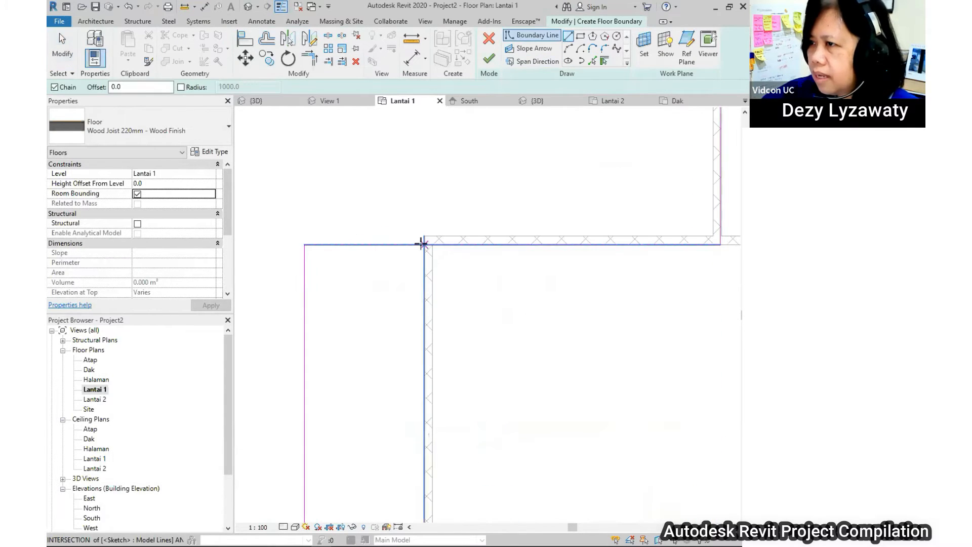
{"action": "left_click", "coordinate": [424, 236]}
{"action": "left_click", "coordinate": [424, 235]}
{"action": "scroll", "coordinate": [424, 236], "scroll_direction": "down", "scroll_amount": 1}
{"action": "left_click", "coordinate": [311, 236]}
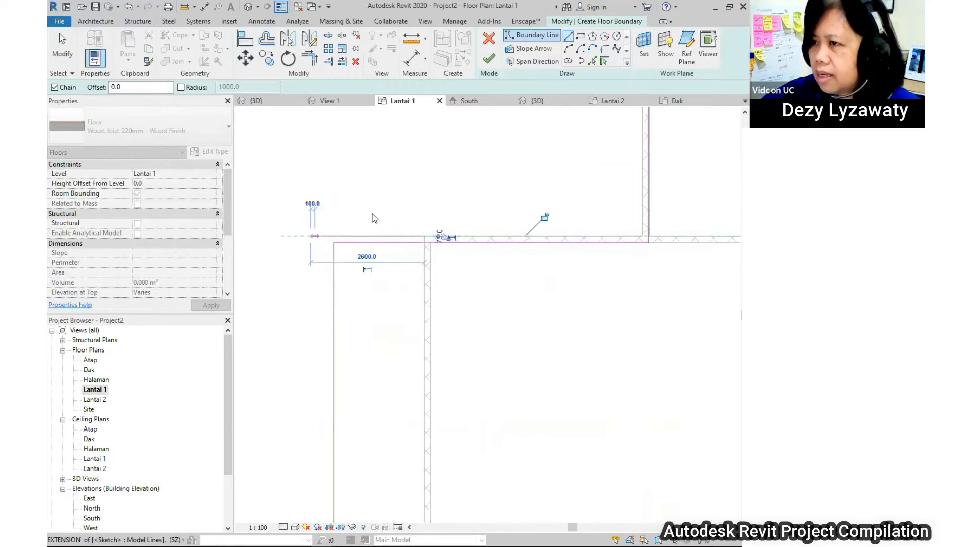
{"action": "key", "text": "Escape"}
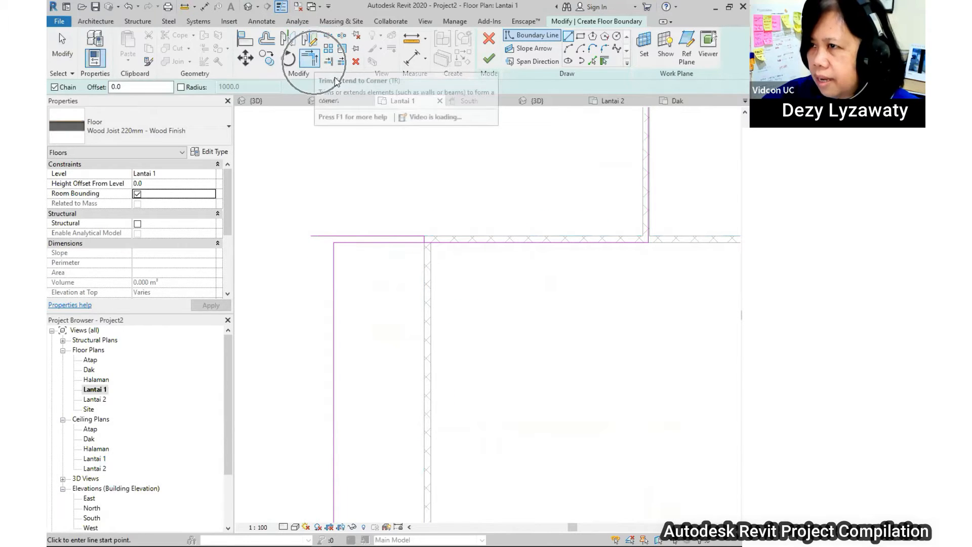
- Trim the new upper boundary line to the outer left line, and cut the inner upper line back to the short connecting line
{"action": "left_click", "coordinate": [310, 58]}
{"action": "left_click", "coordinate": [378, 236]}
{"action": "left_click", "coordinate": [334, 273]}
{"action": "left_click", "coordinate": [497, 243]}
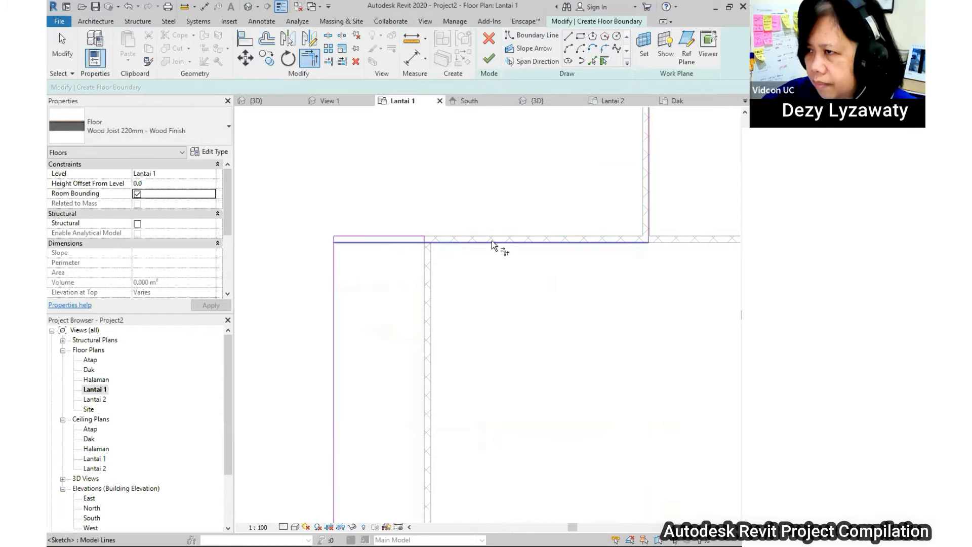
{"action": "scroll", "coordinate": [535, 239], "scroll_direction": "down", "scroll_amount": 3}
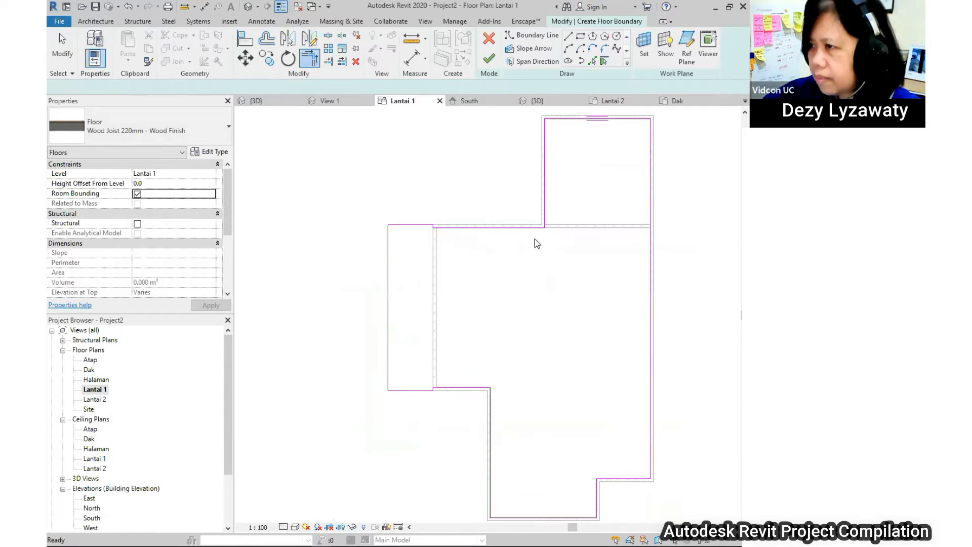
- Finish the Lantai 1 floor sketch and view the house in 3D
{"action": "key", "text": "Escape"}
{"action": "left_click", "coordinate": [499, 67]}
{"action": "left_click", "coordinate": [611, 342]}
{"action": "middle_click_drag", "start_coordinate": [610, 343], "coordinate": [578, 306]}
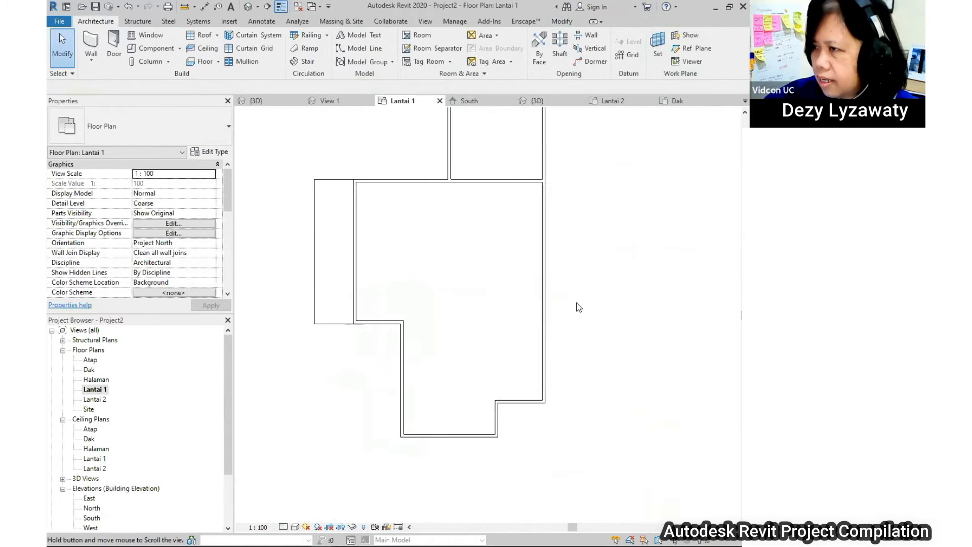
{"action": "left_click", "coordinate": [248, 7]}
{"action": "middle_click_drag", "start_coordinate": [399, 357], "coordinate": [258, 450], "text": "shift"}
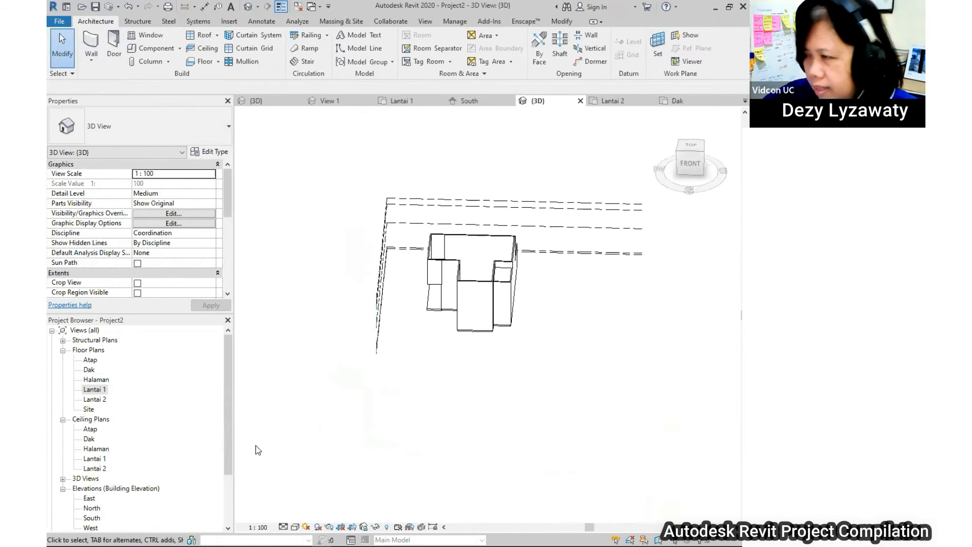
- Open the Lantai 2 floor plan with the whole wall outline in view
{"action": "double_click", "coordinate": [95, 399]}
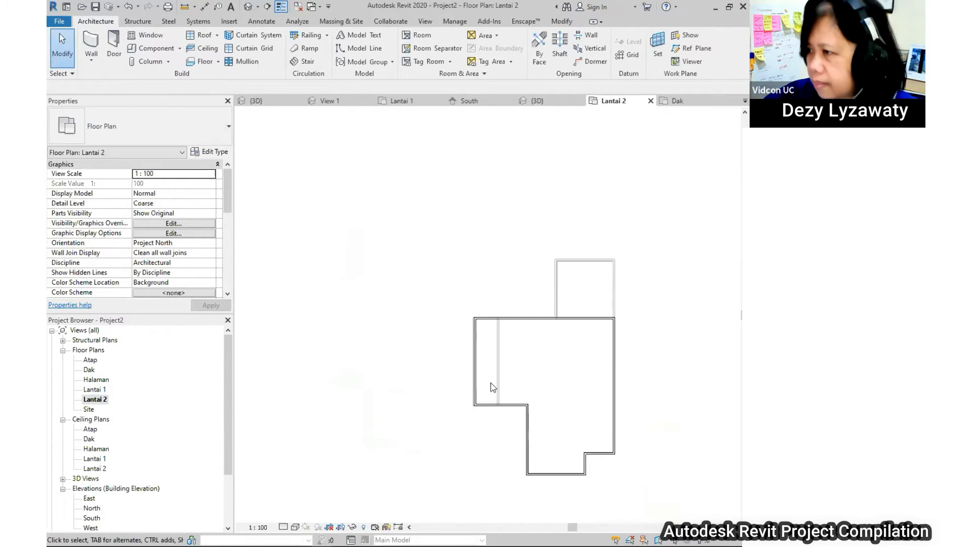
{"action": "scroll", "coordinate": [377, 320], "scroll_direction": "up", "scroll_amount": 3}
{"action": "middle_click_drag", "start_coordinate": [445, 343], "coordinate": [469, 338]}
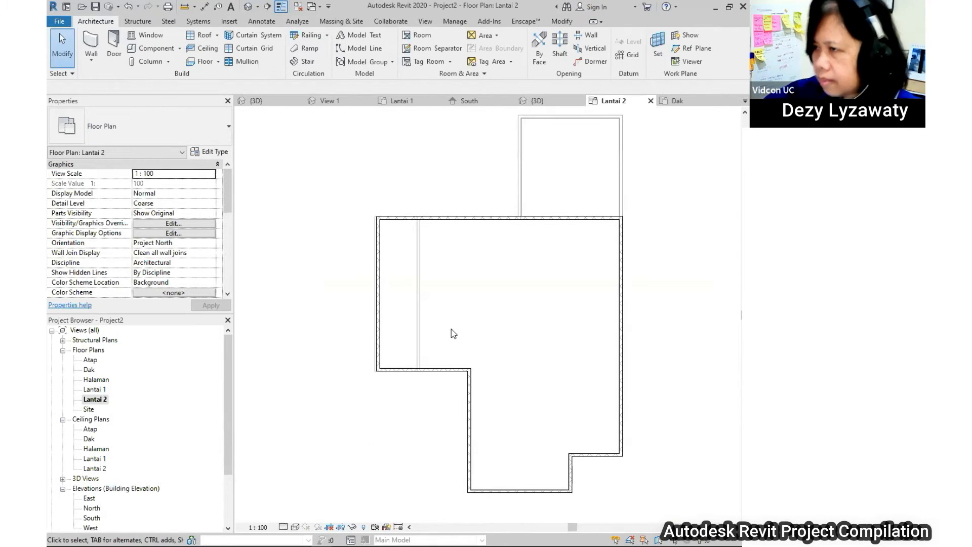
{"action": "middle_click_drag", "start_coordinate": [552, 303], "coordinate": [518, 293]}
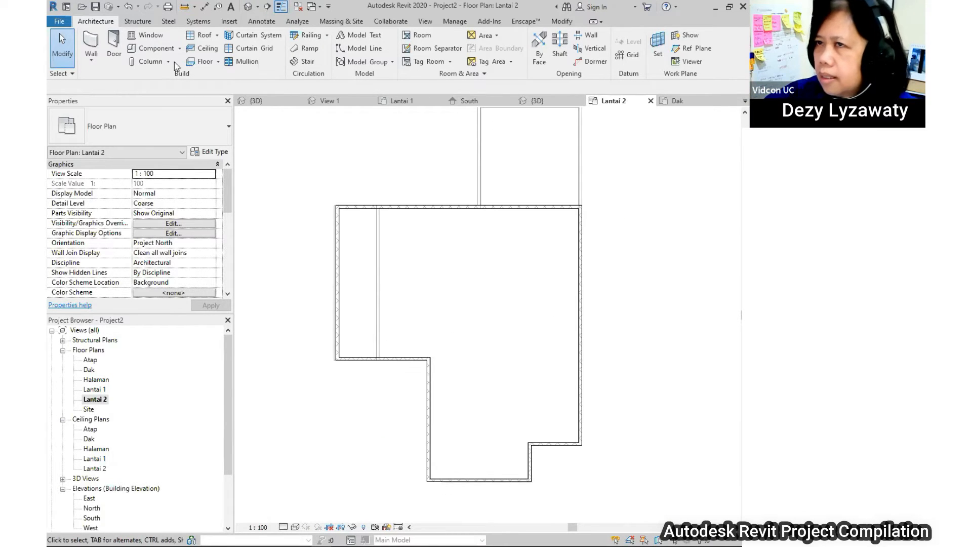
- Start an architectural floor on Lantai 2 using the type 160mm Concrete With 50mm Metal Deck
{"action": "left_click", "coordinate": [218, 62]}
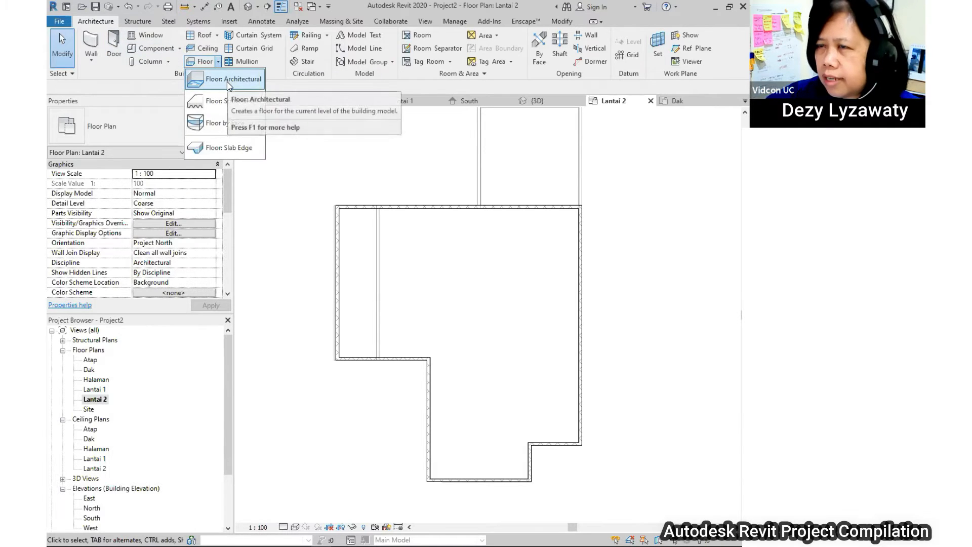
{"action": "left_click", "coordinate": [227, 81]}
{"action": "left_click", "coordinate": [185, 139]}
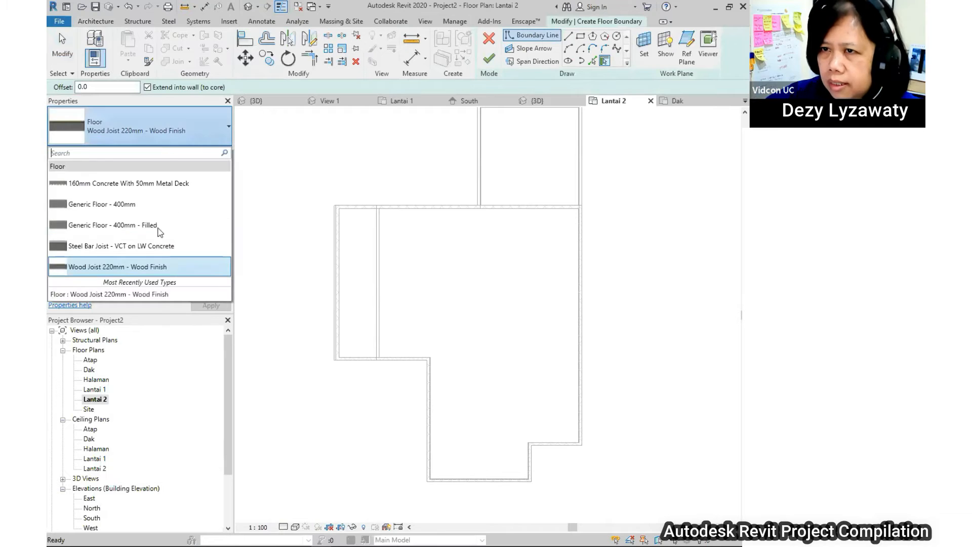
{"action": "left_click", "coordinate": [145, 269]}
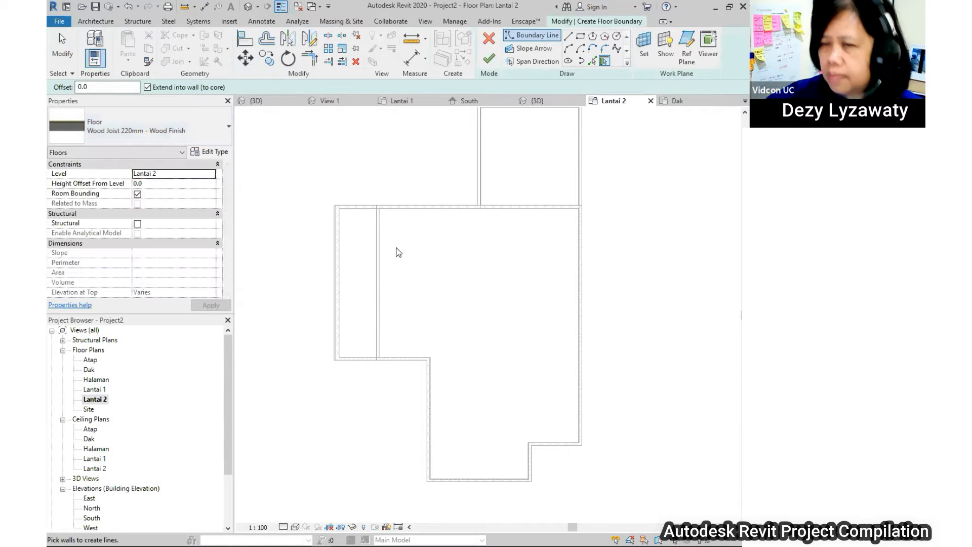
{"action": "left_click", "coordinate": [187, 141]}
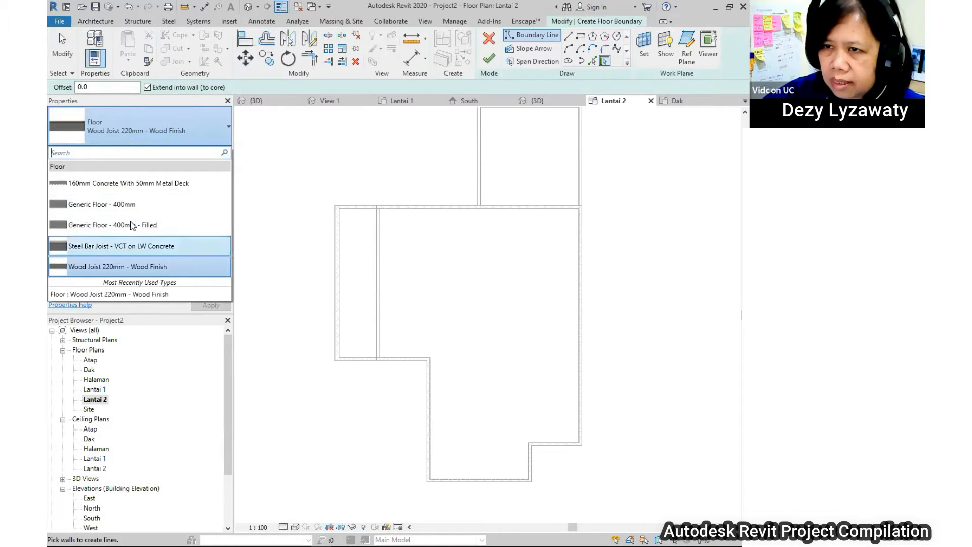
{"action": "left_click", "coordinate": [144, 186]}
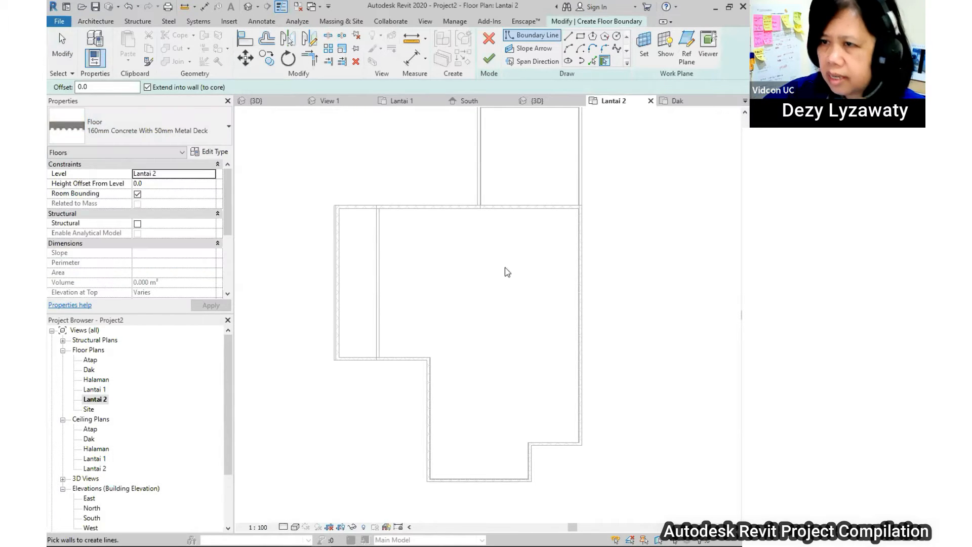
{"action": "scroll", "coordinate": [477, 248], "scroll_direction": "down", "scroll_amount": 2}
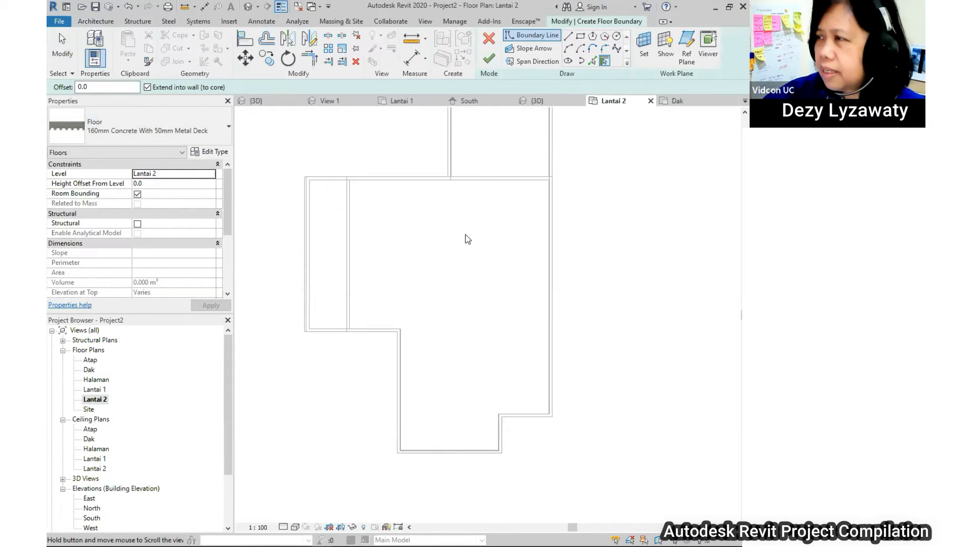
- Draw a rectangular floor boundary from the main room's upper-left inner corner to just short of the right wall
{"action": "left_click", "coordinate": [582, 37]}
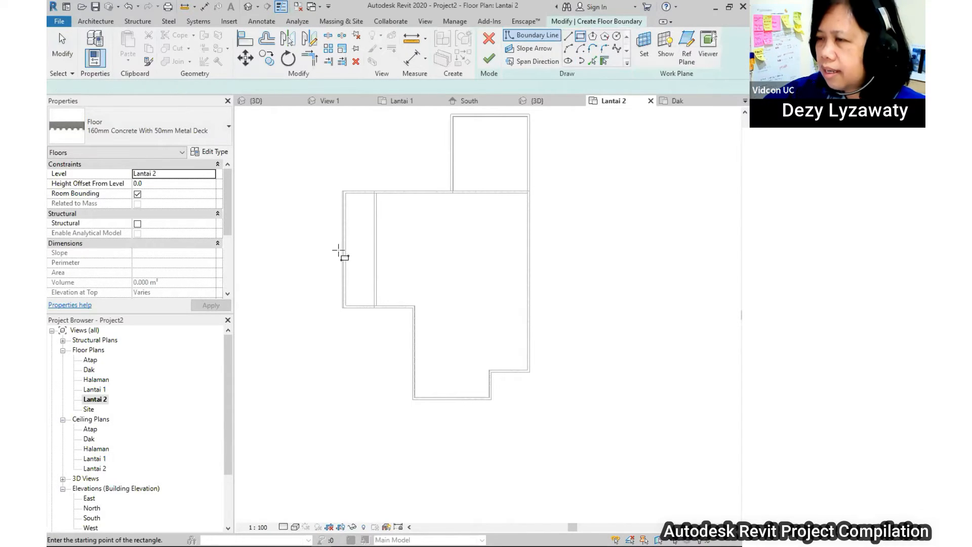
{"action": "scroll", "coordinate": [354, 228], "scroll_direction": "up", "scroll_amount": 1}
{"action": "left_click", "coordinate": [342, 182]}
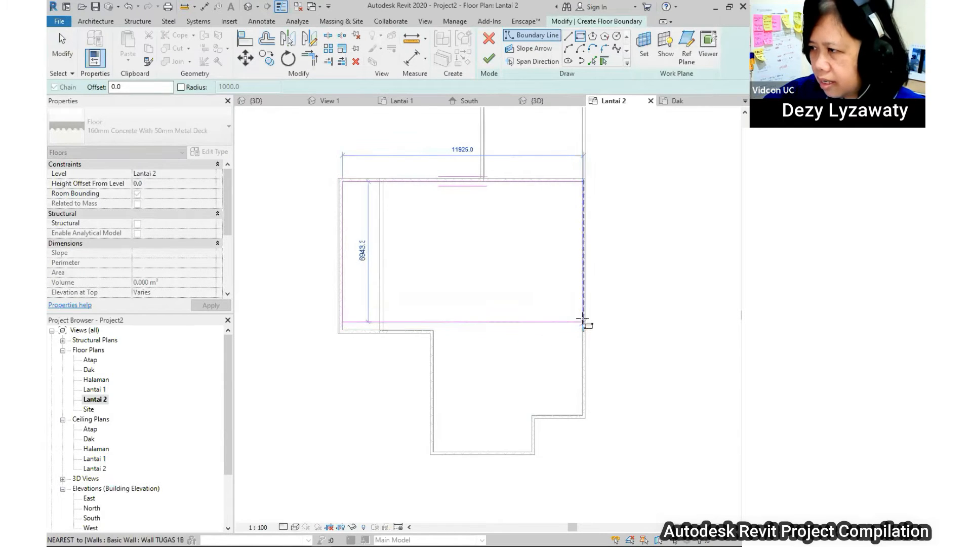
{"action": "left_click", "coordinate": [576, 280]}
- Align the rectangle's right edge with the right wall's inner face and its bottom edge with the lower-left wall's face
{"action": "left_click", "coordinate": [246, 39]}
{"action": "left_click", "coordinate": [579, 330]}
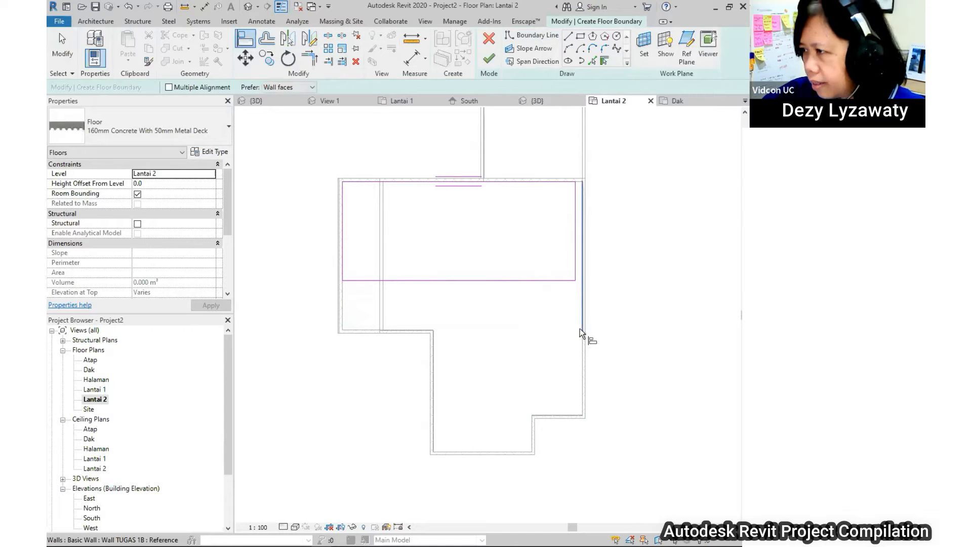
{"action": "left_click", "coordinate": [575, 261]}
{"action": "left_click", "coordinate": [420, 331]}
{"action": "left_click", "coordinate": [421, 280]}
{"action": "scroll", "coordinate": [419, 325], "scroll_direction": "up", "scroll_amount": 3}
{"action": "scroll", "coordinate": [404, 326], "scroll_direction": "down", "scroll_amount": 4}
{"action": "key", "text": "Escape"}
{"action": "middle_click_drag", "start_coordinate": [495, 301], "coordinate": [506, 301]}
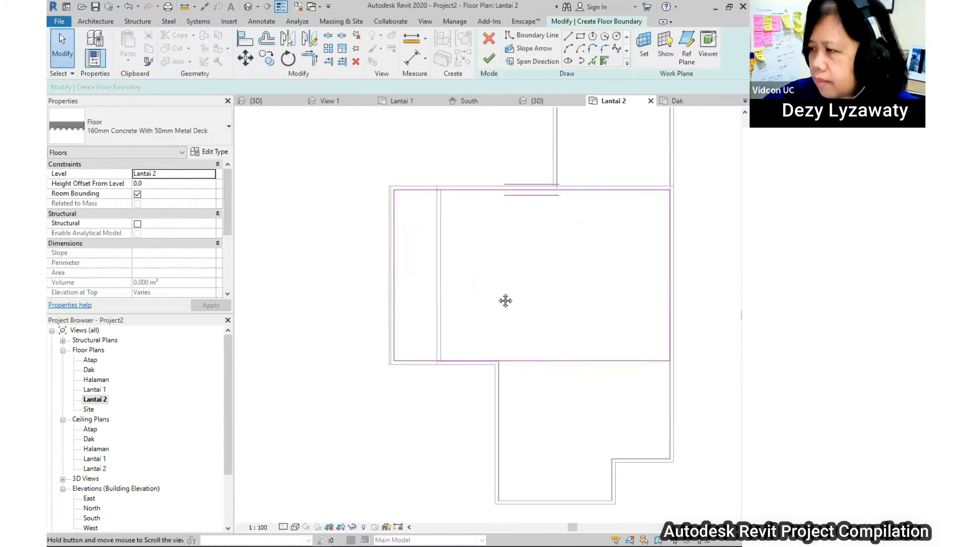
- Finish the Lantai 2 floor without attaching the walls below to its bottom
{"action": "middle_click_drag", "start_coordinate": [564, 322], "coordinate": [488, 298]}
{"action": "left_click", "coordinate": [491, 61]}
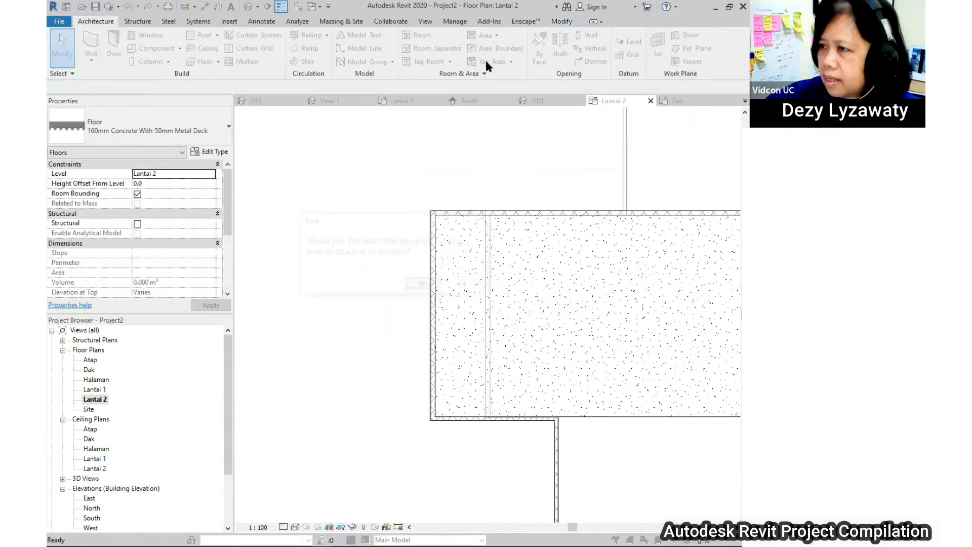
{"action": "left_click", "coordinate": [466, 285]}
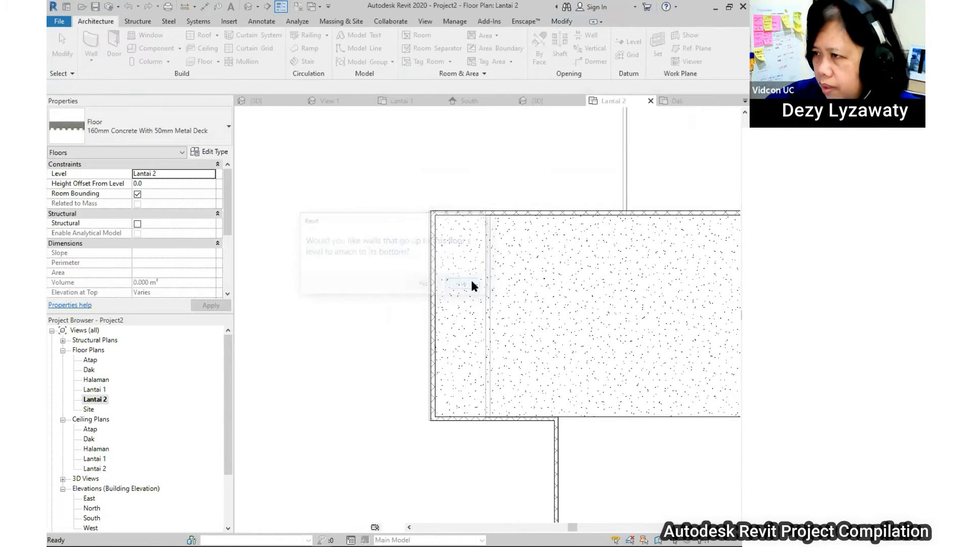
{"action": "scroll", "coordinate": [456, 228], "scroll_direction": "down", "scroll_amount": 1}
{"action": "left_click", "coordinate": [435, 157]}
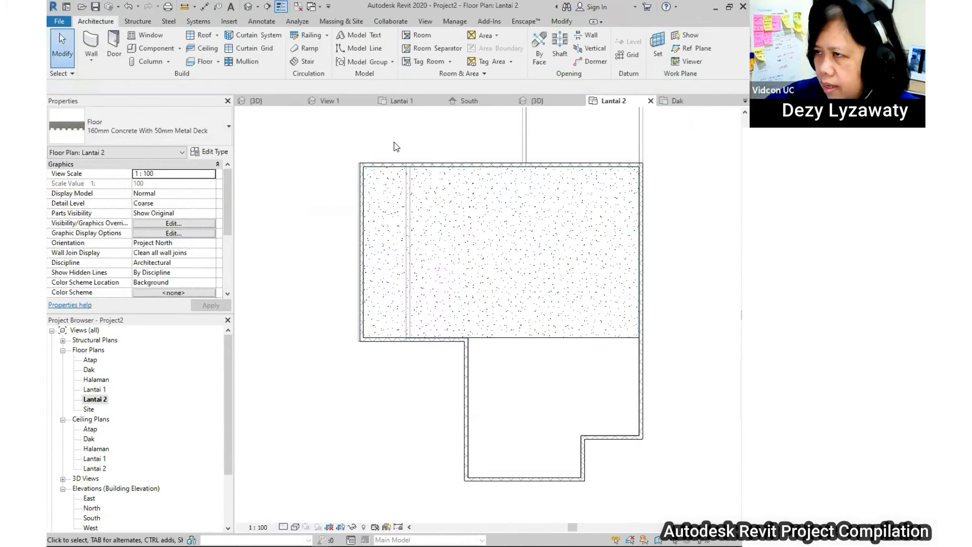
- Examine the Lantai 2 floor in 3D, together with the Lantai 1 wall that meets it beneath the overhang
{"action": "left_click", "coordinate": [250, 7]}
{"action": "middle_click_drag", "start_coordinate": [486, 283], "coordinate": [475, 251], "text": "shift"}
{"action": "scroll", "coordinate": [476, 248], "scroll_direction": "up", "scroll_amount": 5}
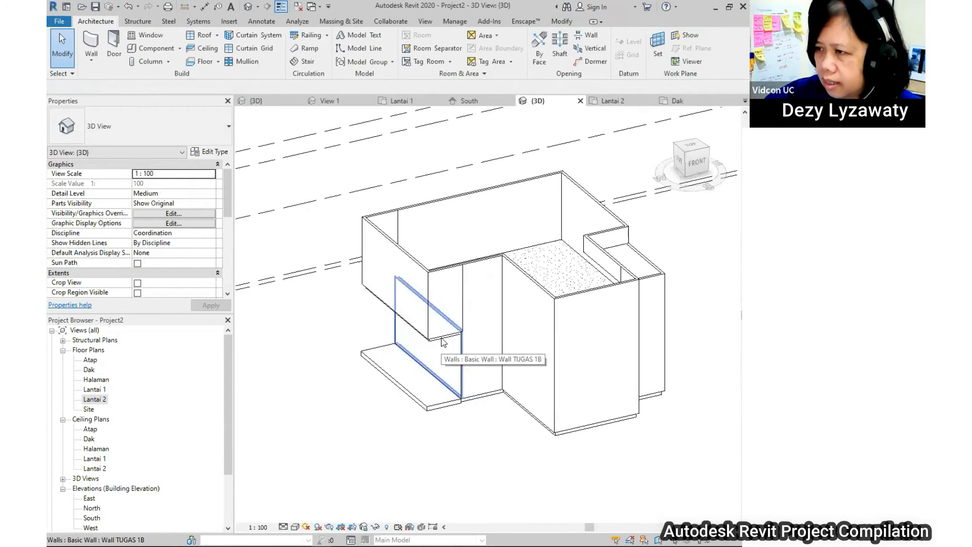
{"action": "middle_click_drag", "start_coordinate": [485, 330], "coordinate": [517, 350], "text": "shift"}
{"action": "scroll", "coordinate": [536, 339], "scroll_direction": "up", "scroll_amount": 3}
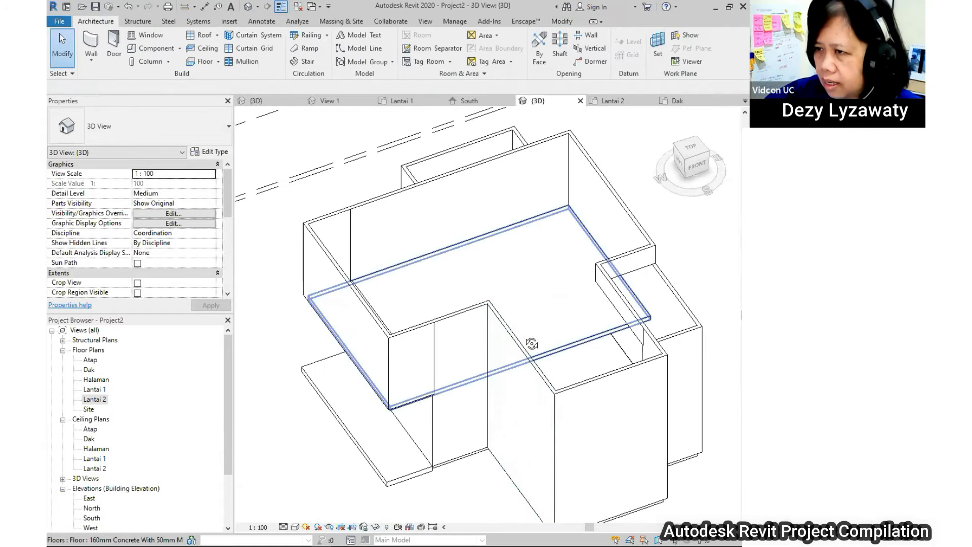
{"action": "middle_click_drag", "start_coordinate": [370, 306], "coordinate": [427, 258], "text": "shift"}
{"action": "left_click", "coordinate": [427, 258]}
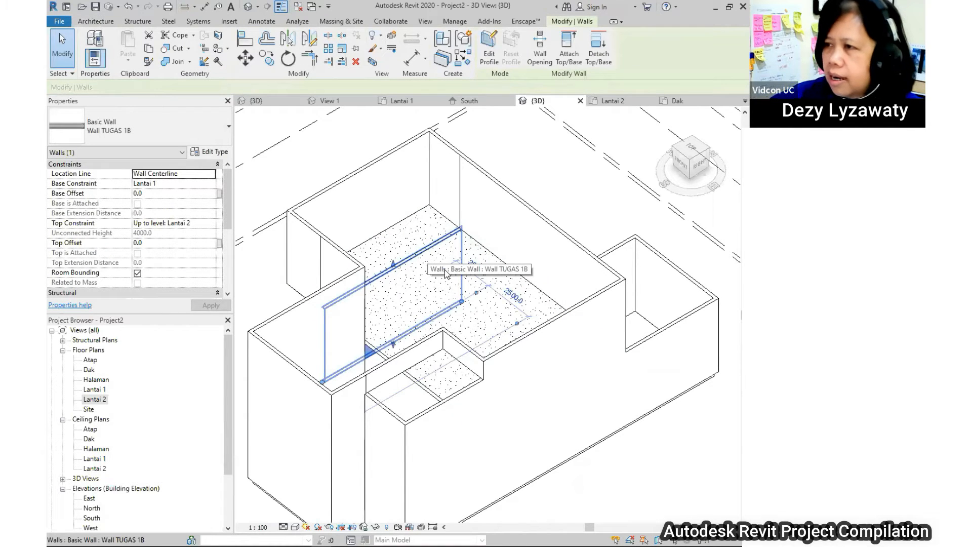
{"action": "left_click_drag", "start_coordinate": [445, 273], "coordinate": [446, 273]}
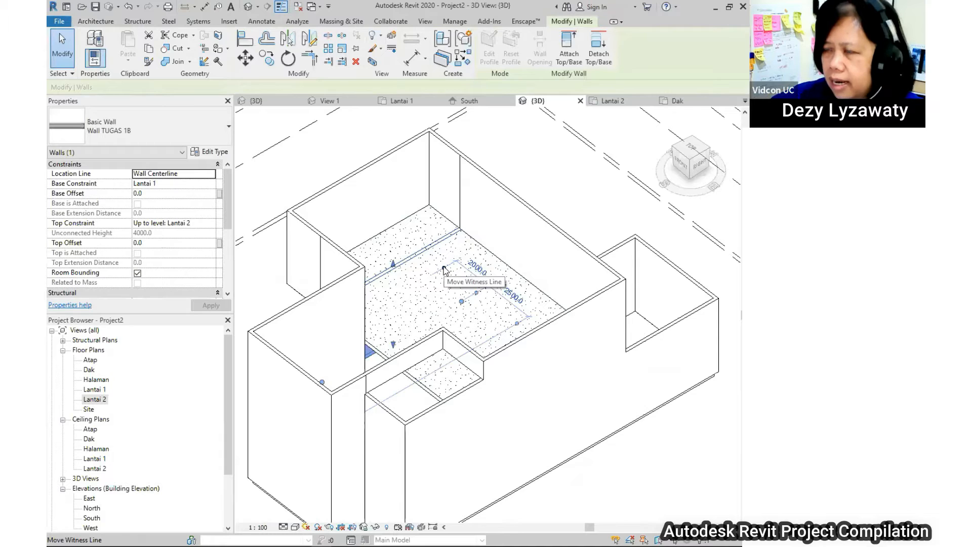
{"action": "middle_click_drag", "start_coordinate": [486, 289], "coordinate": [523, 293]}
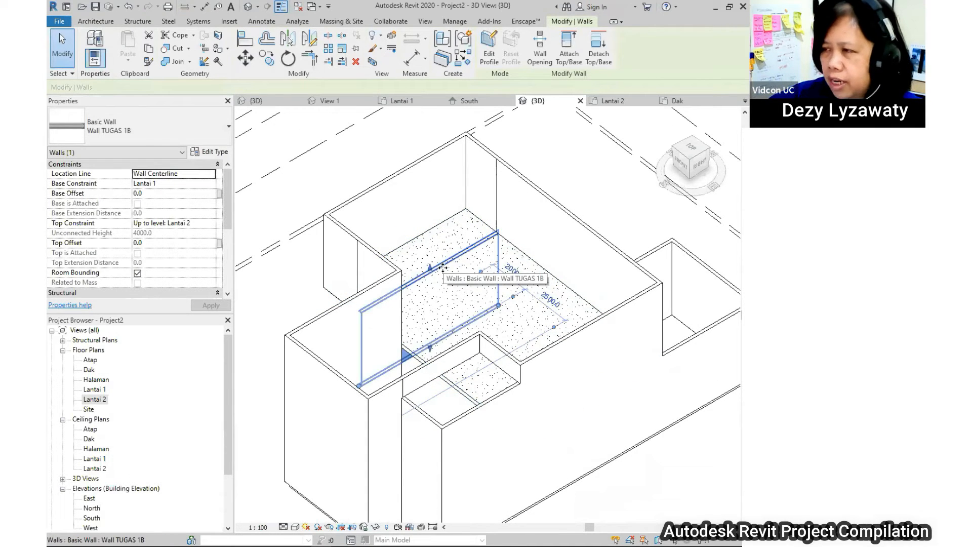
{"action": "scroll", "coordinate": [467, 324], "scroll_direction": "down", "scroll_amount": 1}
{"action": "middle_click_drag", "start_coordinate": [467, 325], "coordinate": [469, 348]}
{"action": "left_click", "coordinate": [421, 186]}
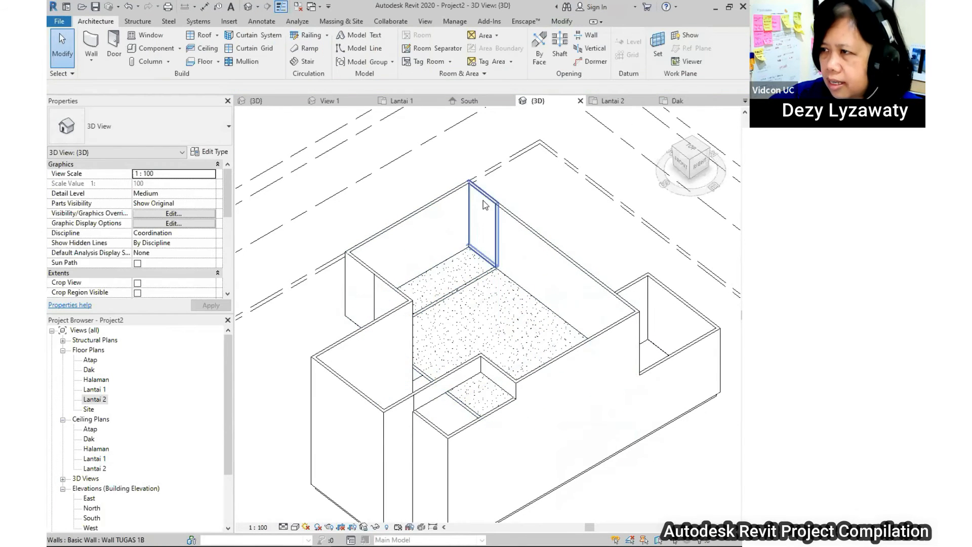
- Align the short Lantai 2 wall segment above the overhang with the inner face of the adjoining long wall
{"action": "scroll", "coordinate": [483, 201], "scroll_direction": "up", "scroll_amount": 3}
{"action": "scroll", "coordinate": [452, 188], "scroll_direction": "down", "scroll_amount": 3}
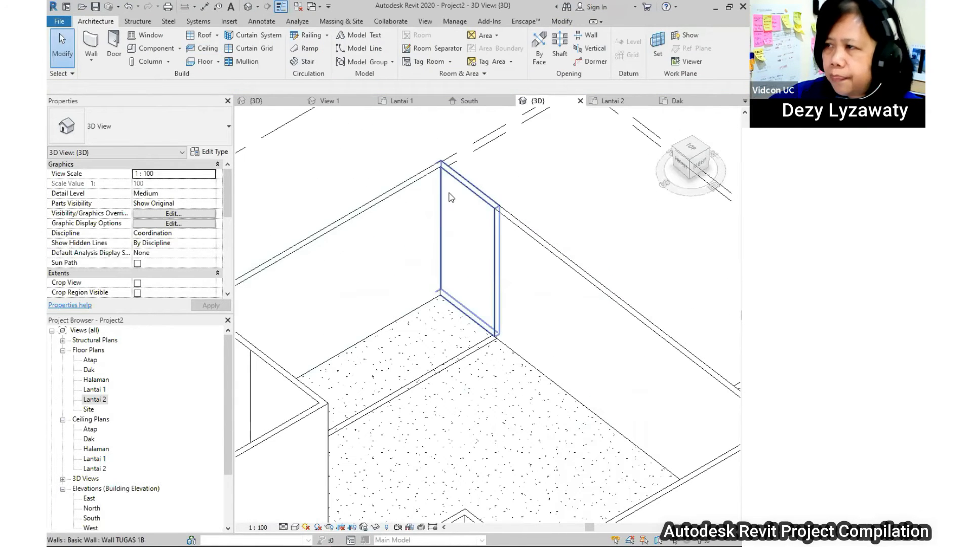
{"action": "left_click", "coordinate": [452, 188]}
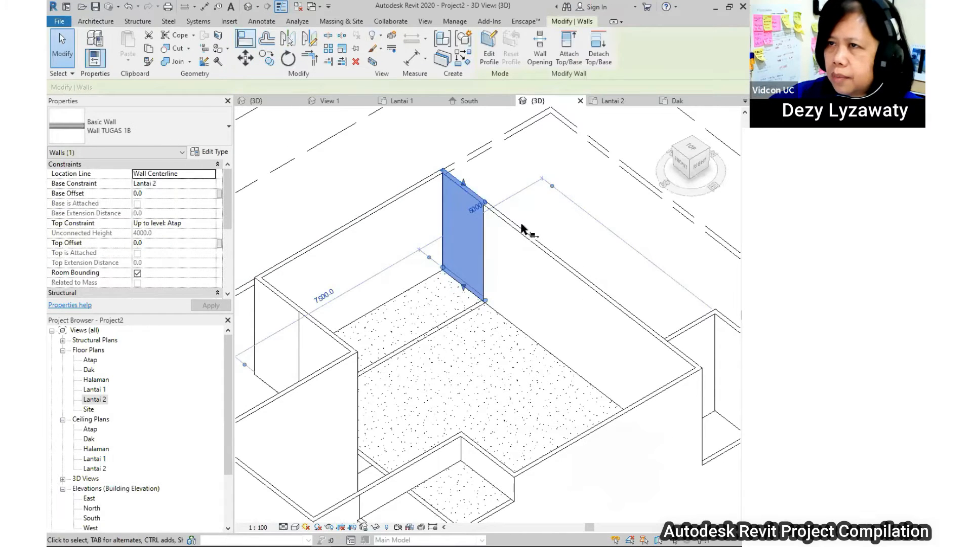
{"action": "left_click", "coordinate": [546, 257]}
{"action": "left_click", "coordinate": [476, 208]}
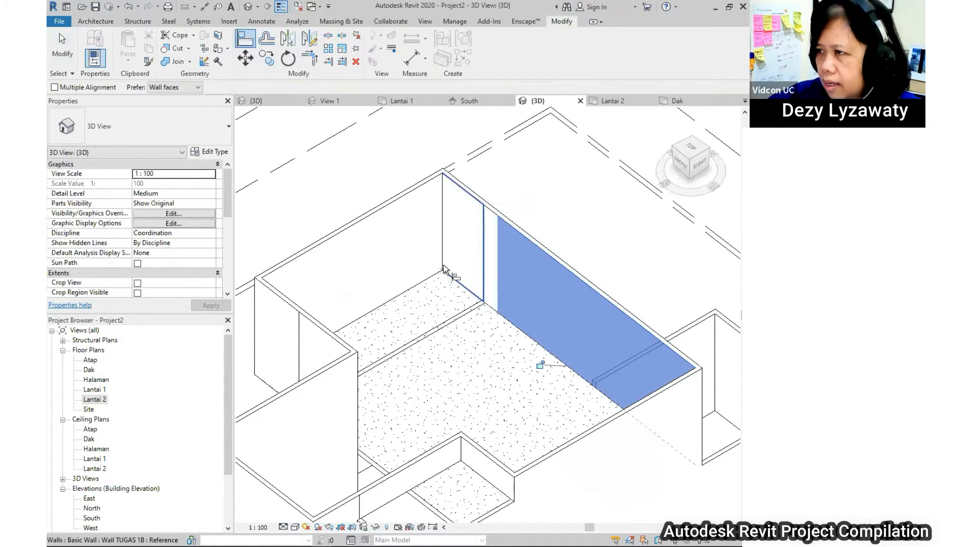
- Try joining the Lantai 2 floor with the Lantai 1 wall whose top shows through the floor surface
{"action": "scroll", "coordinate": [444, 266], "scroll_direction": "down", "scroll_amount": 1}
{"action": "key", "text": "Escape"}
{"action": "middle_click_drag", "start_coordinate": [498, 309], "coordinate": [462, 293]}
{"action": "scroll", "coordinate": [463, 278], "scroll_direction": "up", "scroll_amount": 2}
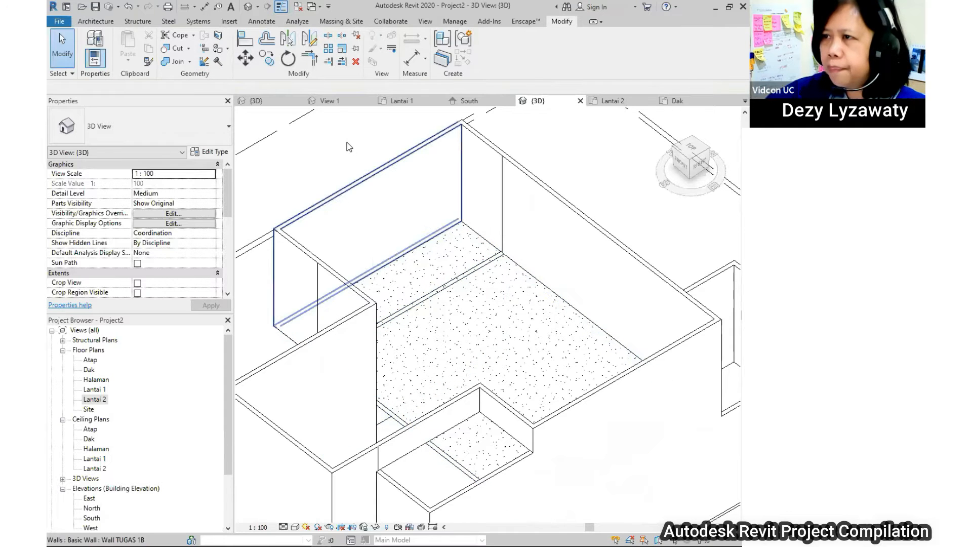
{"action": "middle_click_drag", "start_coordinate": [347, 148], "coordinate": [462, 237]}
{"action": "scroll", "coordinate": [462, 237], "scroll_direction": "down", "scroll_amount": 2}
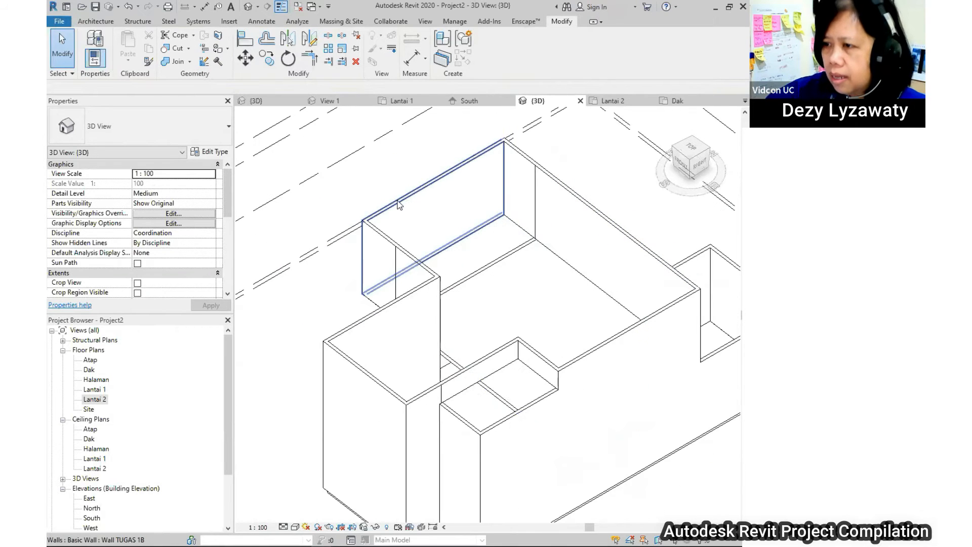
{"action": "middle_click_drag", "start_coordinate": [323, 455], "coordinate": [293, 426]}
{"action": "scroll", "coordinate": [355, 330], "scroll_direction": "up", "scroll_amount": 2}
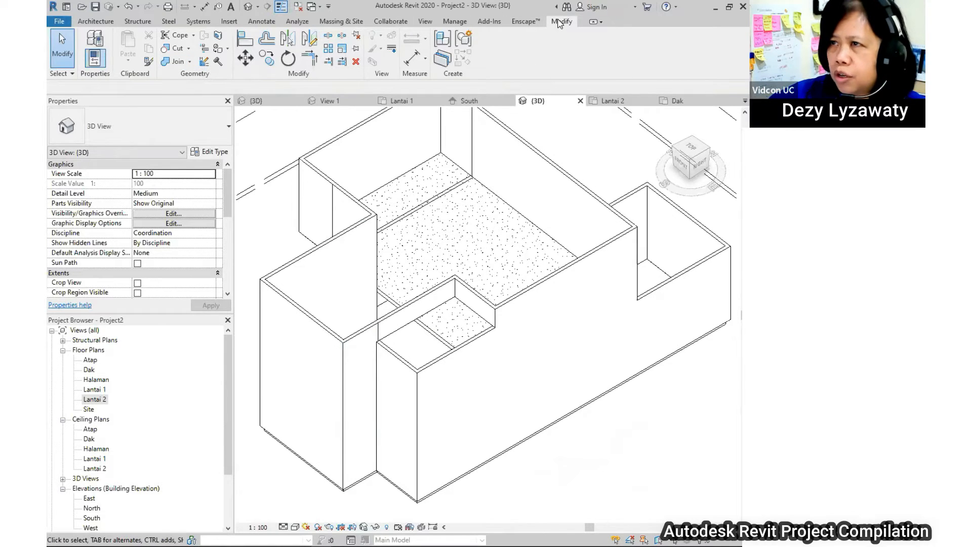
{"action": "left_click", "coordinate": [177, 62]}
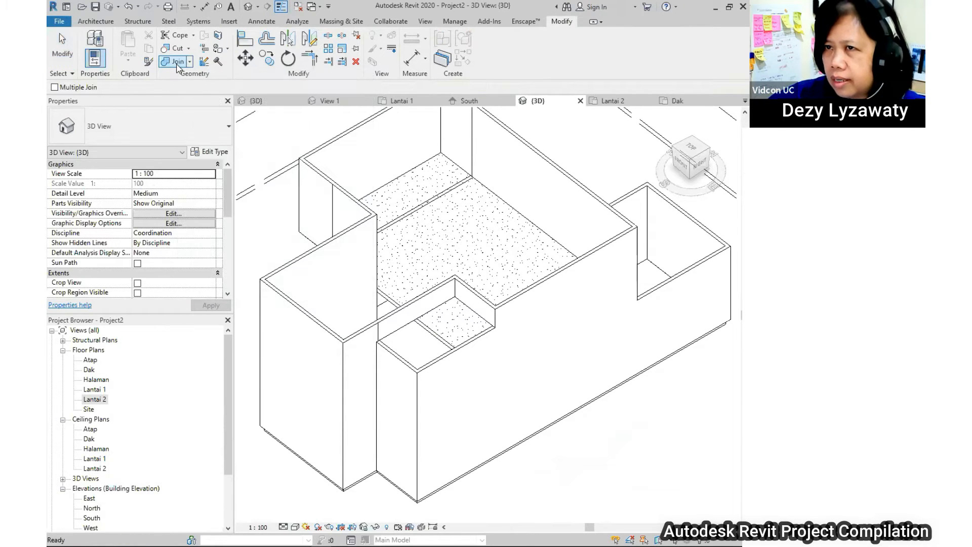
{"action": "left_click", "coordinate": [510, 242]}
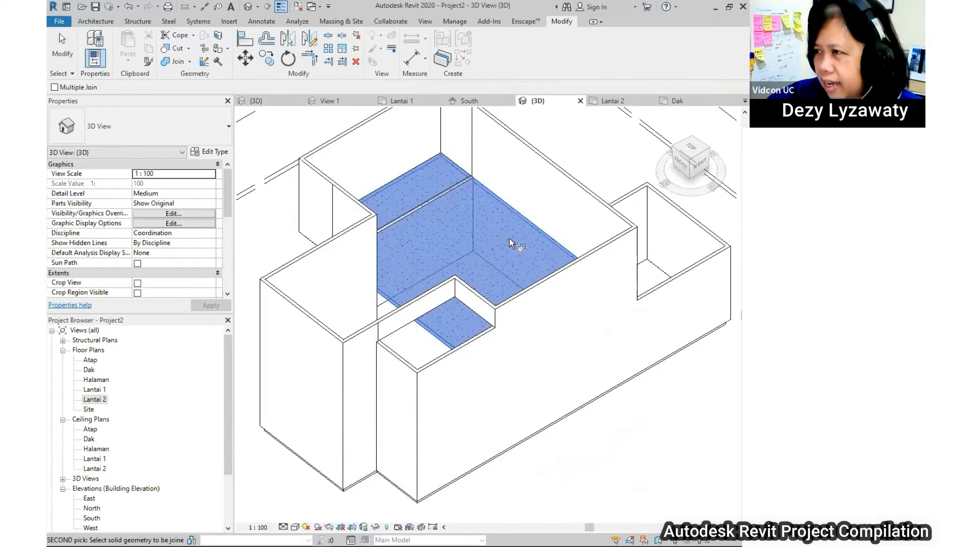
{"action": "left_click", "coordinate": [424, 210]}
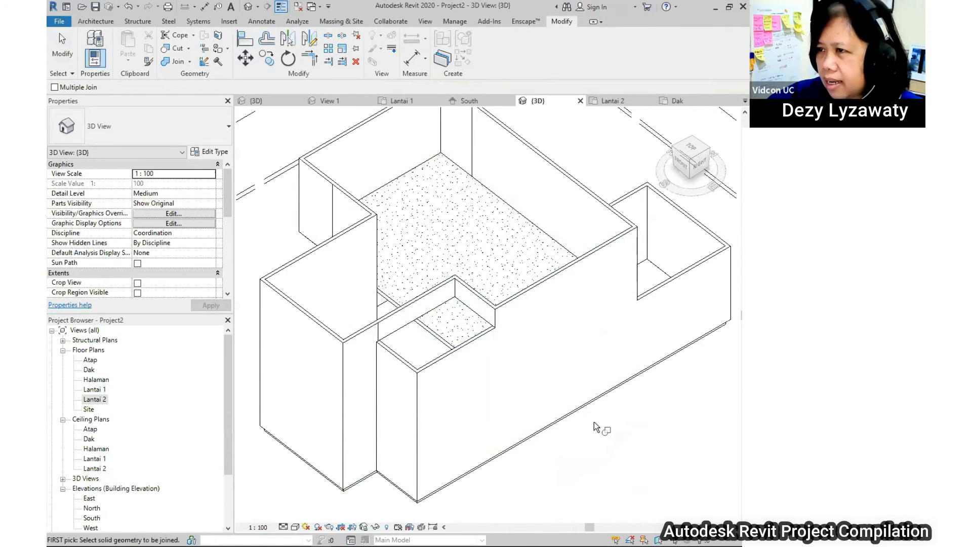
{"action": "key", "text": "Escape"}
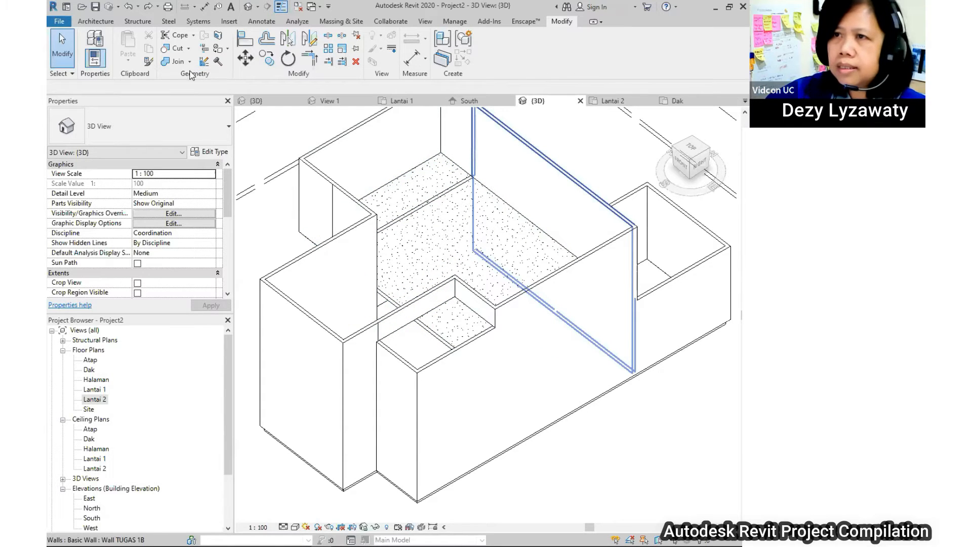
- Join the geometry of the Lantai 2 floor and the Lantai 1 wall crossing it near the overhang
{"action": "left_click", "coordinate": [174, 63]}
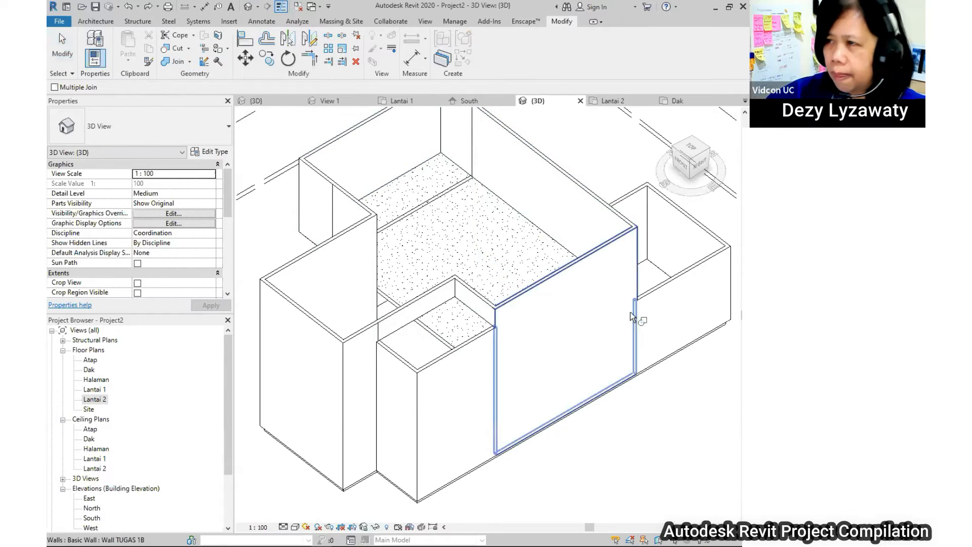
{"action": "key", "text": "Tab"}
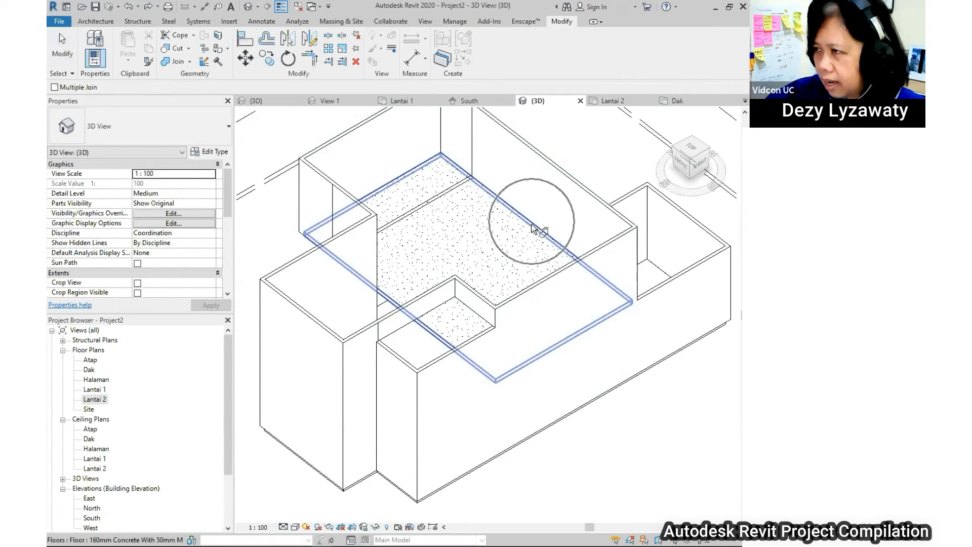
{"action": "left_click", "coordinate": [533, 229], "text": "ctrl"}
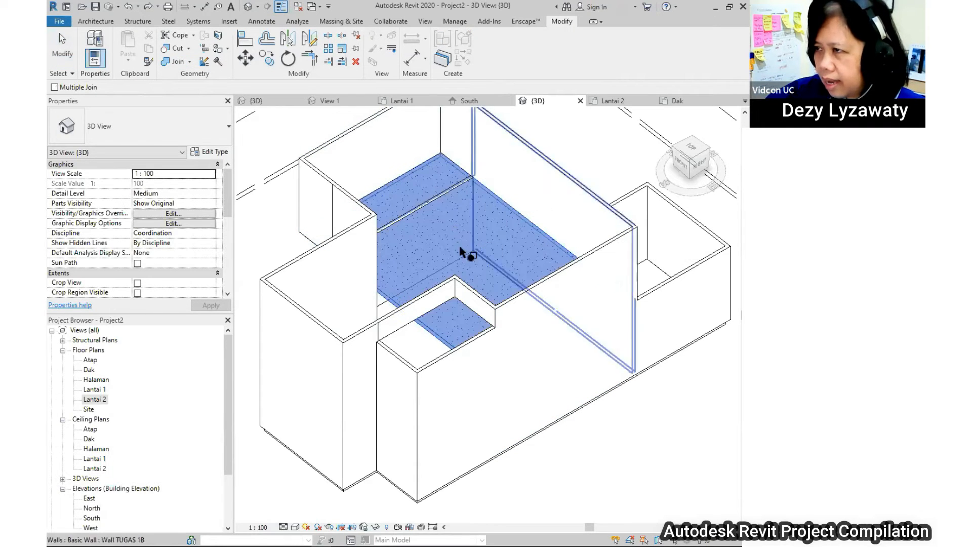
{"action": "left_click", "coordinate": [445, 195]}
- Open the Lantai 2 floor's boundary for editing and show it in the Lantai 2 floor plan
{"action": "middle_click_drag", "start_coordinate": [646, 306], "coordinate": [516, 257], "text": "shift"}
{"action": "scroll", "coordinate": [516, 256], "scroll_direction": "up", "scroll_amount": 5}
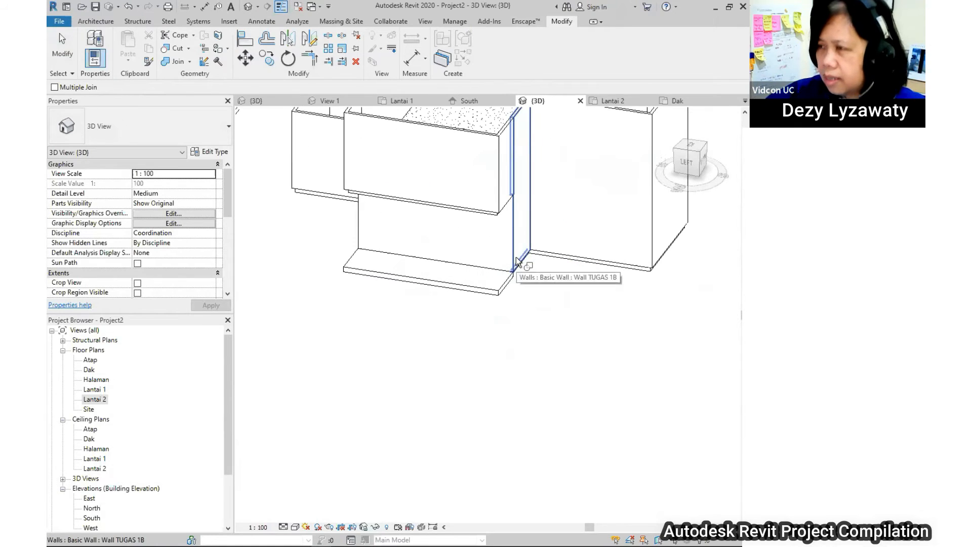
{"action": "left_click", "coordinate": [494, 223]}
{"action": "middle_click_drag", "start_coordinate": [567, 259], "coordinate": [484, 238], "text": "shift"}
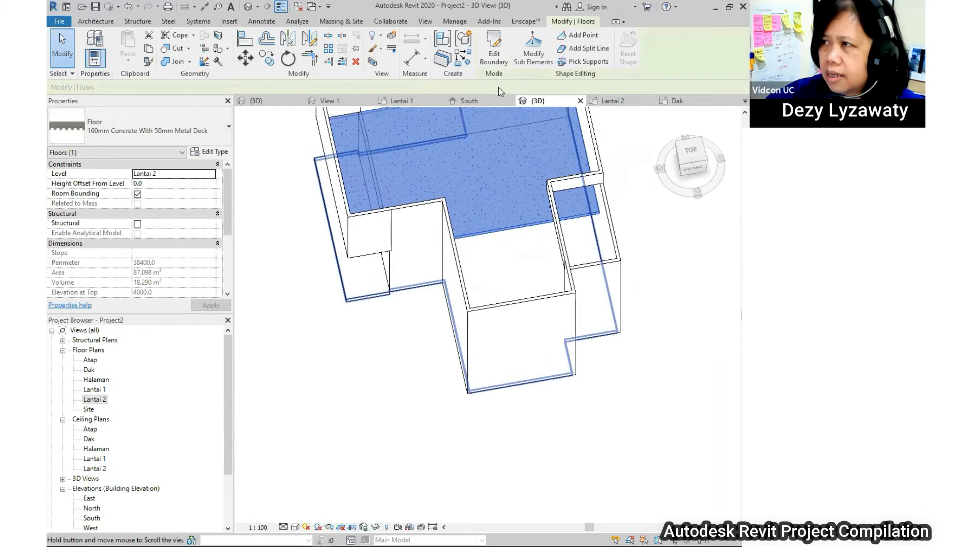
{"action": "left_click", "coordinate": [497, 66]}
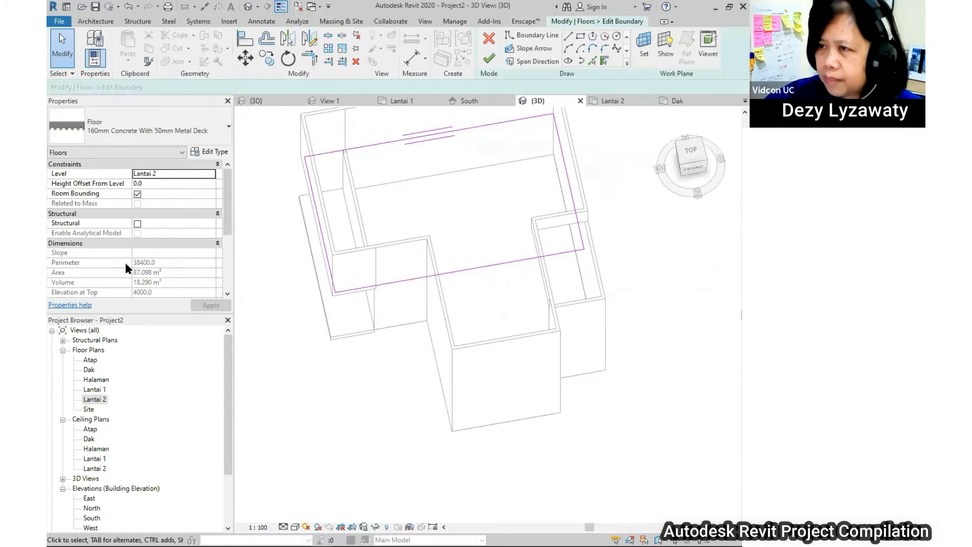
{"action": "double_click", "coordinate": [104, 401]}
{"action": "scroll", "coordinate": [395, 209], "scroll_direction": "up", "scroll_amount": 4}
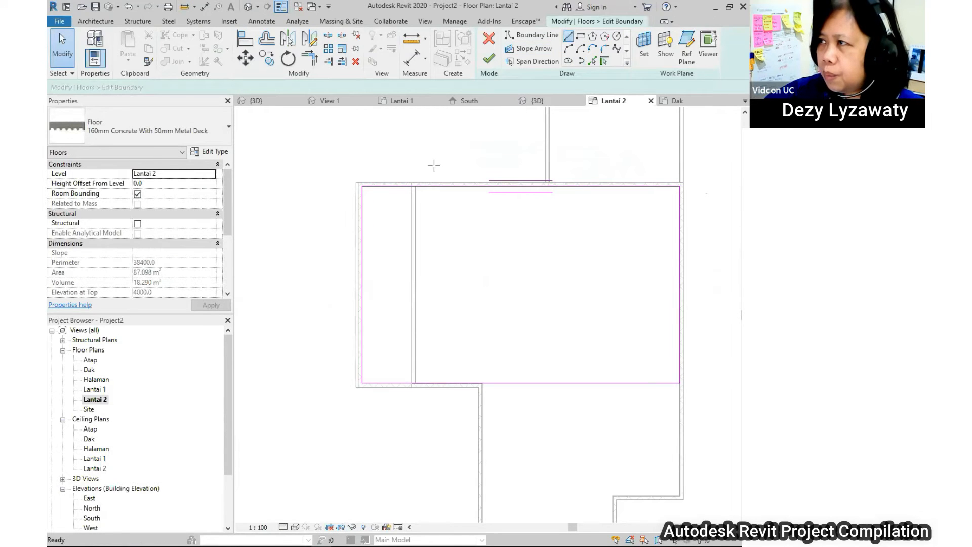
- Sketch boundary lines around the overhang, starting and ending at the crossing wall's outer face, about 2600 wide and extending beyond the outer walls
{"action": "scroll", "coordinate": [412, 181], "scroll_direction": "up", "scroll_amount": 4}
{"action": "left_click", "coordinate": [407, 187]}
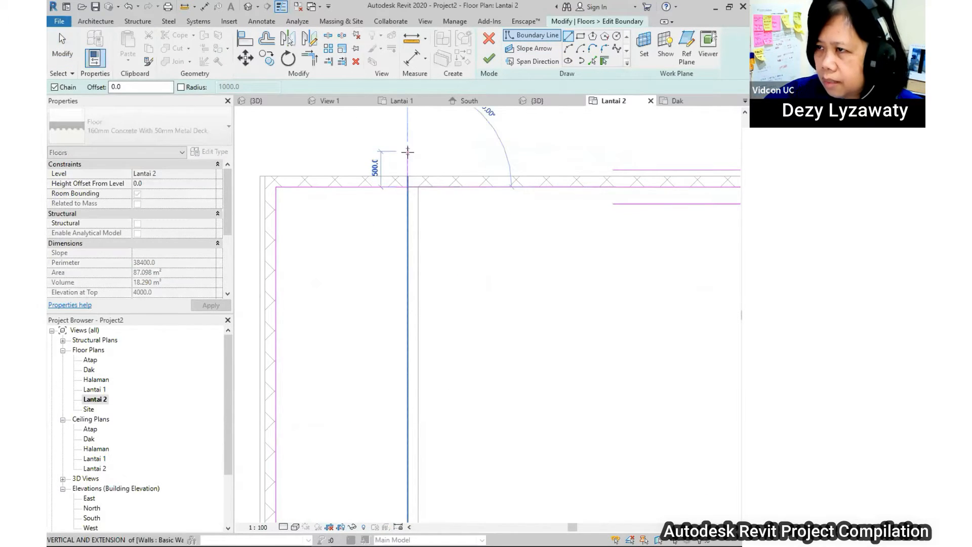
{"action": "left_click", "coordinate": [408, 152]}
{"action": "scroll", "coordinate": [408, 152], "scroll_direction": "down", "scroll_amount": 3}
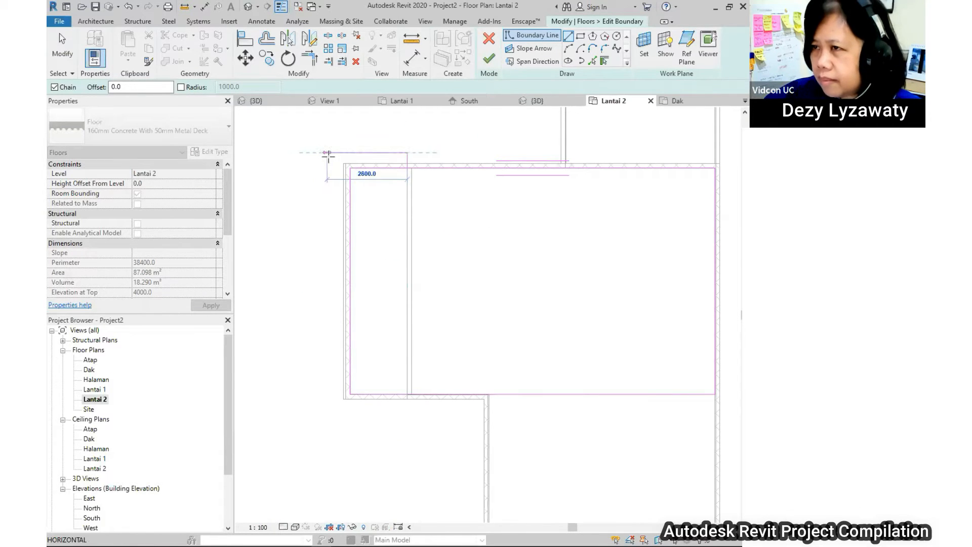
{"action": "left_click", "coordinate": [328, 154]}
{"action": "left_click", "coordinate": [327, 442]}
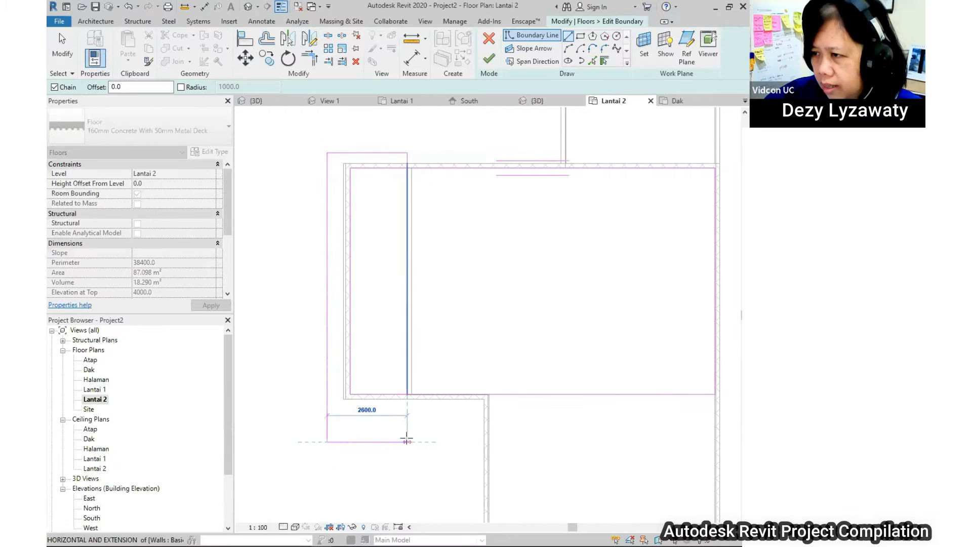
{"action": "left_click", "coordinate": [407, 416]}
{"action": "left_click", "coordinate": [408, 394]}
{"action": "key", "text": "Escape"}
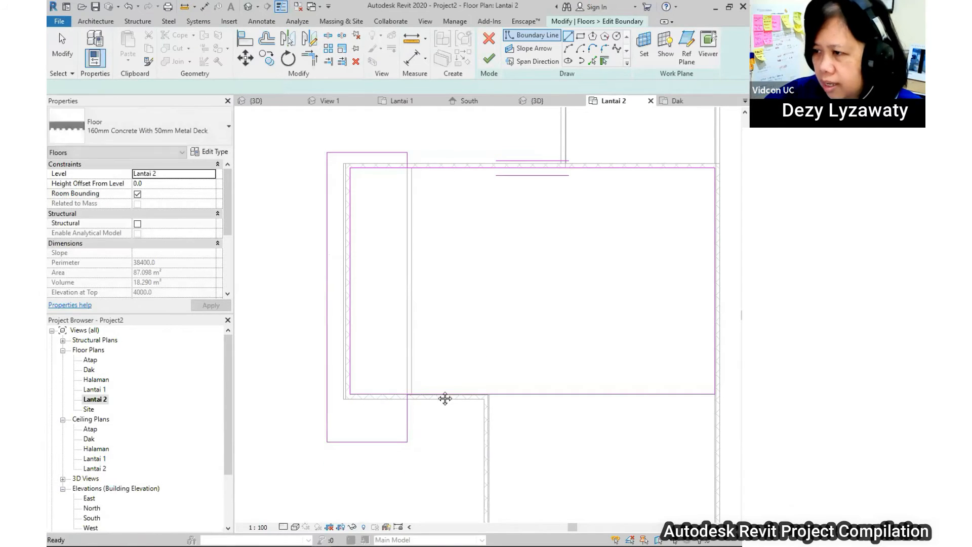
{"action": "key", "text": "Escape"}
- Set the lower edge of the new overhang outline 500 from the adjacent wall
{"action": "left_click", "coordinate": [411, 395]}
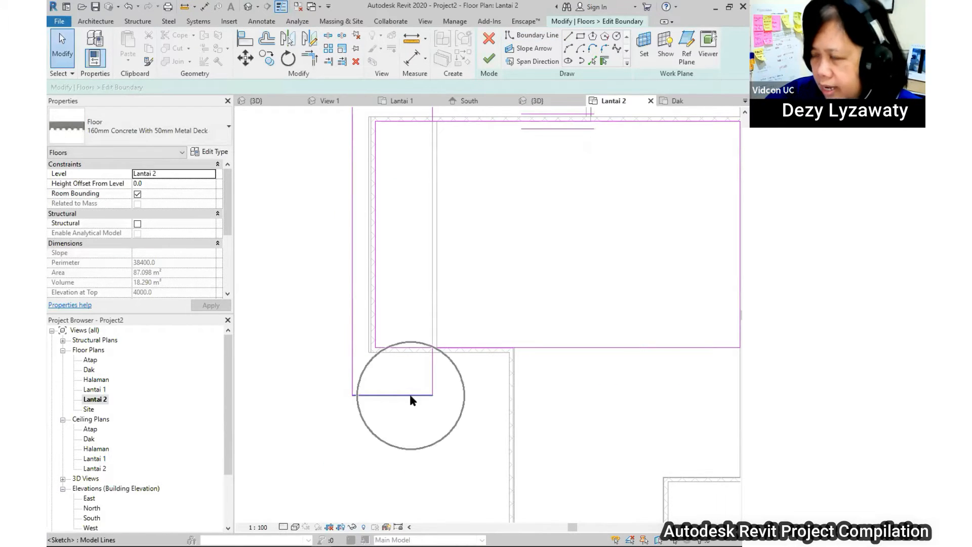
{"action": "left_click", "coordinate": [326, 377]}
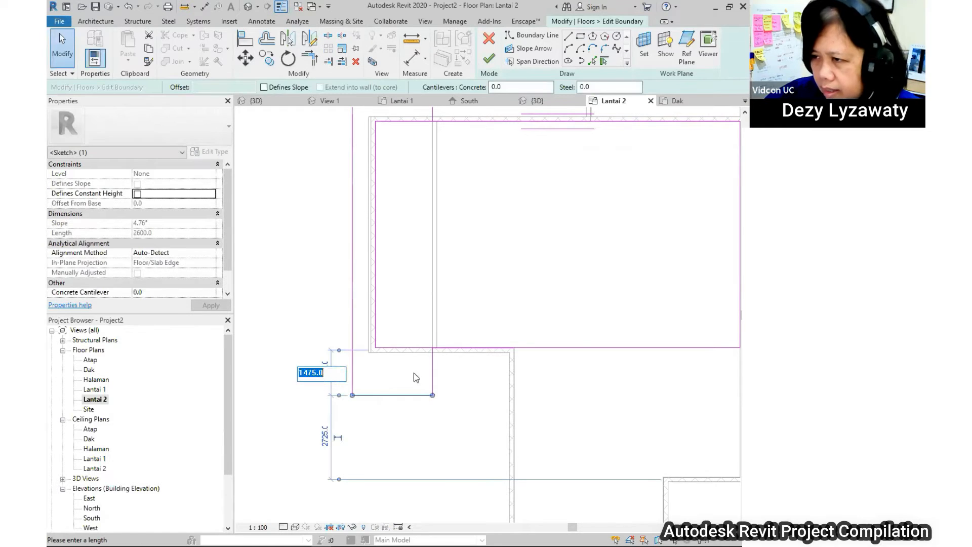
{"action": "type", "text": "5000"}
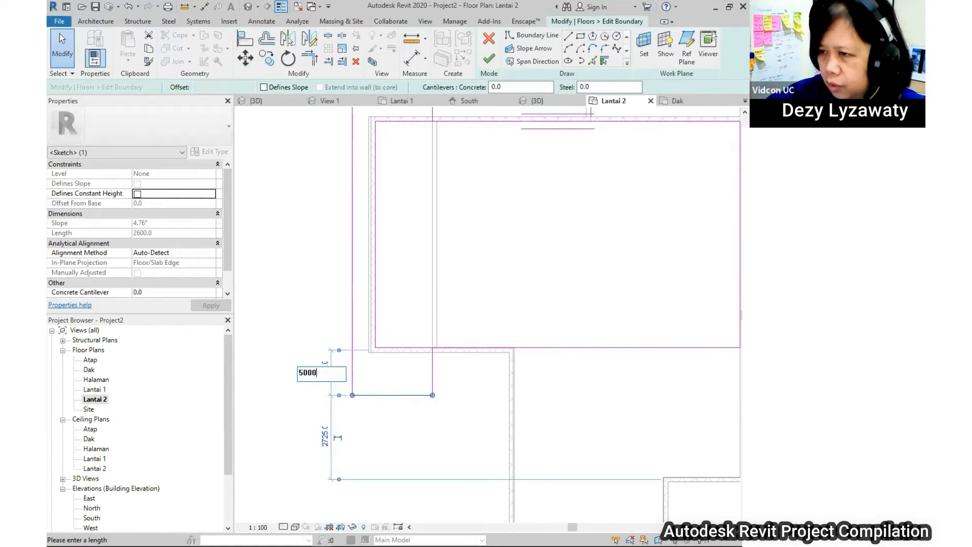
{"action": "key", "text": "Return"}
{"action": "left_click", "coordinate": [438, 376]}
- Set the long outer edge of the overhang outline 500 from the original parallel floor boundary
{"action": "middle_click_drag", "start_coordinate": [382, 385], "coordinate": [308, 499]}
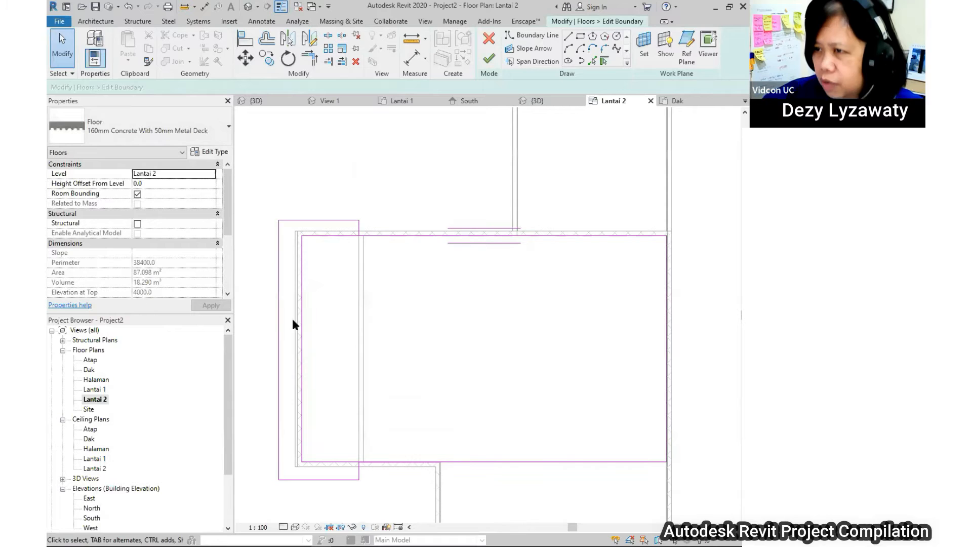
{"action": "left_click", "coordinate": [281, 320]}
{"action": "left_click", "coordinate": [291, 194]}
{"action": "type", "text": "500"}
{"action": "key", "text": "Return"}
{"action": "left_click", "coordinate": [309, 181]}
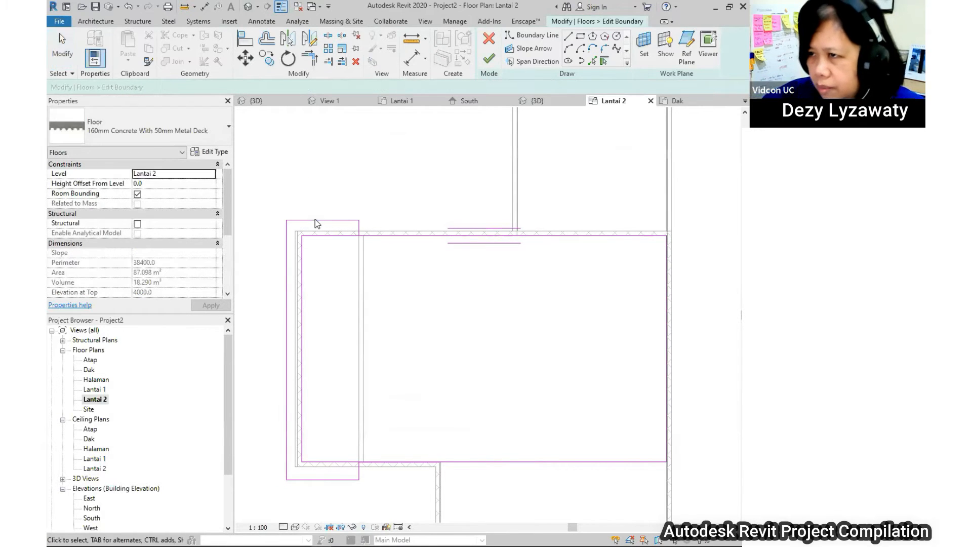
- Set the upper edge of the overhang outline to a 500 distance from the adjacent wall
{"action": "left_click", "coordinate": [329, 220]}
{"action": "scroll", "coordinate": [378, 229], "scroll_direction": "up", "scroll_amount": 2}
{"action": "left_click", "coordinate": [376, 227]}
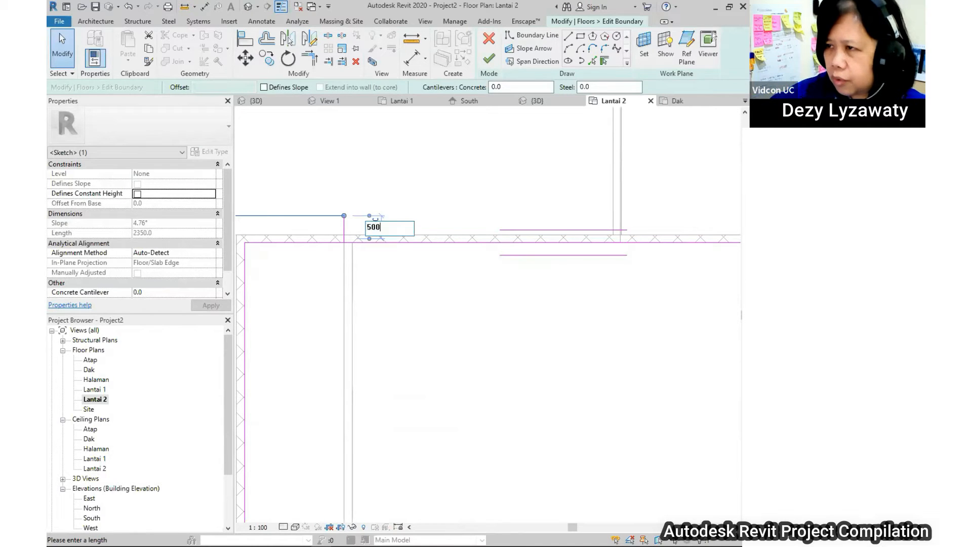
{"action": "type", "text": "500"}
{"action": "key", "text": "Return"}
{"action": "key", "text": "Escape"}
{"action": "scroll", "coordinate": [385, 260], "scroll_direction": "down", "scroll_amount": 3}
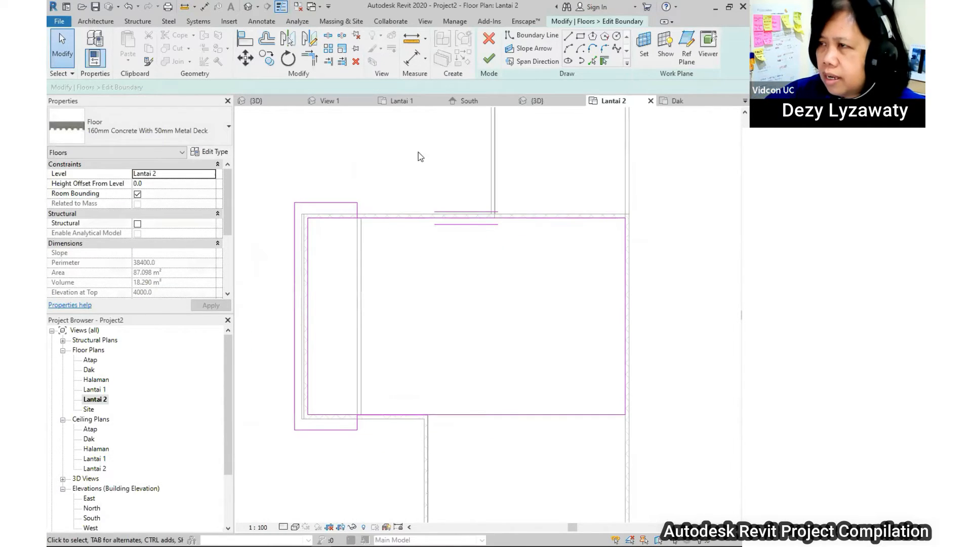
- Trim the original boundary edges to the overhang outline and delete the leftover inner edge to form one closed loop
{"action": "left_click", "coordinate": [311, 59]}
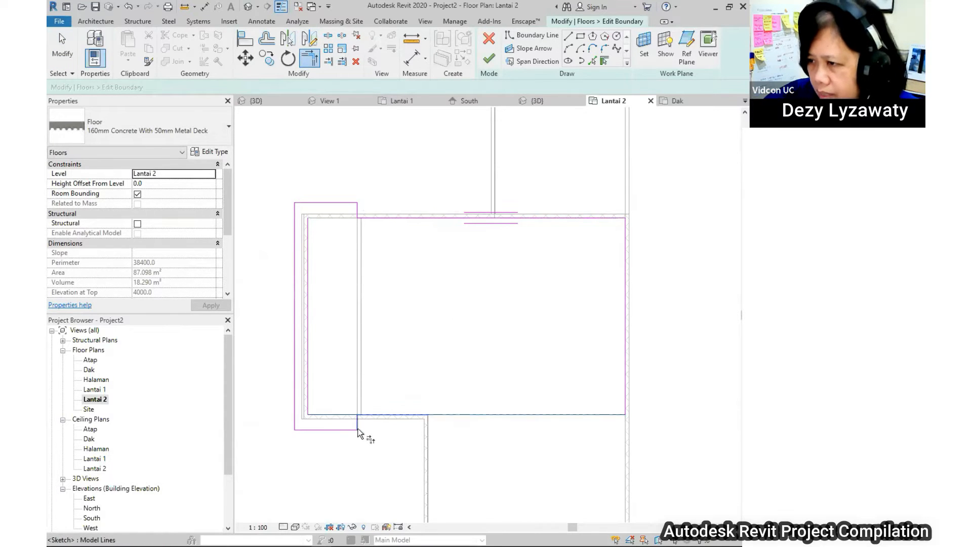
{"action": "key", "text": "Escape"}
{"action": "left_click", "coordinate": [309, 384]}
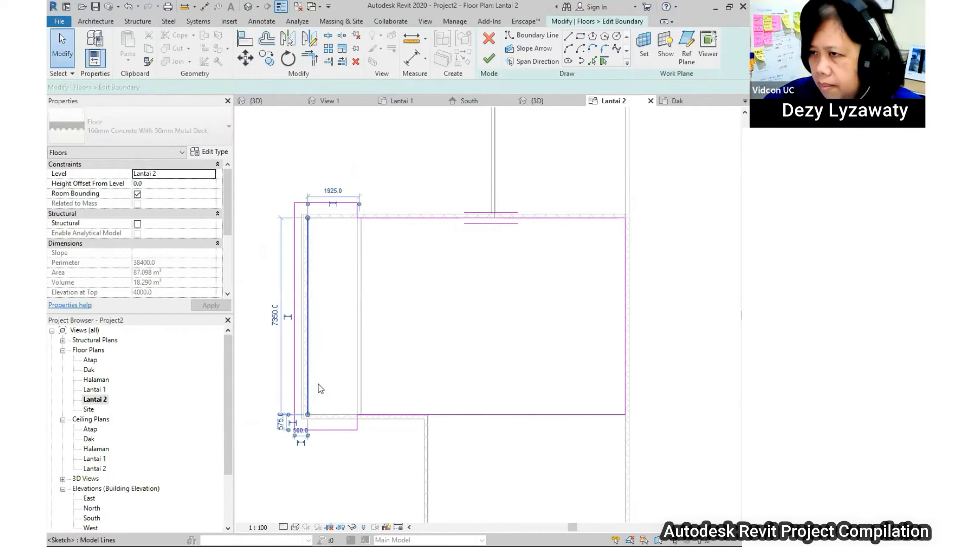
{"action": "key", "text": "Escape"}
- Finish the Lantai 2 floor boundary, attaching the walls below to its bottom and accepting the warnings
{"action": "scroll", "coordinate": [388, 343], "scroll_direction": "down", "scroll_amount": 1}
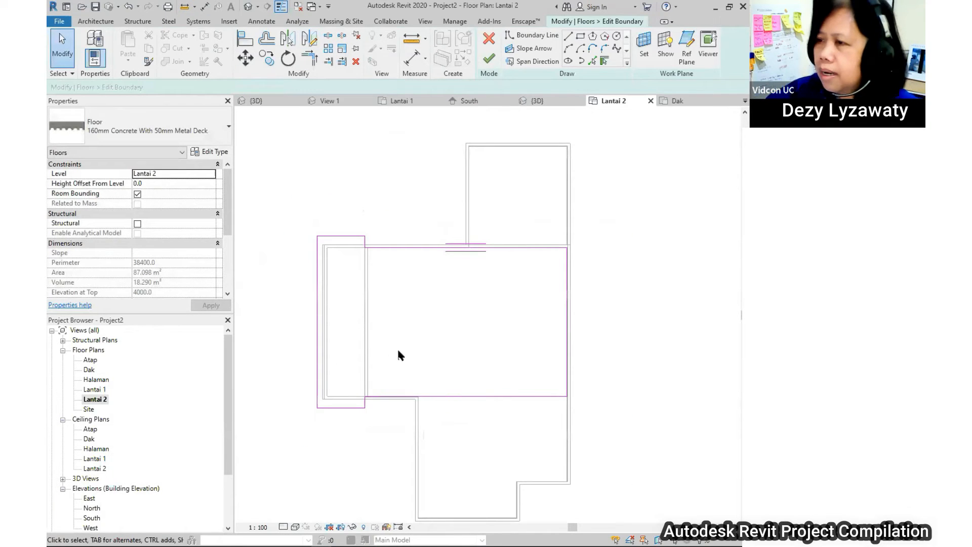
{"action": "middle_click_drag", "start_coordinate": [451, 360], "coordinate": [455, 336]}
{"action": "left_click", "coordinate": [488, 62]}
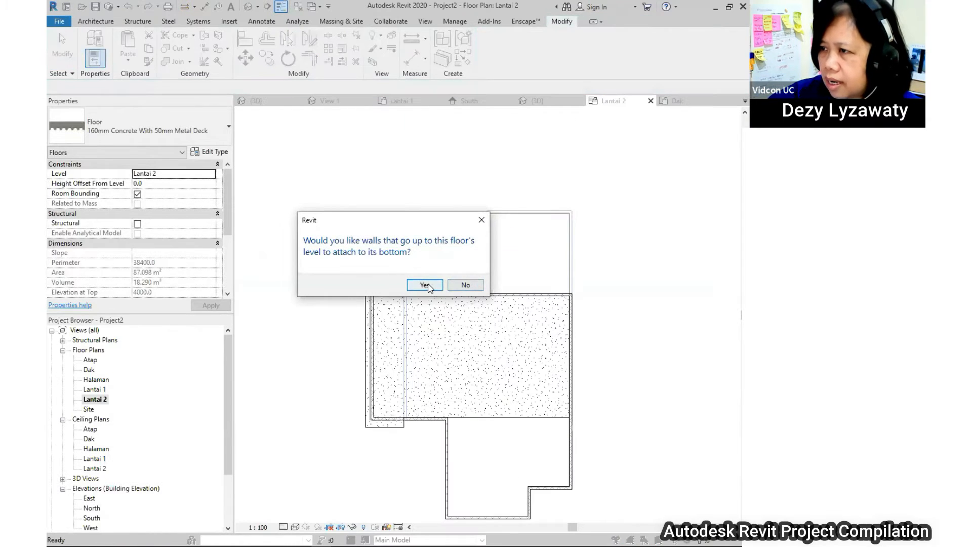
{"action": "left_click", "coordinate": [427, 286]}
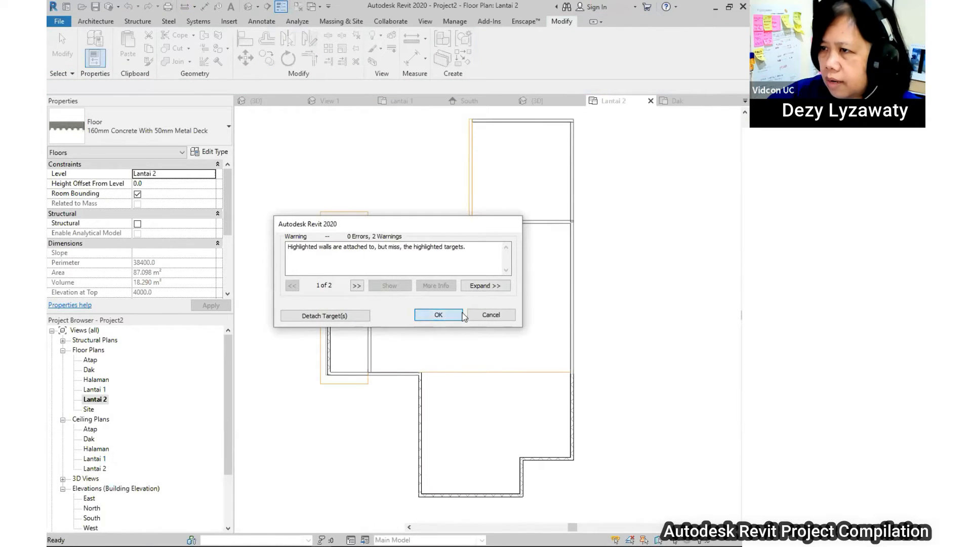
{"action": "left_click", "coordinate": [441, 316]}
- Examine the extended Lantai 2 floor in 3D, along with the wall beside the overhang where it meets the Lantai 1 floor
{"action": "left_click", "coordinate": [248, 6]}
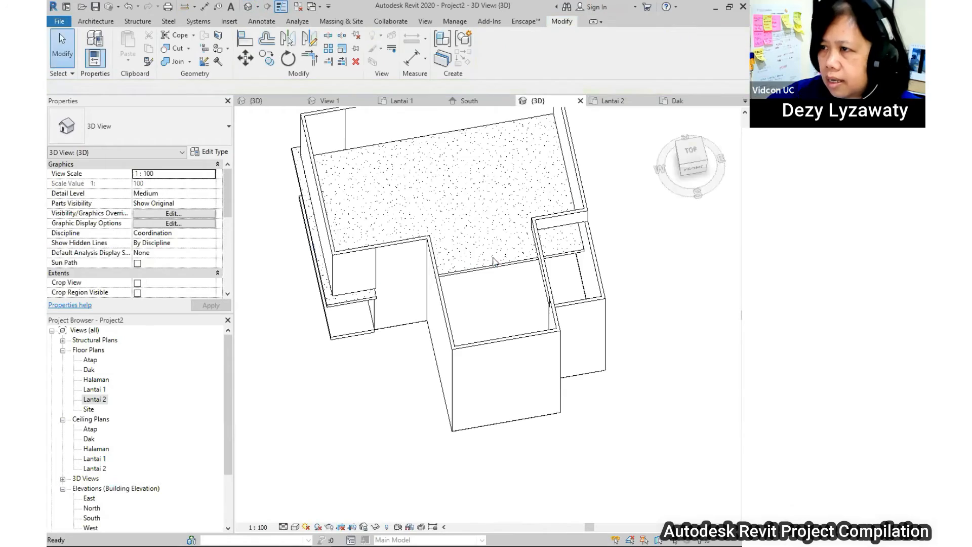
{"action": "middle_click_drag", "start_coordinate": [471, 253], "coordinate": [483, 258], "text": "shift"}
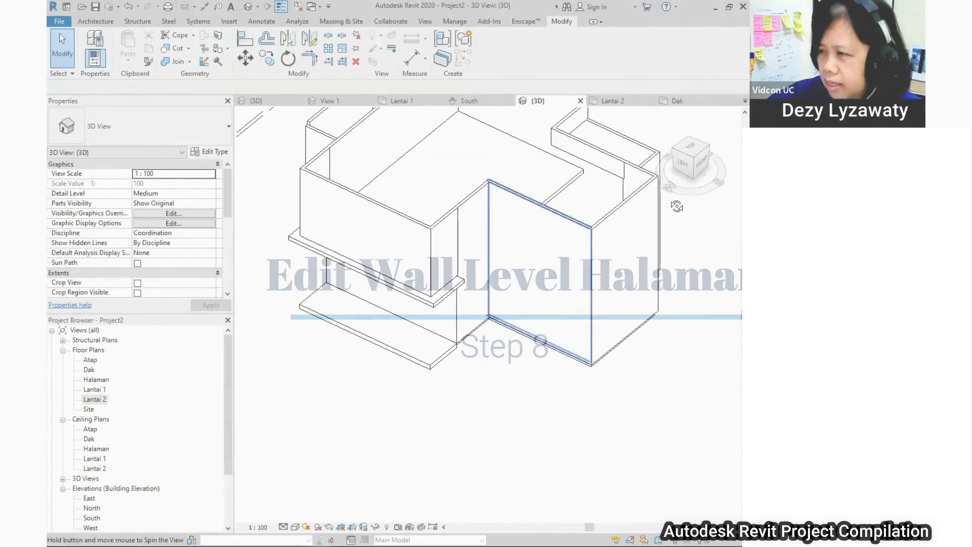
{"action": "middle_click_drag", "start_coordinate": [677, 206], "coordinate": [442, 322], "text": "shift"}
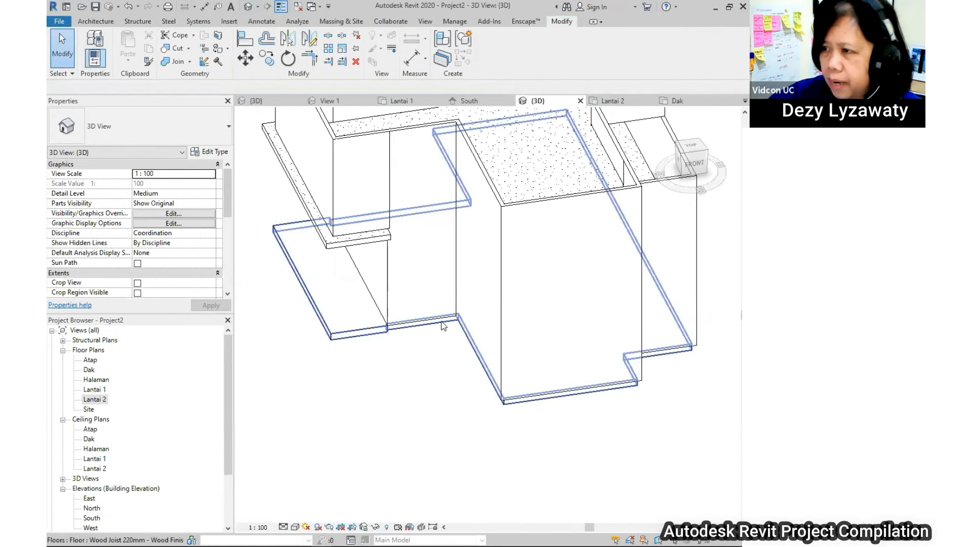
{"action": "left_click", "coordinate": [445, 323]}
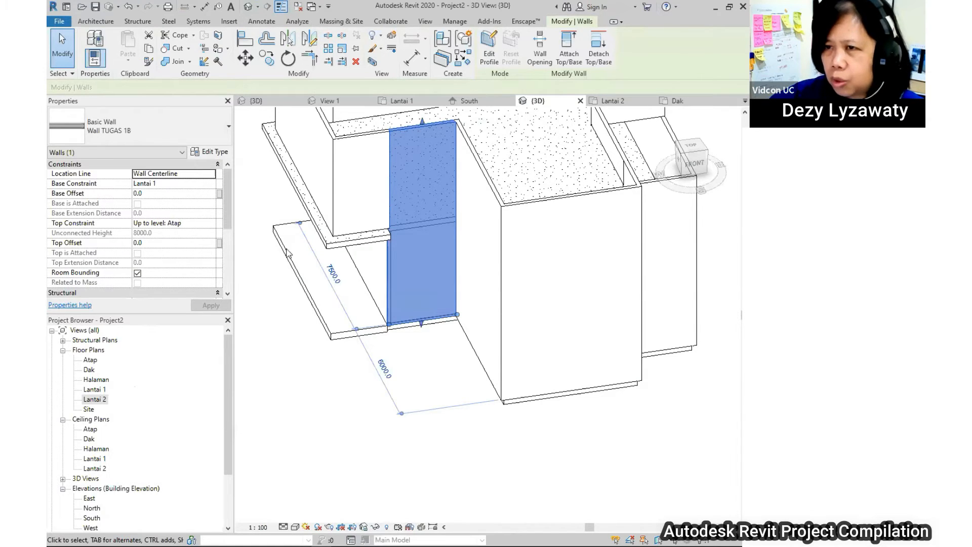
{"action": "left_click", "coordinate": [458, 354]}
{"action": "middle_click_drag", "start_coordinate": [460, 340], "coordinate": [430, 312], "text": "shift"}
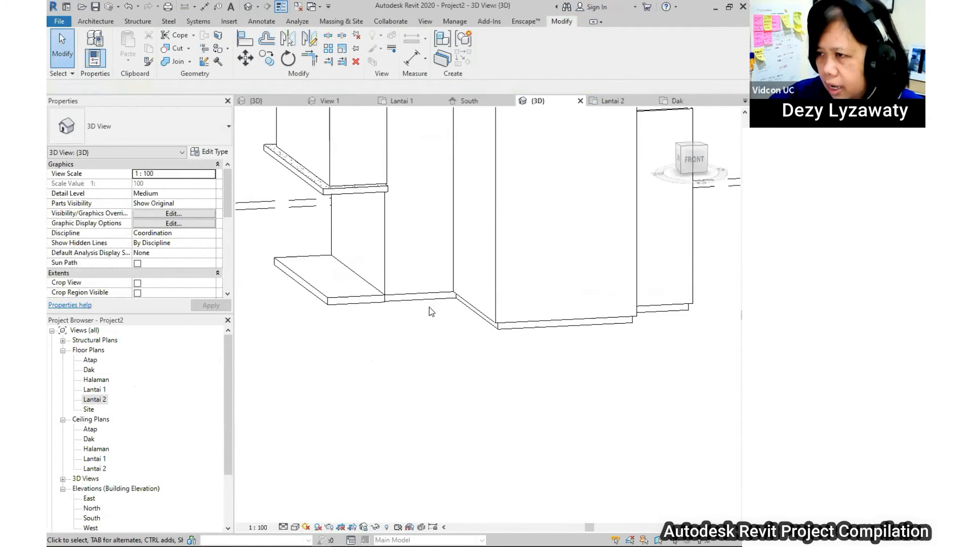
- Select the ten Wall TUGAS 1B walls standing on the Lantai 1 floor and set their base constraint to Halaman
{"action": "scroll", "coordinate": [431, 312], "scroll_direction": "down", "scroll_amount": 2}
{"action": "middle_click_drag", "start_coordinate": [397, 244], "coordinate": [370, 300]}
{"action": "left_click", "coordinate": [374, 301]}
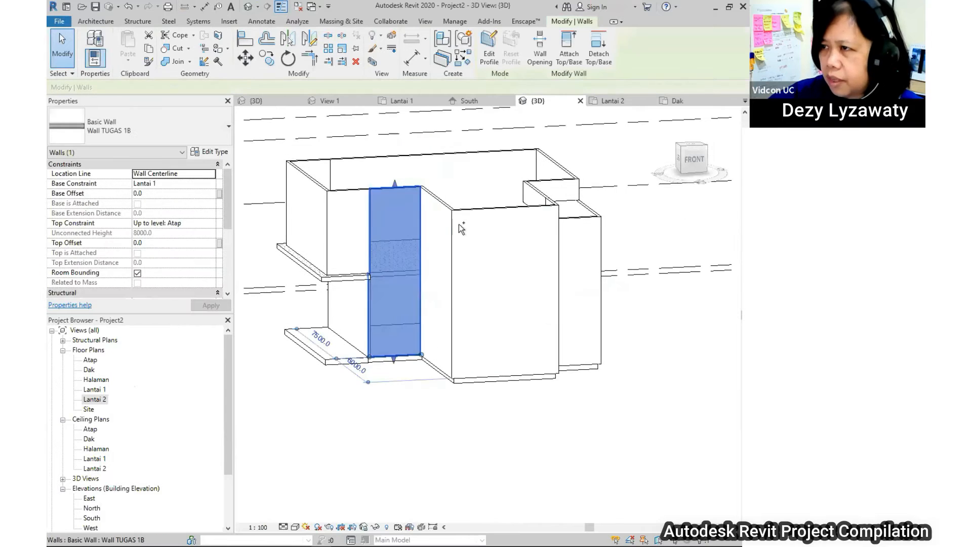
{"action": "left_click", "coordinate": [470, 215], "text": "ctrl"}
{"action": "middle_click_drag", "start_coordinate": [471, 218], "coordinate": [512, 282], "text": "shift"}
{"action": "left_click", "coordinate": [512, 282], "text": "ctrl"}
{"action": "middle_click_drag", "start_coordinate": [640, 282], "coordinate": [432, 308]}
{"action": "left_click", "coordinate": [585, 319], "text": "ctrl"}
{"action": "left_click", "coordinate": [585, 319], "text": "ctrl"}
{"action": "left_click", "coordinate": [591, 253], "text": "ctrl"}
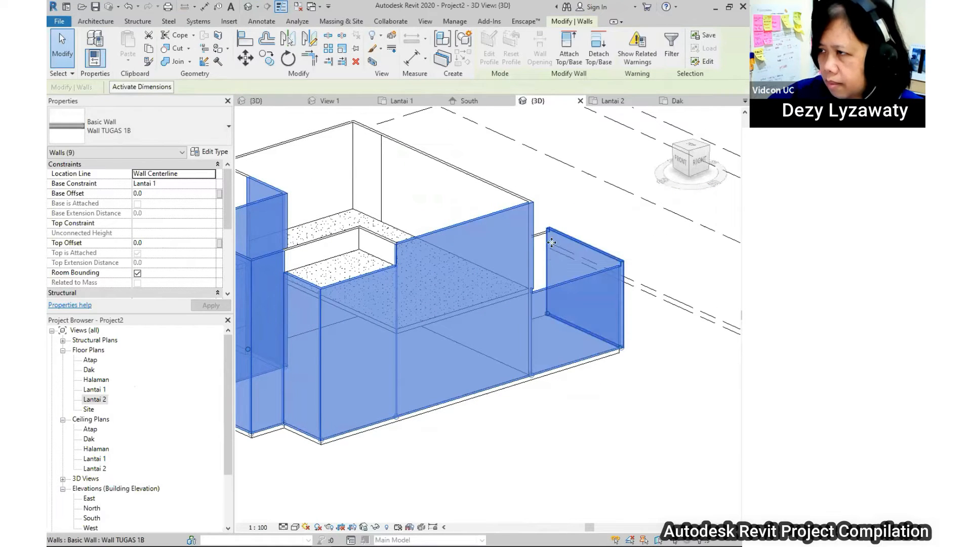
{"action": "left_click", "coordinate": [549, 248], "text": "ctrl"}
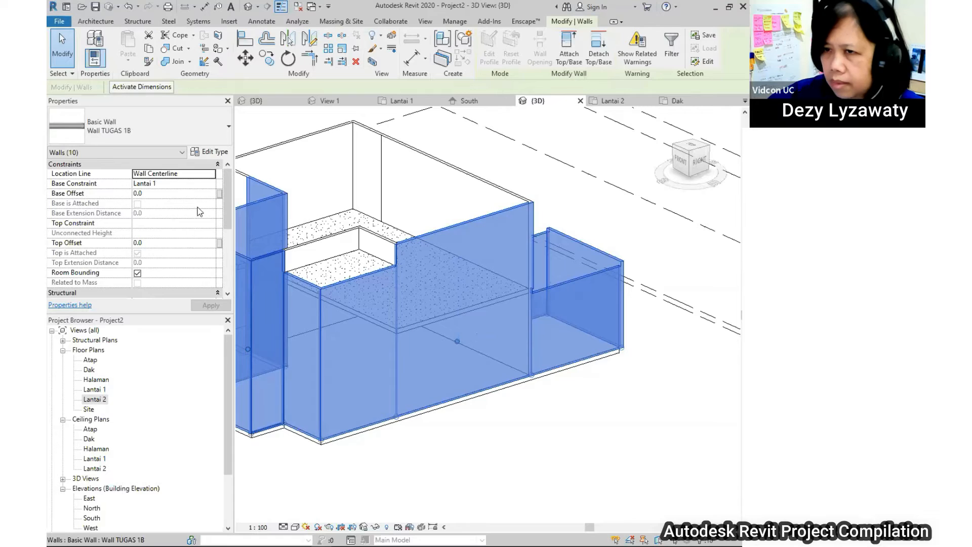
{"action": "left_click", "coordinate": [212, 183]}
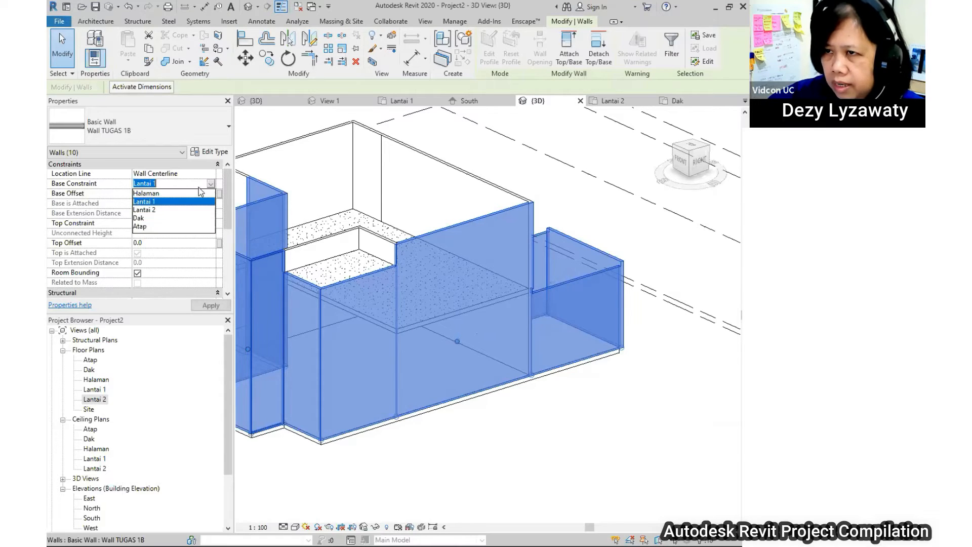
{"action": "left_click", "coordinate": [152, 195]}
{"action": "left_click", "coordinate": [538, 440]}
- Examine the lowered walls from several sides in 3D, checking the constraints of the small projecting room's walls and the floor overhangs
{"action": "scroll", "coordinate": [542, 393], "scroll_direction": "down", "scroll_amount": 2}
{"action": "middle_click_drag", "start_coordinate": [625, 377], "coordinate": [576, 319], "text": "shift"}
{"action": "middle_click_drag", "start_coordinate": [325, 343], "coordinate": [369, 302], "text": "shift"}
{"action": "left_click", "coordinate": [369, 303]}
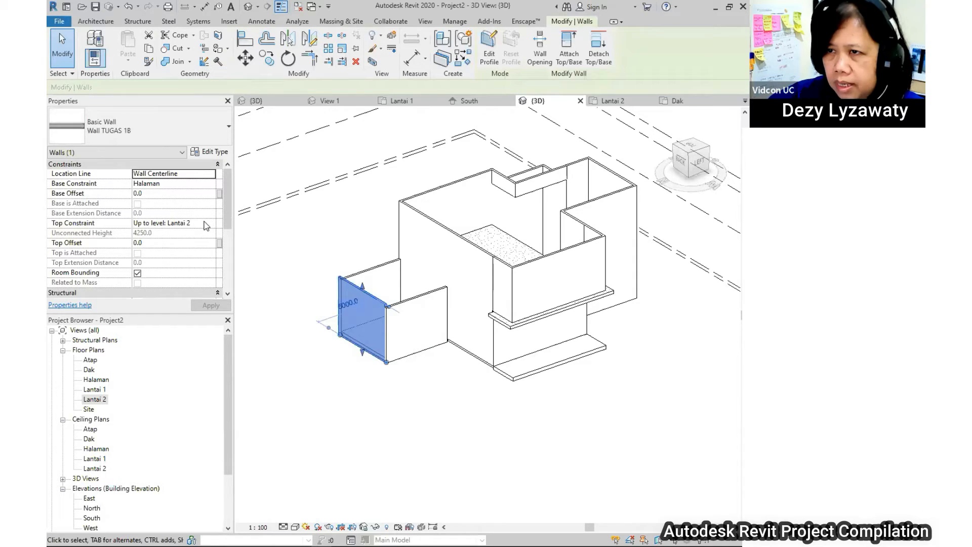
{"action": "left_click", "coordinate": [387, 404]}
{"action": "left_click", "coordinate": [408, 311]}
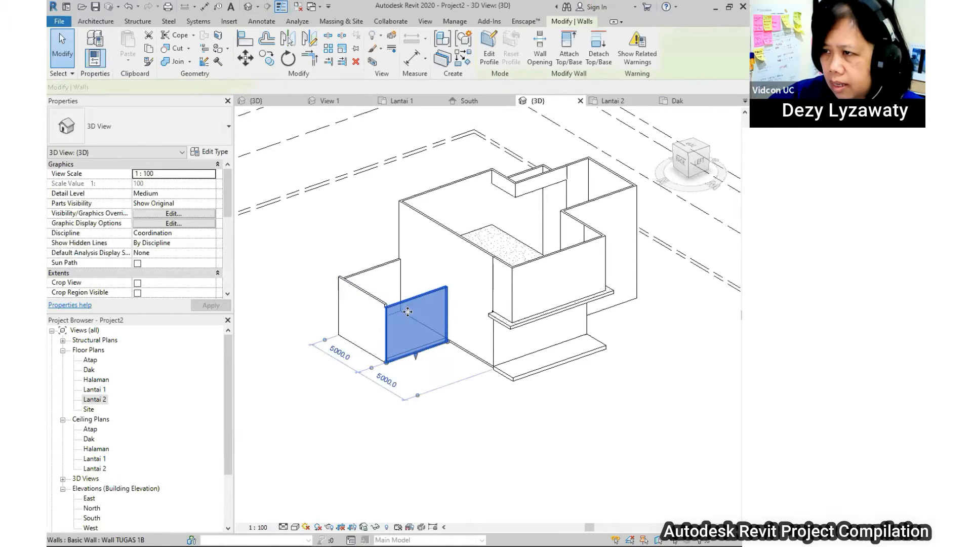
{"action": "left_click", "coordinate": [453, 402]}
{"action": "middle_click_drag", "start_coordinate": [452, 402], "coordinate": [365, 299], "text": "shift"}
{"action": "left_click", "coordinate": [364, 301]}
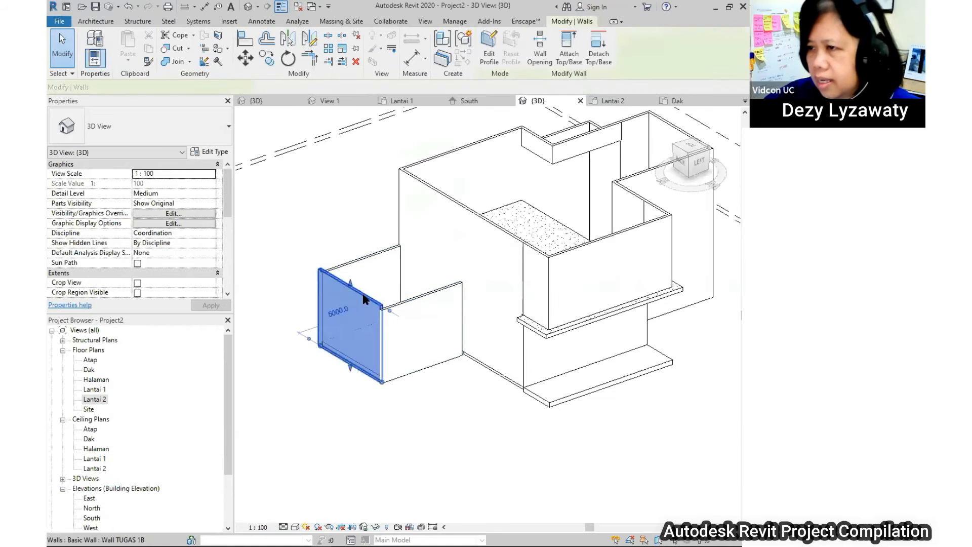
{"action": "middle_click_drag", "start_coordinate": [460, 329], "coordinate": [435, 335], "text": "shift"}
{"action": "middle_click_drag", "start_coordinate": [588, 317], "coordinate": [538, 311], "text": "shift"}
{"action": "middle_click_drag", "start_coordinate": [538, 310], "coordinate": [580, 294]}
{"action": "scroll", "coordinate": [579, 294], "scroll_direction": "up", "scroll_amount": 1}
{"action": "left_click", "coordinate": [580, 294]}
{"action": "middle_click_drag", "start_coordinate": [507, 324], "coordinate": [466, 303], "text": "shift"}
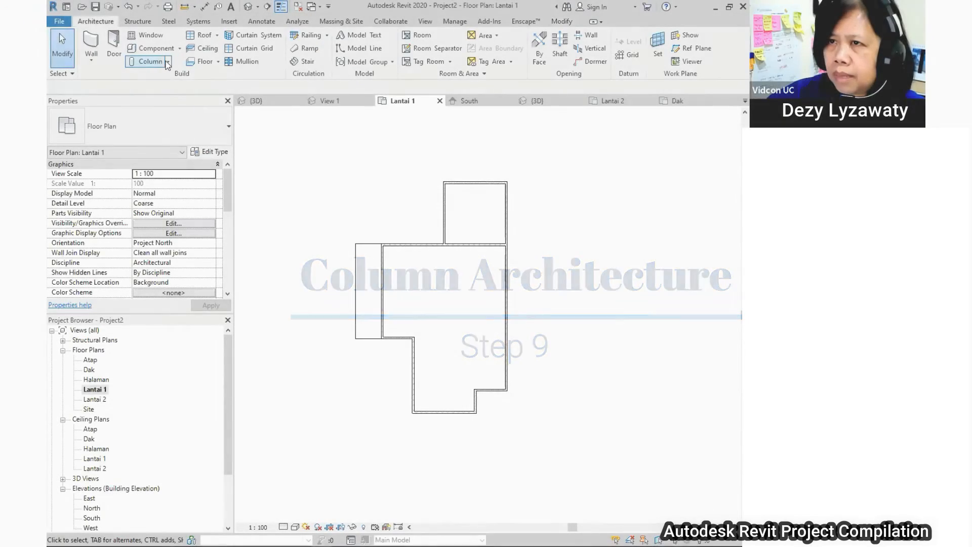
- Start placing an architectural column in the Lantai 1 floor plan
{"action": "left_click", "coordinate": [167, 62]}
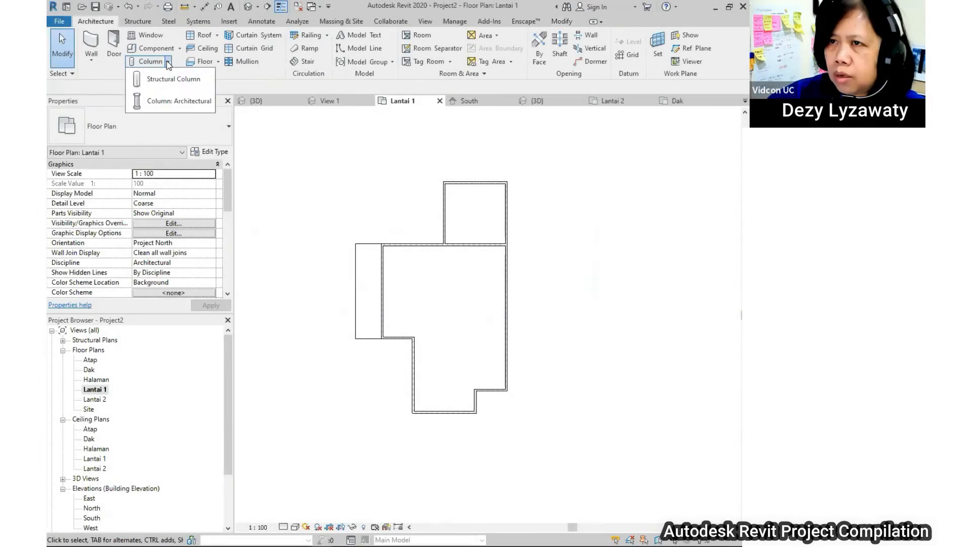
{"action": "left_click", "coordinate": [172, 104]}
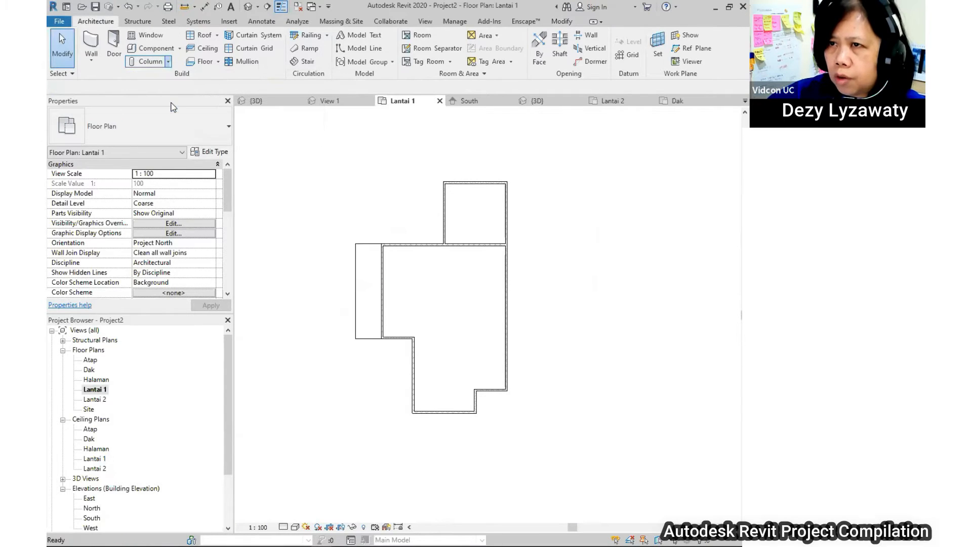
{"action": "left_click", "coordinate": [147, 132]}
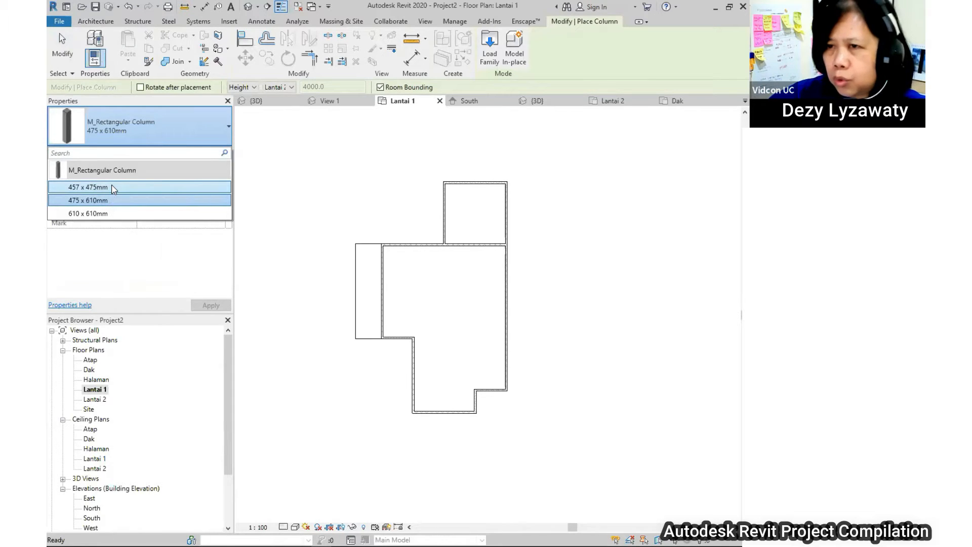
{"action": "left_click", "coordinate": [113, 188]}
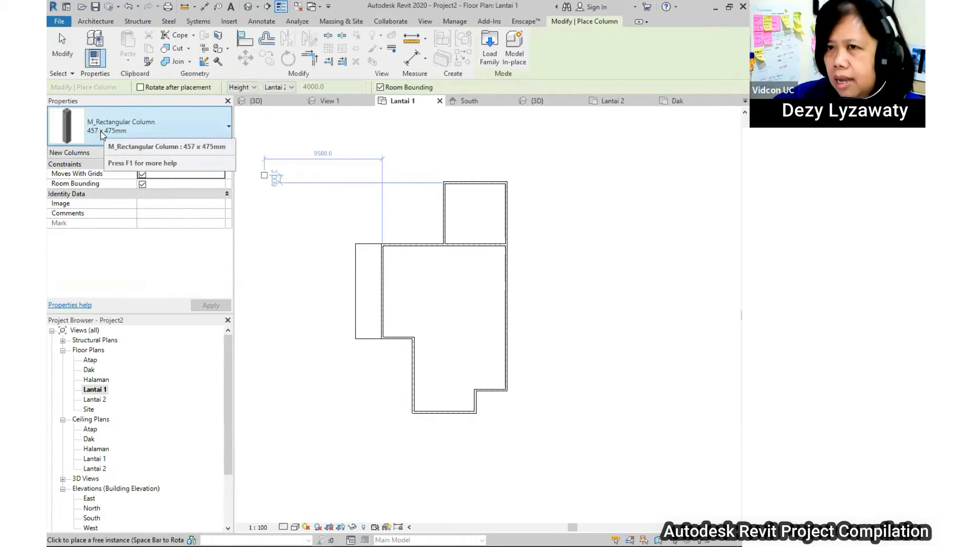
{"action": "key", "text": "Escape"}
{"action": "key", "text": "Escape"}
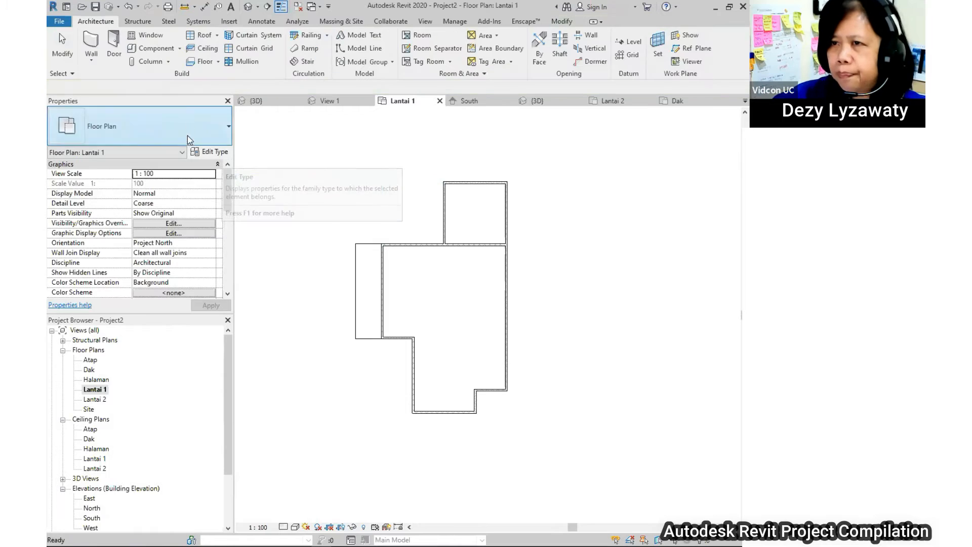
{"action": "left_click", "coordinate": [163, 63]}
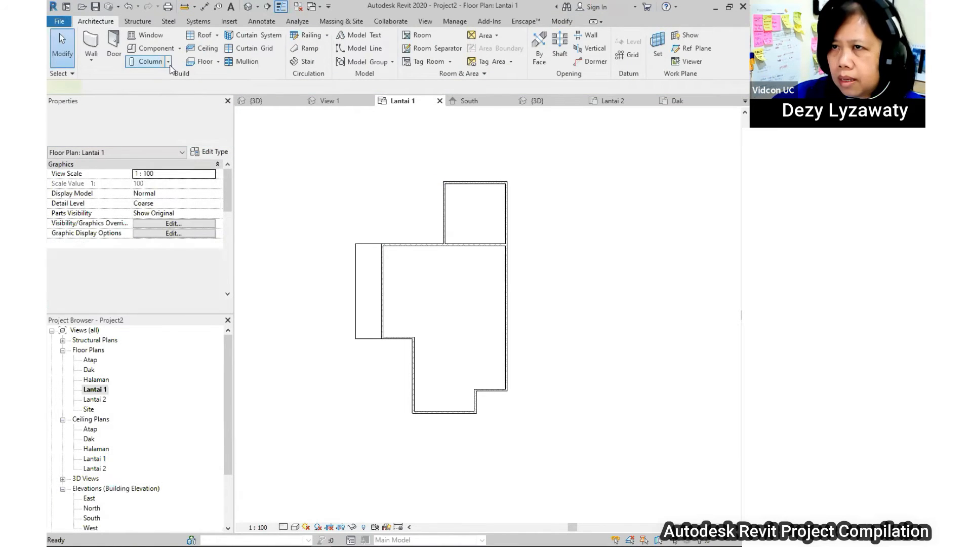
{"action": "key", "text": "Escape"}
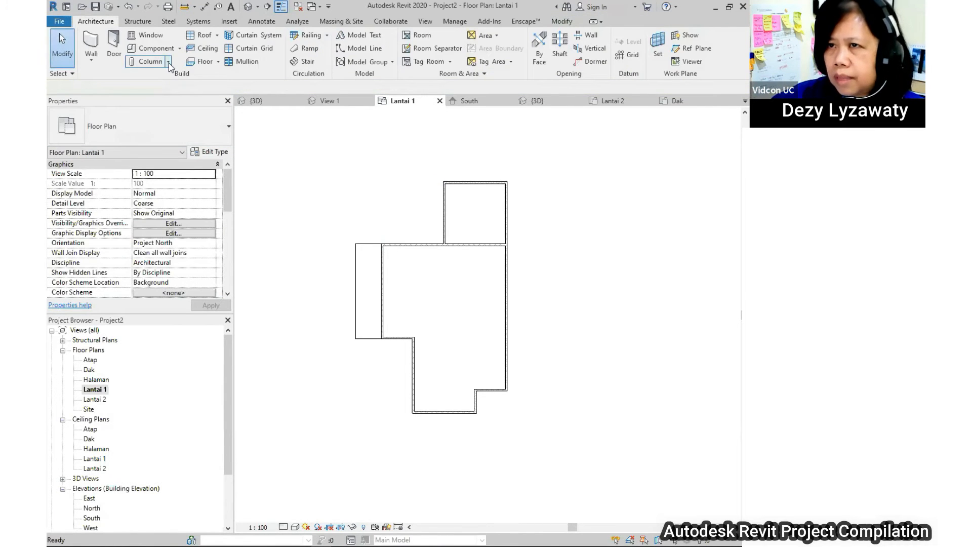
- Start an architectural column from the 457 x 475mm rectangular type and duplicate that type as "400 x 400 mm"
{"action": "left_click", "coordinate": [169, 61]}
{"action": "left_click", "coordinate": [186, 105]}
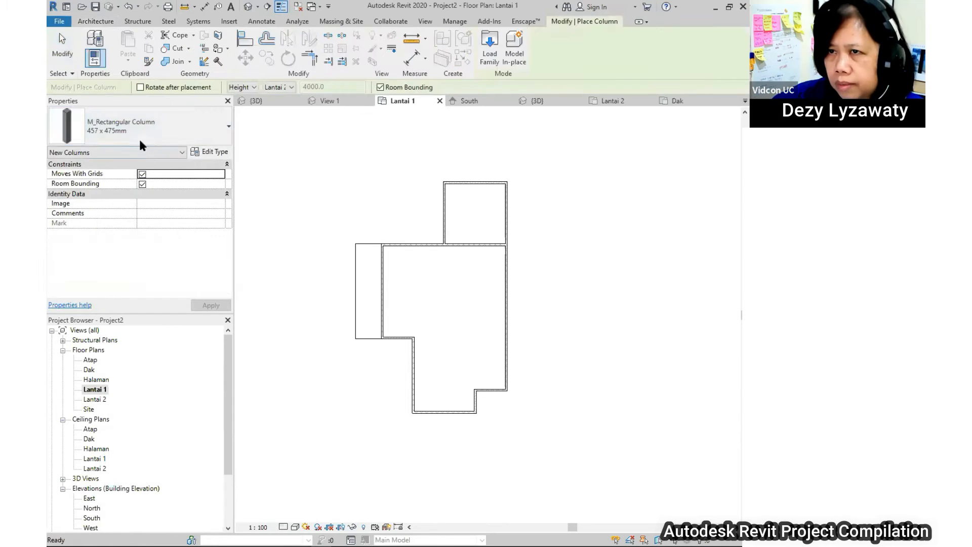
{"action": "left_click", "coordinate": [140, 132]}
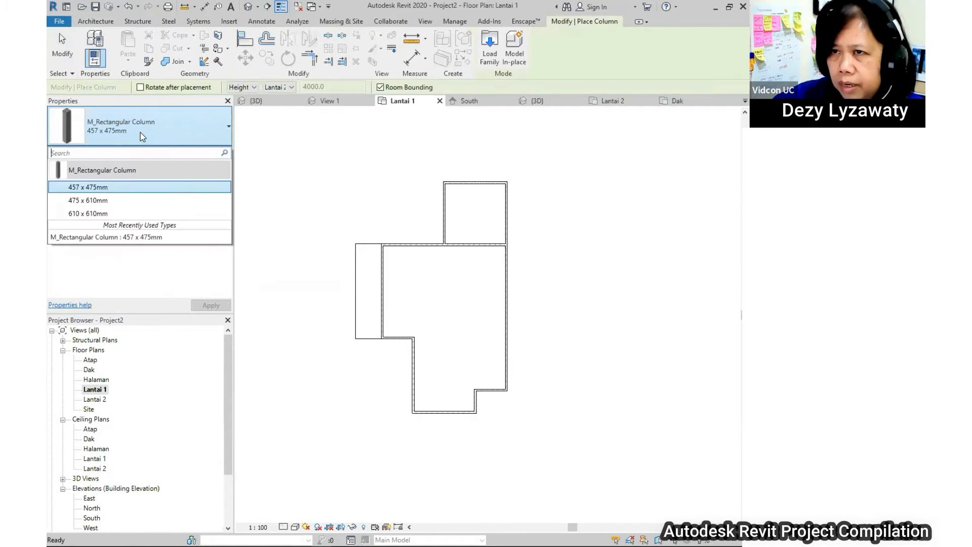
{"action": "left_click", "coordinate": [106, 189]}
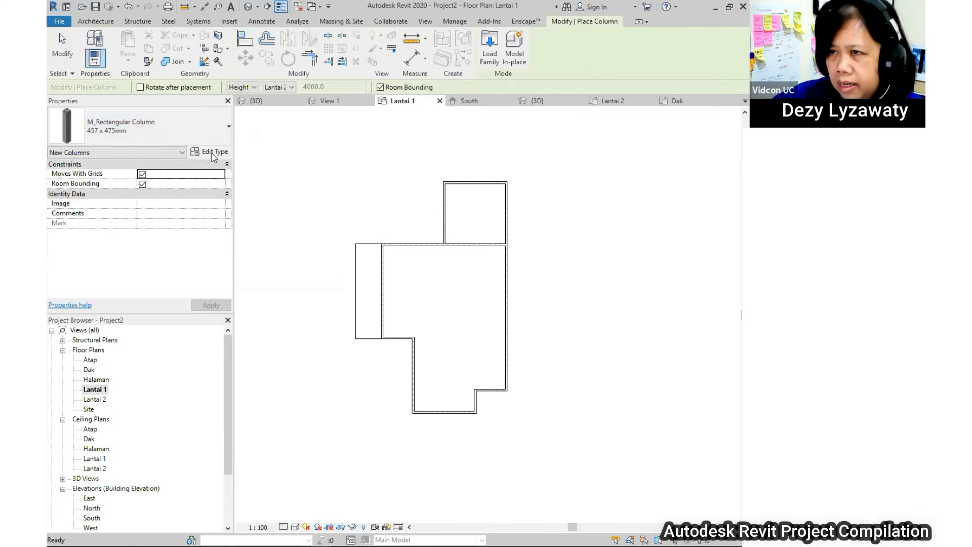
{"action": "left_click", "coordinate": [212, 153]}
{"action": "left_click", "coordinate": [685, 184]}
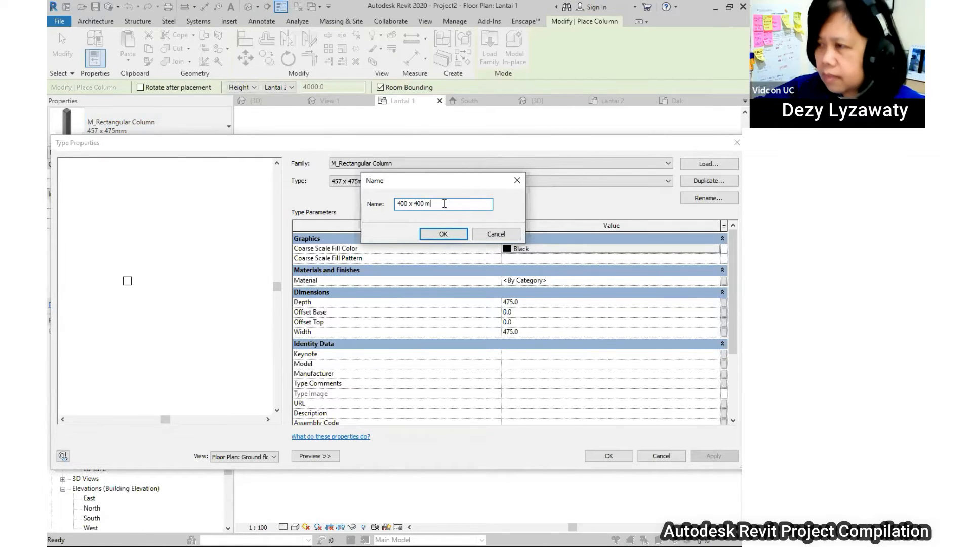
{"action": "left_click", "coordinate": [444, 234]}
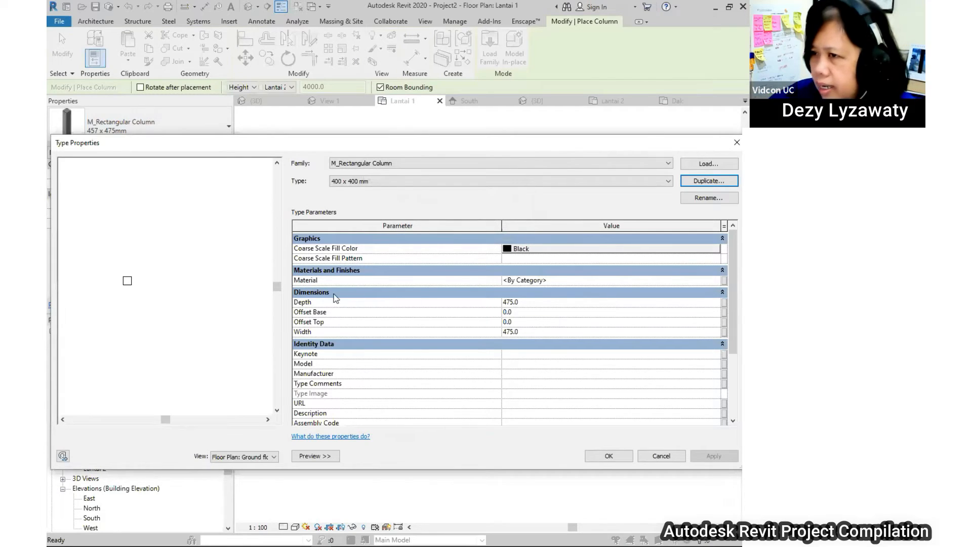
- Set the new column type's depth and width to 400 and apply the type properties
{"action": "left_click", "coordinate": [533, 301]}
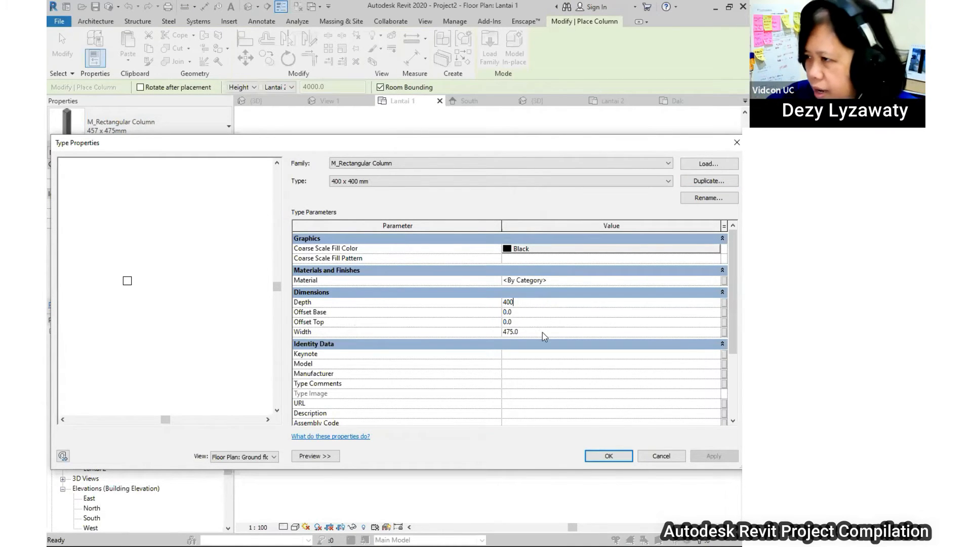
{"action": "type", "text": "400"}
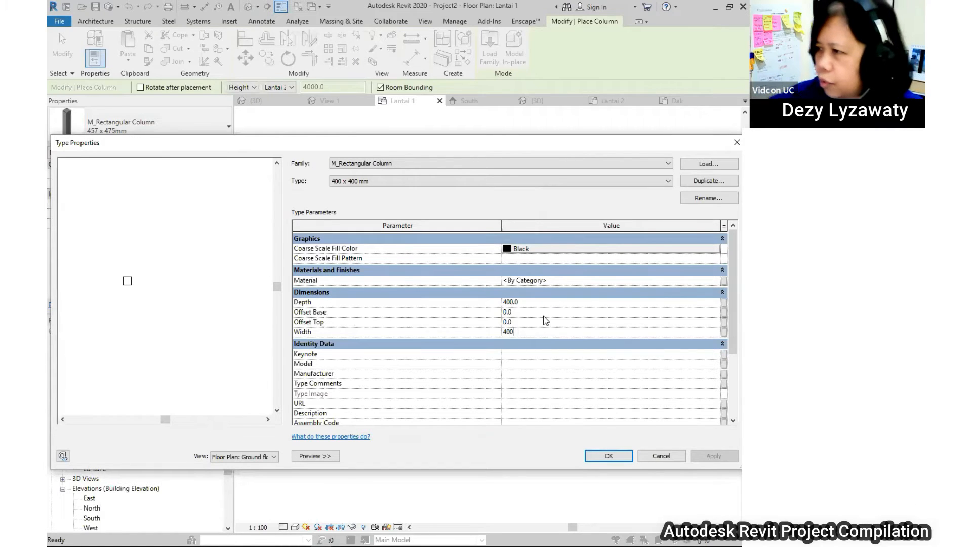
{"action": "left_click", "coordinate": [615, 453]}
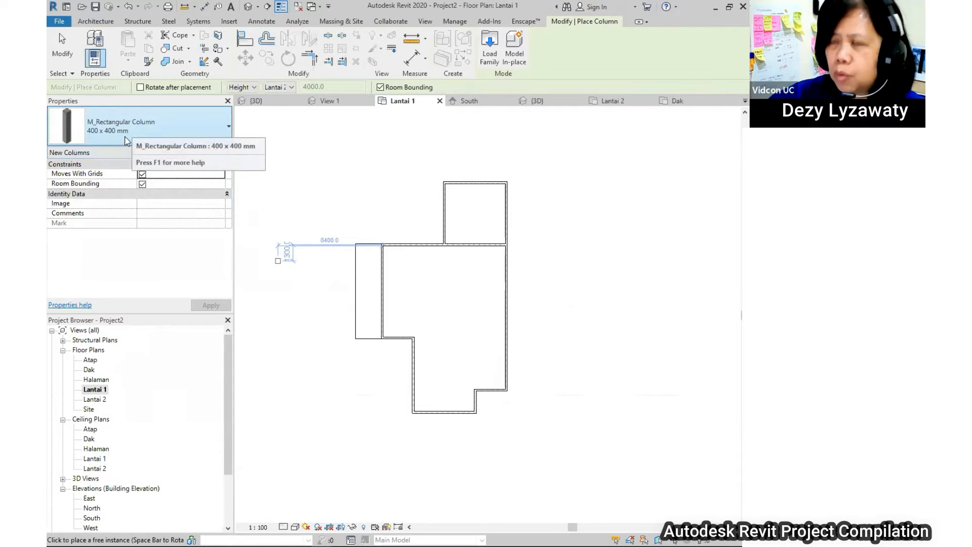
- Place three 400 x 400 mm columns in the narrow terrace strip, near its two outer corners and its middle
{"action": "scroll", "coordinate": [347, 244], "scroll_direction": "up", "scroll_amount": 4}
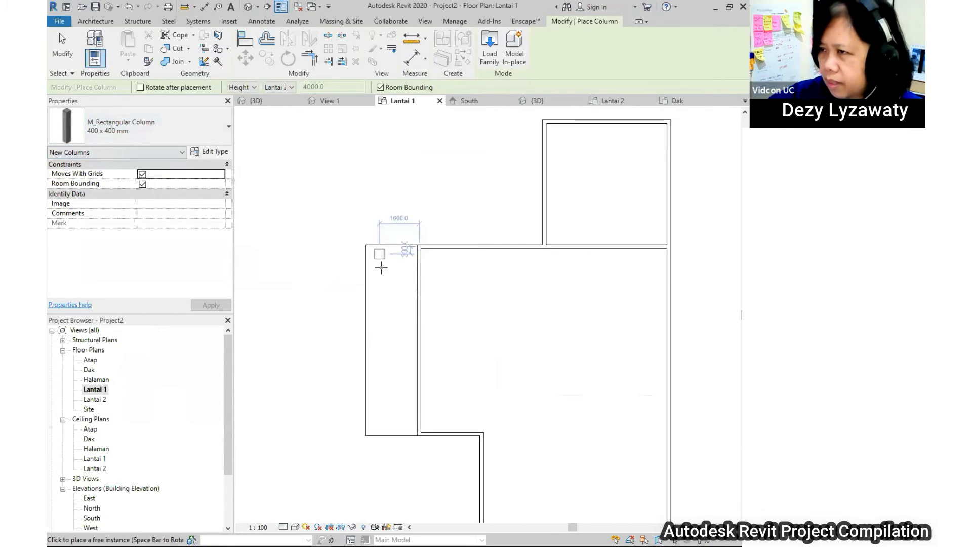
{"action": "middle_click_drag", "start_coordinate": [382, 268], "coordinate": [375, 232]}
{"action": "left_click", "coordinate": [373, 227]}
{"action": "left_click", "coordinate": [378, 307]}
{"action": "left_click", "coordinate": [373, 380]}
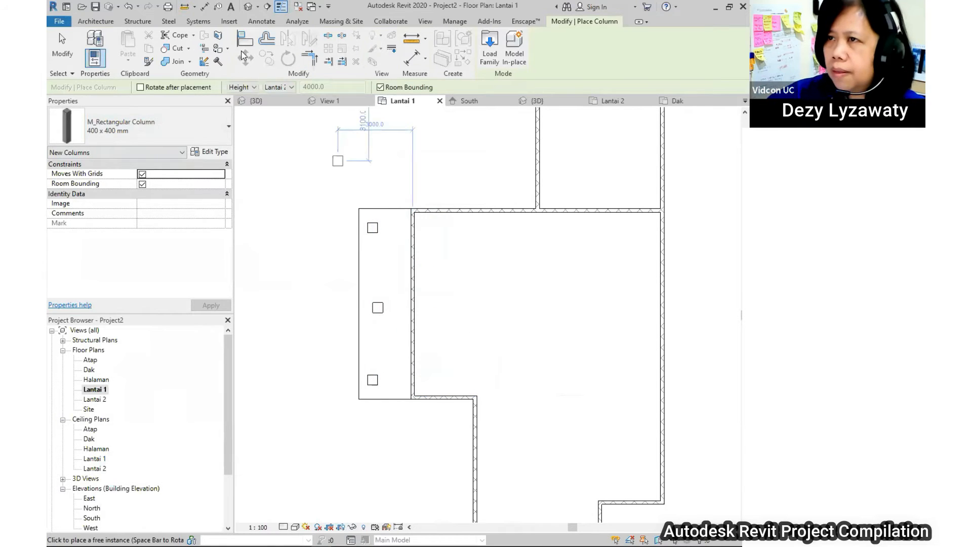
- Align the outer faces of all three columns to the terrace floor's long outer edge
{"action": "left_click", "coordinate": [245, 40]}
{"action": "left_click", "coordinate": [361, 266]}
{"action": "left_click", "coordinate": [368, 227]}
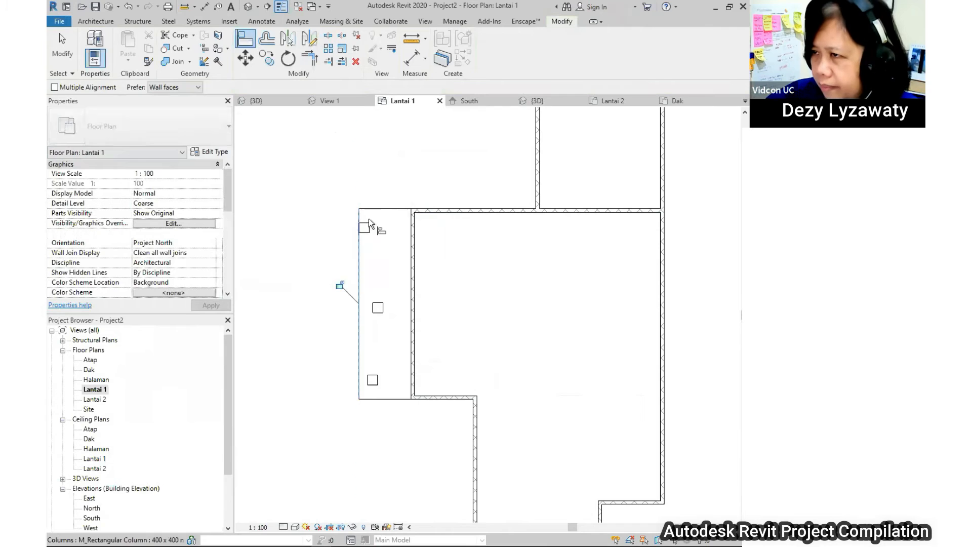
{"action": "left_click", "coordinate": [373, 310]}
{"action": "left_click", "coordinate": [369, 379]}
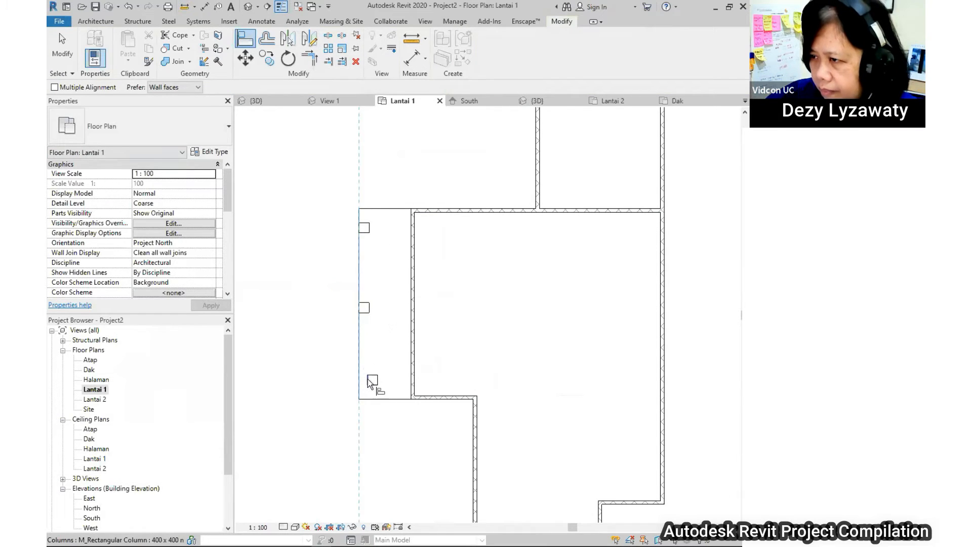
- Align the two end columns with the terrace floor's upper and lower short edges so they sit in the corners
{"action": "left_click", "coordinate": [387, 208]}
{"action": "left_click", "coordinate": [366, 223]}
{"action": "scroll", "coordinate": [385, 340], "scroll_direction": "down", "scroll_amount": 3, "text": "ctrl"}
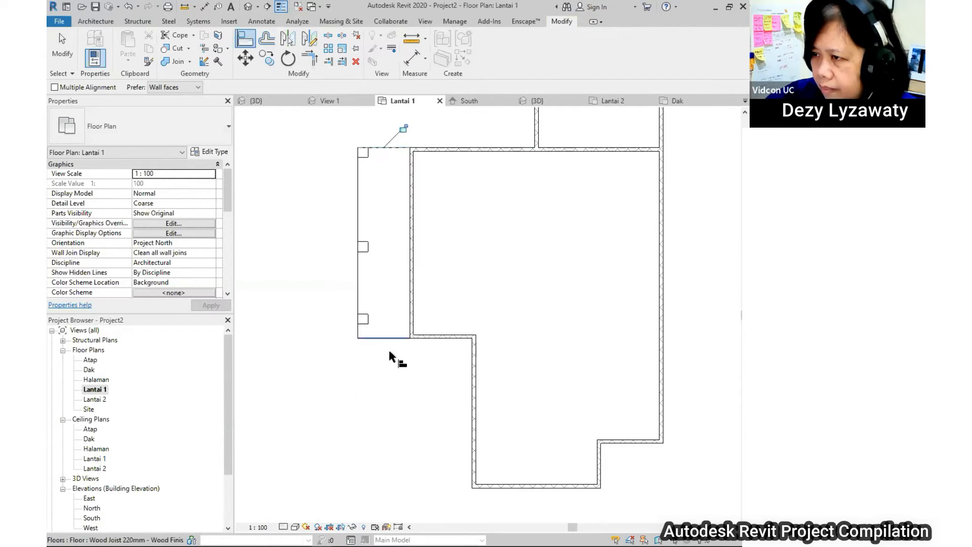
{"action": "left_click", "coordinate": [366, 326]}
{"action": "scroll", "coordinate": [389, 283], "scroll_direction": "down", "scroll_amount": 1}
{"action": "middle_click_drag", "start_coordinate": [380, 257], "coordinate": [372, 308]}
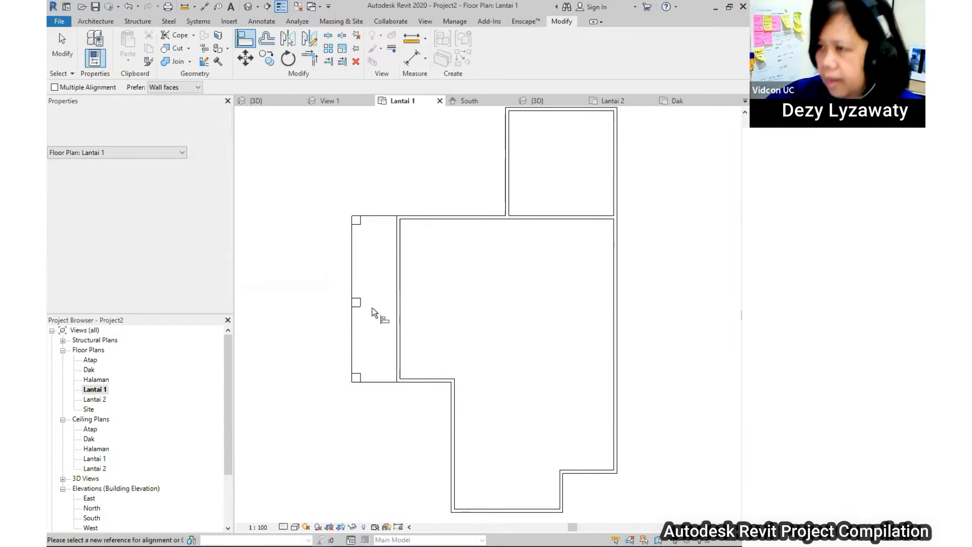
{"action": "key", "text": "Escape"}
{"action": "scroll", "coordinate": [372, 308], "scroll_direction": "up", "scroll_amount": 2}
{"action": "scroll", "coordinate": [363, 314], "scroll_direction": "down", "scroll_amount": 3}
{"action": "scroll", "coordinate": [380, 316], "scroll_direction": "up", "scroll_amount": 2}
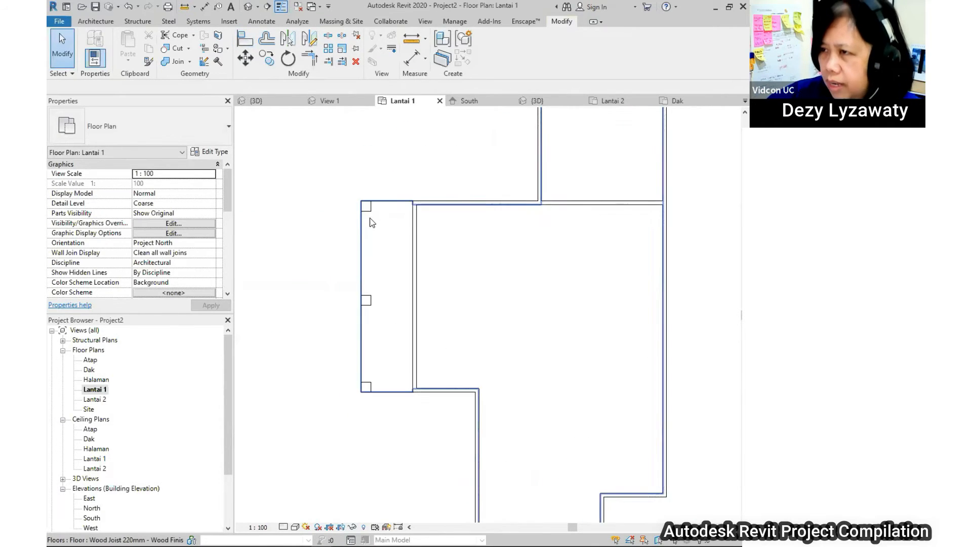
{"action": "left_click", "coordinate": [367, 300]}
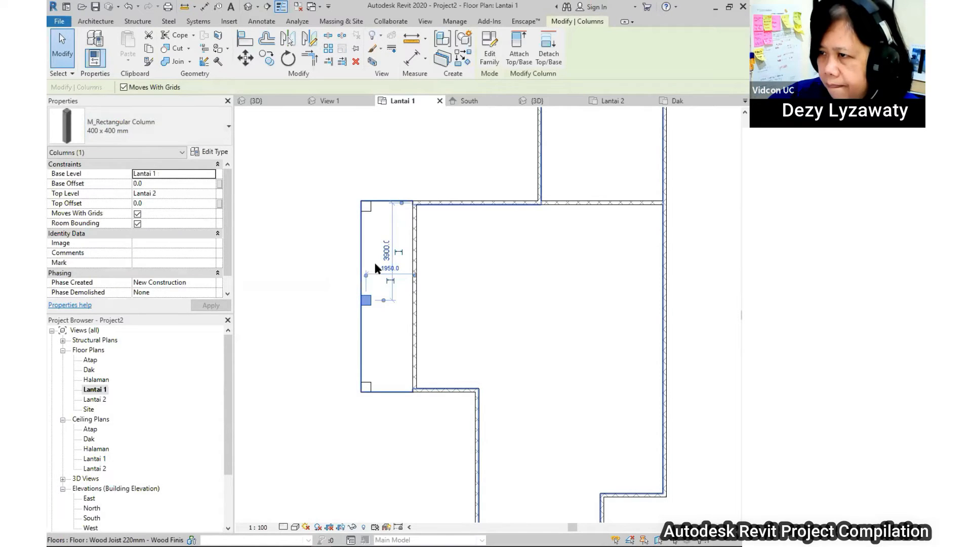
{"action": "left_click", "coordinate": [374, 322]}
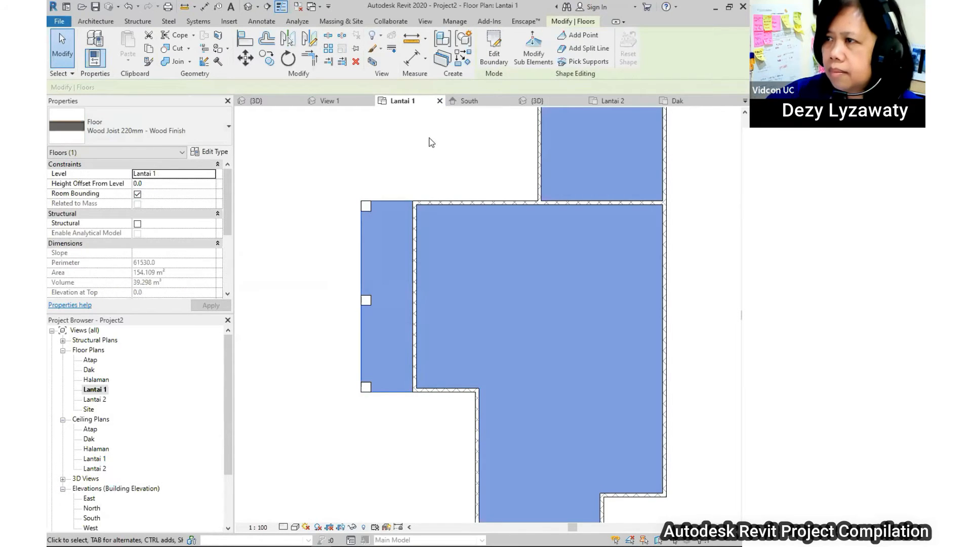
{"action": "key", "text": "Escape"}
- Add an aligned dimension string from the terrace's upper edge through the middle column's centre to its lower edge and make the segments equal
{"action": "left_click", "coordinate": [268, 22]}
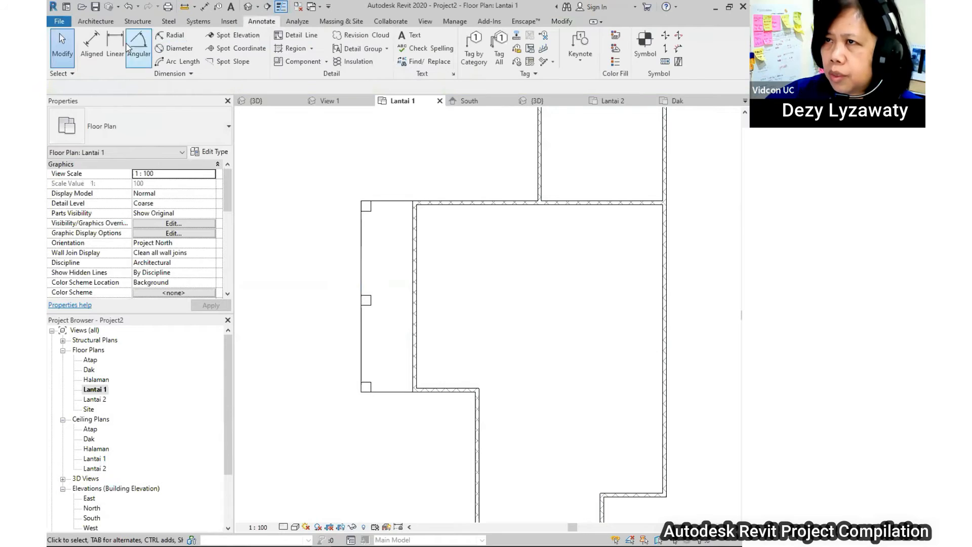
{"action": "left_click", "coordinate": [91, 45]}
{"action": "left_click", "coordinate": [405, 205]}
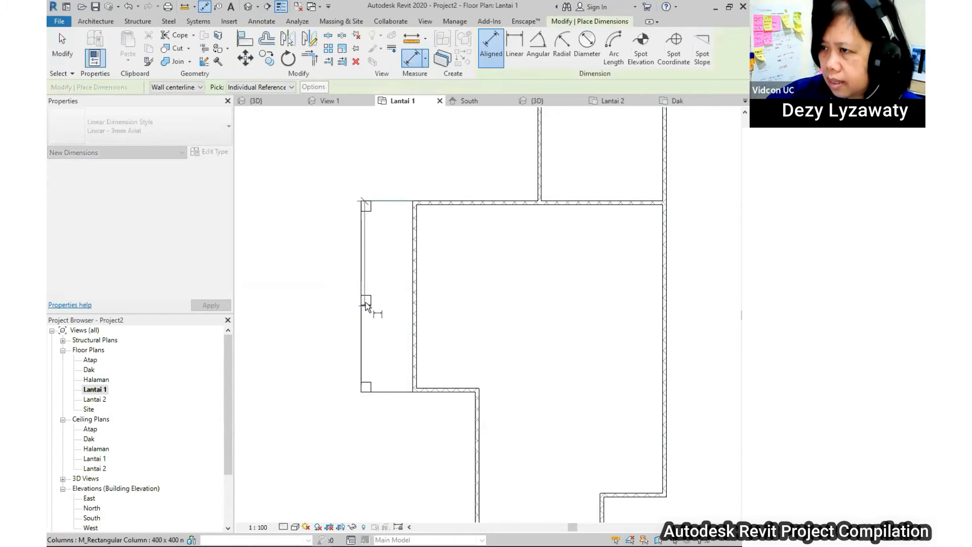
{"action": "left_click", "coordinate": [387, 396]}
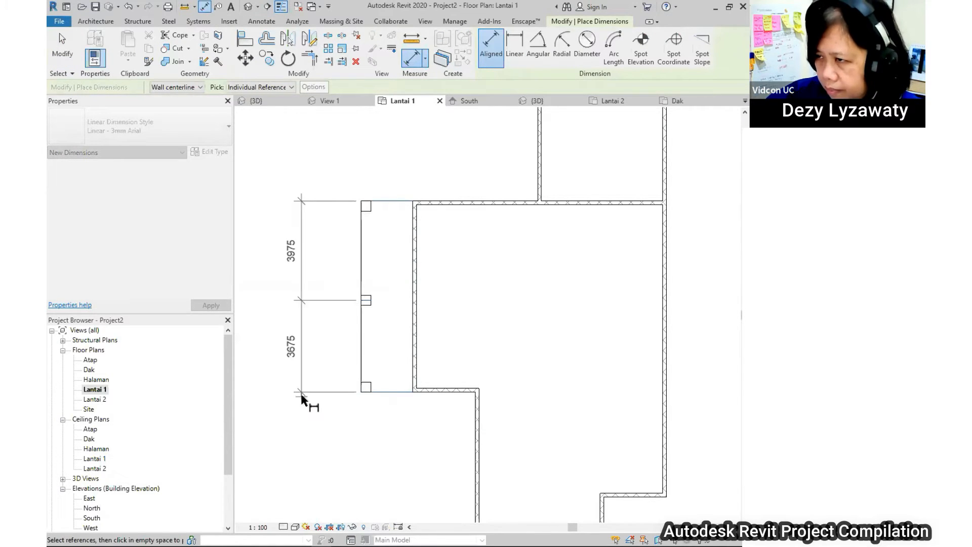
{"action": "left_click", "coordinate": [319, 388]}
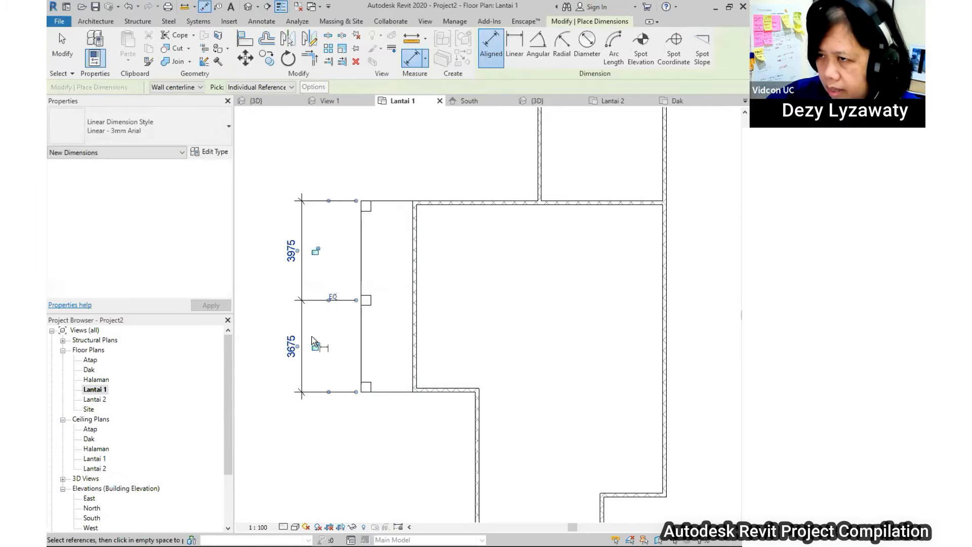
{"action": "left_click", "coordinate": [333, 296]}
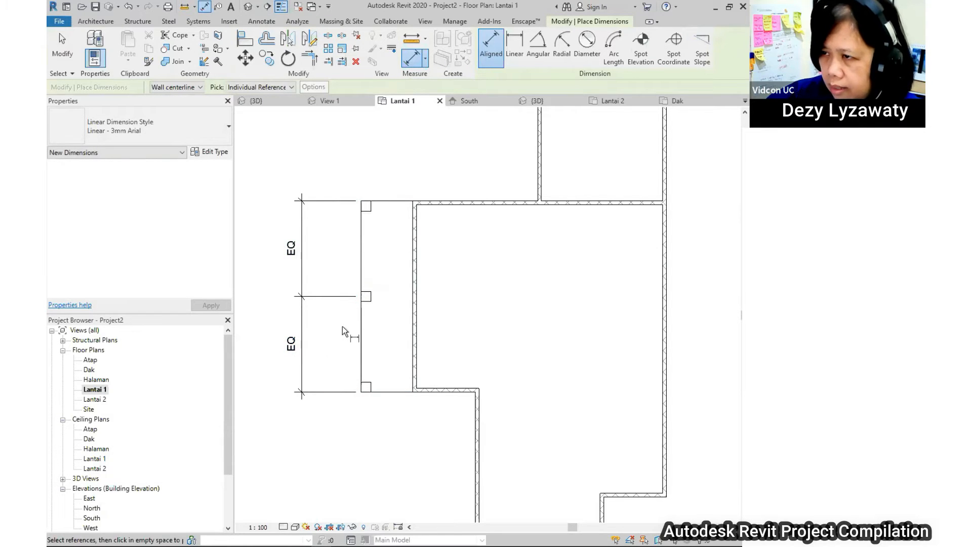
- Delete the equality dimension string beside the terrace columns
{"action": "key", "text": "Escape"}
{"action": "key", "text": "Escape"}
{"action": "left_click", "coordinate": [315, 297]}
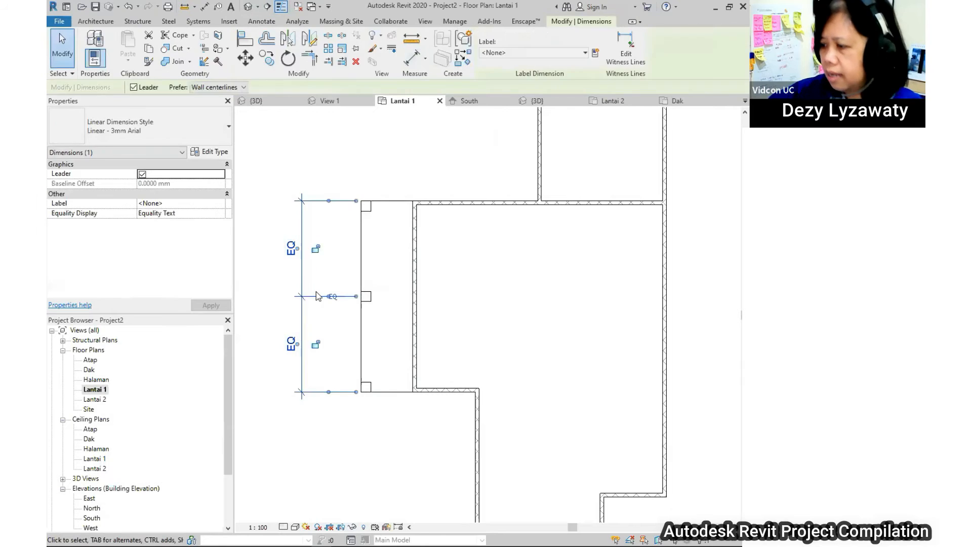
{"action": "key", "text": "Delete"}
{"action": "left_click", "coordinate": [652, 532]}
{"action": "scroll", "coordinate": [394, 209], "scroll_direction": "down", "scroll_amount": 2}
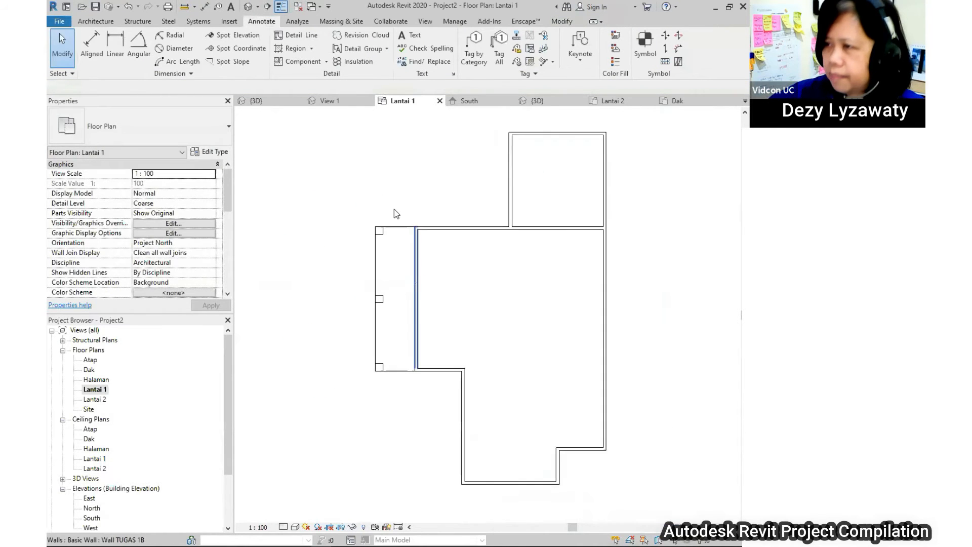
- Switch to the 3D view and join the overhanging upper floor slab with the near corner column
{"action": "left_click", "coordinate": [248, 6]}
{"action": "middle_click_drag", "start_coordinate": [386, 397], "coordinate": [501, 302], "text": "shift"}
{"action": "scroll", "coordinate": [501, 303], "scroll_direction": "up", "scroll_amount": 2}
{"action": "scroll", "coordinate": [502, 303], "scroll_direction": "up", "scroll_amount": 5}
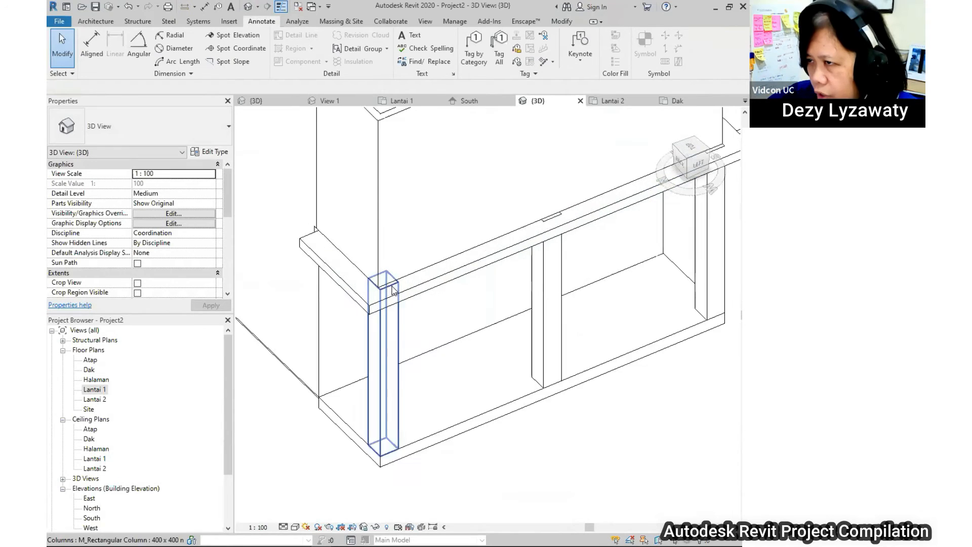
{"action": "scroll", "coordinate": [411, 305], "scroll_direction": "up", "scroll_amount": 1}
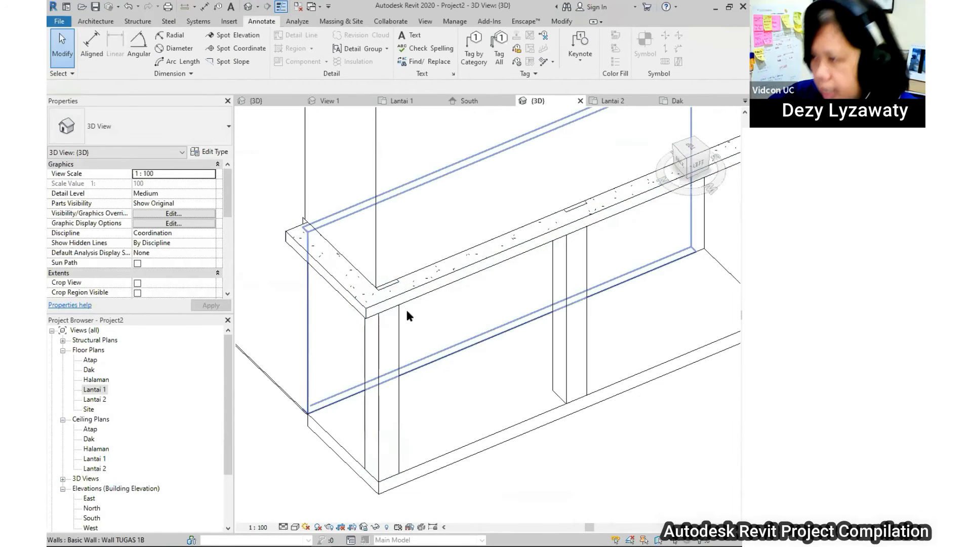
{"action": "left_click", "coordinate": [559, 21]}
{"action": "left_click", "coordinate": [175, 62]}
{"action": "left_click", "coordinate": [446, 280]}
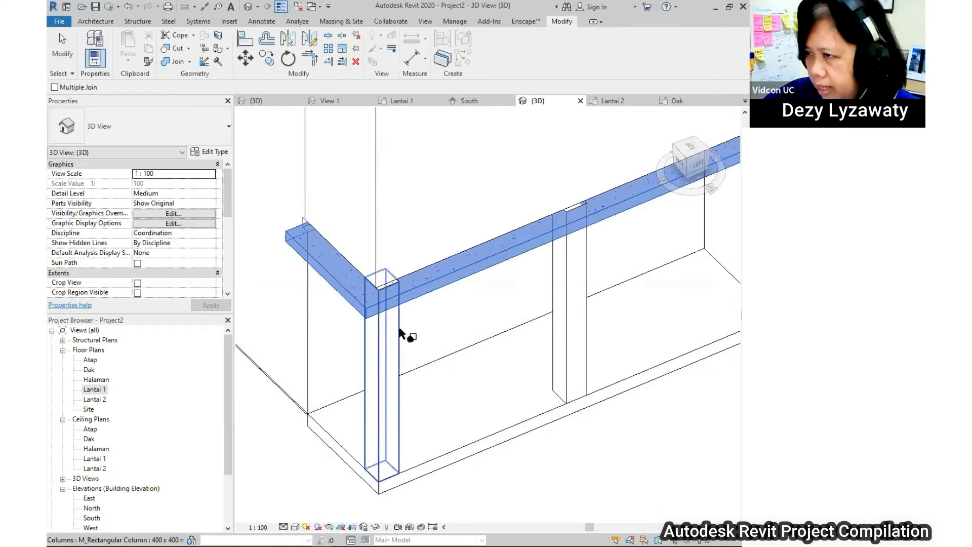
{"action": "left_click", "coordinate": [400, 329]}
- Join the upper floor slab with the middle column and the far corner column
{"action": "middle_click_drag", "start_coordinate": [406, 333], "coordinate": [534, 225]}
{"action": "left_click", "coordinate": [487, 229]}
{"action": "key", "text": "ctrl"}
{"action": "left_click", "coordinate": [464, 269]}
{"action": "left_click", "coordinate": [532, 228]}
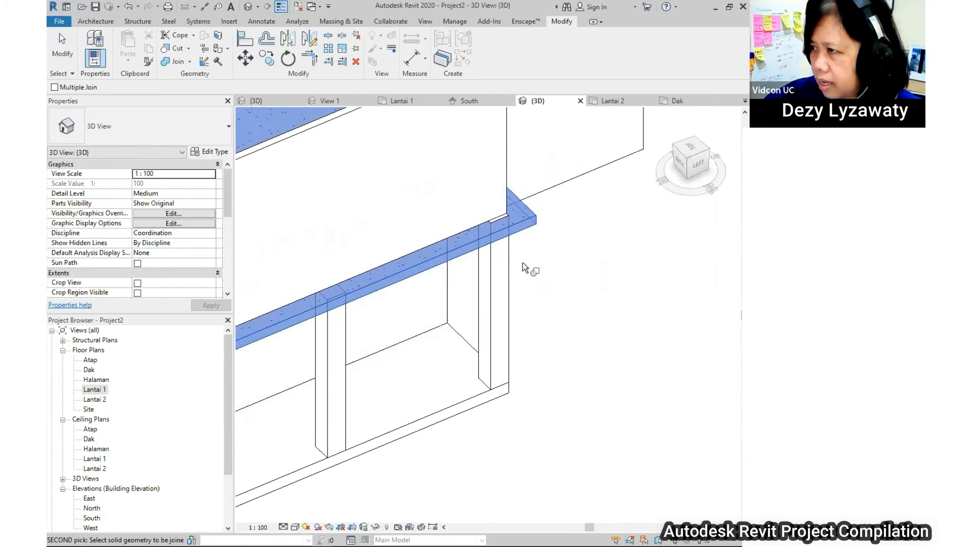
{"action": "left_click", "coordinate": [512, 266]}
{"action": "scroll", "coordinate": [548, 298], "scroll_direction": "down", "scroll_amount": 2}
{"action": "key", "text": "Escape"}
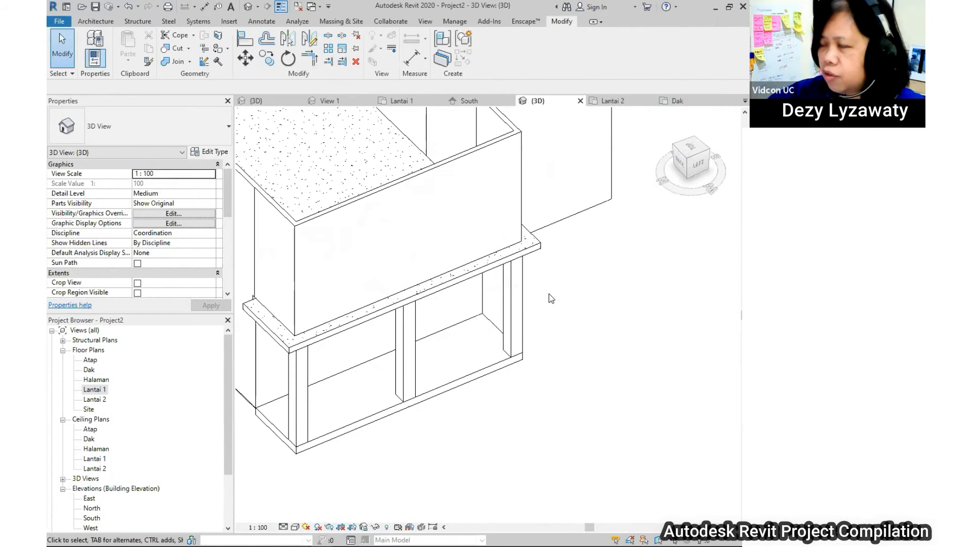
{"action": "middle_click_drag", "start_coordinate": [557, 276], "coordinate": [527, 283], "text": "shift"}
{"action": "middle_click_drag", "start_coordinate": [489, 213], "coordinate": [484, 238]}
{"action": "scroll", "coordinate": [549, 212], "scroll_direction": "down", "scroll_amount": 4}
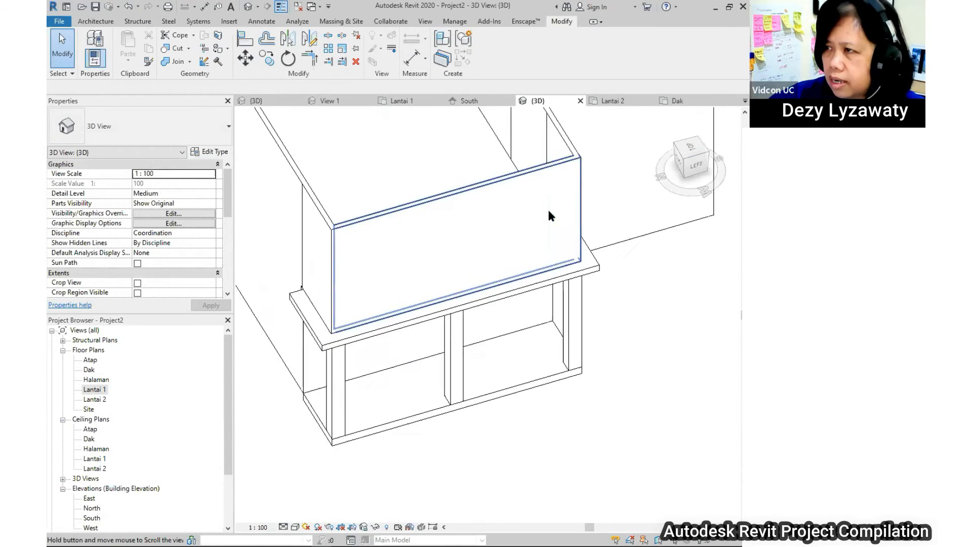
- Open the Lantai 1 floor plan and set its underlay base level to Lantai 2
{"action": "middle_click_drag", "start_coordinate": [610, 297], "coordinate": [456, 304], "text": "shift"}
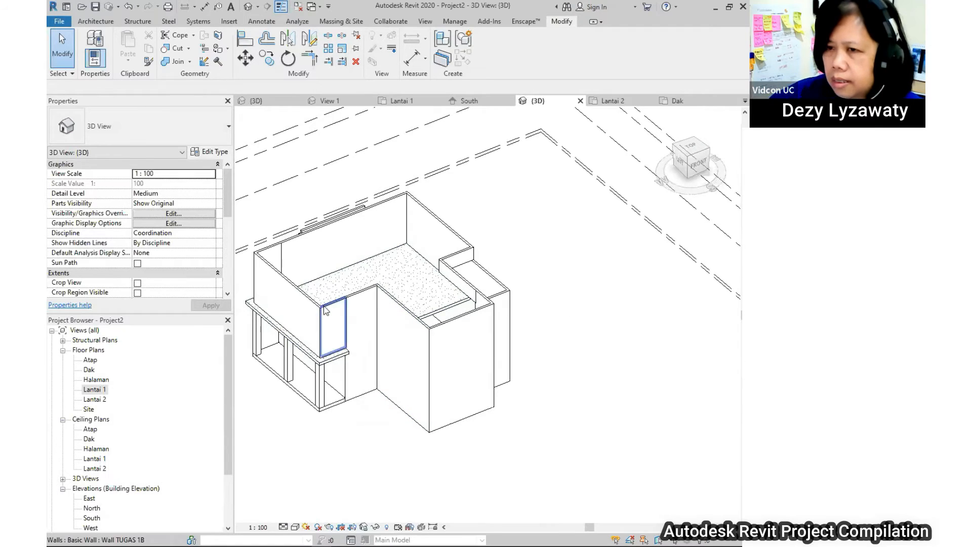
{"action": "double_click", "coordinate": [95, 390]}
{"action": "scroll", "coordinate": [469, 303], "scroll_direction": "down", "scroll_amount": 2}
{"action": "scroll", "coordinate": [516, 332], "scroll_direction": "up", "scroll_amount": 3}
{"action": "middle_click_drag", "start_coordinate": [481, 332], "coordinate": [500, 341]}
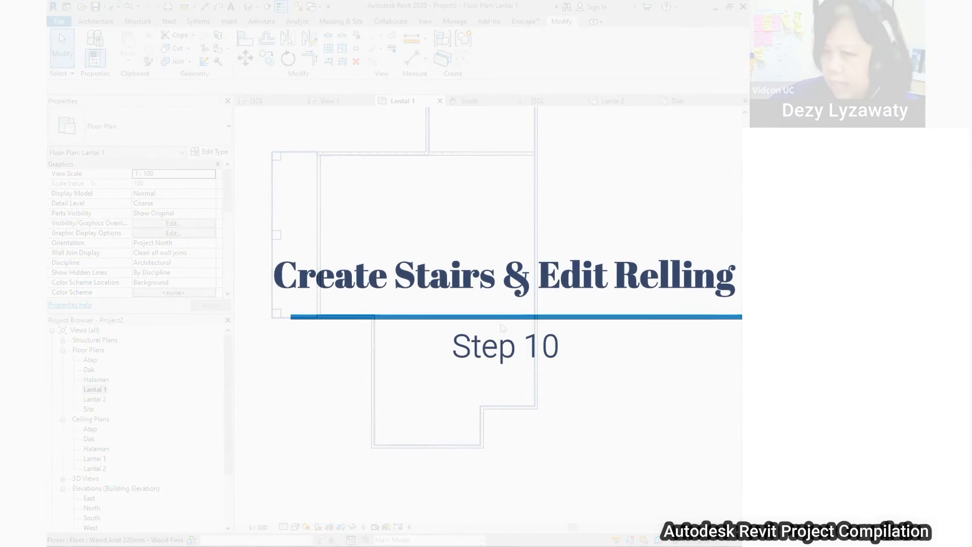
{"action": "scroll", "coordinate": [501, 330], "scroll_direction": "up", "scroll_amount": 3}
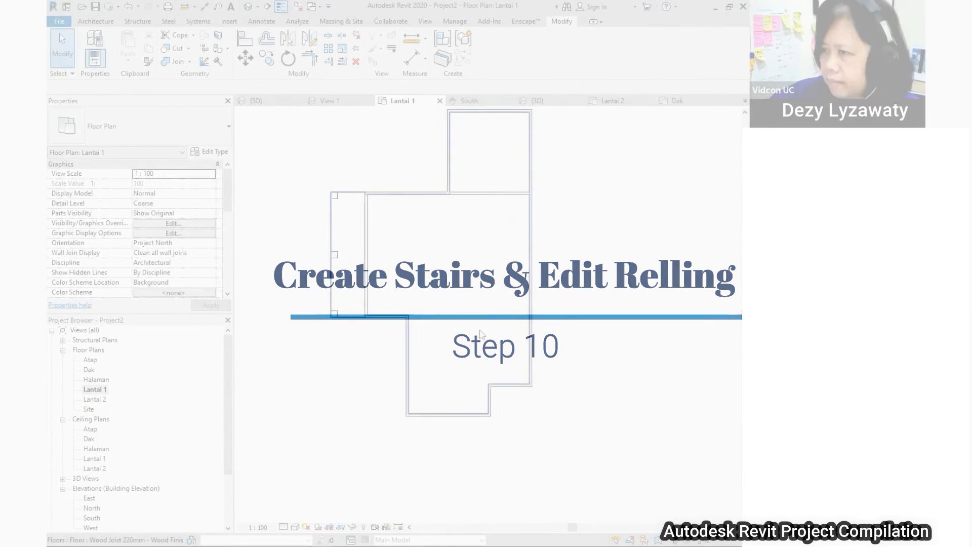
{"action": "middle_click_drag", "start_coordinate": [503, 328], "coordinate": [477, 339]}
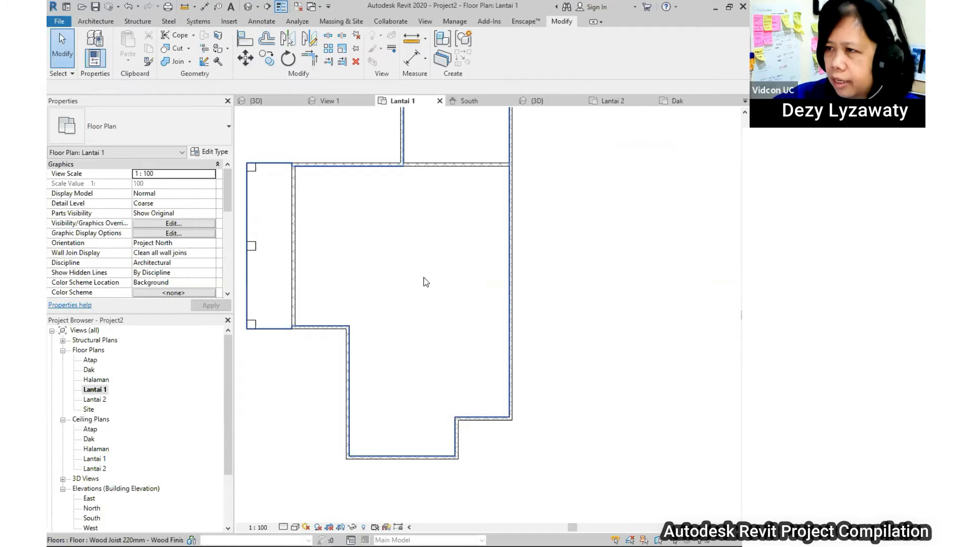
{"action": "middle_click_drag", "start_coordinate": [456, 284], "coordinate": [470, 284]}
{"action": "left_click_drag", "start_coordinate": [227, 196], "coordinate": [229, 227]}
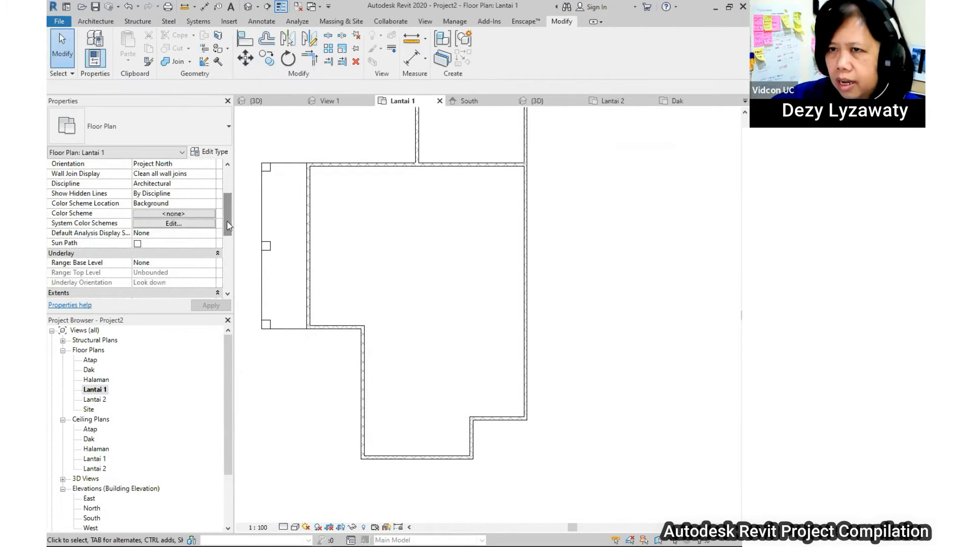
{"action": "left_click", "coordinate": [112, 264]}
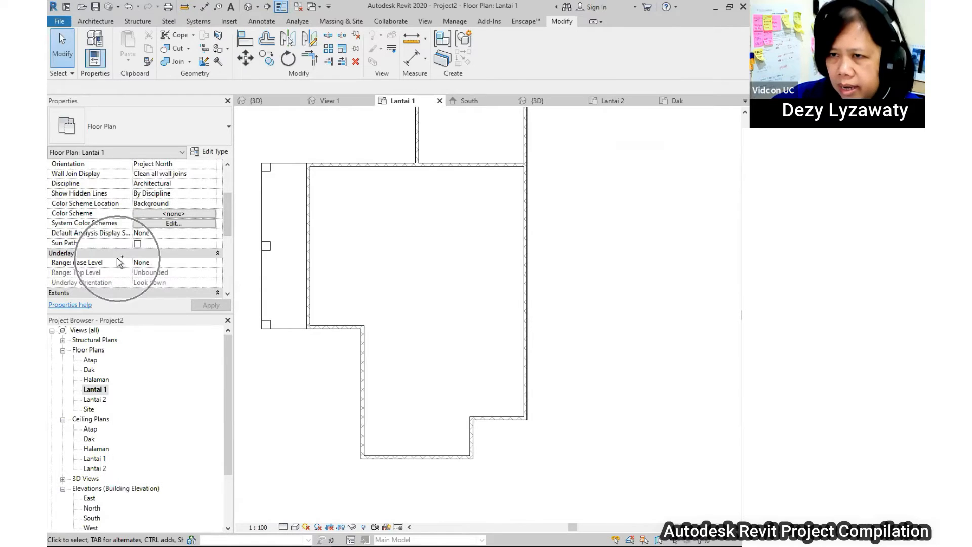
{"action": "left_click", "coordinate": [211, 263]}
{"action": "left_click", "coordinate": [138, 298]}
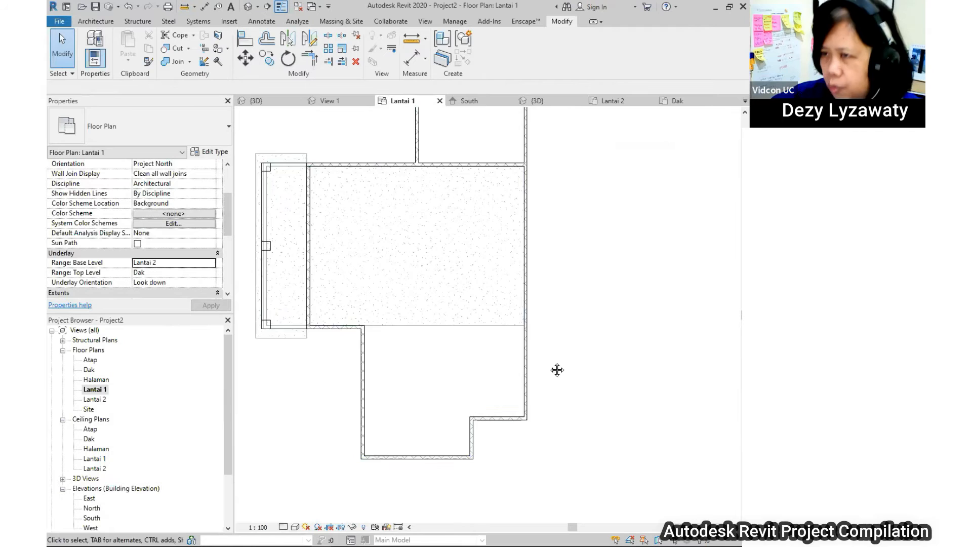
- Start a 1000 mm wide stair and draw a first run about 2750 mm long from near the upper slab edge, parallel to the outer wall
{"action": "scroll", "coordinate": [508, 337], "scroll_direction": "down", "scroll_amount": 2}
{"action": "middle_click_drag", "start_coordinate": [508, 336], "coordinate": [506, 354]}
{"action": "scroll", "coordinate": [499, 344], "scroll_direction": "up", "scroll_amount": 1}
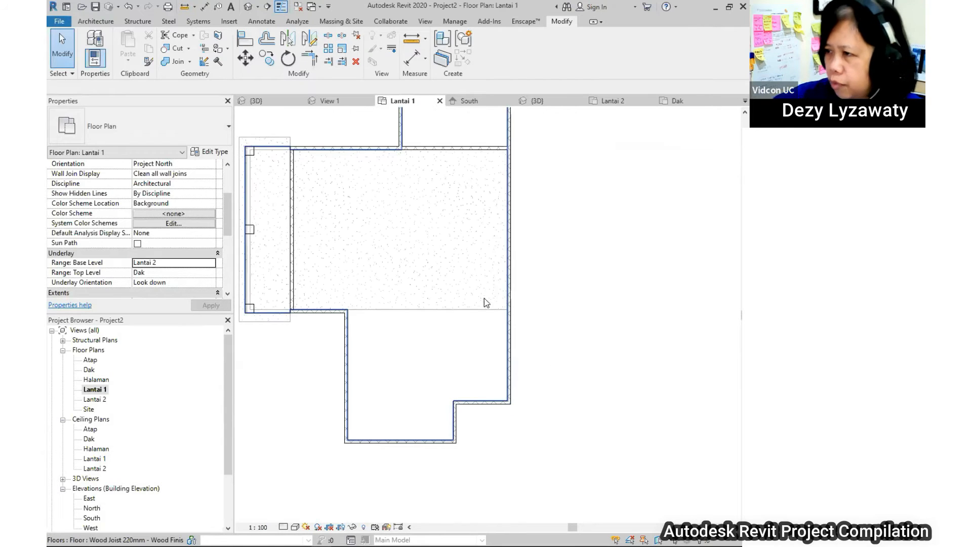
{"action": "scroll", "coordinate": [486, 317], "scroll_direction": "up", "scroll_amount": 2}
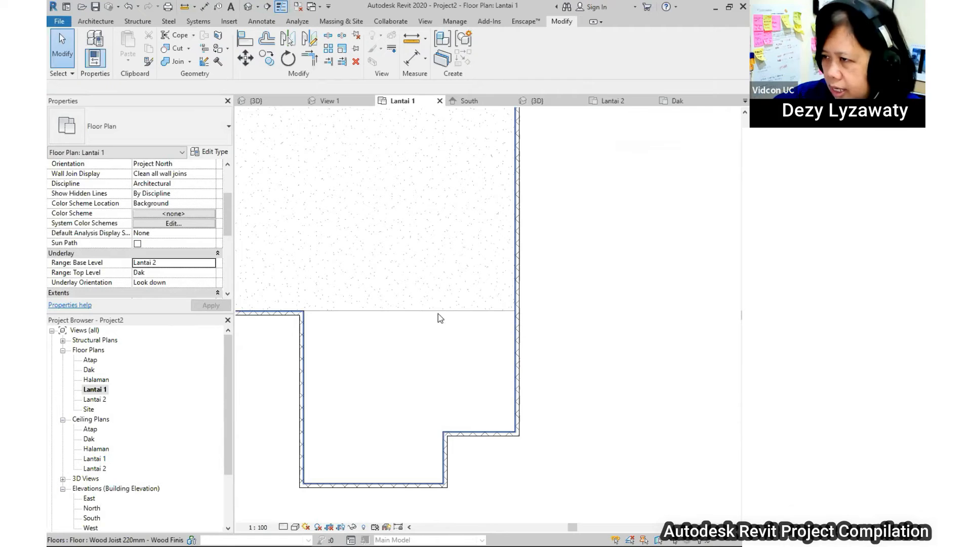
{"action": "scroll", "coordinate": [449, 314], "scroll_direction": "down", "scroll_amount": 1}
{"action": "middle_click_drag", "start_coordinate": [450, 315], "coordinate": [460, 359]}
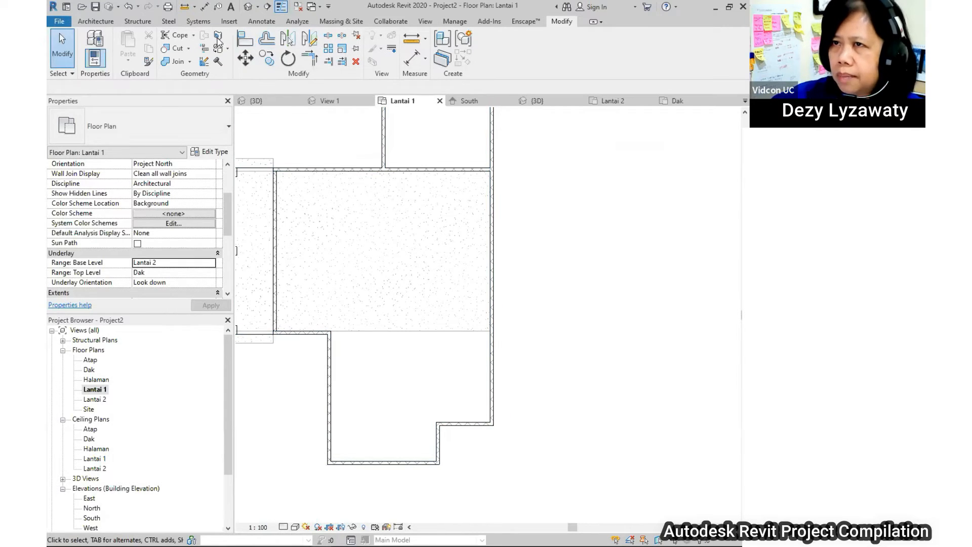
{"action": "left_click", "coordinate": [110, 24]}
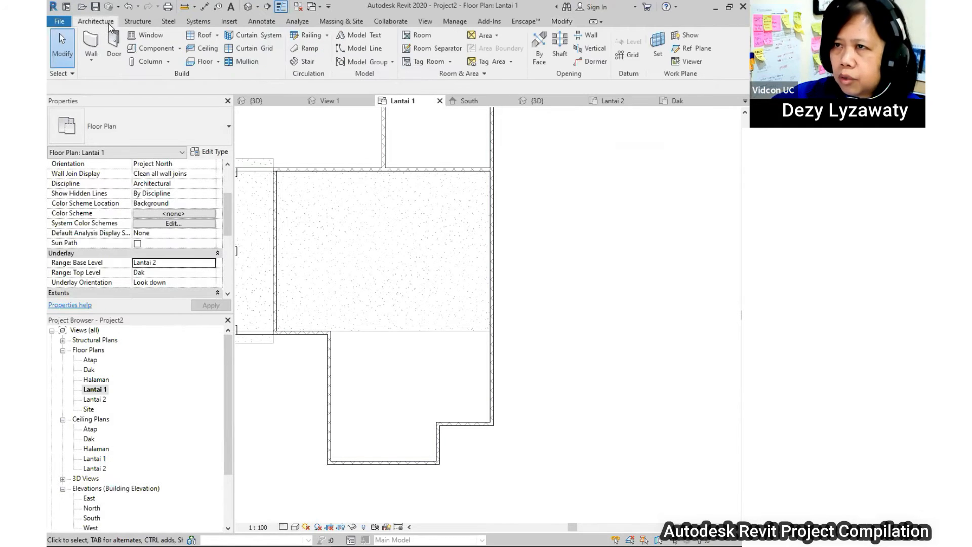
{"action": "left_click", "coordinate": [306, 64]}
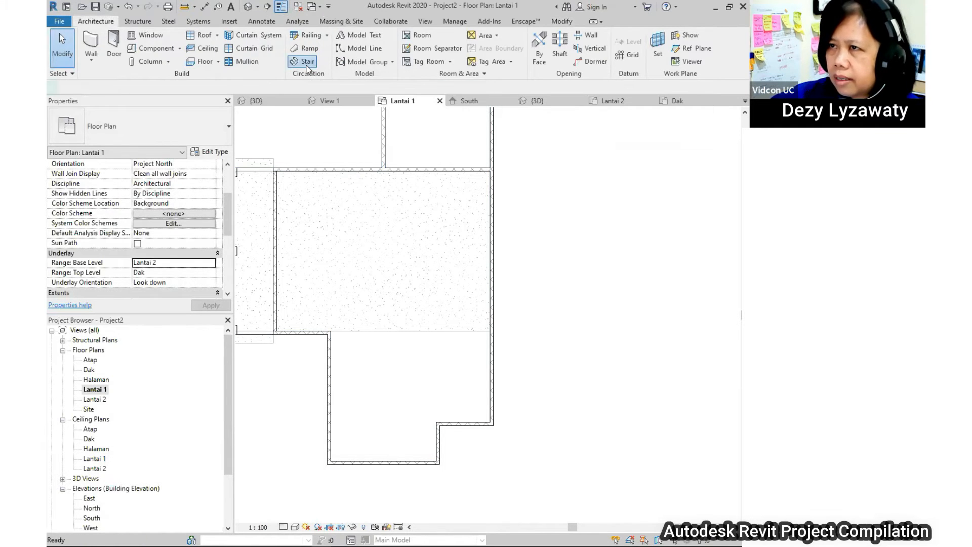
{"action": "middle_click_drag", "start_coordinate": [554, 286], "coordinate": [526, 236]}
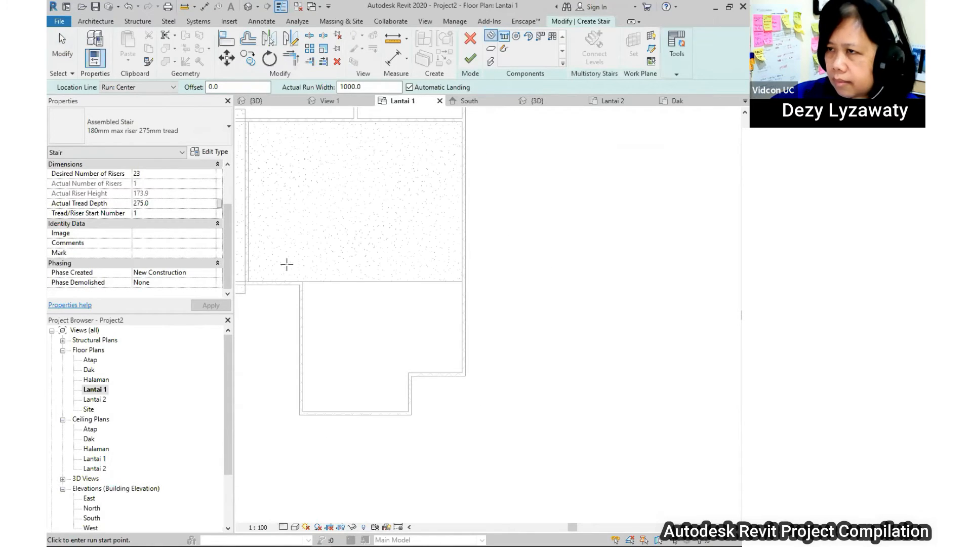
{"action": "scroll", "coordinate": [208, 223], "scroll_direction": "up", "scroll_amount": 2}
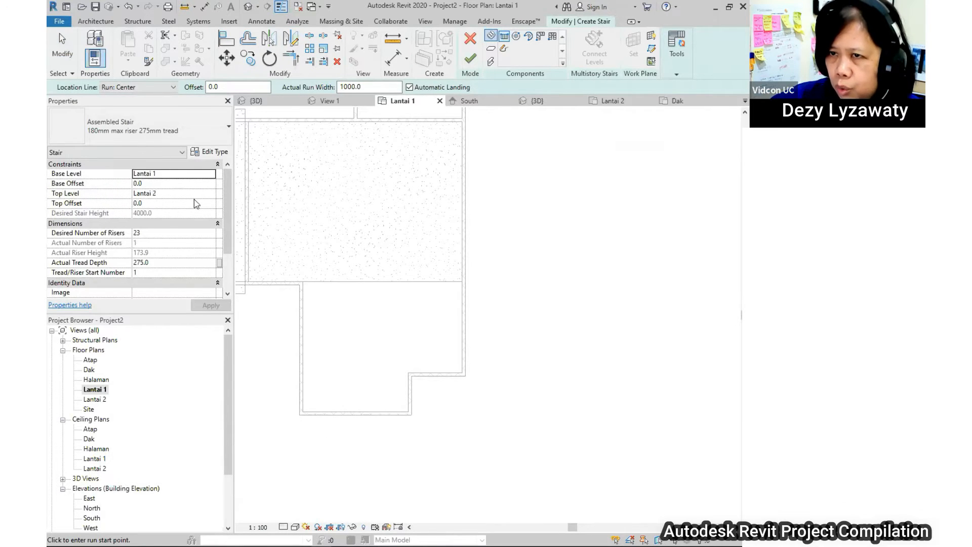
{"action": "scroll", "coordinate": [476, 331], "scroll_direction": "up", "scroll_amount": 3}
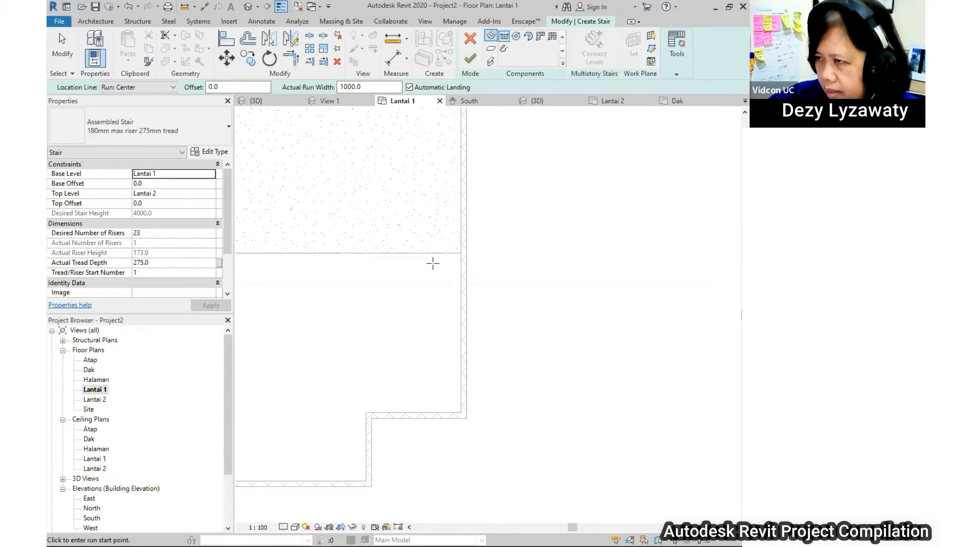
{"action": "left_click", "coordinate": [433, 263]}
{"action": "scroll", "coordinate": [433, 343], "scroll_direction": "down", "scroll_amount": 1}
{"action": "middle_click_drag", "start_coordinate": [444, 329], "coordinate": [453, 268]}
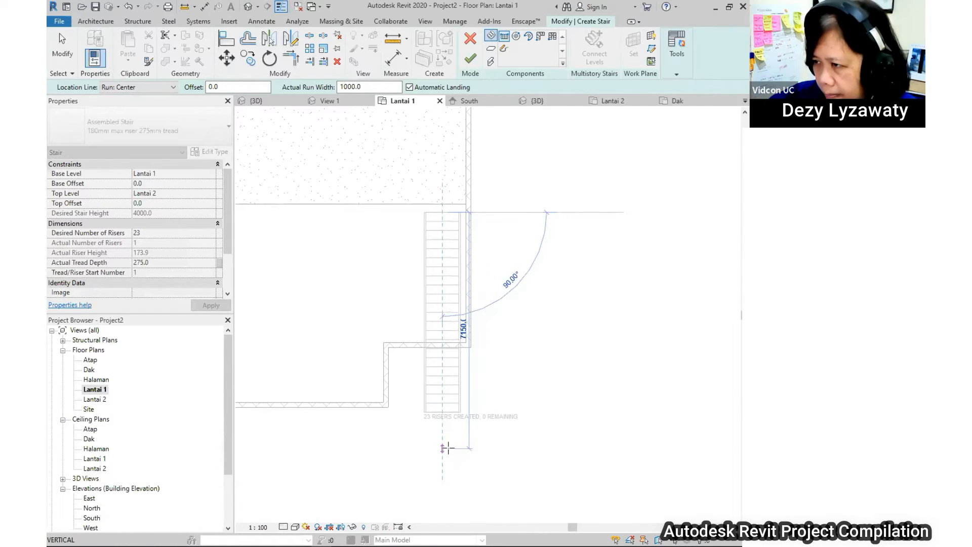
{"action": "left_click", "coordinate": [439, 299]}
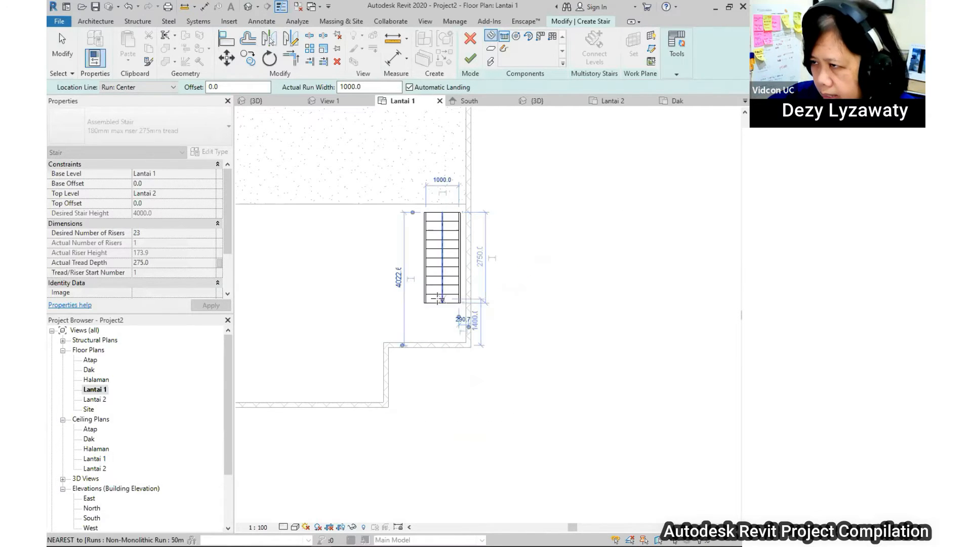
- Draw the parallel second run back to the upper slab edge, using the remaining risers for a U-shaped stair with a landing
{"action": "left_click", "coordinate": [400, 303]}
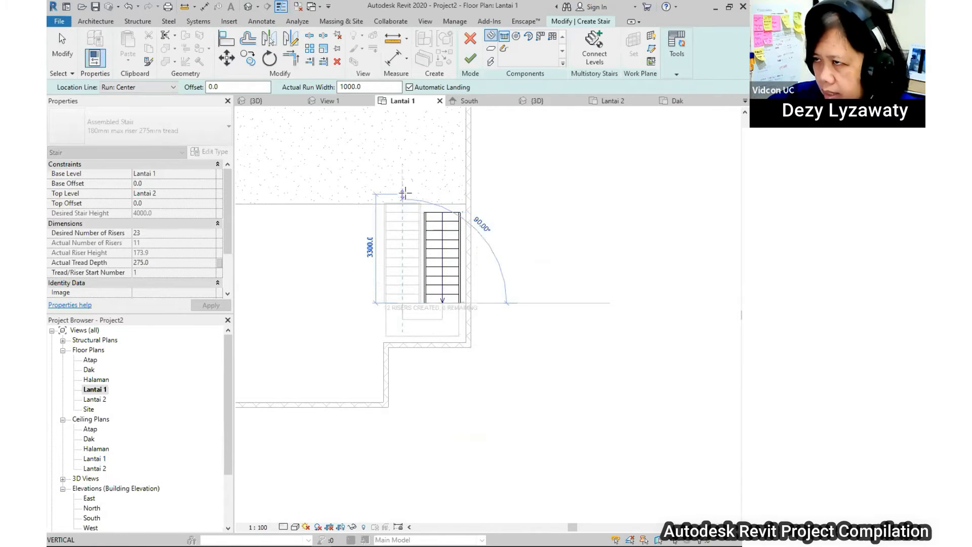
{"action": "left_click", "coordinate": [405, 192]}
{"action": "key", "text": "Escape"}
{"action": "scroll", "coordinate": [414, 206], "scroll_direction": "up", "scroll_amount": 2}
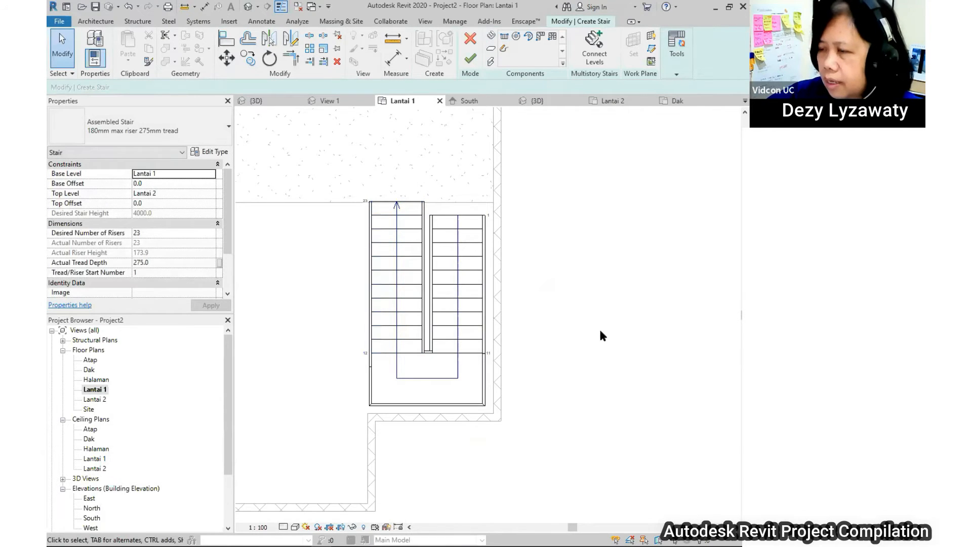
- Move all stair components so the second run's end meets the upper slab edge, and finish the stair
{"action": "left_click_drag", "start_coordinate": [339, 180], "coordinate": [496, 360]}
{"action": "left_click", "coordinate": [252, 62]}
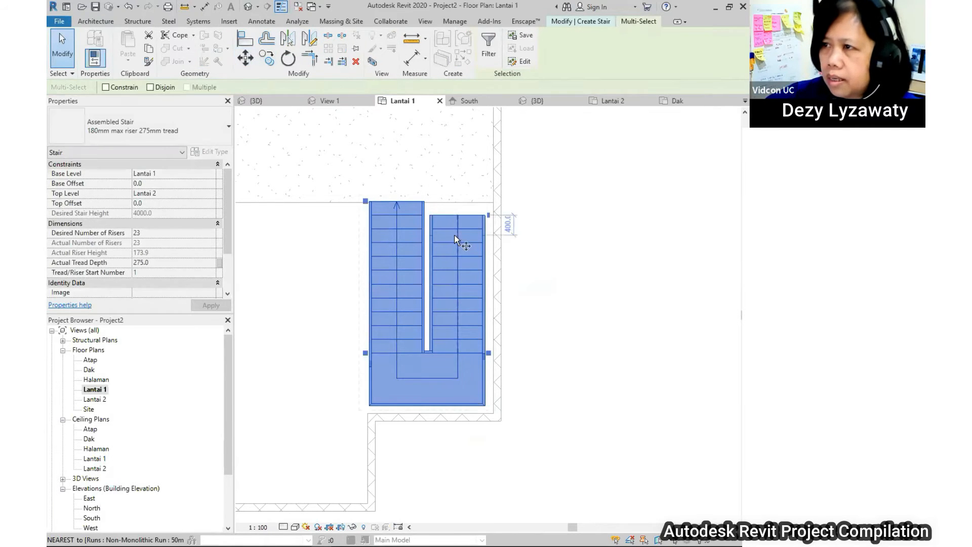
{"action": "scroll", "coordinate": [506, 222], "scroll_direction": "up", "scroll_amount": 2}
{"action": "scroll", "coordinate": [461, 202], "scroll_direction": "up", "scroll_amount": 2}
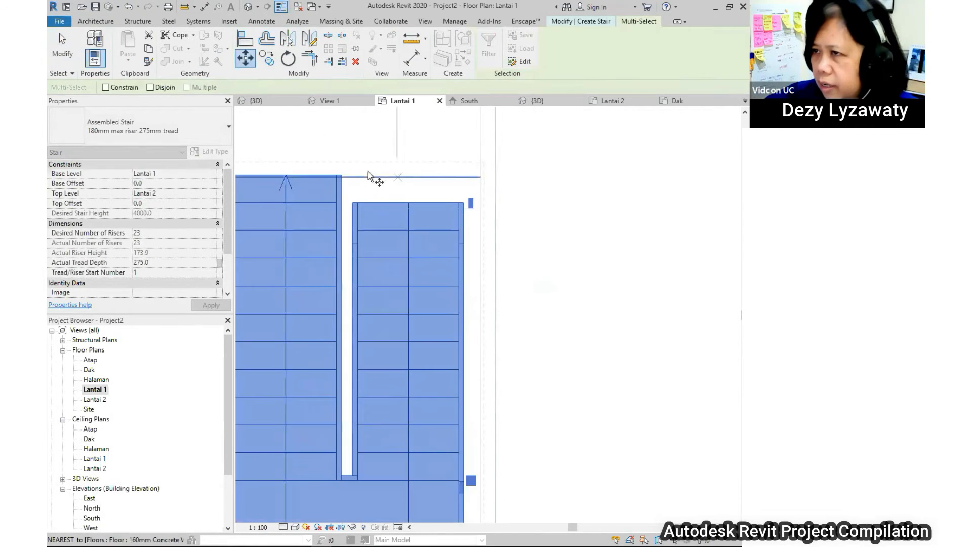
{"action": "left_click", "coordinate": [341, 177]}
{"action": "scroll", "coordinate": [555, 279], "scroll_direction": "down", "scroll_amount": 3}
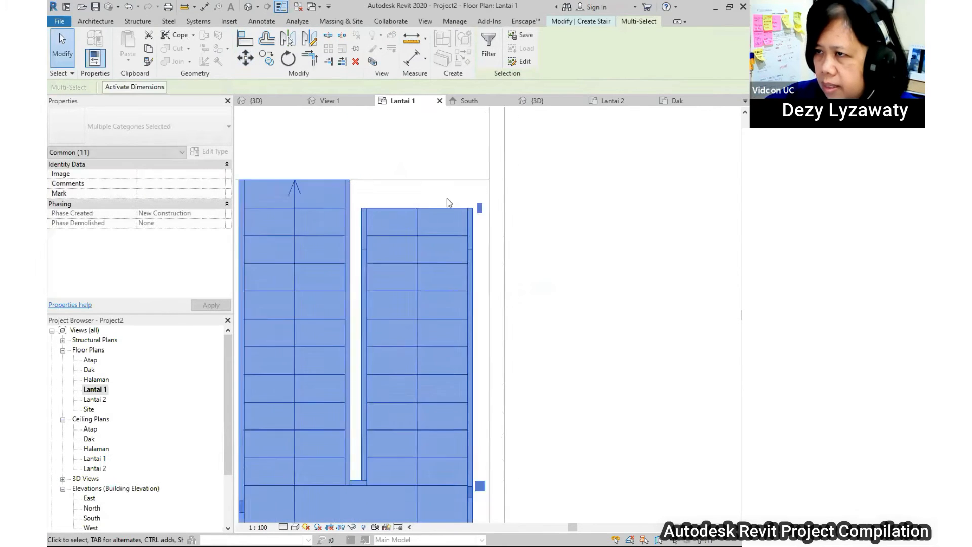
{"action": "left_click", "coordinate": [555, 279]}
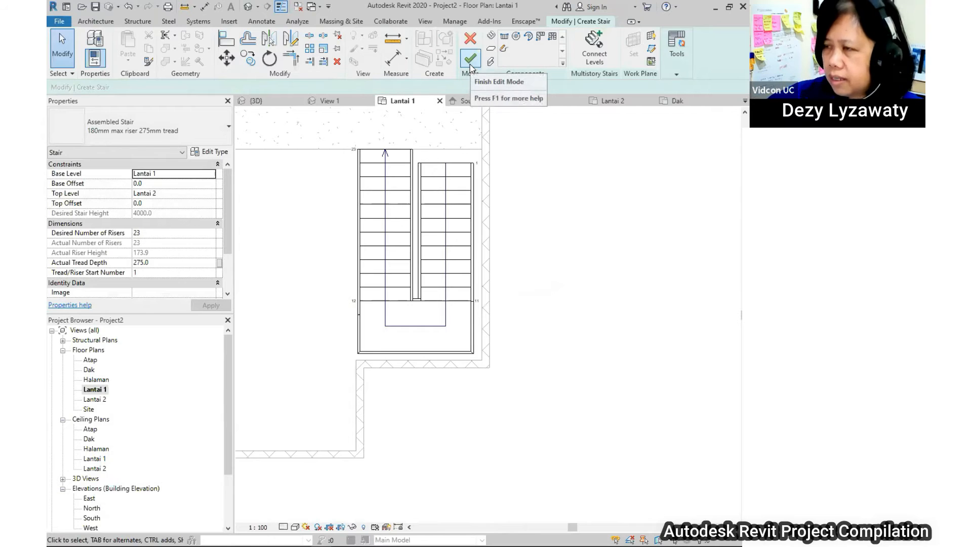
{"action": "left_click", "coordinate": [471, 61]}
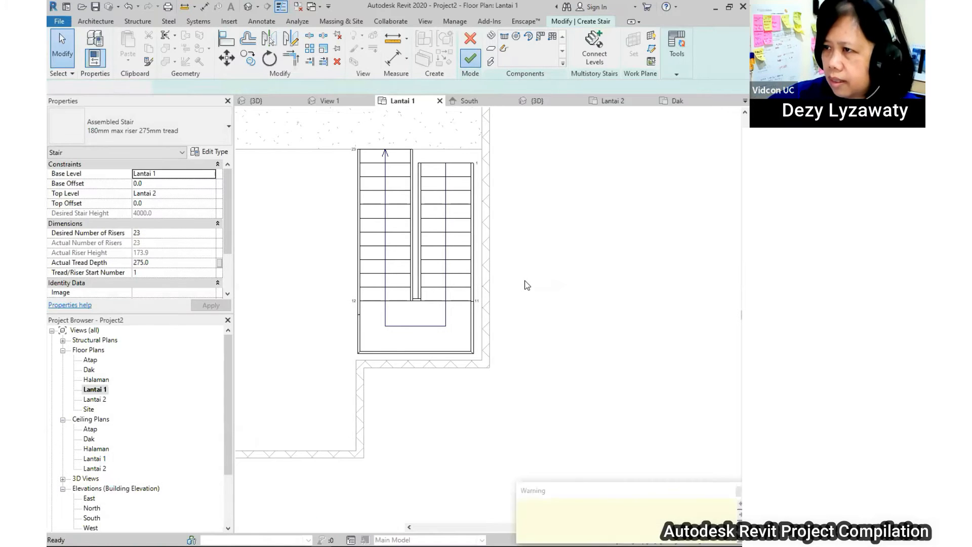
- Open the Lantai 2 floor plan and move the stair's DN label onto the slab, clear of the treads
{"action": "double_click", "coordinate": [94, 400]}
{"action": "scroll", "coordinate": [476, 279], "scroll_direction": "up", "scroll_amount": 4}
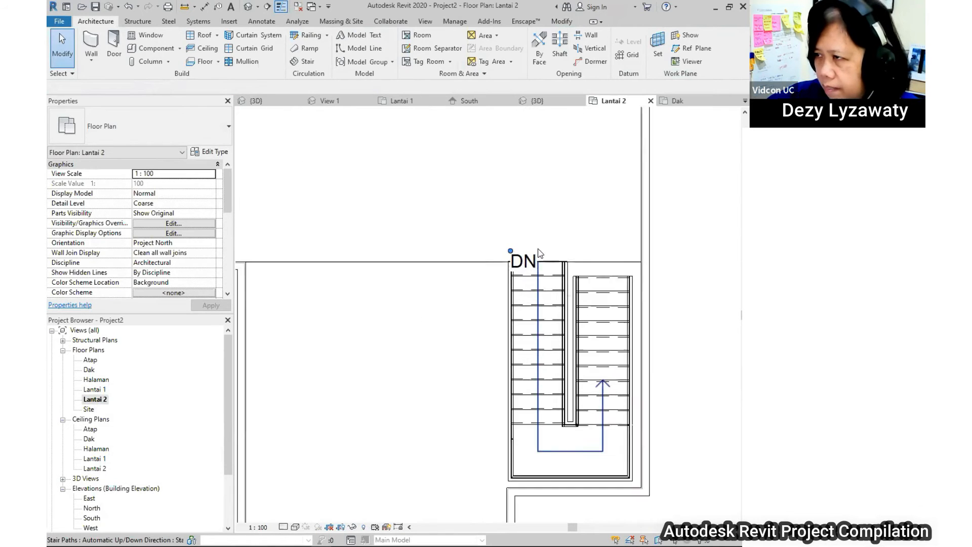
{"action": "left_click_drag", "start_coordinate": [508, 253], "coordinate": [516, 237]}
{"action": "scroll", "coordinate": [504, 242], "scroll_direction": "down", "scroll_amount": 3}
{"action": "scroll", "coordinate": [600, 289], "scroll_direction": "up", "scroll_amount": 2}
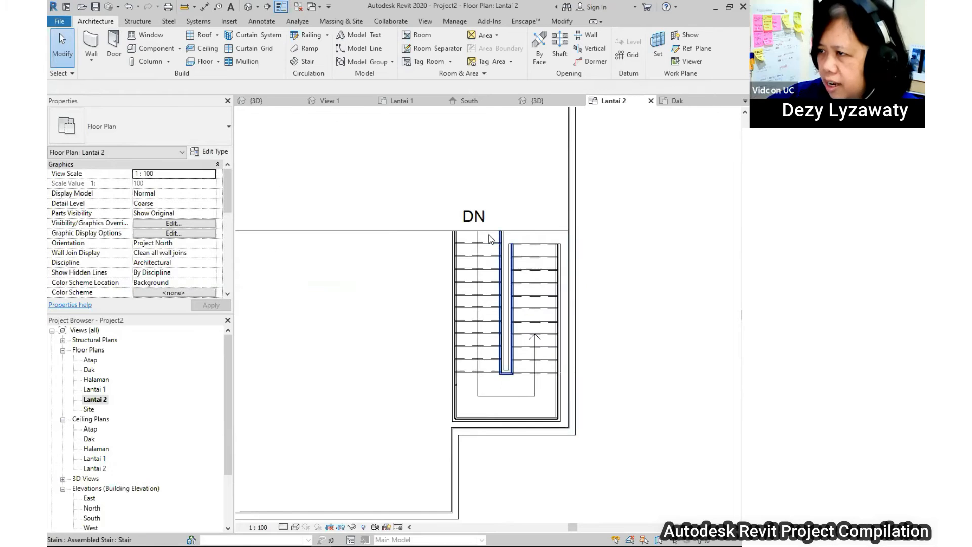
- Edit the outer stair railing's path and draw a 100 mm extension from its upper end onto the slab
{"action": "left_click", "coordinate": [456, 244]}
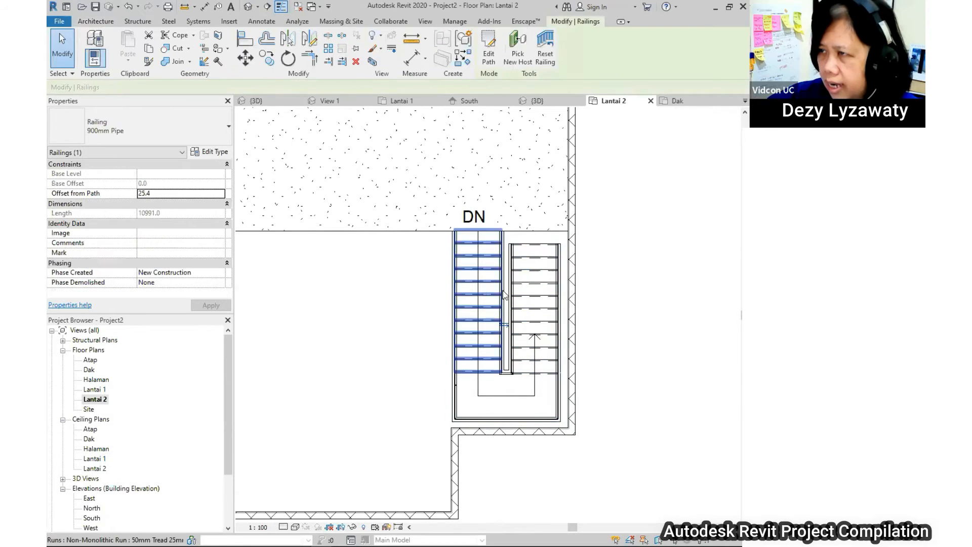
{"action": "left_click", "coordinate": [489, 60]}
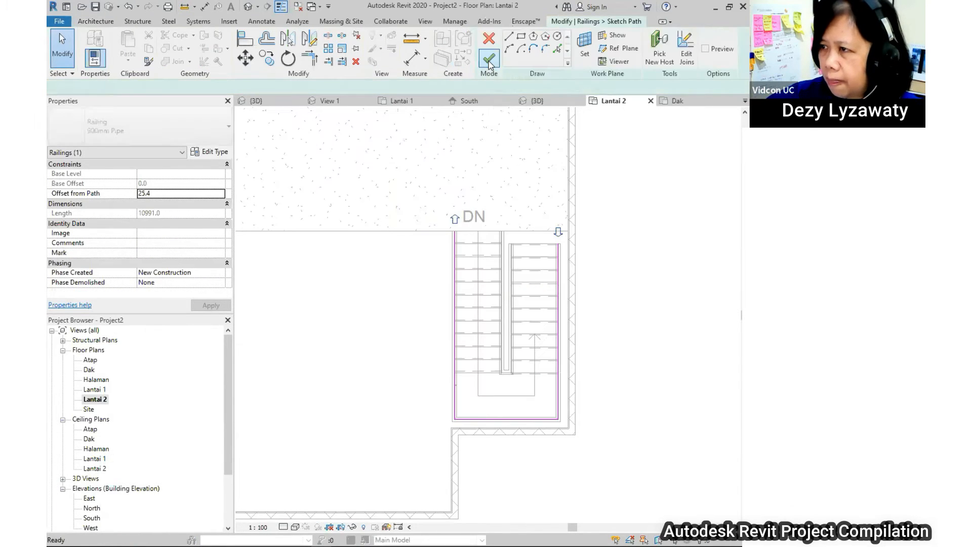
{"action": "left_click", "coordinate": [509, 36]}
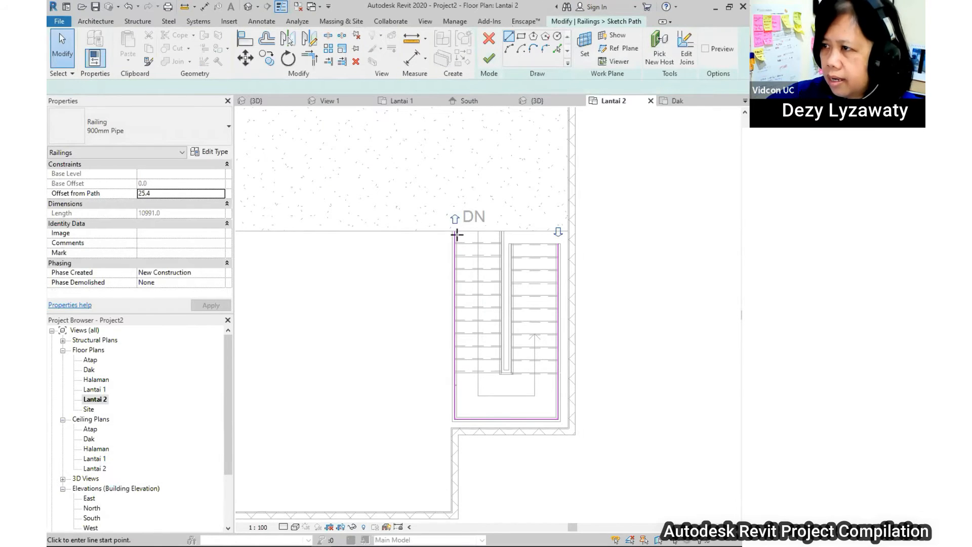
{"action": "scroll", "coordinate": [453, 229], "scroll_direction": "up", "scroll_amount": 2}
{"action": "left_click", "coordinate": [452, 226]}
{"action": "scroll", "coordinate": [448, 223], "scroll_direction": "down", "scroll_amount": 3}
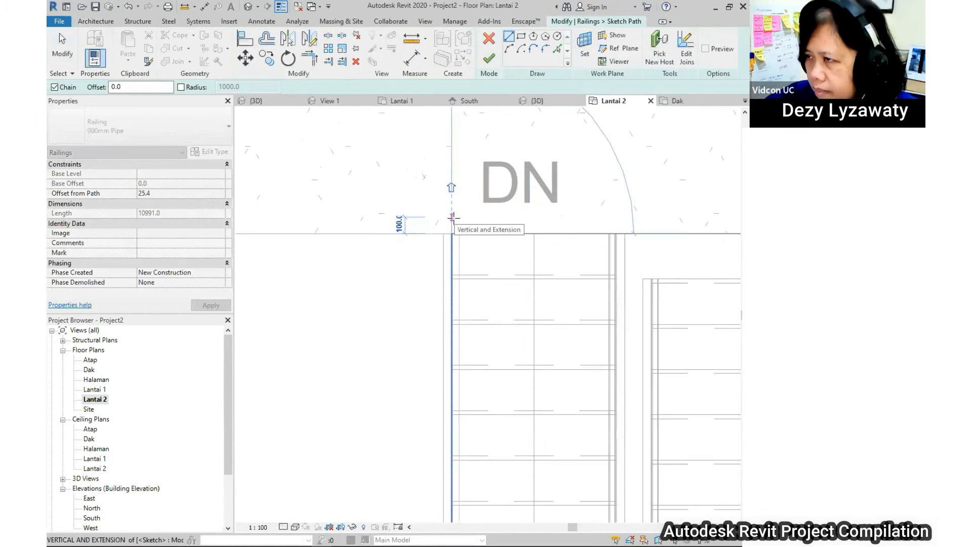
- Continue the railing path along the slab edge to the wall corner, return it to the wall, and finish the path
{"action": "scroll", "coordinate": [551, 248], "scroll_direction": "up", "scroll_amount": 3}
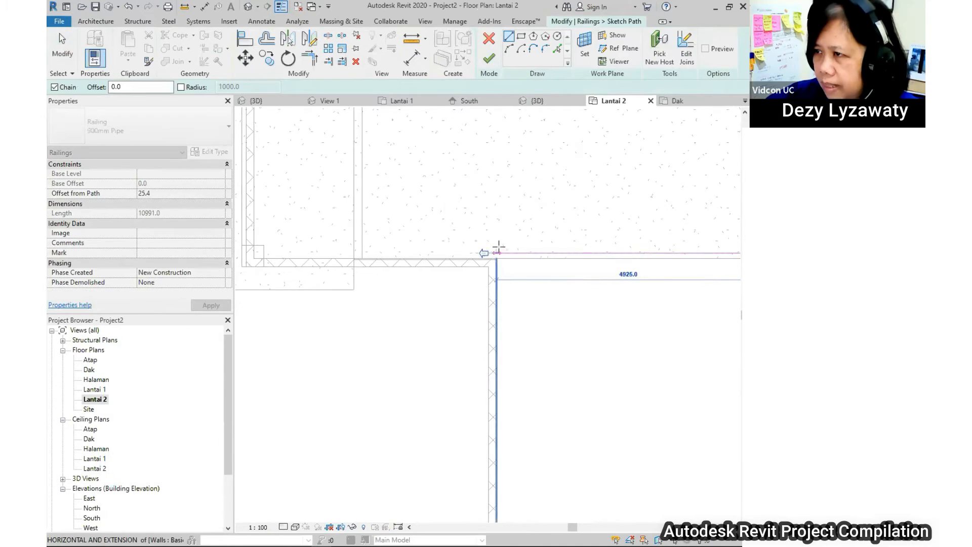
{"action": "left_click", "coordinate": [485, 255]}
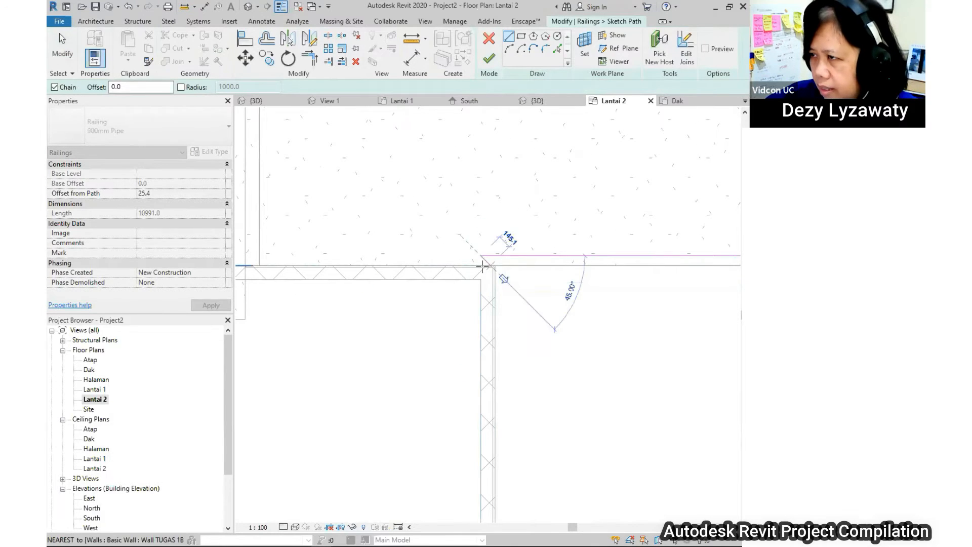
{"action": "scroll", "coordinate": [441, 288], "scroll_direction": "down", "scroll_amount": 2}
{"action": "key", "text": "Escape"}
{"action": "scroll", "coordinate": [425, 244], "scroll_direction": "down", "scroll_amount": 2}
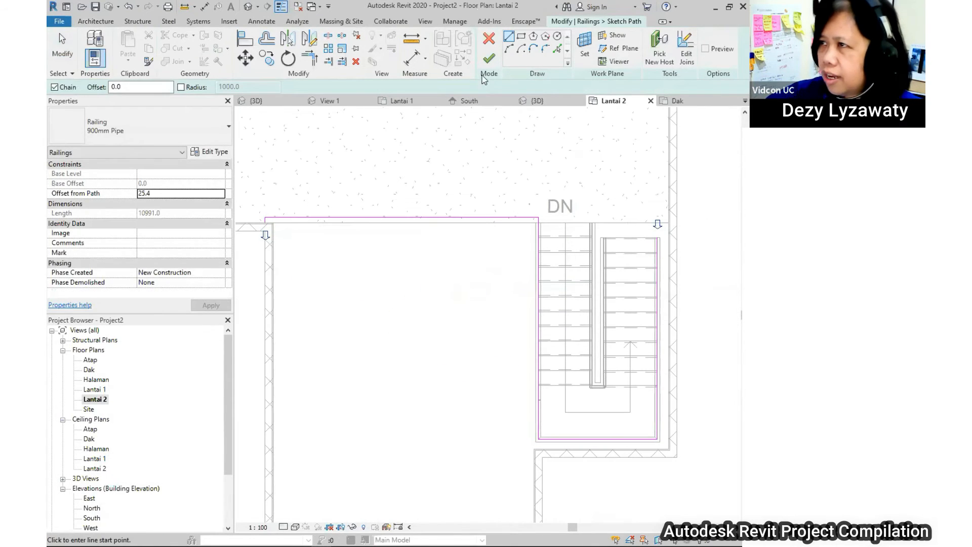
{"action": "left_click", "coordinate": [489, 59]}
- Edit the inner stair railing's path and draw an extension of about 120 mm from its upper end onto the slab
{"action": "middle_click_drag", "start_coordinate": [640, 302], "coordinate": [499, 300]}
{"action": "scroll", "coordinate": [501, 301], "scroll_direction": "up", "scroll_amount": 2}
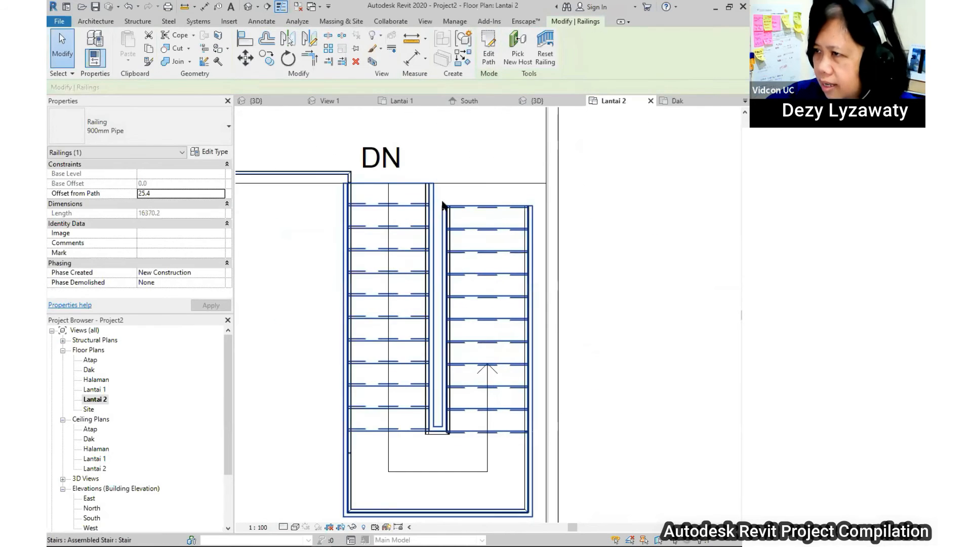
{"action": "left_click", "coordinate": [427, 193]}
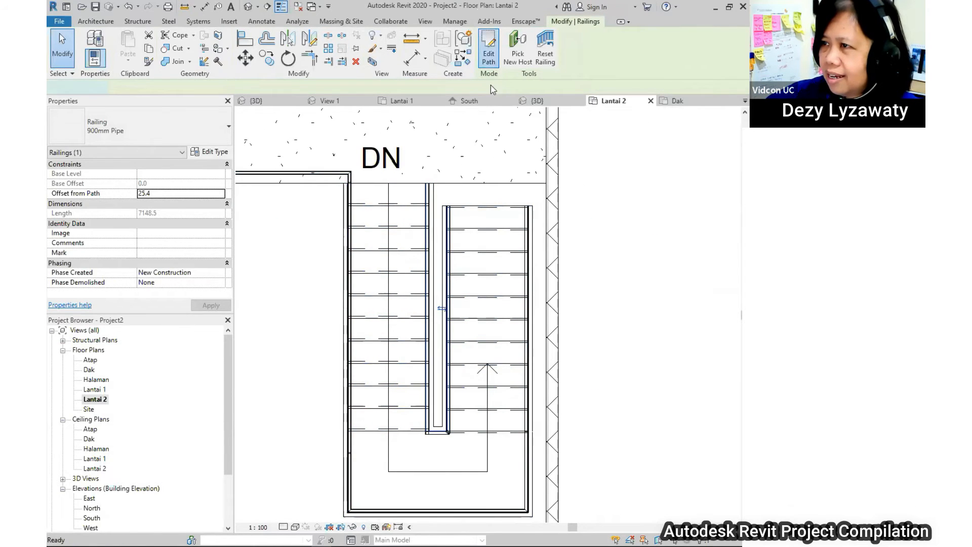
{"action": "left_click", "coordinate": [488, 55]}
{"action": "left_click", "coordinate": [508, 37]}
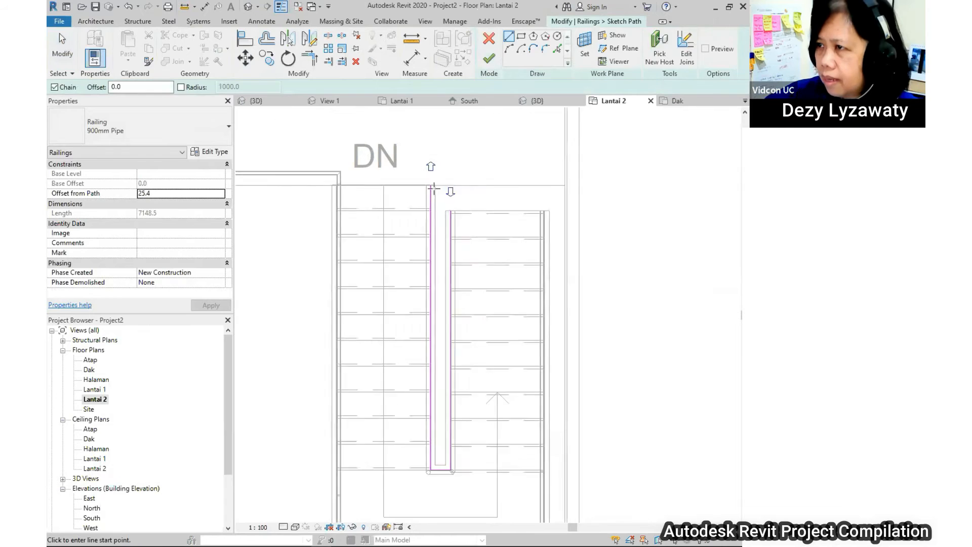
{"action": "scroll", "coordinate": [424, 180], "scroll_direction": "up", "scroll_amount": 2}
{"action": "left_click", "coordinate": [430, 185]}
{"action": "left_click", "coordinate": [433, 172]}
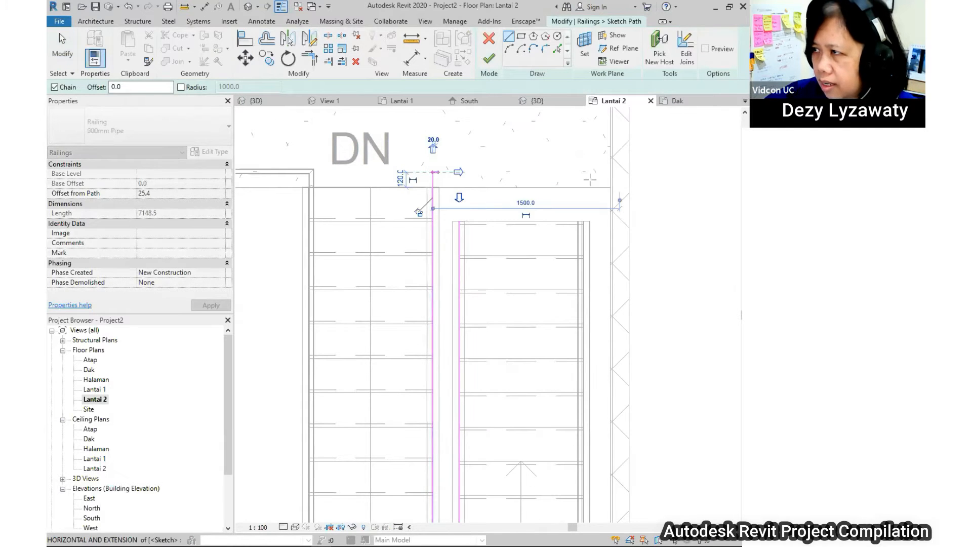
- Continue the inner railing path along the slab edge to the side wall's inner face and finish the path
{"action": "left_click", "coordinate": [611, 173]}
{"action": "key", "text": "Escape"}
{"action": "key", "text": "Escape"}
{"action": "left_click", "coordinate": [488, 59]}
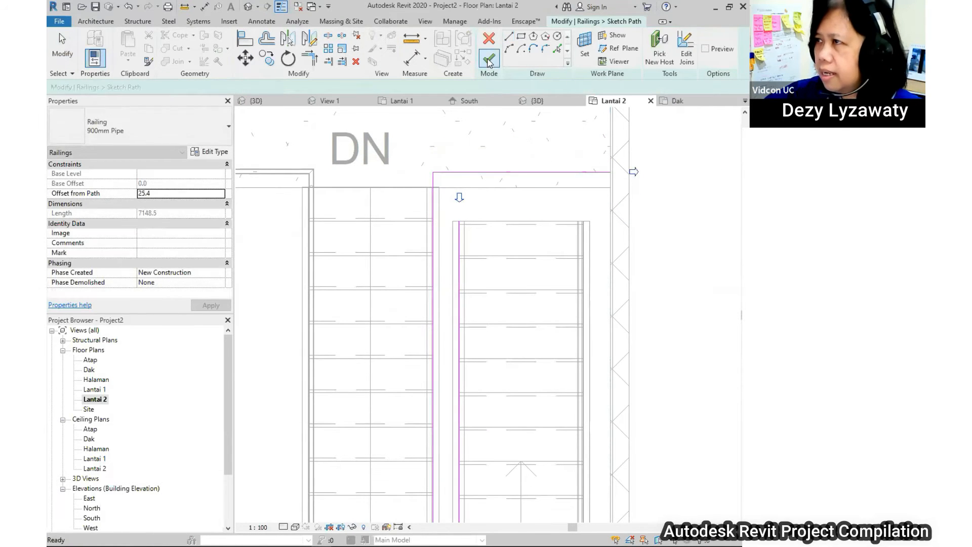
- Check the stair railings in the 3D view, and open the Lantai 1 floor plan showing the whole house
{"action": "left_click", "coordinate": [248, 6]}
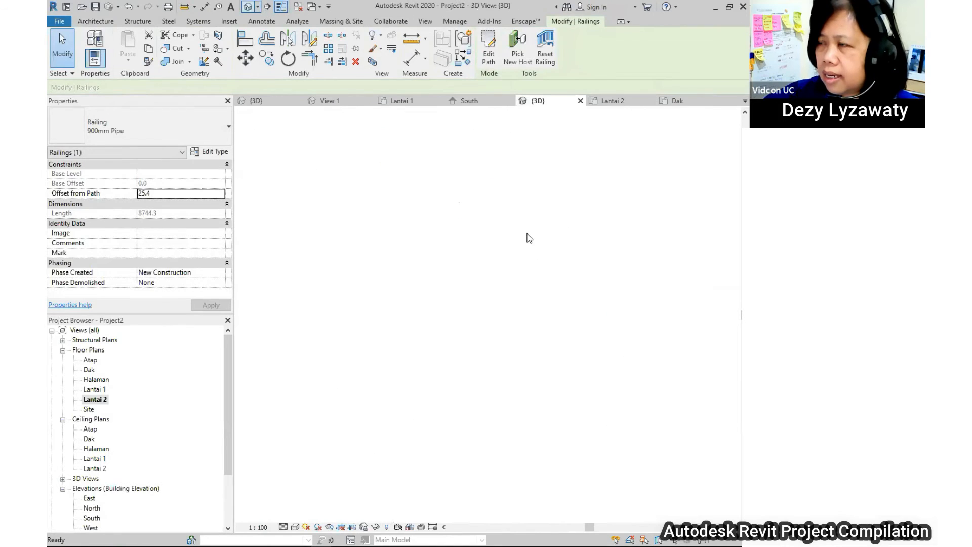
{"action": "middle_click_drag", "start_coordinate": [400, 304], "coordinate": [530, 205], "text": "shift"}
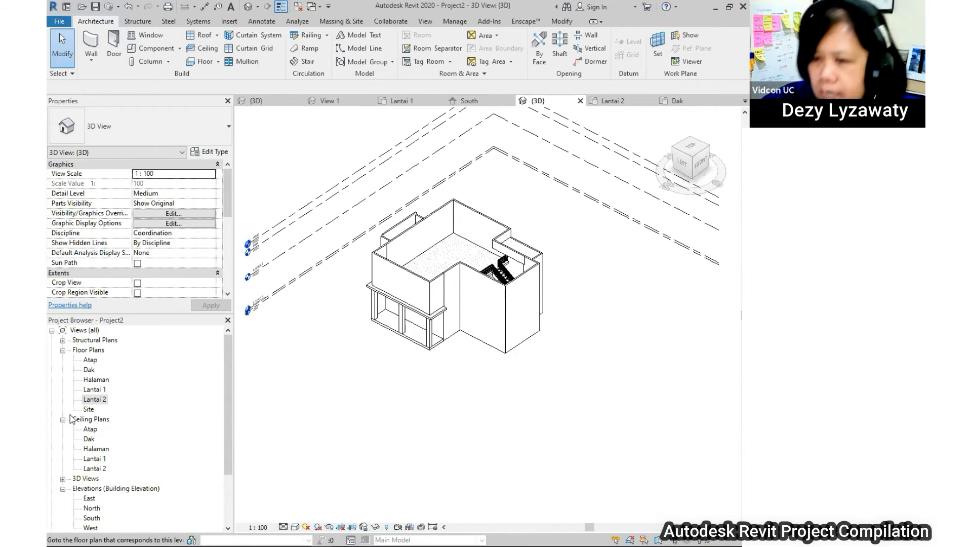
{"action": "double_click", "coordinate": [101, 390]}
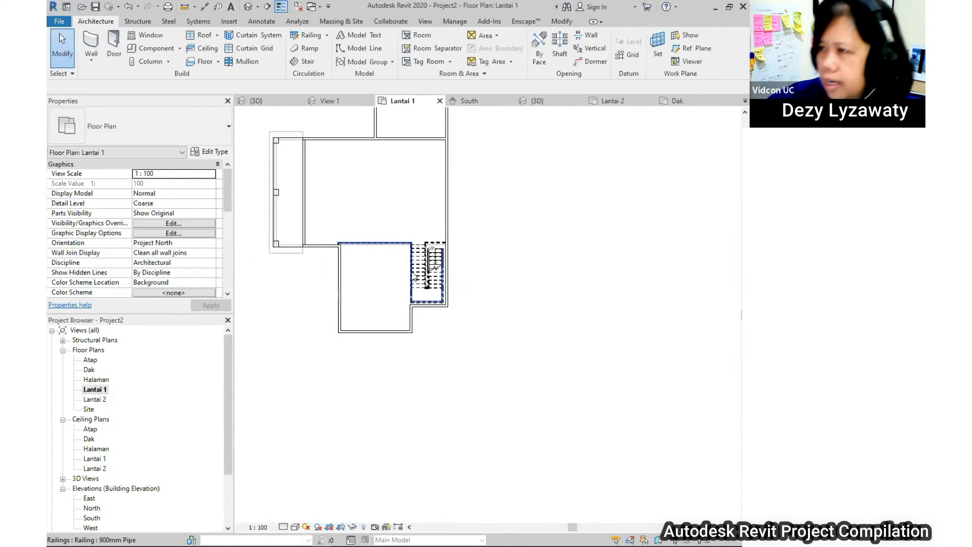
{"action": "scroll", "coordinate": [441, 328], "scroll_direction": "up", "scroll_amount": 3}
{"action": "scroll", "coordinate": [460, 319], "scroll_direction": "down", "scroll_amount": 4}
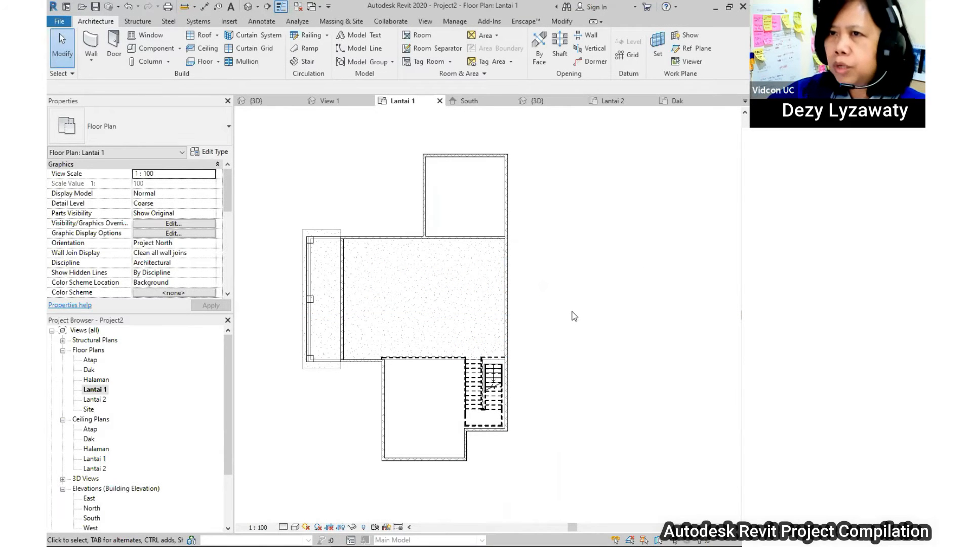
- Start loading a family and open the US Metric folder of the Revit 2020 library
{"action": "left_click", "coordinate": [115, 51]}
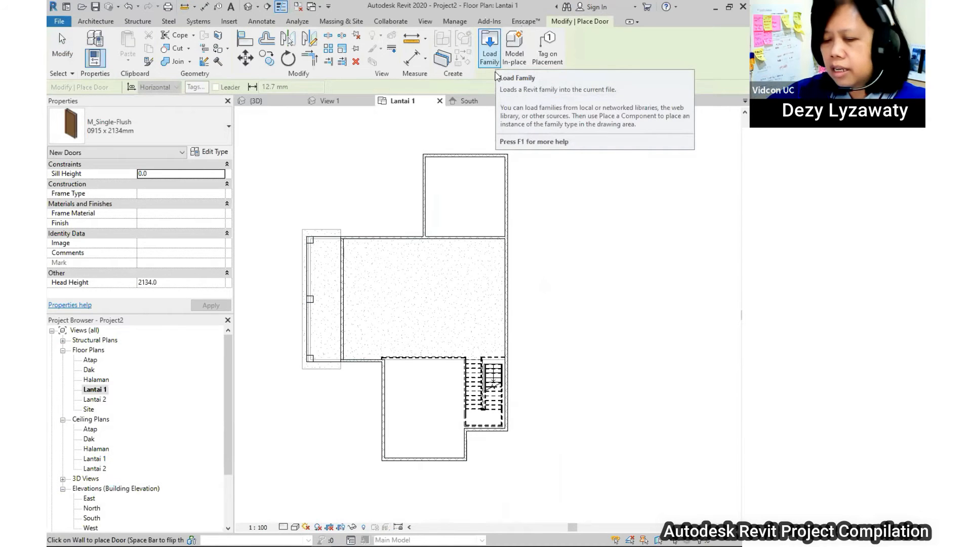
{"action": "key", "text": "Escape"}
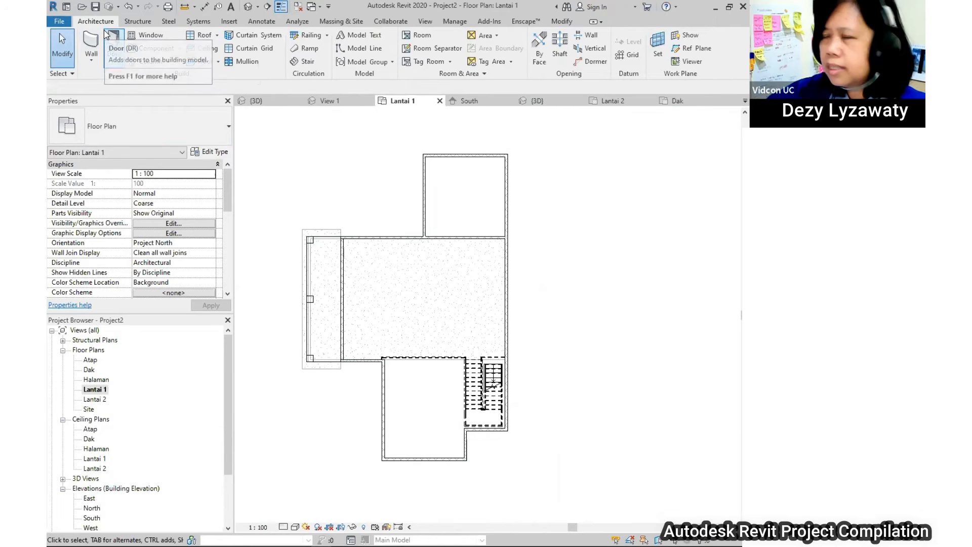
{"action": "left_click", "coordinate": [229, 22]}
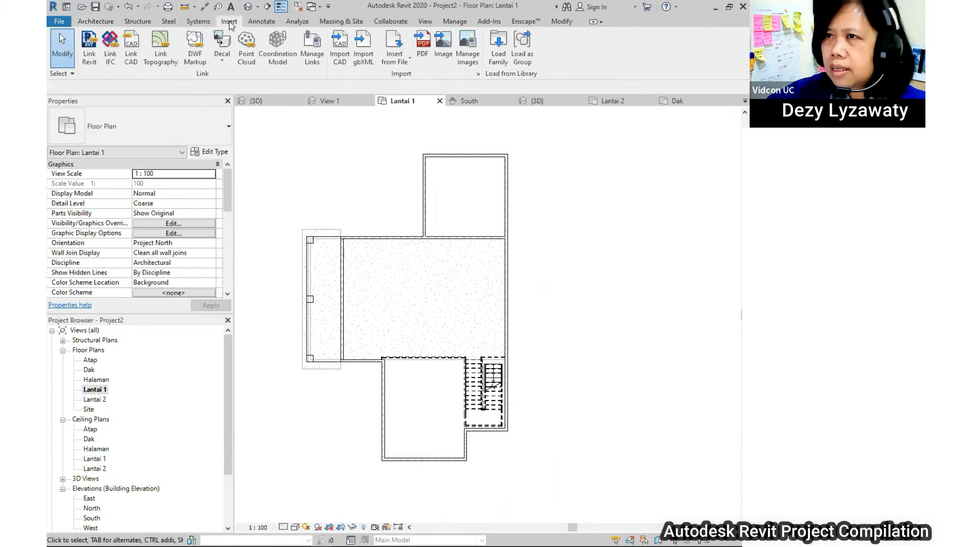
{"action": "left_click", "coordinate": [498, 55]}
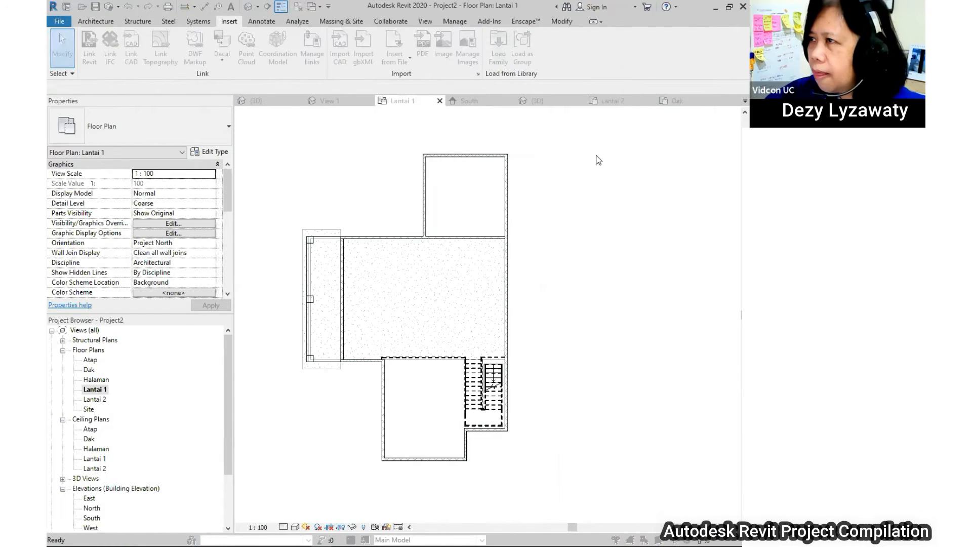
{"action": "left_click", "coordinate": [509, 166]}
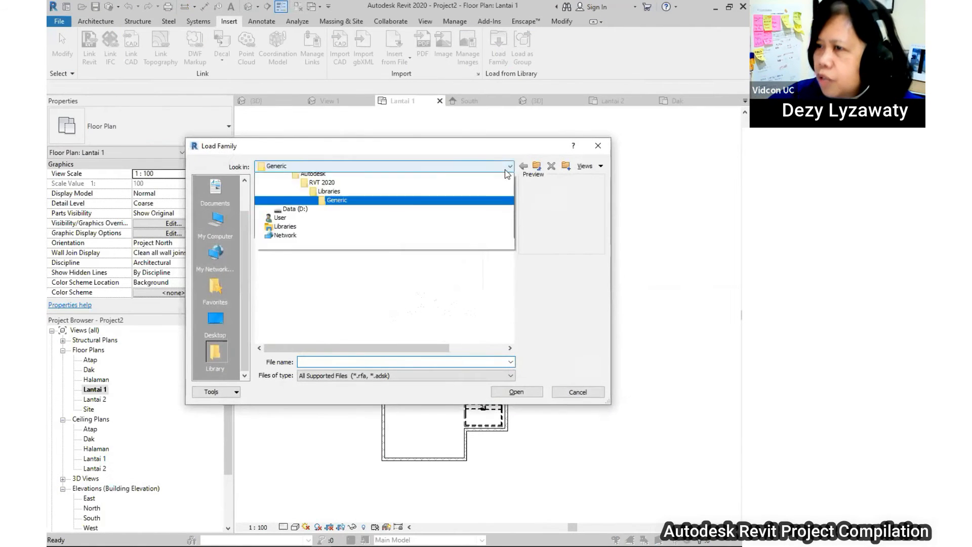
{"action": "left_click", "coordinate": [331, 234]}
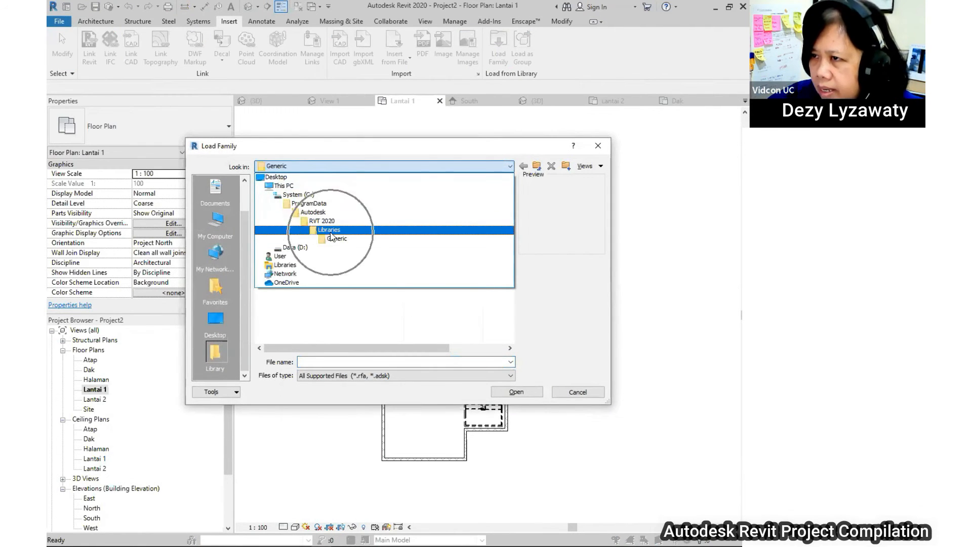
{"action": "double_click", "coordinate": [283, 193]}
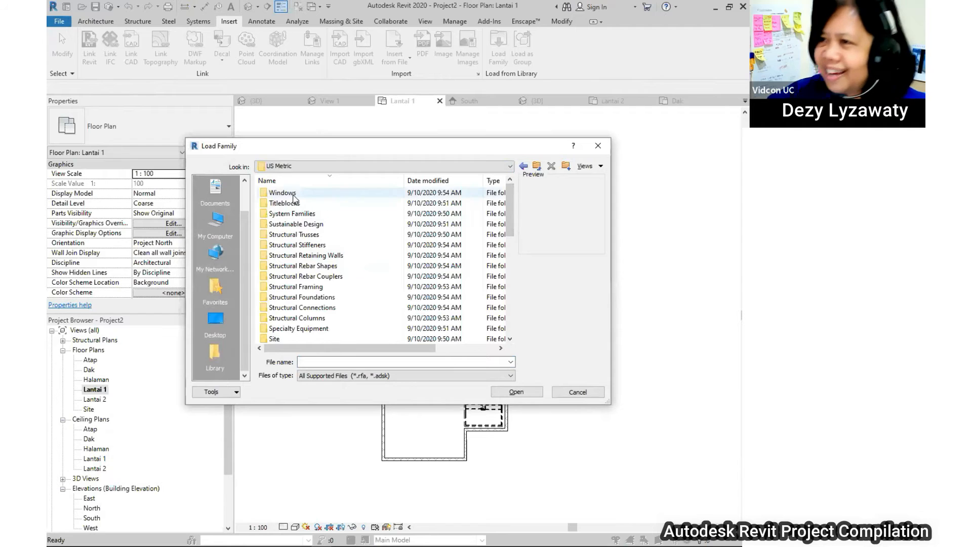
- Find and open the Doors folder in the US Metric library
{"action": "scroll", "coordinate": [290, 197], "scroll_direction": "down", "scroll_amount": 3}
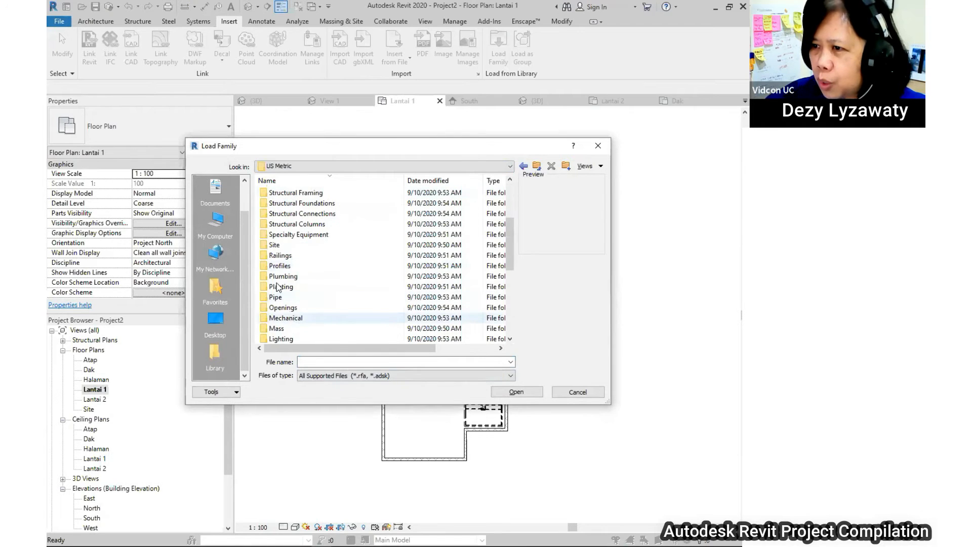
{"action": "scroll", "coordinate": [278, 287], "scroll_direction": "down", "scroll_amount": 2}
{"action": "scroll", "coordinate": [286, 243], "scroll_direction": "up", "scroll_amount": 5}
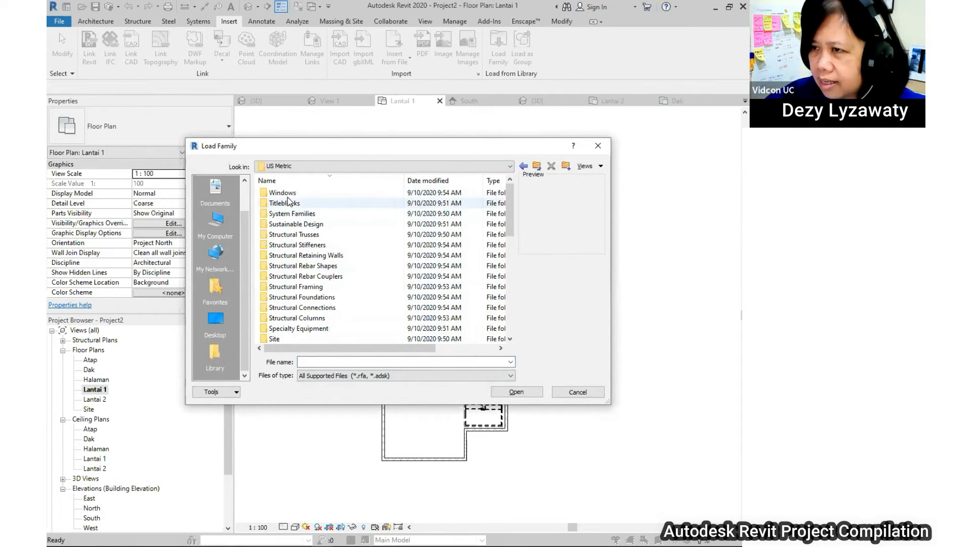
{"action": "mouse_move", "coordinate": [510, 202]}
{"action": "left_mouse_down"}
{"action": "mouse_move", "coordinate": [523, 307]}
{"action": "mouse_move", "coordinate": [512, 204]}
{"action": "left_mouse_up"}
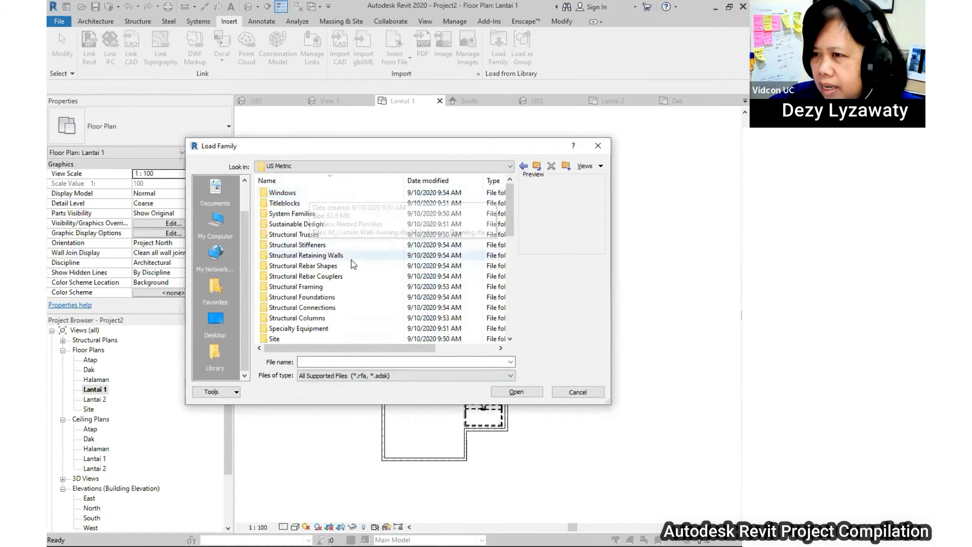
{"action": "scroll", "coordinate": [304, 243], "scroll_direction": "down", "scroll_amount": 4}
{"action": "scroll", "coordinate": [291, 285], "scroll_direction": "down", "scroll_amount": 3}
{"action": "scroll", "coordinate": [309, 287], "scroll_direction": "up", "scroll_amount": 3}
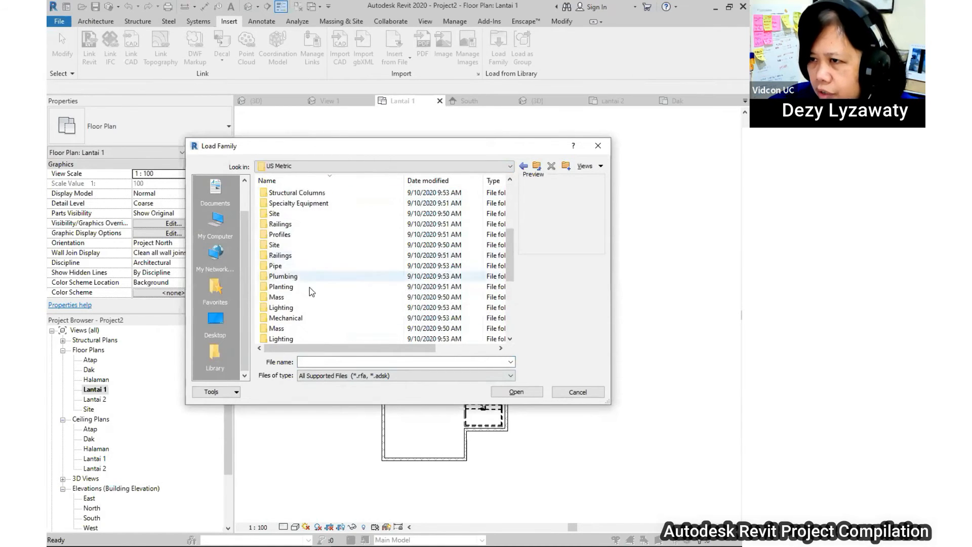
{"action": "scroll", "coordinate": [309, 288], "scroll_direction": "down", "scroll_amount": 5}
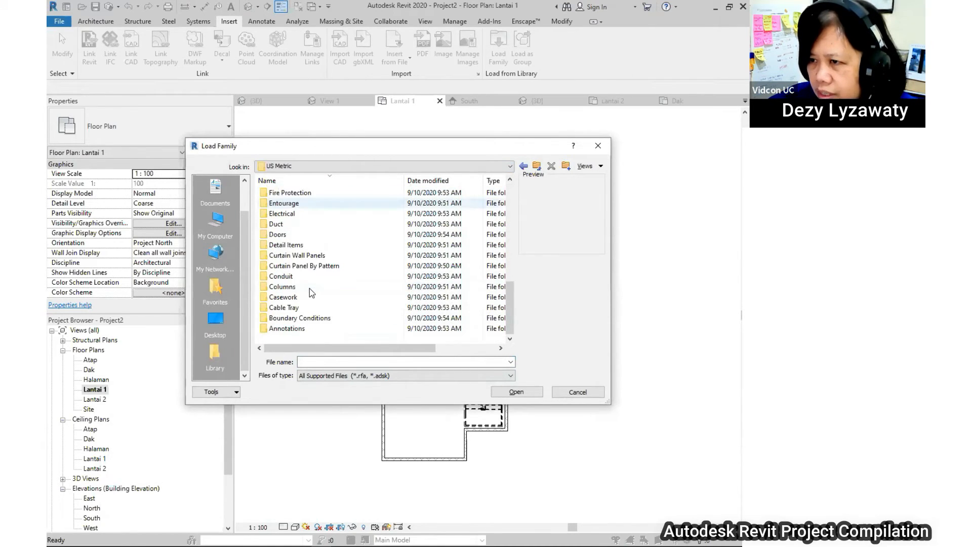
{"action": "double_click", "coordinate": [291, 235]}
- Preview door families from M_Door-Single-Panel to M_Door-Opening and open the Residential subfolder
{"action": "left_click", "coordinate": [312, 195]}
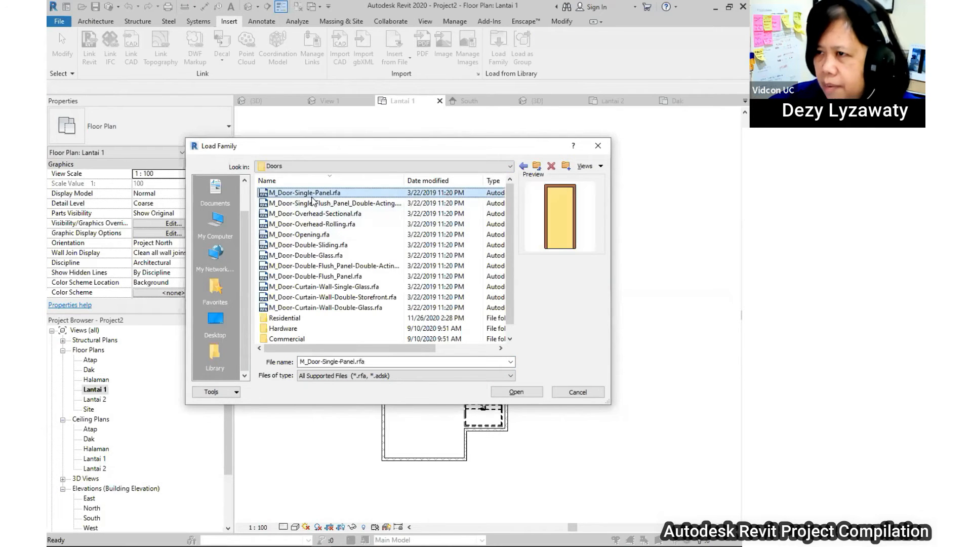
{"action": "key", "text": "Down"}
{"action": "key", "text": "Down"}
{"action": "key", "text": "Down"}
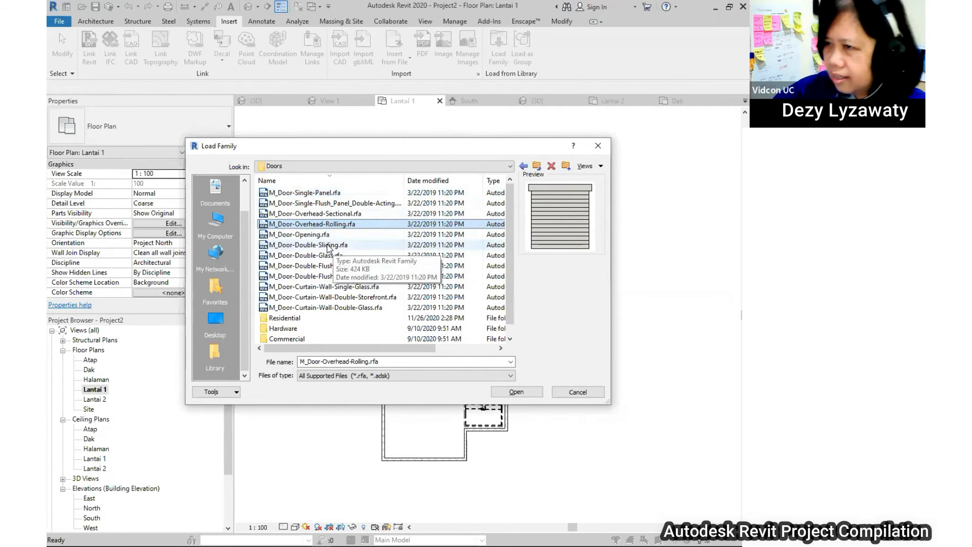
{"action": "key", "text": "Down"}
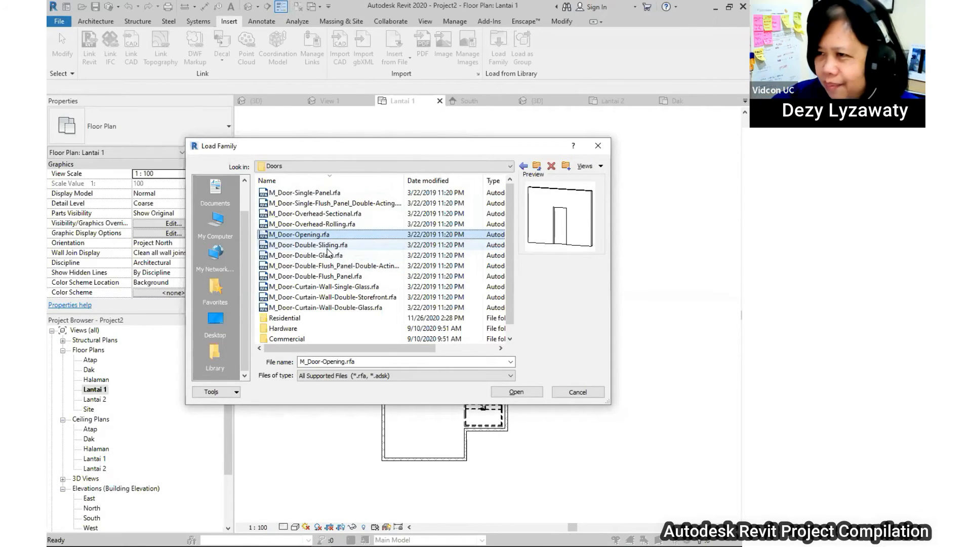
{"action": "scroll", "coordinate": [352, 273], "scroll_direction": "down", "scroll_amount": 1}
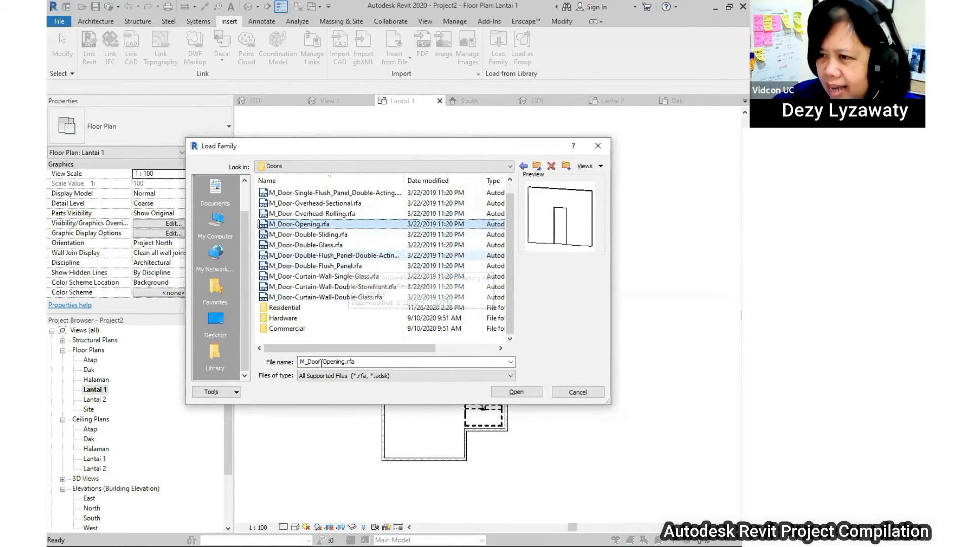
{"action": "double_click", "coordinate": [285, 307]}
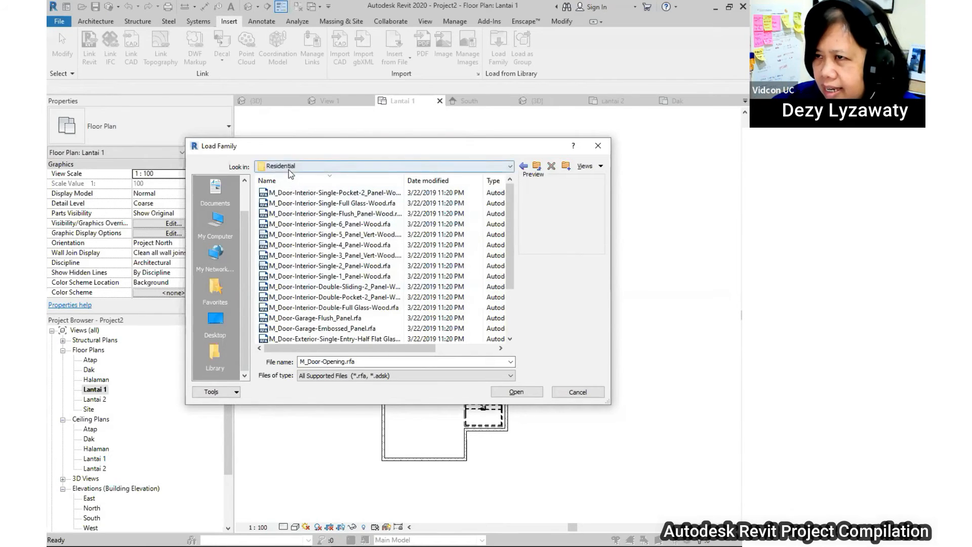
- Go through the previews of the residential door families, from the interior single doors down to the garage doors
{"action": "left_click", "coordinate": [306, 194]}
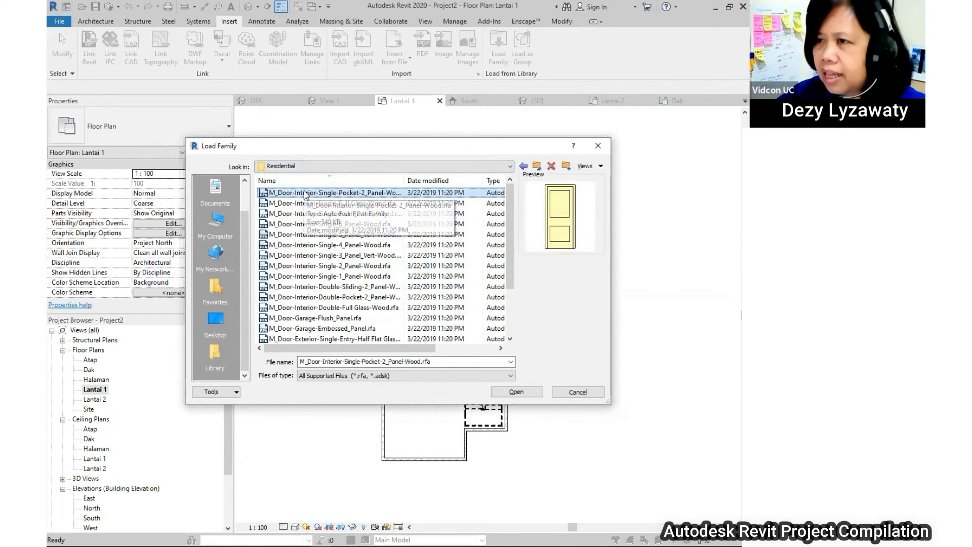
{"action": "key", "text": "Down"}
{"action": "key", "text": "Down"}
{"action": "key", "text": "Down"}
{"action": "key", "text": "Down"}
{"action": "key", "text": "Down"}
{"action": "key", "text": "Down"}
{"action": "key", "text": "Down"}
{"action": "key", "text": "Down"}
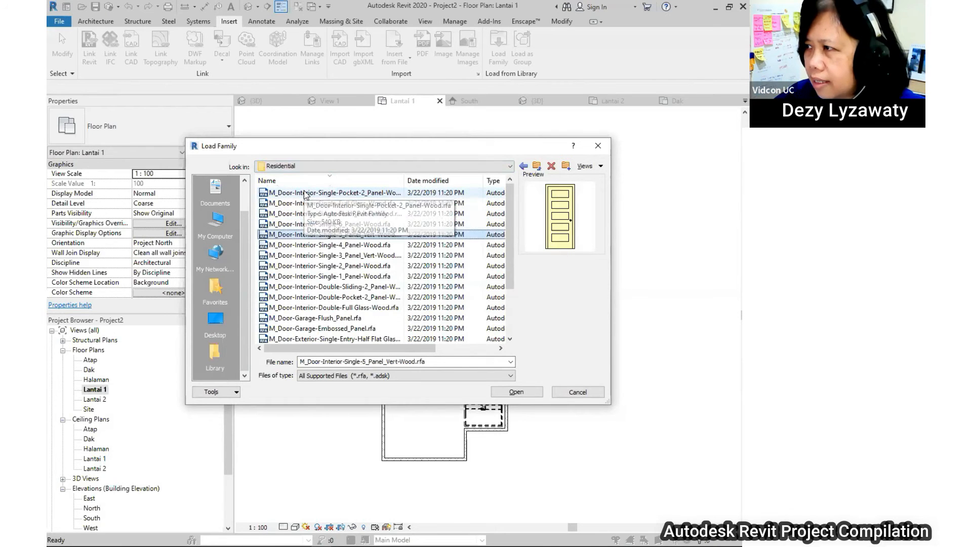
{"action": "key", "text": "Down"}
{"action": "key", "text": "Down"}
{"action": "key", "text": "Down"}
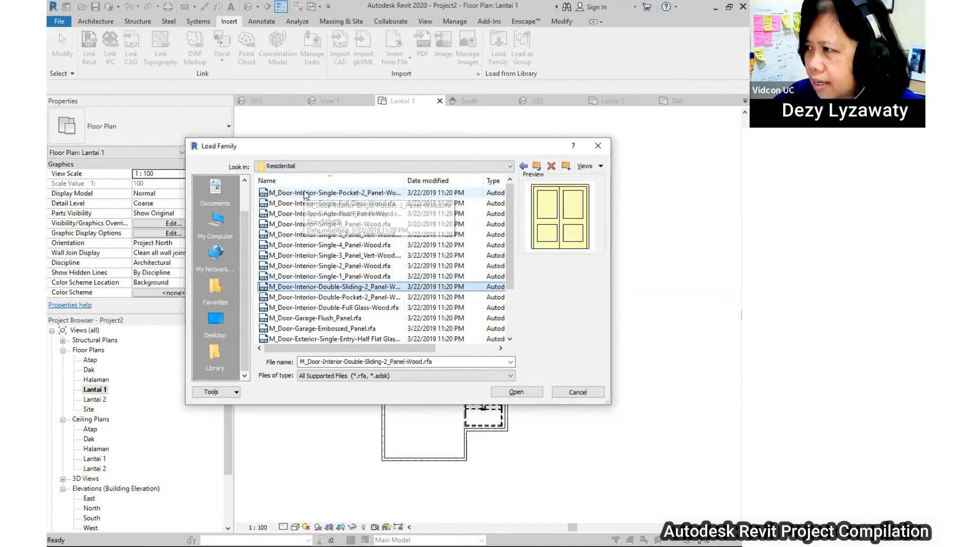
{"action": "key", "text": "Down"}
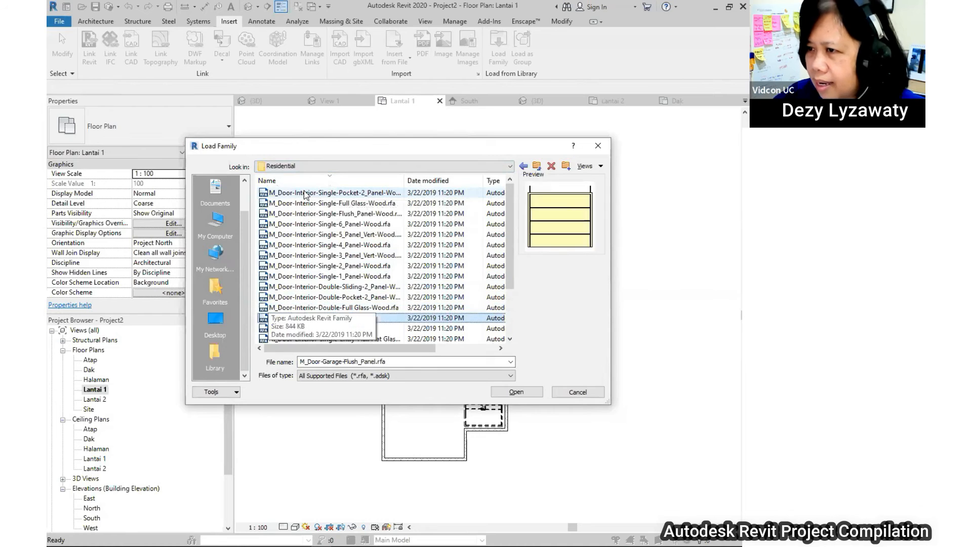
- Compare the garage door previews and load the M_Door-Garage-Embossed_Panel.rfa family
{"action": "key", "text": "Down"}
{"action": "key", "text": "Up"}
{"action": "key", "text": "Up"}
{"action": "key", "text": "Down"}
{"action": "key", "text": "Down"}
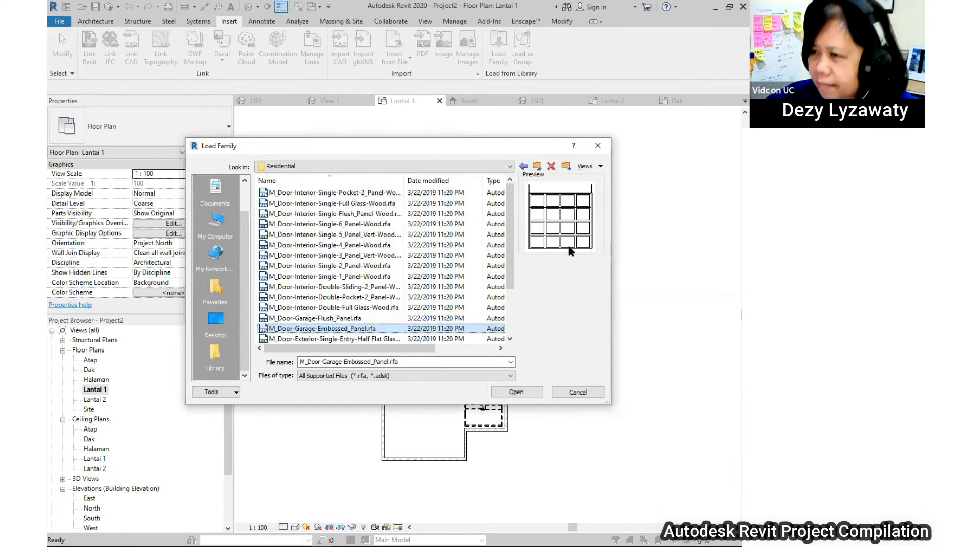
{"action": "left_click", "coordinate": [528, 393]}
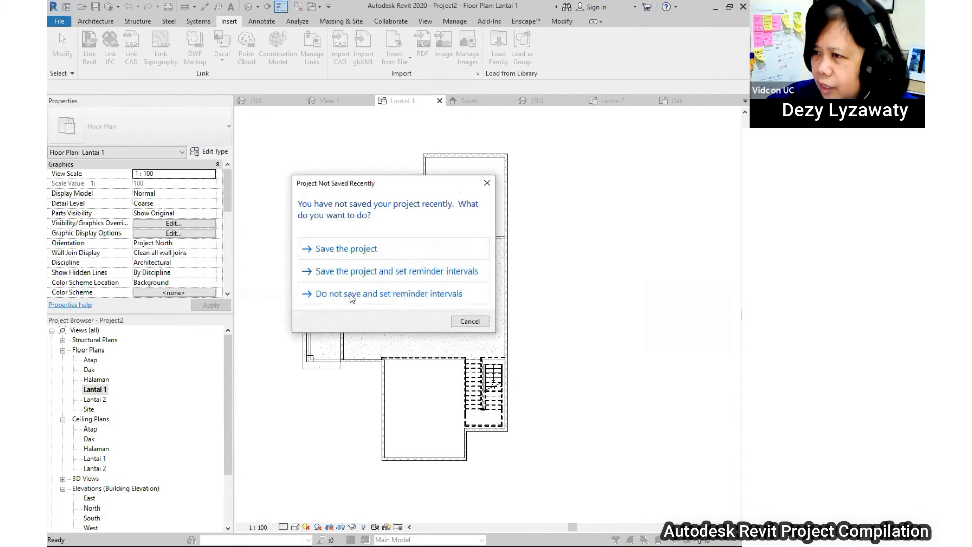
- Dismiss the save reminder without saving, keeping the 30-minute interval, and open M_Door-Exterior-Double-Full Glass-Wood_Clad.rfa from the Residential folder for loading
{"action": "left_click", "coordinate": [353, 295]}
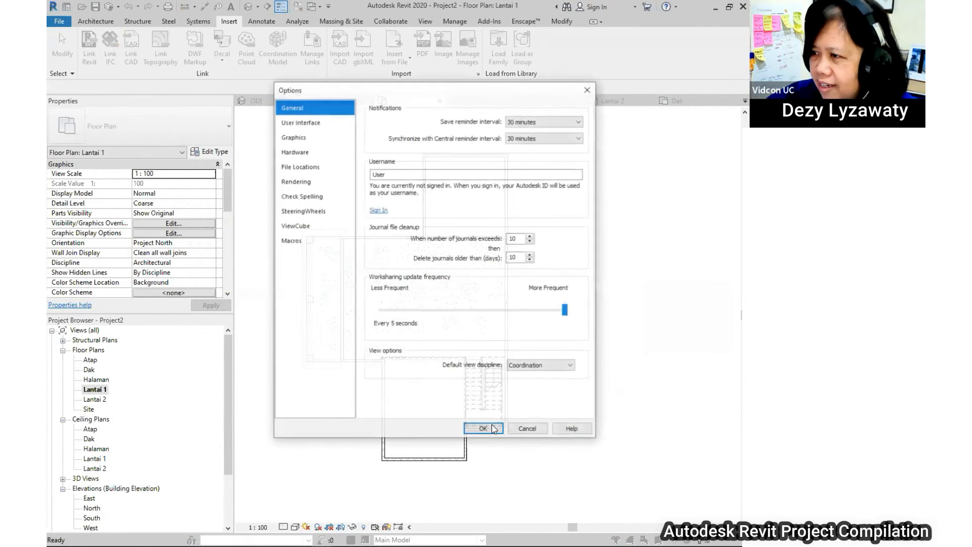
{"action": "left_click", "coordinate": [483, 429]}
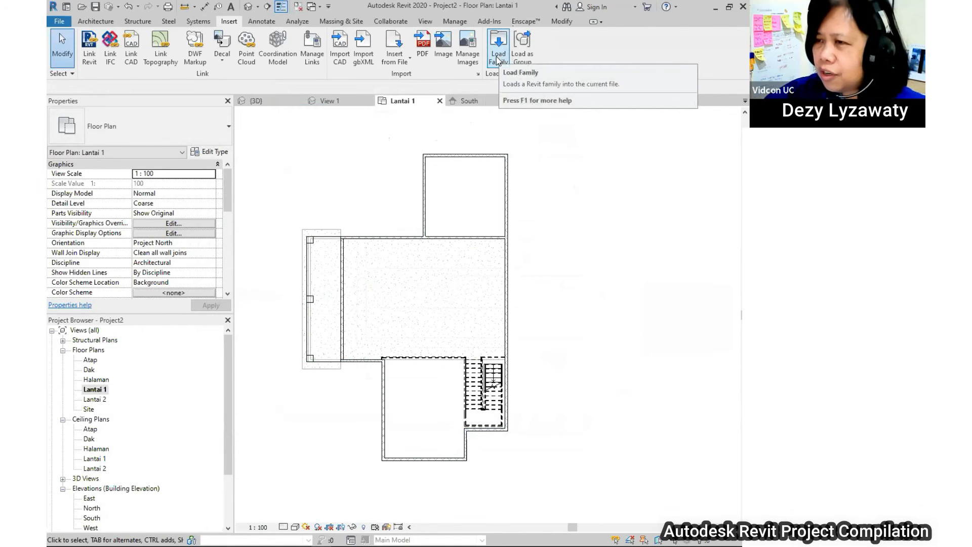
{"action": "left_click", "coordinate": [498, 57]}
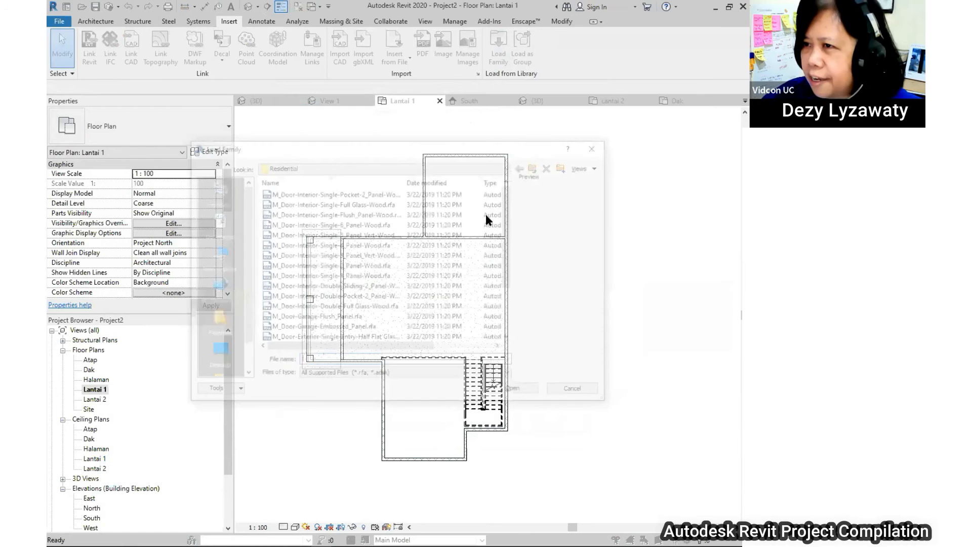
{"action": "scroll", "coordinate": [505, 249], "scroll_direction": "down", "scroll_amount": 2}
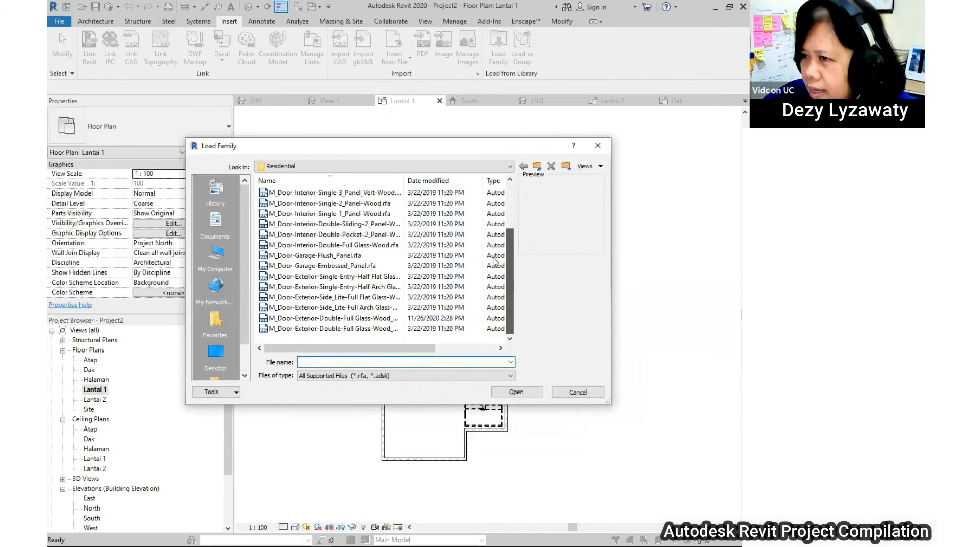
{"action": "left_click", "coordinate": [324, 246]}
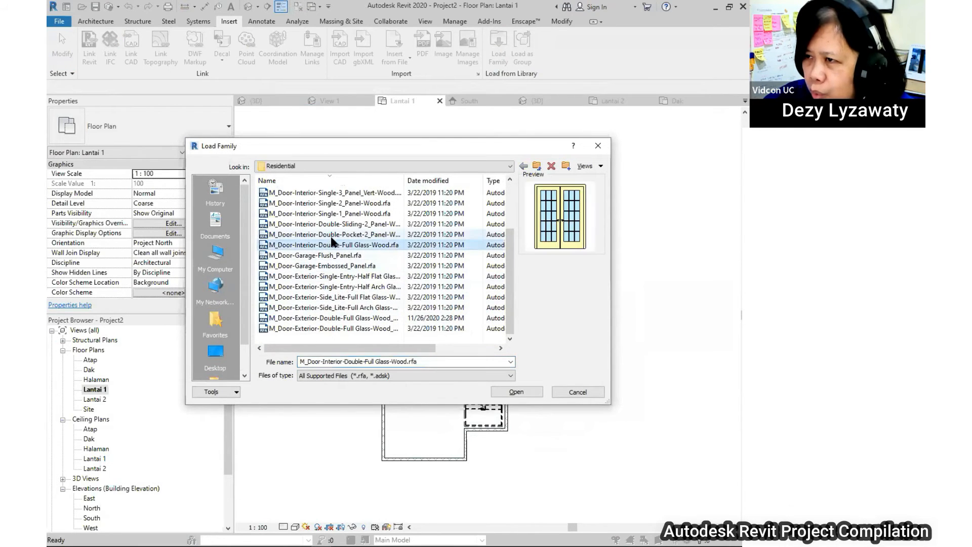
{"action": "left_click", "coordinate": [338, 287]}
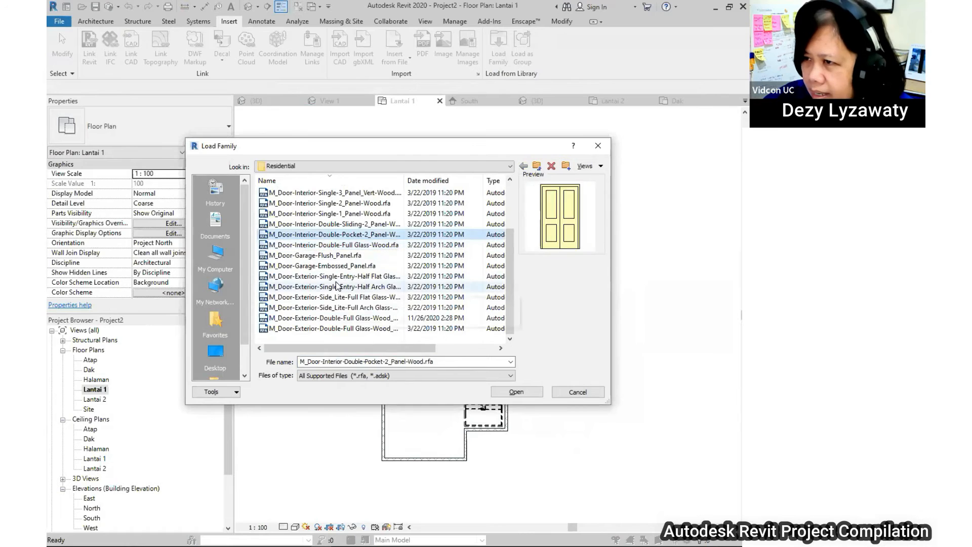
{"action": "left_click", "coordinate": [340, 329]}
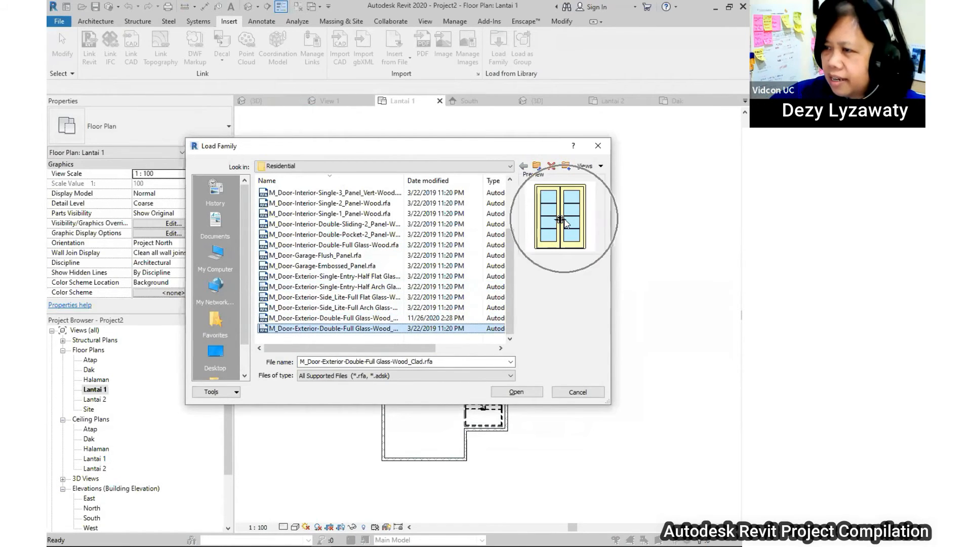
{"action": "left_click", "coordinate": [527, 395]}
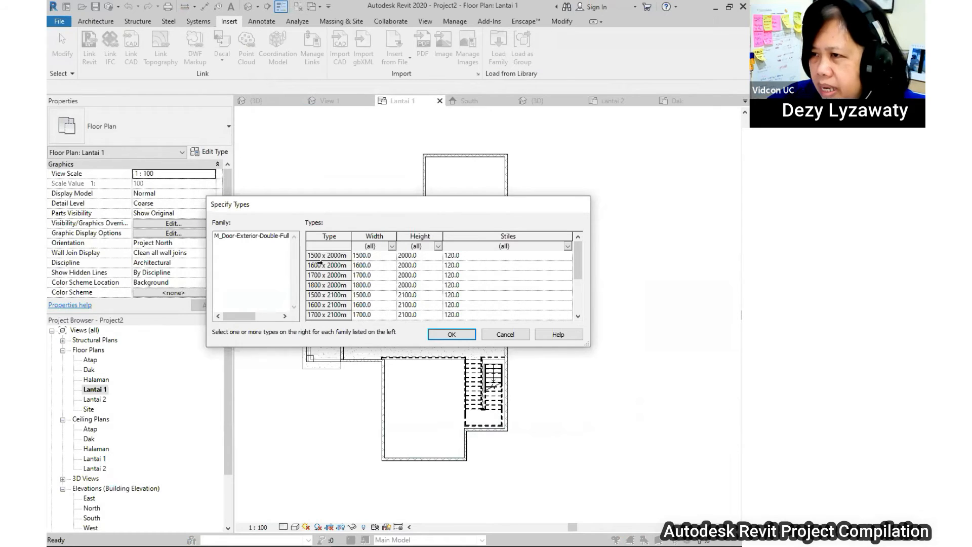
- Load all types of the exterior double glass door family, from 1500 x 2000mm to 1800 x 2400mm
{"action": "left_click", "coordinate": [319, 256]}
{"action": "left_click", "coordinate": [335, 314], "text": "shift"}
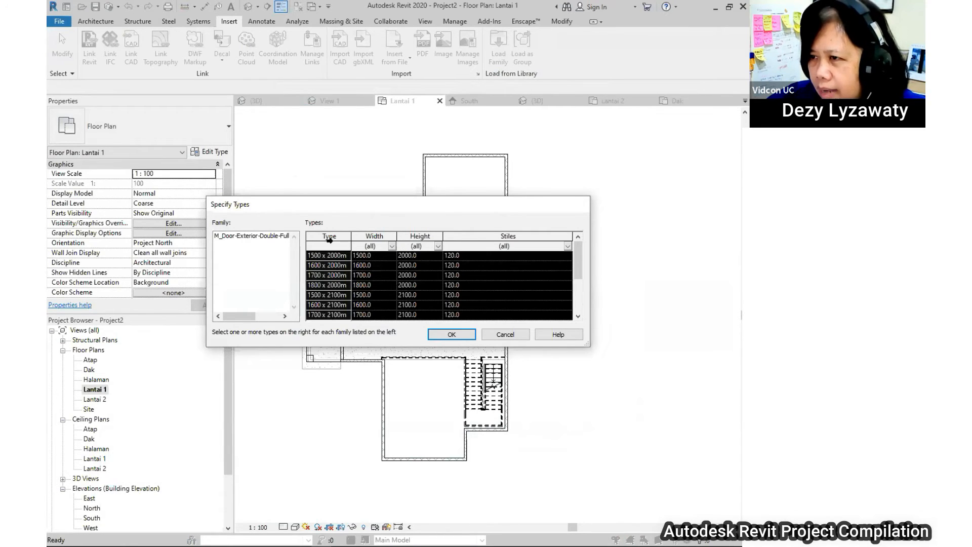
{"action": "left_click", "coordinate": [334, 256]}
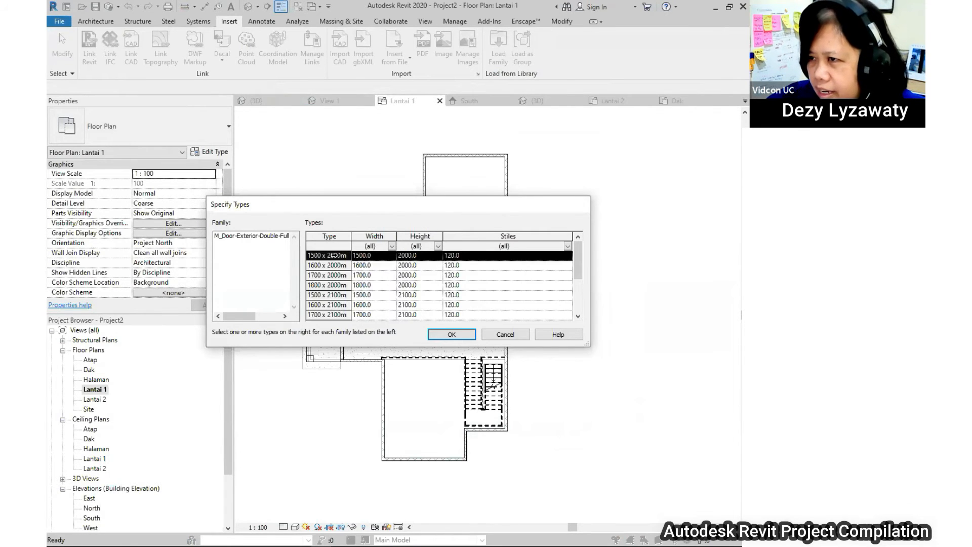
{"action": "left_click", "coordinate": [339, 315], "text": "shift"}
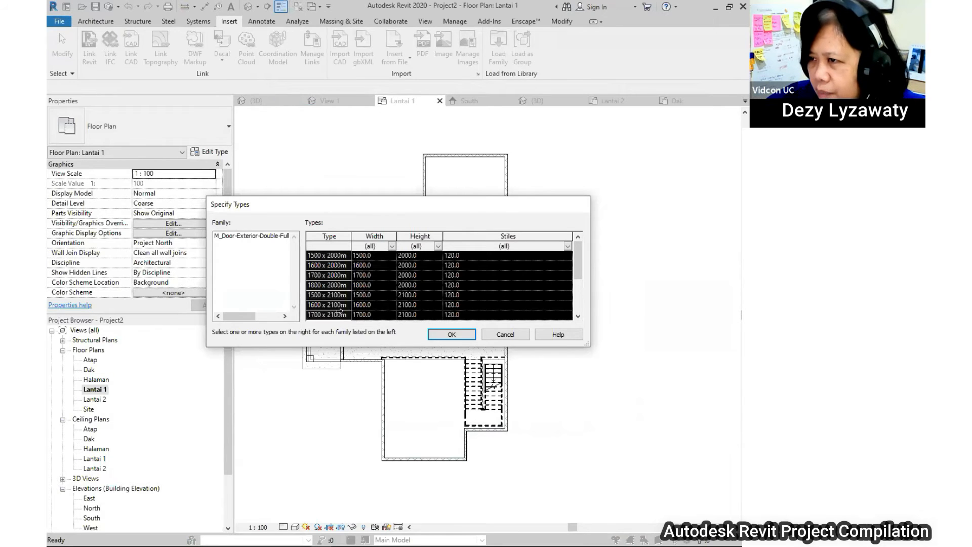
{"action": "scroll", "coordinate": [339, 304], "scroll_direction": "down", "scroll_amount": 1}
{"action": "left_click", "coordinate": [338, 315], "text": "shift"}
{"action": "scroll", "coordinate": [337, 314], "scroll_direction": "down", "scroll_amount": 1}
{"action": "left_click", "coordinate": [341, 304], "text": "shift"}
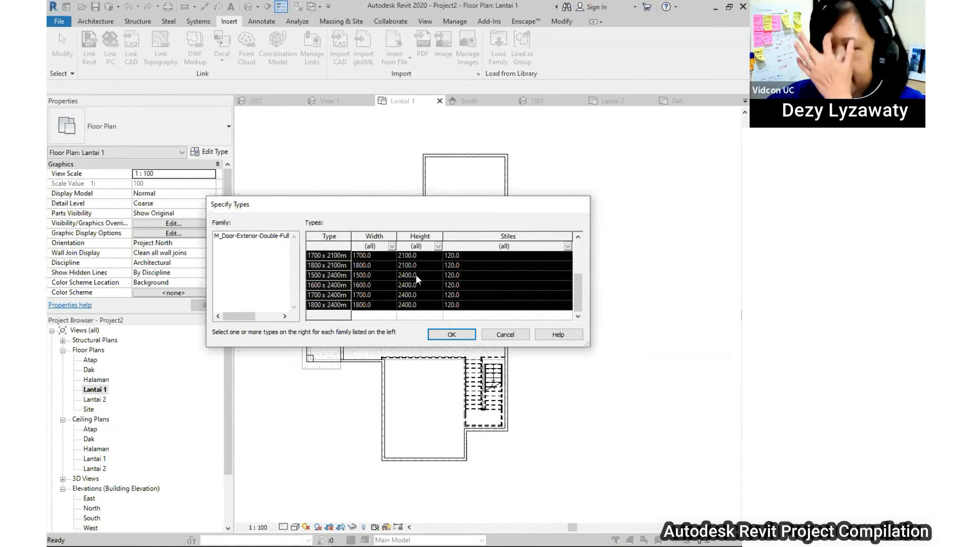
{"action": "left_click", "coordinate": [446, 335]}
{"action": "left_click", "coordinate": [430, 296]}
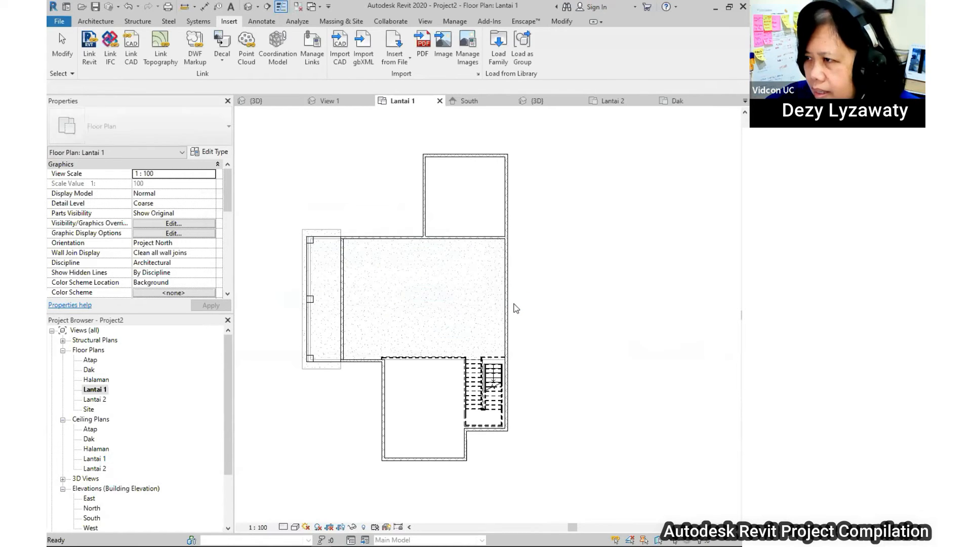
- Place a 4800 x 2100mm M_Door-Garage-Embossed_Panel door in the west wall of the northern room, centred 2500 mm from each end
{"action": "scroll", "coordinate": [525, 277], "scroll_direction": "down", "scroll_amount": 1}
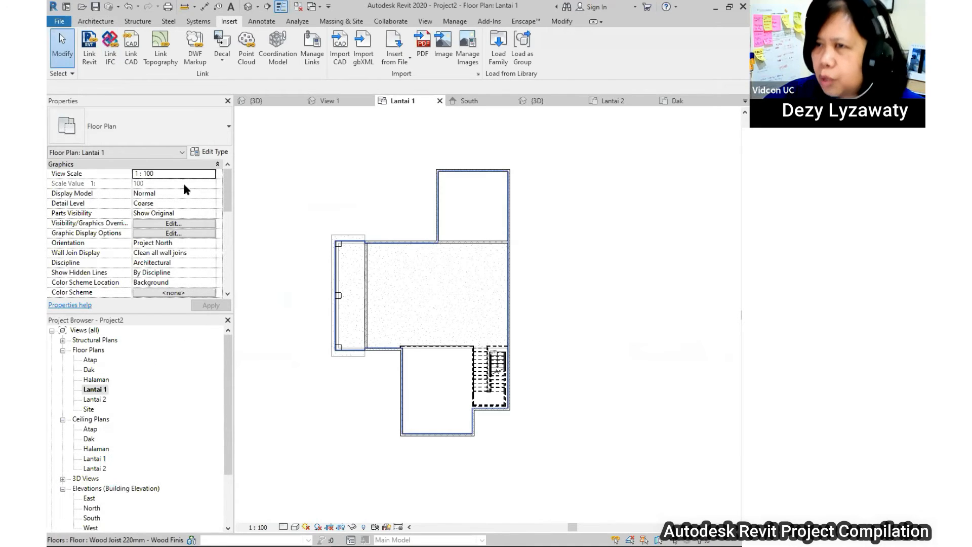
{"action": "left_click", "coordinate": [94, 21]}
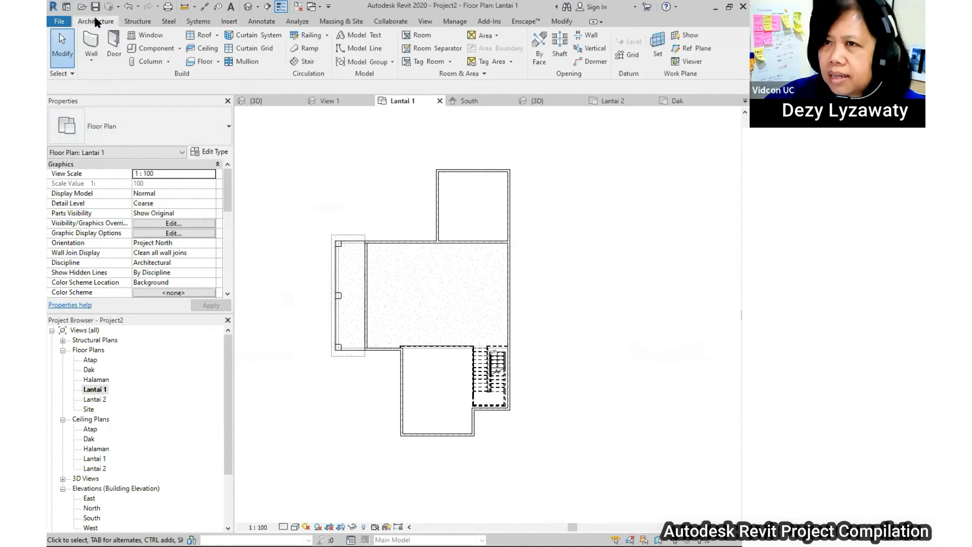
{"action": "left_click", "coordinate": [124, 60]}
{"action": "left_click", "coordinate": [188, 129]}
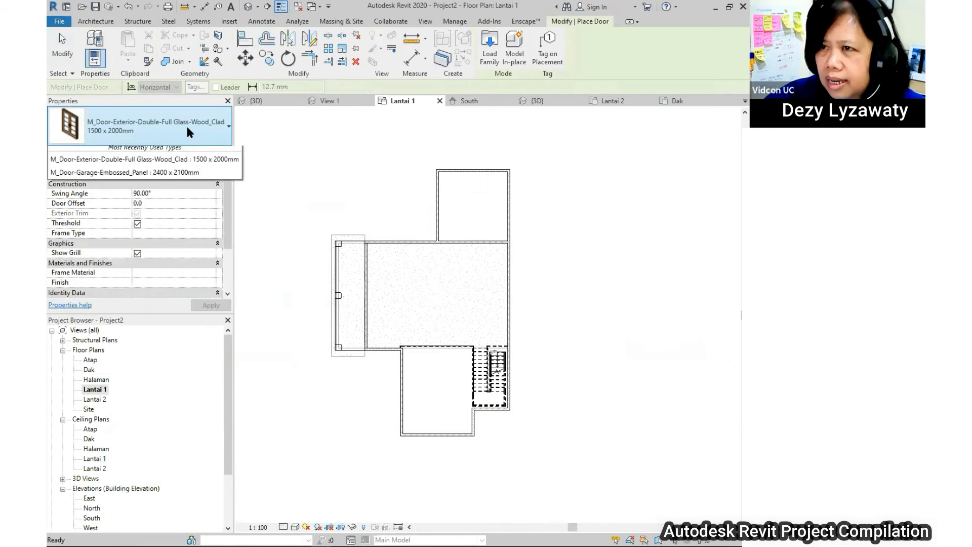
{"action": "mouse_move", "coordinate": [238, 208]}
{"action": "left_mouse_down"}
{"action": "mouse_move", "coordinate": [243, 298]}
{"action": "mouse_move", "coordinate": [245, 206]}
{"action": "left_mouse_up"}
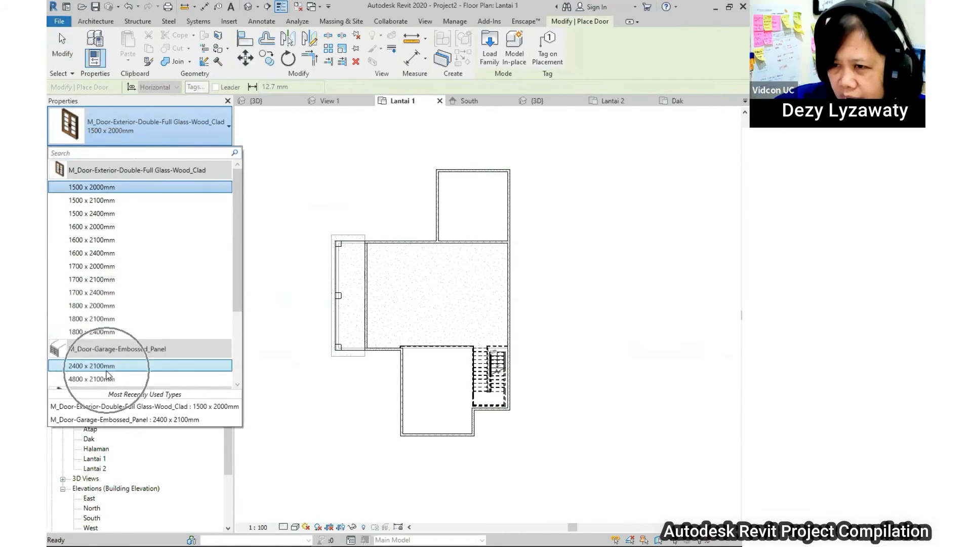
{"action": "mouse_move", "coordinate": [103, 380]}
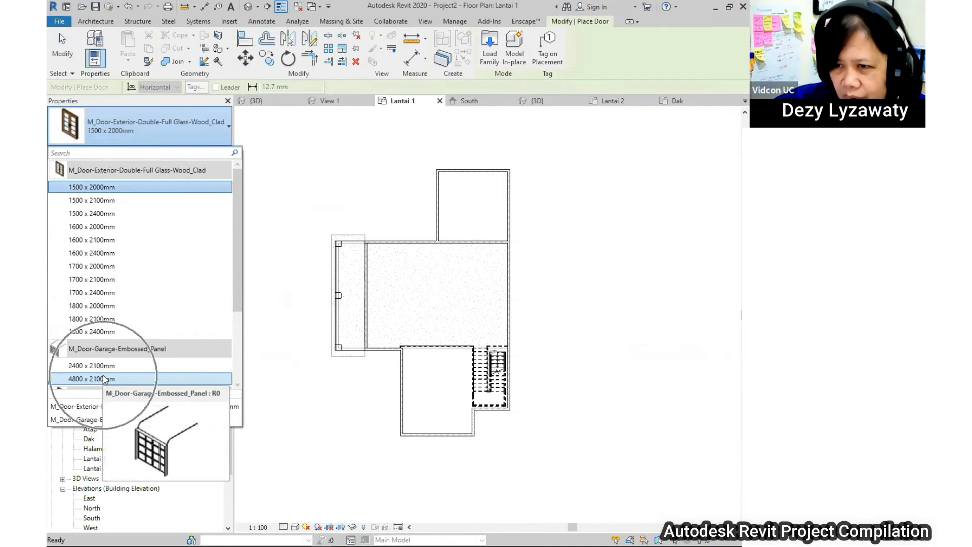
{"action": "scroll", "coordinate": [98, 359], "scroll_direction": "down", "scroll_amount": 1}
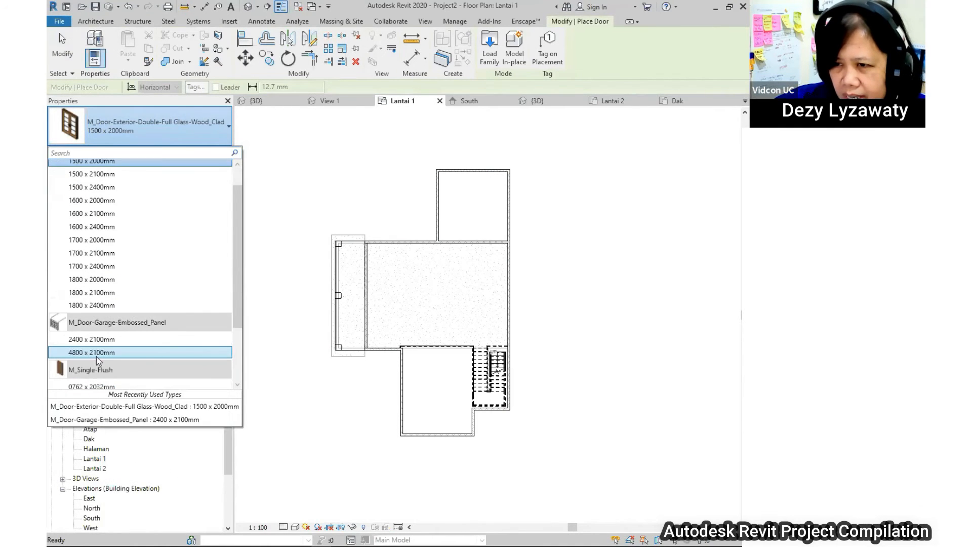
{"action": "key", "text": "ctrl"}
{"action": "left_click", "coordinate": [97, 354]}
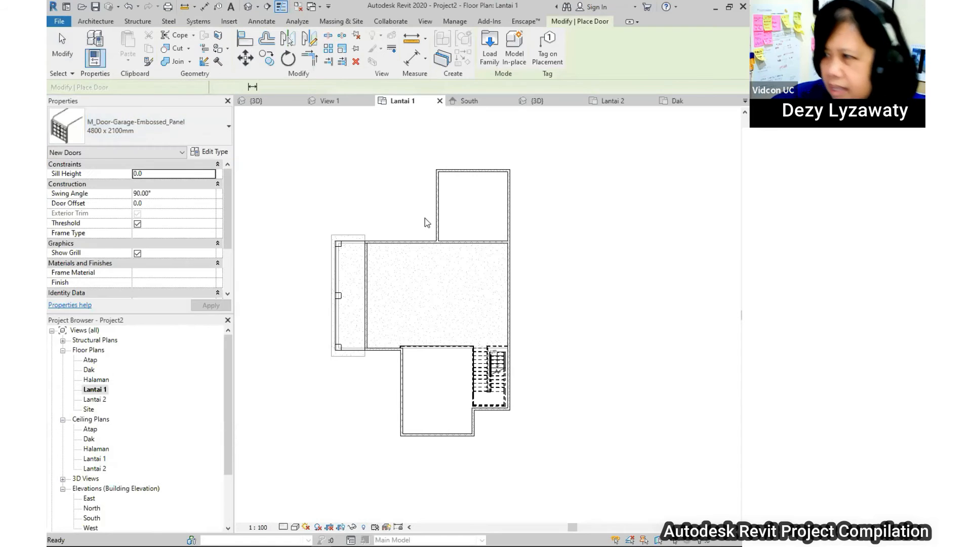
{"action": "scroll", "coordinate": [431, 193], "scroll_direction": "up", "scroll_amount": 4}
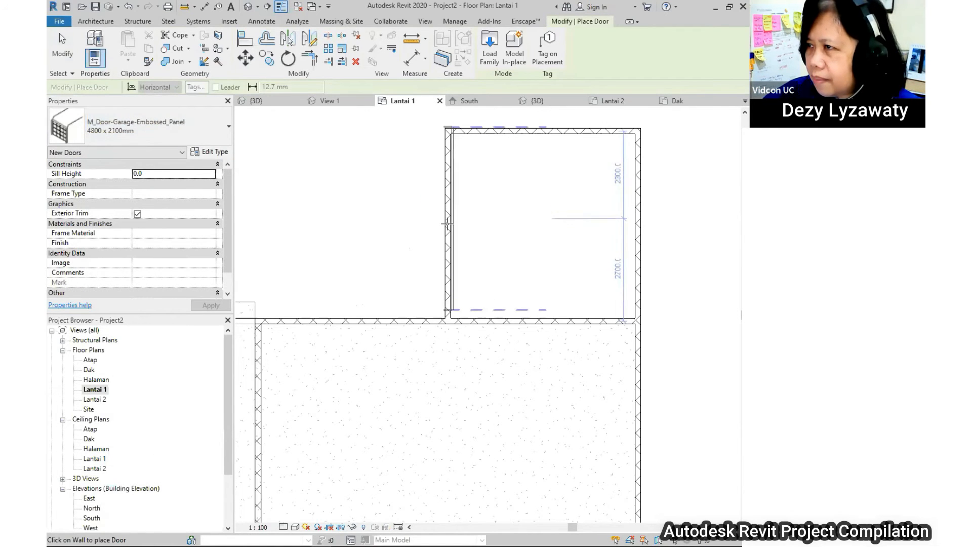
{"action": "scroll", "coordinate": [373, 232], "scroll_direction": "down", "scroll_amount": 2}
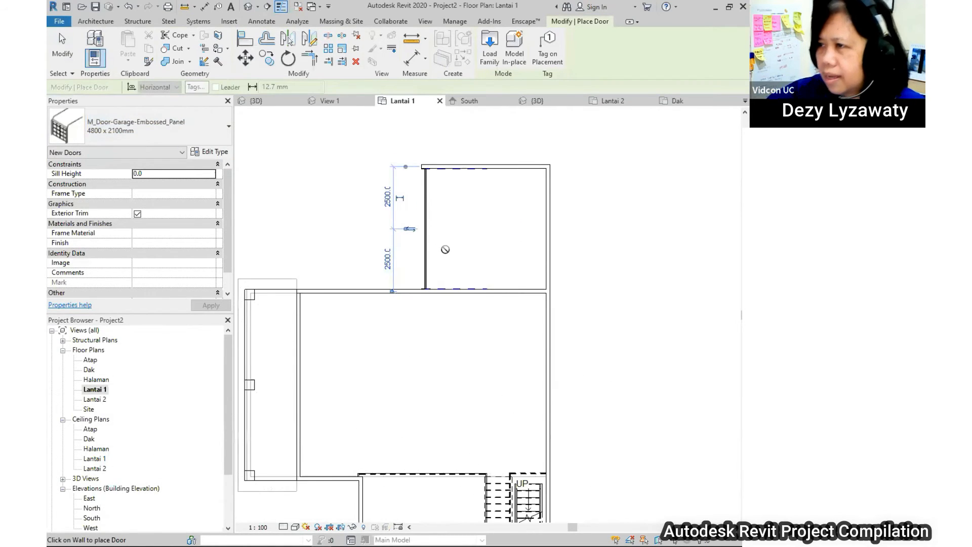
{"action": "key", "text": "Escape"}
- Inspect the placed garage door and the rest of the house from several sides in the 3D view
{"action": "left_click", "coordinate": [249, 6]}
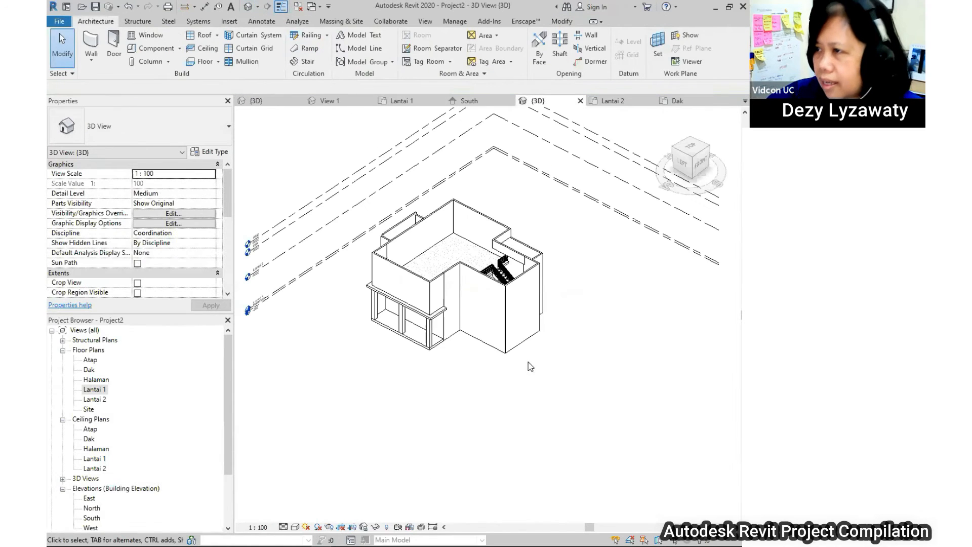
{"action": "middle_click_drag", "start_coordinate": [504, 360], "coordinate": [405, 304], "text": "shift"}
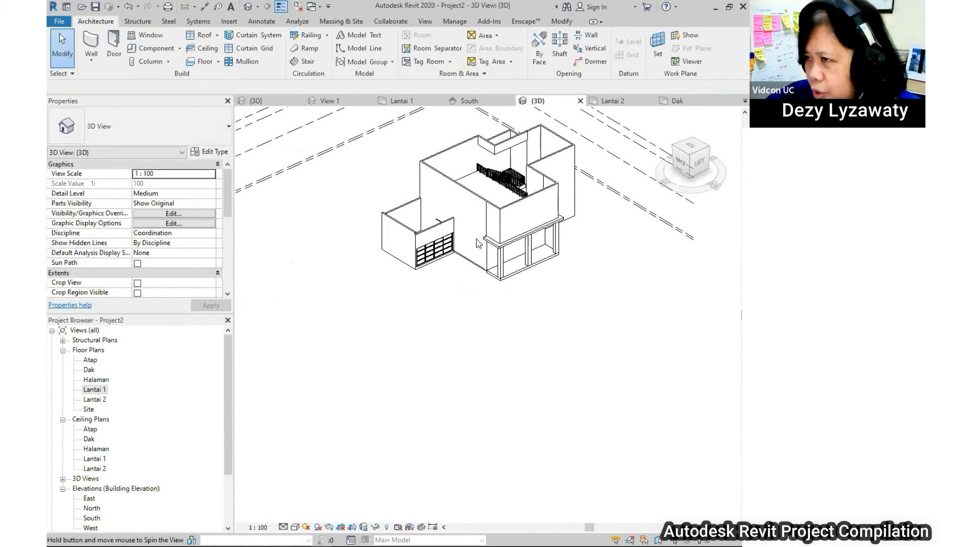
{"action": "scroll", "coordinate": [402, 240], "scroll_direction": "up", "scroll_amount": 5}
{"action": "scroll", "coordinate": [402, 240], "scroll_direction": "down", "scroll_amount": 6}
{"action": "middle_click_drag", "start_coordinate": [476, 294], "coordinate": [355, 344], "text": "shift"}
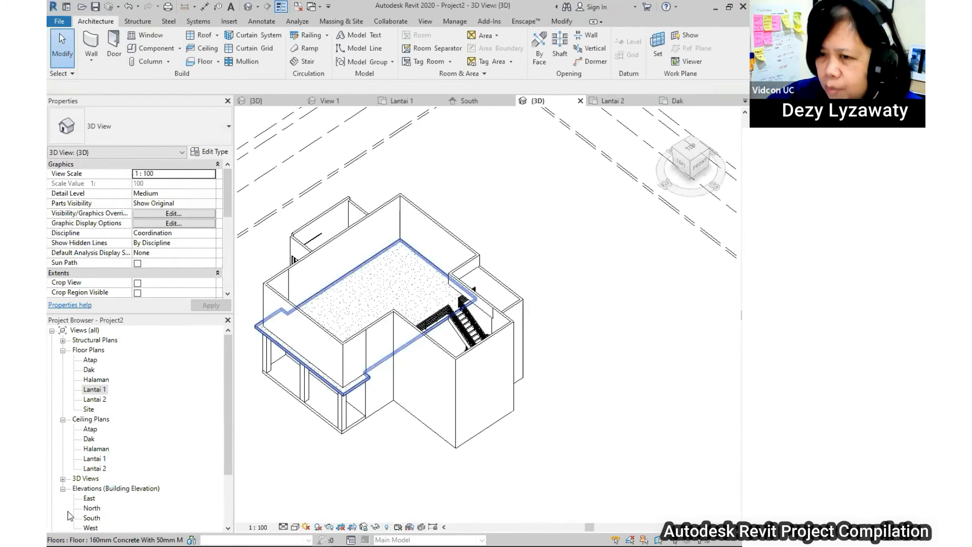
- On Lantai 1, place a 1600 x 2100mm exterior double glass door in the wall behind the terrace, 2000 mm from its north end
{"action": "double_click", "coordinate": [96, 391]}
{"action": "scroll", "coordinate": [406, 378], "scroll_direction": "down", "scroll_amount": 2}
{"action": "middle_click_drag", "start_coordinate": [386, 405], "coordinate": [450, 333]}
{"action": "scroll", "coordinate": [450, 334], "scroll_direction": "up", "scroll_amount": 1}
{"action": "scroll", "coordinate": [398, 314], "scroll_direction": "up", "scroll_amount": 3}
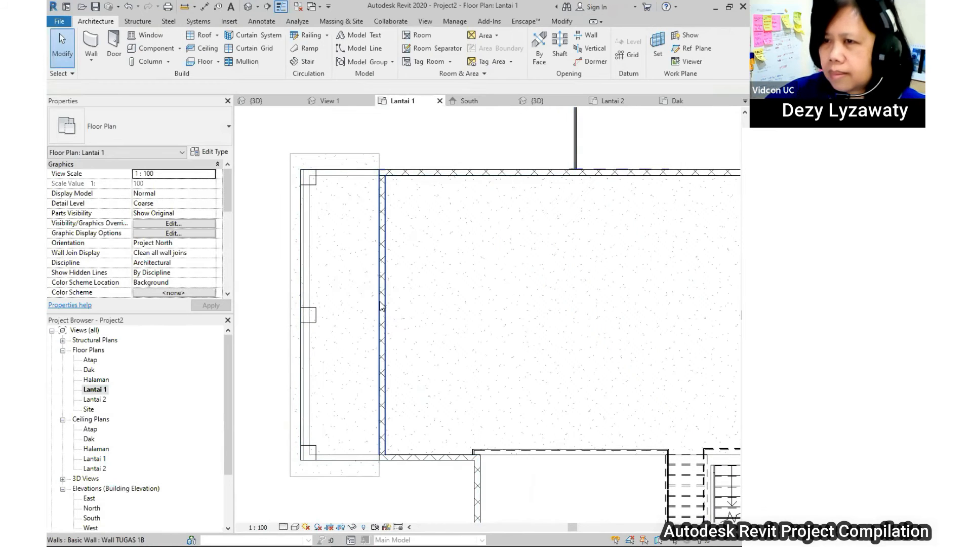
{"action": "left_click", "coordinate": [114, 53]}
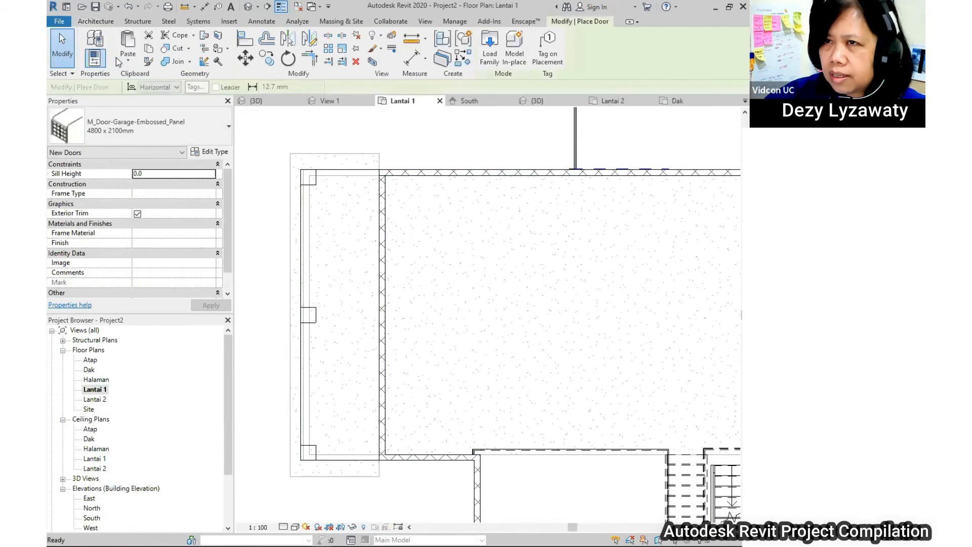
{"action": "left_click", "coordinate": [192, 133]}
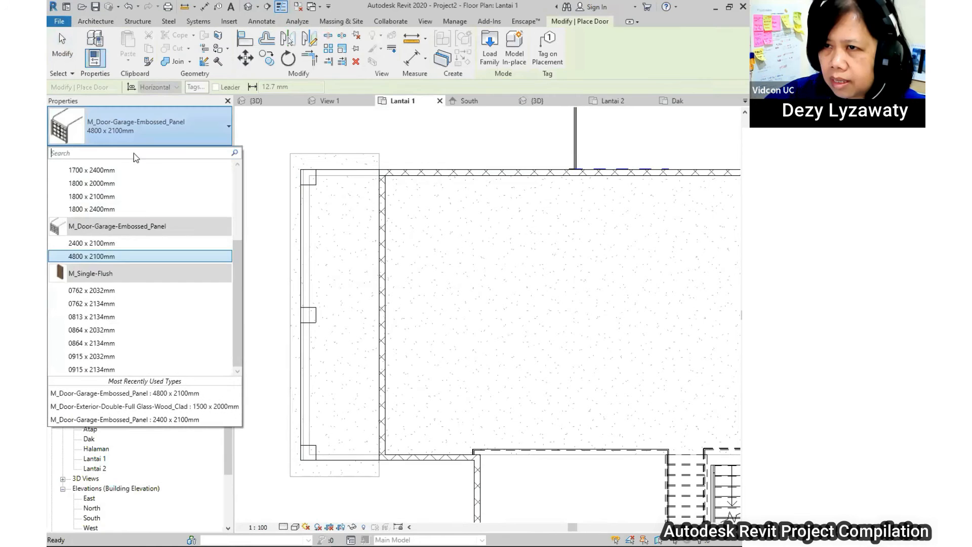
{"action": "scroll", "coordinate": [131, 197], "scroll_direction": "up", "scroll_amount": 4}
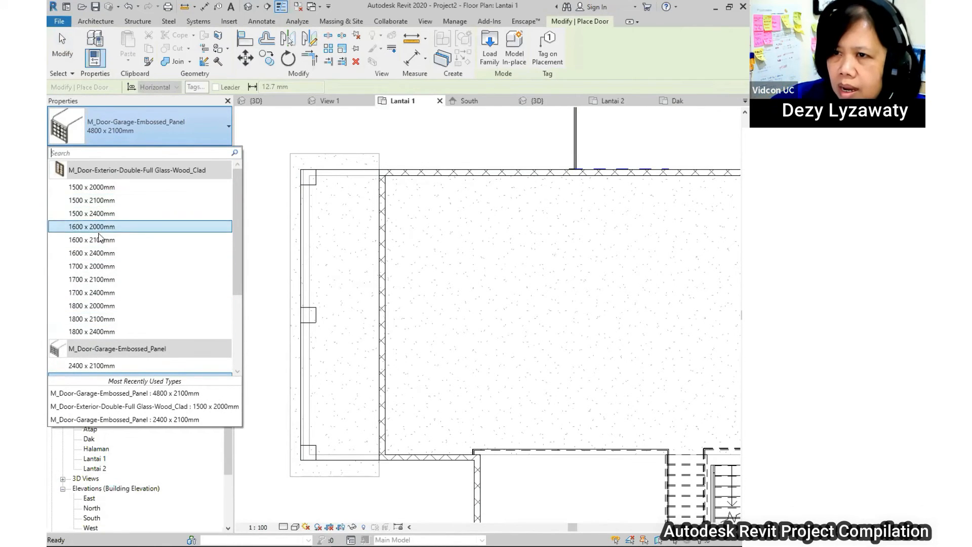
{"action": "scroll", "coordinate": [111, 262], "scroll_direction": "down", "scroll_amount": 2}
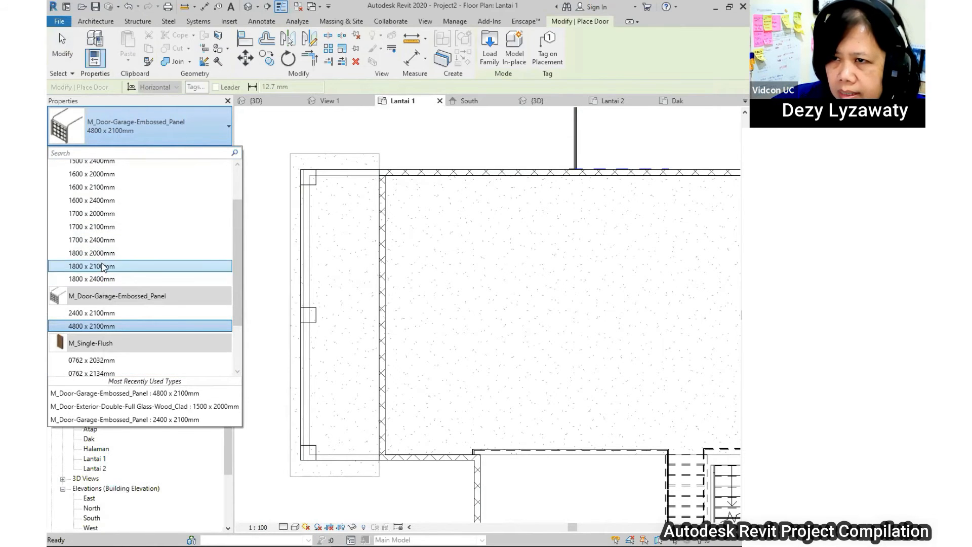
{"action": "scroll", "coordinate": [105, 269], "scroll_direction": "up", "scroll_amount": 1}
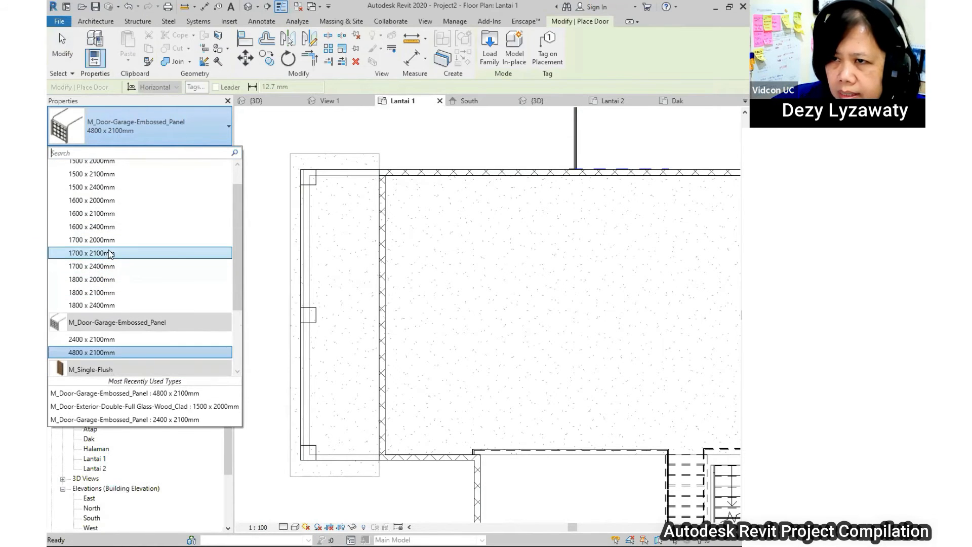
{"action": "left_click", "coordinate": [106, 214]}
{"action": "scroll", "coordinate": [435, 233], "scroll_direction": "up", "scroll_amount": 1}
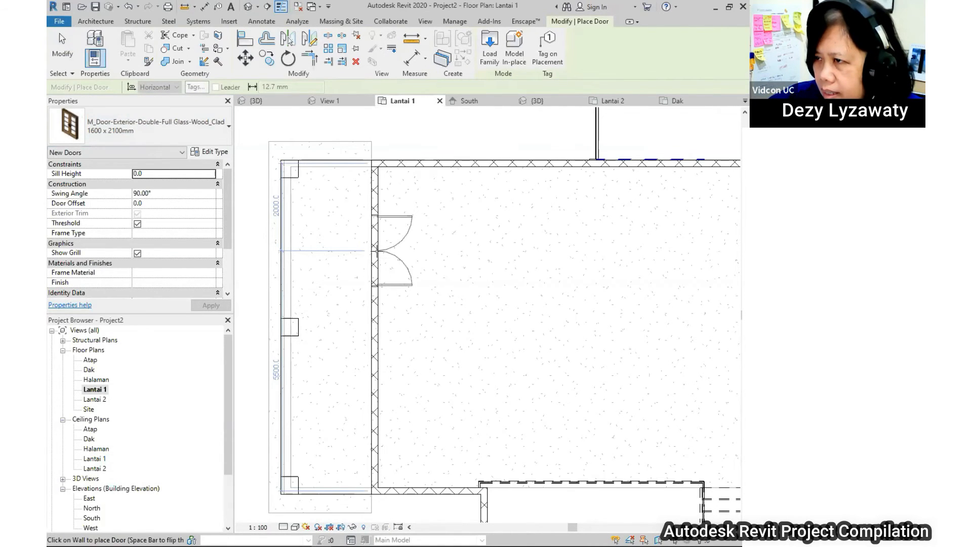
{"action": "left_click", "coordinate": [382, 250]}
- Place a second 1600 x 2100mm double glass door in the same wall, 2000 mm from its south end, and finish door placement
{"action": "middle_click_drag", "start_coordinate": [413, 318], "coordinate": [418, 235]}
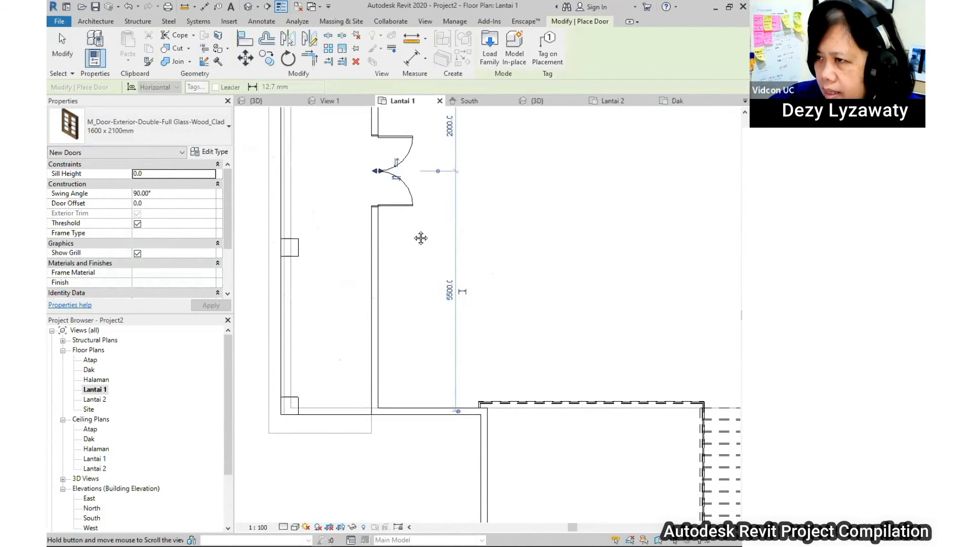
{"action": "left_click", "coordinate": [380, 315]}
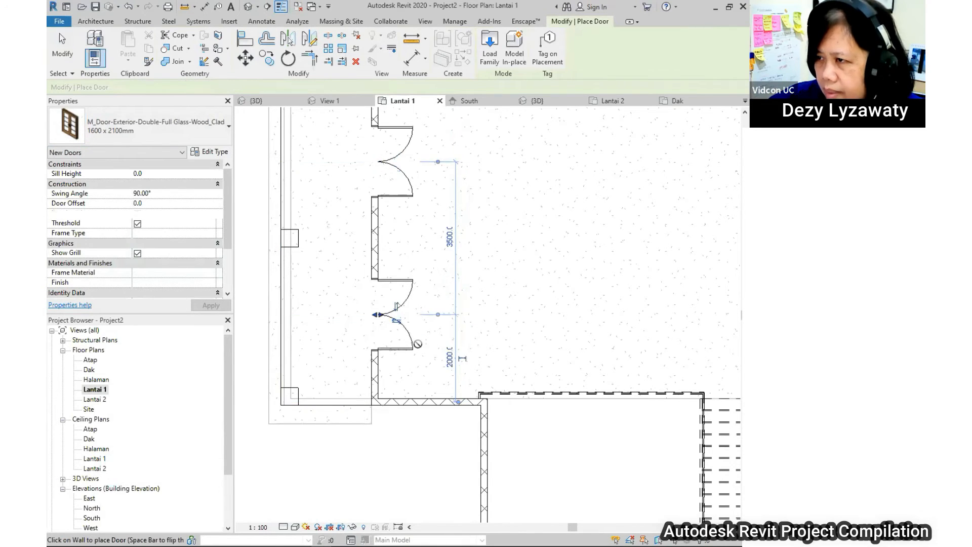
{"action": "scroll", "coordinate": [419, 340], "scroll_direction": "down", "scroll_amount": 2}
{"action": "key", "text": "Escape"}
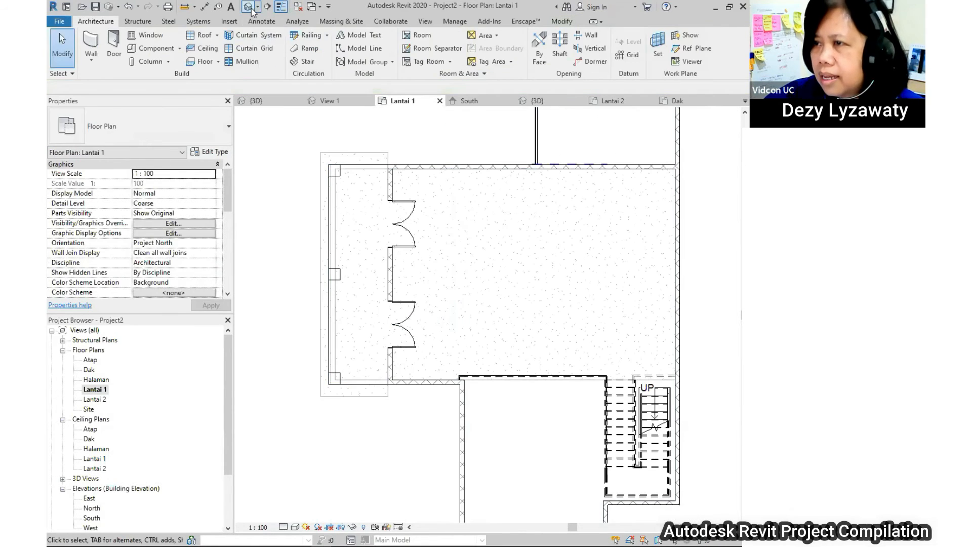
- Inspect the two double glass doors behind the terrace from several angles in the 3D view
{"action": "left_click", "coordinate": [248, 7]}
{"action": "middle_click_drag", "start_coordinate": [442, 310], "coordinate": [560, 201], "text": "shift"}
{"action": "scroll", "coordinate": [560, 201], "scroll_direction": "up", "scroll_amount": 8}
{"action": "middle_click_drag", "start_coordinate": [523, 278], "coordinate": [435, 322], "text": "shift"}
{"action": "middle_click_drag", "start_coordinate": [507, 193], "coordinate": [465, 319], "text": "shift"}
{"action": "scroll", "coordinate": [464, 319], "scroll_direction": "down", "scroll_amount": 1}
{"action": "middle_click_drag", "start_coordinate": [523, 330], "coordinate": [529, 281]}
{"action": "middle_click_drag", "start_coordinate": [463, 339], "coordinate": [558, 326], "text": "shift"}
{"action": "scroll", "coordinate": [593, 330], "scroll_direction": "up", "scroll_amount": 5}
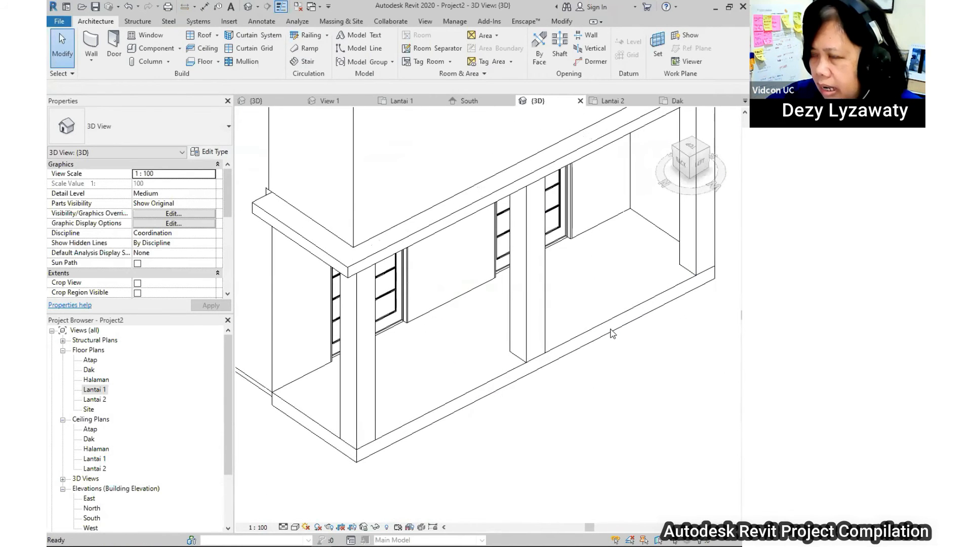
{"action": "middle_click_drag", "start_coordinate": [359, 321], "coordinate": [439, 322], "text": "shift"}
{"action": "middle_click_drag", "start_coordinate": [427, 312], "coordinate": [428, 316], "text": "shift"}
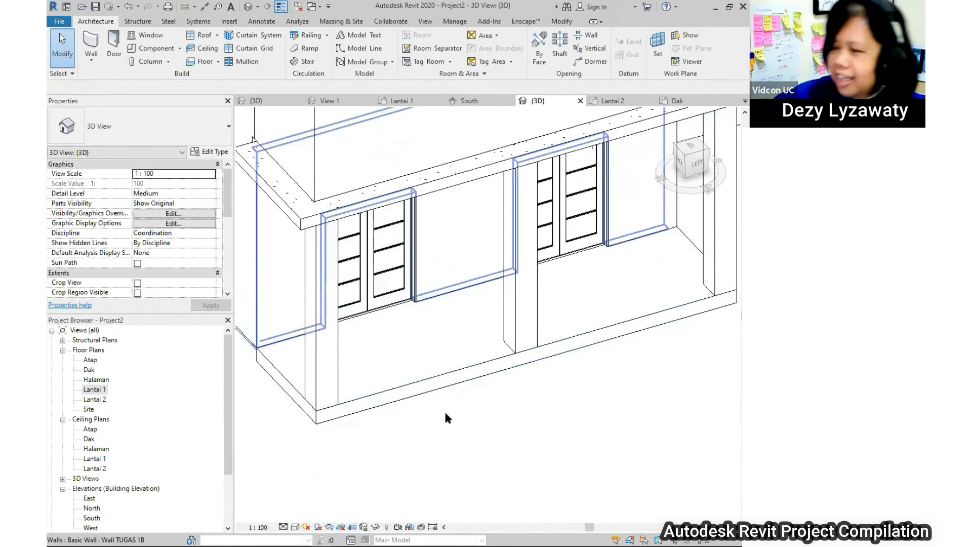
- Set the 3D view's detail level to Coarse
{"action": "left_click", "coordinate": [284, 527]}
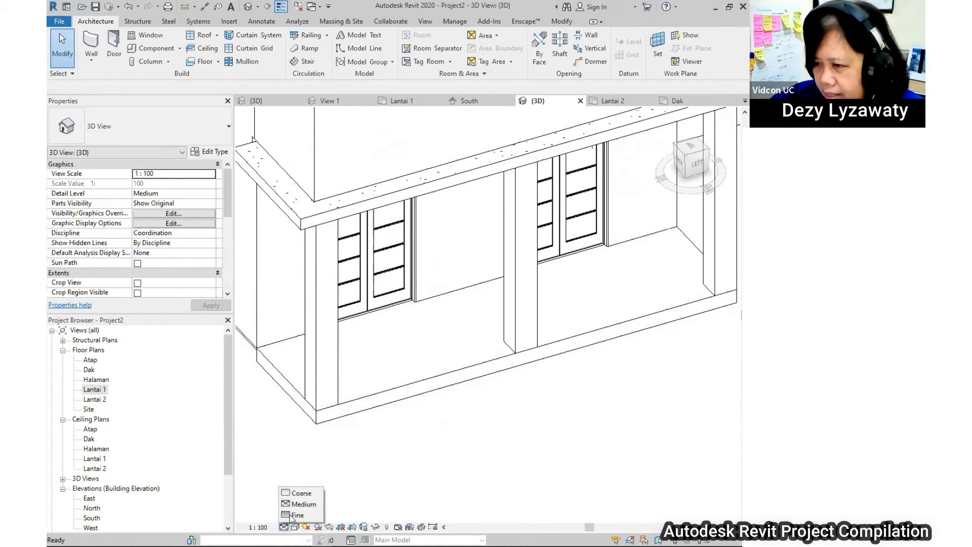
{"action": "left_click", "coordinate": [300, 493]}
- Open the Lantai 1 floor plan, try the Coarse and Medium detail levels, and set it to Fine
{"action": "double_click", "coordinate": [95, 389]}
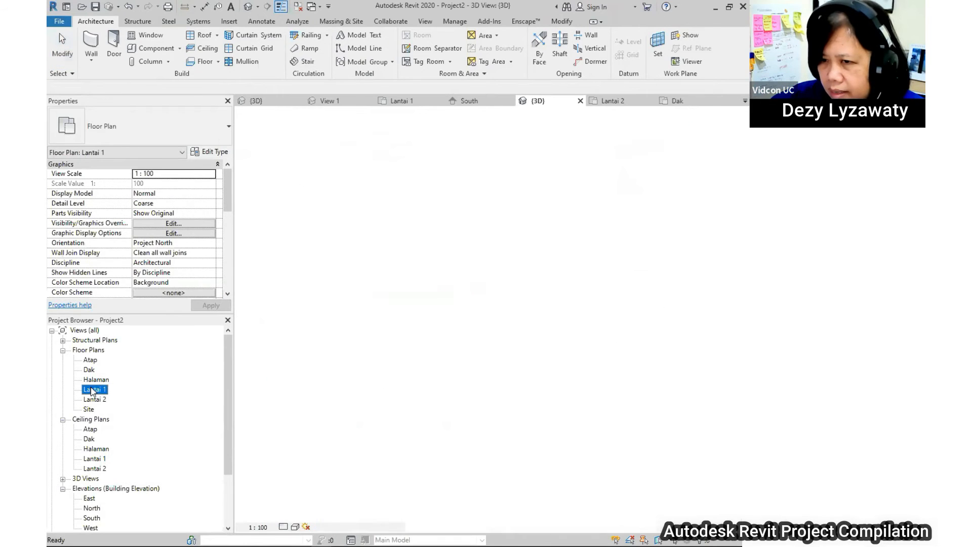
{"action": "scroll", "coordinate": [411, 280], "scroll_direction": "up", "scroll_amount": 4}
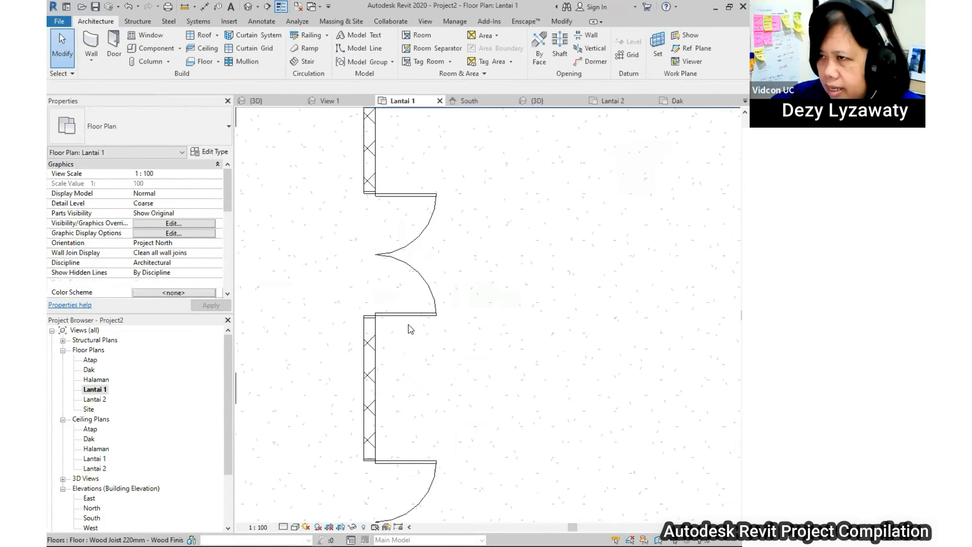
{"action": "scroll", "coordinate": [408, 325], "scroll_direction": "down", "scroll_amount": 1}
{"action": "left_click", "coordinate": [284, 528]}
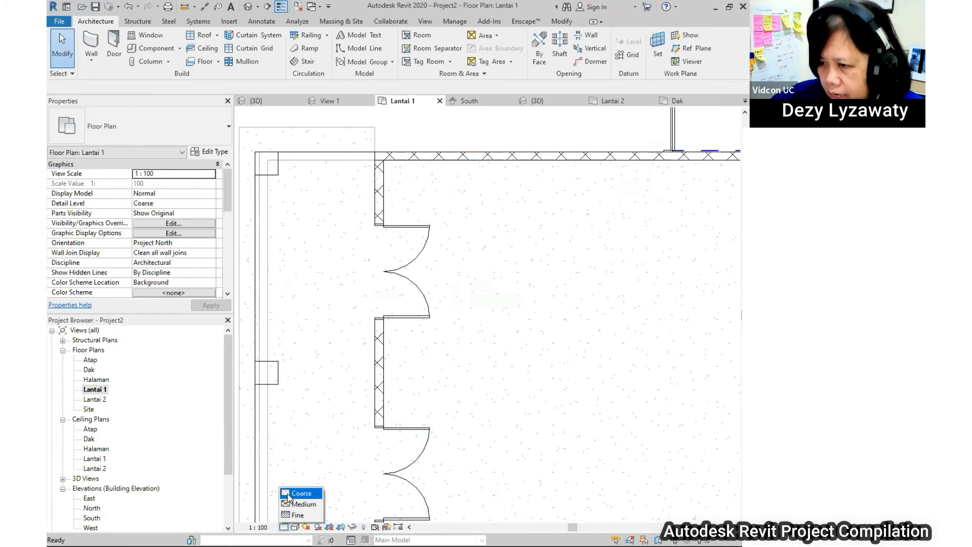
{"action": "left_click", "coordinate": [291, 494]}
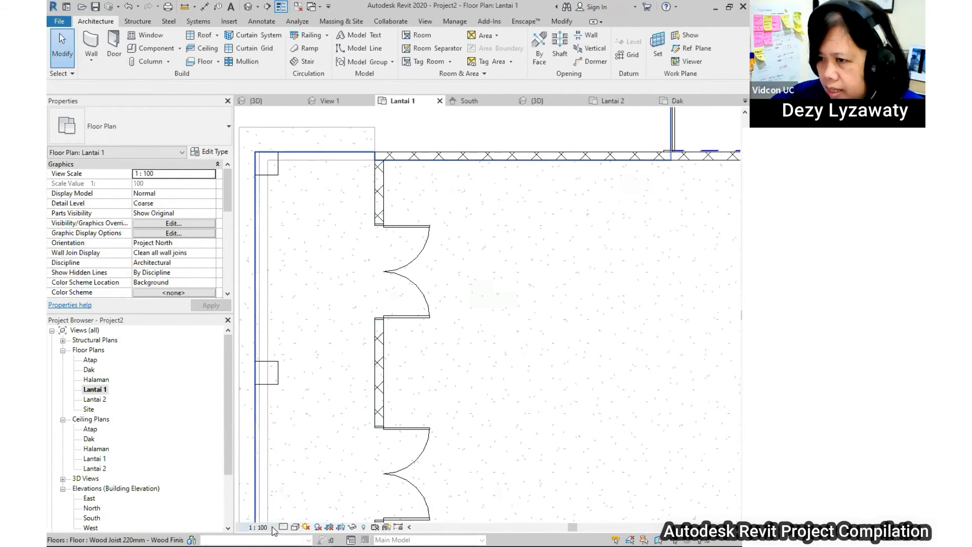
{"action": "left_click", "coordinate": [295, 527]}
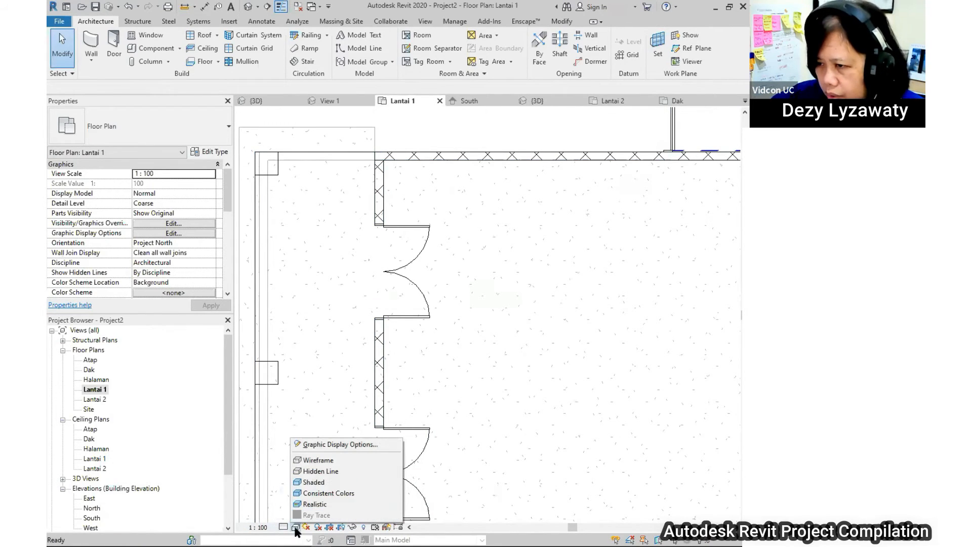
{"action": "left_click", "coordinate": [285, 528]}
{"action": "left_click", "coordinate": [284, 528]}
{"action": "left_click", "coordinate": [296, 505]}
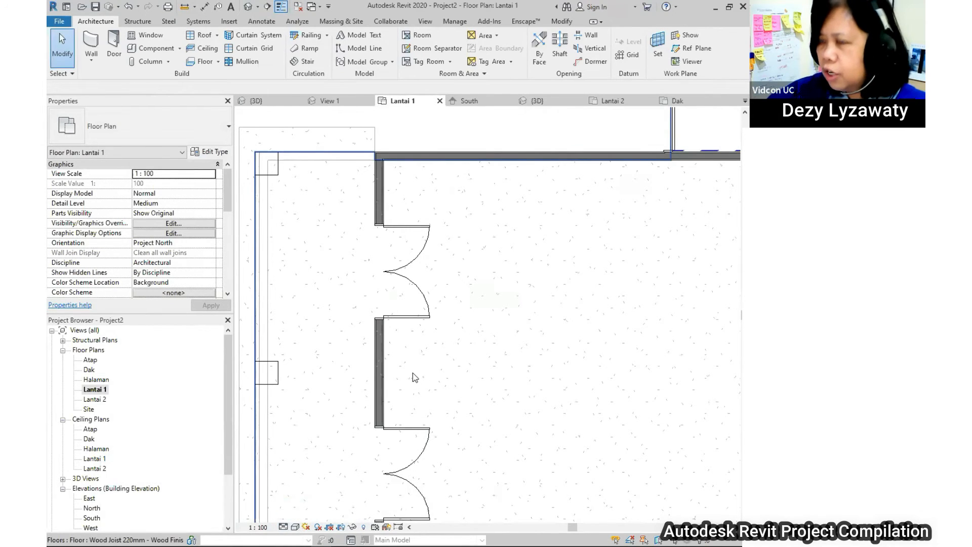
{"action": "middle_click_drag", "start_coordinate": [413, 373], "coordinate": [363, 251]}
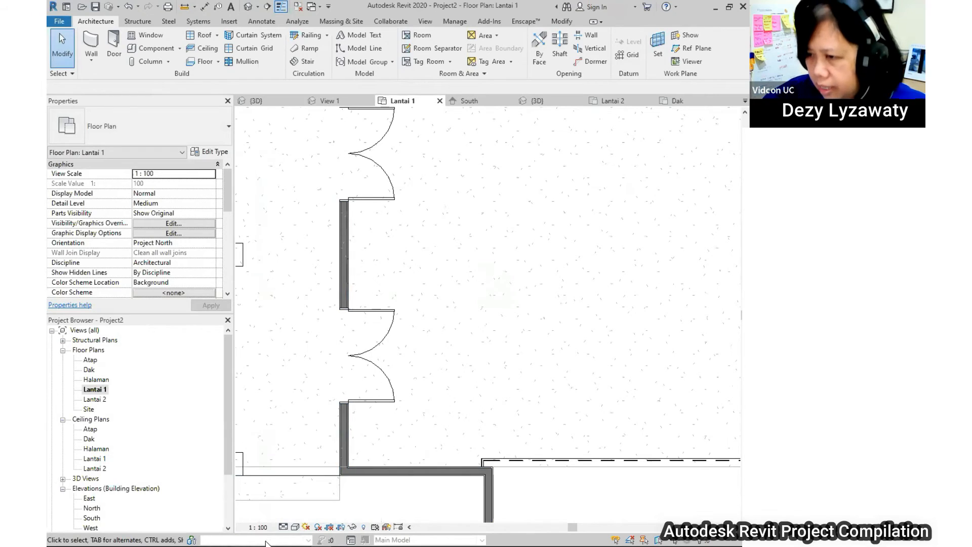
{"action": "left_click", "coordinate": [284, 527]}
{"action": "left_click", "coordinate": [295, 515]}
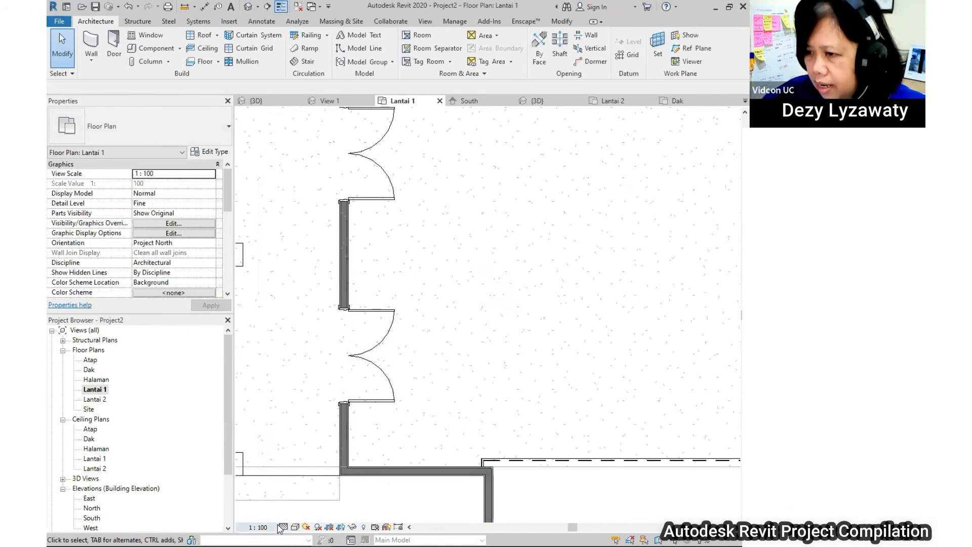
- Set the 3D view's detail level to Fine and check the terrace doors up close
{"action": "left_click", "coordinate": [247, 6]}
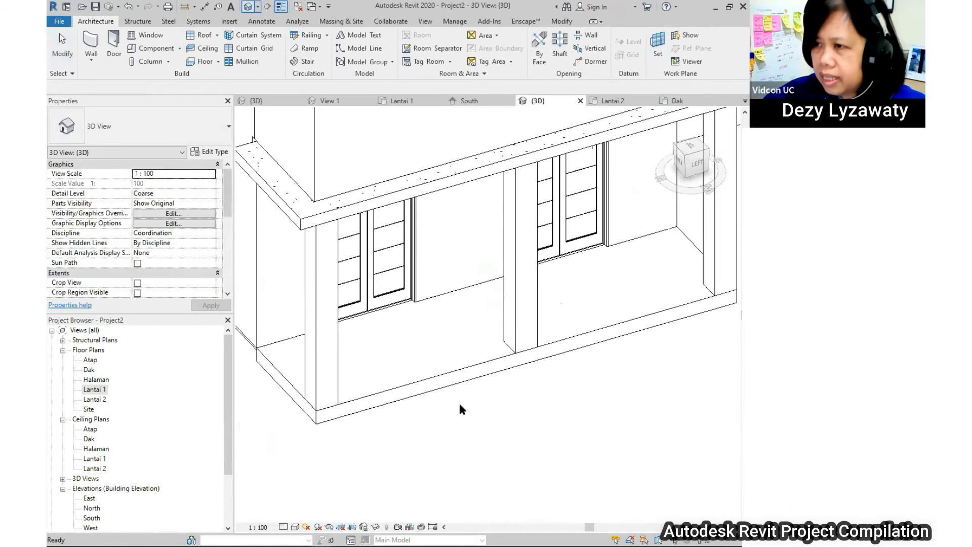
{"action": "left_click", "coordinate": [284, 527]}
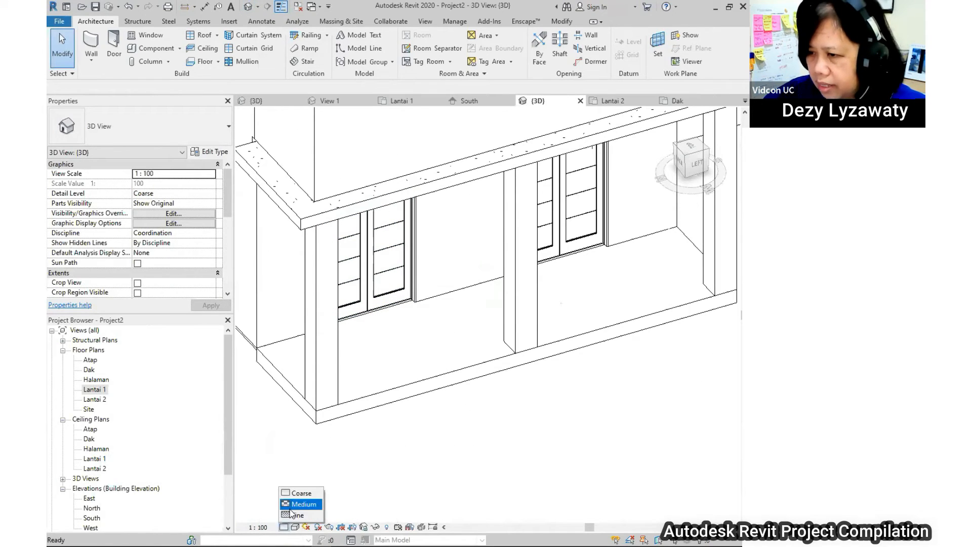
{"action": "left_click", "coordinate": [294, 520]}
{"action": "scroll", "coordinate": [358, 256], "scroll_direction": "up", "scroll_amount": 1}
{"action": "scroll", "coordinate": [359, 256], "scroll_direction": "up", "scroll_amount": 6}
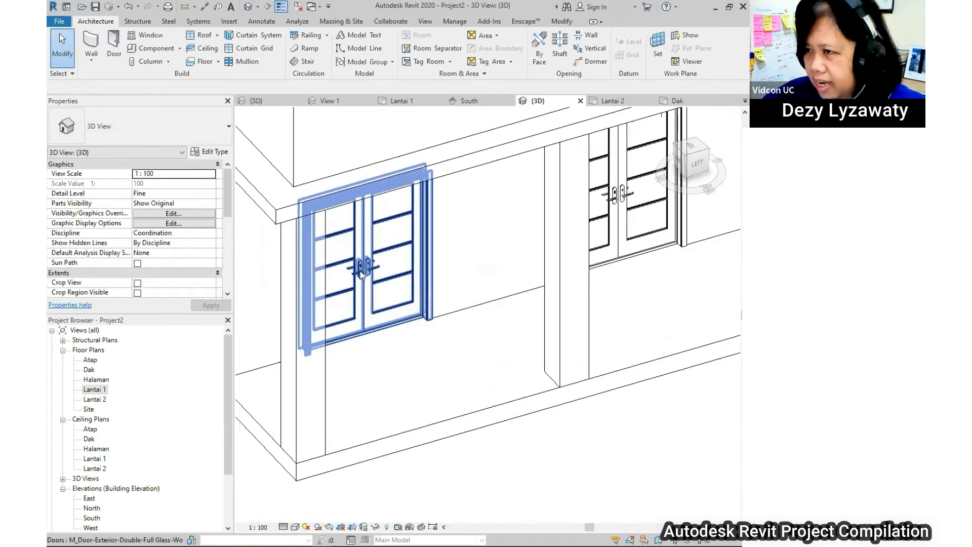
- Compare the double door at Coarse and Fine detail in 3D, restore Fine, and look over the whole house
{"action": "left_click", "coordinate": [283, 528]}
{"action": "left_click", "coordinate": [299, 493]}
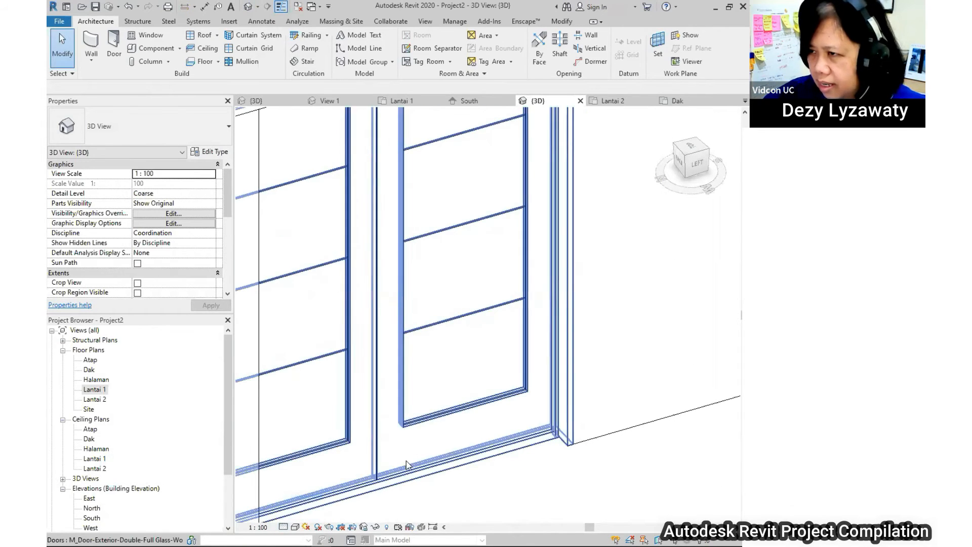
{"action": "left_click", "coordinate": [284, 527]}
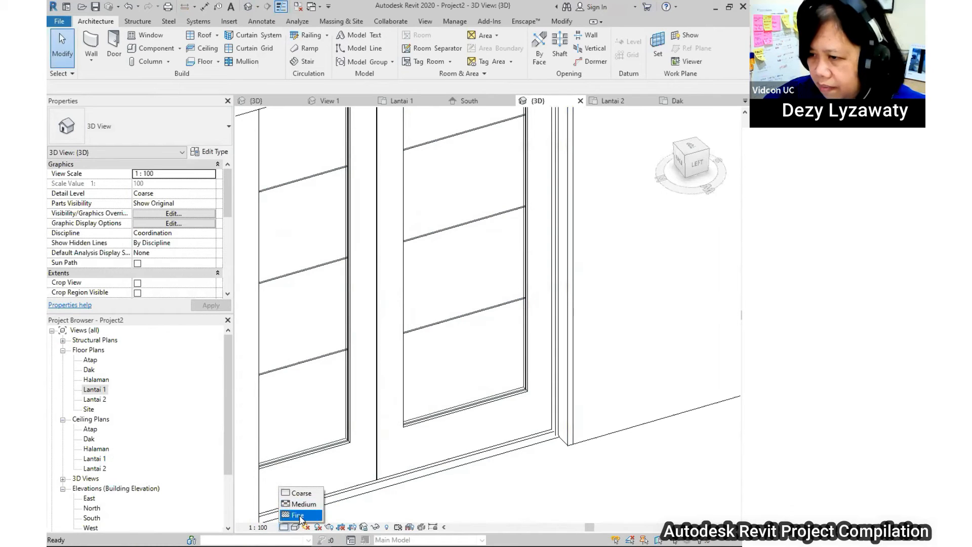
{"action": "left_click", "coordinate": [299, 515]}
{"action": "scroll", "coordinate": [510, 373], "scroll_direction": "down", "scroll_amount": 5}
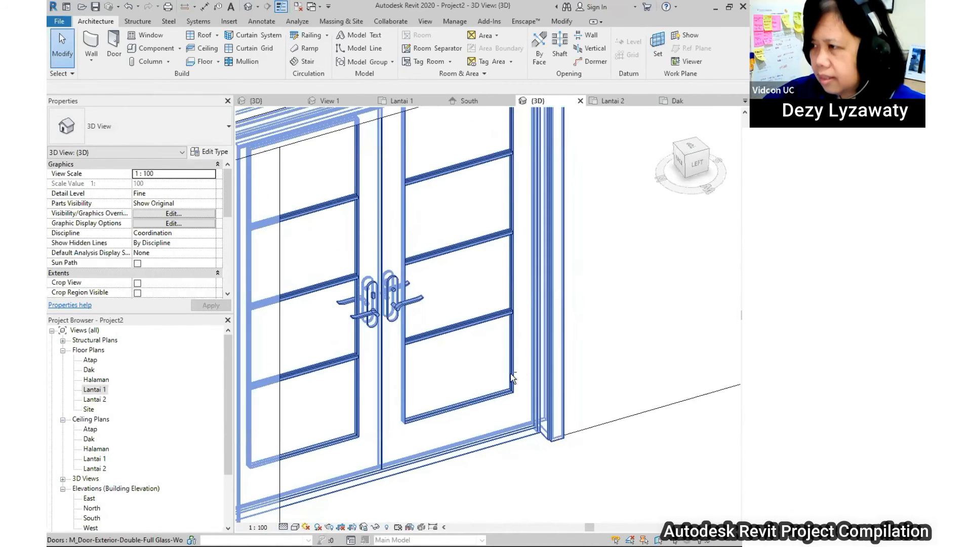
{"action": "middle_click_drag", "start_coordinate": [509, 389], "coordinate": [548, 409], "text": "shift"}
{"action": "left_click", "coordinate": [413, 350]}
{"action": "scroll", "coordinate": [413, 349], "scroll_direction": "down", "scroll_amount": 3}
{"action": "left_click", "coordinate": [548, 410]}
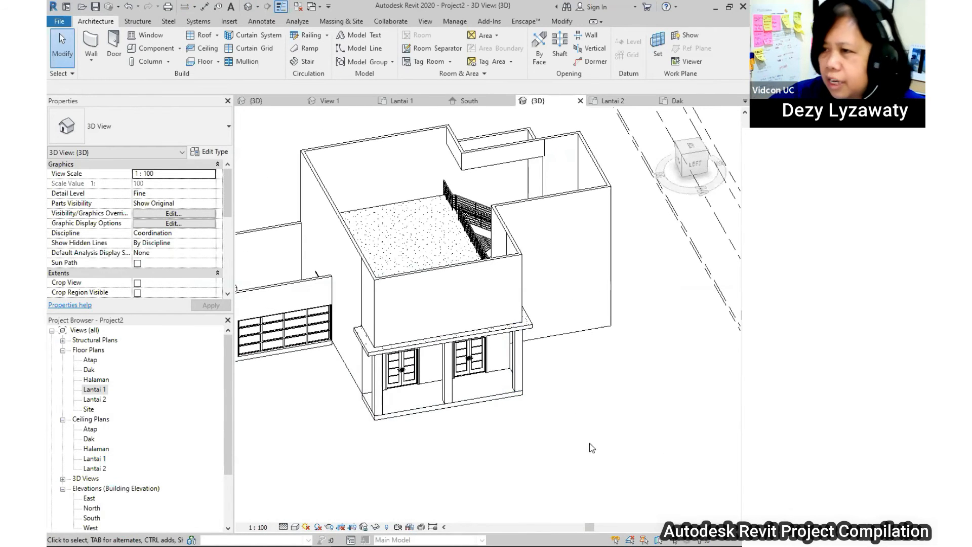
- Return to the Lantai 1 floor plan at the terrace doors
{"action": "double_click", "coordinate": [95, 390]}
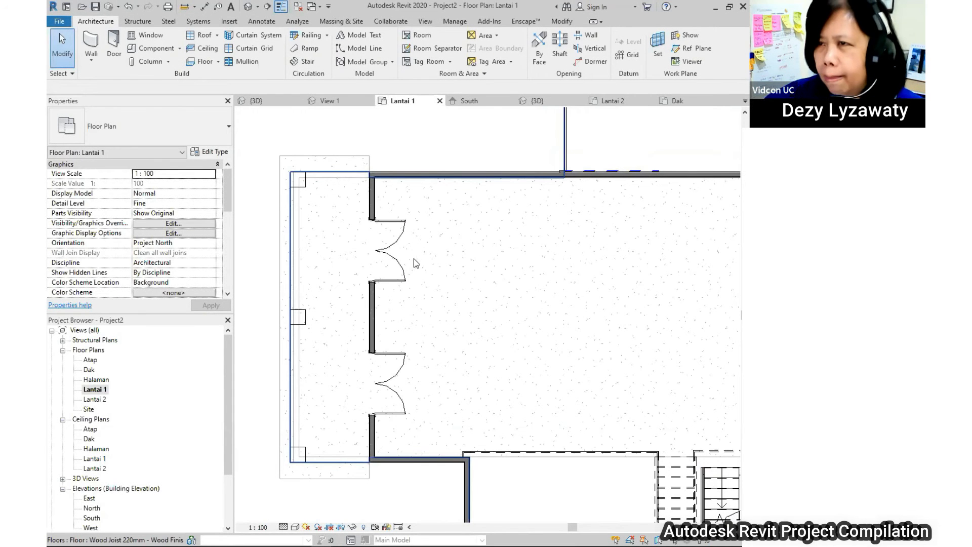
{"action": "middle_click_drag", "start_coordinate": [384, 266], "coordinate": [397, 268]}
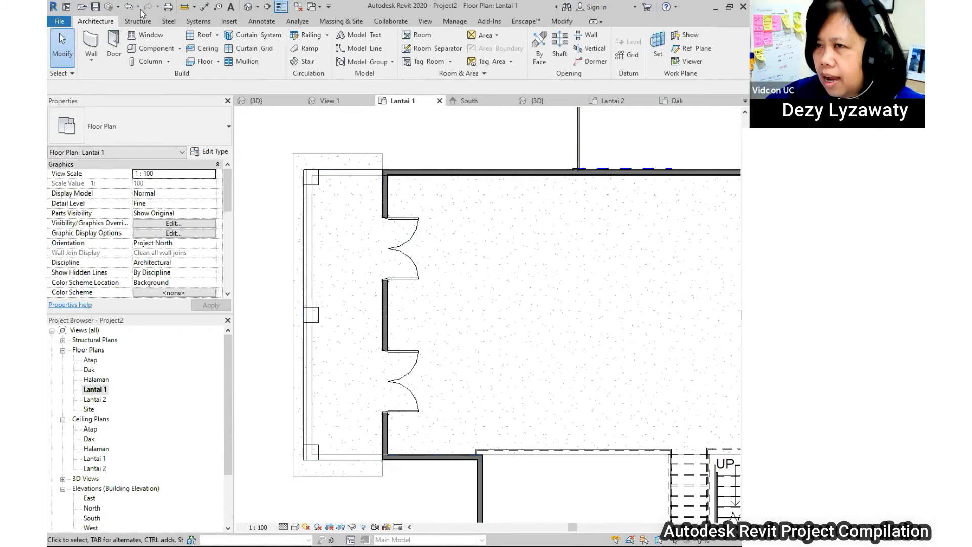
{"action": "left_click", "coordinate": [145, 34]}
{"action": "left_click", "coordinate": [139, 126]}
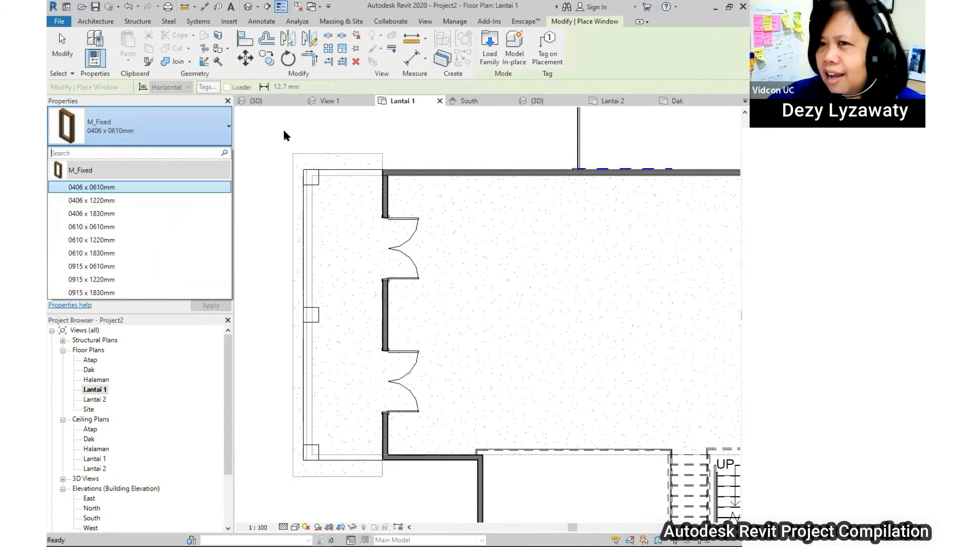
{"action": "key", "text": "Escape"}
{"action": "key", "text": "Escape"}
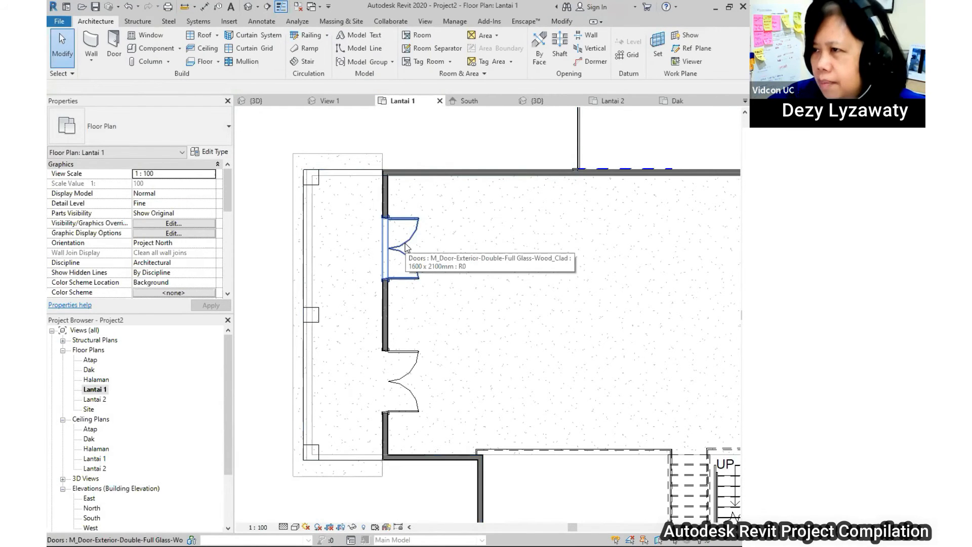
{"action": "scroll", "coordinate": [405, 248], "scroll_direction": "down", "scroll_amount": 2}
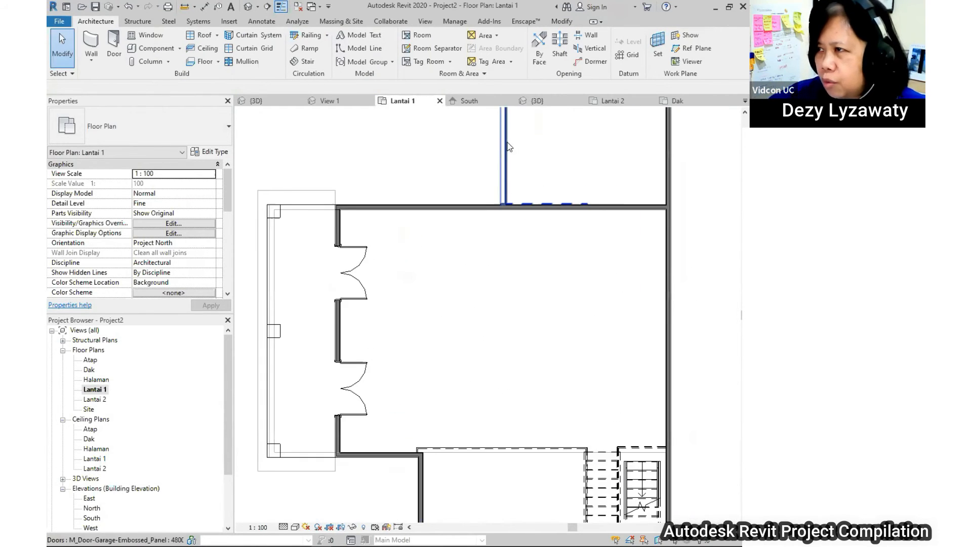
{"action": "scroll", "coordinate": [411, 287], "scroll_direction": "up", "scroll_amount": 3}
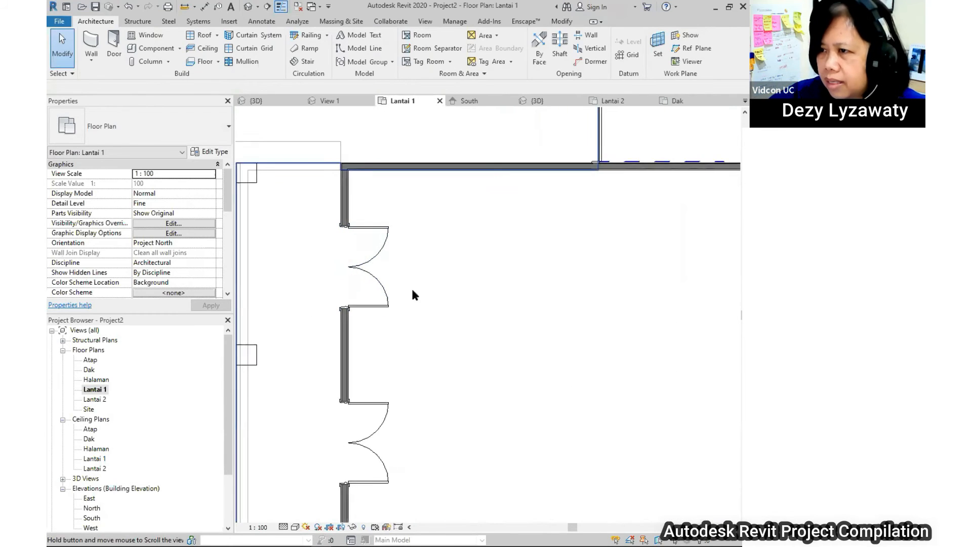
{"action": "scroll", "coordinate": [419, 269], "scroll_direction": "down", "scroll_amount": 1}
{"action": "scroll", "coordinate": [419, 269], "scroll_direction": "up", "scroll_amount": 1}
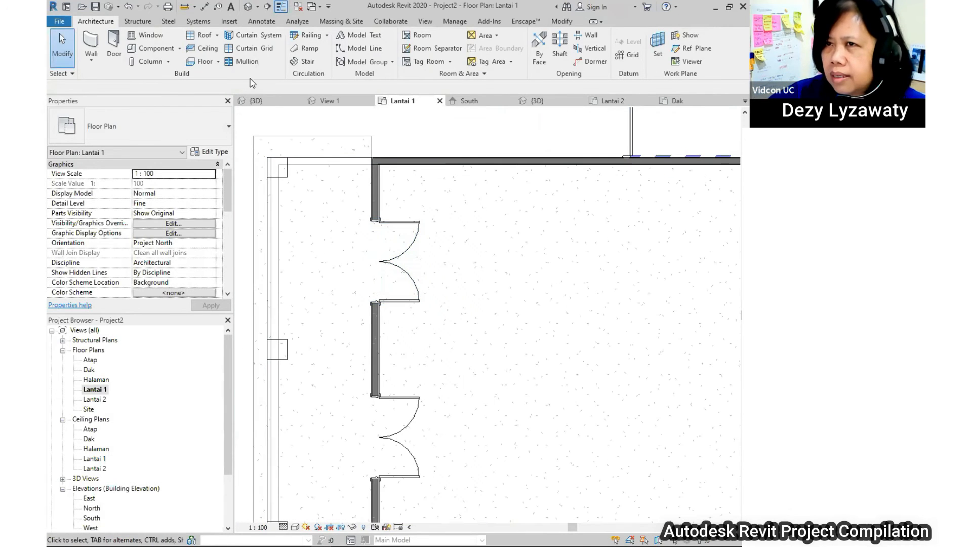
{"action": "left_click", "coordinate": [162, 42]}
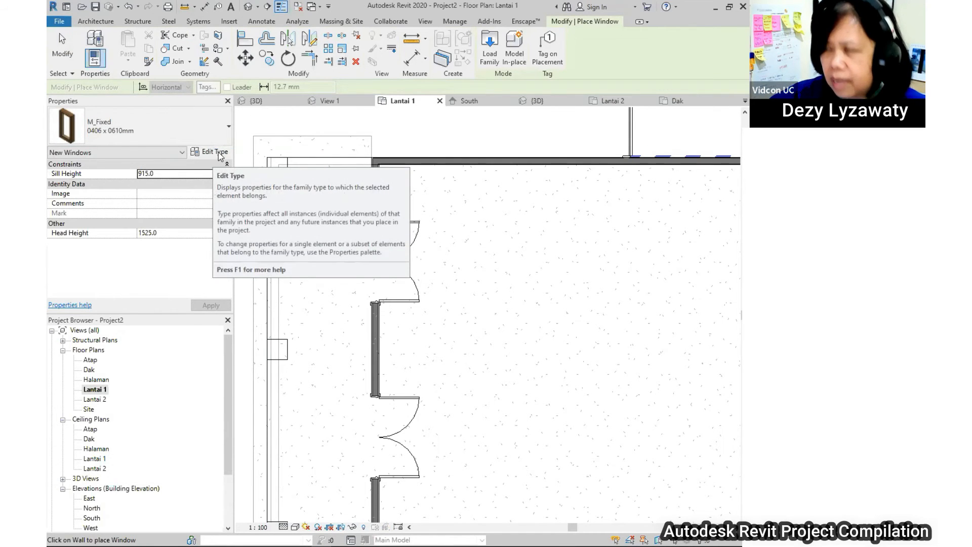
{"action": "key", "text": "Escape"}
{"action": "scroll", "coordinate": [427, 233], "scroll_direction": "down", "scroll_amount": 1}
{"action": "scroll", "coordinate": [430, 206], "scroll_direction": "down", "scroll_amount": 1}
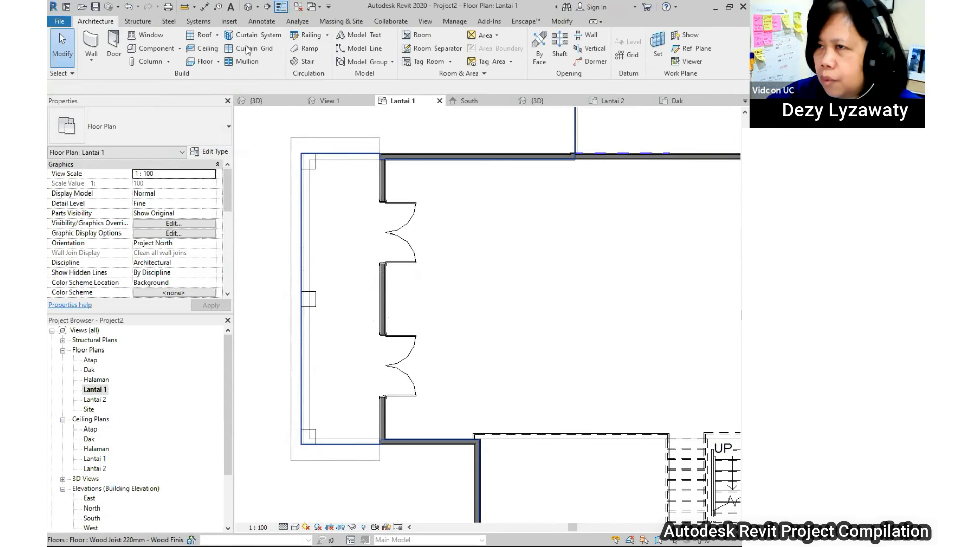
- Start an Aligned dimension on Lantai 1 and set it to reference wall faces
{"action": "left_click", "coordinate": [259, 22]}
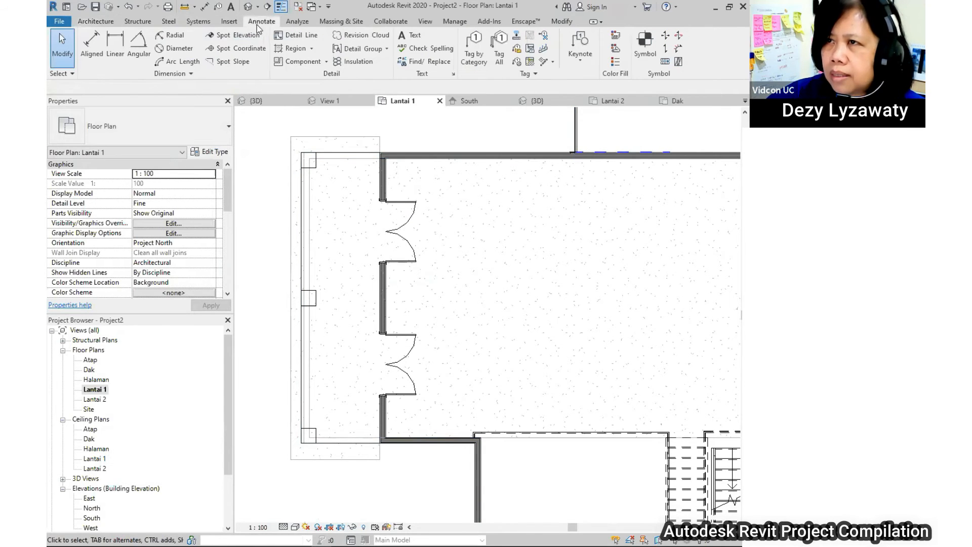
{"action": "left_click", "coordinate": [98, 46]}
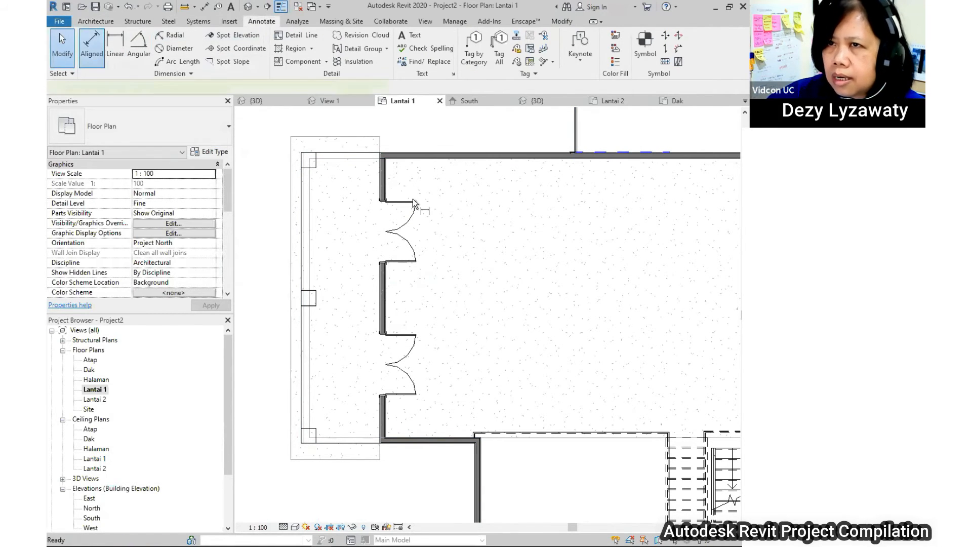
{"action": "scroll", "coordinate": [391, 157], "scroll_direction": "up", "scroll_amount": 2}
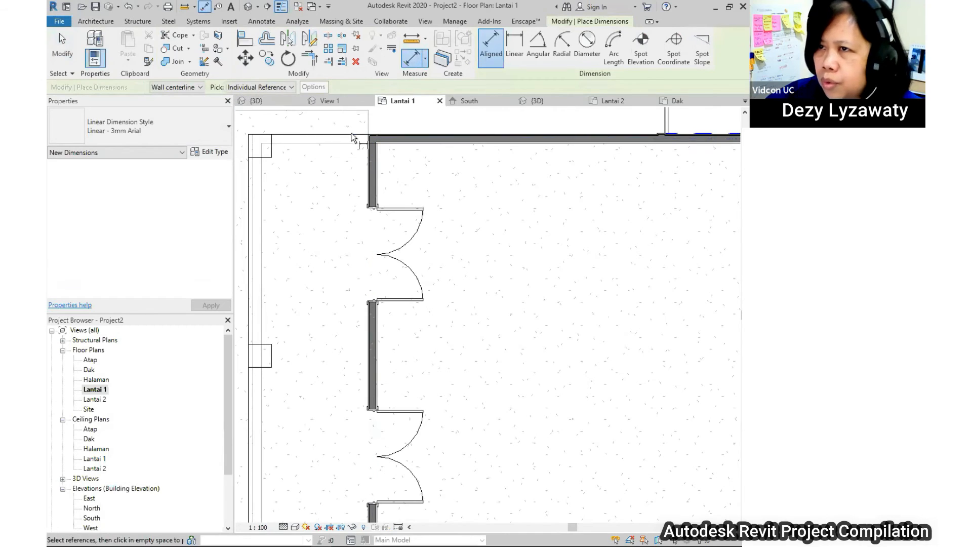
{"action": "left_click", "coordinate": [197, 88]}
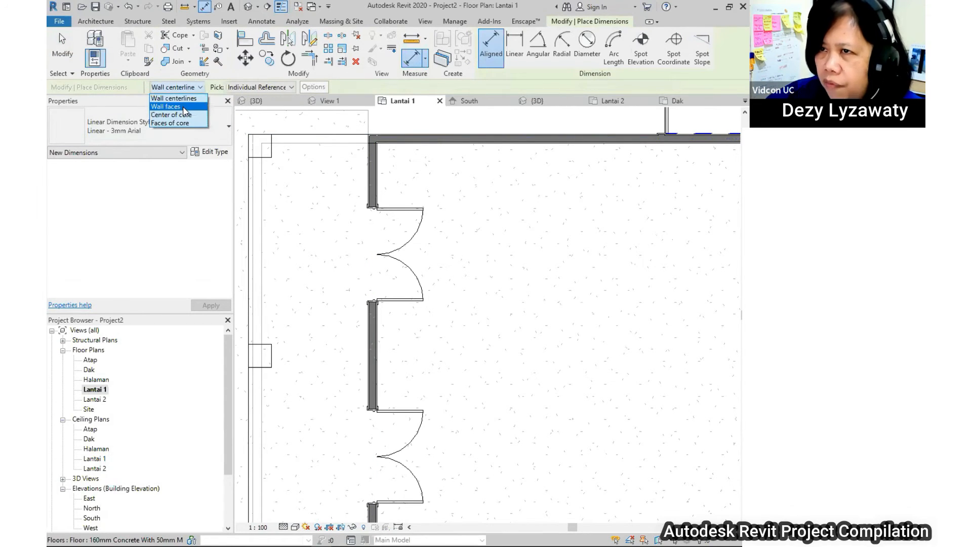
{"action": "left_click", "coordinate": [183, 107]}
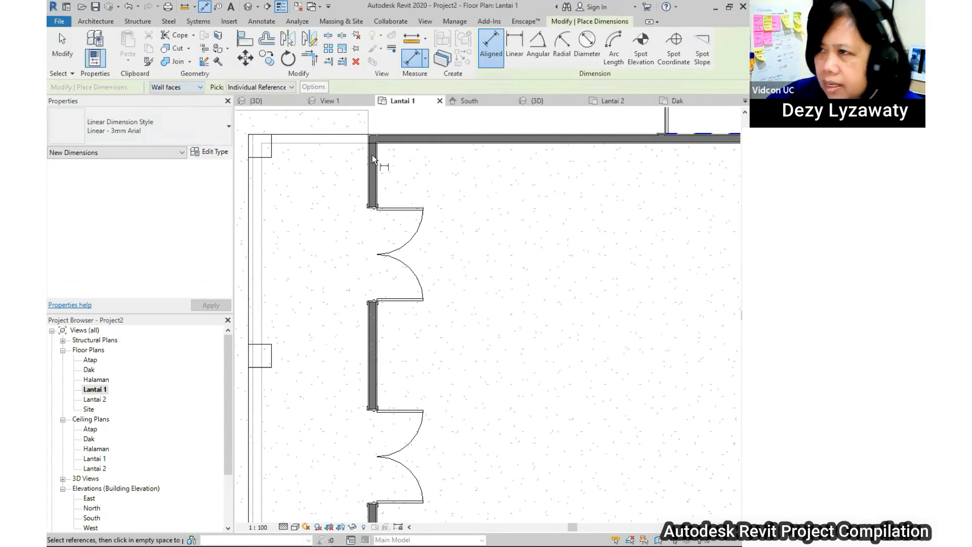
{"action": "scroll", "coordinate": [381, 152], "scroll_direction": "up", "scroll_amount": 2}
{"action": "left_click", "coordinate": [392, 142]}
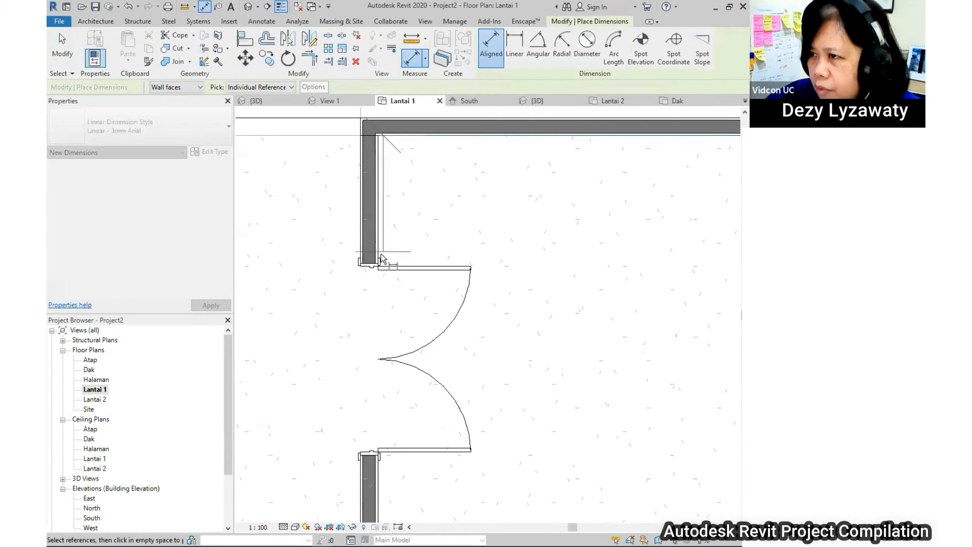
{"action": "left_click", "coordinate": [411, 272]}
{"action": "scroll", "coordinate": [411, 272], "scroll_direction": "down", "scroll_amount": 2}
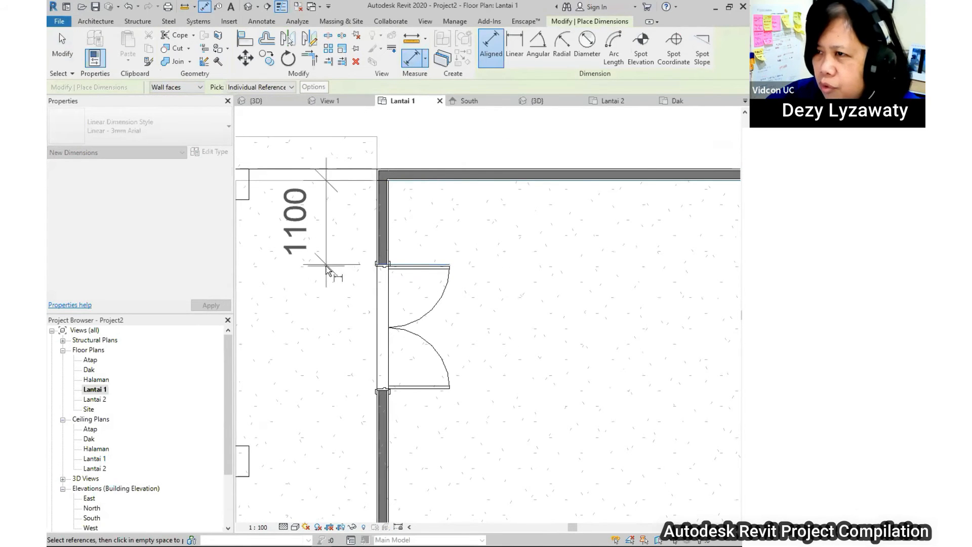
{"action": "scroll", "coordinate": [397, 152], "scroll_direction": "up", "scroll_amount": 1}
{"action": "key", "text": "Escape"}
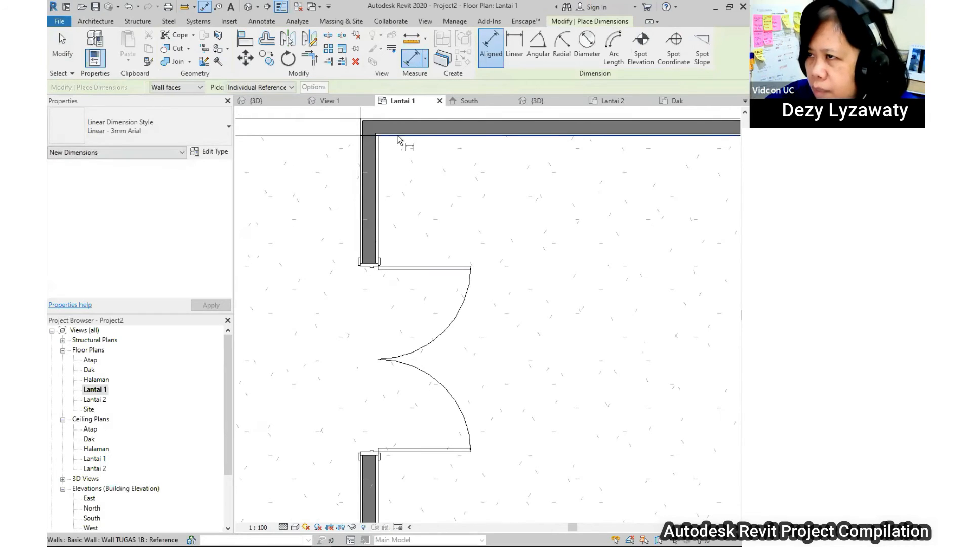
- Dimension the terrace wall segment from the inner face of the upper wall to the first double door
{"action": "scroll", "coordinate": [385, 276], "scroll_direction": "up", "scroll_amount": 3}
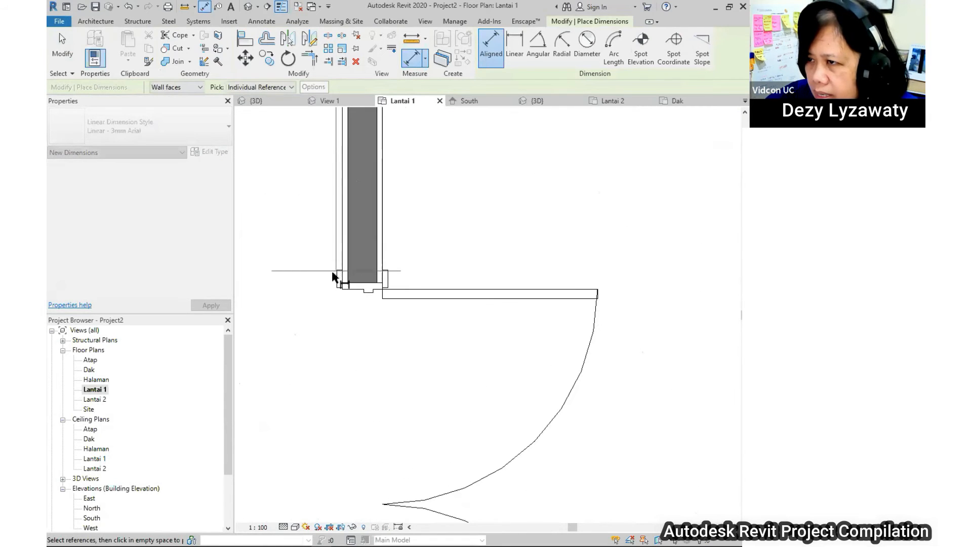
{"action": "scroll", "coordinate": [340, 273], "scroll_direction": "up", "scroll_amount": 3}
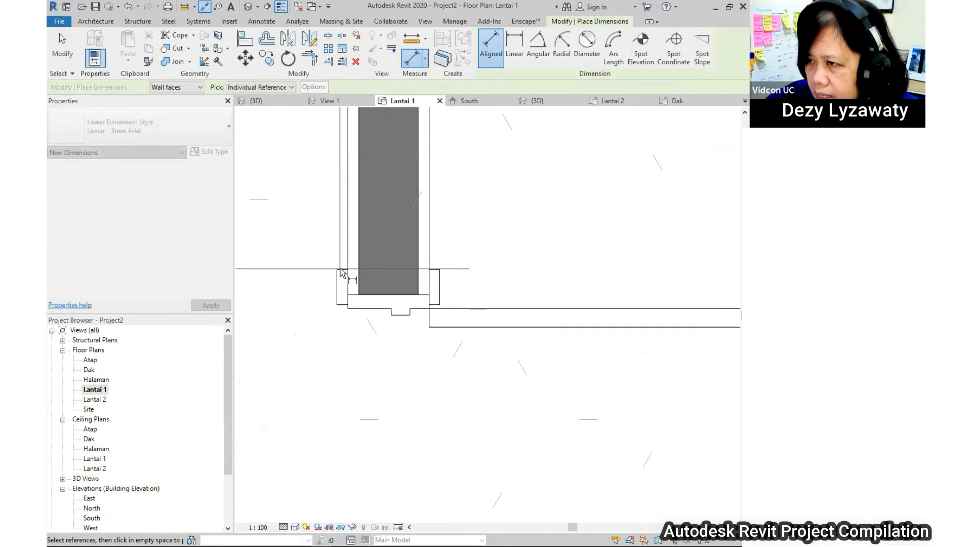
{"action": "scroll", "coordinate": [372, 270], "scroll_direction": "down", "scroll_amount": 2}
{"action": "scroll", "coordinate": [470, 295], "scroll_direction": "down", "scroll_amount": 4}
- Dimension the wall segment between the two terrace double doors, in line with the existing terrace dimension
{"action": "middle_click_drag", "start_coordinate": [470, 295], "coordinate": [391, 196]}
{"action": "scroll", "coordinate": [391, 254], "scroll_direction": "up", "scroll_amount": 5}
{"action": "left_click", "coordinate": [379, 229]}
{"action": "left_click", "coordinate": [383, 394]}
{"action": "scroll", "coordinate": [384, 394], "scroll_direction": "down", "scroll_amount": 3}
{"action": "middle_click_drag", "start_coordinate": [383, 304], "coordinate": [390, 370]}
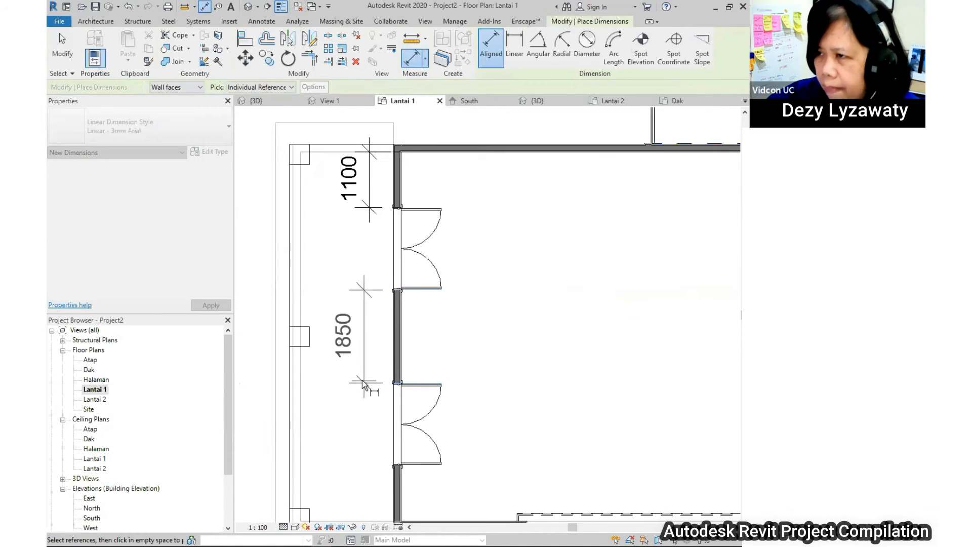
{"action": "left_click", "coordinate": [375, 276]}
- Dimension the wall segment from the second terrace door to the inner face of the lower wall, and end dimensioning
{"action": "middle_click_drag", "start_coordinate": [374, 276], "coordinate": [367, 152]}
{"action": "scroll", "coordinate": [374, 350], "scroll_direction": "up", "scroll_amount": 3}
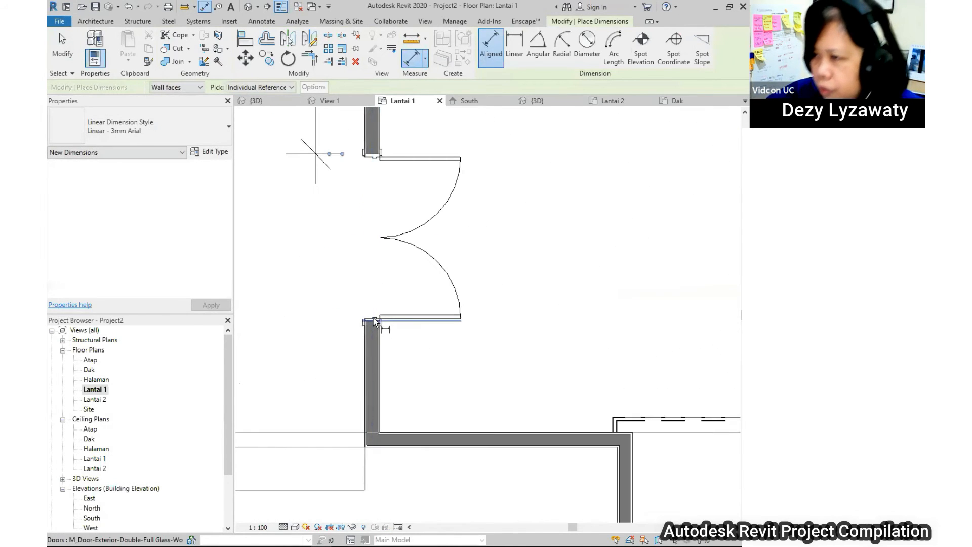
{"action": "left_click", "coordinate": [379, 320]}
{"action": "left_click", "coordinate": [382, 429]}
{"action": "scroll", "coordinate": [385, 428], "scroll_direction": "down", "scroll_amount": 3}
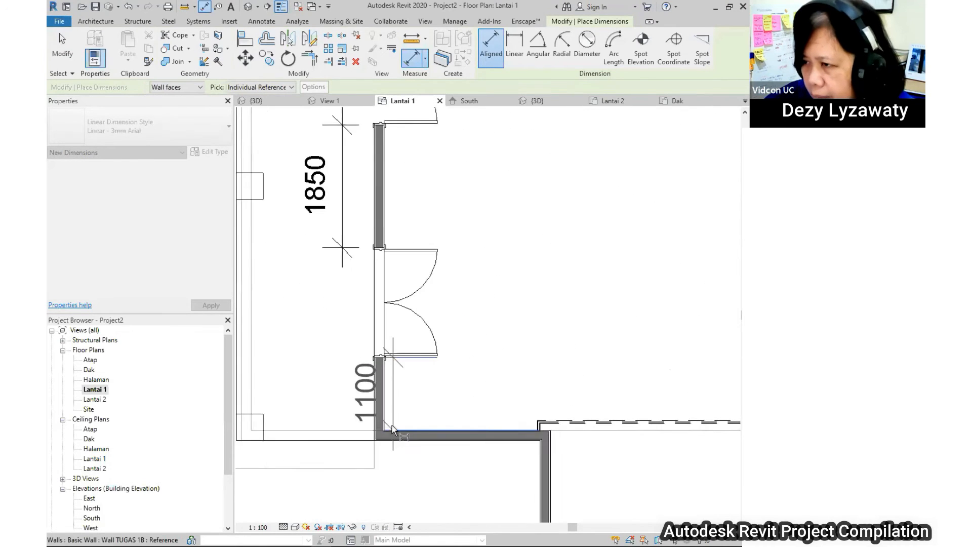
{"action": "left_click", "coordinate": [353, 410]}
{"action": "scroll", "coordinate": [353, 411], "scroll_direction": "down", "scroll_amount": 3}
{"action": "scroll", "coordinate": [325, 205], "scroll_direction": "up", "scroll_amount": 1}
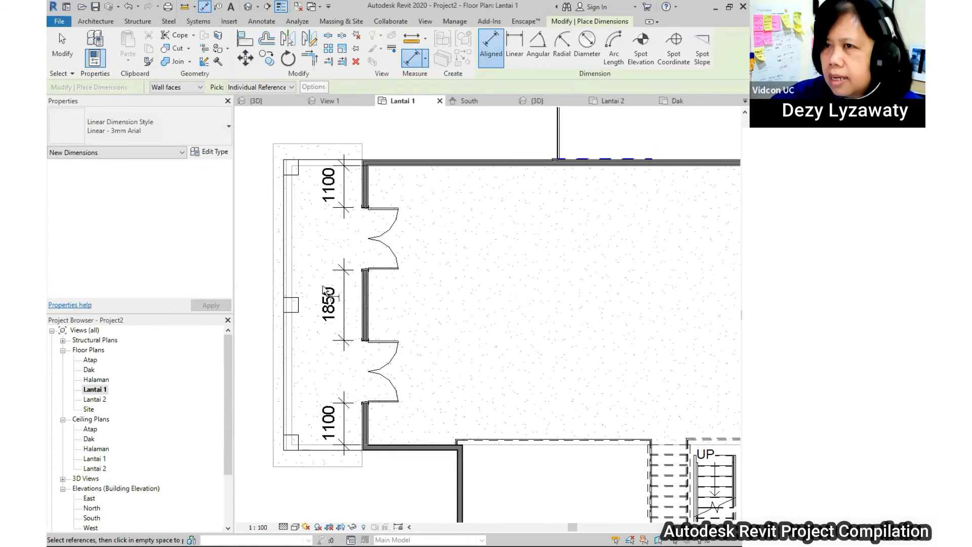
{"action": "key", "text": "Escape"}
{"action": "key", "text": "Escape"}
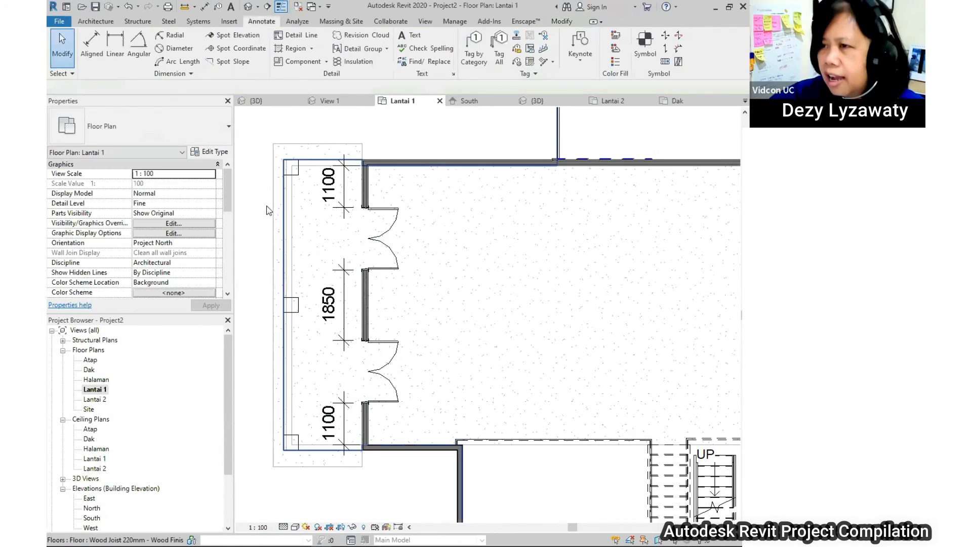
- Start placing a window and duplicate the M_Fixed 0406 x 0610mm type as "1100 x 1800 mm"
{"action": "left_click", "coordinate": [95, 23]}
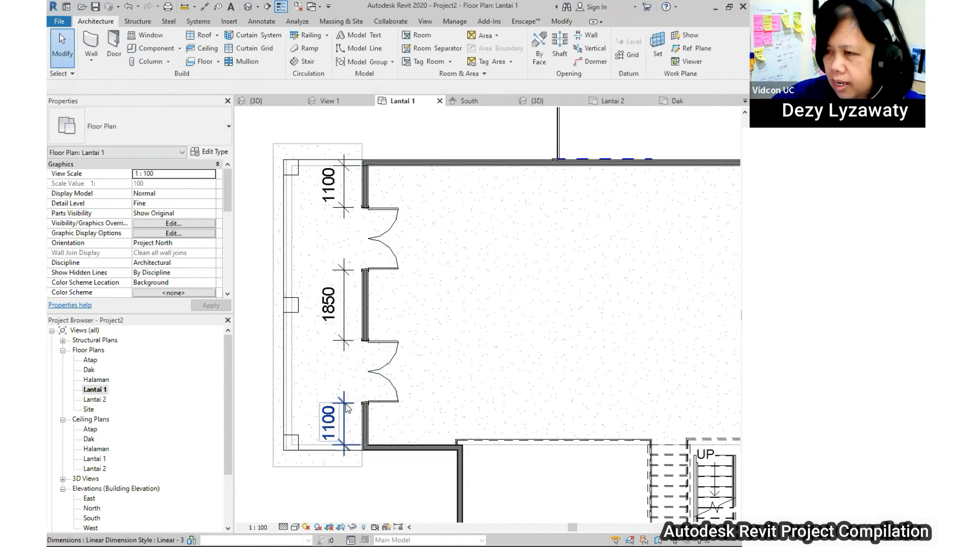
{"action": "left_click", "coordinate": [151, 39]}
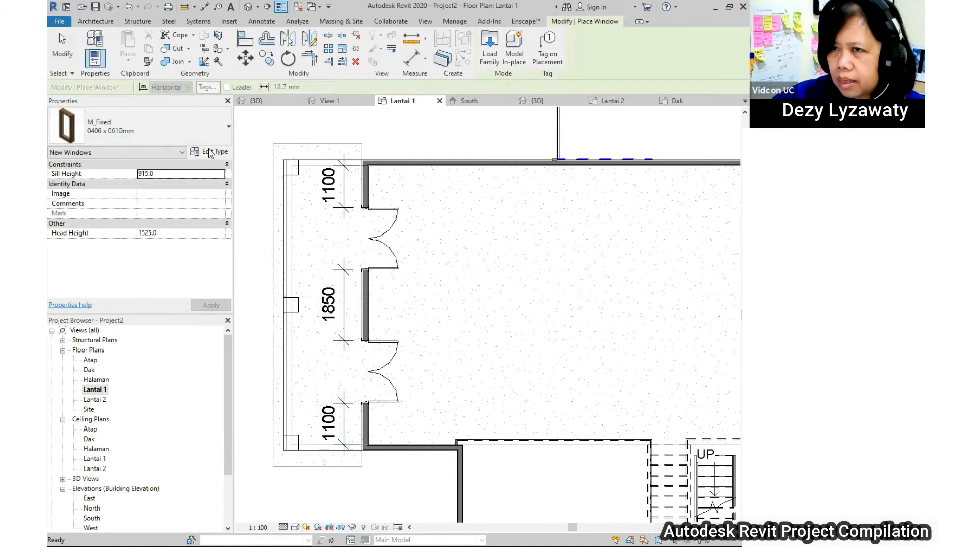
{"action": "left_click", "coordinate": [211, 153]}
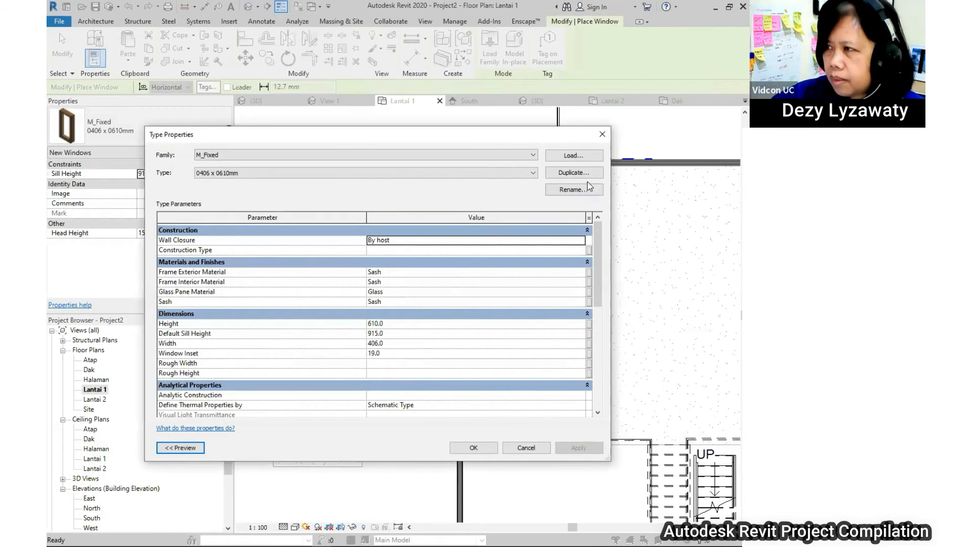
{"action": "left_click", "coordinate": [587, 173]}
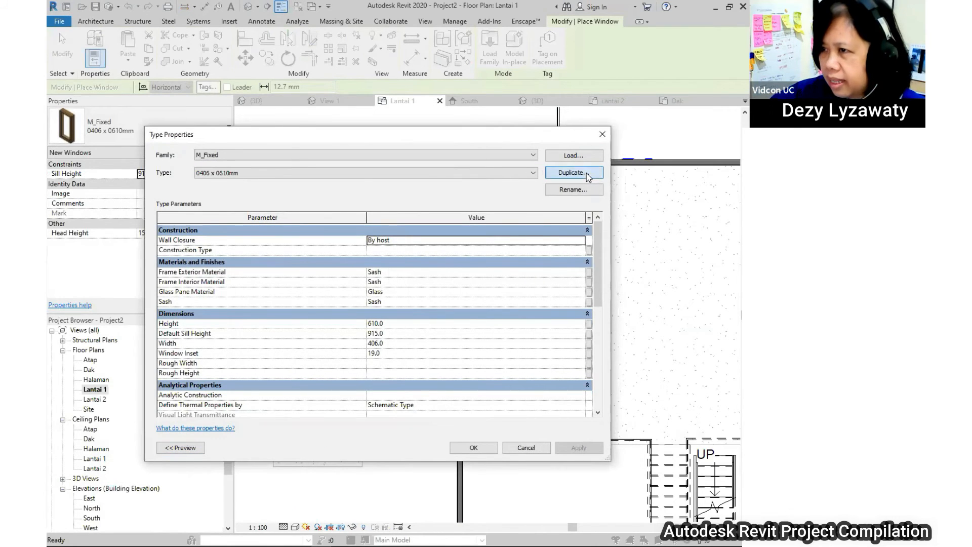
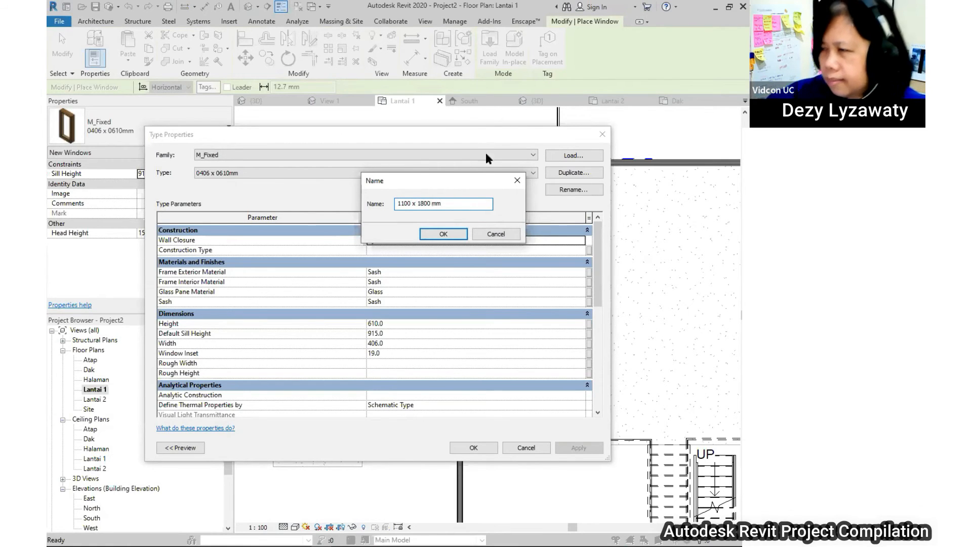
{"action": "left_click", "coordinate": [445, 237]}
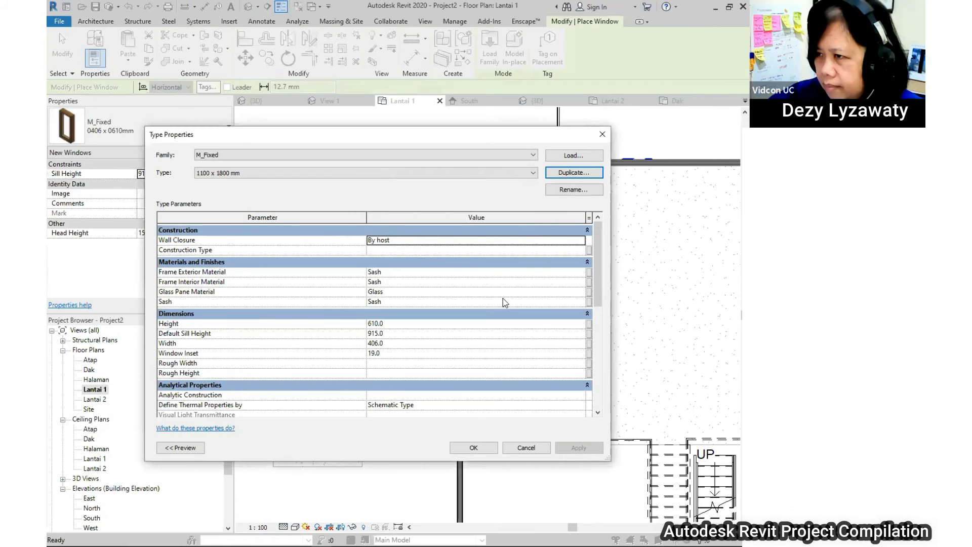
- Set the new window type's height to 1800 and width to 1100, and accept the type properties
{"action": "left_click", "coordinate": [428, 323]}
{"action": "type", "text": "1800"}
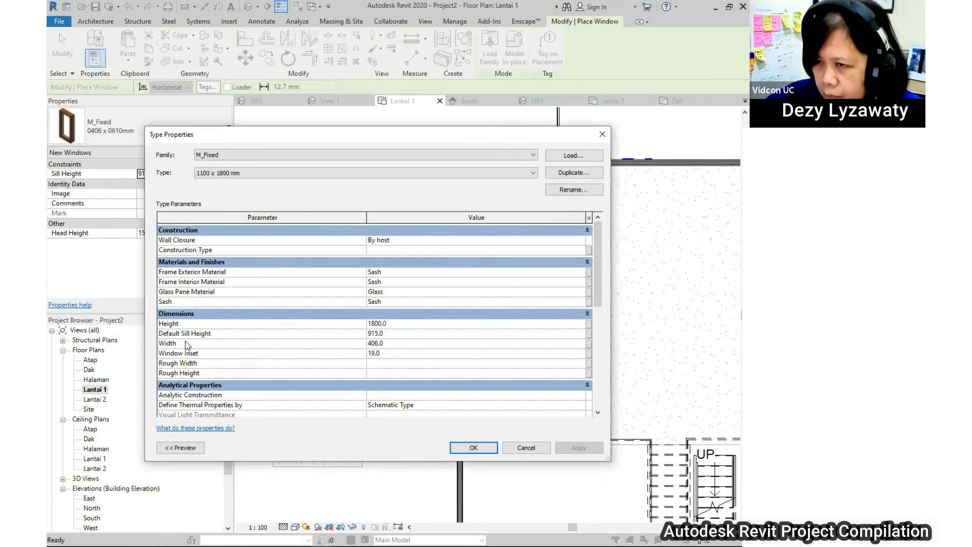
{"action": "left_click", "coordinate": [402, 343]}
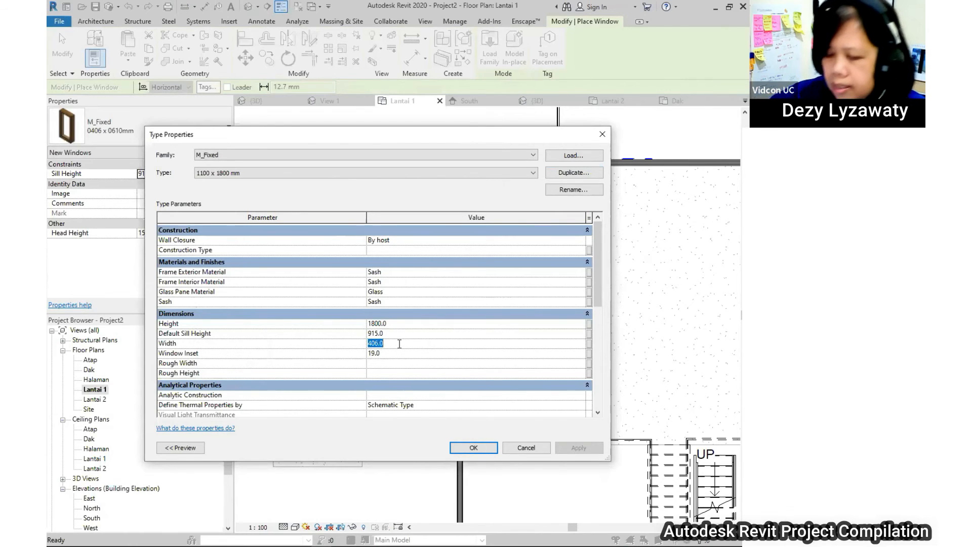
{"action": "left_click", "coordinate": [471, 448]}
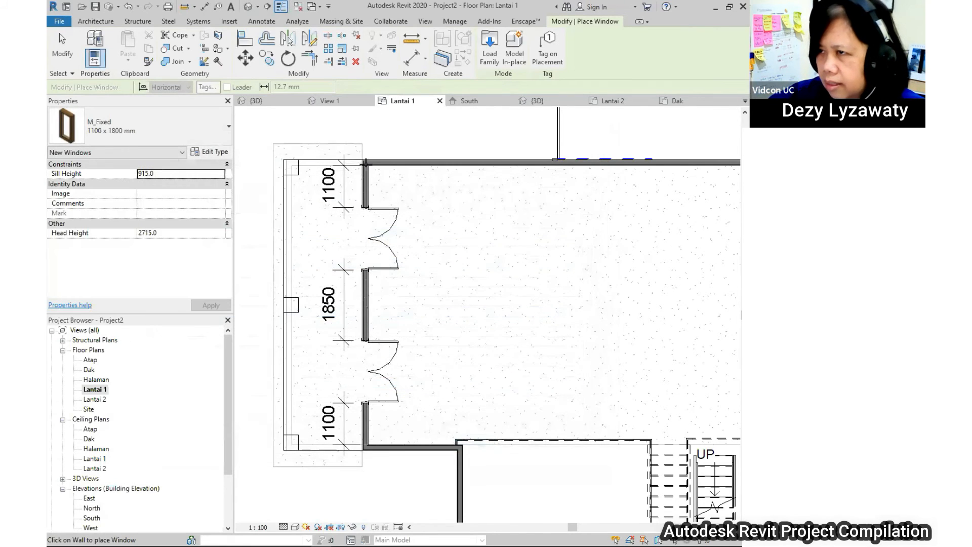
- Place an 1100 x 1800 mm fixed window in the terrace wall segment between the upper corner and the first double door
{"action": "scroll", "coordinate": [368, 165], "scroll_direction": "up", "scroll_amount": 3}
{"action": "left_click", "coordinate": [373, 209]}
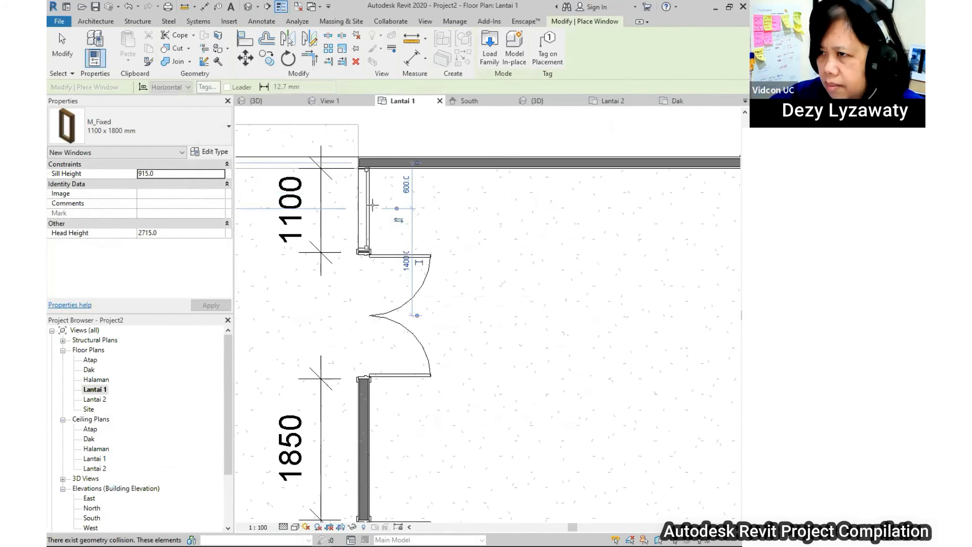
{"action": "scroll", "coordinate": [373, 208], "scroll_direction": "up", "scroll_amount": 2}
{"action": "key", "text": "Escape"}
{"action": "left_click", "coordinate": [360, 277]}
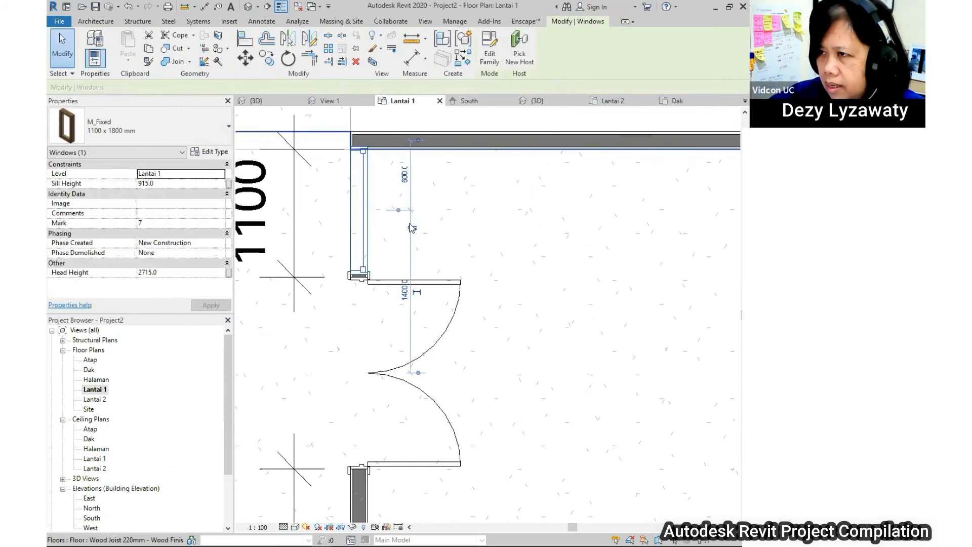
{"action": "key", "text": "Escape"}
- In the 3D view, lower the terrace window to sill height 300 and head height 2100, and check it against the doors
{"action": "left_click", "coordinate": [248, 6]}
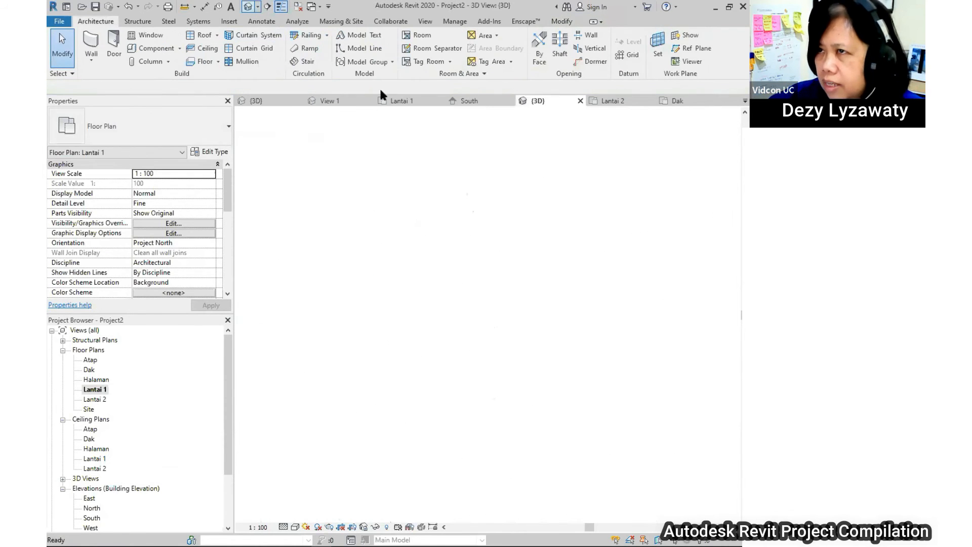
{"action": "middle_click_drag", "start_coordinate": [374, 283], "coordinate": [353, 340], "text": "shift"}
{"action": "scroll", "coordinate": [274, 347], "scroll_direction": "up", "scroll_amount": 4}
{"action": "scroll", "coordinate": [353, 340], "scroll_direction": "up", "scroll_amount": 2}
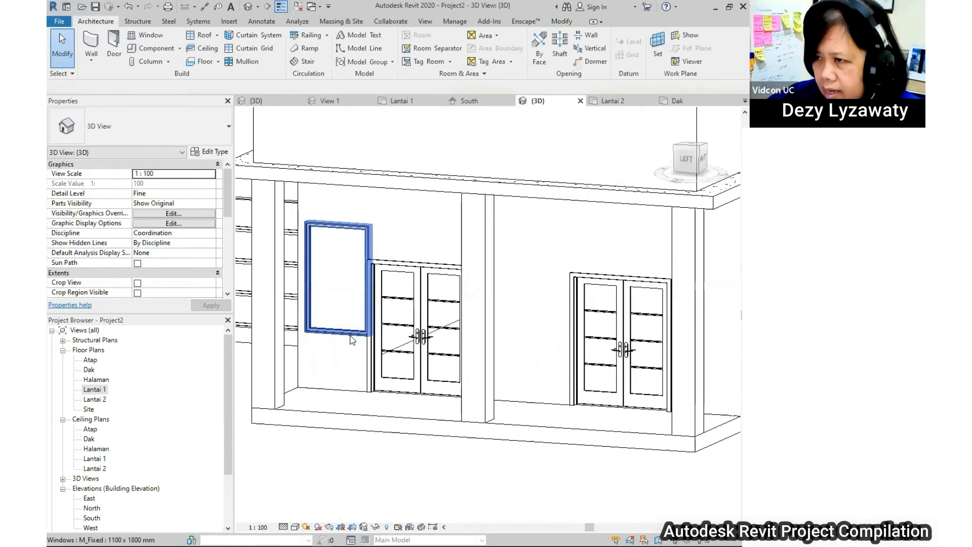
{"action": "left_click", "coordinate": [357, 337]}
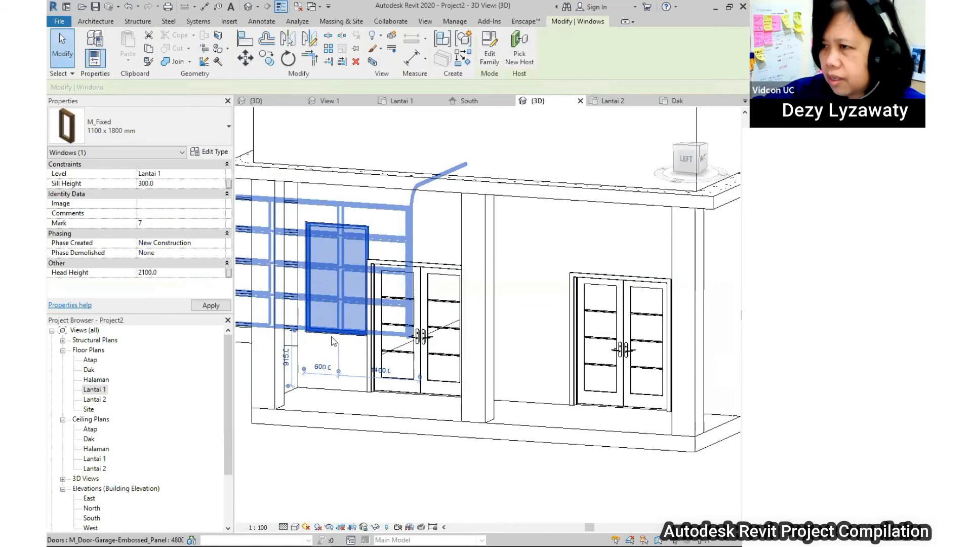
{"action": "key", "text": "Escape"}
{"action": "scroll", "coordinate": [390, 304], "scroll_direction": "down", "scroll_amount": 2}
{"action": "middle_click_drag", "start_coordinate": [390, 304], "coordinate": [371, 390], "text": "shift"}
{"action": "scroll", "coordinate": [395, 385], "scroll_direction": "up", "scroll_amount": 2}
{"action": "scroll", "coordinate": [395, 385], "scroll_direction": "up", "scroll_amount": 3}
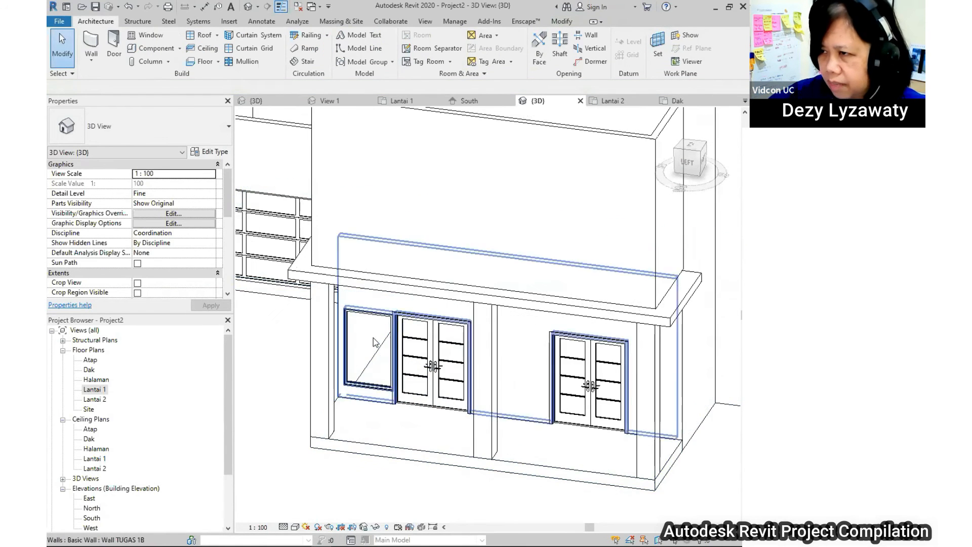
{"action": "scroll", "coordinate": [154, 424], "scroll_direction": "down", "scroll_amount": 1}
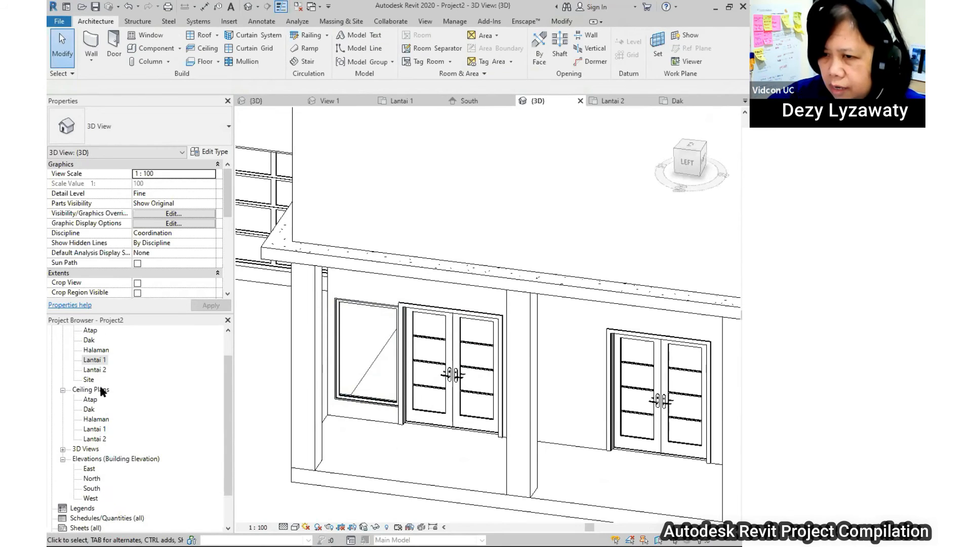
- Back on the Lantai 1 plan, align the window's upper edge with the inner face of the upper wall
{"action": "double_click", "coordinate": [98, 361]}
{"action": "scroll", "coordinate": [463, 341], "scroll_direction": "up", "scroll_amount": 3}
{"action": "left_click", "coordinate": [375, 250]}
{"action": "left_click", "coordinate": [375, 244]}
{"action": "scroll", "coordinate": [380, 163], "scroll_direction": "up", "scroll_amount": 4}
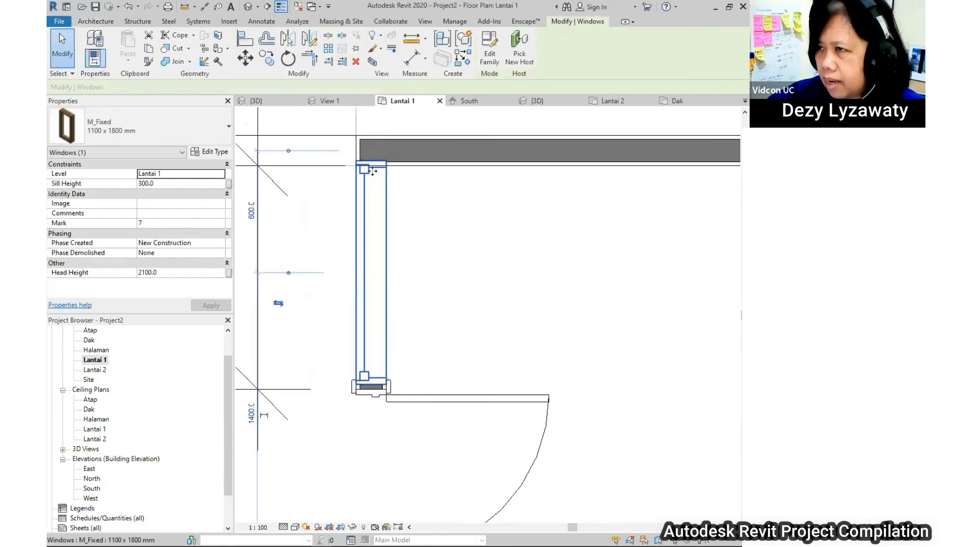
{"action": "left_click", "coordinate": [243, 41]}
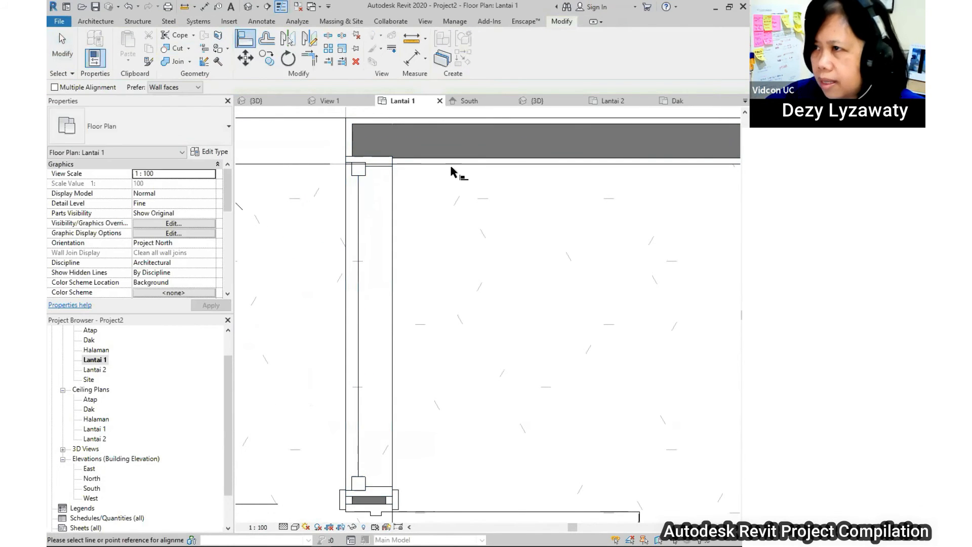
{"action": "left_click", "coordinate": [386, 160]}
{"action": "scroll", "coordinate": [392, 144], "scroll_direction": "down", "scroll_amount": 4}
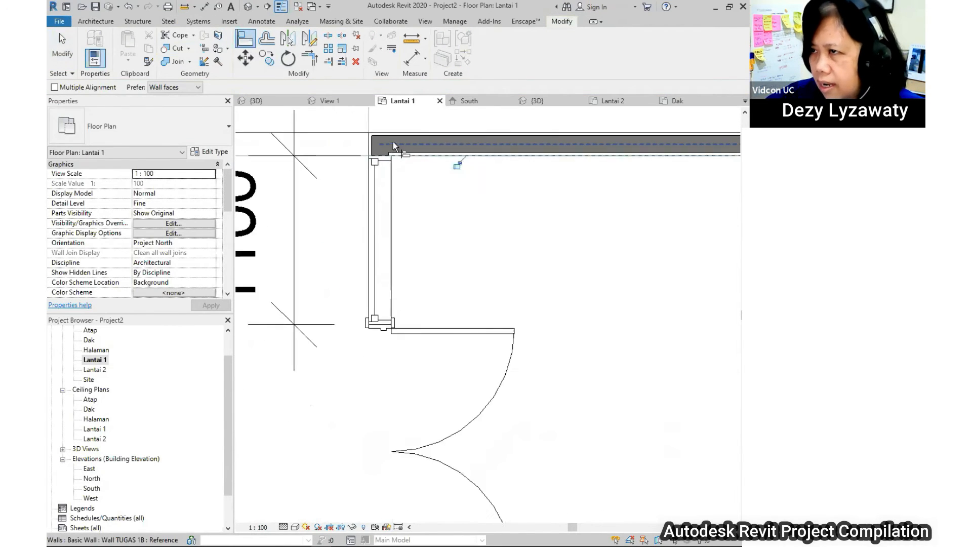
{"action": "key", "text": "Escape"}
- Copy the 1100 x 1800 mm window straight down the terrace wall into the segment below the second double door
{"action": "scroll", "coordinate": [384, 288], "scroll_direction": "down", "scroll_amount": 4}
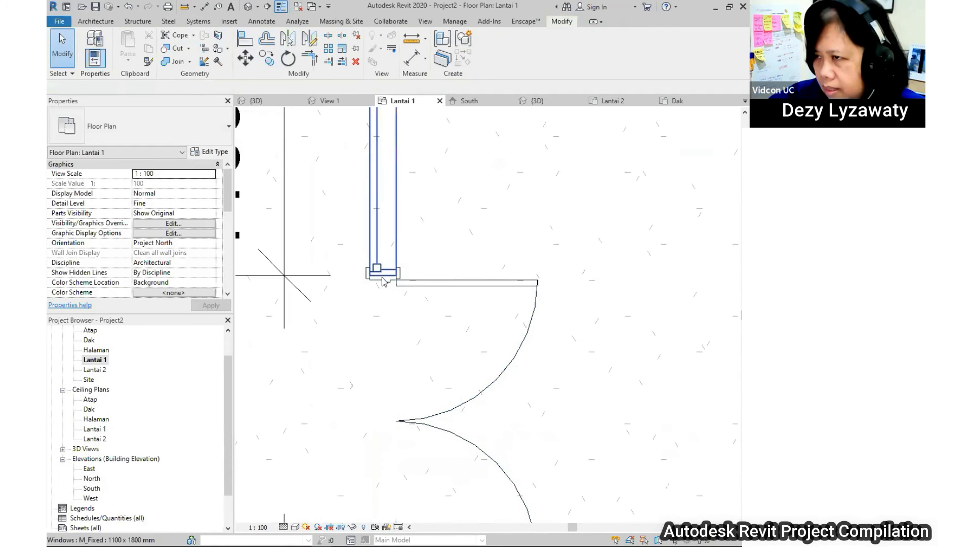
{"action": "scroll", "coordinate": [393, 259], "scroll_direction": "down", "scroll_amount": 2}
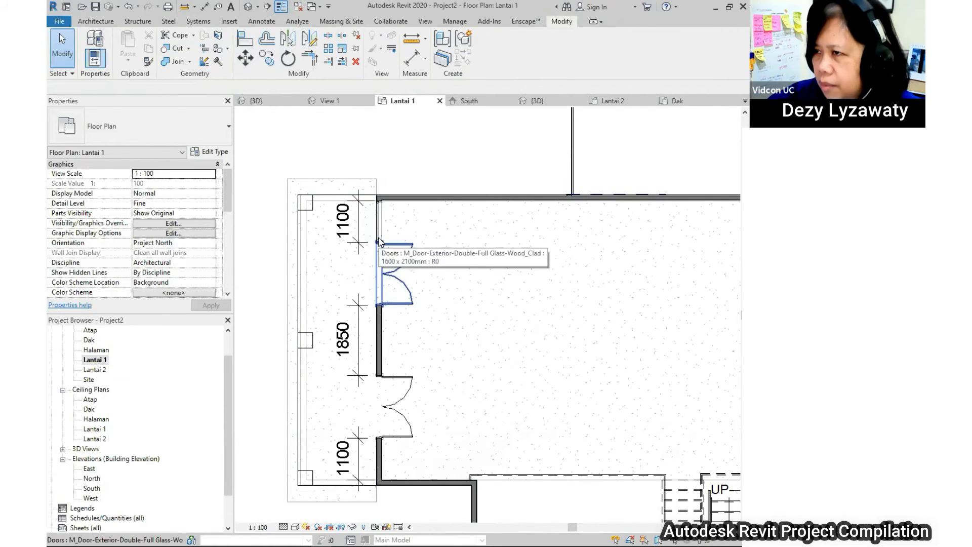
{"action": "left_click", "coordinate": [383, 253]}
{"action": "scroll", "coordinate": [380, 233], "scroll_direction": "up", "scroll_amount": 2}
{"action": "left_click", "coordinate": [380, 228]}
{"action": "scroll", "coordinate": [335, 182], "scroll_direction": "down", "scroll_amount": 2}
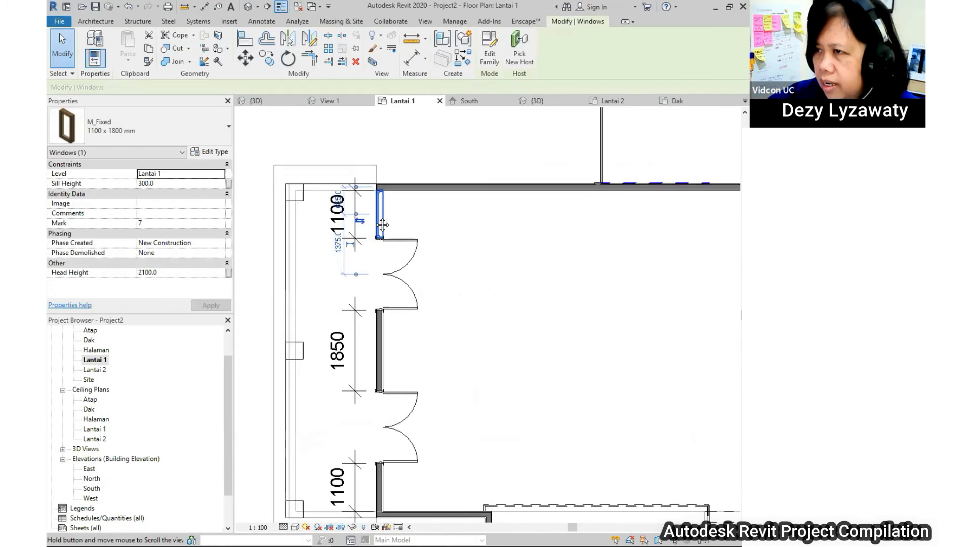
{"action": "key", "text": "m"}
{"action": "key", "text": "v"}
{"action": "scroll", "coordinate": [385, 174], "scroll_direction": "up", "scroll_amount": 4}
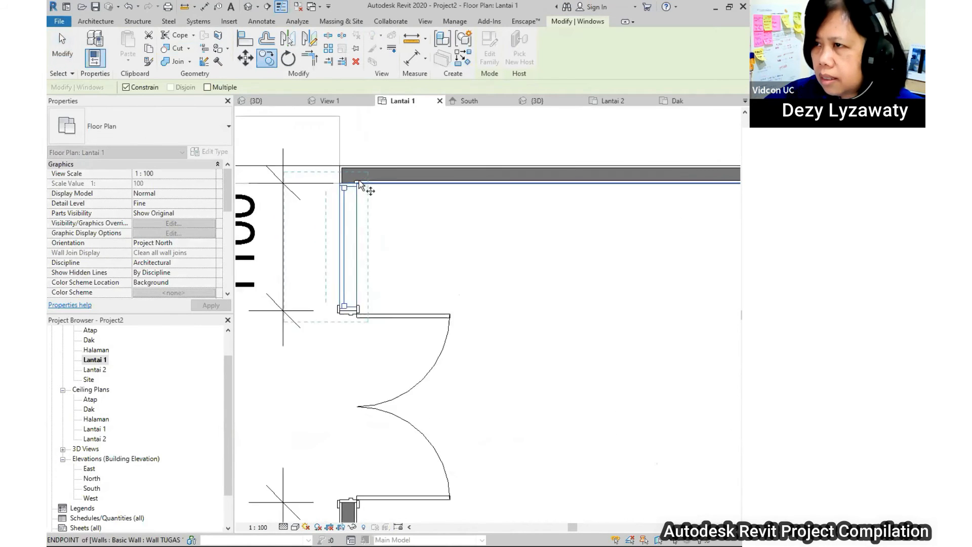
{"action": "scroll", "coordinate": [410, 385], "scroll_direction": "down", "scroll_amount": 2}
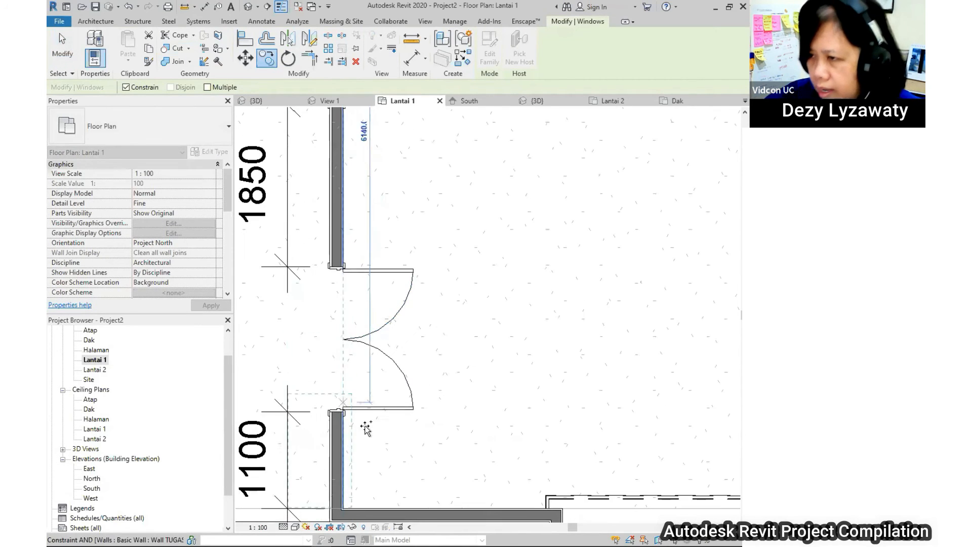
{"action": "scroll", "coordinate": [366, 426], "scroll_direction": "up", "scroll_amount": 5}
{"action": "left_click", "coordinate": [340, 386]}
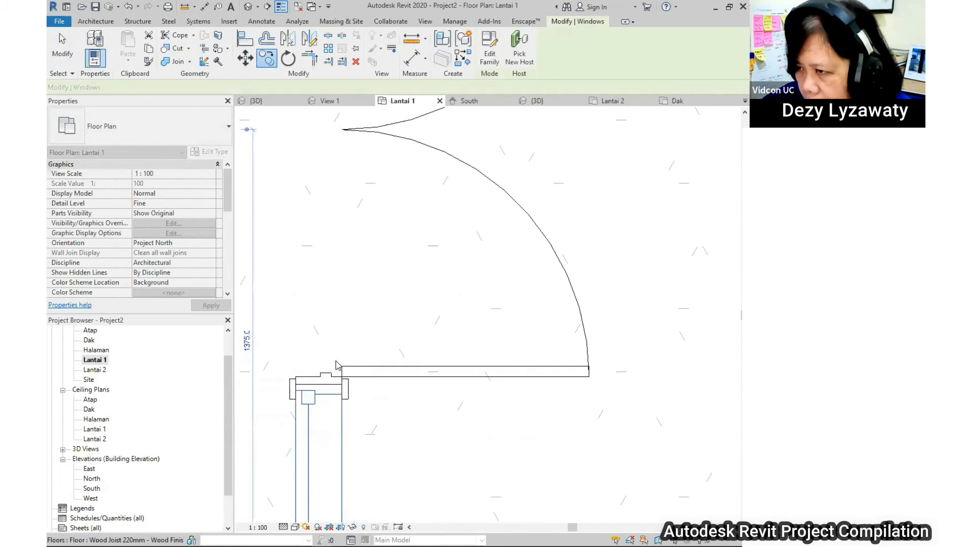
{"action": "scroll", "coordinate": [336, 358], "scroll_direction": "down", "scroll_amount": 3}
{"action": "middle_click_drag", "start_coordinate": [379, 388], "coordinate": [420, 379]}
{"action": "key", "text": "Escape"}
{"action": "scroll", "coordinate": [419, 379], "scroll_direction": "down", "scroll_amount": 2}
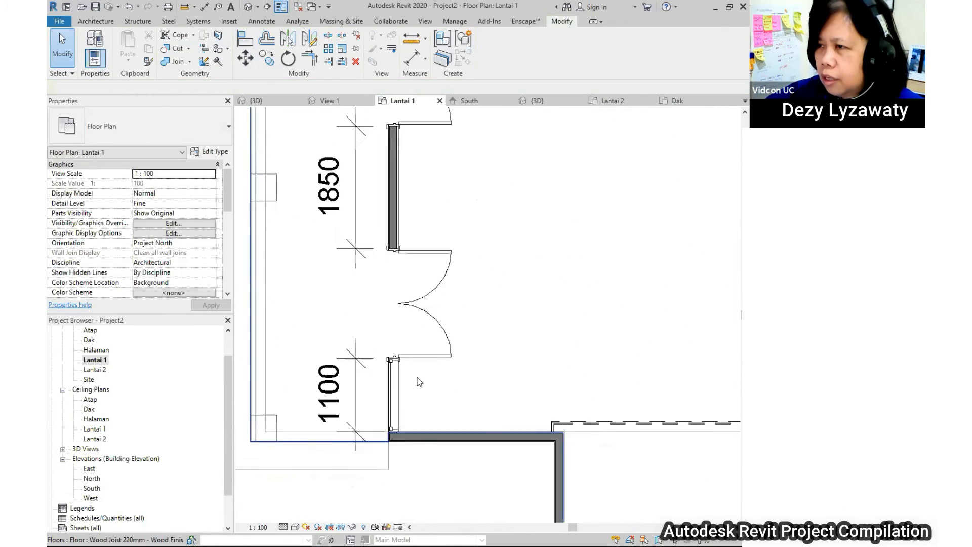
{"action": "middle_click_drag", "start_coordinate": [417, 329], "coordinate": [406, 390]}
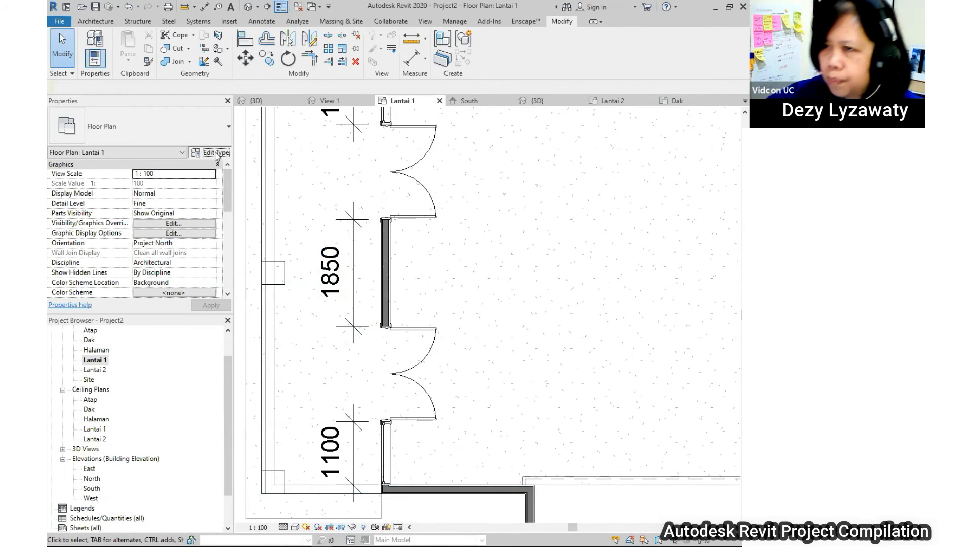
{"action": "left_click", "coordinate": [216, 153]}
{"action": "key", "text": "Escape"}
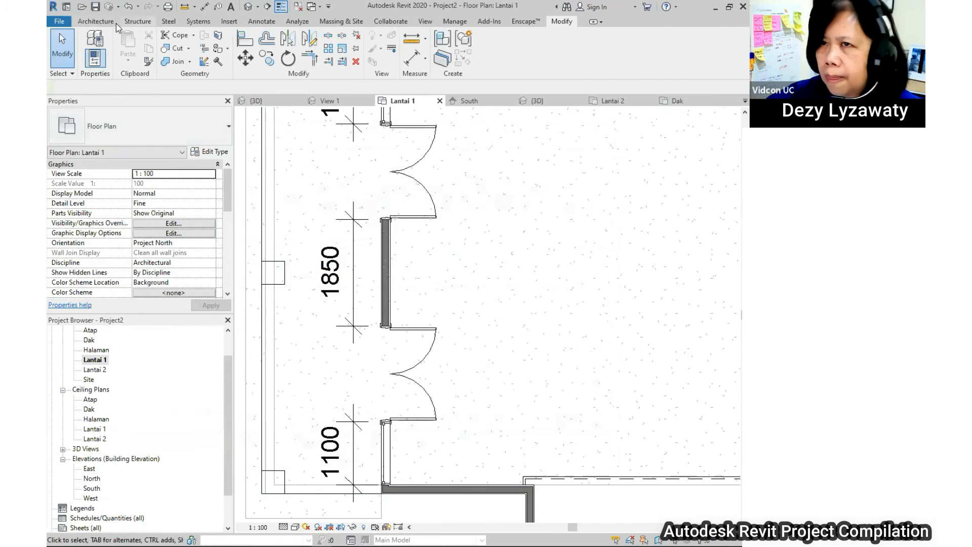
- Duplicate the 1100 x 1800 mm fixed window type as "1850 x 1800 mm" and set its width to 1850
{"action": "left_click", "coordinate": [100, 22]}
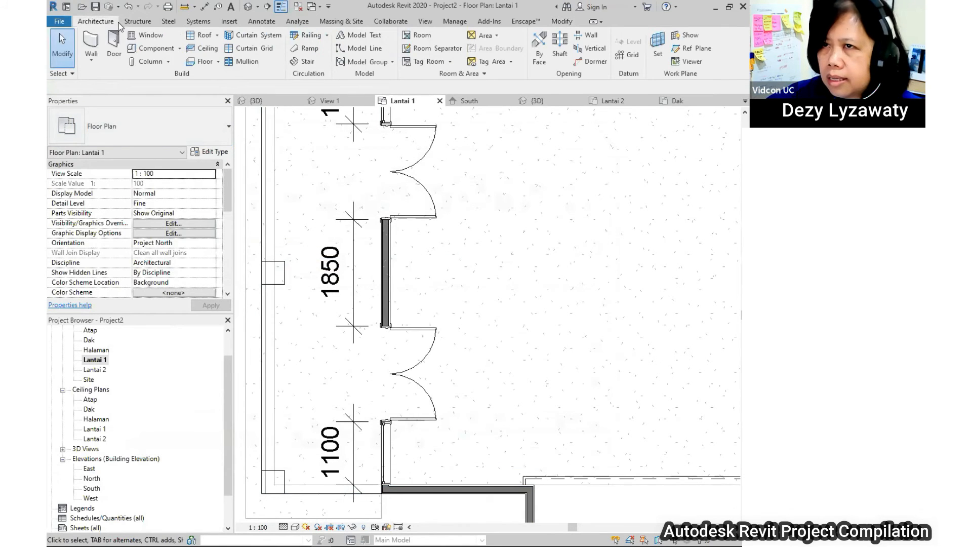
{"action": "left_click", "coordinate": [147, 33]}
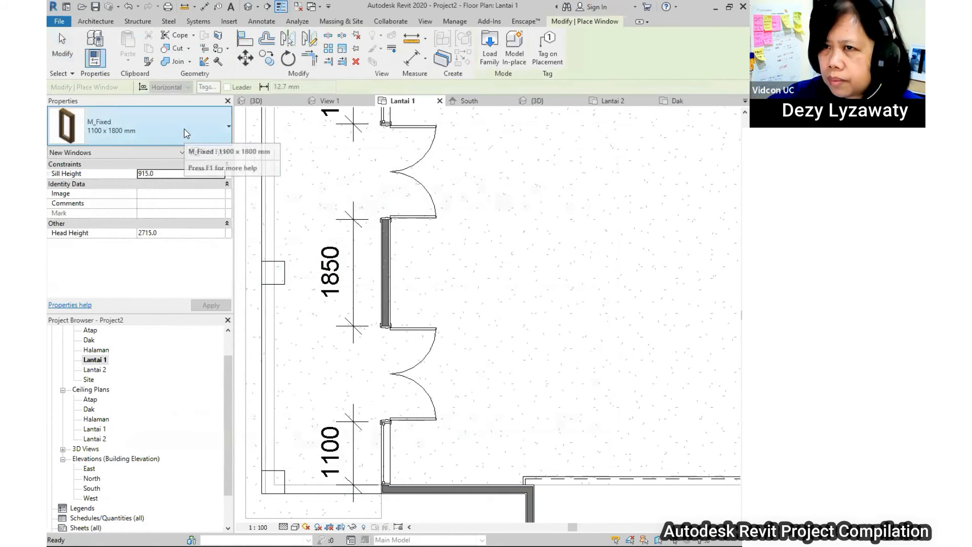
{"action": "left_click", "coordinate": [205, 151]}
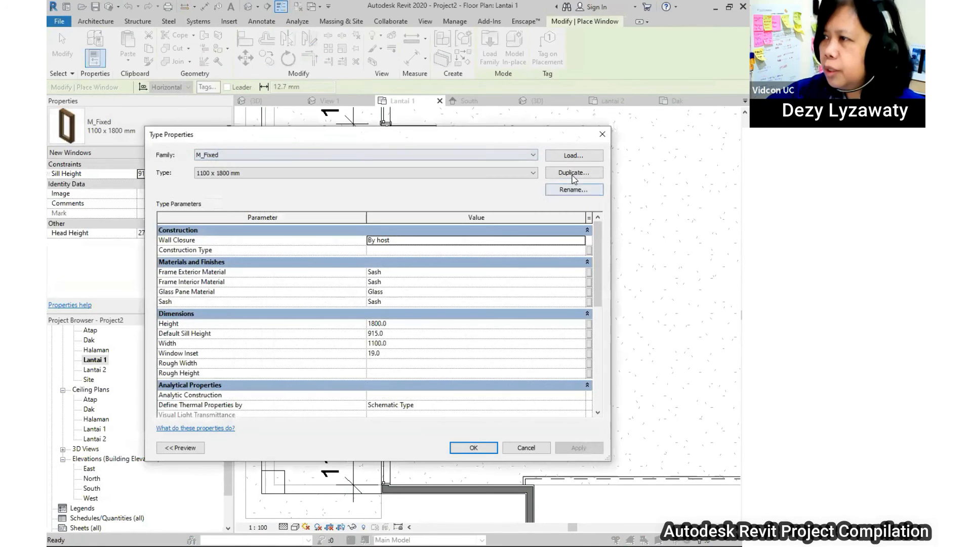
{"action": "left_click", "coordinate": [574, 176]}
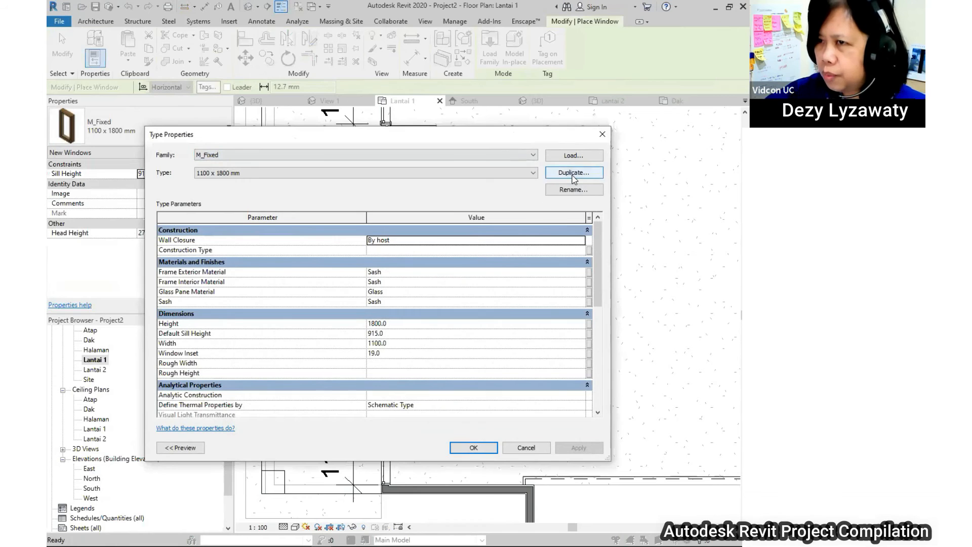
{"action": "left_click", "coordinate": [451, 205]}
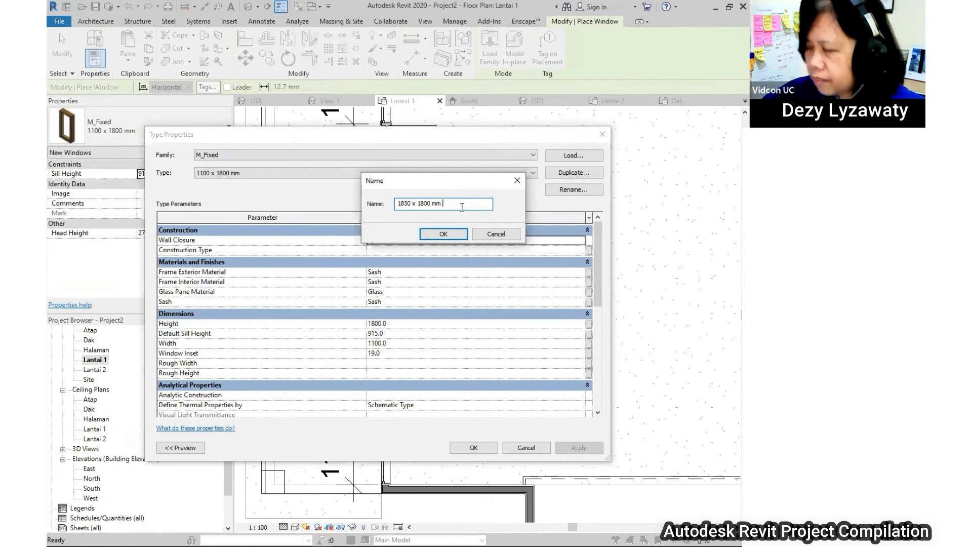
{"action": "left_click", "coordinate": [443, 233]}
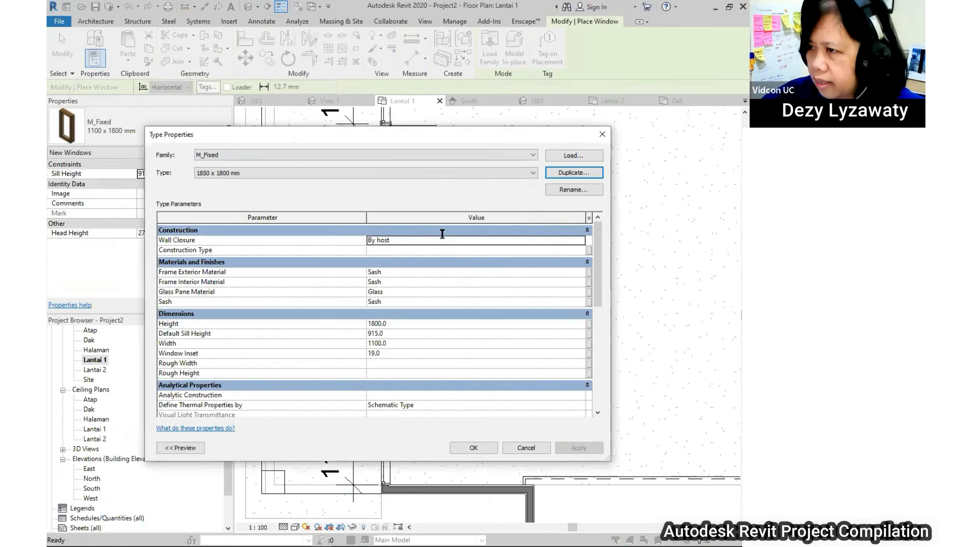
{"action": "left_click", "coordinate": [402, 342]}
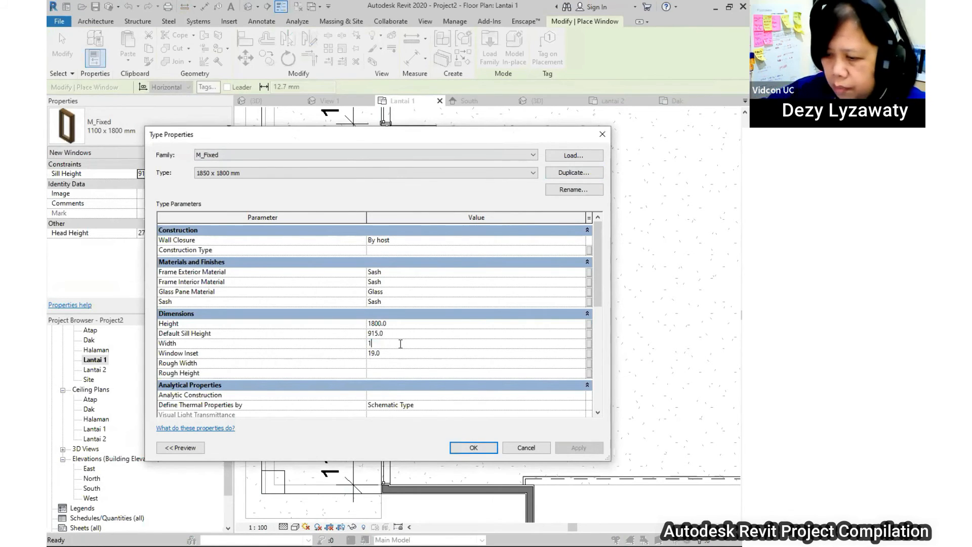
{"action": "left_click", "coordinate": [479, 450]}
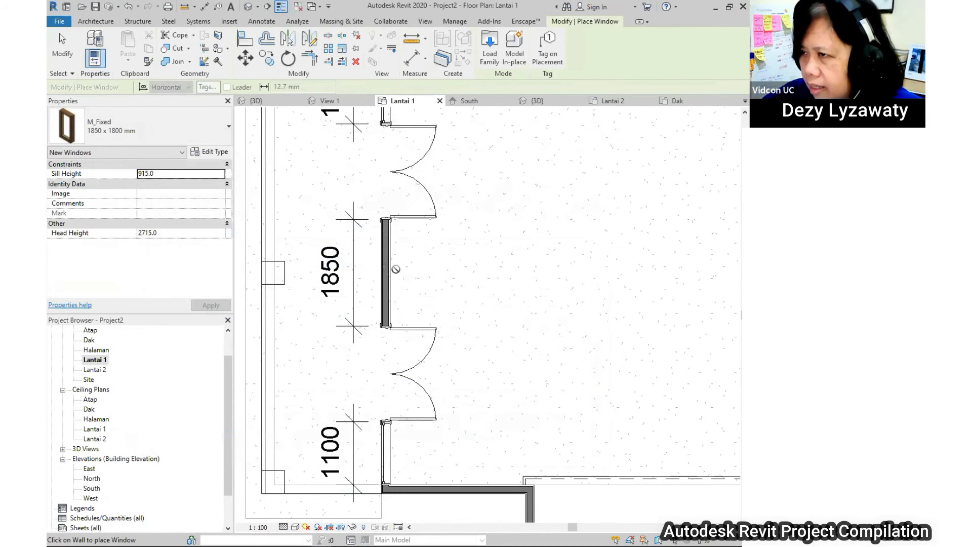
- Place the 1850 x 1800 mm fixed window in the terrace wall segment between the two double doors
{"action": "left_click", "coordinate": [394, 271]}
{"action": "scroll", "coordinate": [395, 271], "scroll_direction": "up", "scroll_amount": 3}
{"action": "key", "text": "Escape"}
{"action": "left_click", "coordinate": [375, 269]}
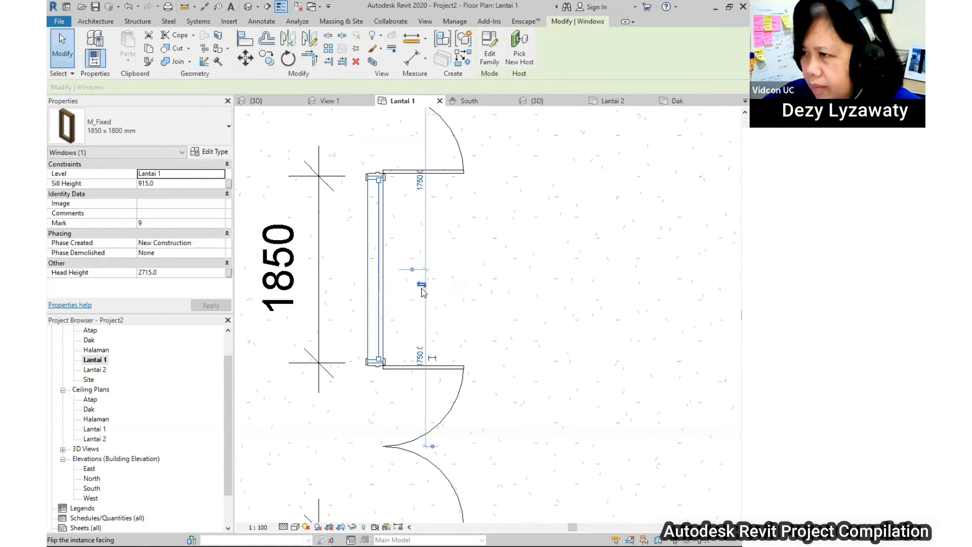
{"action": "key", "text": "Escape"}
{"action": "scroll", "coordinate": [348, 184], "scroll_direction": "down", "scroll_amount": 3}
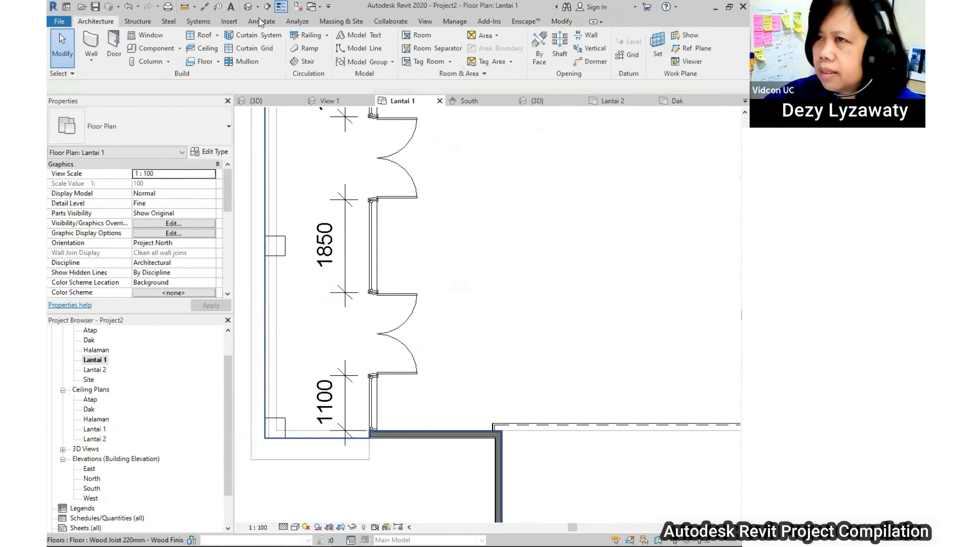
- In the West elevation, align the top of the 1850 x 1800 mm window with the top of the double doors
{"action": "scroll", "coordinate": [133, 444], "scroll_direction": "down", "scroll_amount": 2}
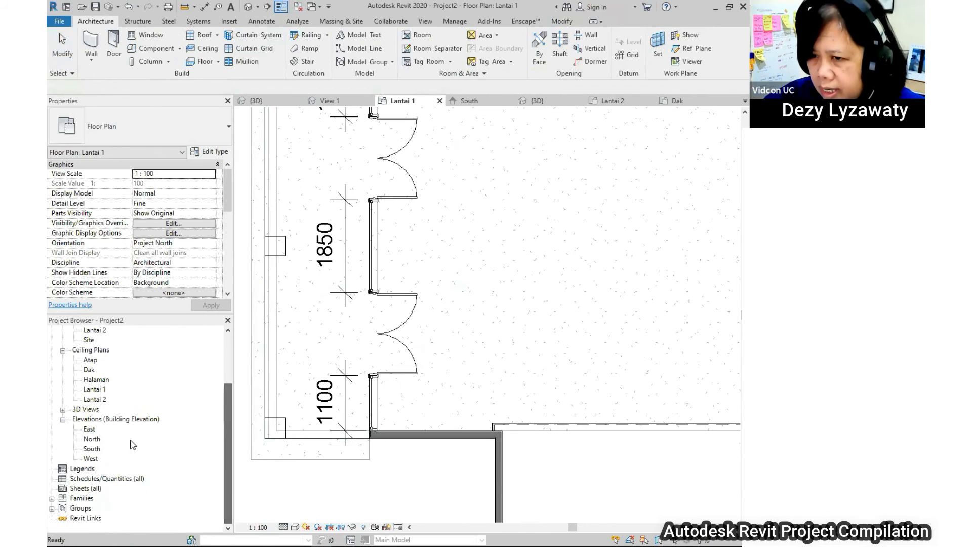
{"action": "double_click", "coordinate": [90, 458]}
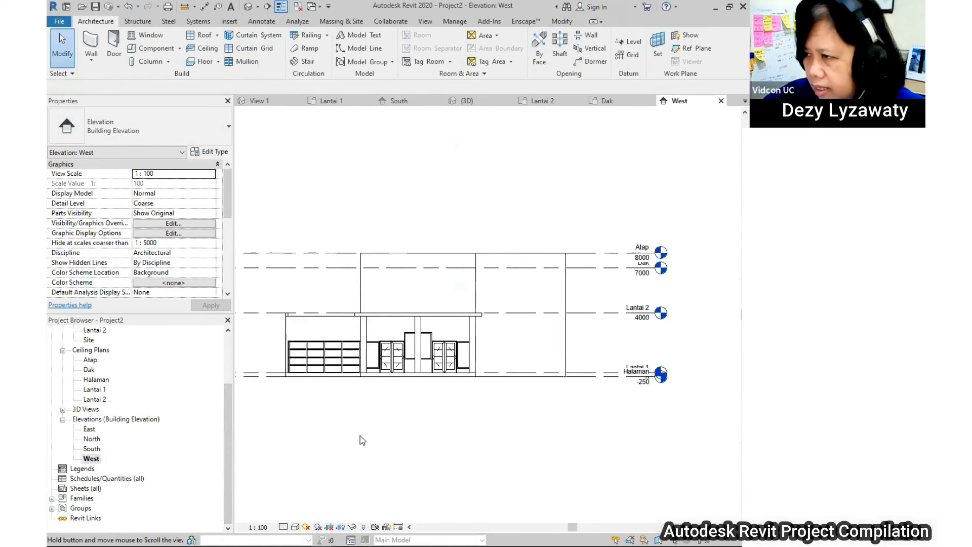
{"action": "scroll", "coordinate": [360, 341], "scroll_direction": "up", "scroll_amount": 4}
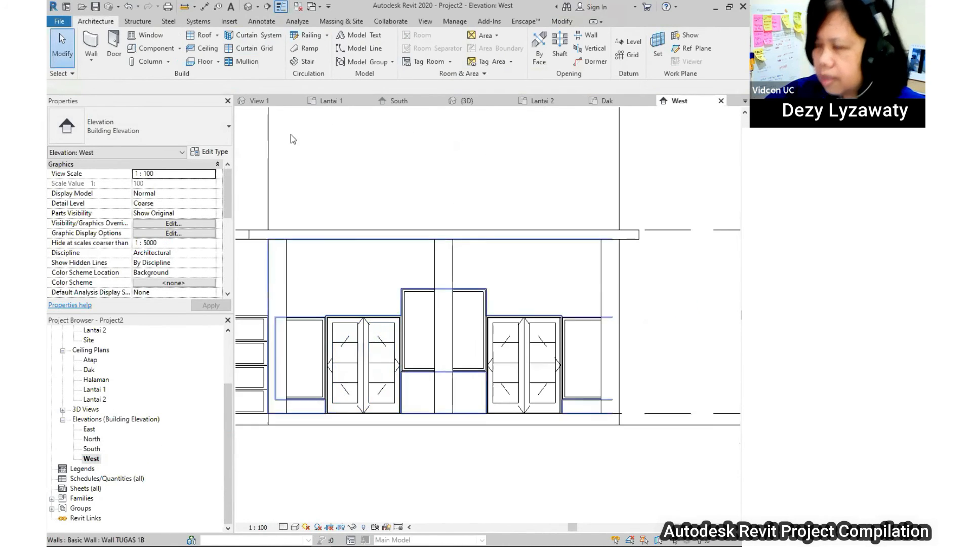
{"action": "left_click", "coordinate": [484, 304]}
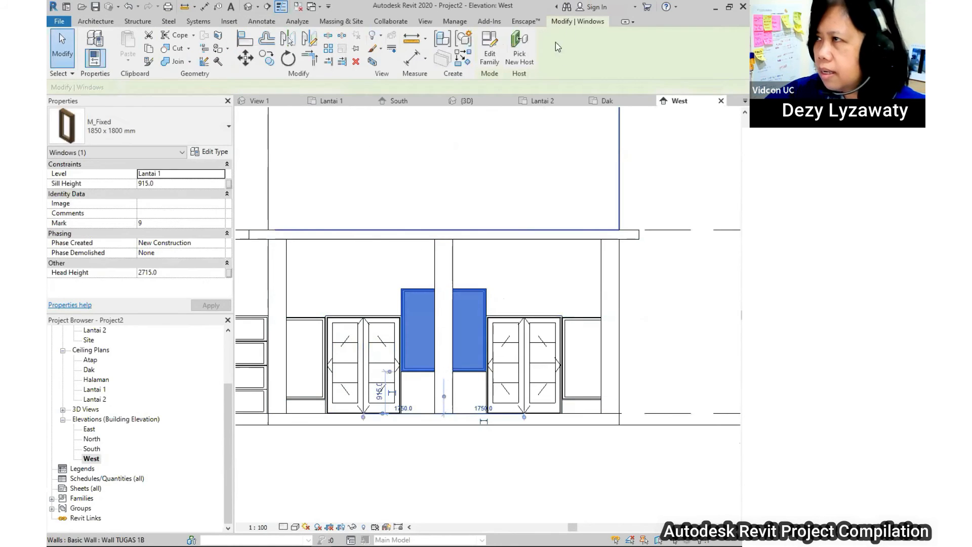
{"action": "left_click", "coordinate": [258, 40]}
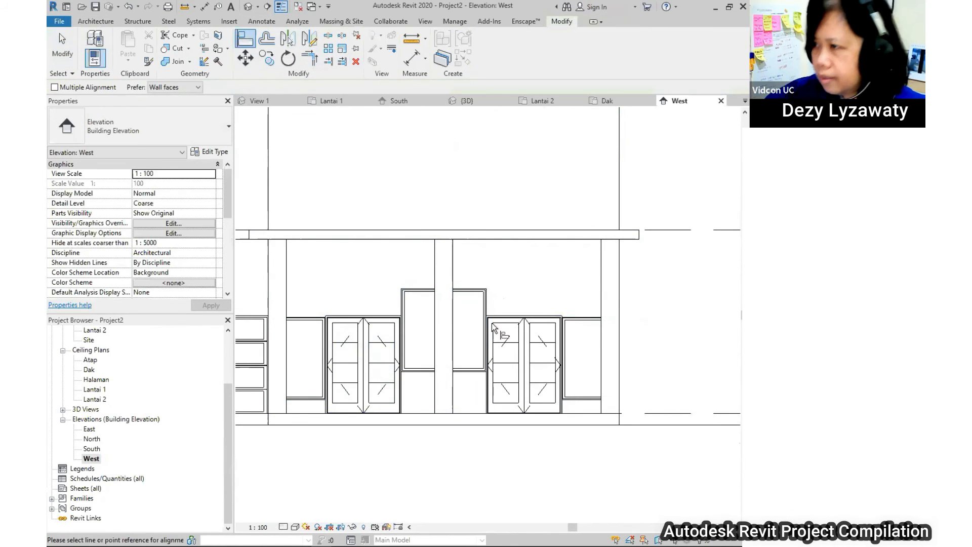
{"action": "left_click", "coordinate": [487, 295]}
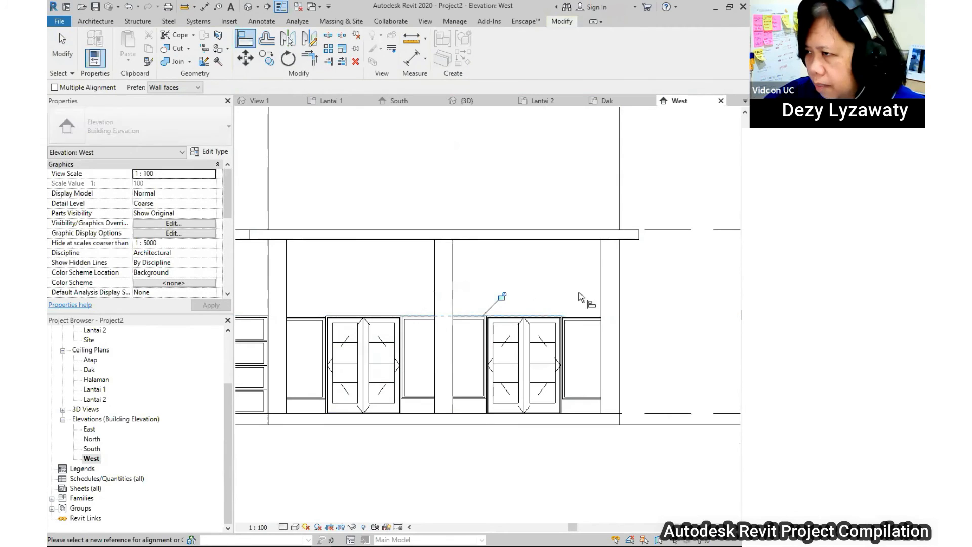
- Align the tops of the two outer 1100 x 1800 mm windows with the double doors, and check the terrace in the 3D view
{"action": "left_click", "coordinate": [576, 317]}
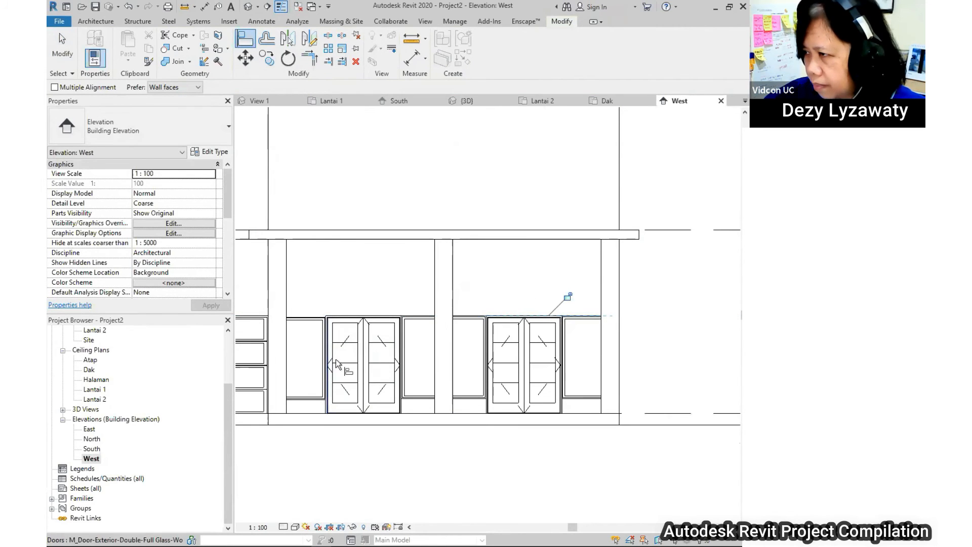
{"action": "scroll", "coordinate": [328, 325], "scroll_direction": "down", "scroll_amount": 4}
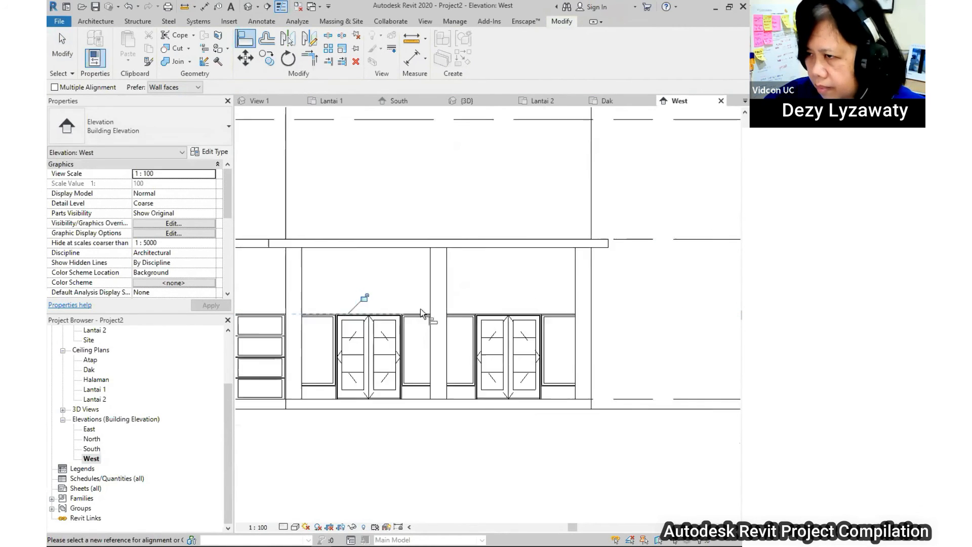
{"action": "key", "text": "Escape"}
{"action": "middle_click_drag", "start_coordinate": [505, 328], "coordinate": [504, 334]}
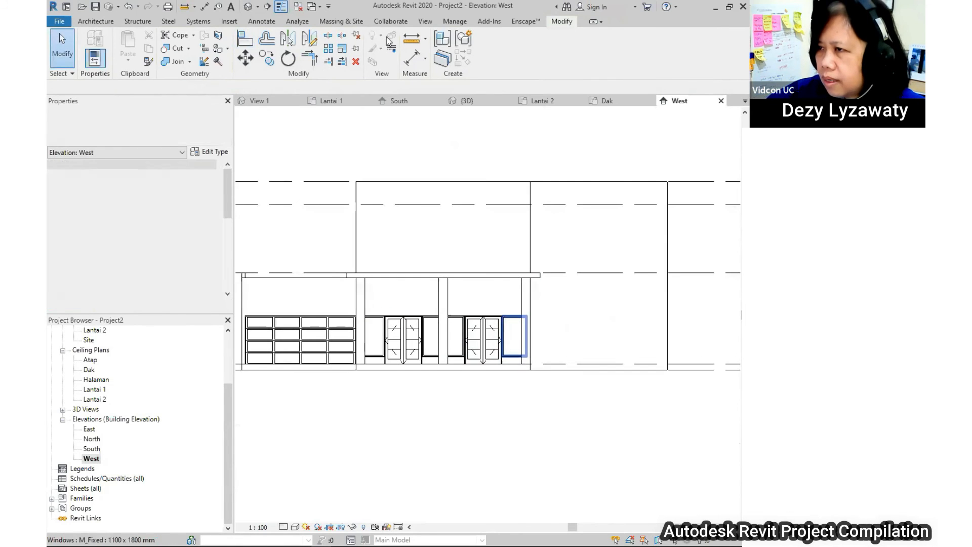
{"action": "left_click", "coordinate": [248, 8]}
{"action": "scroll", "coordinate": [562, 285], "scroll_direction": "down", "scroll_amount": 4}
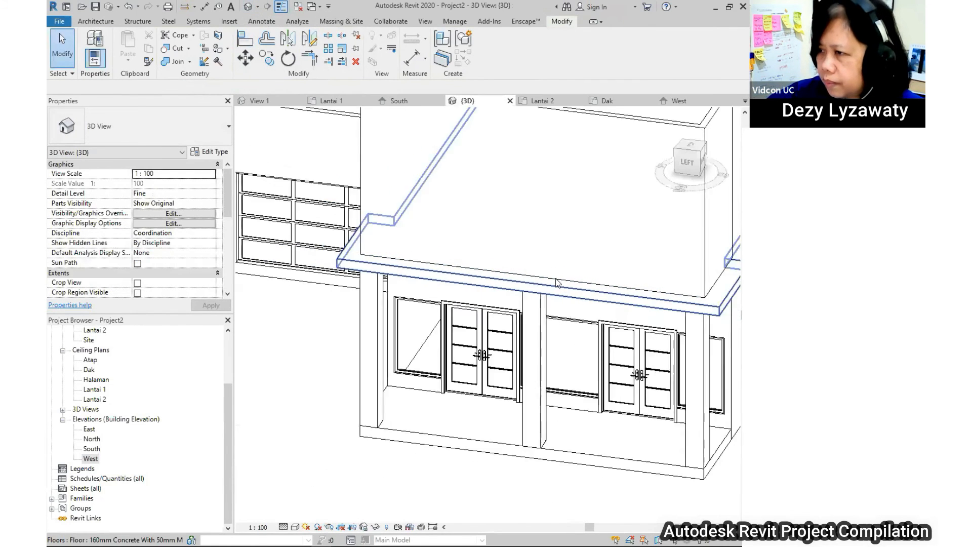
{"action": "middle_click_drag", "start_coordinate": [601, 338], "coordinate": [528, 378], "text": "shift"}
{"action": "scroll", "coordinate": [424, 296], "scroll_direction": "up", "scroll_amount": 4}
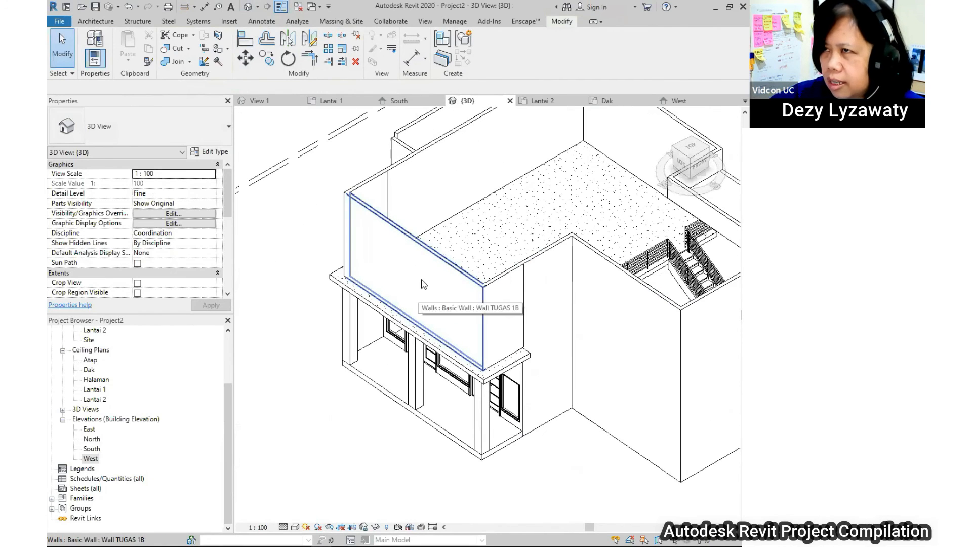
- Start loading a family and open the Windows folder of the US Metric library
{"action": "left_click", "coordinate": [229, 23]}
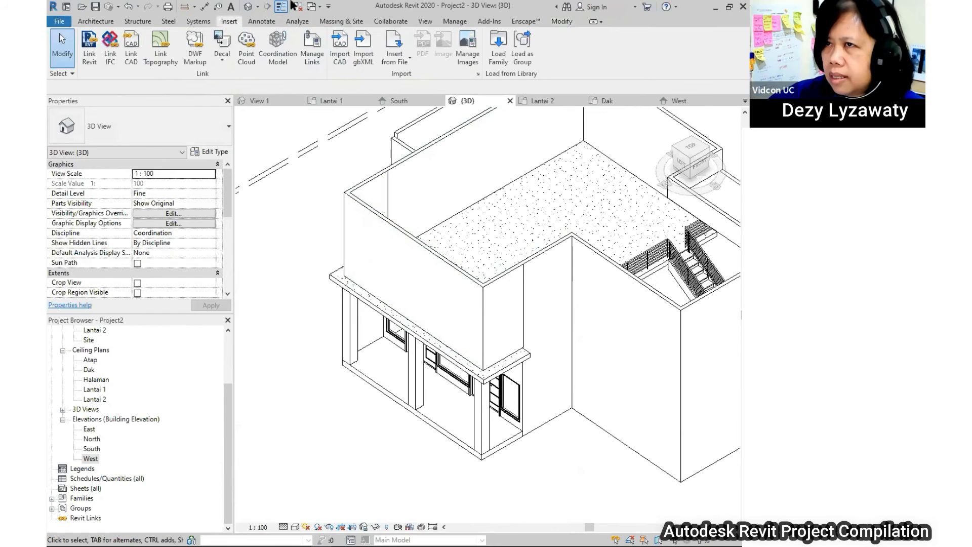
{"action": "left_click", "coordinate": [495, 62]}
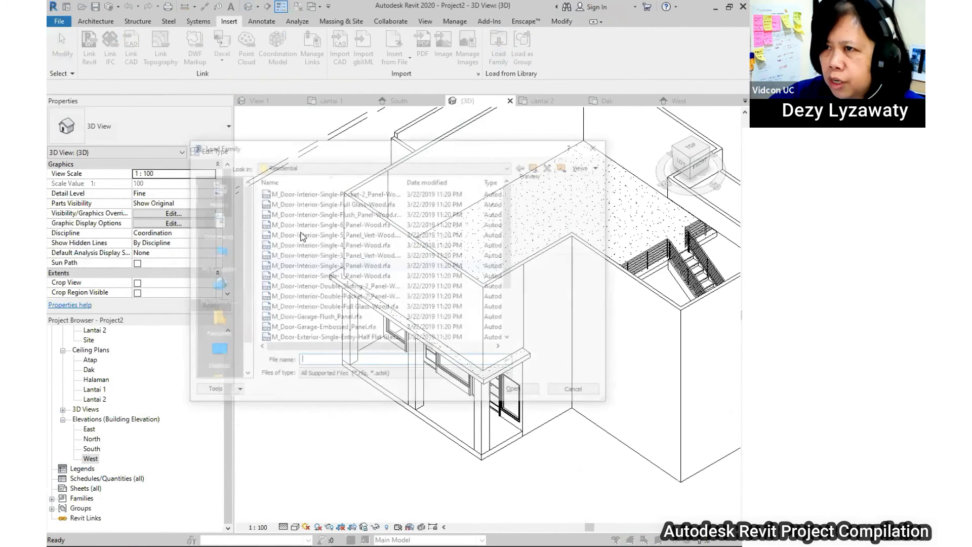
{"action": "left_click", "coordinate": [504, 167]}
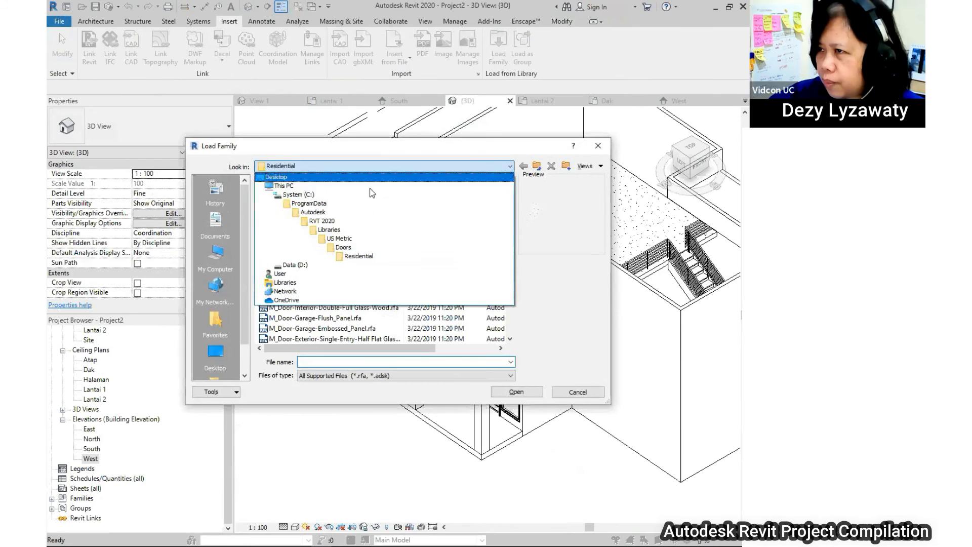
{"action": "left_click", "coordinate": [347, 230]}
{"action": "double_click", "coordinate": [290, 194]}
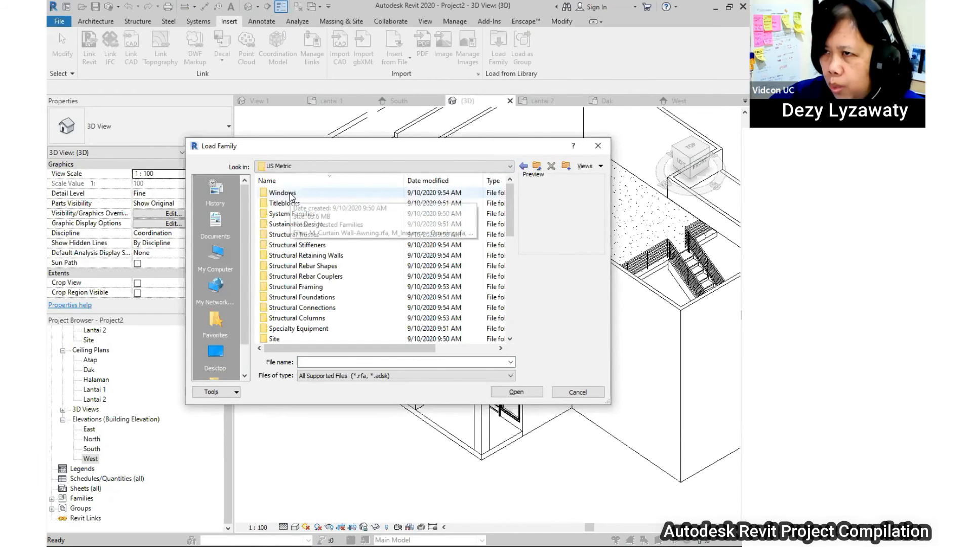
{"action": "double_click", "coordinate": [291, 194]}
- Examine the previews of the window families in the Windows folder, from skylights and awnings to casement and double-hung types
{"action": "left_click", "coordinate": [340, 195]}
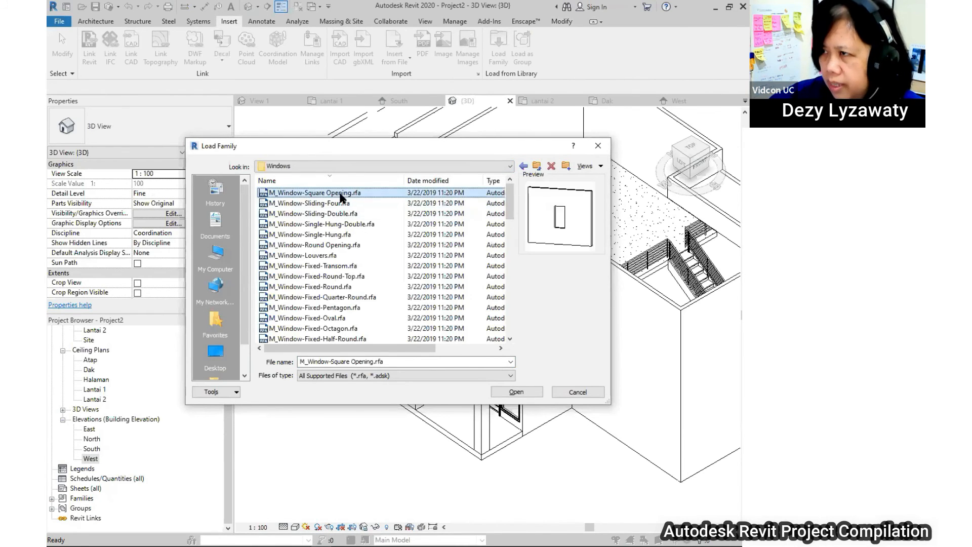
{"action": "scroll", "coordinate": [340, 196], "scroll_direction": "down", "scroll_amount": 10}
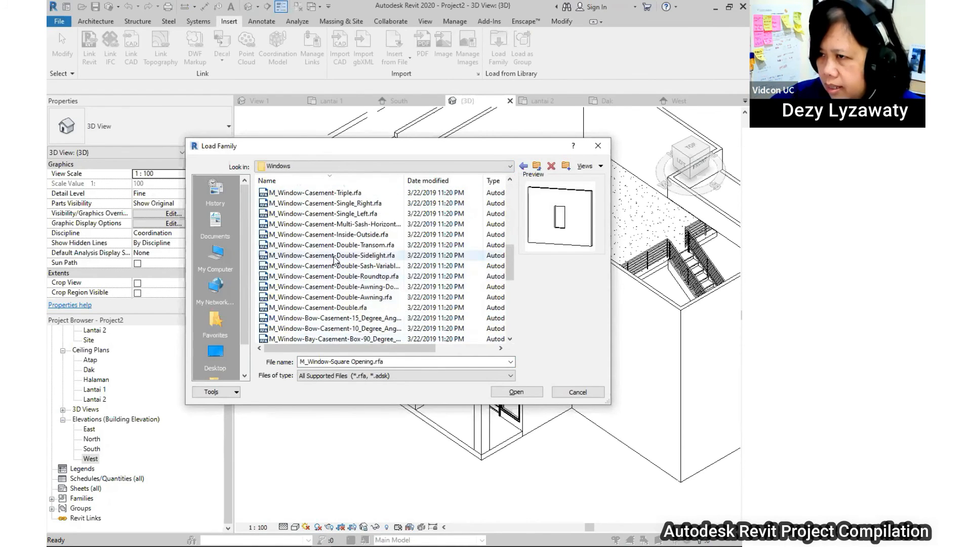
{"action": "left_click", "coordinate": [334, 256]}
{"action": "scroll", "coordinate": [349, 323], "scroll_direction": "down", "scroll_amount": 5}
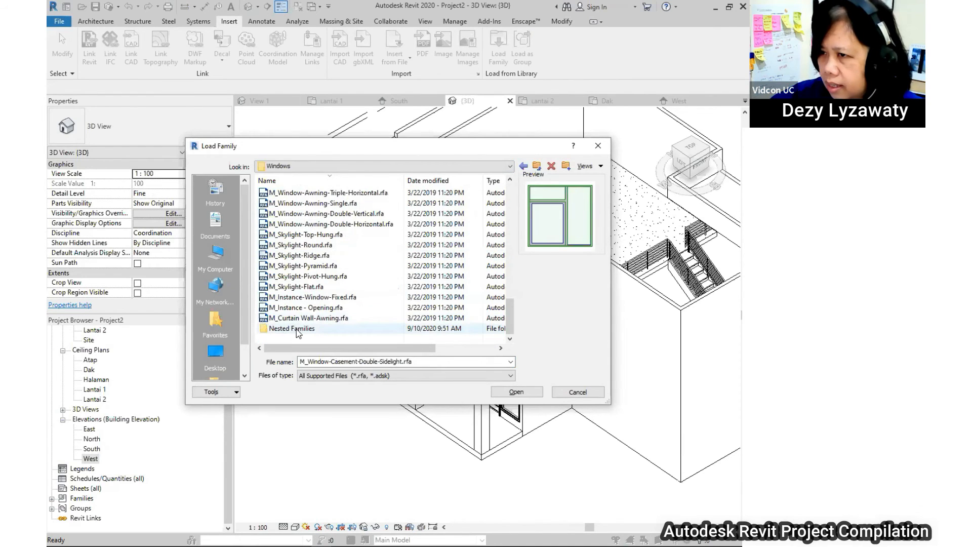
{"action": "left_click", "coordinate": [306, 317]}
{"action": "key", "text": "Up"}
{"action": "key", "text": "Up"}
{"action": "key", "text": "Up"}
{"action": "key", "text": "Up"}
{"action": "key", "text": "Up"}
{"action": "key", "text": "Up"}
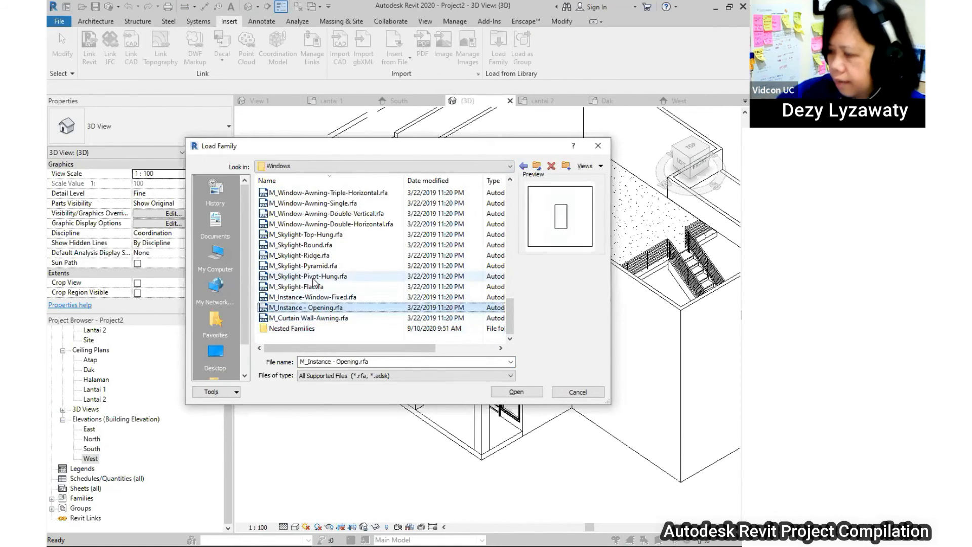
{"action": "key", "text": "Up"}
{"action": "key", "text": "Up"}
{"action": "key", "text": "Up"}
{"action": "key", "text": "Up"}
{"action": "key", "text": "Up"}
{"action": "key", "text": "Down"}
{"action": "key", "text": "Up"}
{"action": "key", "text": "Up"}
{"action": "key", "text": "Up"}
{"action": "key", "text": "Up"}
{"action": "key", "text": "Up"}
{"action": "key", "text": "Up"}
{"action": "key", "text": "Up"}
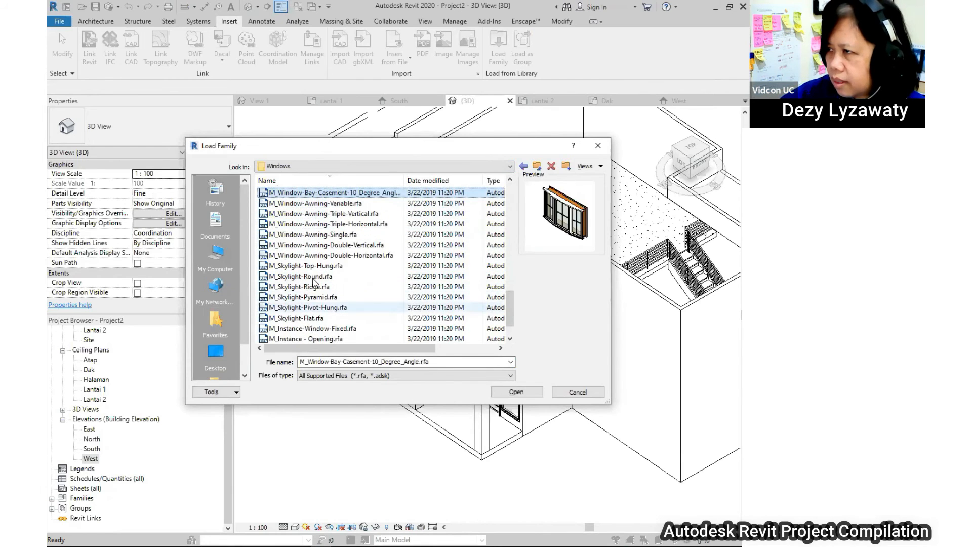
{"action": "key", "text": "Up"}
{"action": "key", "text": "Up"}
{"action": "key", "text": "Up"}
{"action": "key", "text": "Up"}
{"action": "key", "text": "Up"}
{"action": "key", "text": "Up"}
{"action": "key", "text": "Up"}
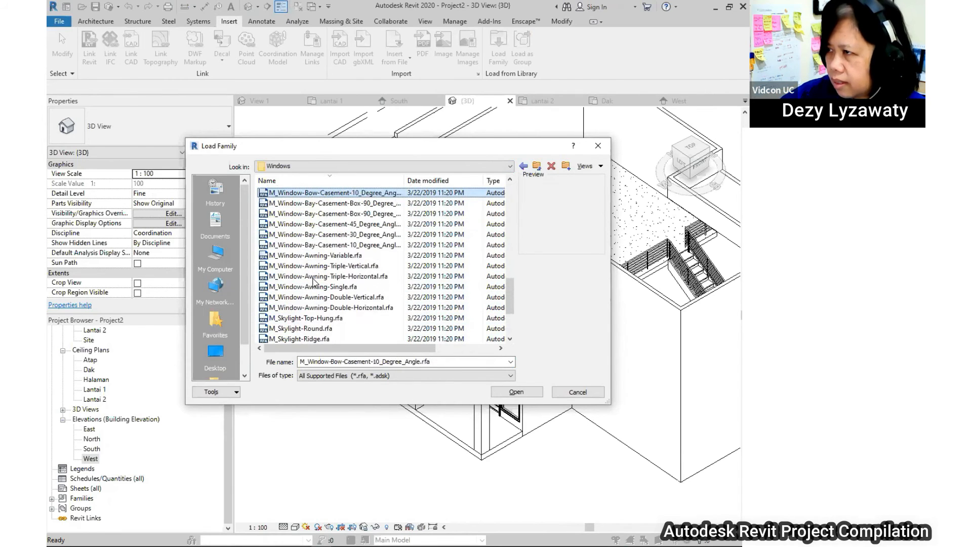
{"action": "key", "text": "Up"}
{"action": "key", "text": "Up"}
{"action": "key", "text": "Up"}
{"action": "key", "text": "Up"}
{"action": "key", "text": "Up"}
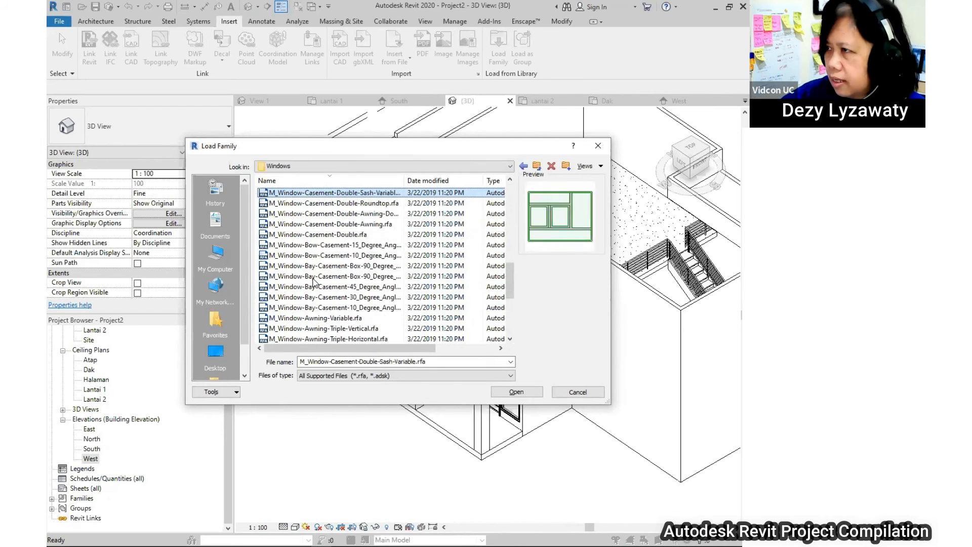
{"action": "key", "text": "Up"}
{"action": "key", "text": "Up"}
{"action": "key", "text": "Up"}
{"action": "key", "text": "Up"}
{"action": "key", "text": "Up"}
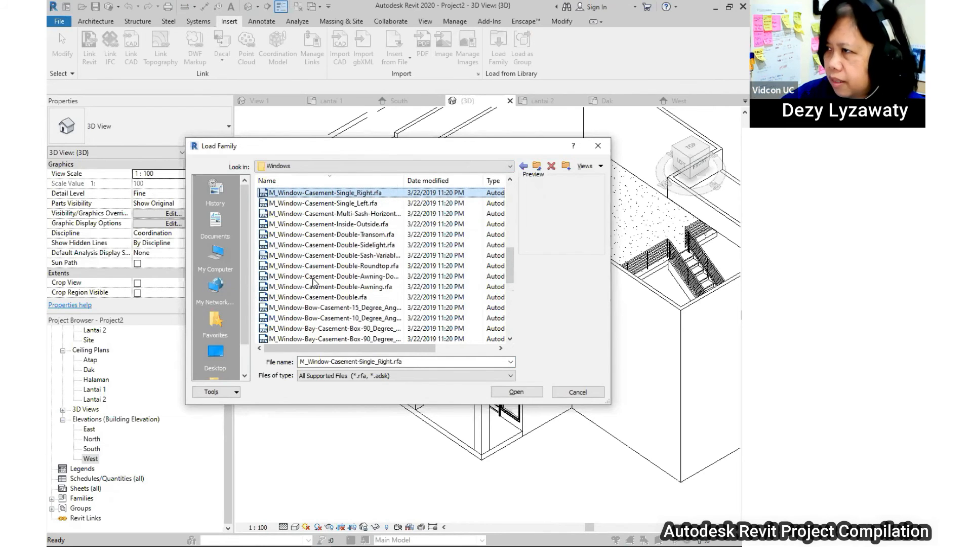
{"action": "key", "text": "Down"}
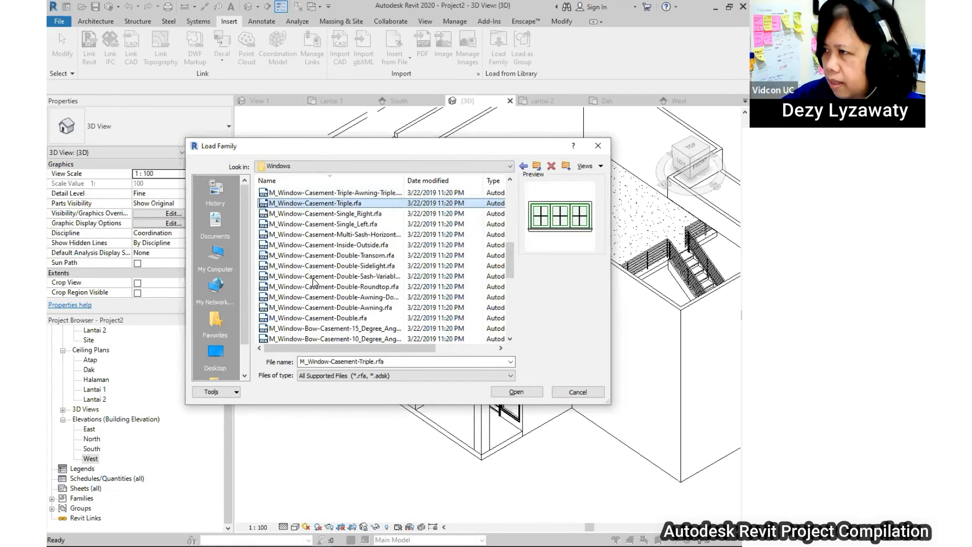
{"action": "key", "text": "Up"}
{"action": "key", "text": "Up"}
{"action": "key", "text": "Up"}
{"action": "key", "text": "Up"}
{"action": "key", "text": "Up"}
{"action": "key", "text": "Up"}
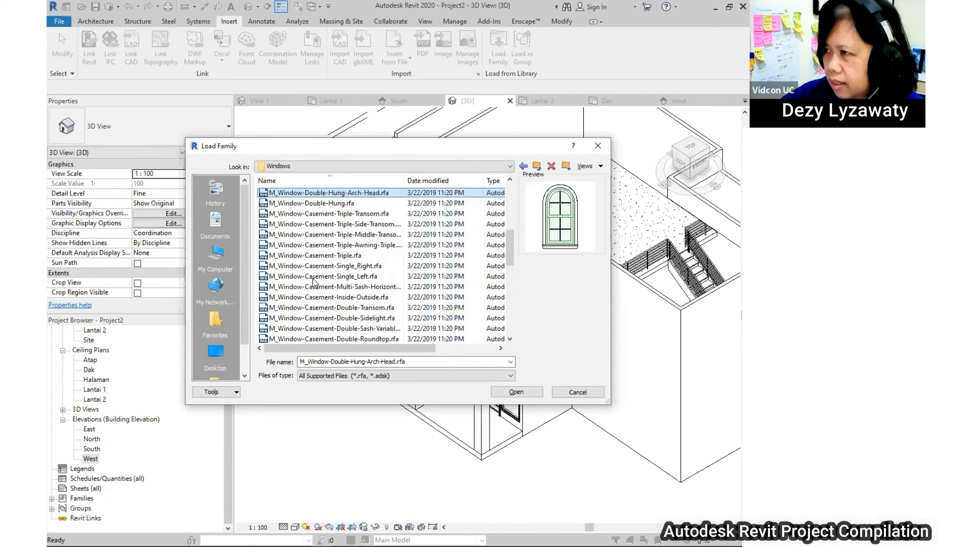
{"action": "key", "text": "Down"}
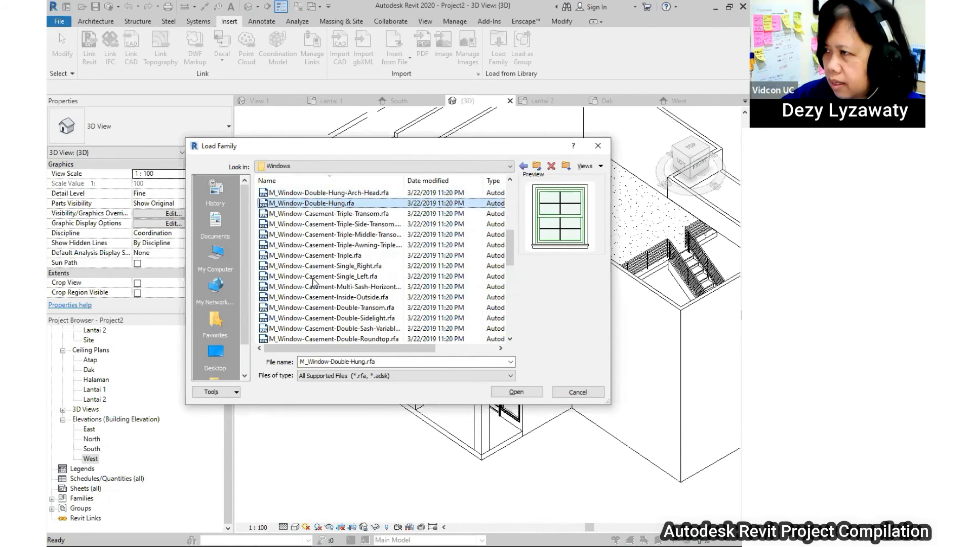
- Load the M_Window-Double-Hung-Double family with the types from 900 x 800mm through 1000 x 1100mm
{"action": "scroll", "coordinate": [375, 266], "scroll_direction": "up", "scroll_amount": 2}
{"action": "left_click", "coordinate": [363, 255]}
{"action": "left_click", "coordinate": [359, 246]}
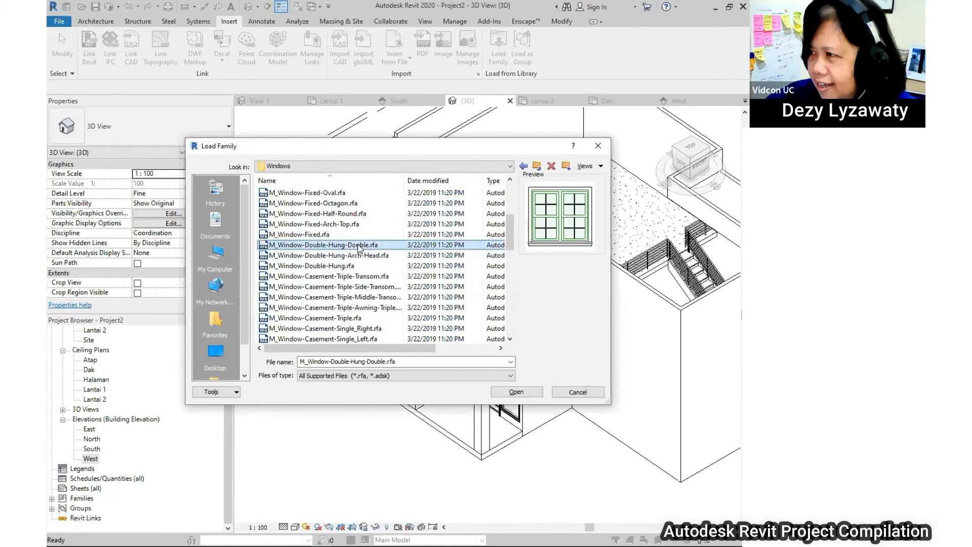
{"action": "left_click", "coordinate": [522, 392]}
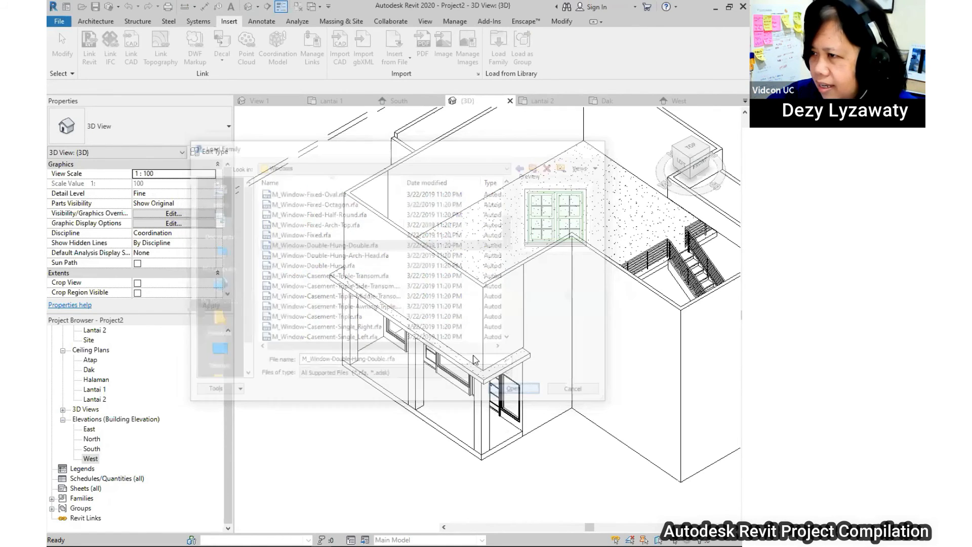
{"action": "left_click", "coordinate": [329, 256]}
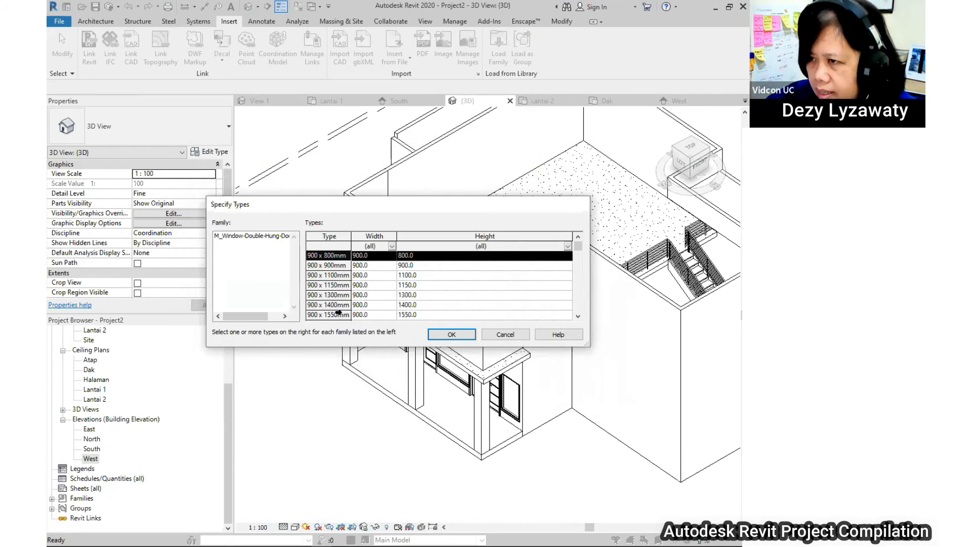
{"action": "left_click", "coordinate": [338, 314], "text": "shift"}
{"action": "scroll", "coordinate": [338, 314], "scroll_direction": "down", "scroll_amount": 1}
{"action": "left_click", "coordinate": [333, 314], "text": "shift"}
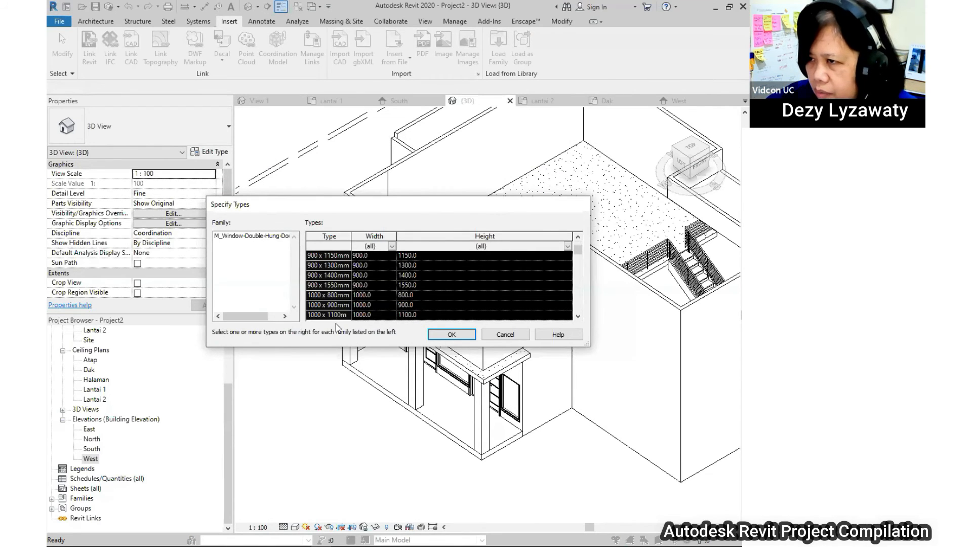
{"action": "left_click", "coordinate": [452, 335]}
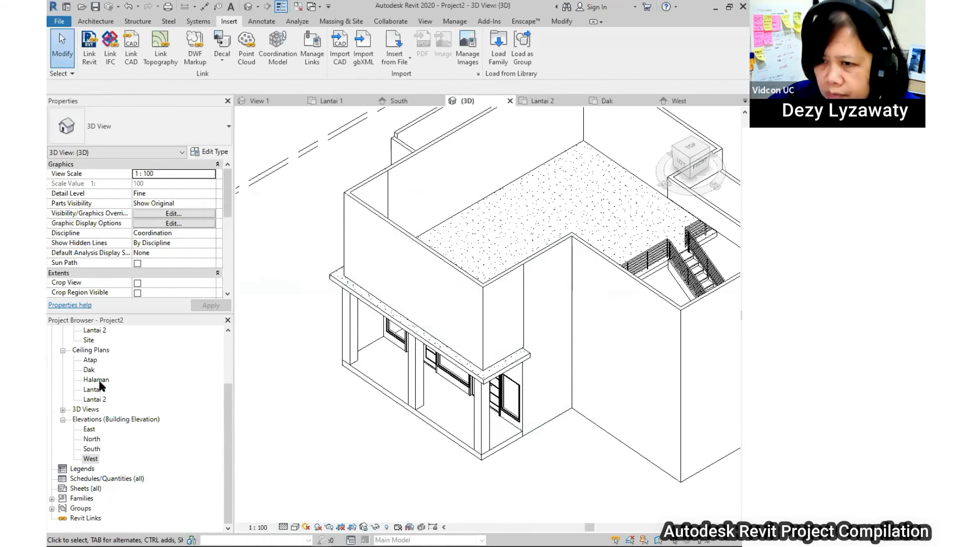
- Place three evenly spaced M_Window-Double-Hung-Double windows of type 1000 x 1100mm in the west wall of the Lantai 2 floor plan
{"action": "scroll", "coordinate": [100, 386], "scroll_direction": "up", "scroll_amount": 3}
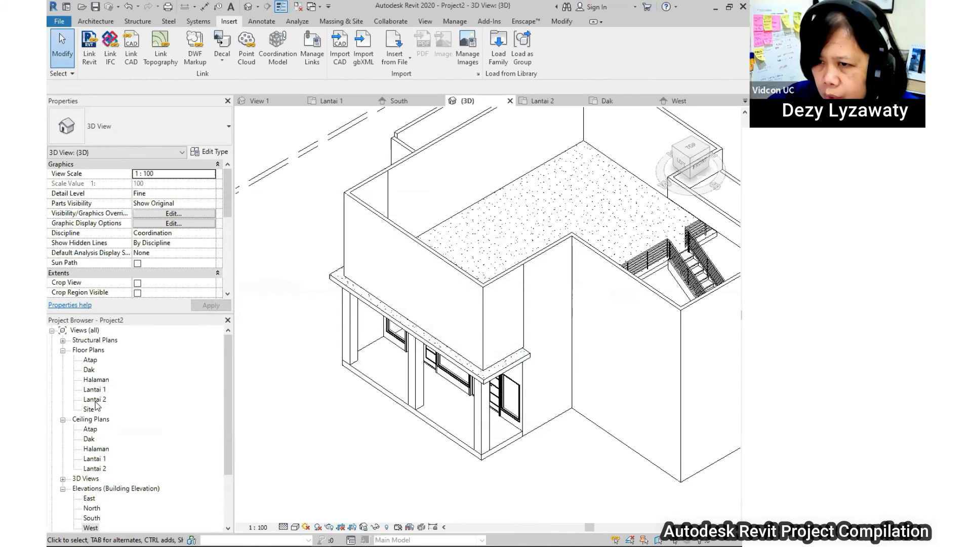
{"action": "double_click", "coordinate": [95, 399]}
{"action": "scroll", "coordinate": [365, 314], "scroll_direction": "down", "scroll_amount": 5}
{"action": "mouse_move", "coordinate": [365, 324]}
{"action": "middle_mouse_down"}
{"action": "mouse_move", "coordinate": [365, 299]}
{"action": "mouse_move", "coordinate": [334, 288]}
{"action": "middle_mouse_up"}
{"action": "scroll", "coordinate": [408, 288], "scroll_direction": "up", "scroll_amount": 2}
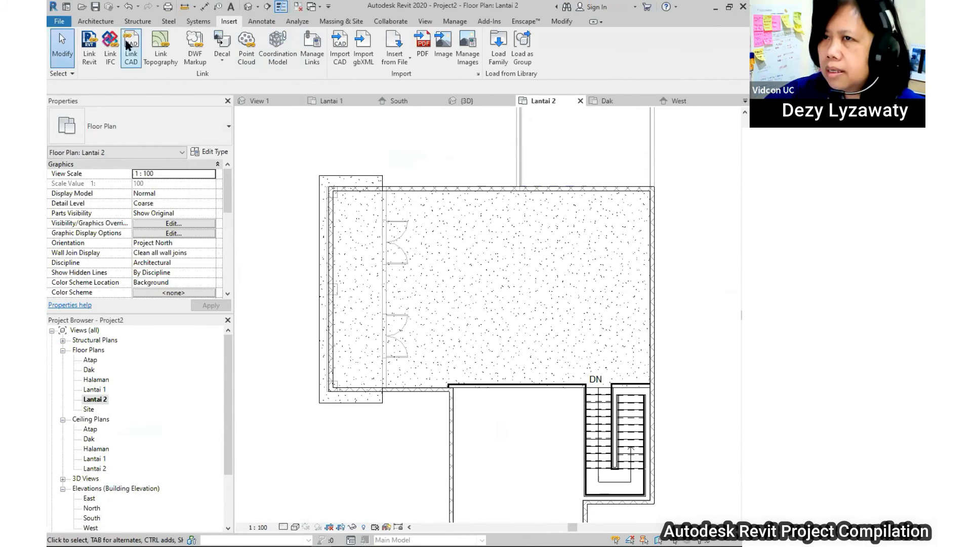
{"action": "left_click", "coordinate": [105, 24]}
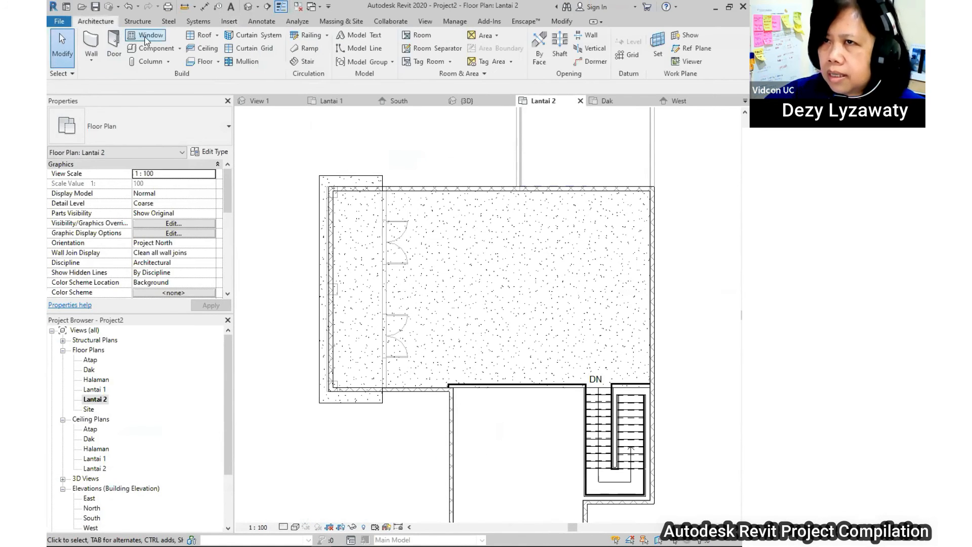
{"action": "left_click", "coordinate": [195, 127]}
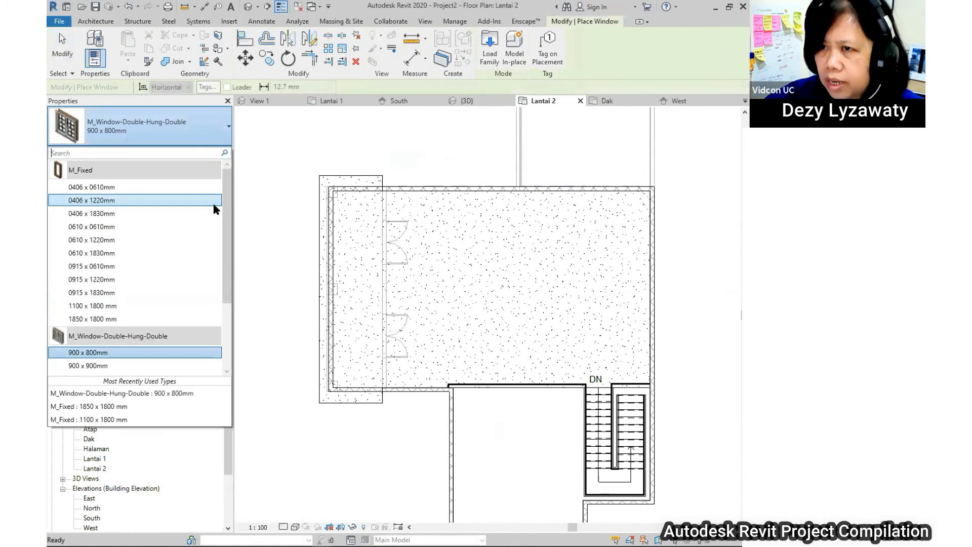
{"action": "left_click_drag", "start_coordinate": [229, 257], "coordinate": [229, 320]}
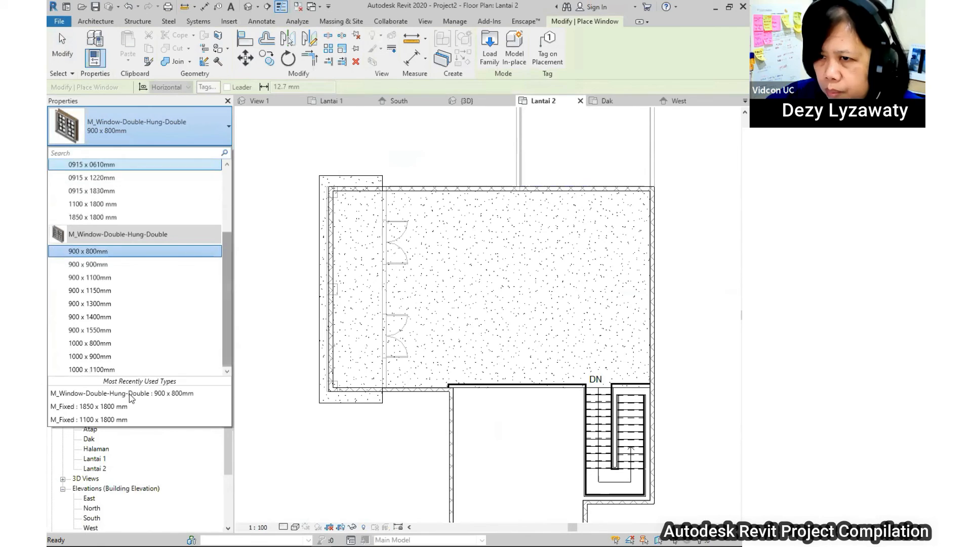
{"action": "left_click", "coordinate": [99, 369]}
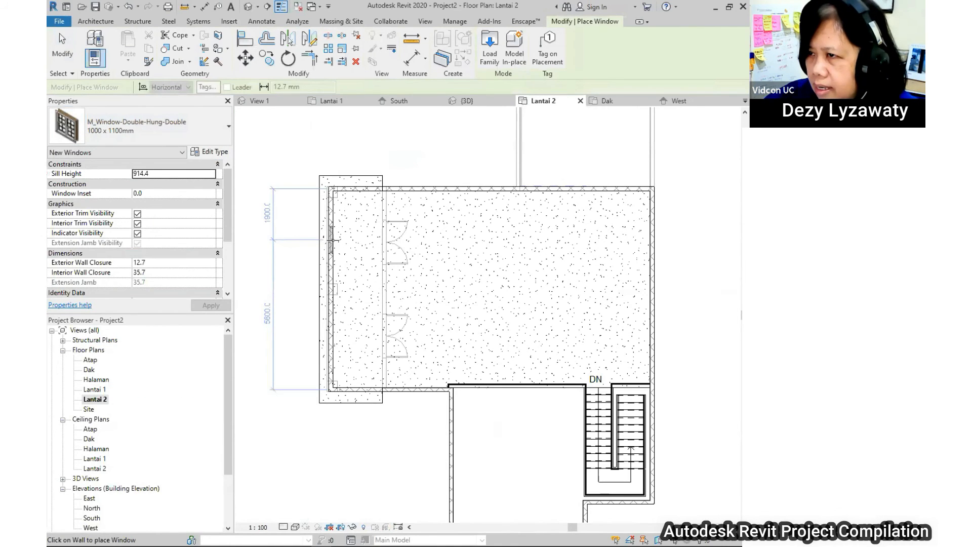
{"action": "left_click", "coordinate": [335, 338]}
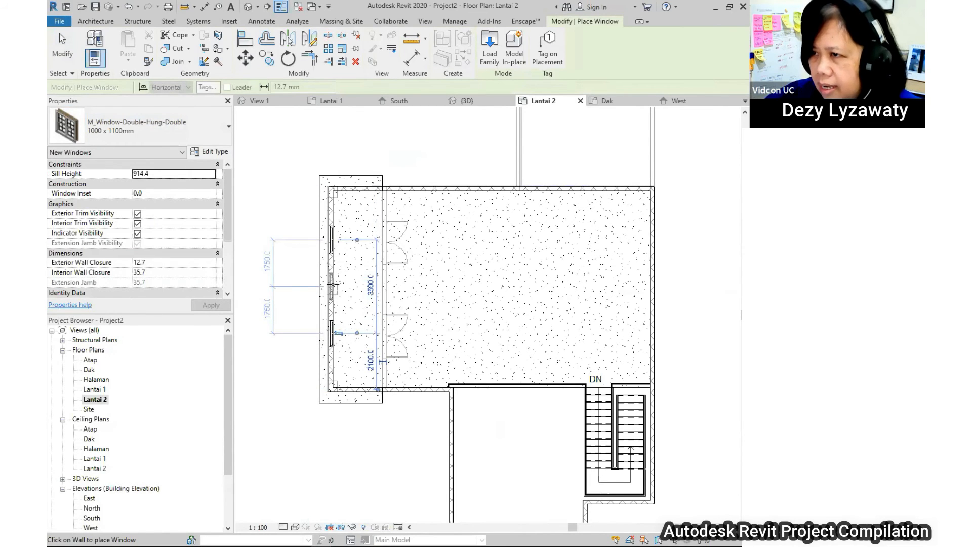
{"action": "key", "text": "Escape"}
{"action": "key", "text": "Escape"}
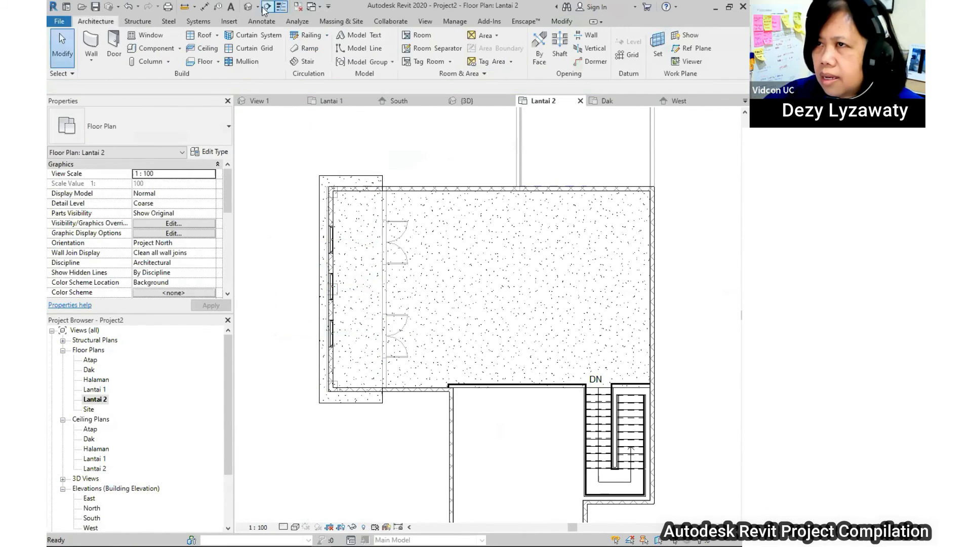
- In the 3D view, change the type of the front wall enclosing the staircase area from basic wall to Curtain Wall
{"action": "left_click", "coordinate": [247, 7]}
{"action": "middle_click_drag", "start_coordinate": [601, 268], "coordinate": [578, 334], "text": "shift"}
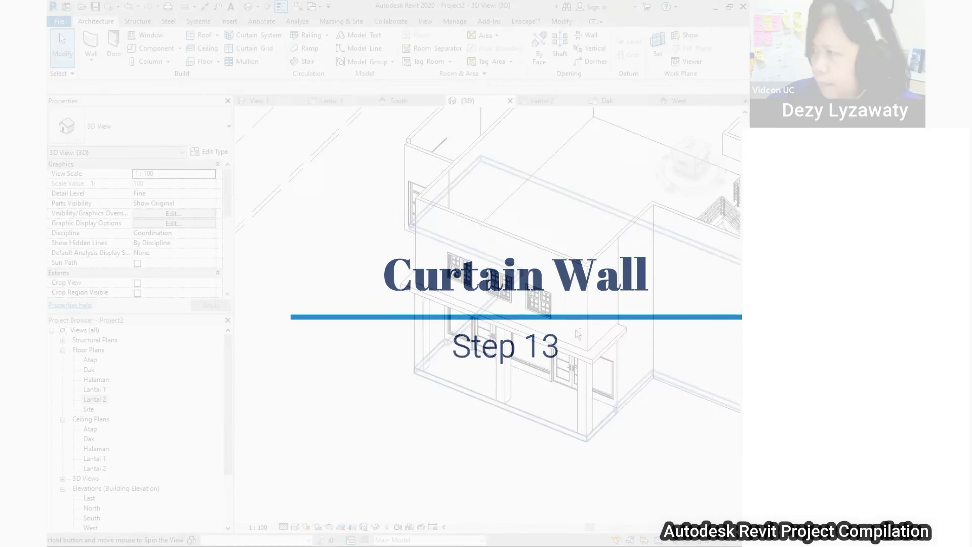
{"action": "middle_click_drag", "start_coordinate": [456, 309], "coordinate": [491, 375], "text": "shift"}
{"action": "left_click", "coordinate": [491, 378]}
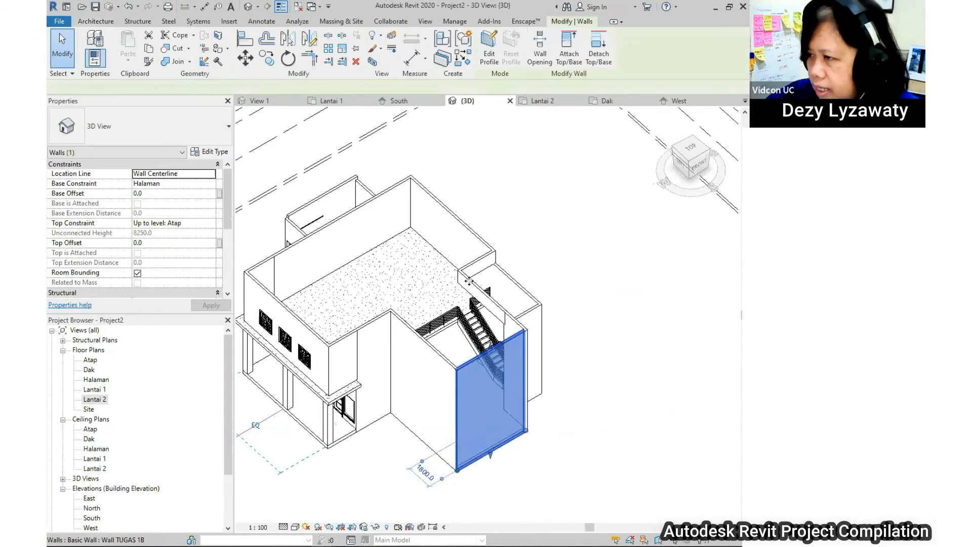
{"action": "left_click", "coordinate": [193, 130]}
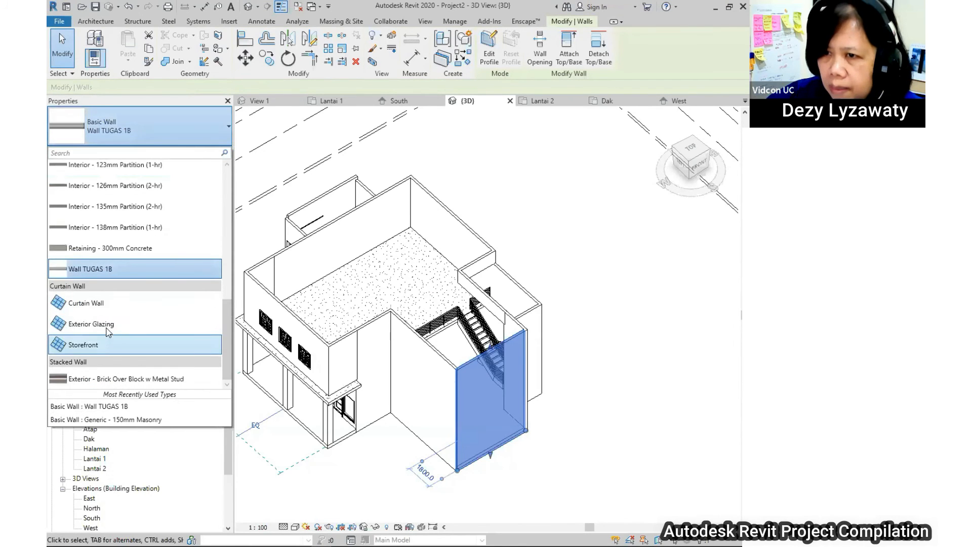
{"action": "left_click", "coordinate": [101, 305]}
{"action": "left_click", "coordinate": [622, 426]}
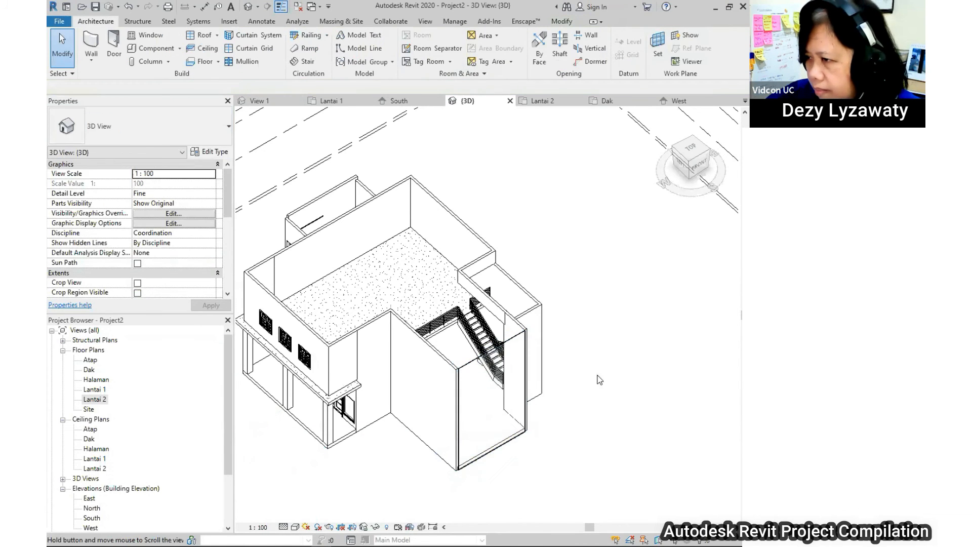
{"action": "scroll", "coordinate": [489, 406], "scroll_direction": "up", "scroll_amount": 8}
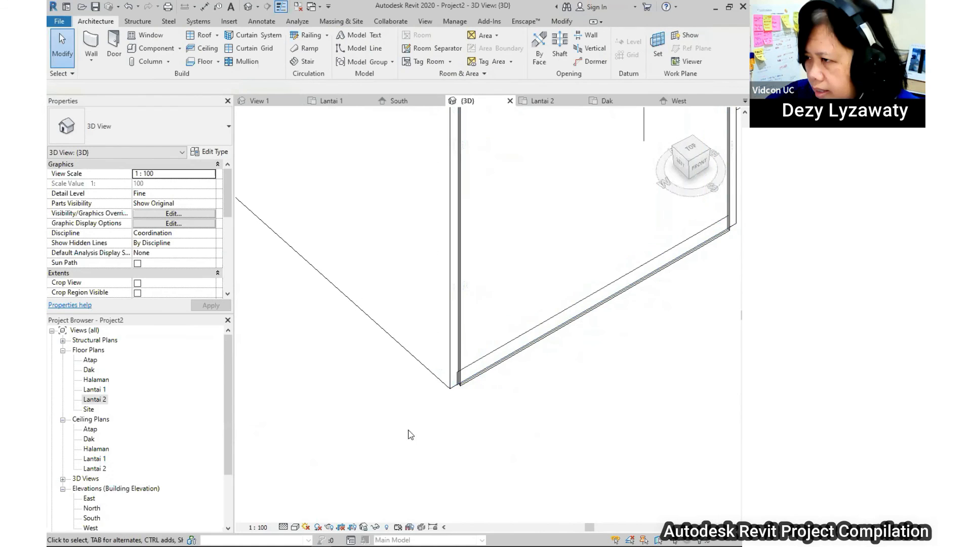
- In the Lantai 1 floor plan, align the end of the west side wall with the curtain wall's outer face
{"action": "double_click", "coordinate": [95, 389]}
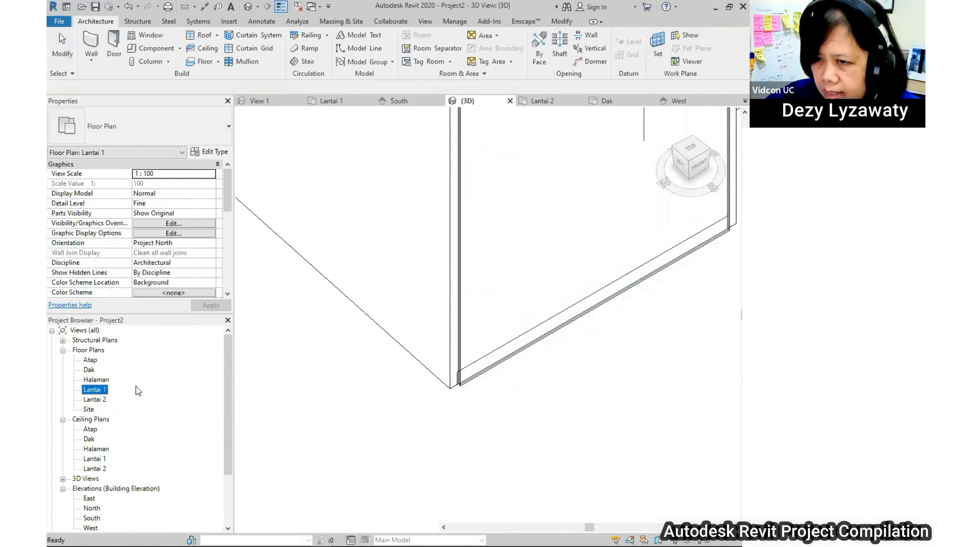
{"action": "scroll", "coordinate": [572, 324], "scroll_direction": "down", "scroll_amount": 4}
{"action": "scroll", "coordinate": [509, 335], "scroll_direction": "up", "scroll_amount": 5}
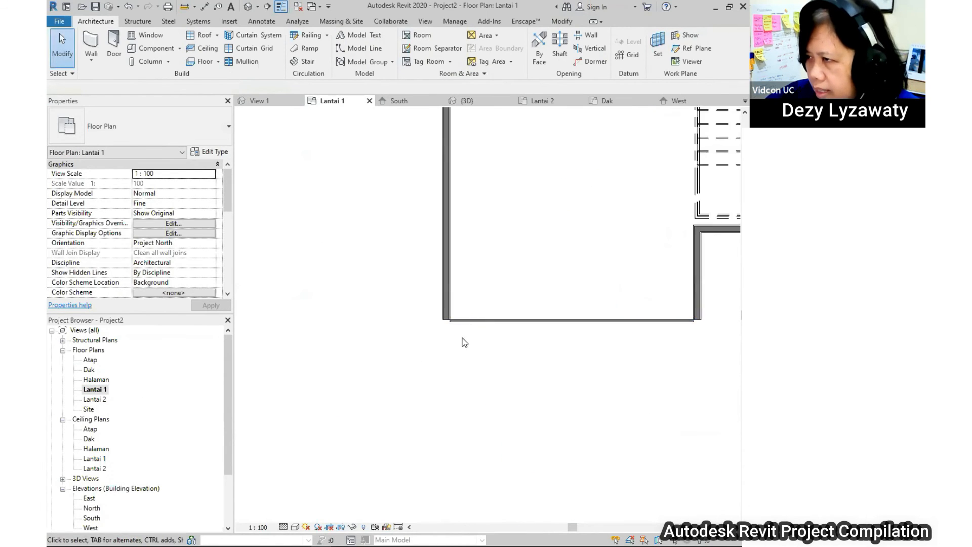
{"action": "scroll", "coordinate": [278, 303], "scroll_direction": "down", "scroll_amount": 4}
{"action": "middle_click_drag", "start_coordinate": [530, 351], "coordinate": [522, 355]}
{"action": "left_click", "coordinate": [607, 314]}
{"action": "scroll", "coordinate": [355, 332], "scroll_direction": "up", "scroll_amount": 2}
{"action": "scroll", "coordinate": [354, 331], "scroll_direction": "up", "scroll_amount": 2}
{"action": "left_click", "coordinate": [369, 303]}
{"action": "scroll", "coordinate": [368, 304], "scroll_direction": "up", "scroll_amount": 1}
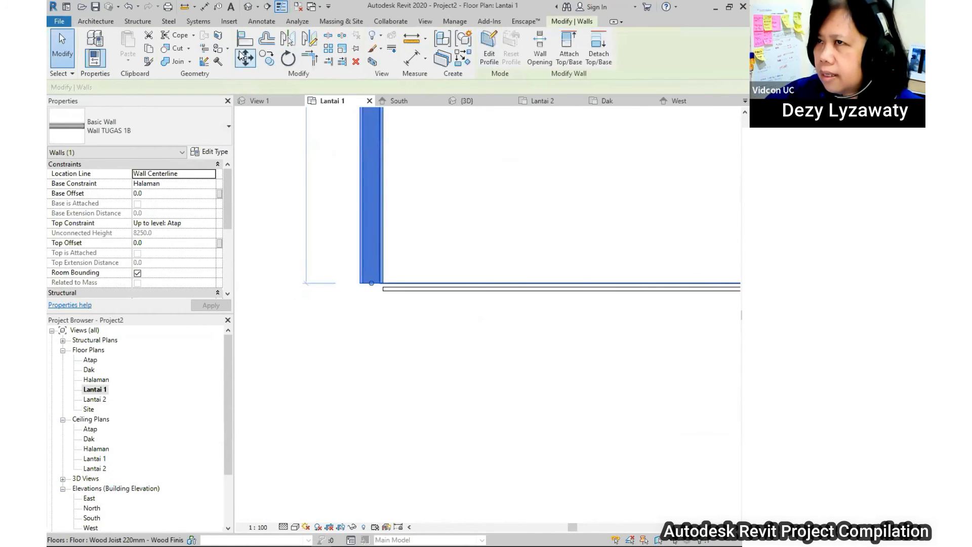
{"action": "left_click", "coordinate": [242, 43]}
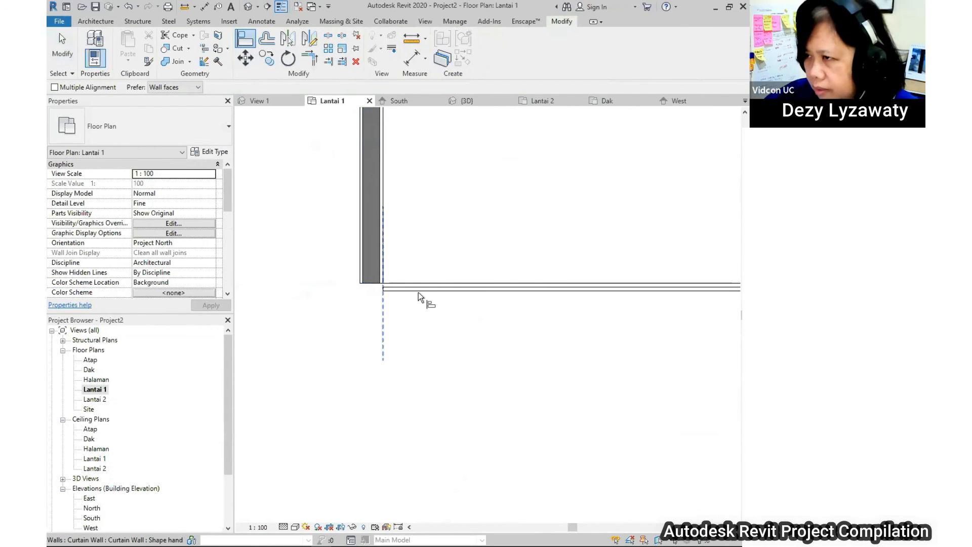
{"action": "left_click", "coordinate": [447, 291]}
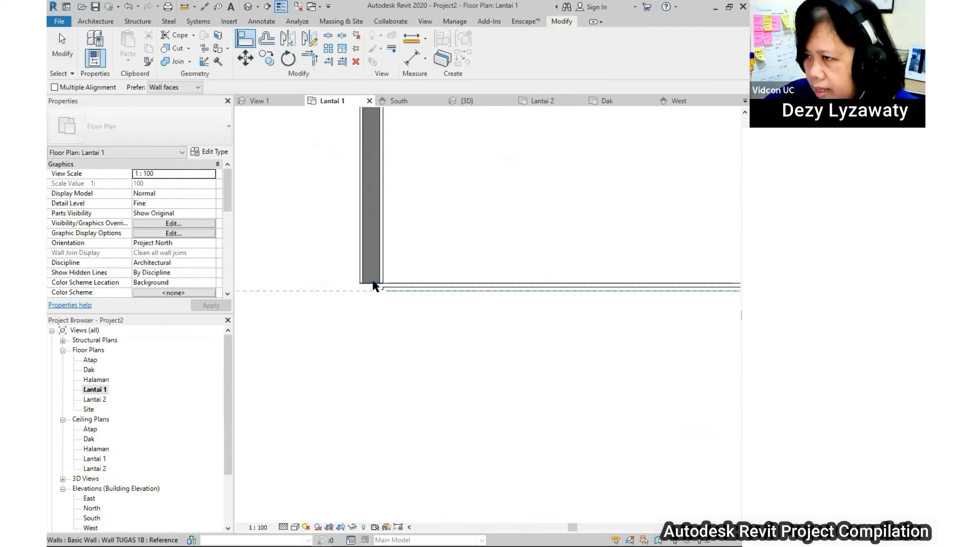
{"action": "left_click", "coordinate": [374, 282]}
- In the Lantai 1 floor plan, align the end of the east side wall with the curtain wall's outer face, and return to the 3D view
{"action": "scroll", "coordinate": [320, 341], "scroll_direction": "down", "scroll_amount": 3}
{"action": "middle_click_drag", "start_coordinate": [680, 335], "coordinate": [497, 342]}
{"action": "scroll", "coordinate": [496, 342], "scroll_direction": "up", "scroll_amount": 1}
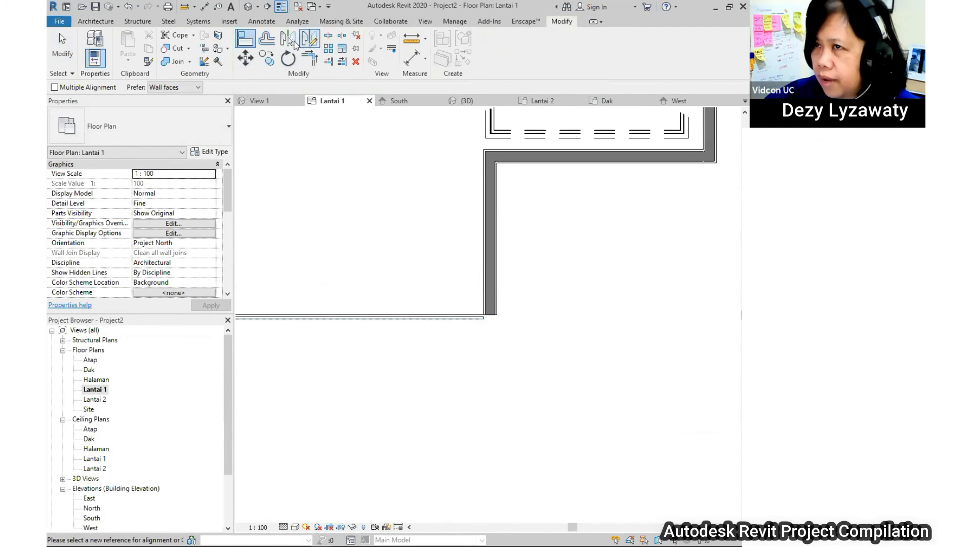
{"action": "scroll", "coordinate": [478, 356], "scroll_direction": "up", "scroll_amount": 2}
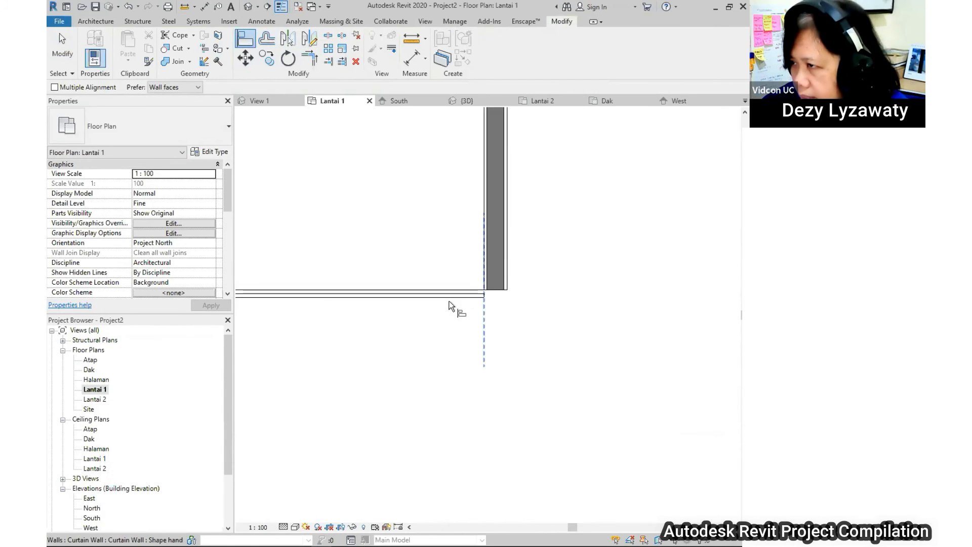
{"action": "left_click", "coordinate": [482, 303]}
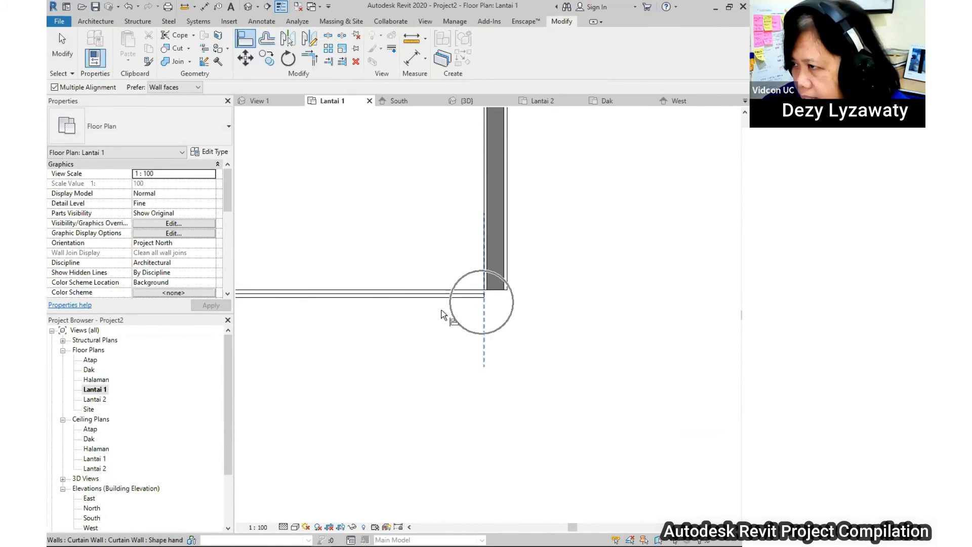
{"action": "left_click", "coordinate": [369, 301]}
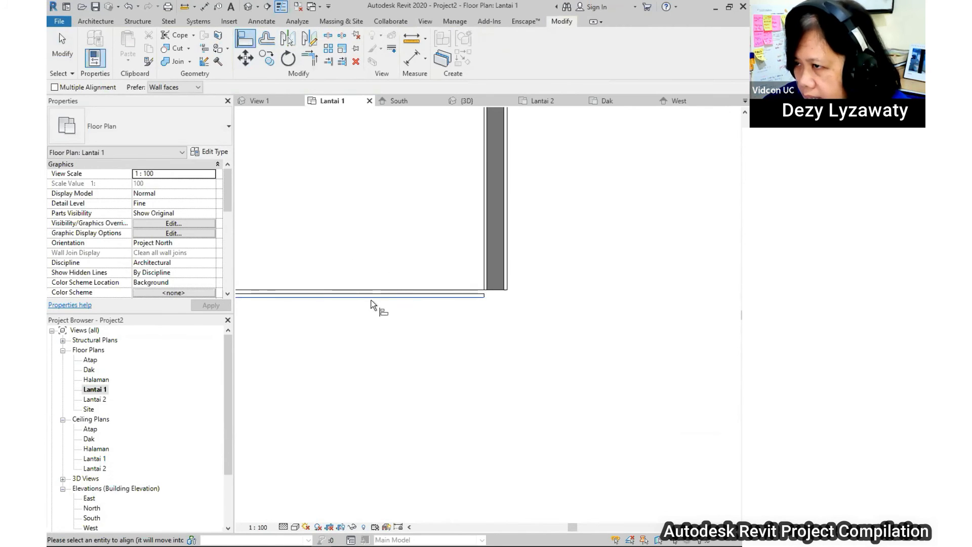
{"action": "left_click", "coordinate": [503, 293]}
{"action": "scroll", "coordinate": [542, 372], "scroll_direction": "down", "scroll_amount": 3}
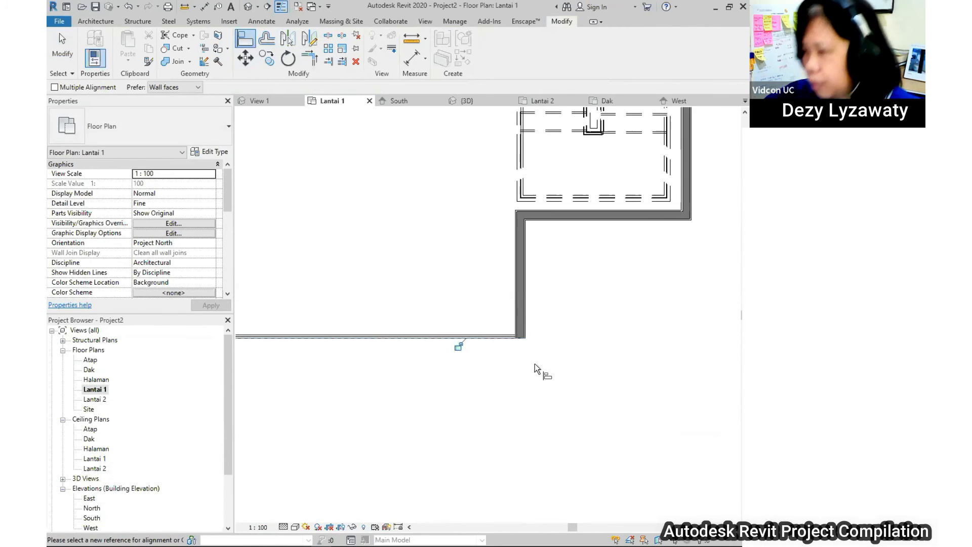
{"action": "scroll", "coordinate": [535, 365], "scroll_direction": "down", "scroll_amount": 2}
{"action": "key", "text": "Escape"}
{"action": "key", "text": "Escape"}
{"action": "middle_click_drag", "start_coordinate": [476, 441], "coordinate": [496, 405]}
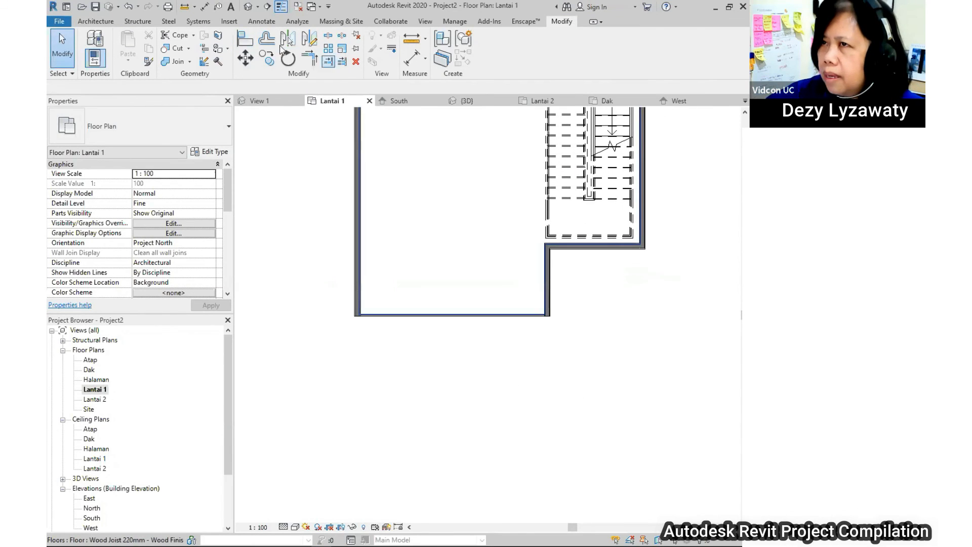
{"action": "left_click", "coordinate": [248, 6]}
{"action": "scroll", "coordinate": [516, 235], "scroll_direction": "down", "scroll_amount": 5}
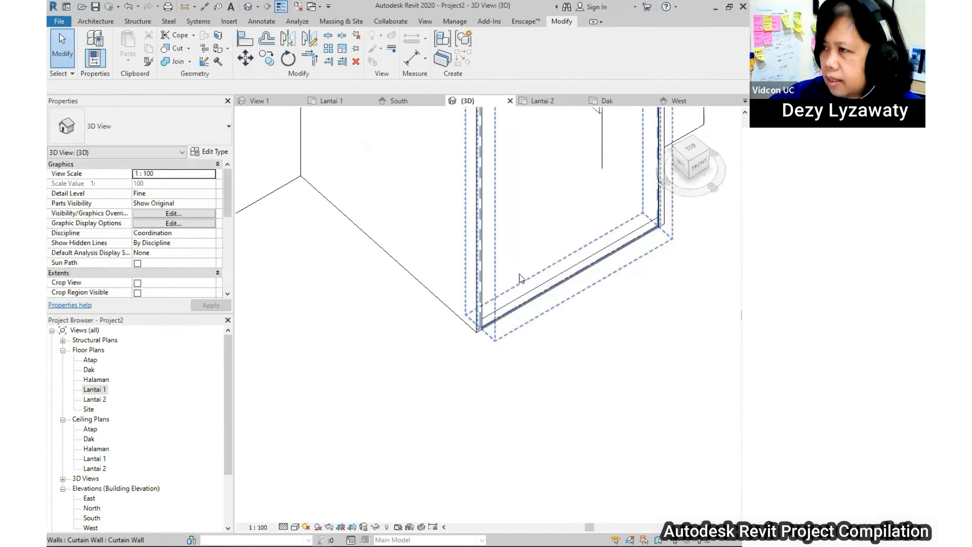
{"action": "scroll", "coordinate": [516, 242], "scroll_direction": "down", "scroll_amount": 3}
{"action": "middle_click_drag", "start_coordinate": [371, 168], "coordinate": [488, 253], "text": "shift"}
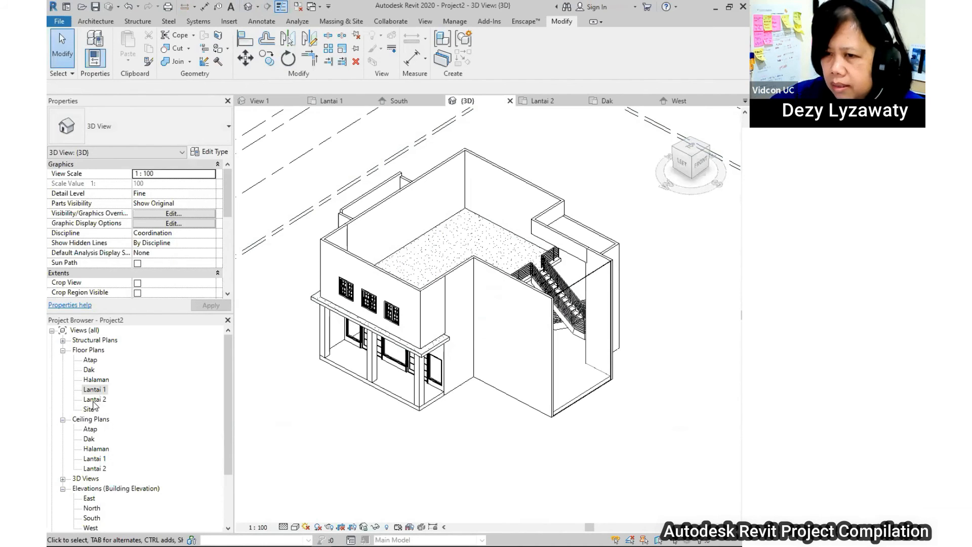
- Open the Atap floor plan and set its underlay base level to Lantai 2
{"action": "double_click", "coordinate": [90, 360]}
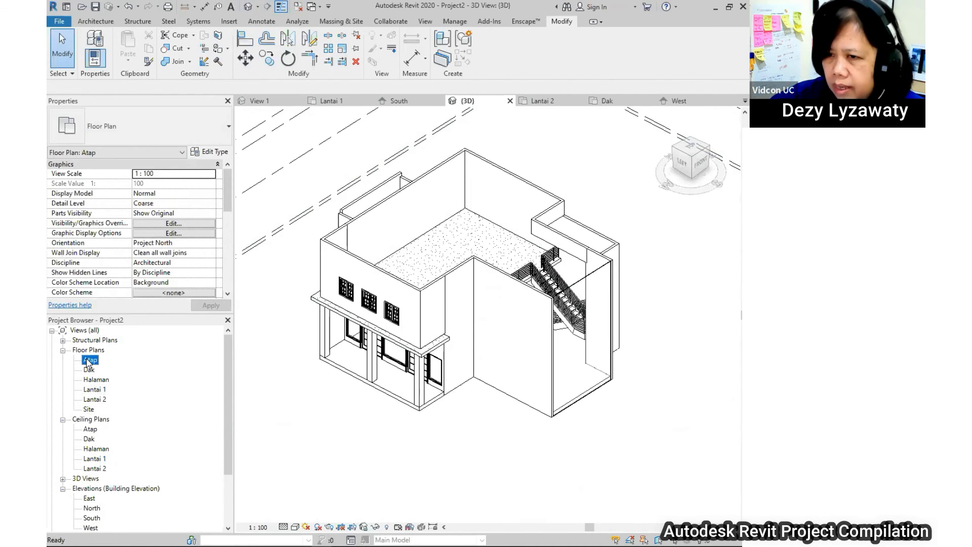
{"action": "middle_click_drag", "start_coordinate": [436, 311], "coordinate": [376, 309]}
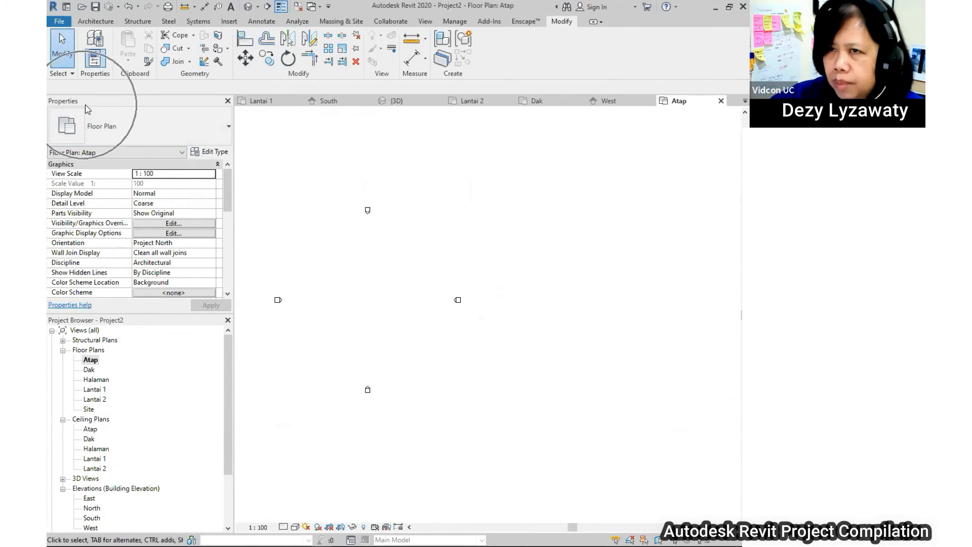
{"action": "left_click_drag", "start_coordinate": [226, 201], "coordinate": [228, 236]}
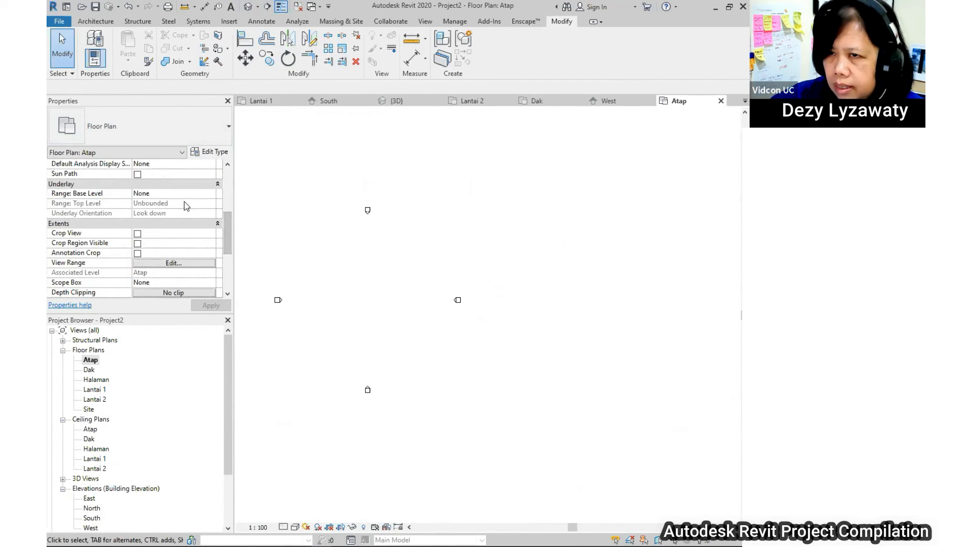
{"action": "left_click", "coordinate": [211, 194]}
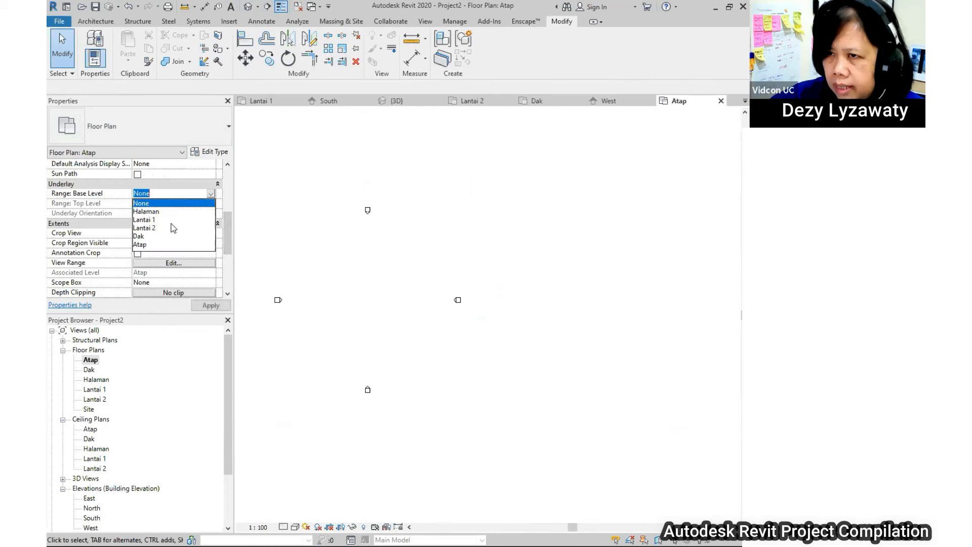
{"action": "left_click", "coordinate": [154, 229]}
{"action": "scroll", "coordinate": [319, 296], "scroll_direction": "up", "scroll_amount": 4}
{"action": "scroll", "coordinate": [417, 340], "scroll_direction": "up", "scroll_amount": 3}
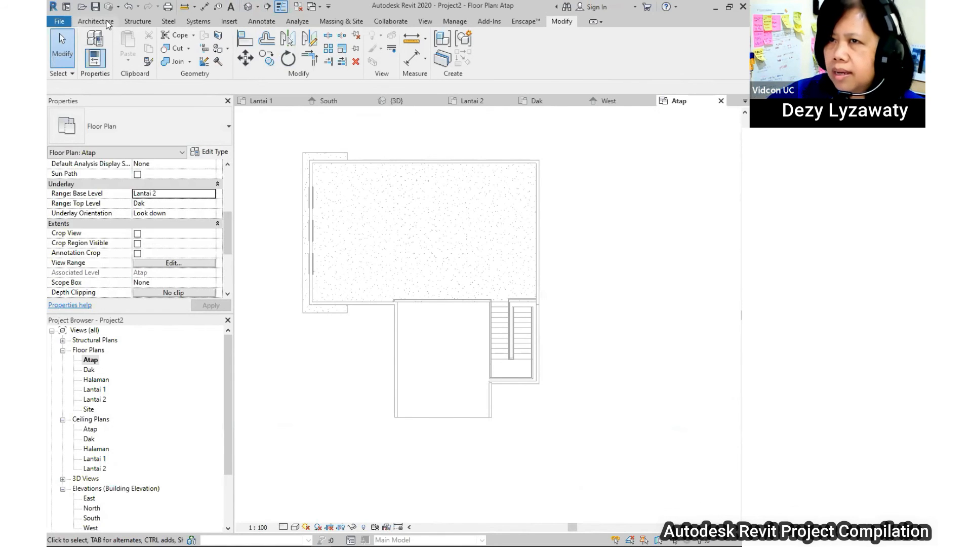
- Start a roof by footprint with a 1000 offset and draw its boundary line along the north wall of the main block
{"action": "left_click", "coordinate": [96, 21]}
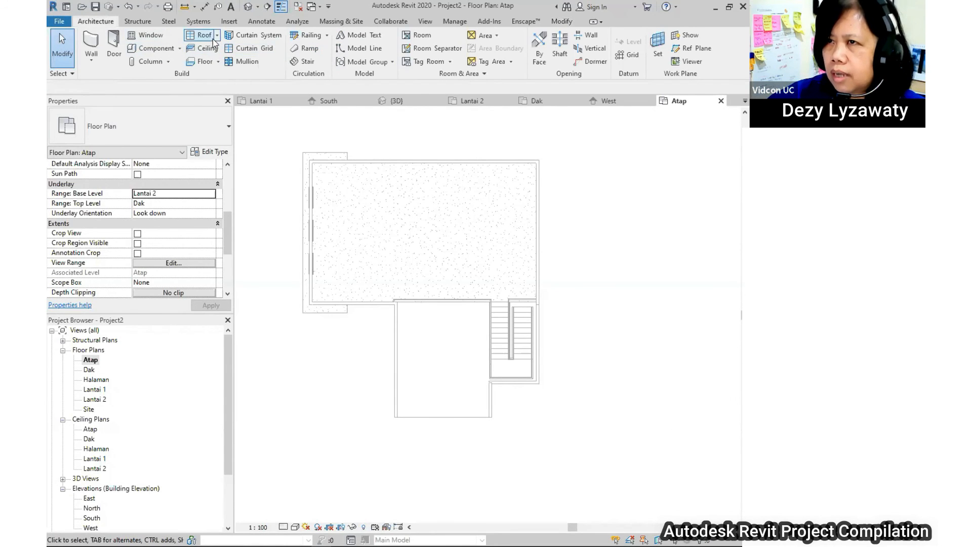
{"action": "left_click", "coordinate": [217, 35]}
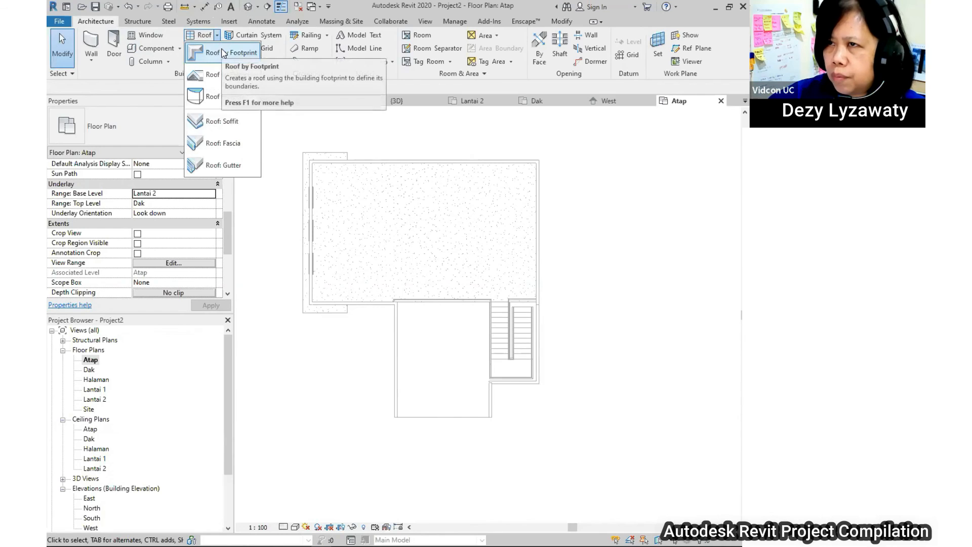
{"action": "left_click", "coordinate": [223, 52]}
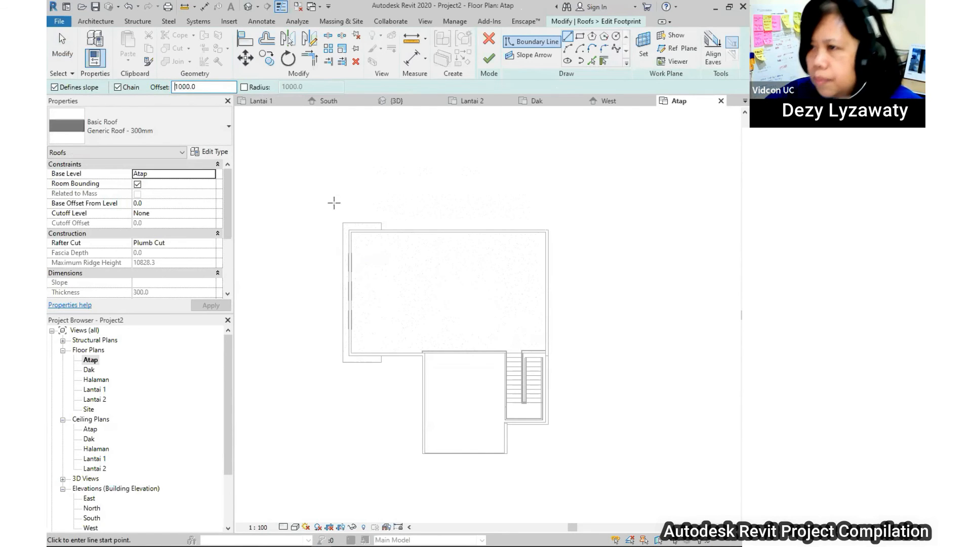
{"action": "scroll", "coordinate": [335, 203], "scroll_direction": "up", "scroll_amount": 2}
{"action": "left_click", "coordinate": [355, 242]}
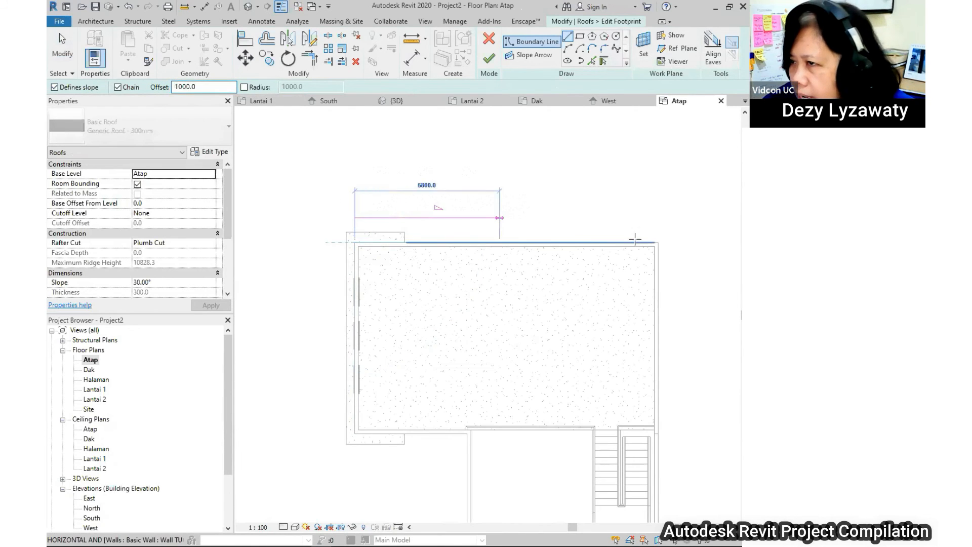
{"action": "left_click", "coordinate": [656, 242]}
{"action": "middle_click_drag", "start_coordinate": [669, 324], "coordinate": [606, 164]}
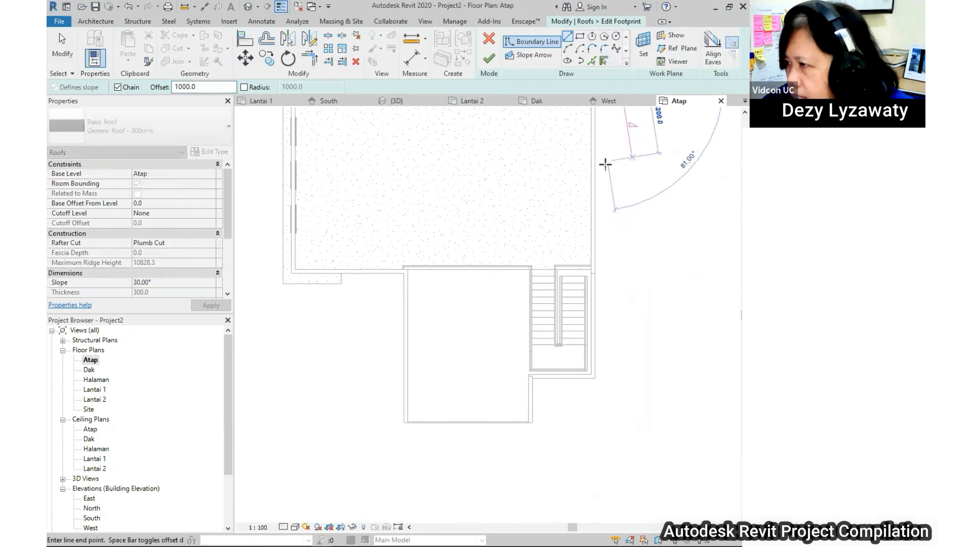
- Continue the roof boundary along the main block's east wall, then around the east and south sides of the front wing
{"action": "scroll", "coordinate": [603, 257], "scroll_direction": "up", "scroll_amount": 1}
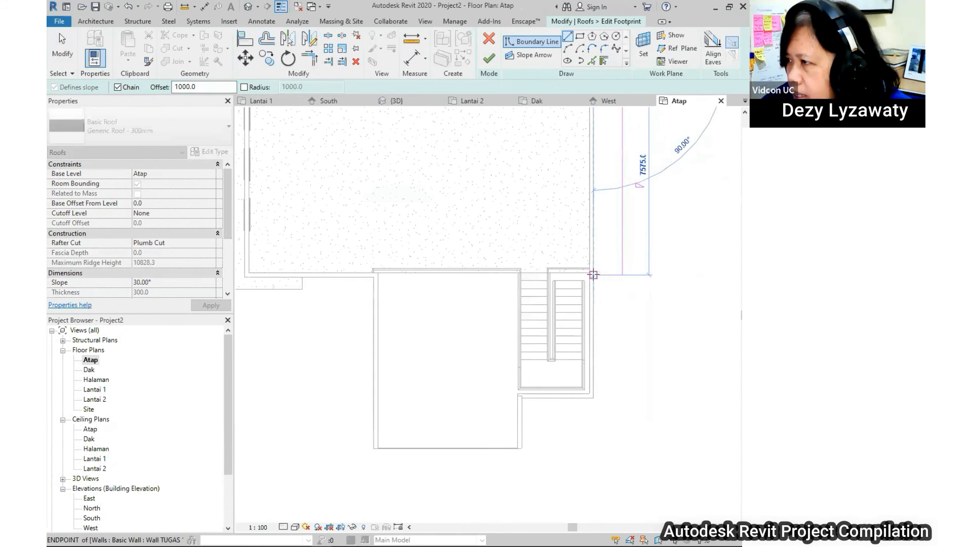
{"action": "scroll", "coordinate": [595, 275], "scroll_direction": "up", "scroll_amount": 1}
{"action": "left_click", "coordinate": [590, 275]}
{"action": "left_click", "coordinate": [501, 276]}
{"action": "middle_click_drag", "start_coordinate": [502, 278], "coordinate": [504, 163]}
{"action": "left_click", "coordinate": [501, 390]}
{"action": "left_click", "coordinate": [304, 390]}
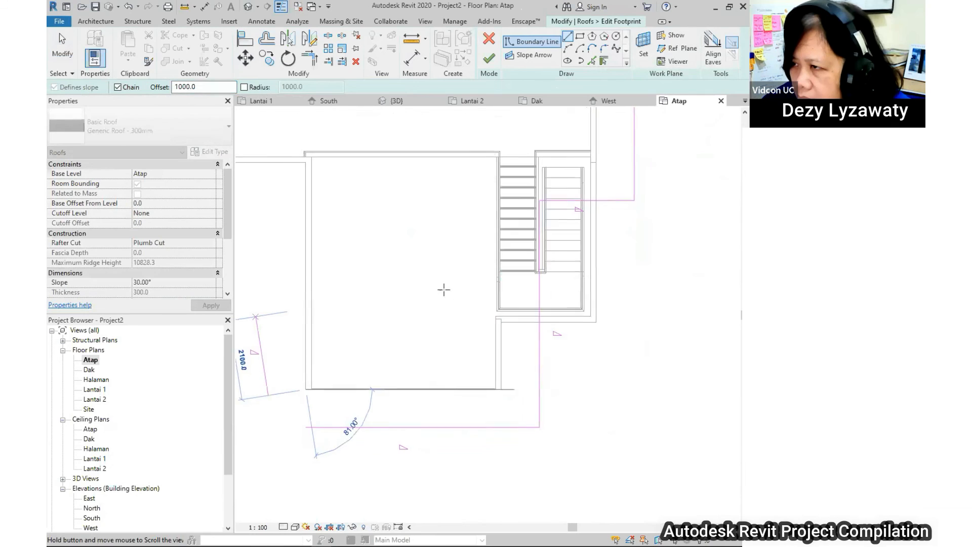
- Close the roof boundary along the front wing's west side and the main block's south and west walls
{"action": "middle_click_drag", "start_coordinate": [444, 289], "coordinate": [601, 362]}
{"action": "left_click", "coordinate": [327, 241]}
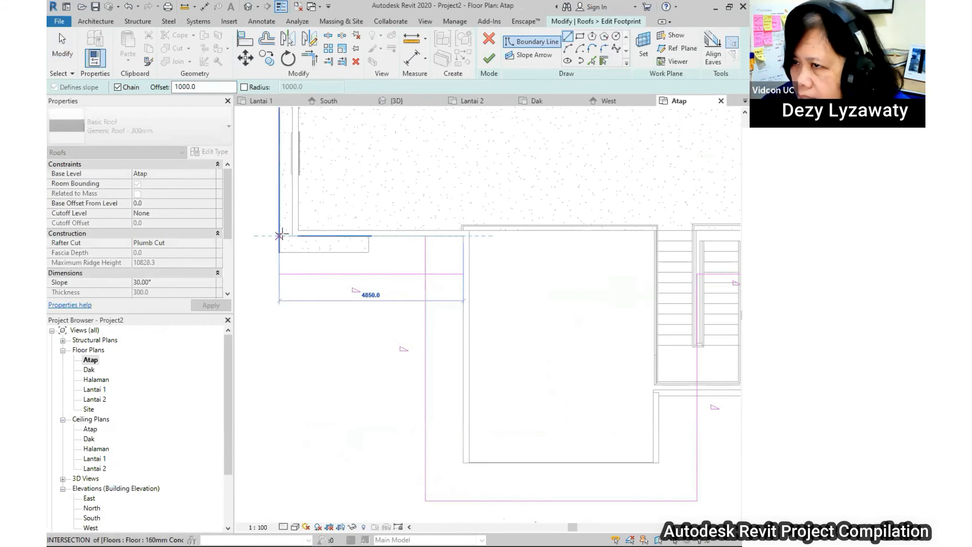
{"action": "left_click", "coordinate": [292, 234]}
{"action": "scroll", "coordinate": [364, 304], "scroll_direction": "down", "scroll_amount": 3}
{"action": "scroll", "coordinate": [330, 276], "scroll_direction": "up", "scroll_amount": 3}
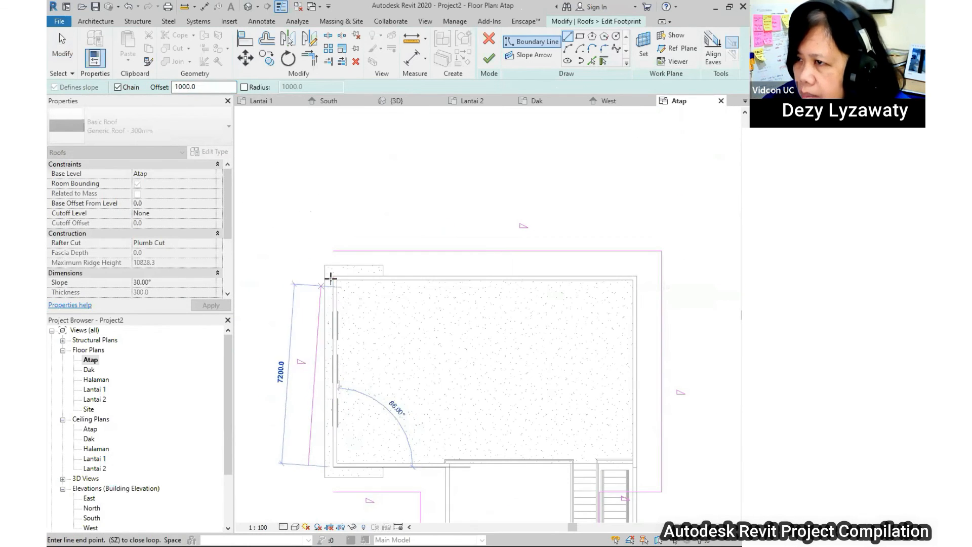
{"action": "scroll", "coordinate": [333, 276], "scroll_direction": "down", "scroll_amount": 4}
{"action": "key", "text": "Escape"}
{"action": "key", "text": "Escape"}
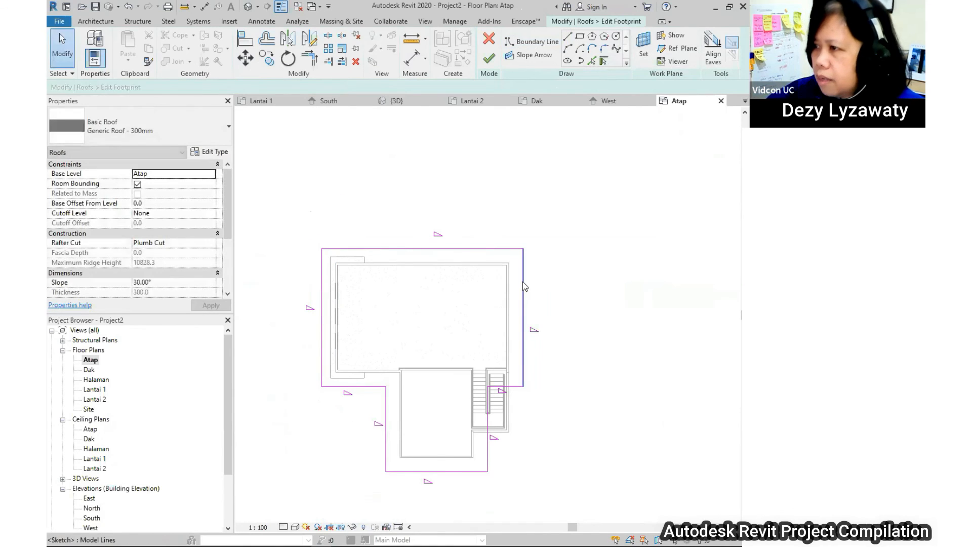
- Turn off slope definition for the east, west and front wing's south boundary lines, and finish the roof sketch
{"action": "left_click", "coordinate": [523, 281]}
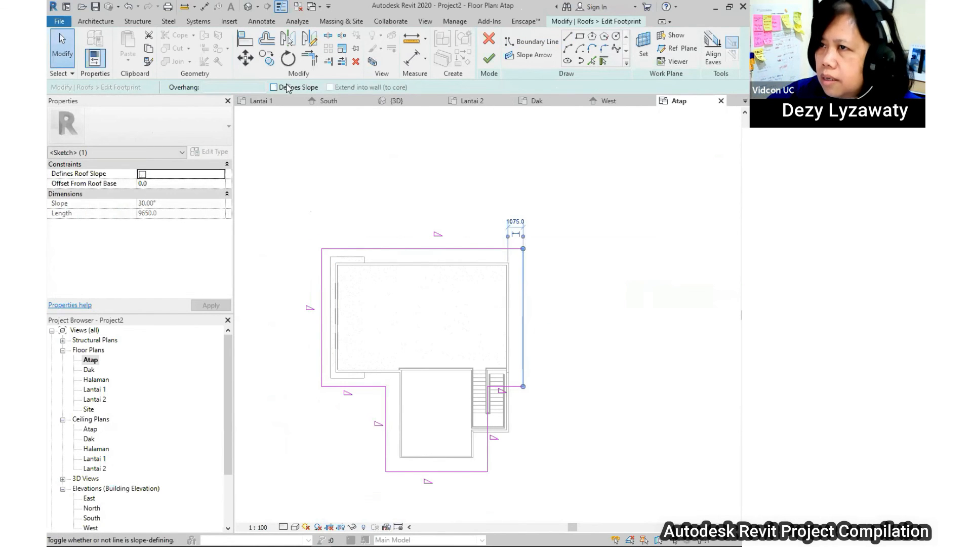
{"action": "key", "text": "Escape"}
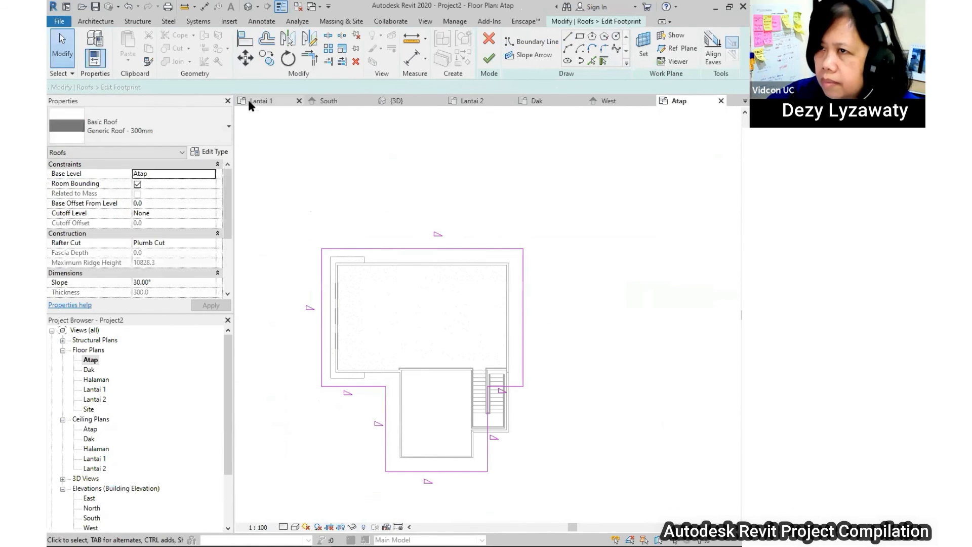
{"action": "left_click", "coordinate": [322, 302]}
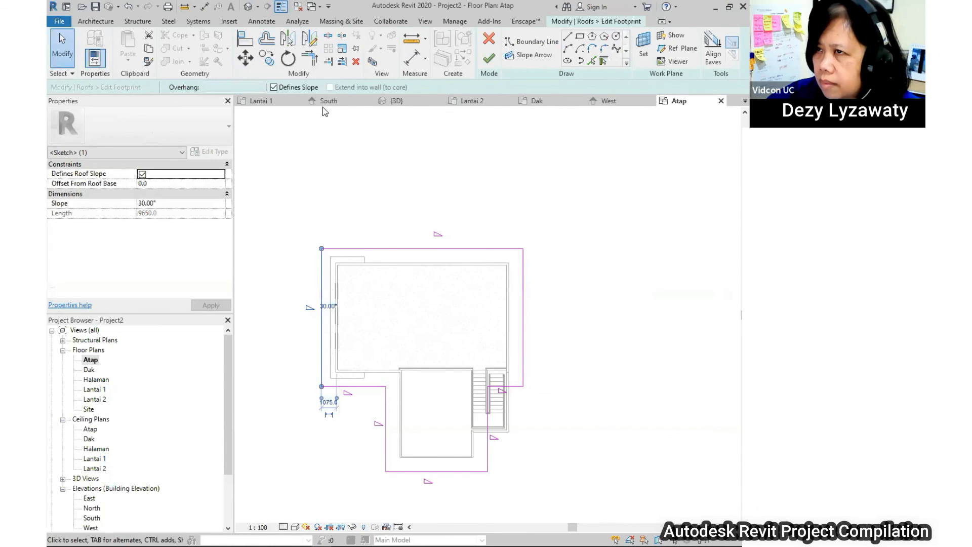
{"action": "middle_click_drag", "start_coordinate": [488, 385], "coordinate": [493, 282]}
{"action": "left_click", "coordinate": [471, 370]}
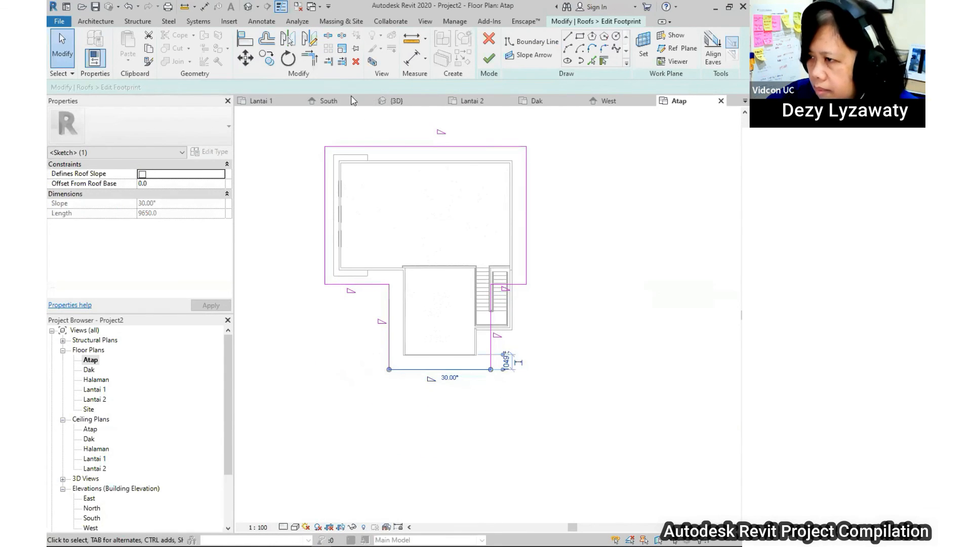
{"action": "key", "text": "Escape"}
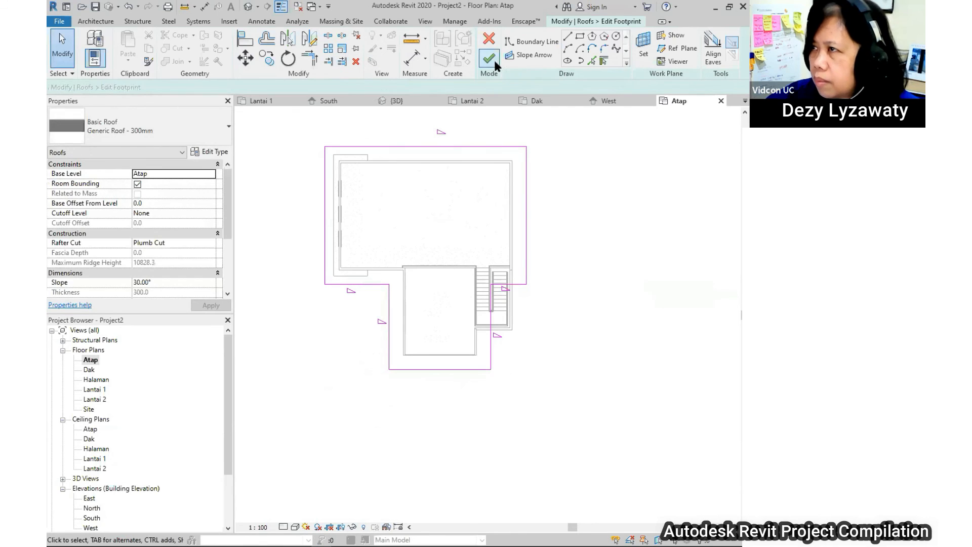
{"action": "left_click", "coordinate": [494, 60]}
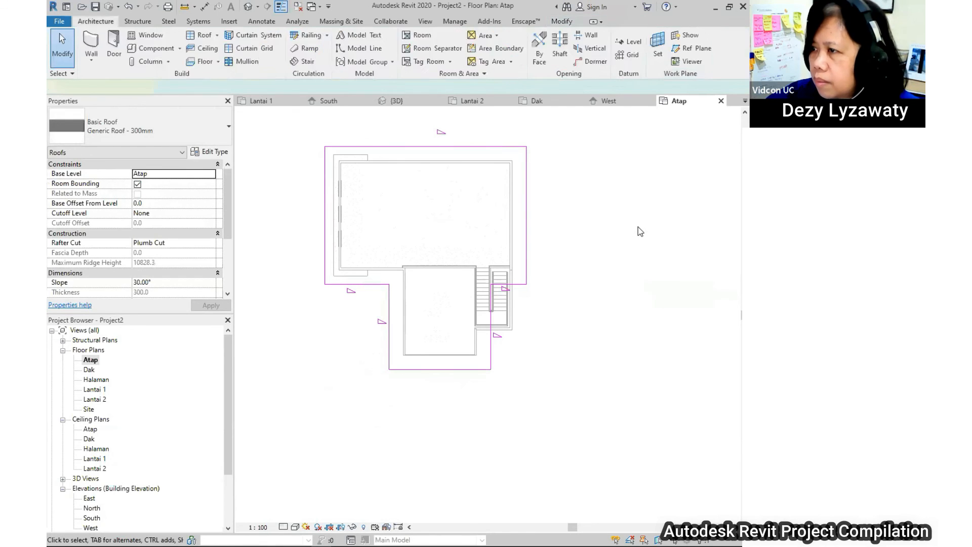
- In the 3D view, attach the top of the main block's east gable wall to the roof
{"action": "left_click", "coordinate": [247, 6]}
{"action": "middle_click_drag", "start_coordinate": [593, 297], "coordinate": [433, 227], "text": "shift"}
{"action": "left_click", "coordinate": [434, 227]}
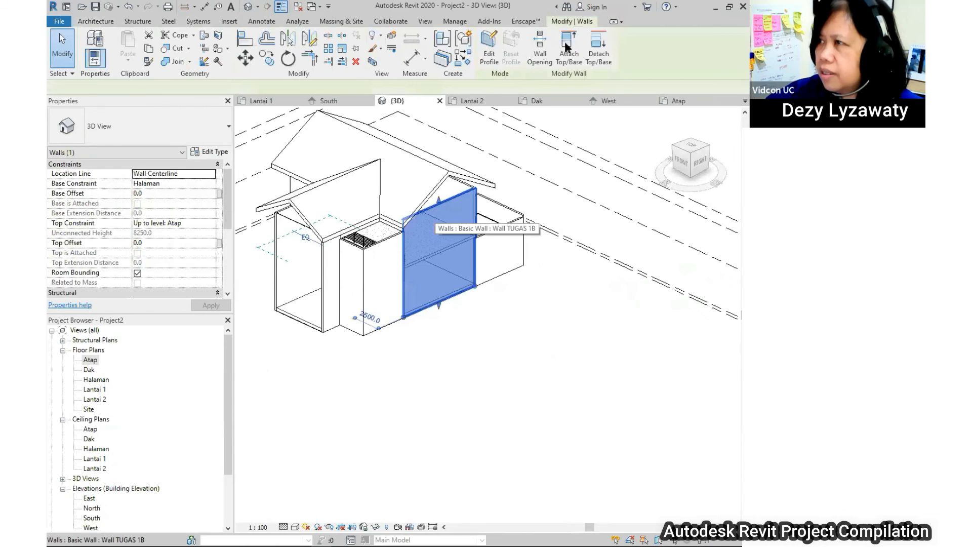
{"action": "left_click", "coordinate": [568, 47]}
{"action": "left_click", "coordinate": [494, 183]}
{"action": "left_click", "coordinate": [542, 271]}
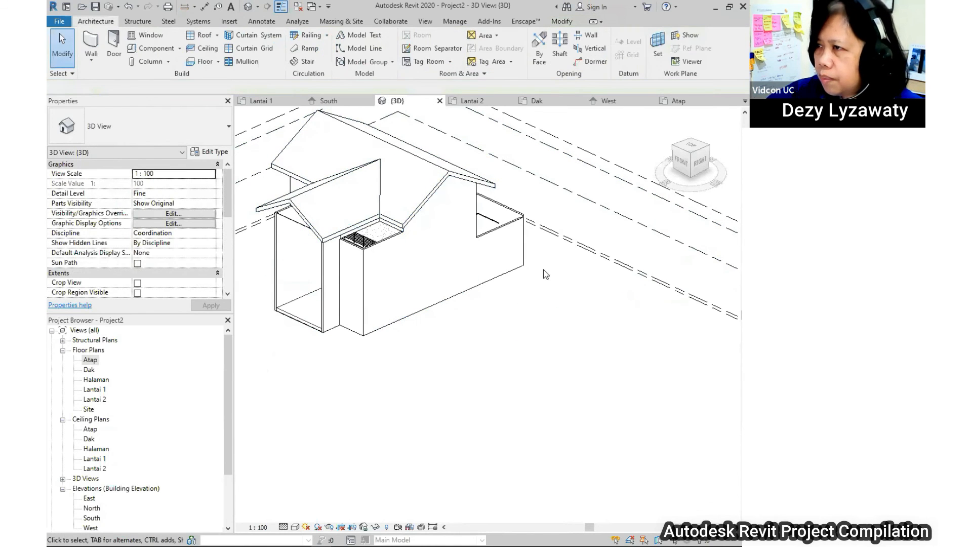
- Attach the tops of the two walls on the north side of the main block to the roof
{"action": "middle_click_drag", "start_coordinate": [456, 267], "coordinate": [454, 313], "text": "shift"}
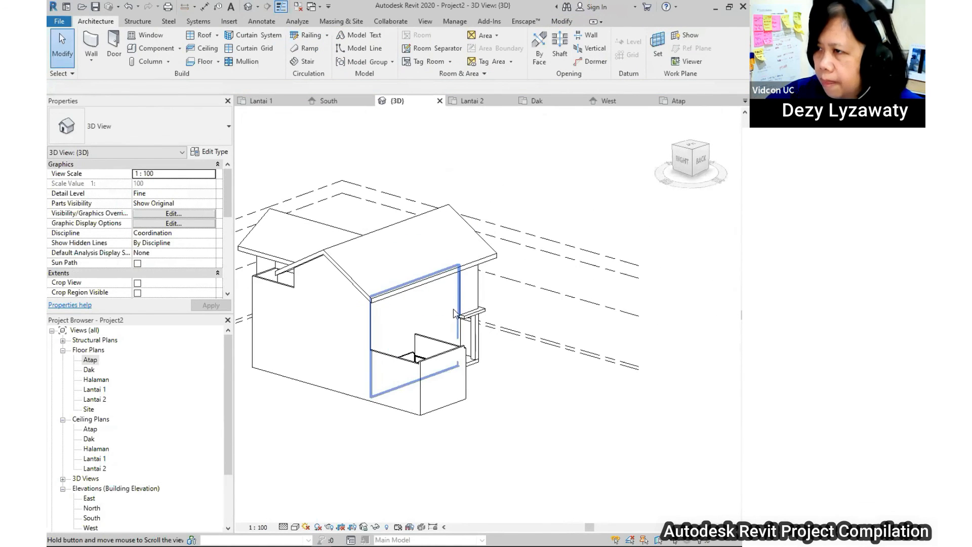
{"action": "left_click", "coordinate": [464, 298]}
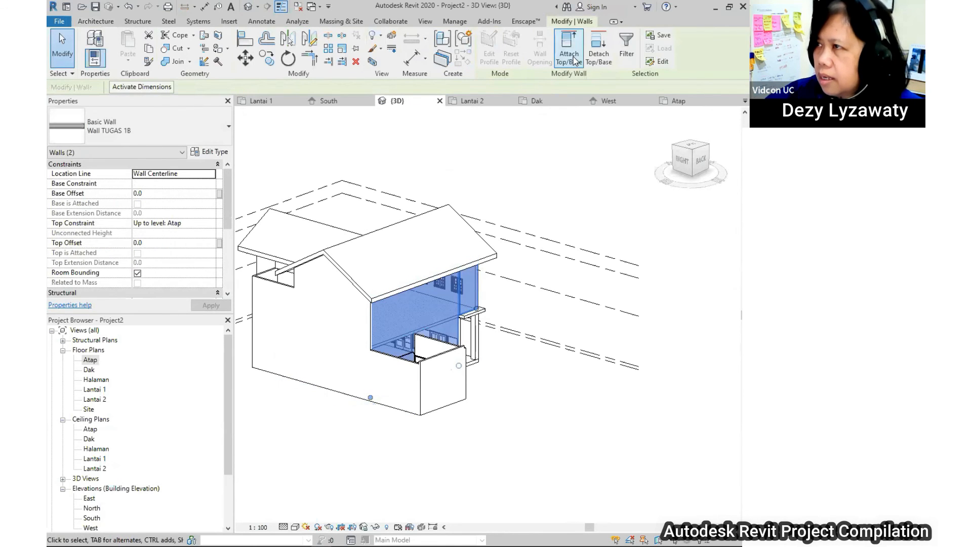
{"action": "left_click", "coordinate": [569, 50]}
{"action": "left_click", "coordinate": [476, 251]}
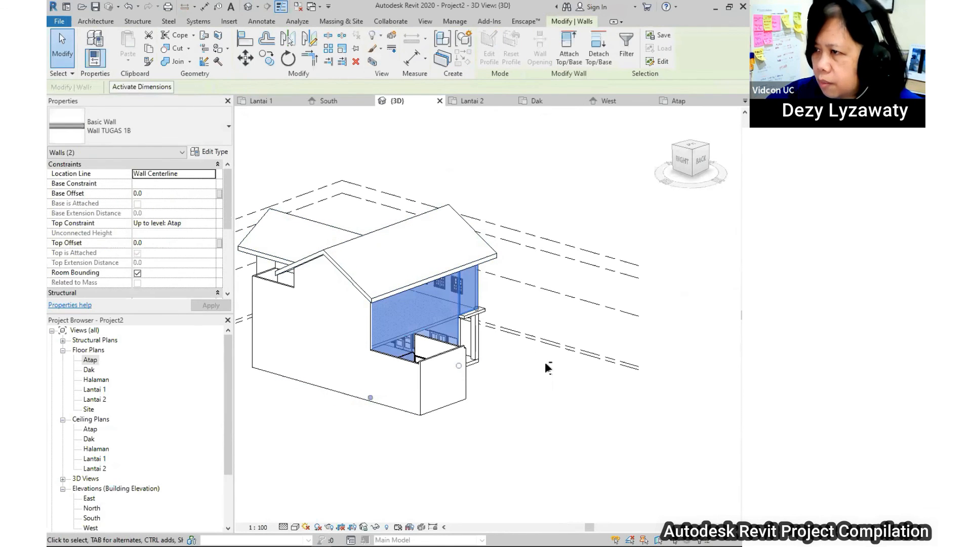
{"action": "left_click", "coordinate": [545, 362]}
{"action": "middle_click_drag", "start_coordinate": [545, 362], "coordinate": [477, 280], "text": "shift"}
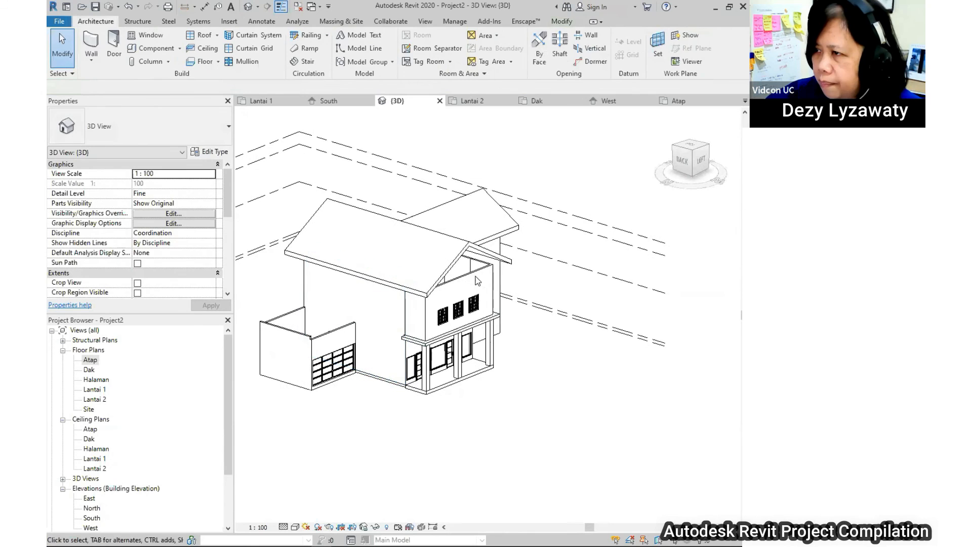
- Attach the tops of the main block's second-floor west gable wall and its adjoining short wall to the roof
{"action": "left_click", "coordinate": [478, 274]}
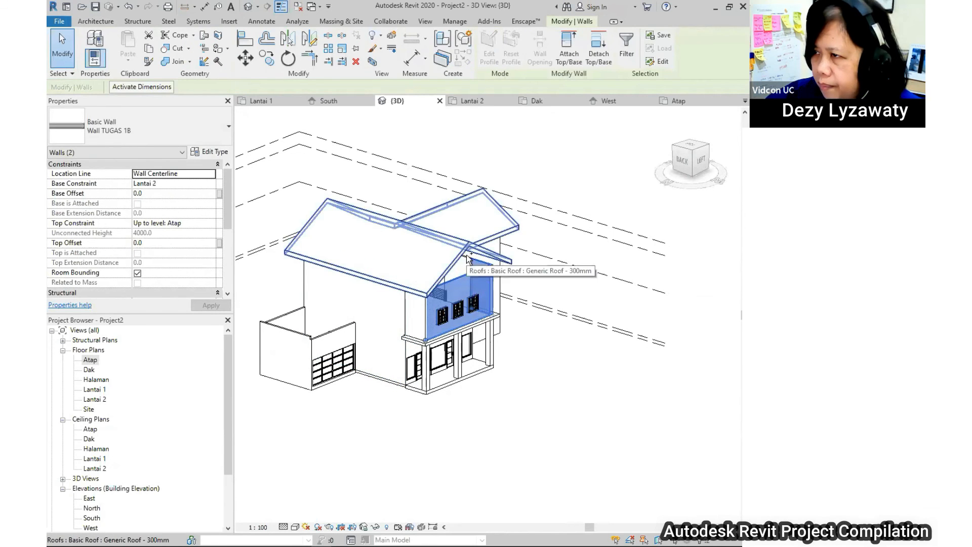
{"action": "left_click", "coordinate": [469, 264], "text": "ctrl"}
{"action": "left_click", "coordinate": [569, 48]}
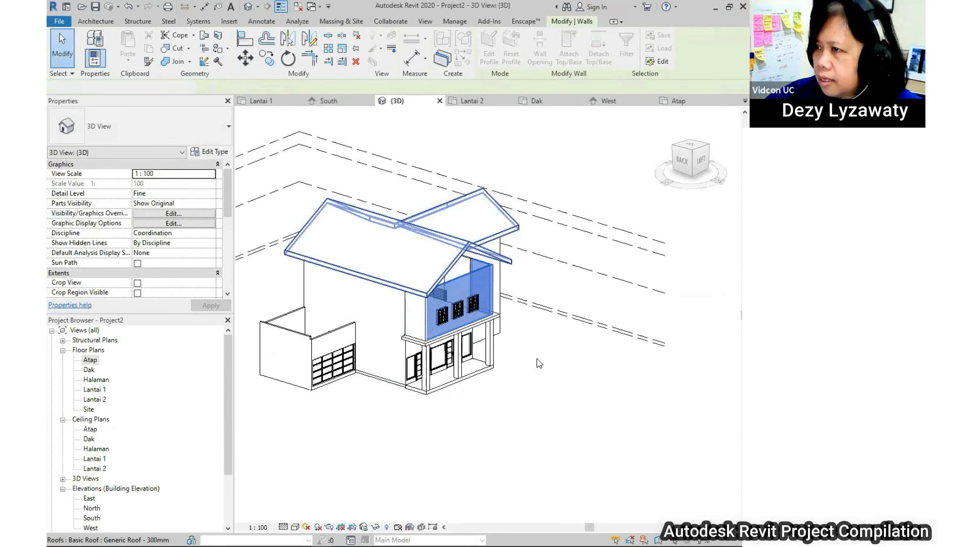
{"action": "key", "text": "Escape"}
- Attach the top of the main block's south wall, just west of the front wing, to the roof
{"action": "middle_click_drag", "start_coordinate": [534, 325], "coordinate": [399, 294], "text": "shift"}
{"action": "scroll", "coordinate": [400, 294], "scroll_direction": "up", "scroll_amount": 1}
{"action": "left_click", "coordinate": [364, 362]}
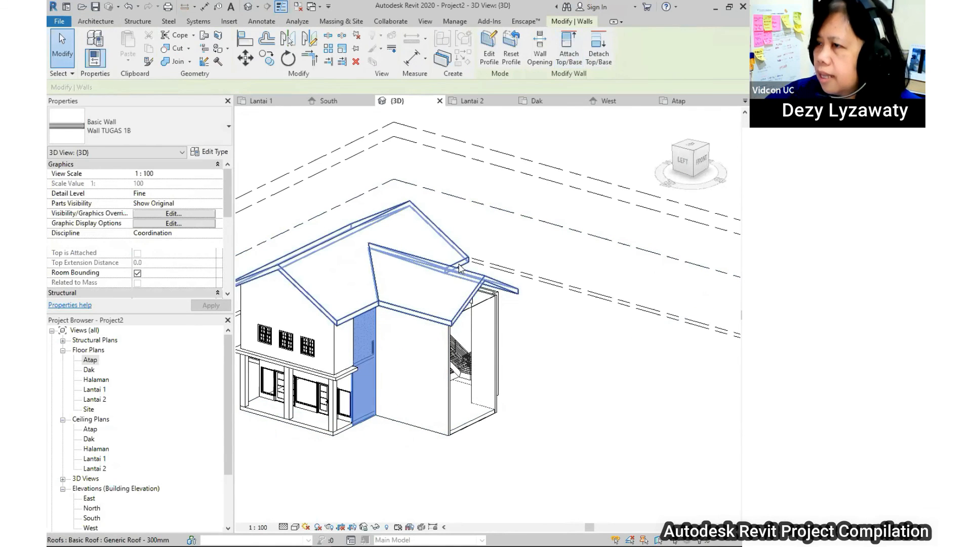
{"action": "key", "text": "Escape"}
- Attach the top of the front wing's south curtain wall to the roof
{"action": "left_click", "coordinate": [500, 279]}
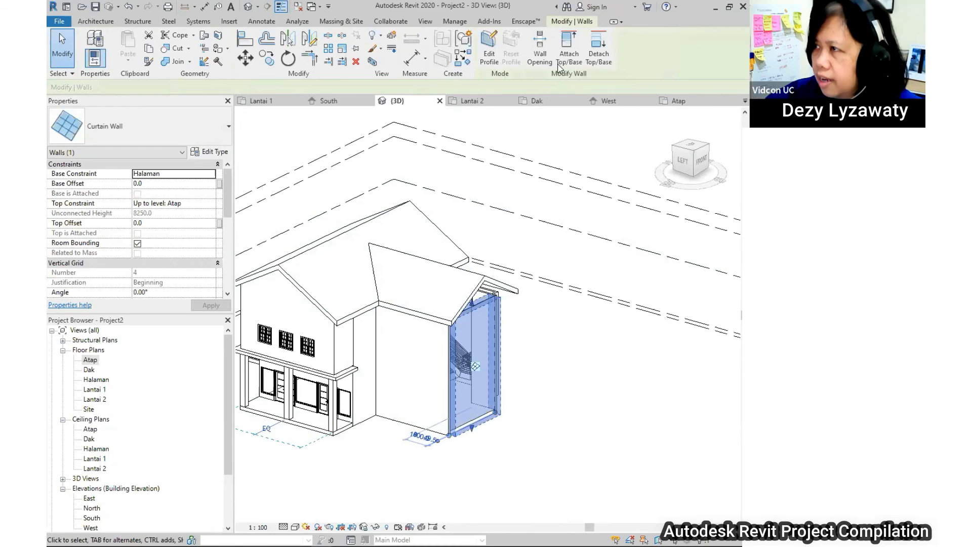
{"action": "left_click", "coordinate": [569, 50]}
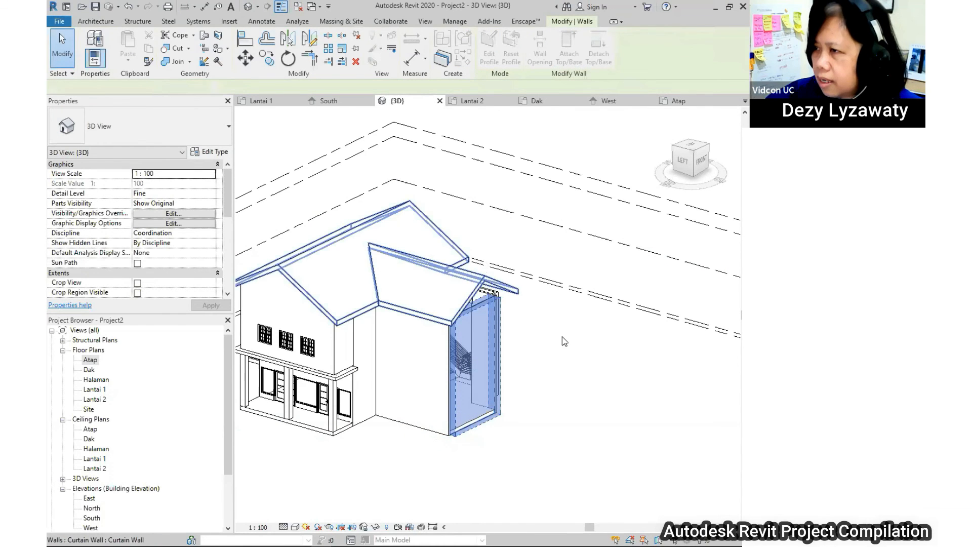
{"action": "key", "text": "Escape"}
{"action": "scroll", "coordinate": [558, 347], "scroll_direction": "down", "scroll_amount": 1}
{"action": "middle_click_drag", "start_coordinate": [557, 348], "coordinate": [353, 303], "text": "shift"}
{"action": "scroll", "coordinate": [353, 303], "scroll_direction": "up", "scroll_amount": 2}
{"action": "left_click", "coordinate": [359, 283]}
{"action": "scroll", "coordinate": [315, 288], "scroll_direction": "up", "scroll_amount": 1}
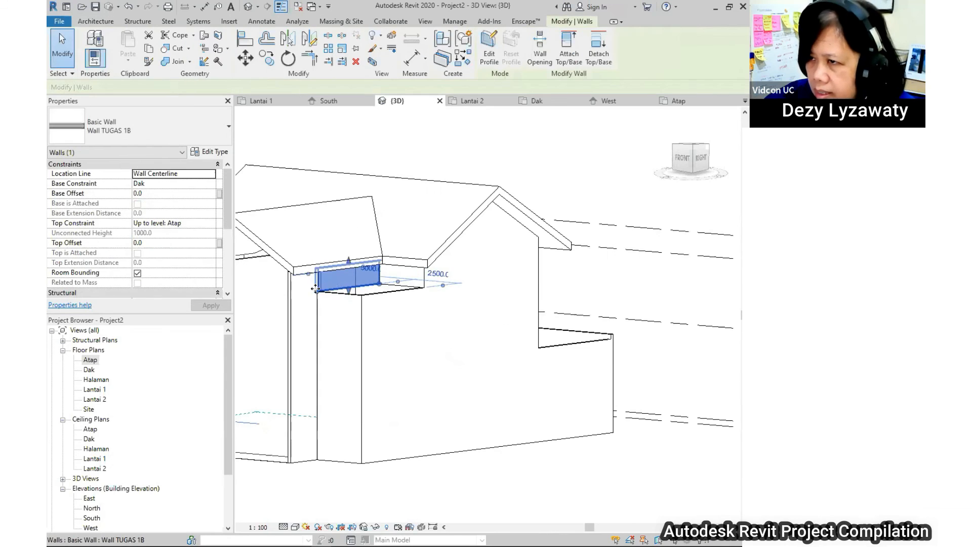
{"action": "left_click", "coordinate": [405, 266]}
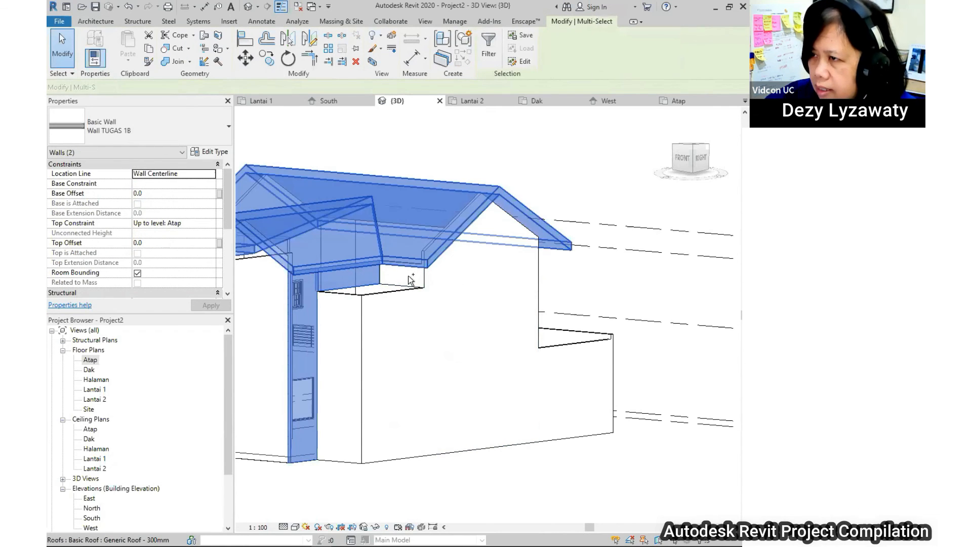
{"action": "left_click", "coordinate": [492, 333]}
- Attach the tops of the front wing's east wall and the two short walls above the stair block to the roof
{"action": "middle_click_drag", "start_coordinate": [491, 333], "coordinate": [521, 299]}
{"action": "left_click", "coordinate": [378, 299]}
{"action": "left_click", "coordinate": [434, 278], "text": "ctrl"}
{"action": "left_click", "coordinate": [471, 279], "text": "ctrl"}
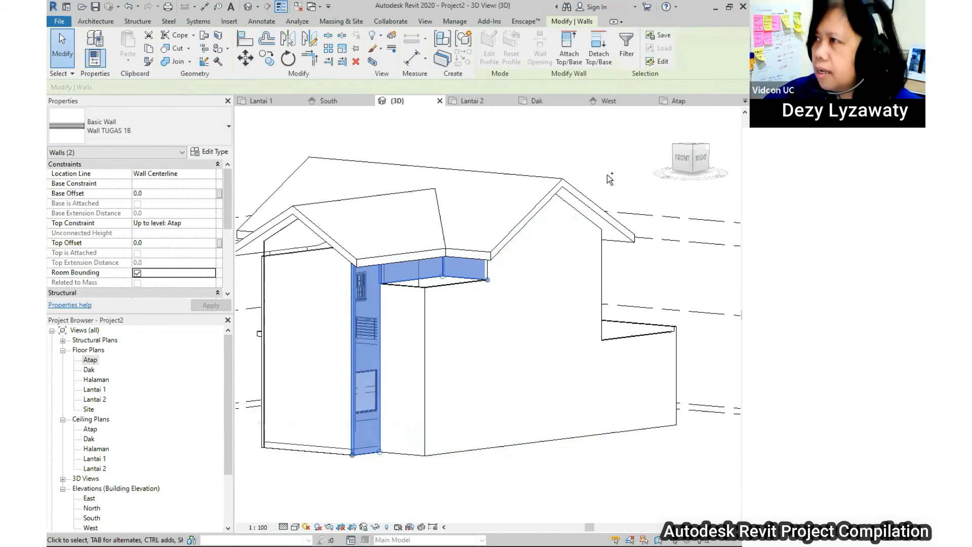
{"action": "left_click", "coordinate": [573, 163]}
- Attach the top of the front wing's west wall to the roof
{"action": "scroll", "coordinate": [573, 163], "scroll_direction": "down", "scroll_amount": 2}
{"action": "middle_click_drag", "start_coordinate": [439, 260], "coordinate": [504, 262], "text": "shift"}
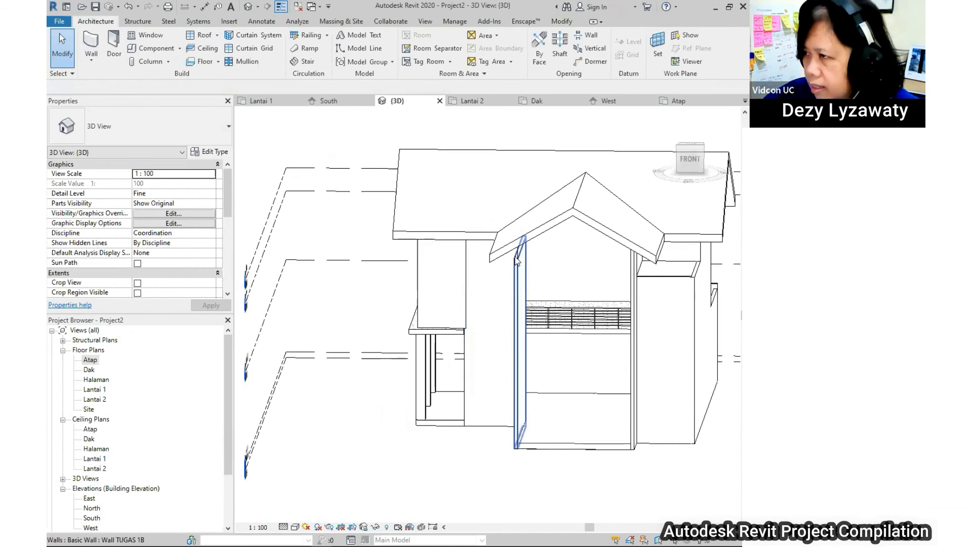
{"action": "left_click", "coordinate": [517, 261]}
{"action": "left_click", "coordinate": [569, 53]}
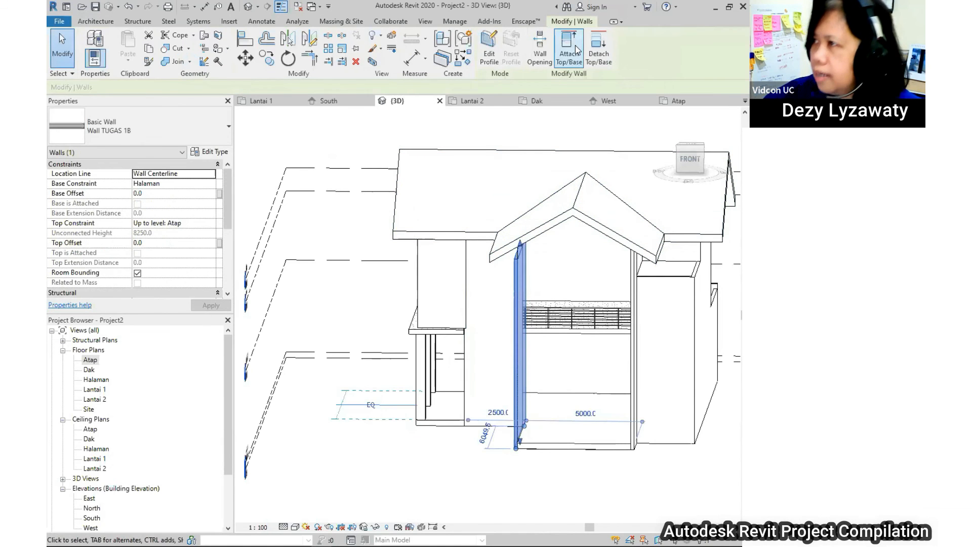
{"action": "left_click", "coordinate": [573, 203]}
{"action": "scroll", "coordinate": [554, 331], "scroll_direction": "down", "scroll_amount": 3}
{"action": "left_click", "coordinate": [504, 328]}
{"action": "middle_click_drag", "start_coordinate": [504, 328], "coordinate": [81, 405], "text": "shift"}
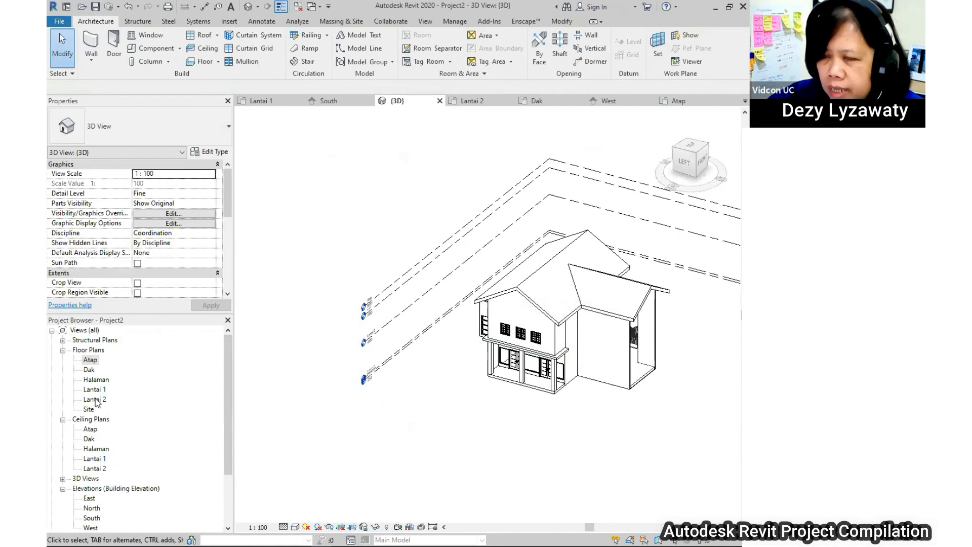
- Open the Lantai 2 floor plan at the garage on the house's north side
{"action": "double_click", "coordinate": [95, 400]}
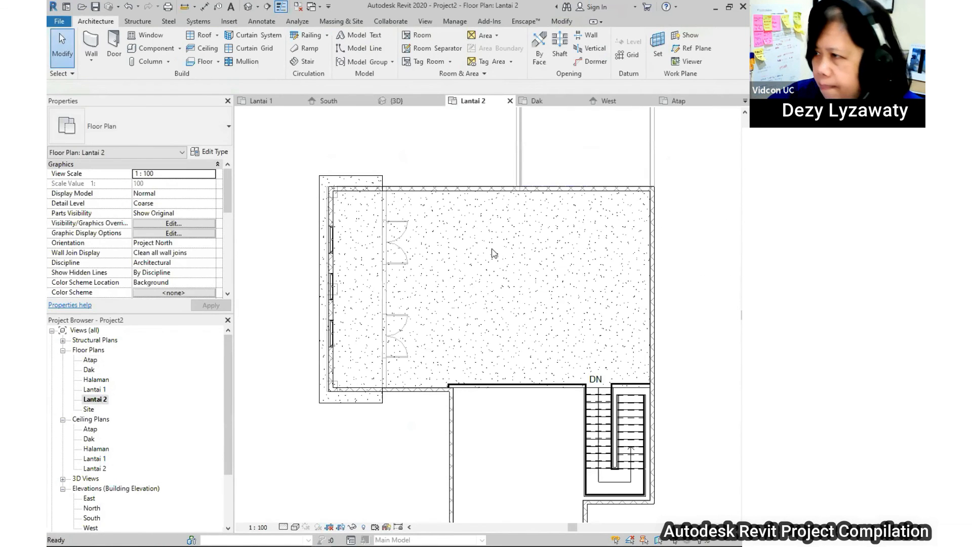
{"action": "scroll", "coordinate": [494, 254], "scroll_direction": "down", "scroll_amount": 3}
{"action": "middle_click_drag", "start_coordinate": [531, 160], "coordinate": [439, 268]}
{"action": "scroll", "coordinate": [438, 269], "scroll_direction": "up", "scroll_amount": 2}
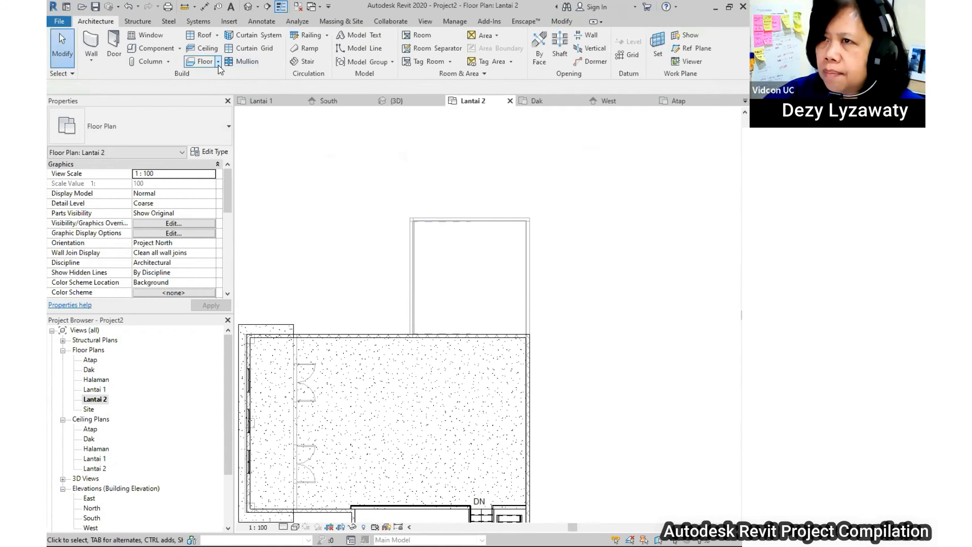
- Start a footprint roof and draw a closed rectangular boundary, about 5150 mm wide, along the garage walls' outer faces and the house's north wall
{"action": "left_click", "coordinate": [216, 35]}
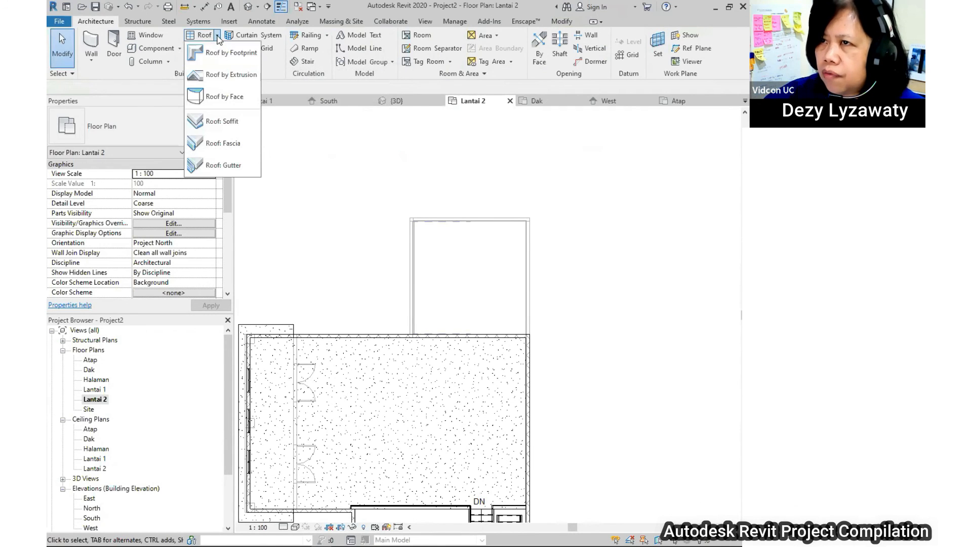
{"action": "left_click", "coordinate": [219, 53]}
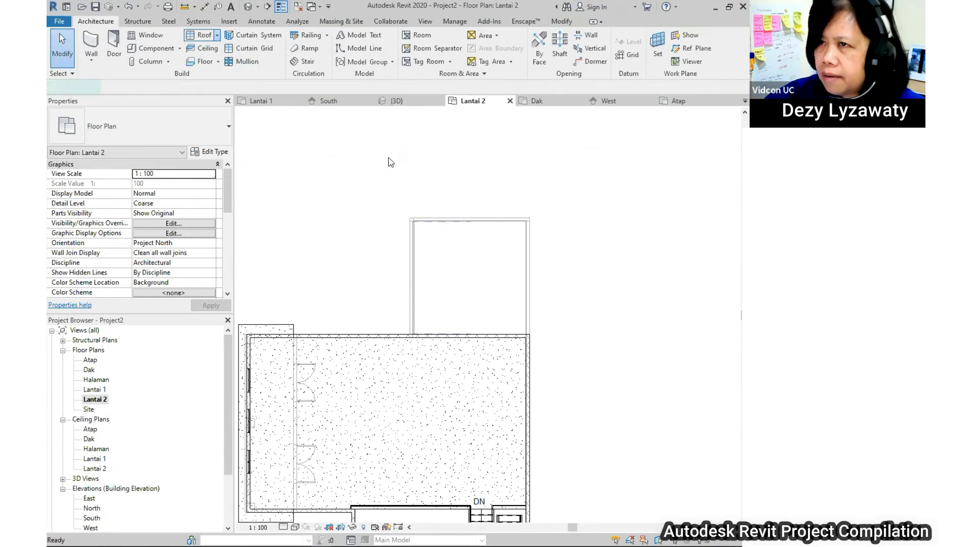
{"action": "left_click", "coordinate": [569, 37]}
{"action": "scroll", "coordinate": [539, 334], "scroll_direction": "up", "scroll_amount": 1}
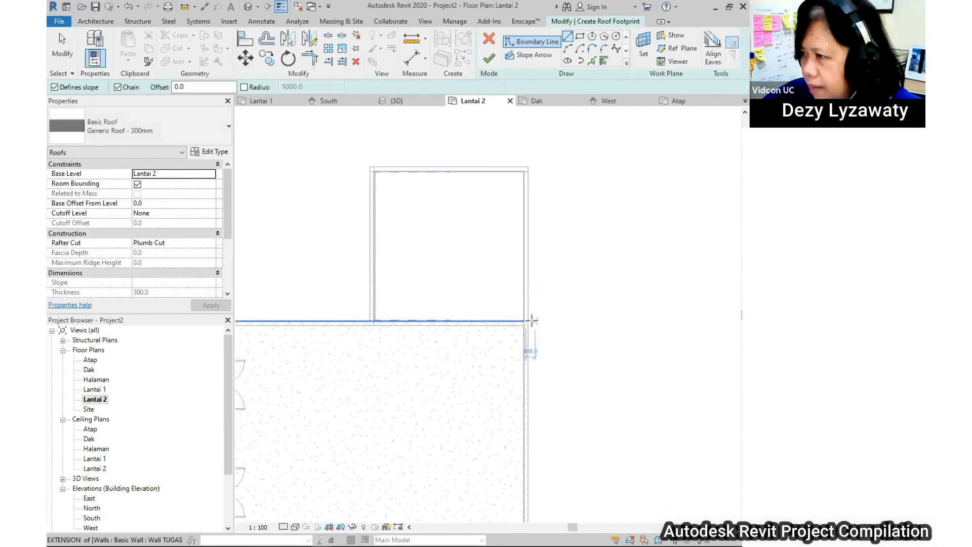
{"action": "left_click", "coordinate": [527, 322]}
{"action": "left_click", "coordinate": [527, 167]}
{"action": "left_click", "coordinate": [370, 167]}
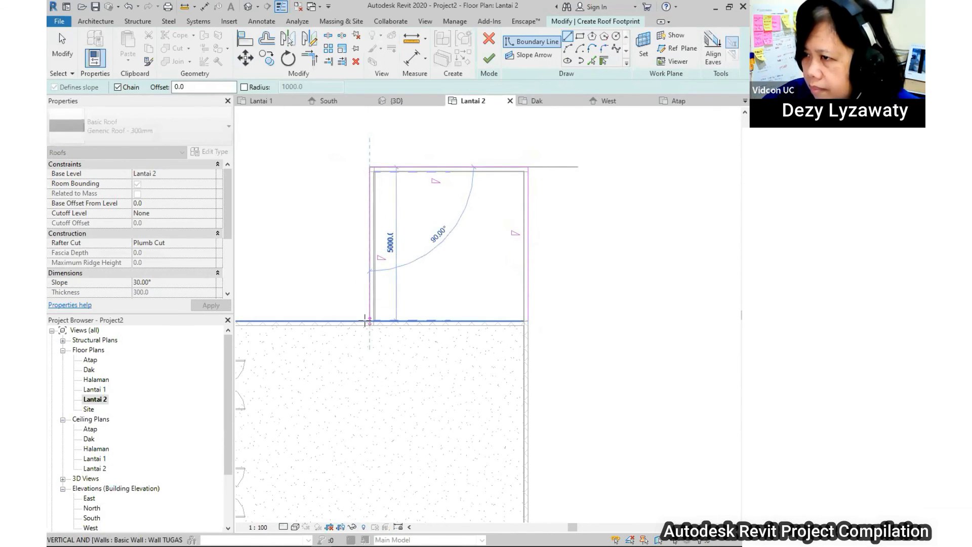
{"action": "left_click", "coordinate": [527, 322]}
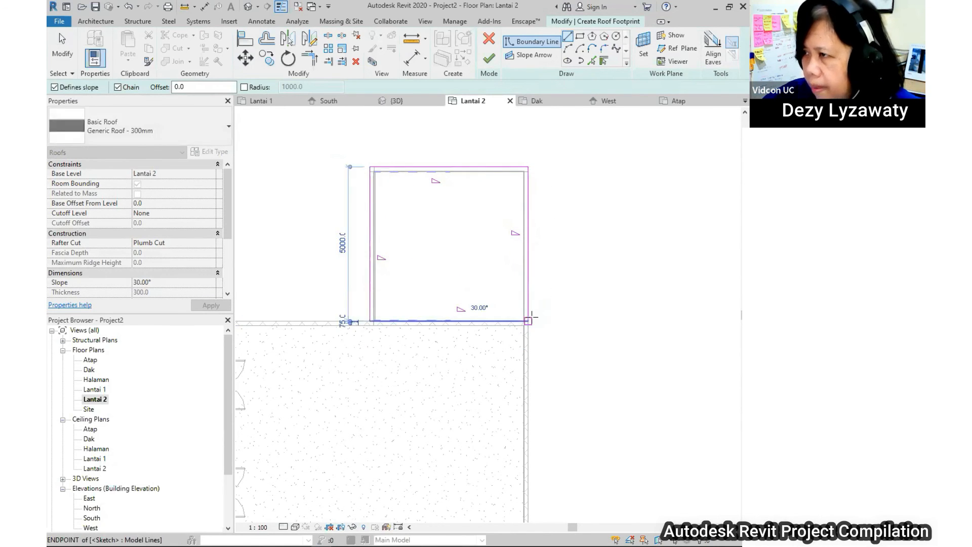
{"action": "key", "text": "Escape"}
- Turn off slope definition for the garage roof's east, south and west boundary lines
{"action": "left_click", "coordinate": [528, 274]}
{"action": "left_click", "coordinate": [515, 322], "text": "ctrl"}
{"action": "left_click", "coordinate": [372, 274], "text": "ctrl"}
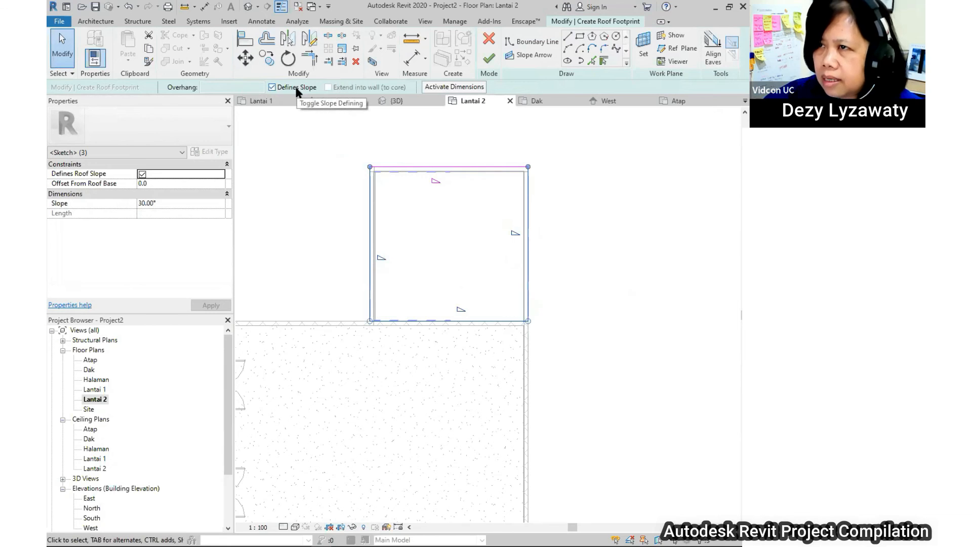
{"action": "left_click", "coordinate": [495, 141]}
- Set the slope of the garage roof's north boundary line to 10° and finish the roof sketch
{"action": "left_click", "coordinate": [473, 167]}
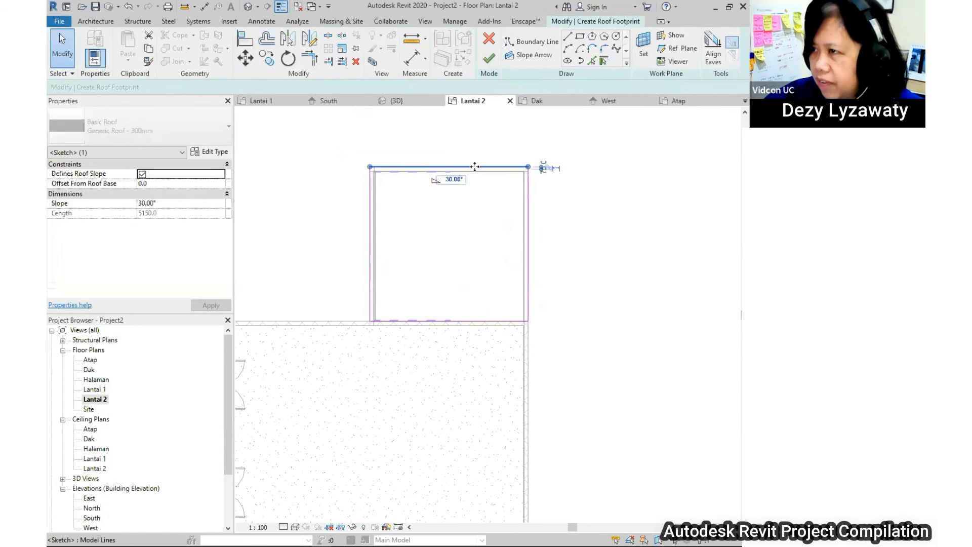
{"action": "left_click", "coordinate": [451, 181]}
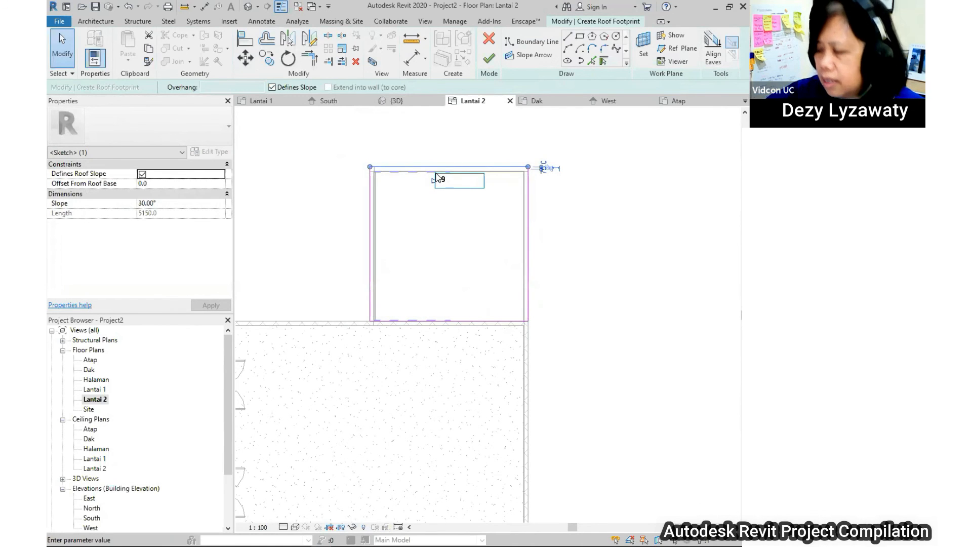
{"action": "type", "text": "10"}
{"action": "key", "text": "Return"}
{"action": "left_click", "coordinate": [603, 254]}
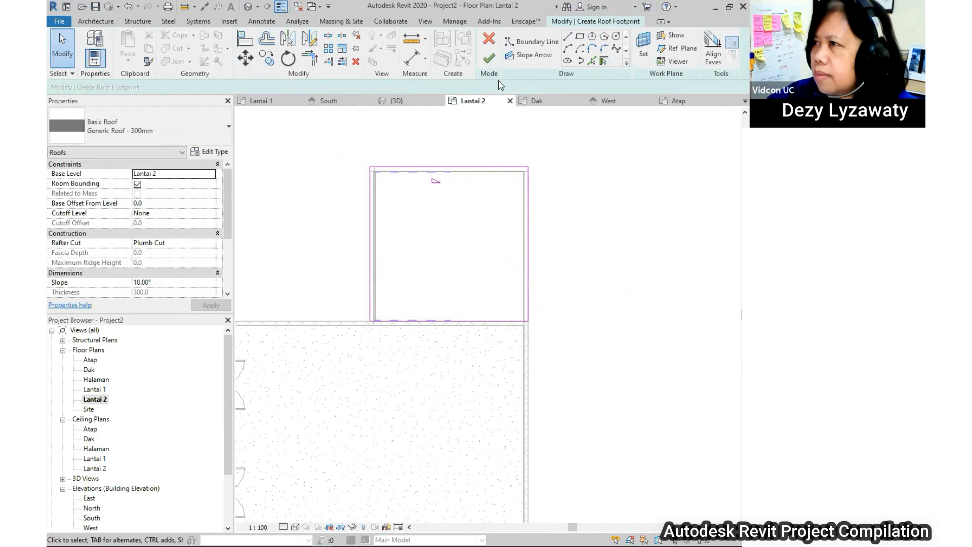
{"action": "left_click", "coordinate": [490, 60]}
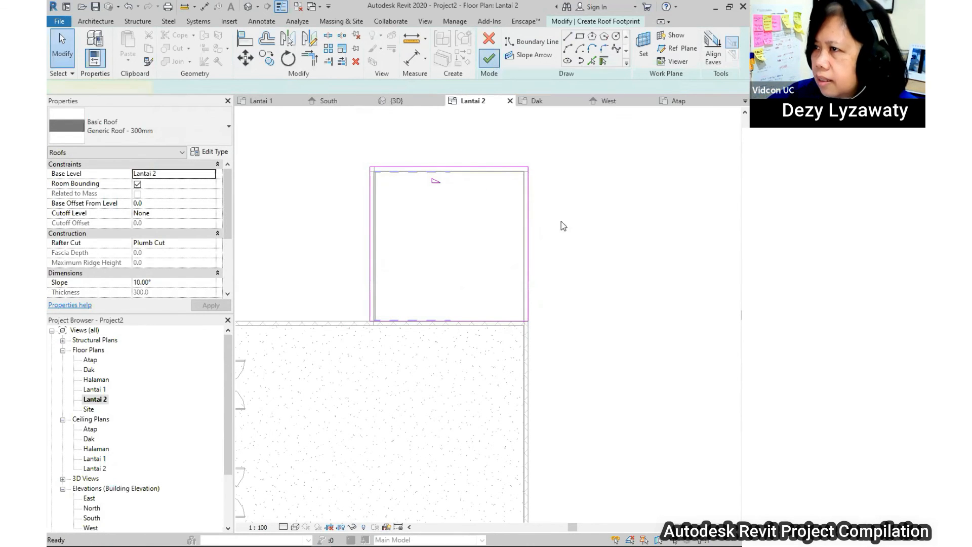
{"action": "left_click", "coordinate": [567, 232]}
- In the 3D view, attach the top of the garage's west wall, the one with the garage door, to the garage roof
{"action": "left_click", "coordinate": [249, 7]}
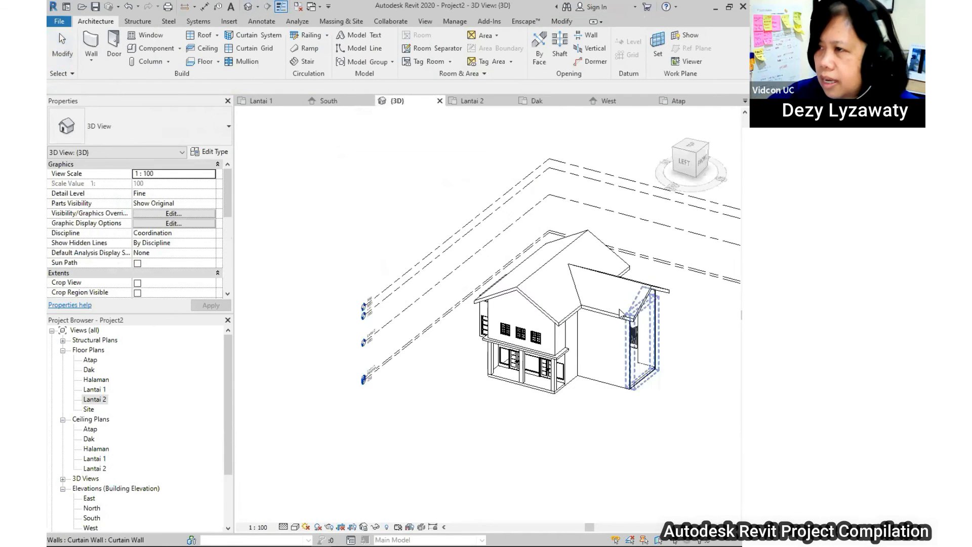
{"action": "middle_click_drag", "start_coordinate": [537, 328], "coordinate": [536, 317], "text": "shift"}
{"action": "scroll", "coordinate": [536, 314], "scroll_direction": "up", "scroll_amount": 5}
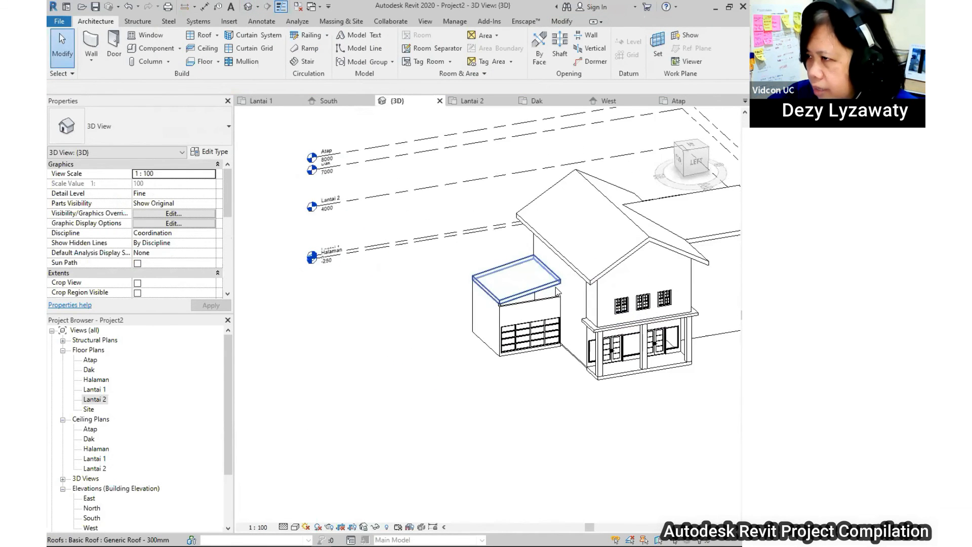
{"action": "left_click", "coordinate": [545, 310]}
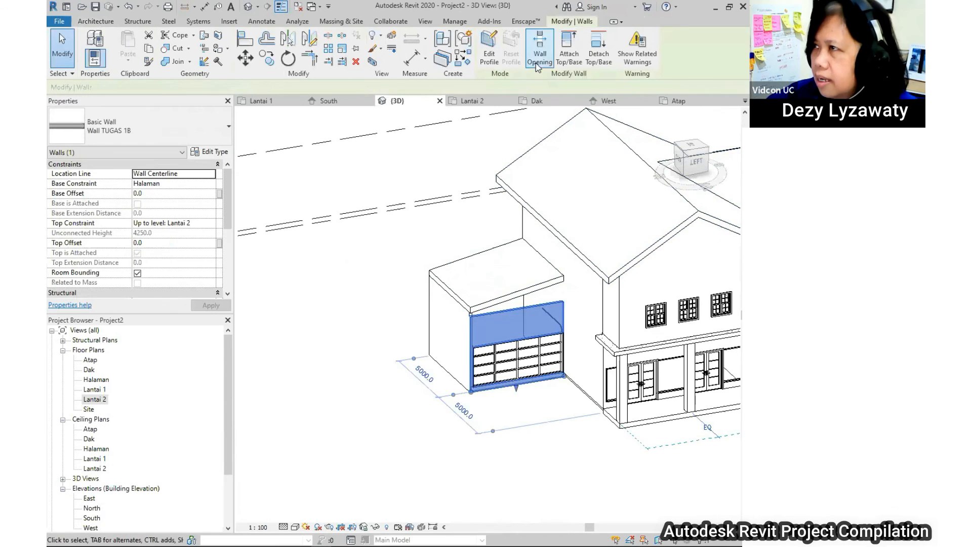
{"action": "left_click", "coordinate": [567, 56]}
{"action": "left_click", "coordinate": [492, 249]}
{"action": "key", "text": "Escape"}
- Attach the top of the garage's east wall to the garage roof
{"action": "scroll", "coordinate": [492, 250], "scroll_direction": "down", "scroll_amount": 1}
{"action": "middle_click_drag", "start_coordinate": [514, 312], "coordinate": [605, 307], "text": "shift"}
{"action": "middle_click_drag", "start_coordinate": [699, 302], "coordinate": [409, 288], "text": "shift"}
{"action": "left_click", "coordinate": [409, 288]}
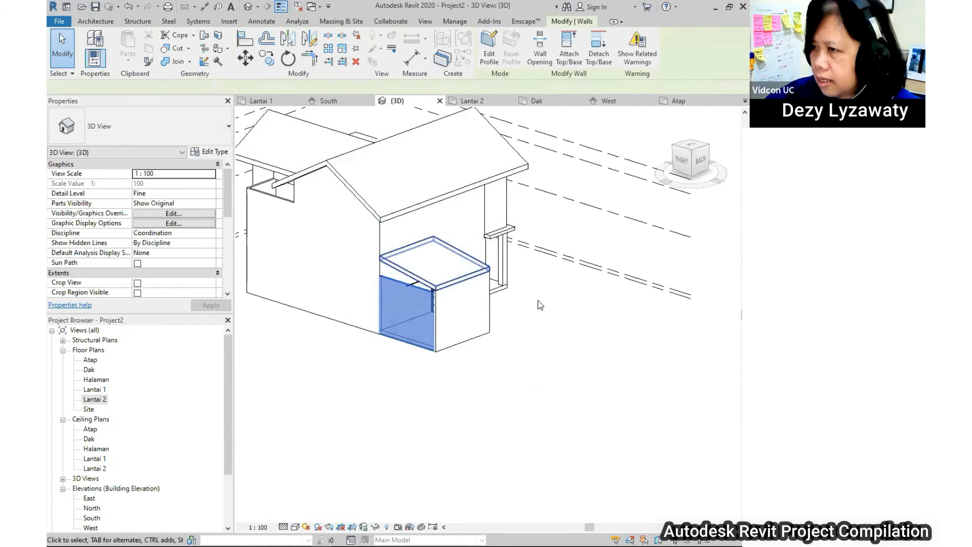
{"action": "left_click", "coordinate": [479, 265]}
- Check the open-topped stair block beside the front wing in 3D and open the Dak floor plan
{"action": "scroll", "coordinate": [591, 266], "scroll_direction": "down", "scroll_amount": 4}
{"action": "middle_click_drag", "start_coordinate": [609, 270], "coordinate": [720, 263], "text": "shift"}
{"action": "scroll", "coordinate": [365, 288], "scroll_direction": "up", "scroll_amount": 3}
{"action": "middle_click_drag", "start_coordinate": [367, 284], "coordinate": [471, 326], "text": "shift"}
{"action": "scroll", "coordinate": [408, 293], "scroll_direction": "up", "scroll_amount": 3}
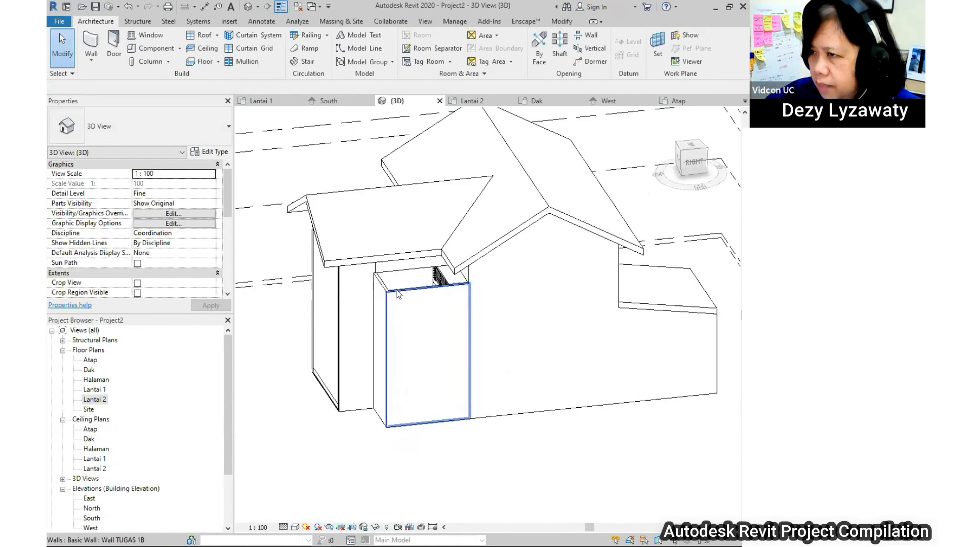
{"action": "scroll", "coordinate": [385, 287], "scroll_direction": "up", "scroll_amount": 3}
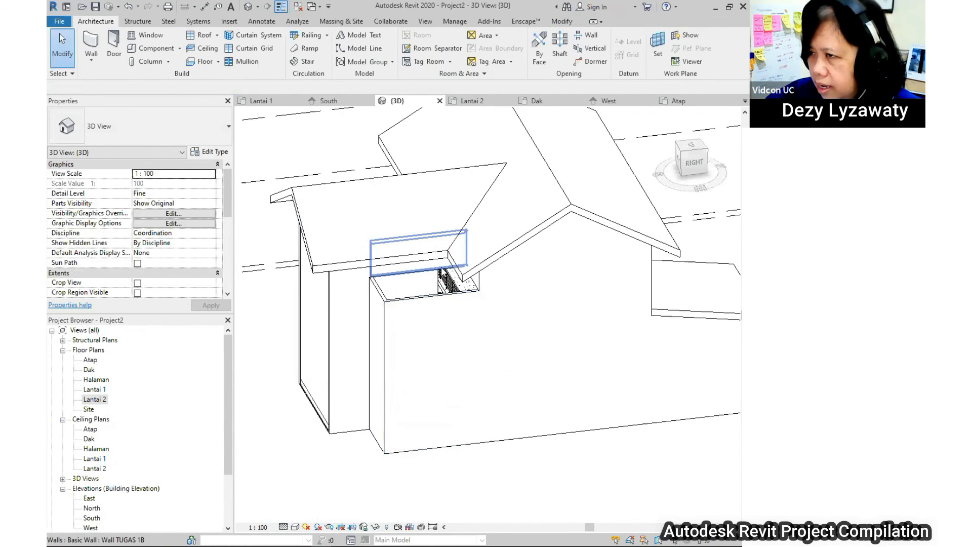
{"action": "double_click", "coordinate": [90, 370]}
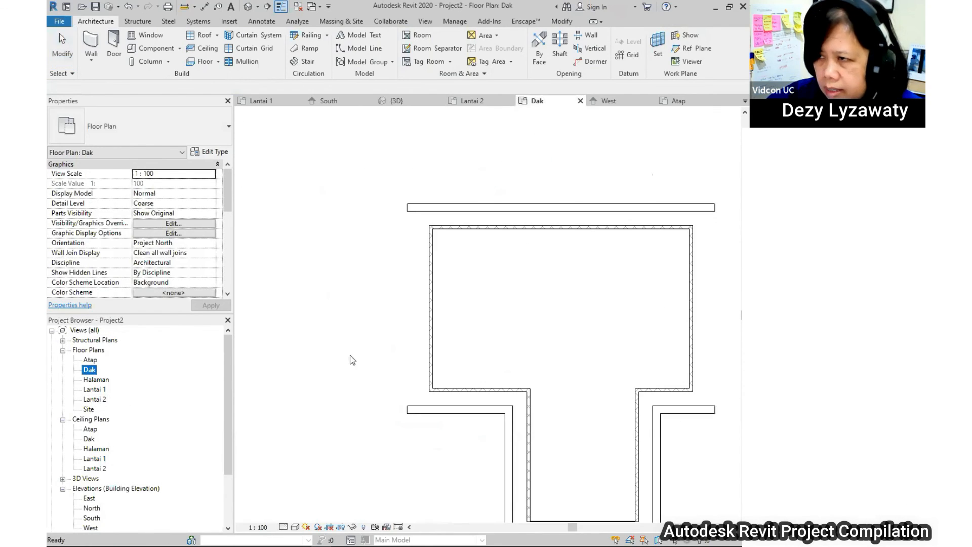
- Set the Dak plan's underlay base level to Lantai 2
{"action": "scroll", "coordinate": [352, 360], "scroll_direction": "down", "scroll_amount": 2}
{"action": "scroll", "coordinate": [397, 284], "scroll_direction": "up", "scroll_amount": 6}
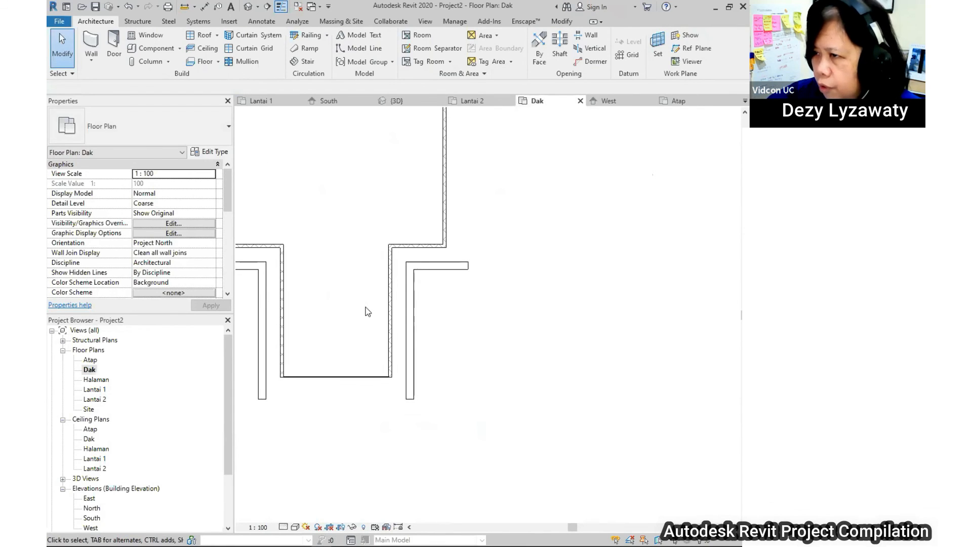
{"action": "scroll", "coordinate": [368, 311], "scroll_direction": "up", "scroll_amount": 1}
{"action": "scroll", "coordinate": [187, 257], "scroll_direction": "down", "scroll_amount": 4}
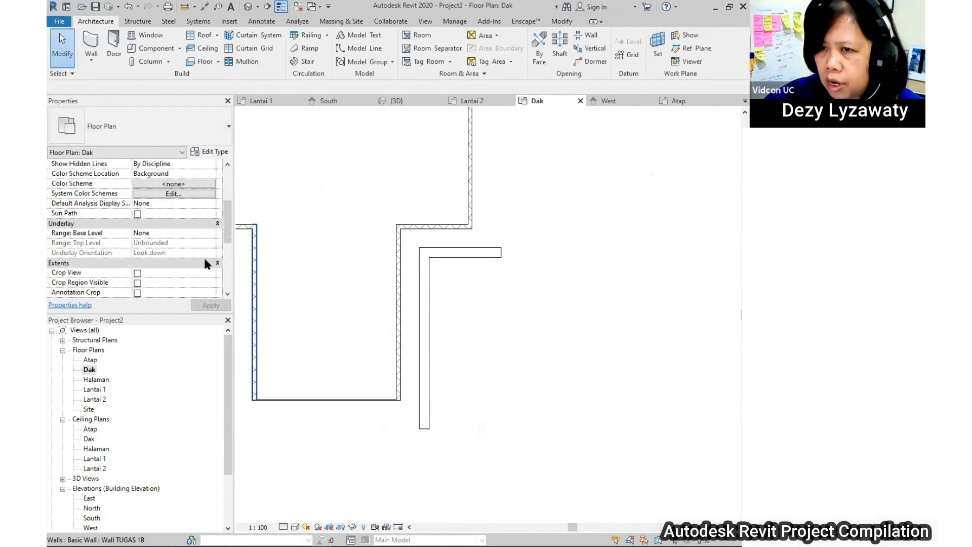
{"action": "left_click", "coordinate": [213, 234]}
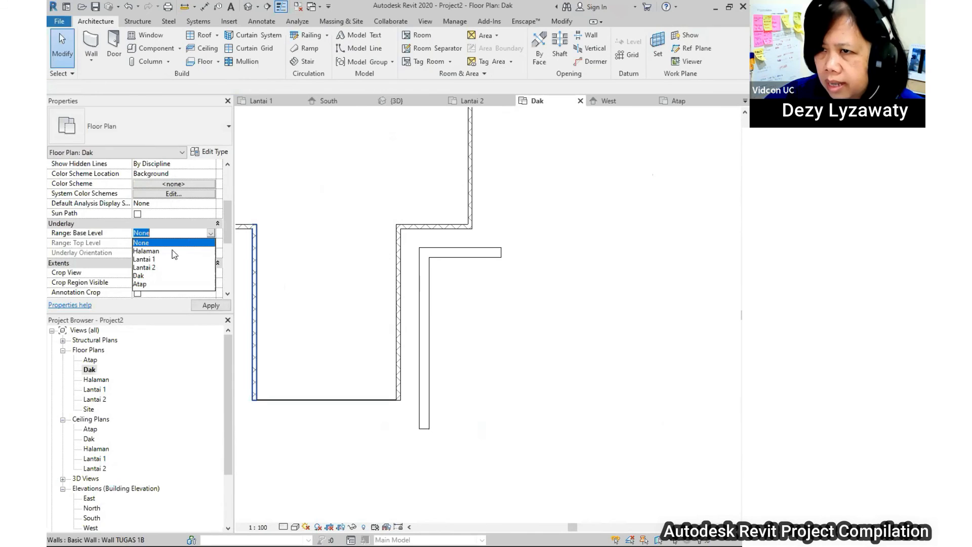
{"action": "left_click", "coordinate": [148, 273]}
{"action": "middle_click_drag", "start_coordinate": [486, 344], "coordinate": [481, 358]}
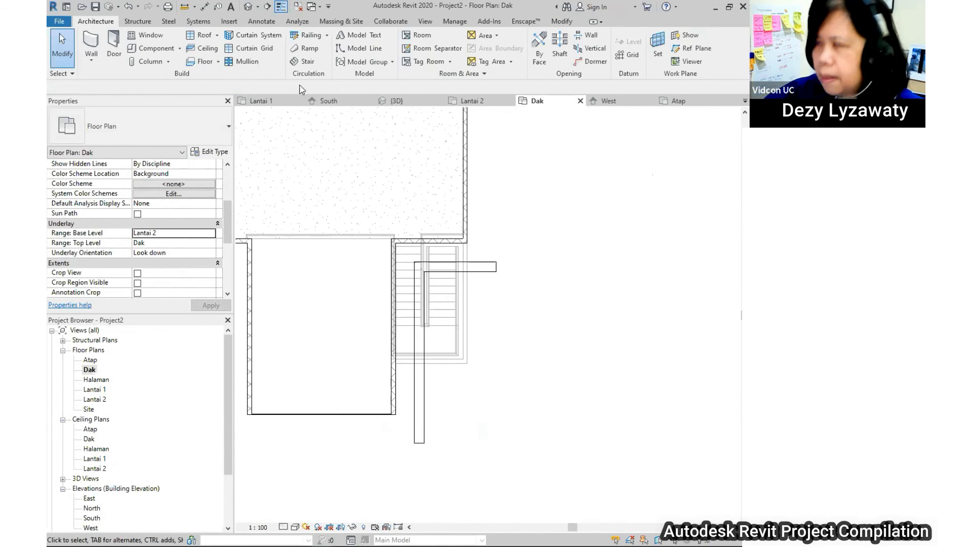
- Create a roof soffit over the stair block from a rectangular boundary of 2500 by 4200 mm snapped to its wall corners
{"action": "left_click", "coordinate": [217, 36]}
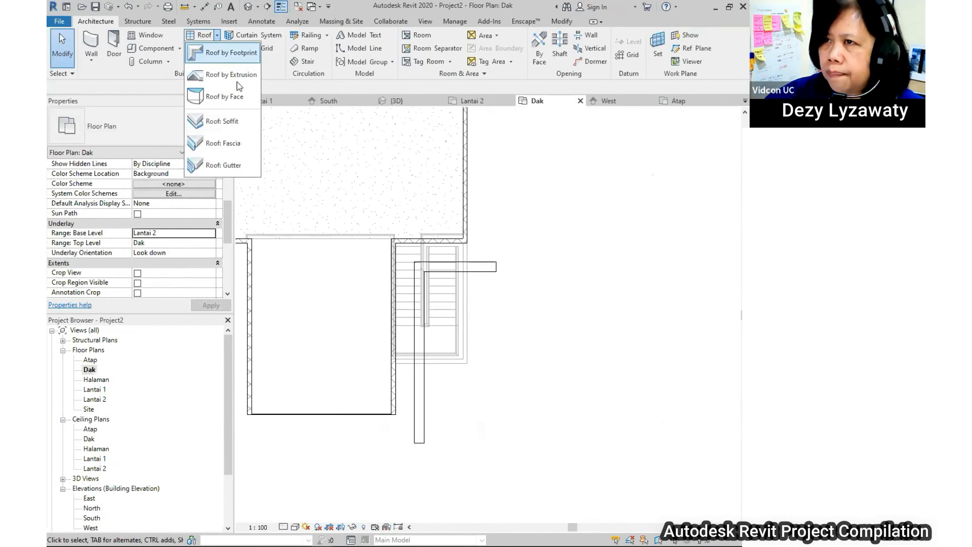
{"action": "left_click", "coordinate": [236, 127]}
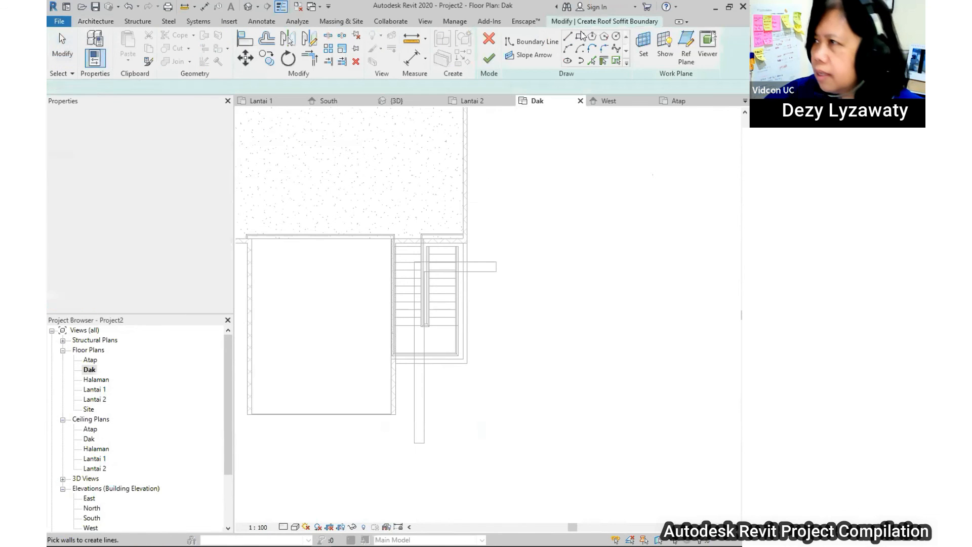
{"action": "scroll", "coordinate": [495, 325], "scroll_direction": "up", "scroll_amount": 3}
{"action": "left_click", "coordinate": [481, 395]}
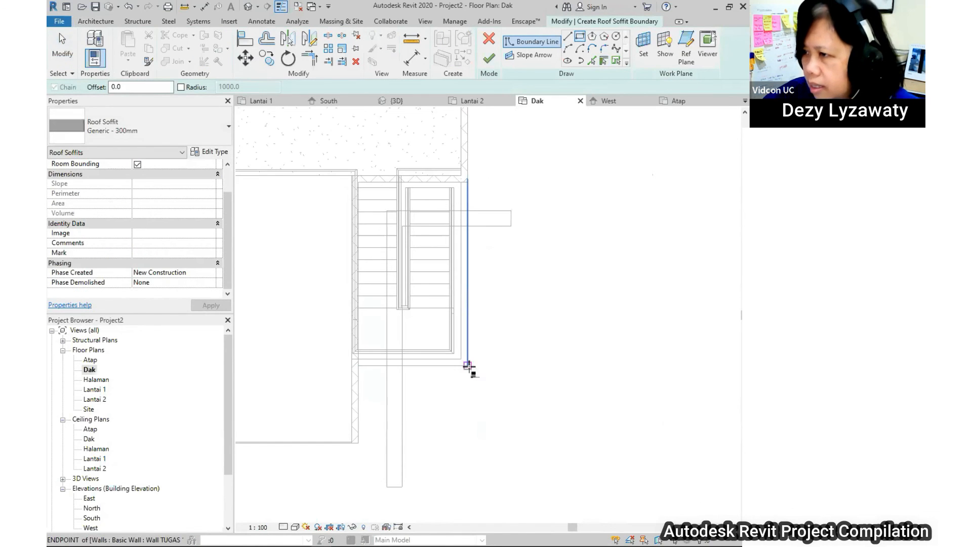
{"action": "scroll", "coordinate": [382, 172], "scroll_direction": "up", "scroll_amount": 2}
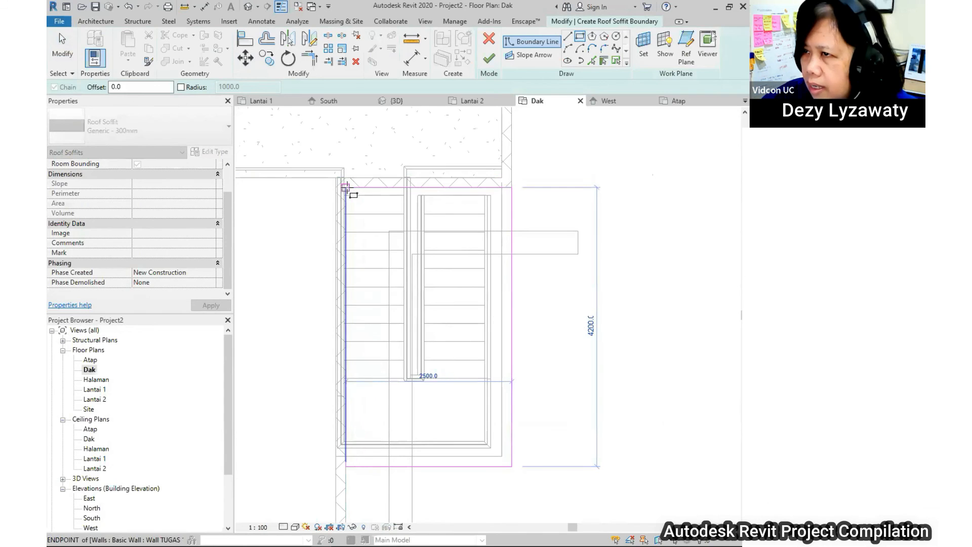
{"action": "left_click", "coordinate": [345, 188]}
{"action": "scroll", "coordinate": [405, 172], "scroll_direction": "down", "scroll_amount": 2}
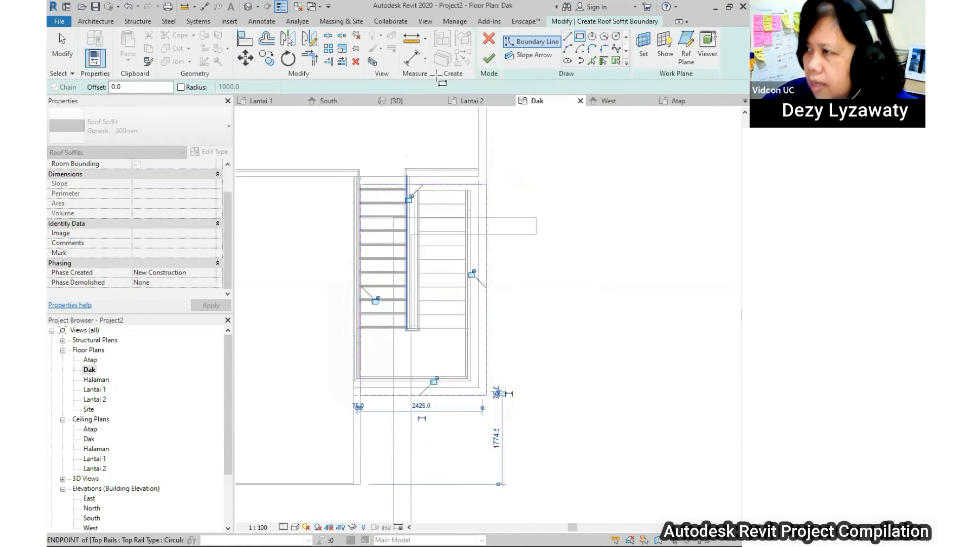
{"action": "left_click", "coordinate": [489, 59]}
- Examine the roofed stair block and the front wing in the 3D view from several angles
{"action": "left_click", "coordinate": [247, 7]}
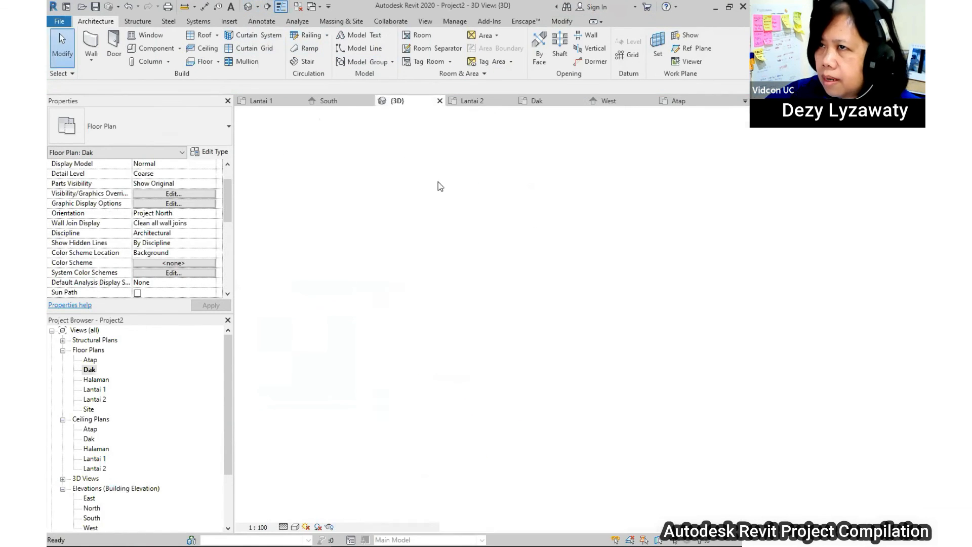
{"action": "scroll", "coordinate": [491, 258], "scroll_direction": "down", "scroll_amount": 2}
{"action": "middle_click_drag", "start_coordinate": [408, 295], "coordinate": [412, 254], "text": "shift"}
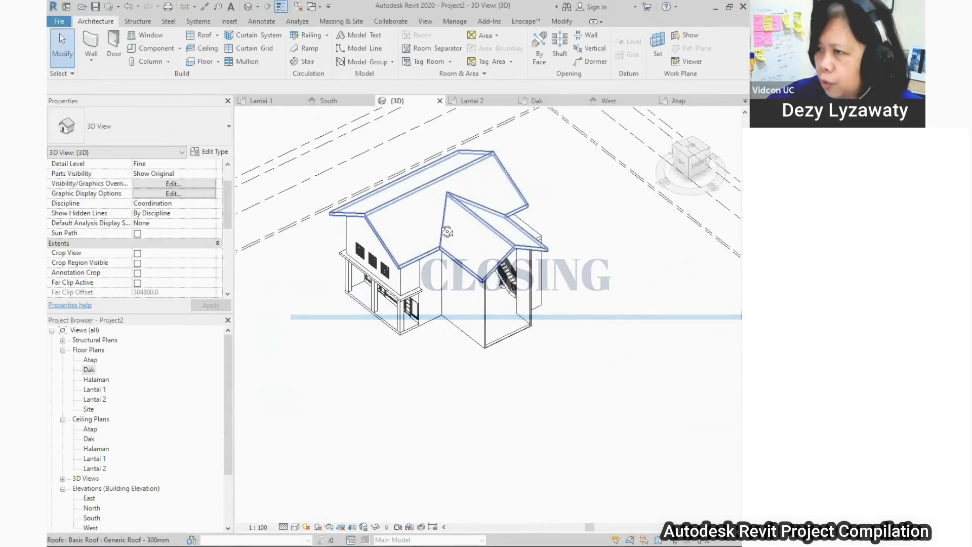
{"action": "scroll", "coordinate": [447, 232], "scroll_direction": "down", "scroll_amount": 1}
{"action": "middle_click_drag", "start_coordinate": [447, 232], "coordinate": [420, 233], "text": "shift"}
{"action": "scroll", "coordinate": [406, 248], "scroll_direction": "up", "scroll_amount": 2}
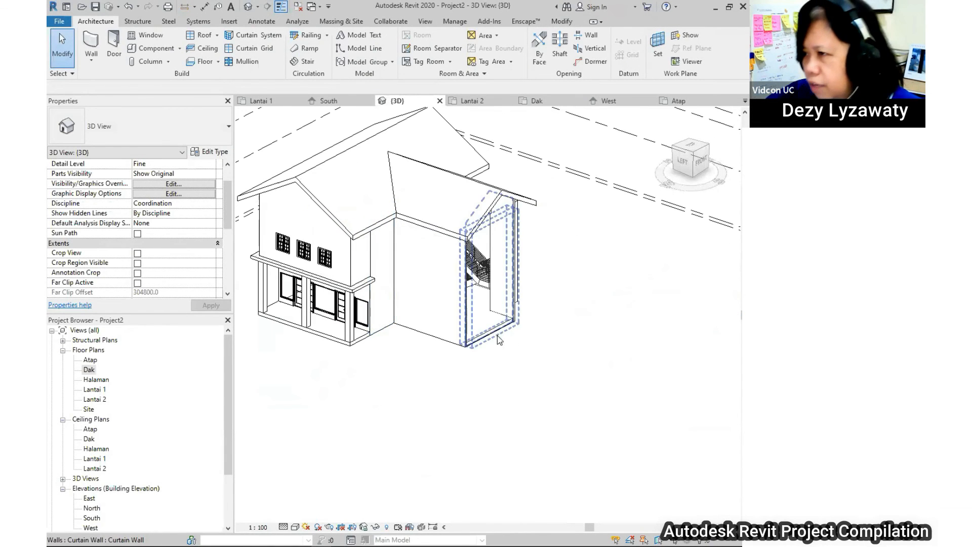
{"action": "middle_click_drag", "start_coordinate": [527, 324], "coordinate": [595, 413], "text": "shift"}
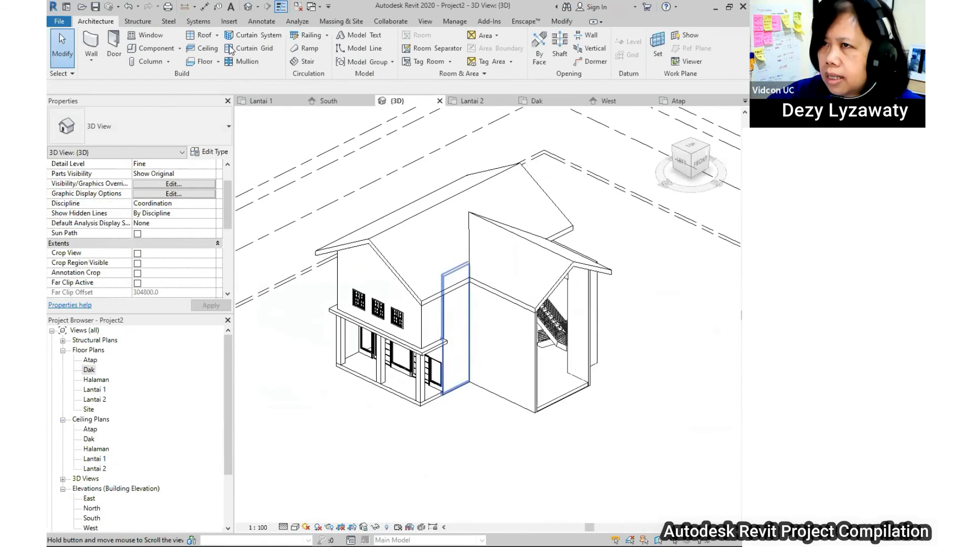